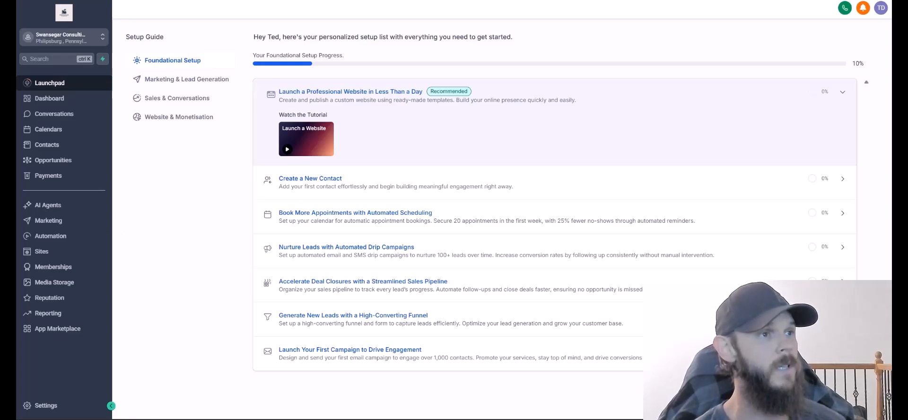
Switch to the Swansegar Consulting sub-account and open its Settings.
{"action": "left_click", "coordinate": [64, 37]}
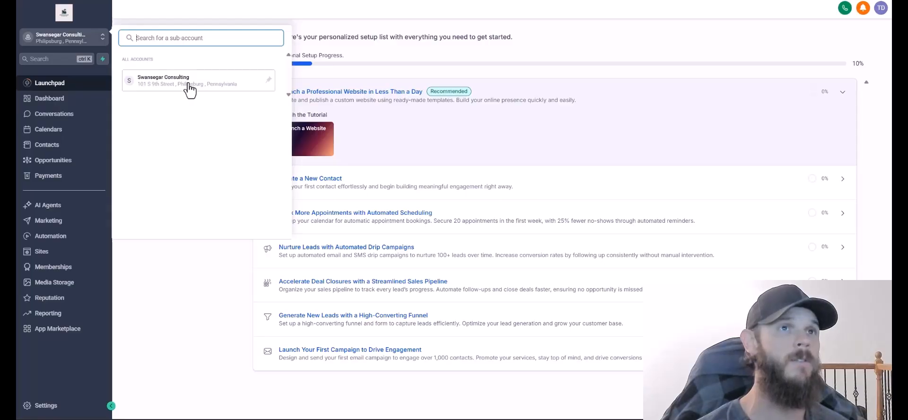
{"action": "left_click", "coordinate": [189, 88]}
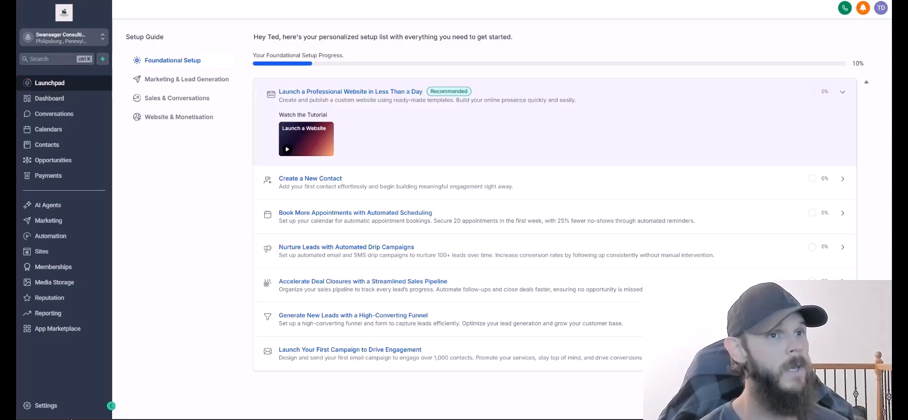
{"action": "left_click", "coordinate": [26, 406]}
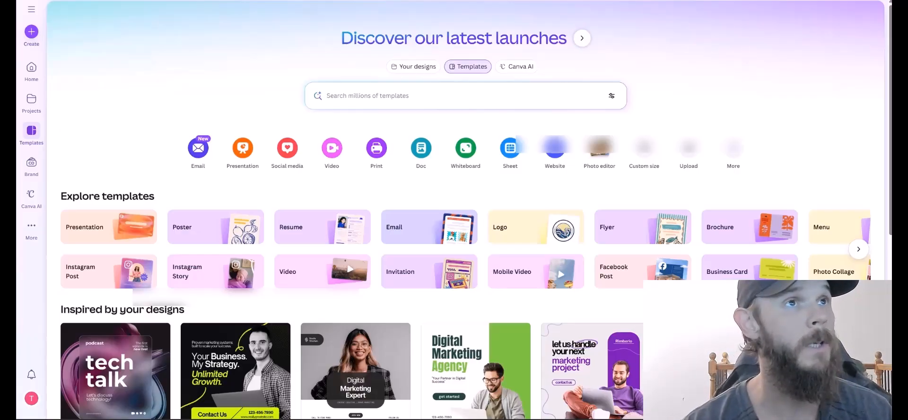
Create a new Canva design at a custom size of 480×480.
{"action": "left_click", "coordinate": [32, 33]}
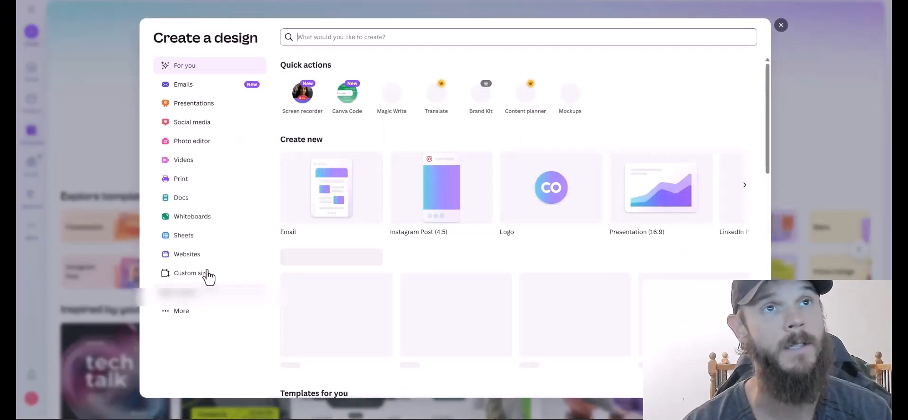
{"action": "left_click", "coordinate": [208, 274]}
{"action": "type", "text": "480"}
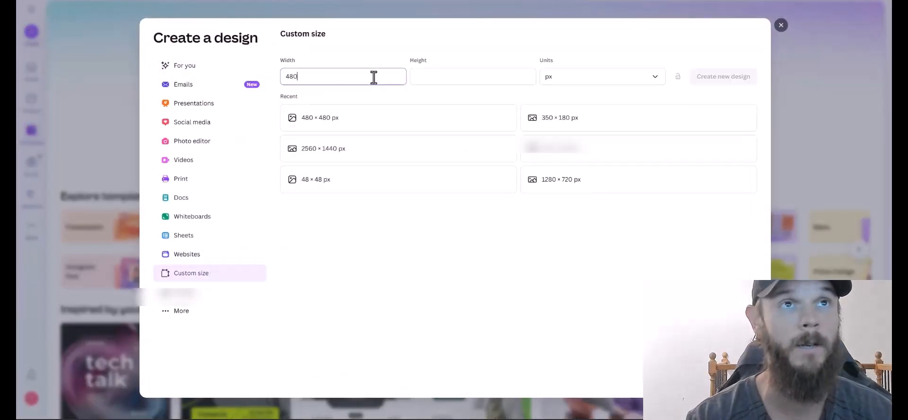
{"action": "key", "text": "Tab"}
{"action": "type", "text": "480"}
{"action": "left_click", "coordinate": [713, 78]}
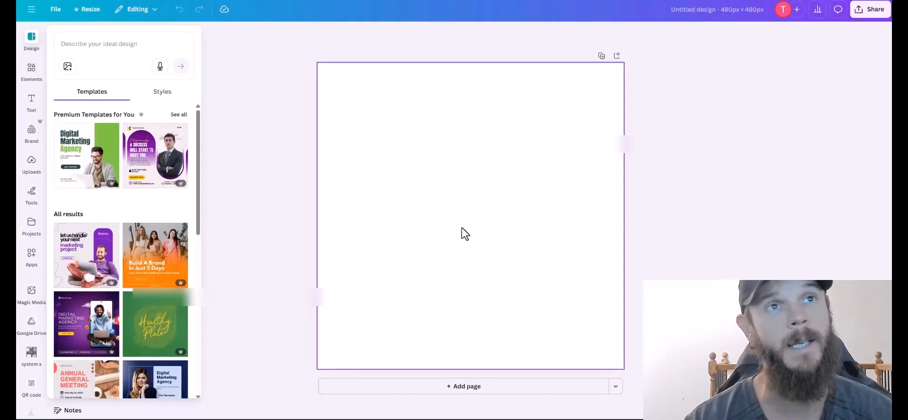
Paste the Swansegar logo, stretch it to fill the canvas, remove its background, and title it swansegar-consulting-logo-transparent.
{"action": "key", "text": "ctrl+v"}
{"action": "left_click_drag", "start_coordinate": [418, 185], "coordinate": [407, 175]}
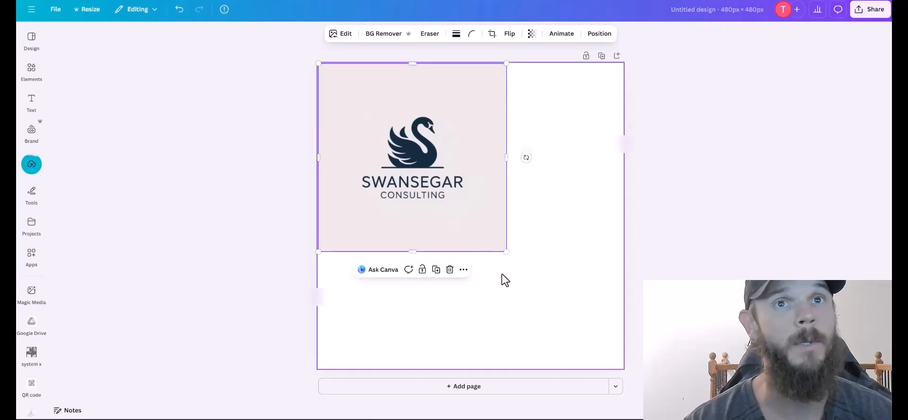
{"action": "left_click_drag", "start_coordinate": [506, 251], "coordinate": [623, 368]}
{"action": "left_click", "coordinate": [368, 33]}
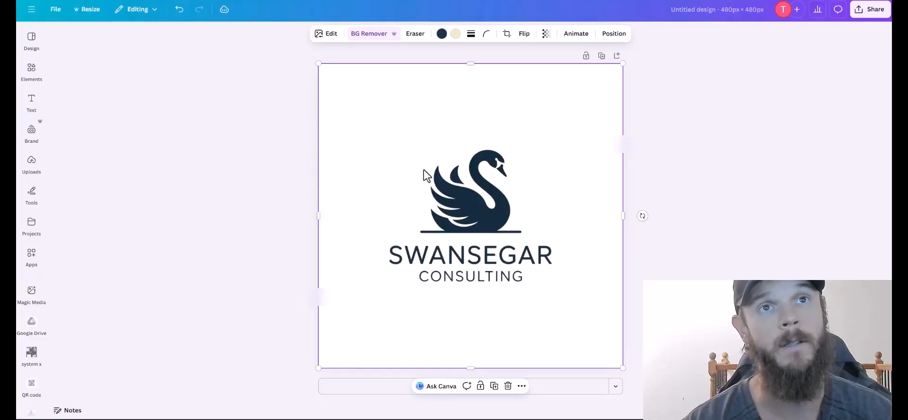
{"action": "left_click", "coordinate": [232, 182]}
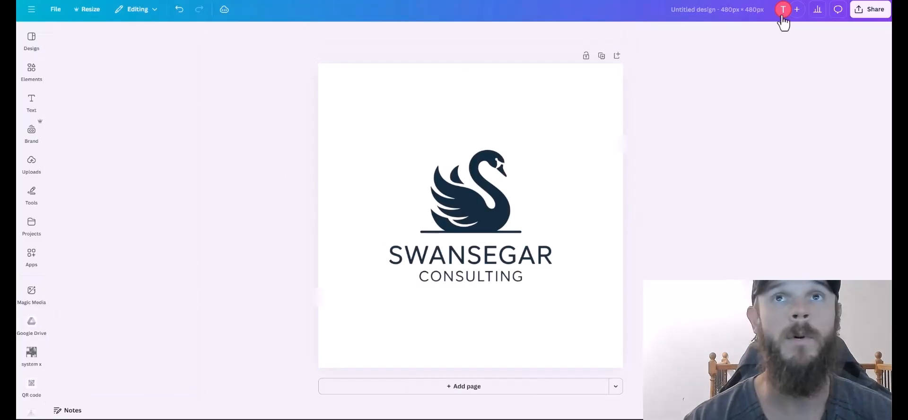
{"action": "left_click", "coordinate": [727, 11]}
{"action": "type", "text": "swanse"}
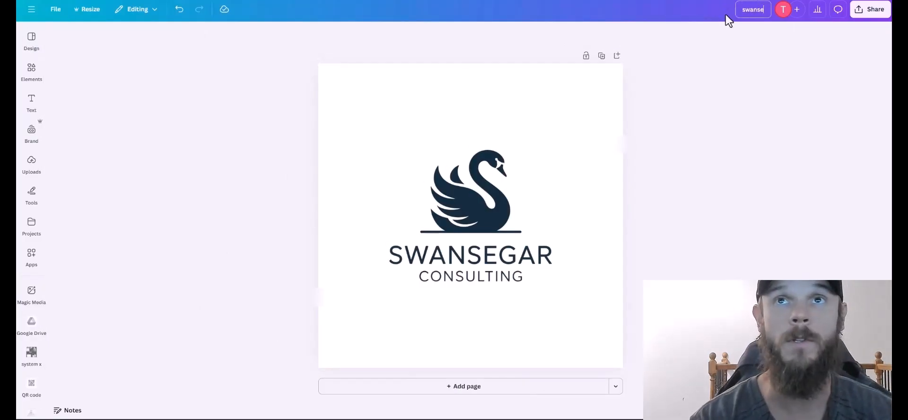
{"action": "type", "text": "gar-consulting-logo"}
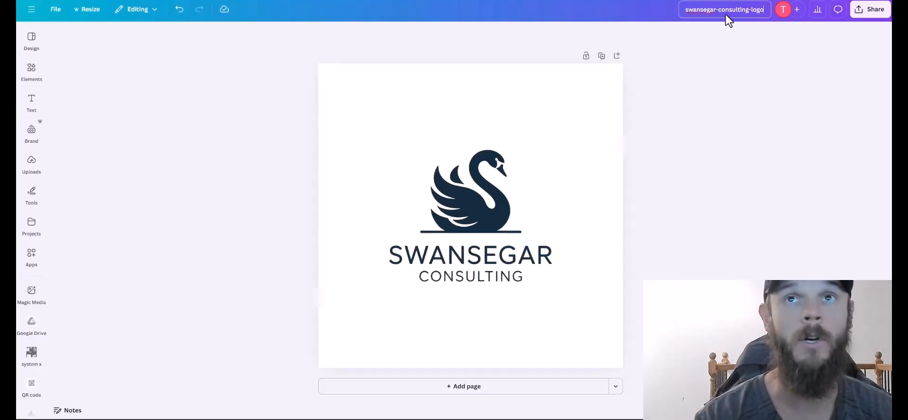
{"action": "type", "text": "-transparent"}
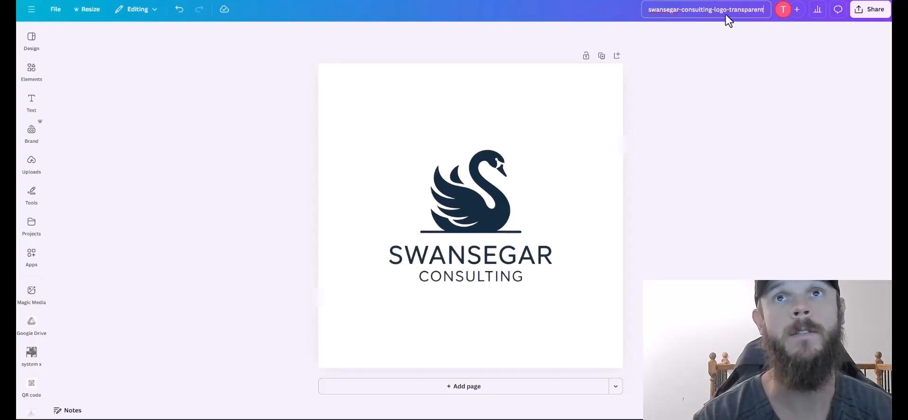
{"action": "left_click", "coordinate": [726, 143]}
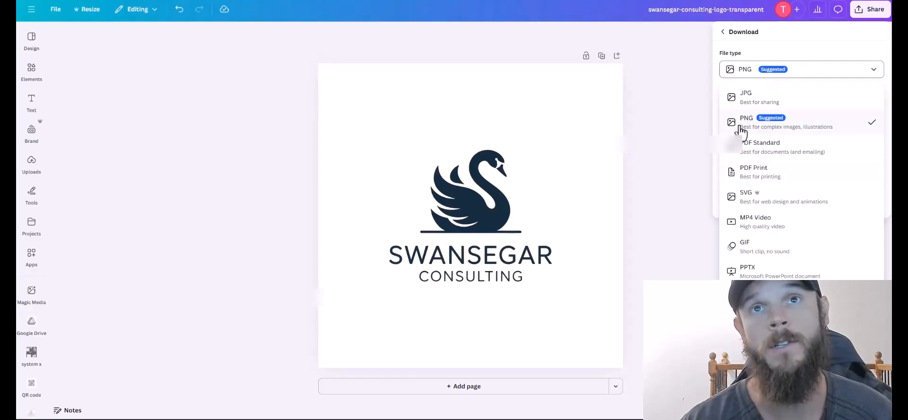
Download the logo as a transparent-background PNG and check GoHighLevel's 350×180 px logo size hint.
{"action": "left_click", "coordinate": [740, 131]}
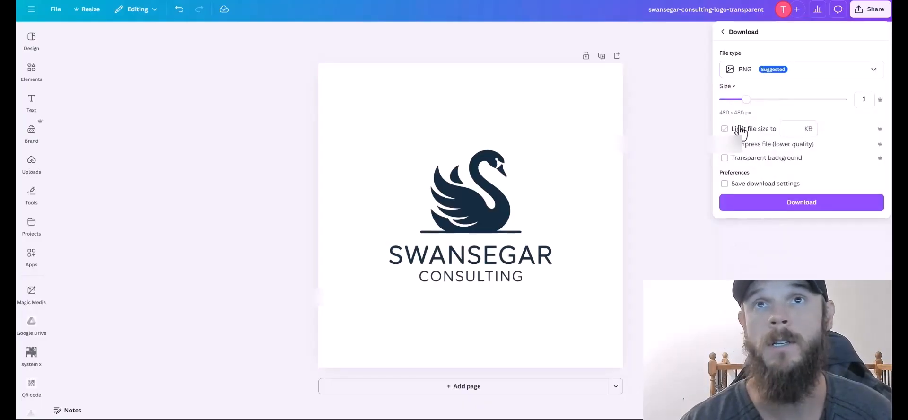
{"action": "left_click", "coordinate": [724, 157]}
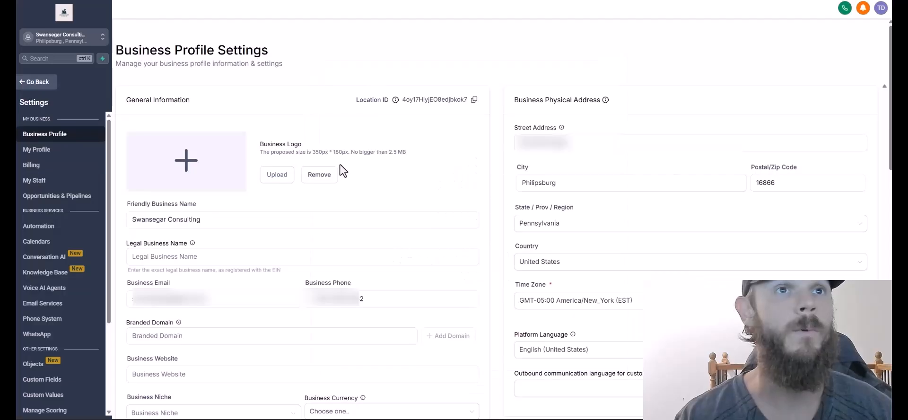
{"action": "left_click_drag", "start_coordinate": [407, 152], "coordinate": [258, 154]}
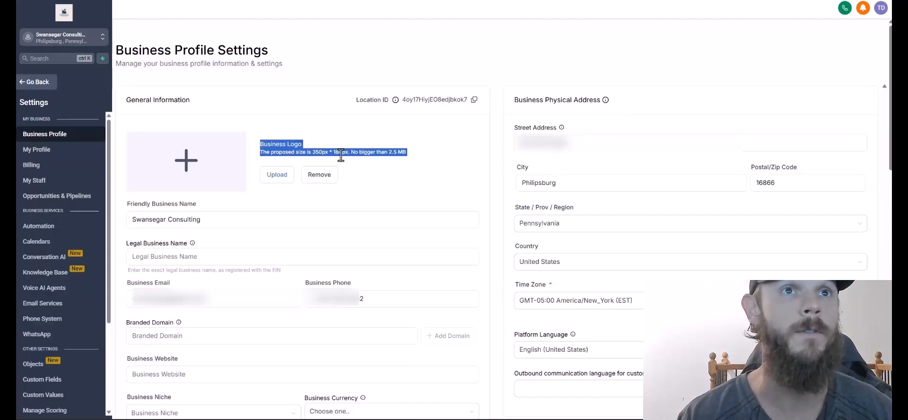
{"action": "left_click", "coordinate": [417, 208]}
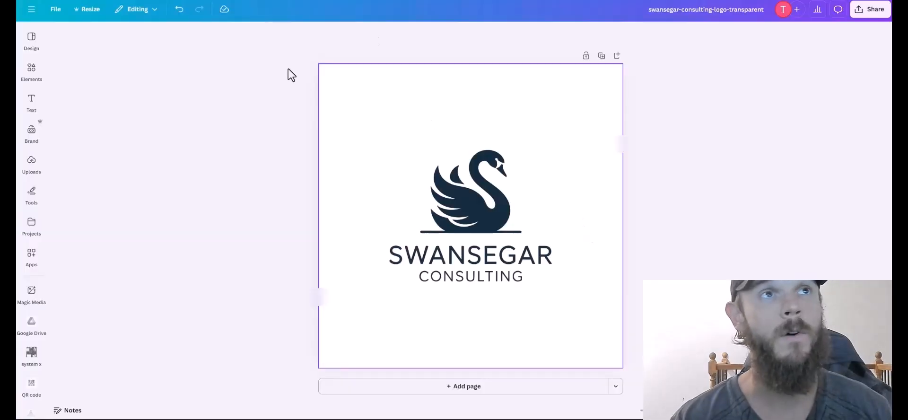
Start a new Canva design at the custom 350×180 px size.
{"action": "left_click", "coordinate": [53, 12]}
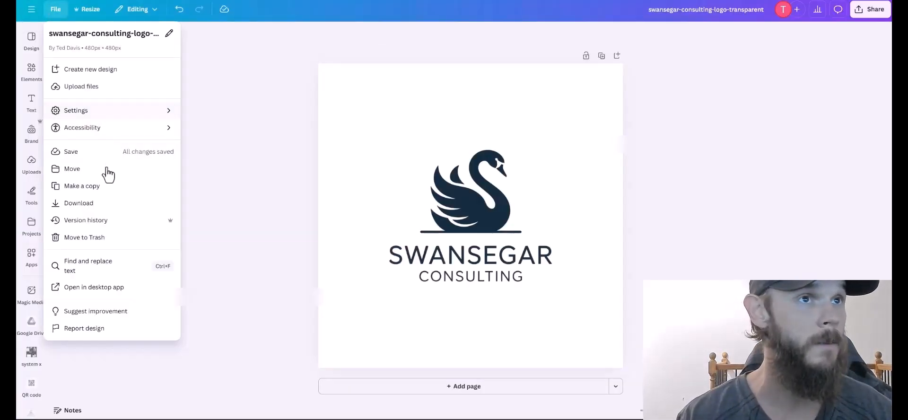
{"action": "left_click", "coordinate": [88, 69]}
{"action": "left_click", "coordinate": [191, 254]}
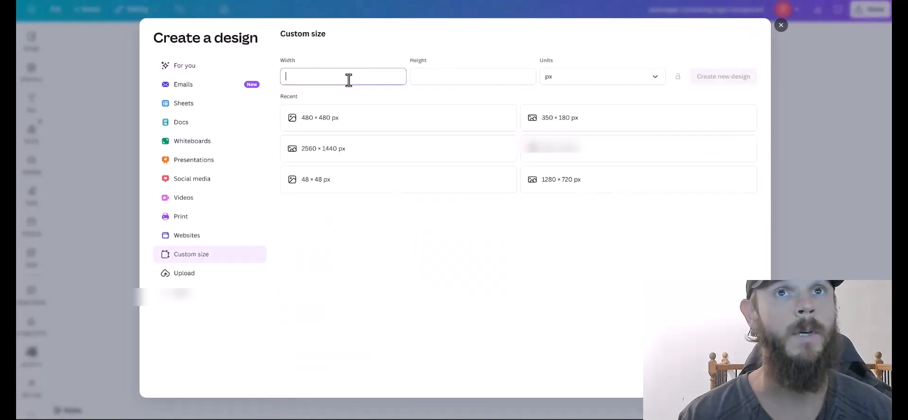
{"action": "left_click", "coordinate": [548, 126]}
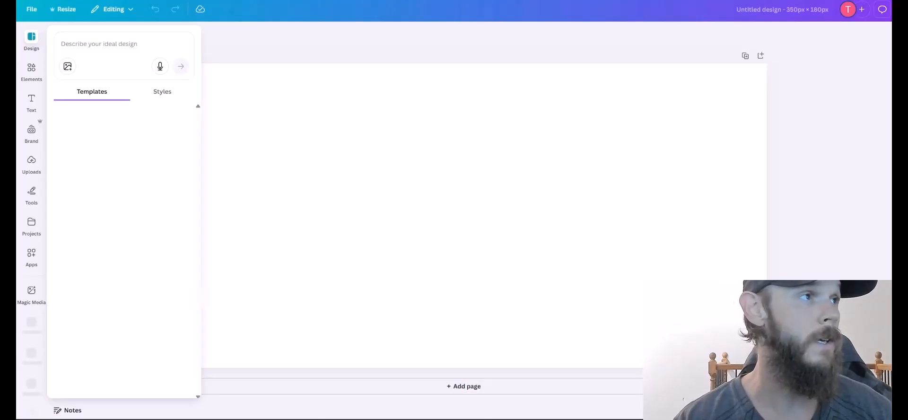
Place the swan logo, stretch it across the page, and remove its background.
{"action": "left_click_drag", "start_coordinate": [426, 193], "coordinate": [425, 199]}
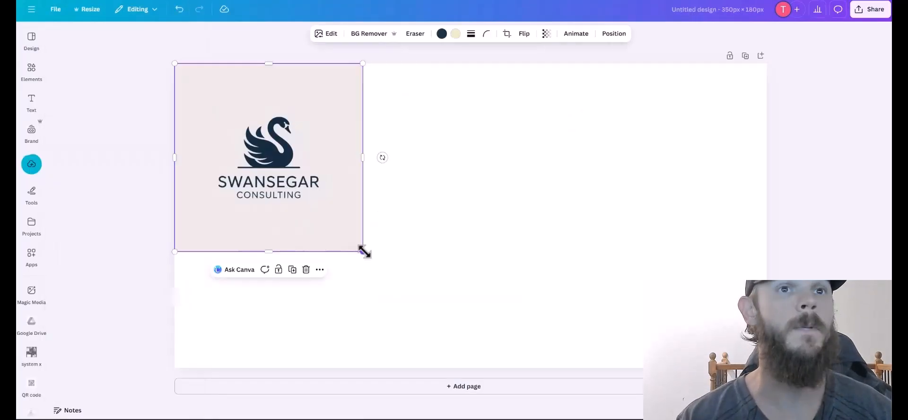
{"action": "left_click_drag", "start_coordinate": [364, 252], "coordinate": [600, 336]}
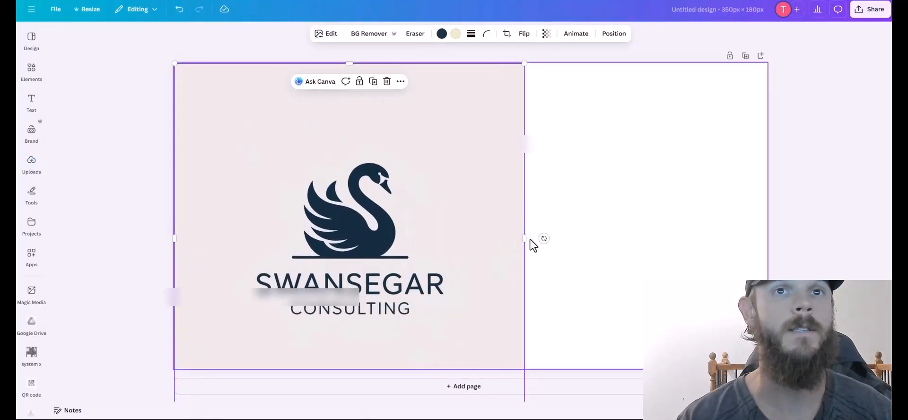
{"action": "left_click_drag", "start_coordinate": [524, 238], "coordinate": [690, 259]}
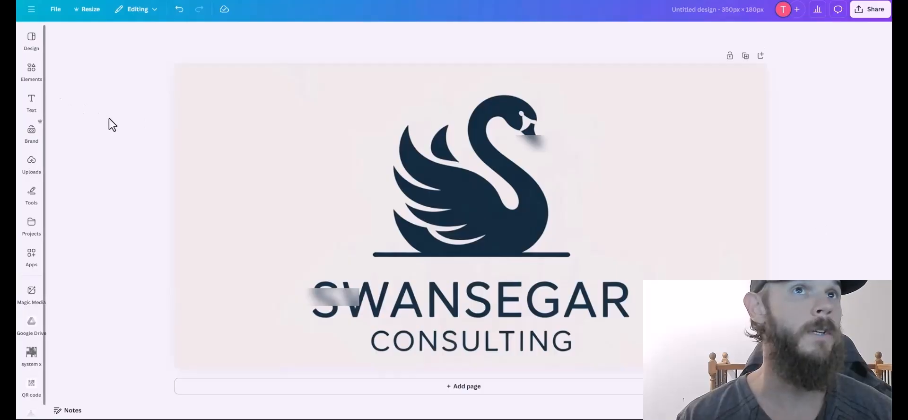
{"action": "left_click", "coordinate": [225, 150]}
{"action": "left_click", "coordinate": [370, 34]}
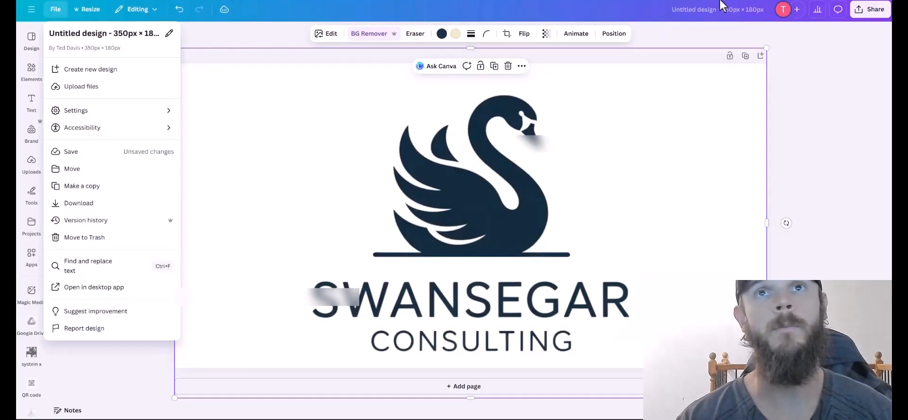
{"action": "left_click", "coordinate": [716, 14]}
{"action": "key", "text": "ctrl+v"}
{"action": "left_click", "coordinate": [509, 104]}
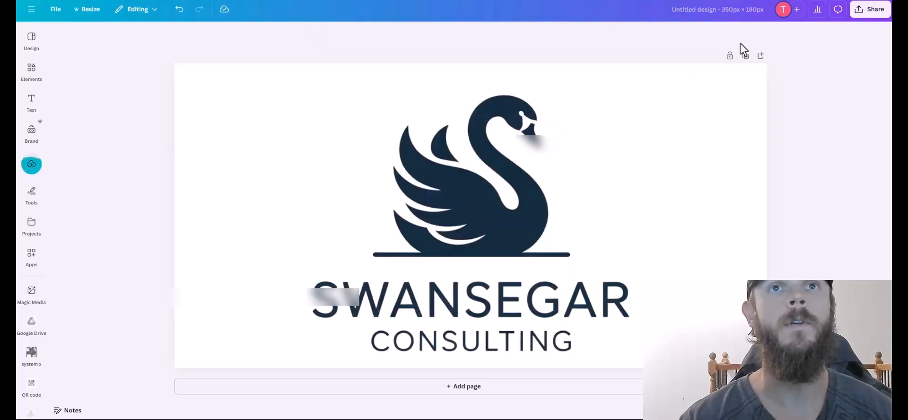
Title the design swansegar-consulting-logo-350x180-transparent and download it.
{"action": "left_click", "coordinate": [735, 9]}
{"action": "type", "text": "swansegar-consulting-logo"}
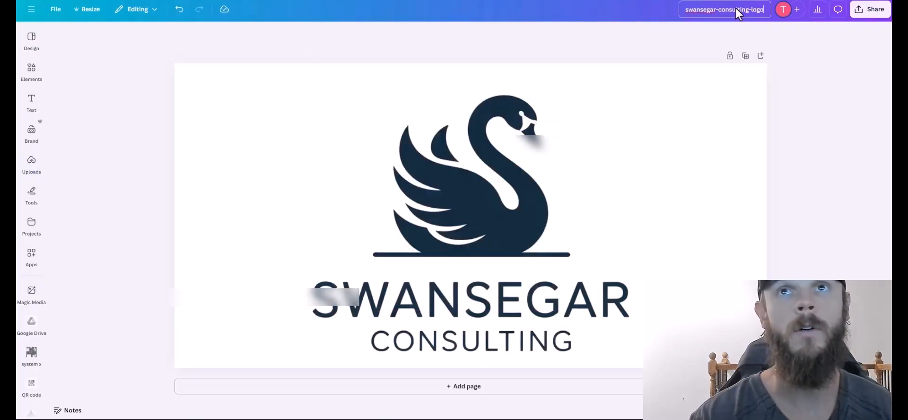
{"action": "type", "text": "-350x"}
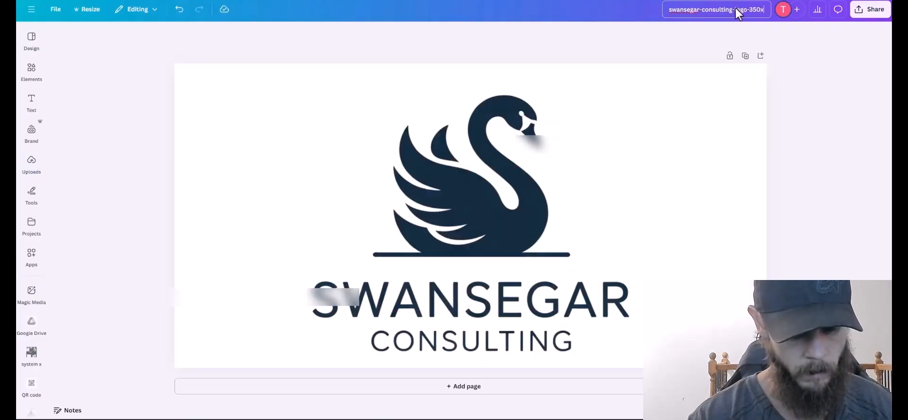
{"action": "type", "text": "180-trran"}
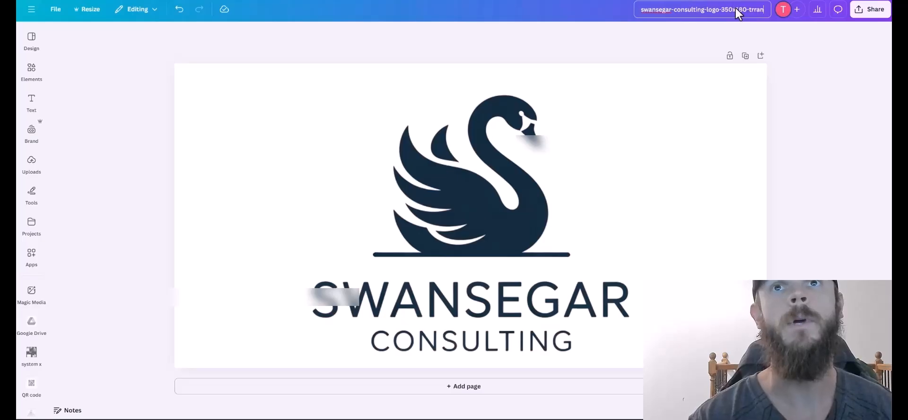
{"action": "key", "text": "BackSpace"}
{"action": "key", "text": "BackSpace"}
{"action": "key", "text": "BackSpace"}
{"action": "type", "text": "ansparent"}
{"action": "left_click", "coordinate": [55, 9]}
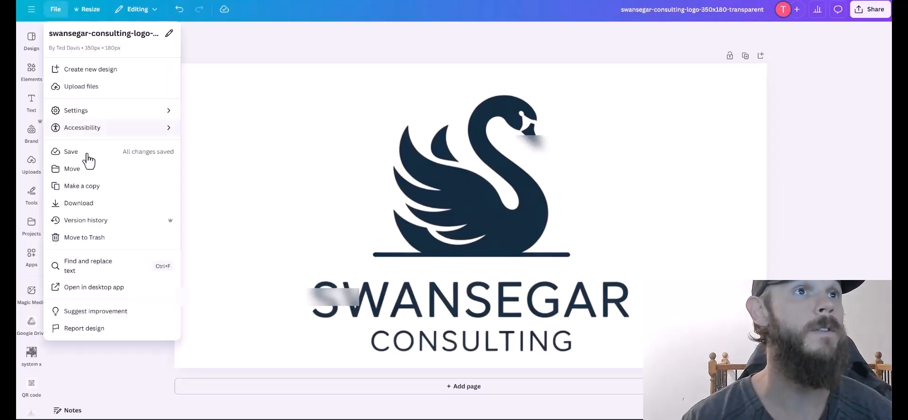
{"action": "left_click", "coordinate": [83, 203]}
{"action": "left_click", "coordinate": [747, 200]}
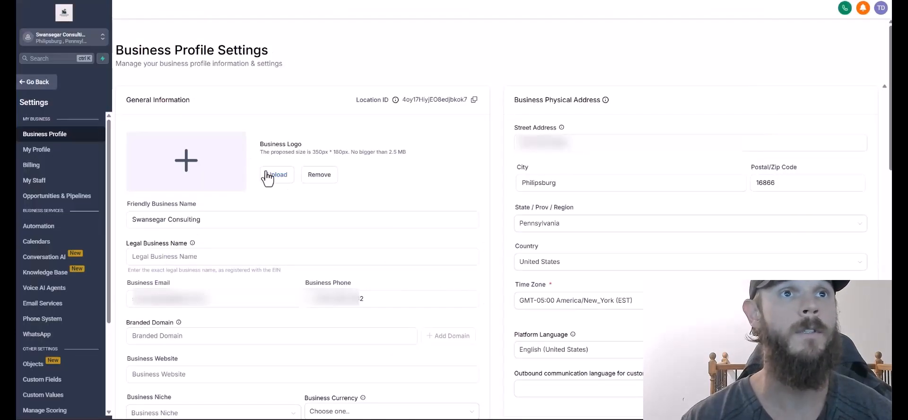
Drag the downloaded swan logo PNG into the Business Logo box.
{"action": "left_click", "coordinate": [267, 178]}
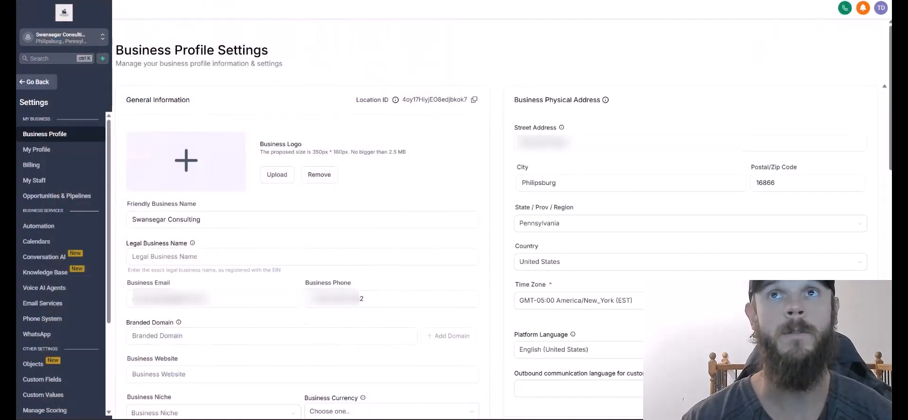
{"action": "left_click_drag", "start_coordinate": [849, 22], "coordinate": [255, 175]}
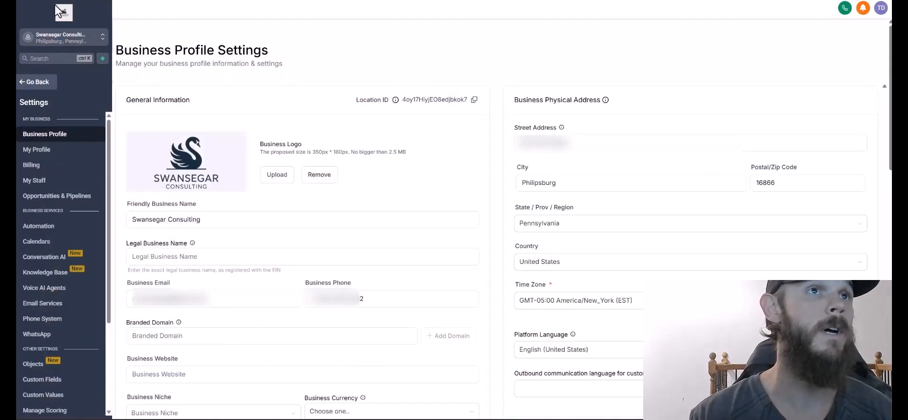
Enter 'Swansegar Consulting LLC' as the legal business name.
{"action": "left_click", "coordinate": [185, 259]}
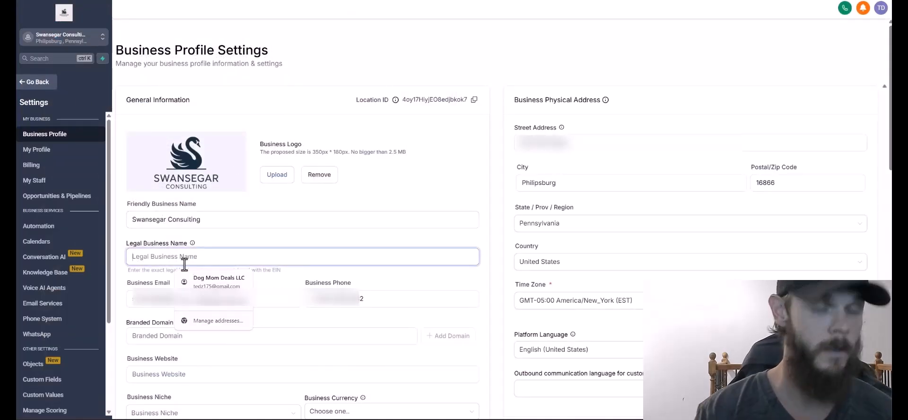
{"action": "type", "text": "Swansegar "}
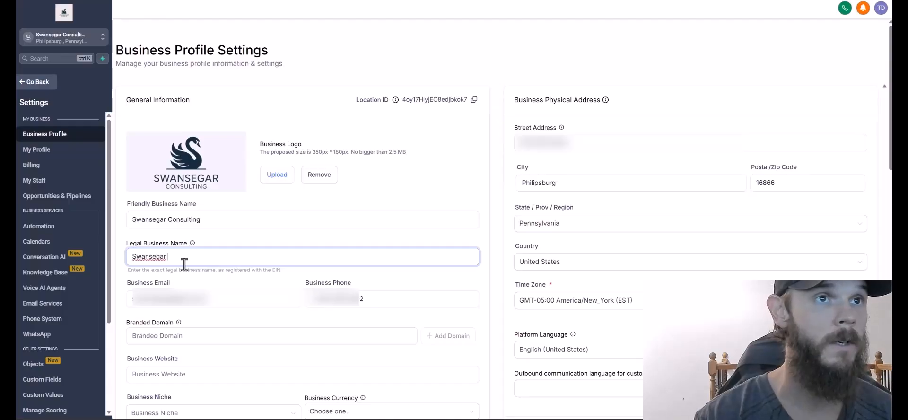
{"action": "type", "text": "Consulting LLC"}
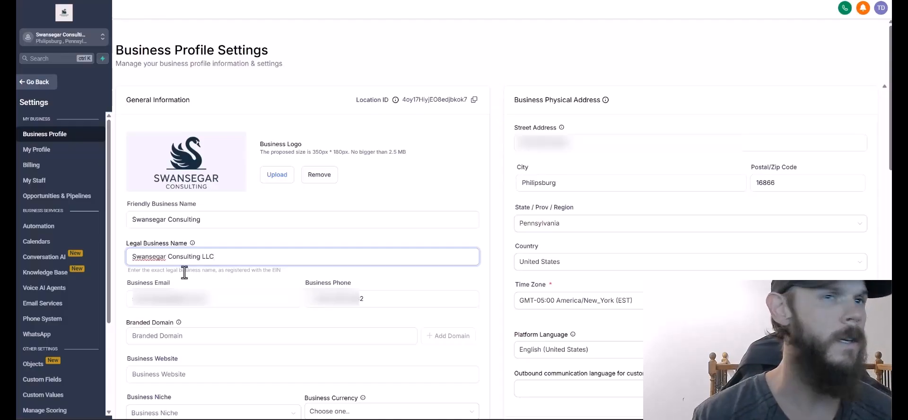
{"action": "left_click", "coordinate": [204, 297]}
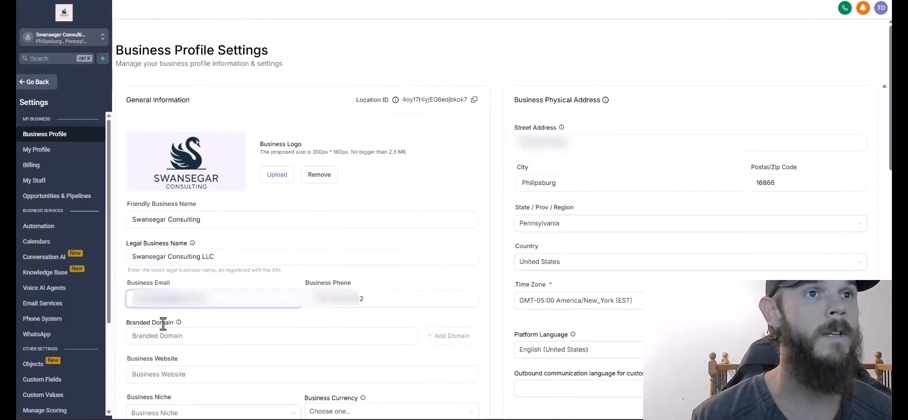
{"action": "left_click", "coordinate": [199, 335]}
{"action": "scroll", "coordinate": [203, 326], "scroll_direction": "down", "scroll_amount": 15}
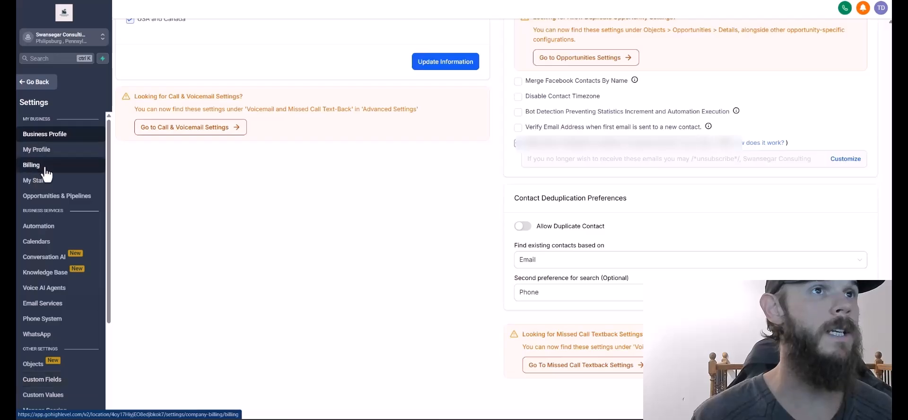
Search Domains & URL Redirects for swansegarconsulting.com to check its purchase availability.
{"action": "left_click", "coordinate": [37, 84]}
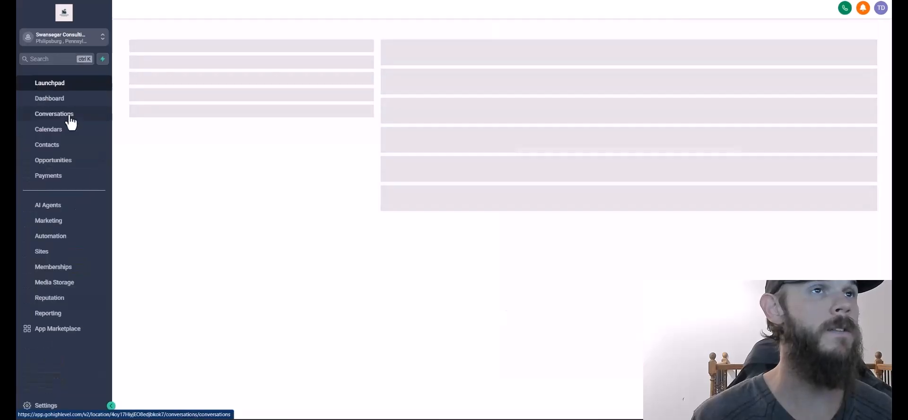
{"action": "left_click", "coordinate": [47, 406]}
{"action": "scroll", "coordinate": [50, 378], "scroll_direction": "down", "scroll_amount": 3}
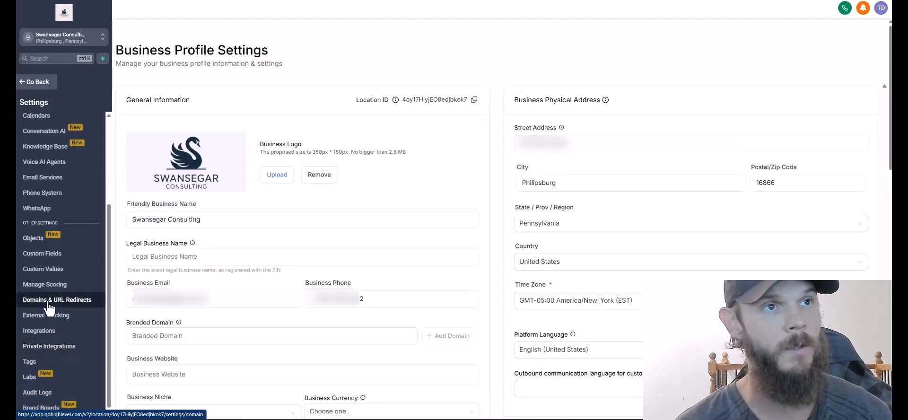
{"action": "left_click", "coordinate": [49, 301]}
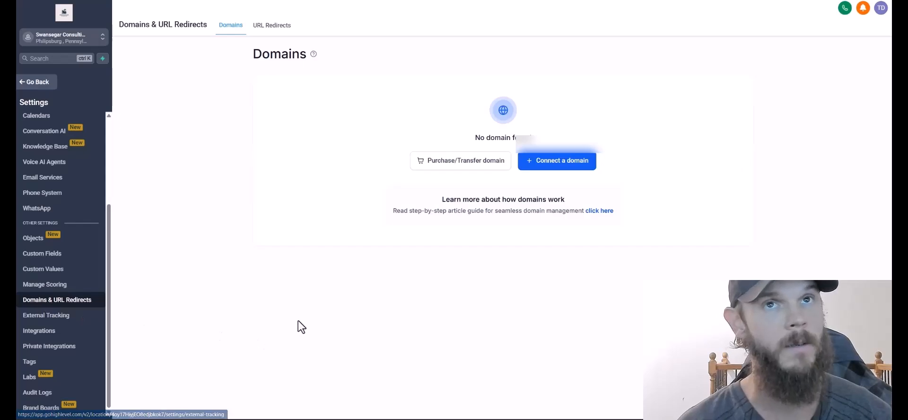
{"action": "left_click", "coordinate": [464, 164]}
{"action": "left_click", "coordinate": [379, 83]}
{"action": "type", "text": "swanse"}
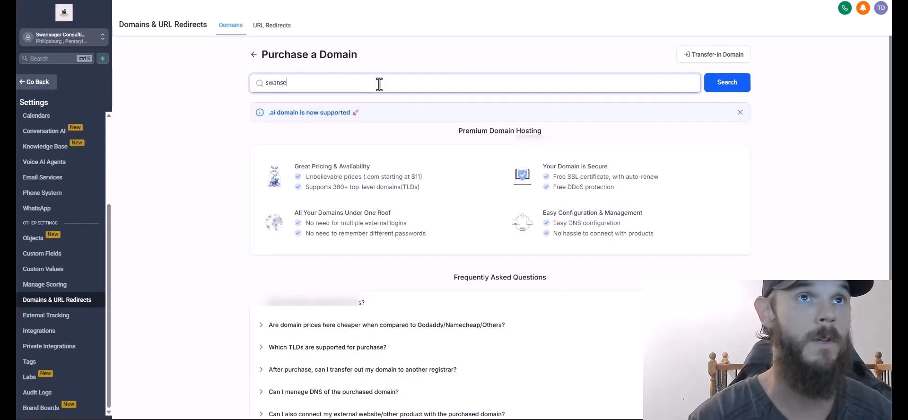
{"action": "type", "text": "garconsulting.com"}
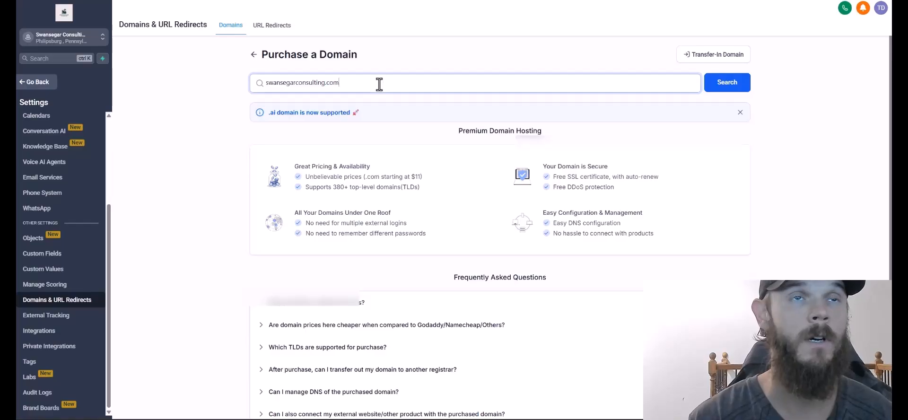
{"action": "left_click", "coordinate": [716, 90]}
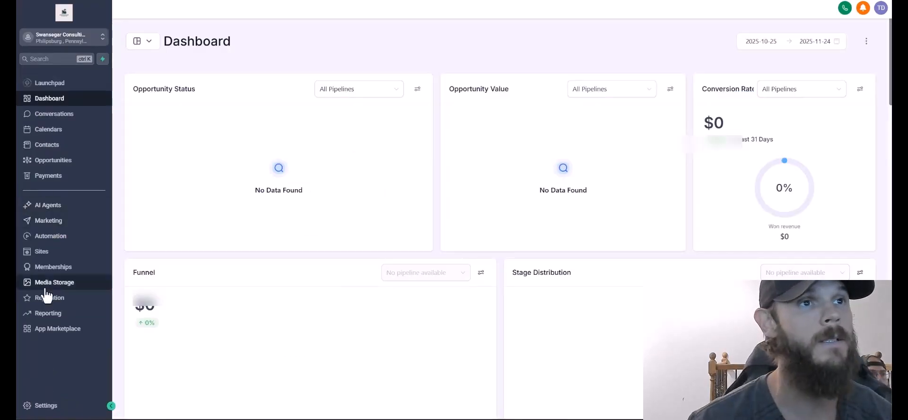
Review the connected domains in Domains & URL Redirects, then go to Brand Boards.
{"action": "left_click", "coordinate": [49, 412]}
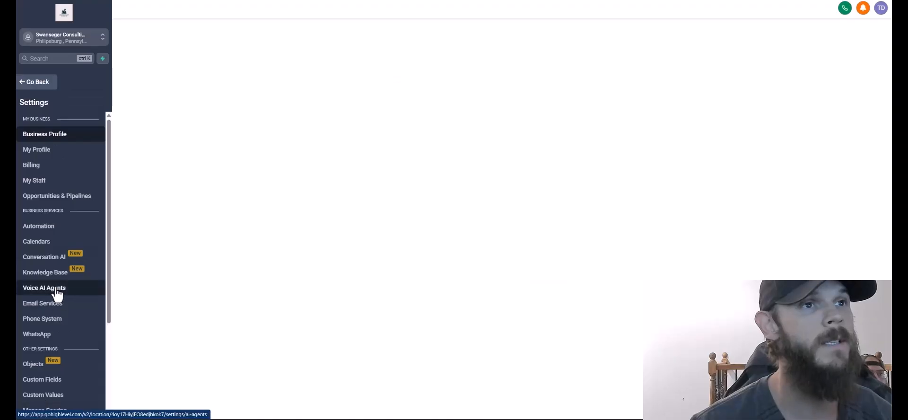
{"action": "scroll", "coordinate": [29, 292], "scroll_direction": "down", "scroll_amount": 2}
{"action": "left_click", "coordinate": [52, 387]}
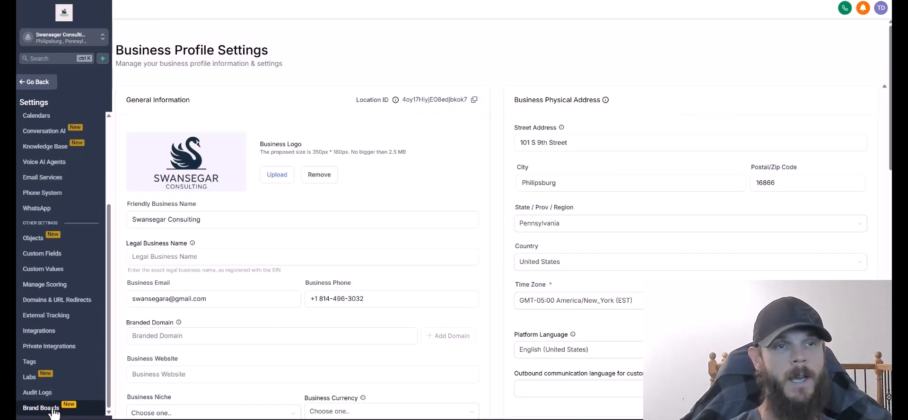
{"action": "left_click", "coordinate": [42, 407]}
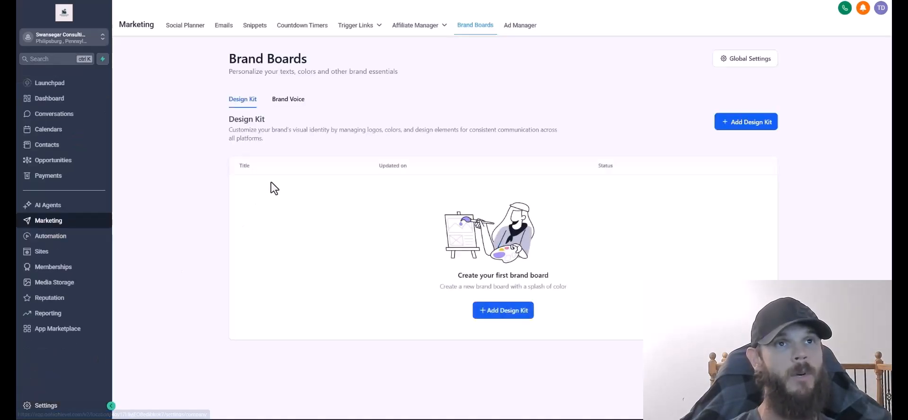
Add a new design kit and upload both swan logo files to Media Storage.
{"action": "left_click", "coordinate": [517, 314]}
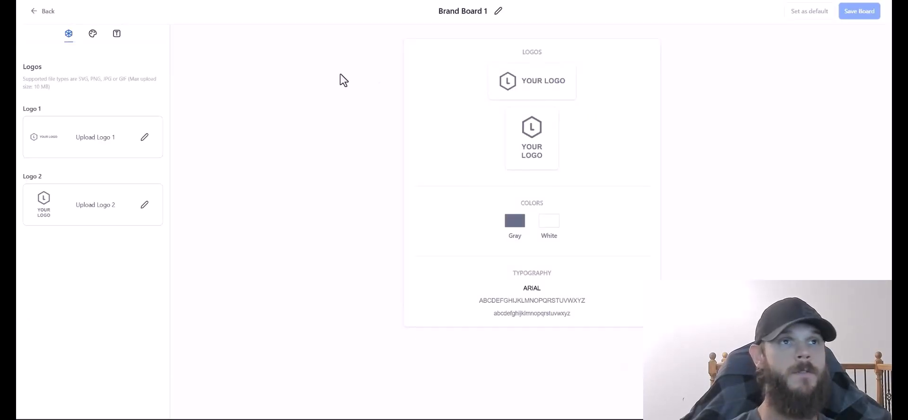
{"action": "left_click", "coordinate": [538, 83]}
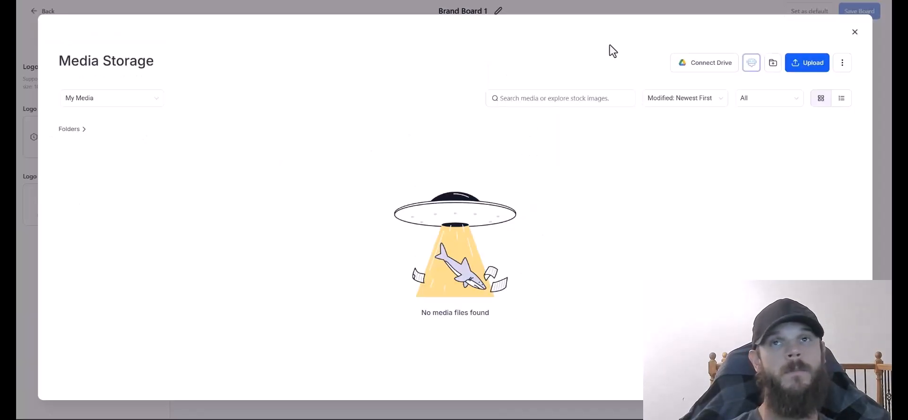
{"action": "left_click", "coordinate": [852, 1]}
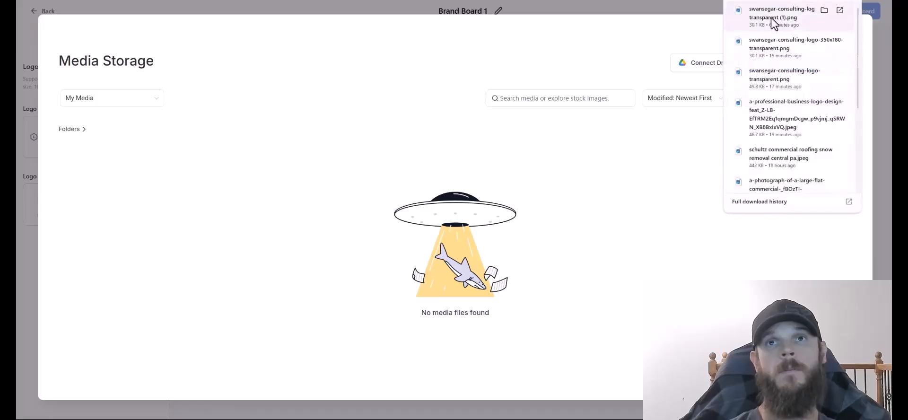
{"action": "left_click_drag", "start_coordinate": [772, 19], "coordinate": [377, 248]}
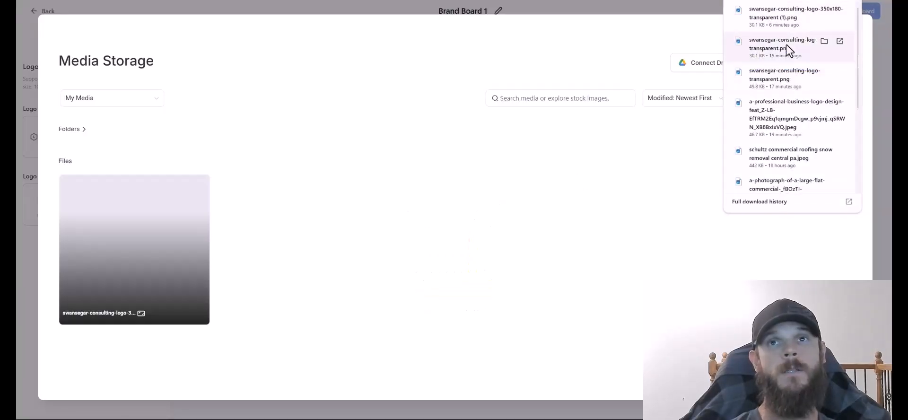
{"action": "left_click_drag", "start_coordinate": [773, 84], "coordinate": [431, 249]}
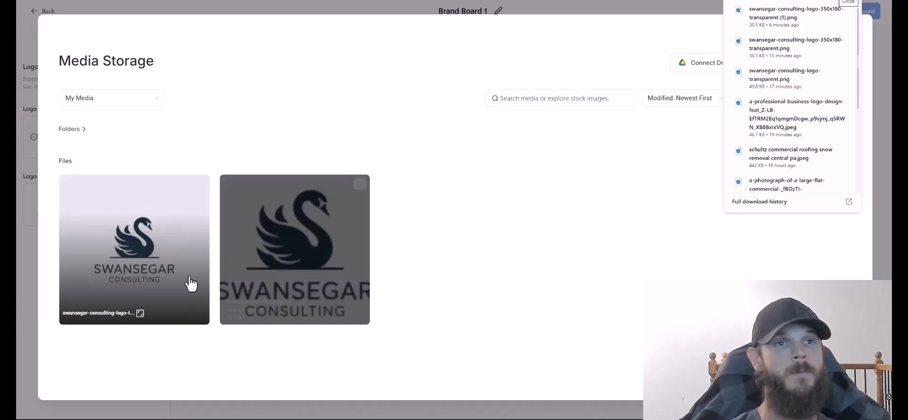
{"action": "left_click", "coordinate": [529, 310]}
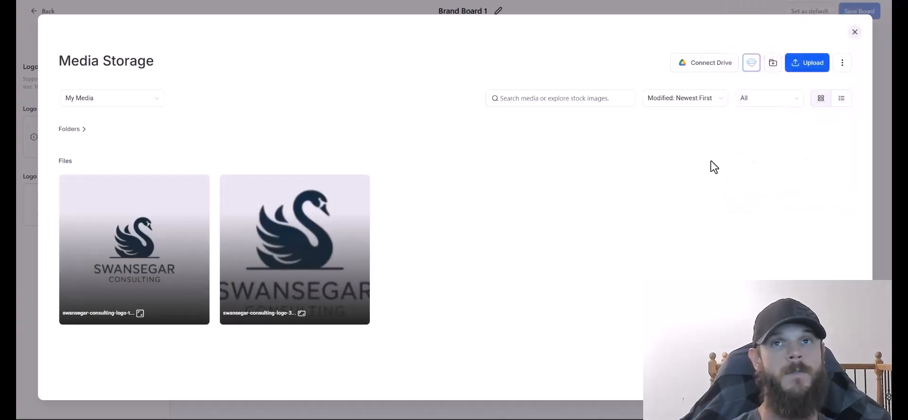
{"action": "left_click", "coordinate": [855, 32]}
Use the swan logo image for both Logo 1 and Logo 2.
{"action": "left_click", "coordinate": [143, 140]}
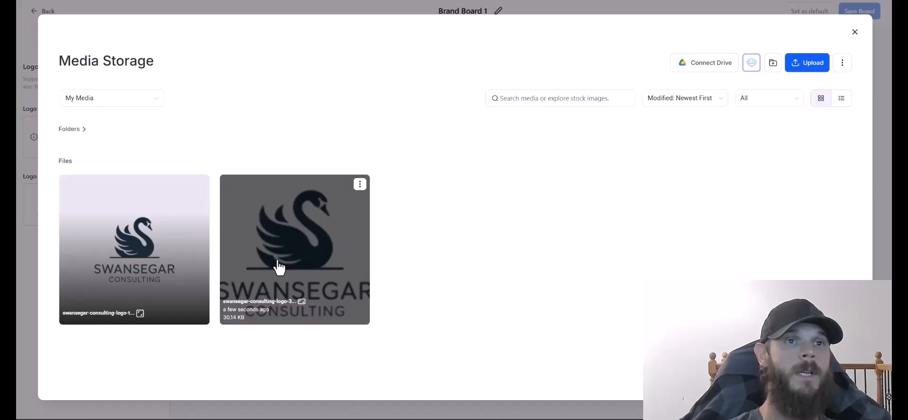
{"action": "left_click", "coordinate": [279, 268]}
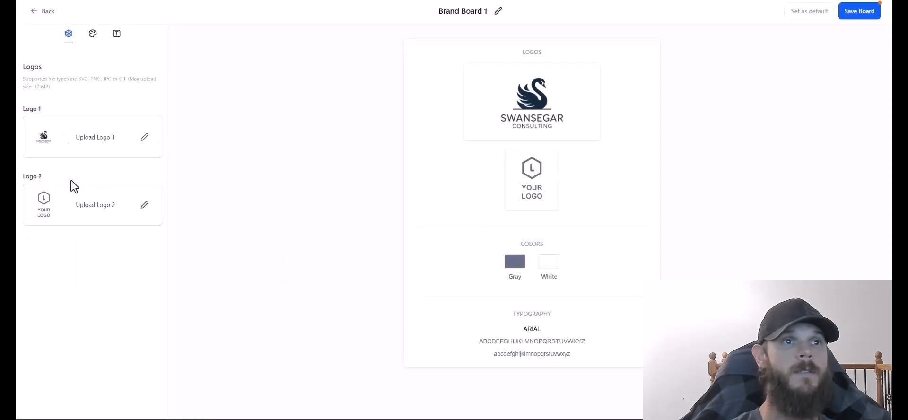
{"action": "left_click", "coordinate": [145, 207]}
{"action": "left_click", "coordinate": [151, 259]}
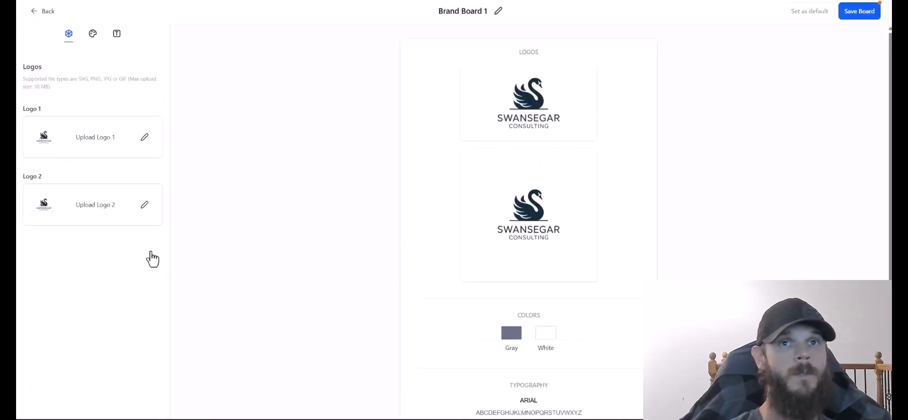
{"action": "scroll", "coordinate": [544, 194], "scroll_direction": "down", "scroll_amount": 1}
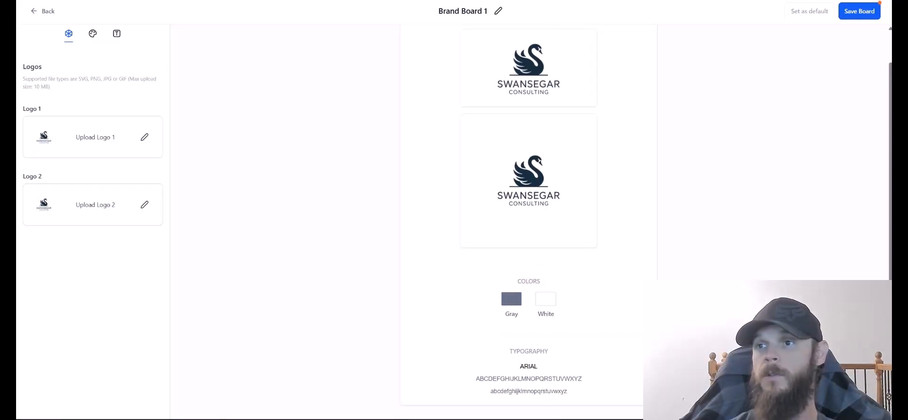
Change the Gray brand colour to navy #041E42 and rename it #041E42.
{"action": "left_click", "coordinate": [92, 34]}
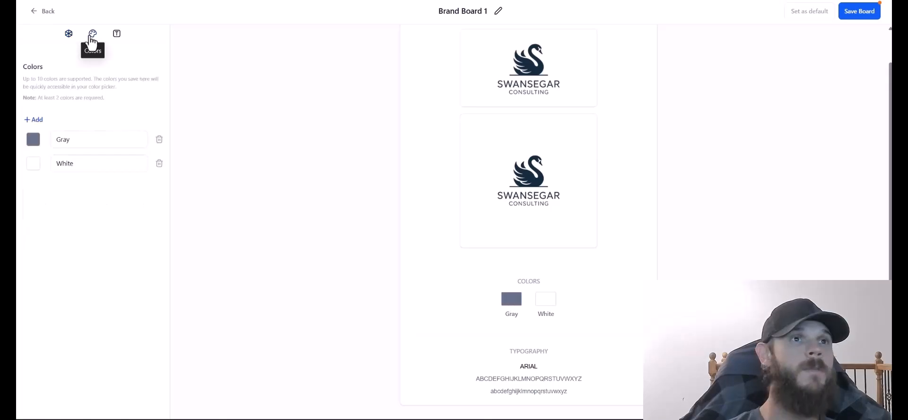
{"action": "left_click", "coordinate": [81, 144]}
{"action": "left_click", "coordinate": [33, 139]}
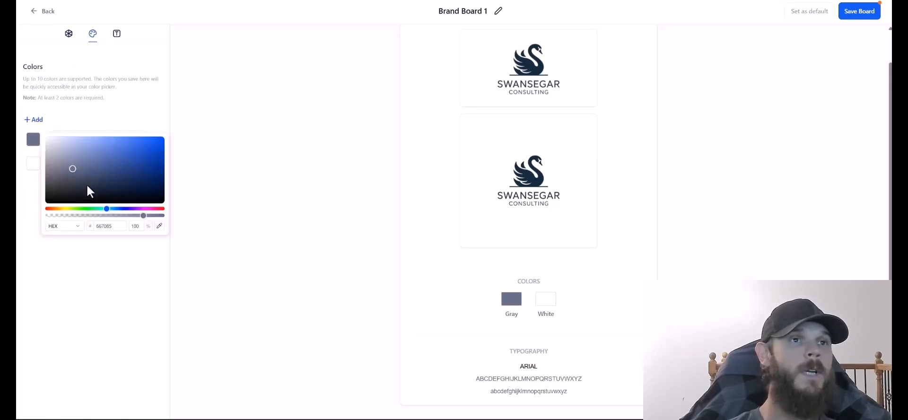
{"action": "double_click", "coordinate": [116, 225]}
{"action": "right_click", "coordinate": [117, 226]}
{"action": "left_click", "coordinate": [132, 71]}
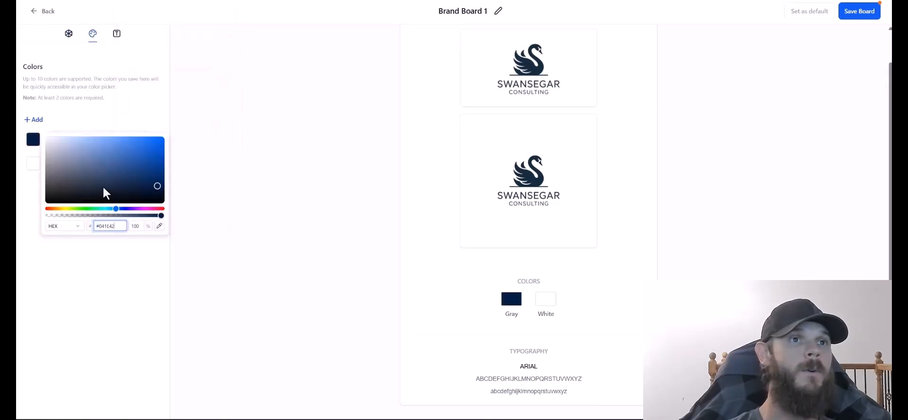
{"action": "double_click", "coordinate": [85, 141]}
{"action": "right_click", "coordinate": [86, 143]}
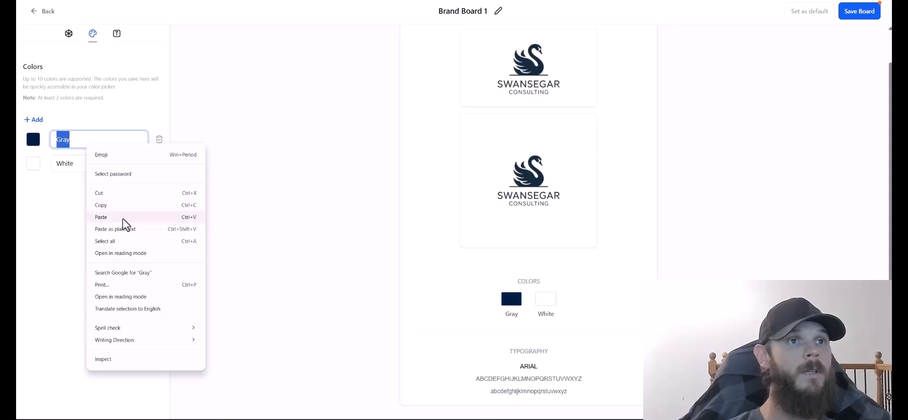
{"action": "left_click", "coordinate": [123, 219]}
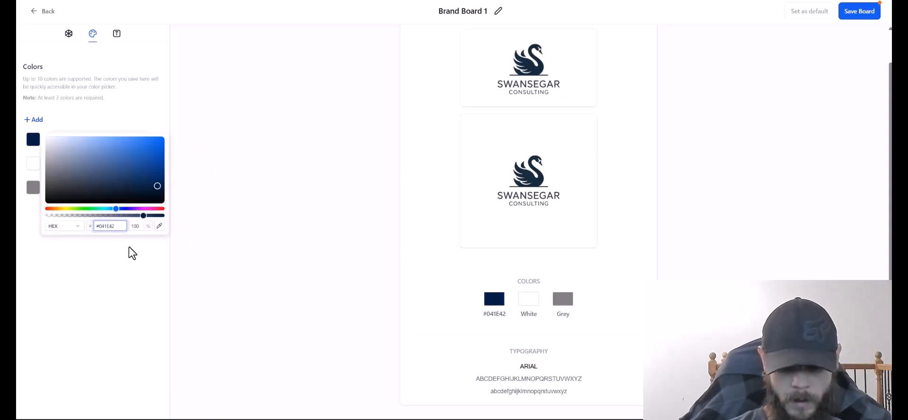
{"action": "key", "text": "BackSpace"}
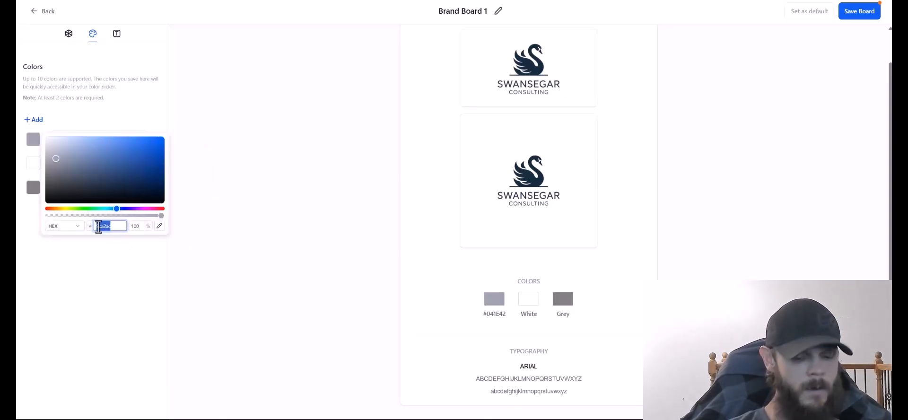
Replace the Grey colour's hex value with the lighter A2AAAD.
{"action": "left_click", "coordinate": [33, 163]}
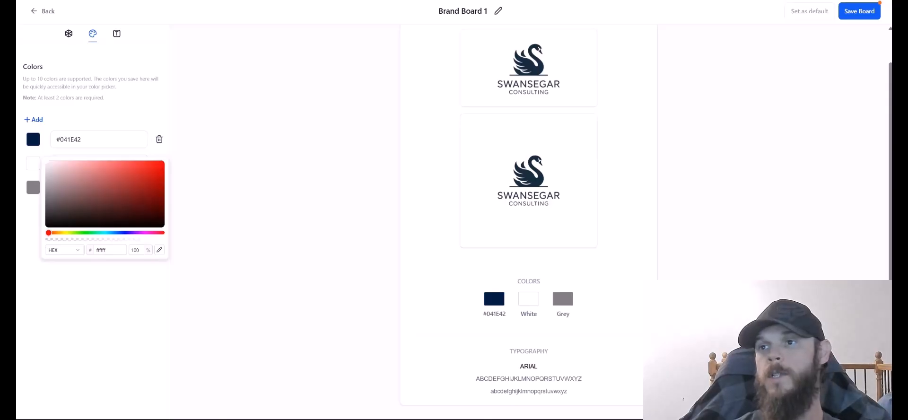
{"action": "left_click_drag", "start_coordinate": [42, 166], "coordinate": [39, 152]}
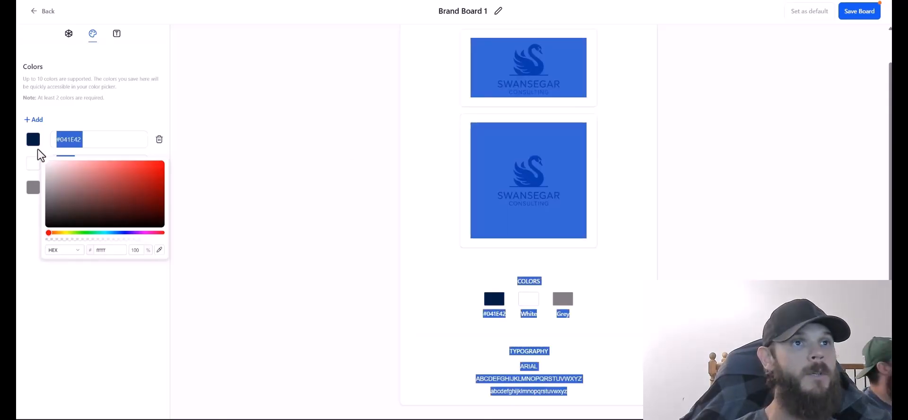
{"action": "left_click", "coordinate": [34, 187]}
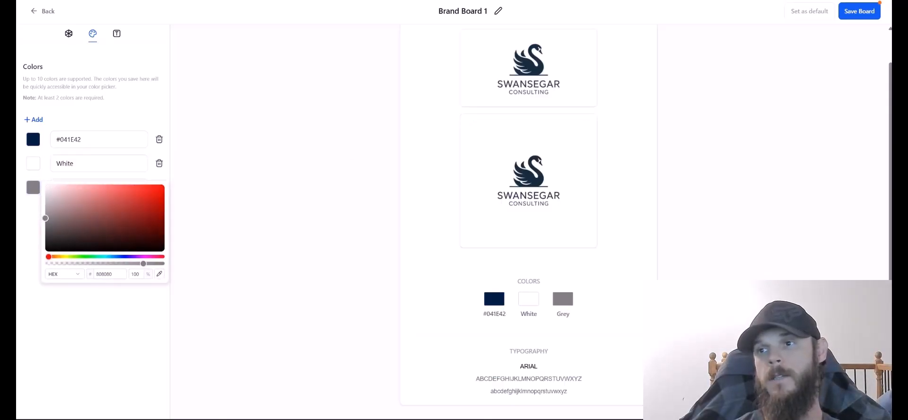
{"action": "key", "text": "Tab"}
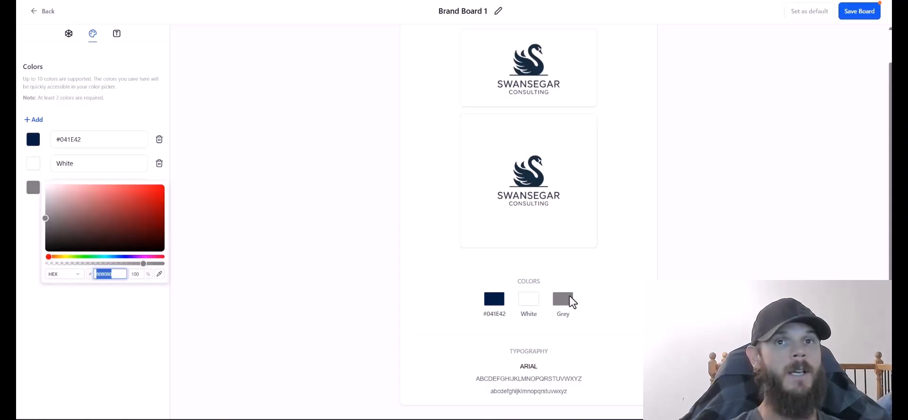
{"action": "left_click", "coordinate": [130, 331]}
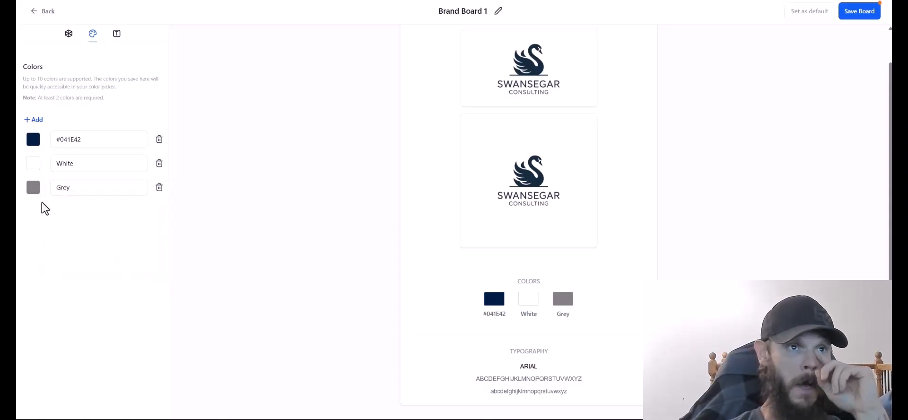
{"action": "left_click", "coordinate": [35, 191]}
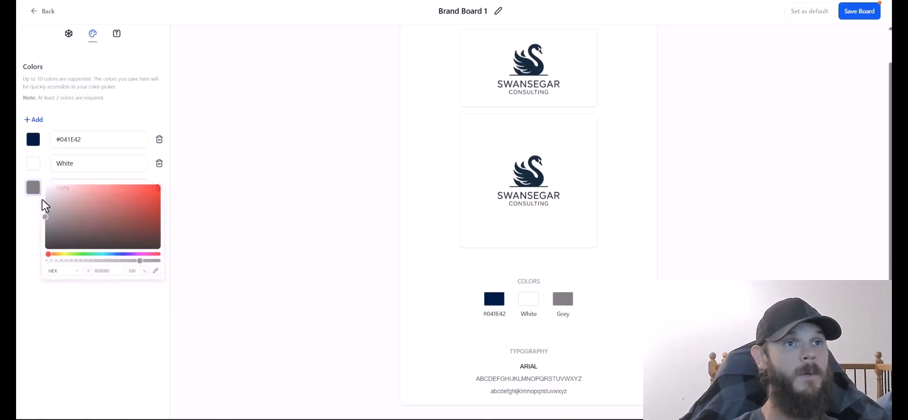
{"action": "double_click", "coordinate": [124, 274]}
{"action": "key", "text": "ctrl+v"}
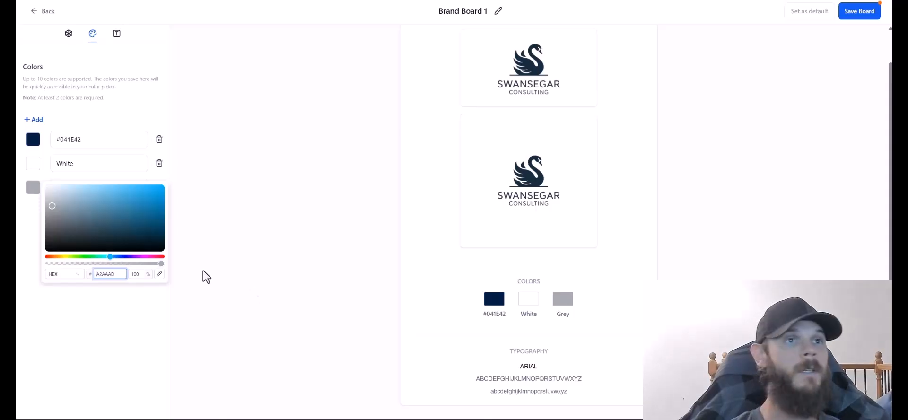
{"action": "left_click", "coordinate": [127, 314]}
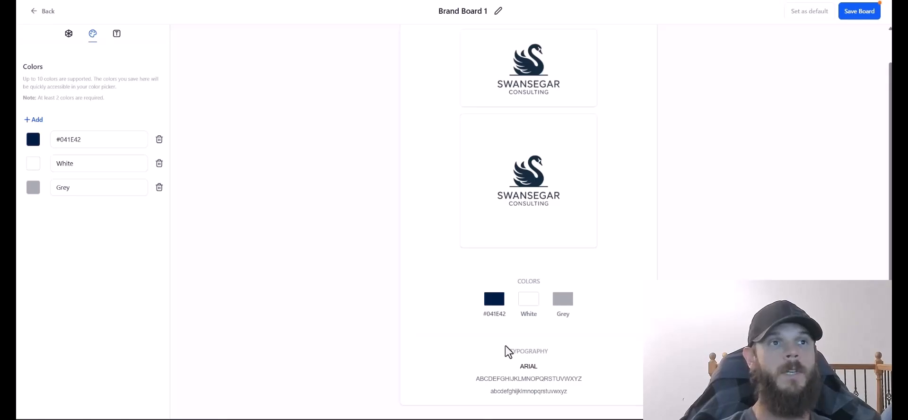
{"action": "left_click", "coordinate": [35, 154]}
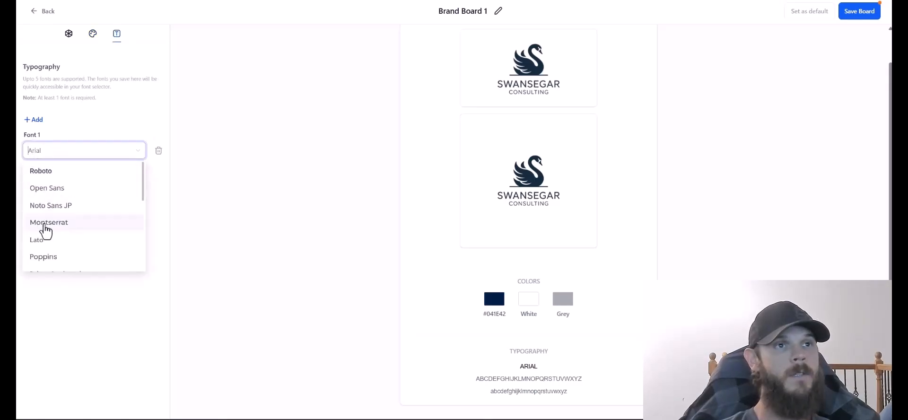
Choose Montserrat for Font 1, save Brand Board 1, and return to the Brand Boards list.
{"action": "left_click", "coordinate": [45, 223]}
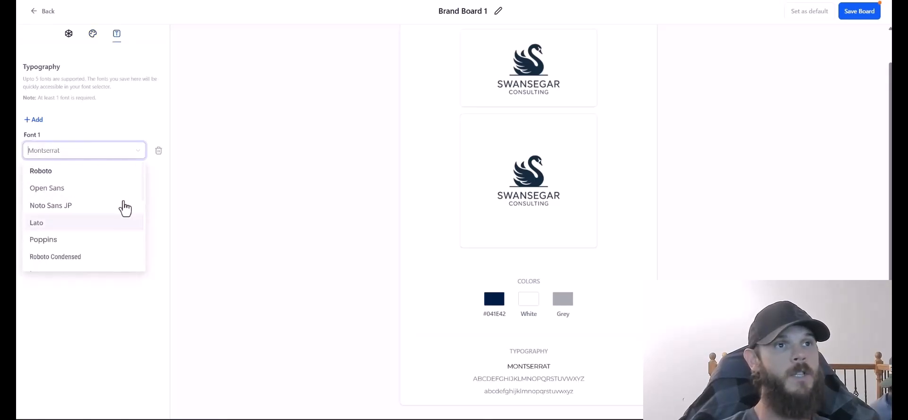
{"action": "left_click", "coordinate": [45, 192]}
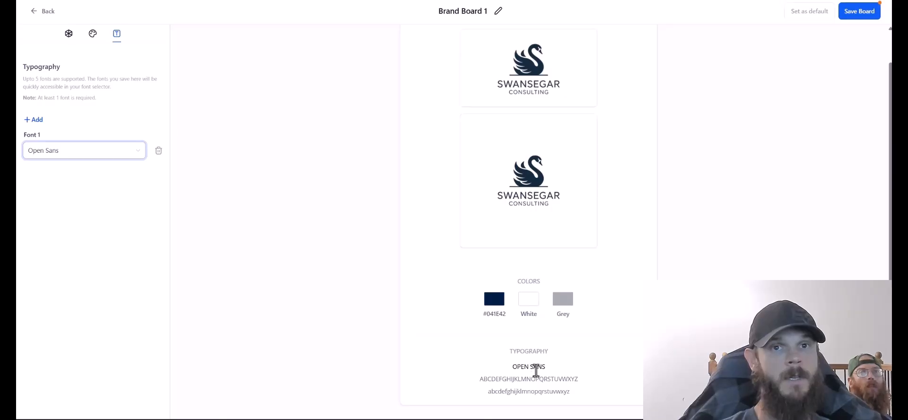
{"action": "left_click", "coordinate": [134, 199]}
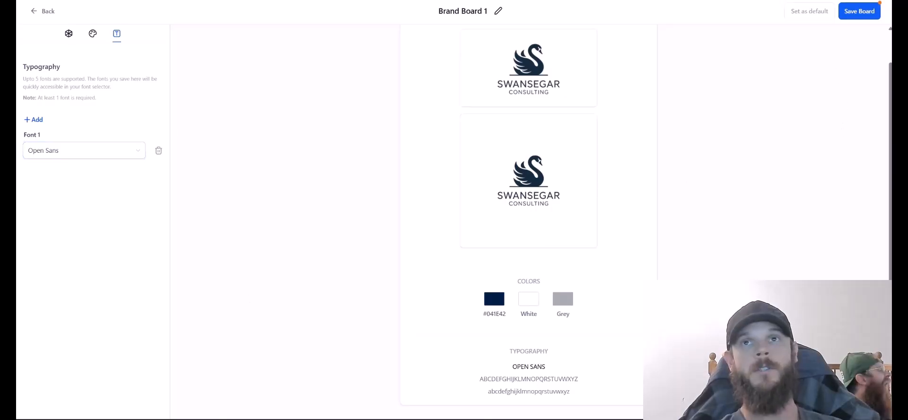
{"action": "left_click", "coordinate": [849, 1]}
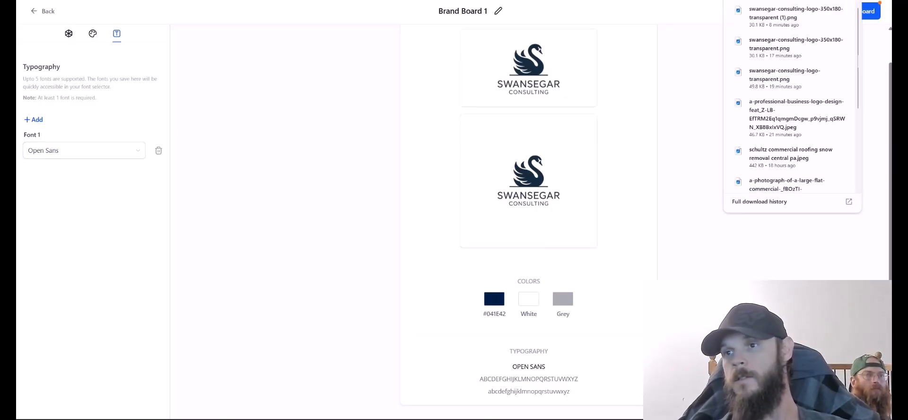
{"action": "left_click", "coordinate": [111, 155]}
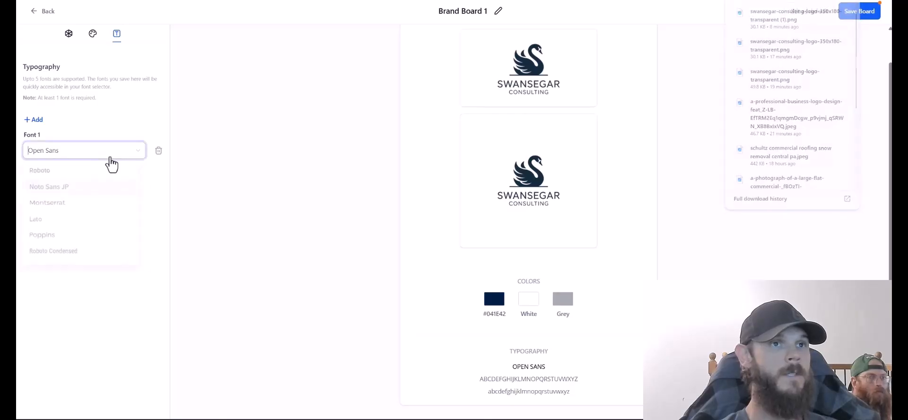
{"action": "left_click", "coordinate": [82, 204]}
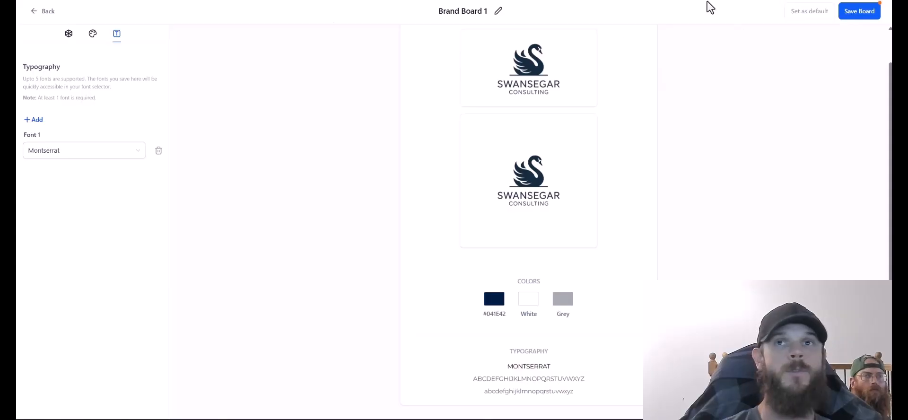
{"action": "left_click", "coordinate": [866, 15]}
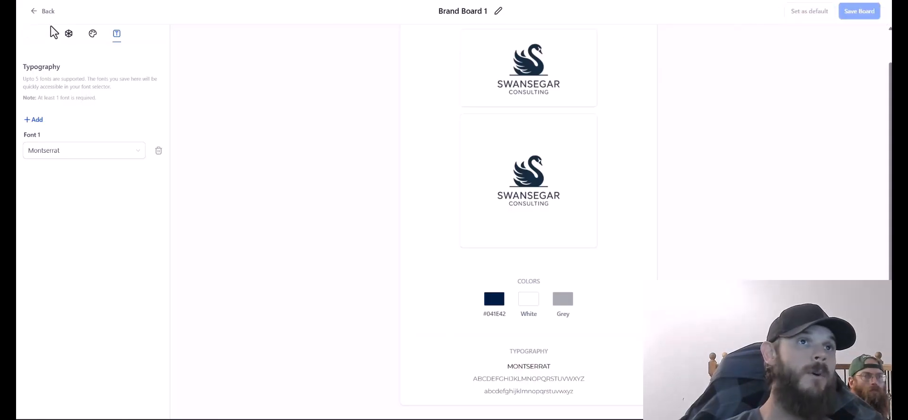
{"action": "left_click", "coordinate": [46, 11]}
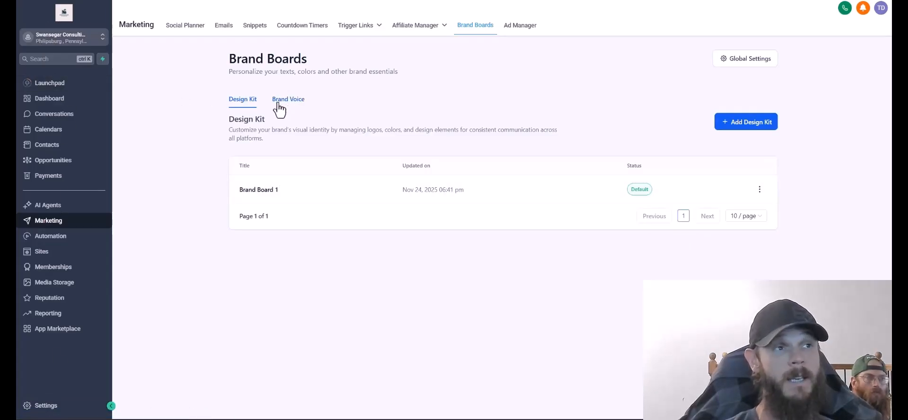
Start a new website from the Sites > Websites list, choosing to build it from a template.
{"action": "left_click", "coordinate": [37, 257]}
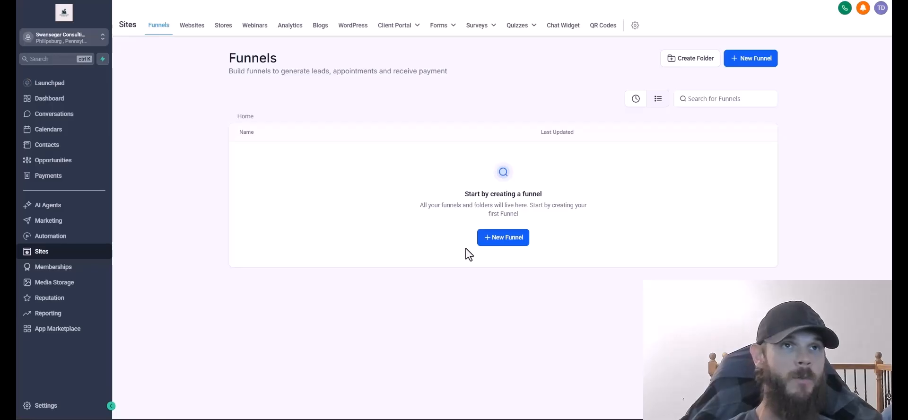
{"action": "left_click", "coordinate": [189, 34]}
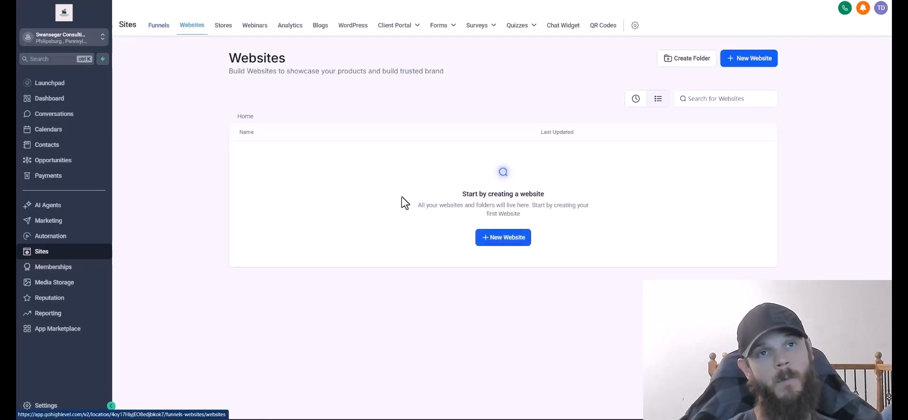
{"action": "left_click", "coordinate": [509, 247]}
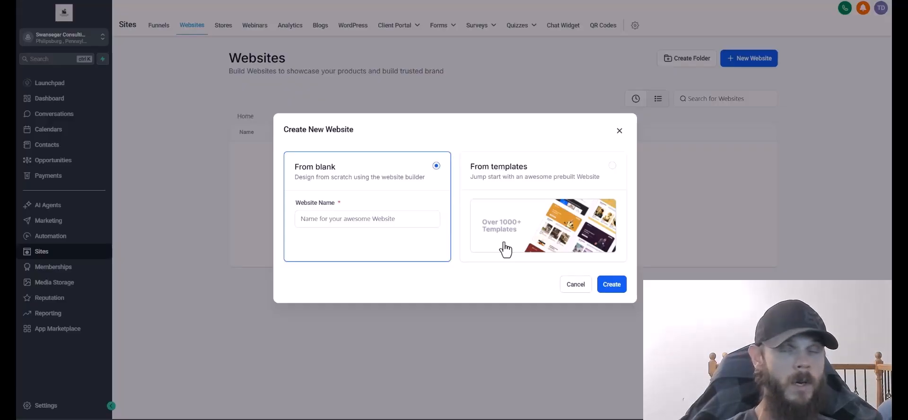
{"action": "left_click", "coordinate": [514, 213]}
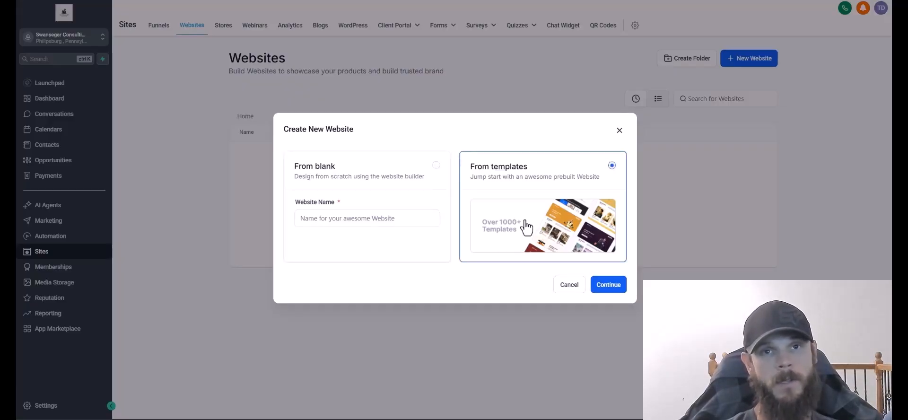
Continue to the Template Library and scroll down to the Financial Consultant template card.
{"action": "left_click", "coordinate": [607, 286]}
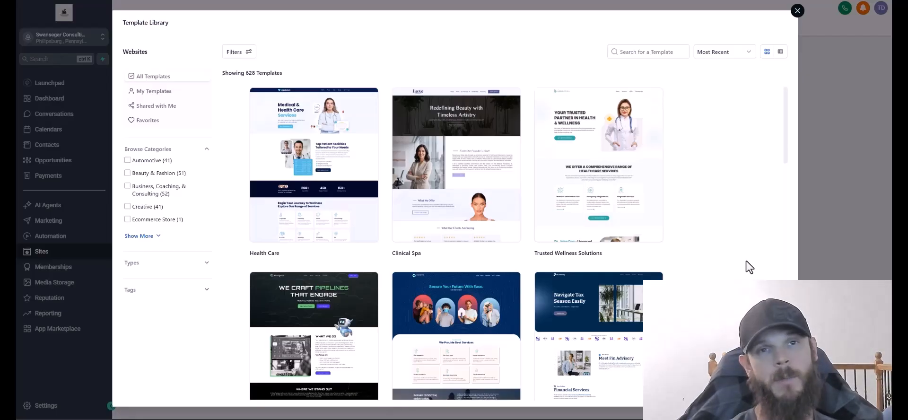
{"action": "mouse_move", "coordinate": [592, 150]}
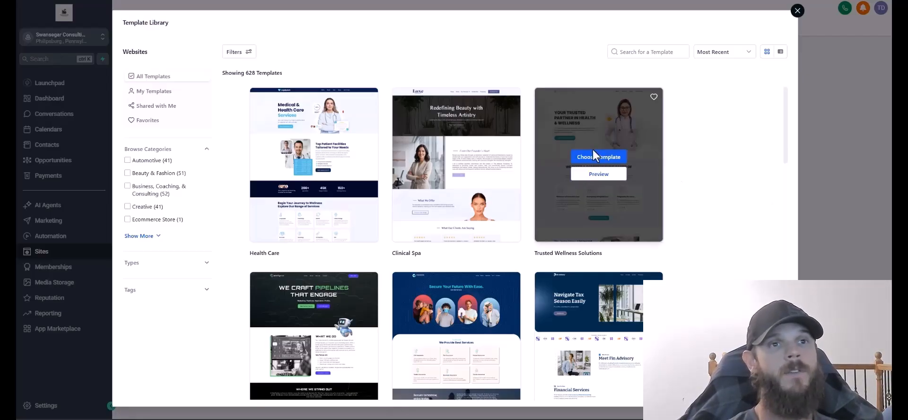
{"action": "scroll", "coordinate": [728, 237], "scroll_direction": "down", "scroll_amount": 5}
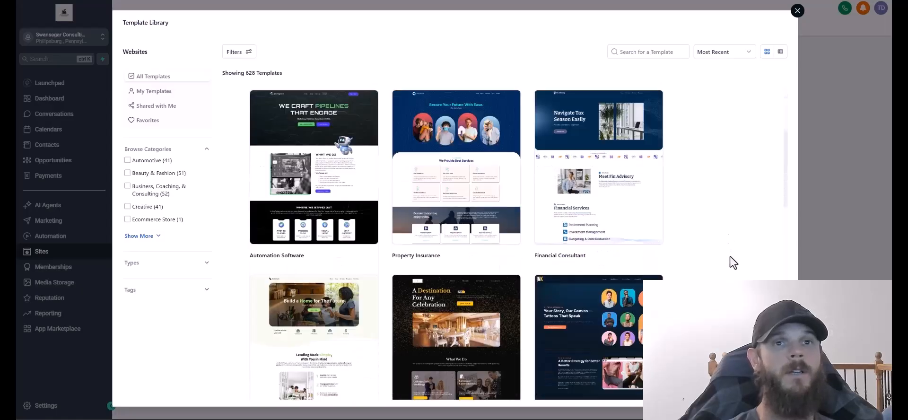
{"action": "left_click_drag", "start_coordinate": [788, 168], "coordinate": [785, 220]}
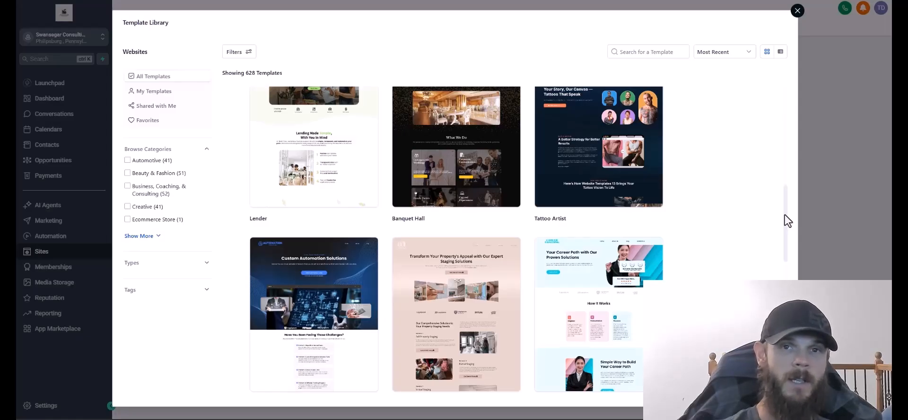
{"action": "mouse_move", "coordinate": [785, 219]}
{"action": "left_mouse_down"}
{"action": "mouse_move", "coordinate": [776, 314]}
{"action": "mouse_move", "coordinate": [754, 117]}
{"action": "left_mouse_up"}
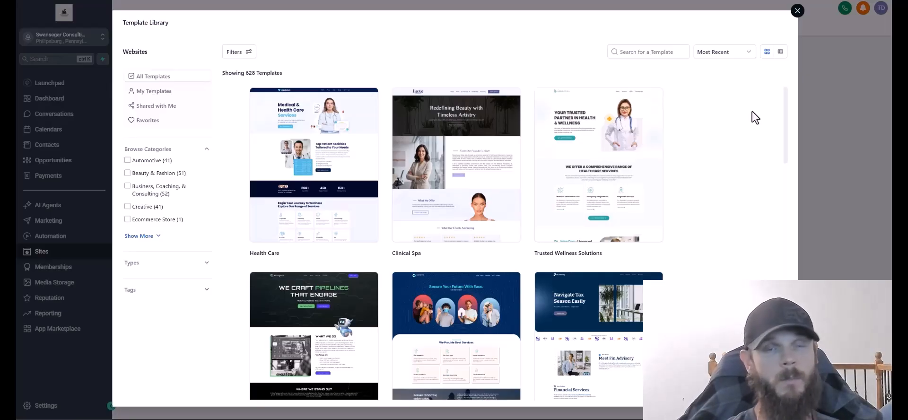
{"action": "scroll", "coordinate": [751, 113], "scroll_direction": "down", "scroll_amount": 2}
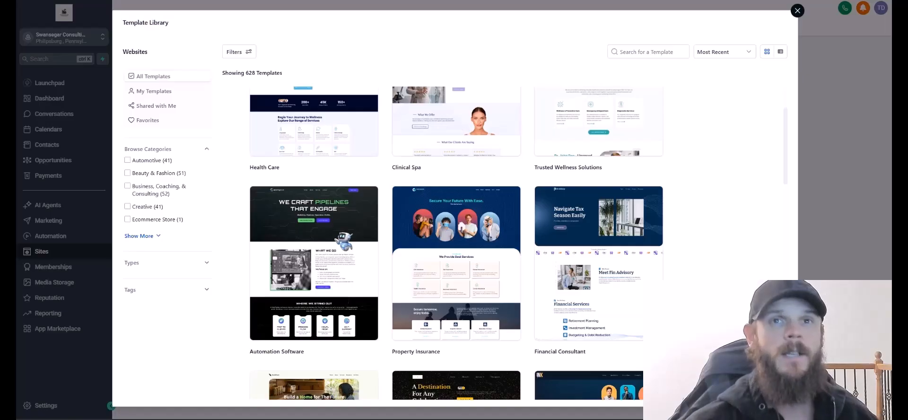
{"action": "mouse_move", "coordinate": [600, 257]}
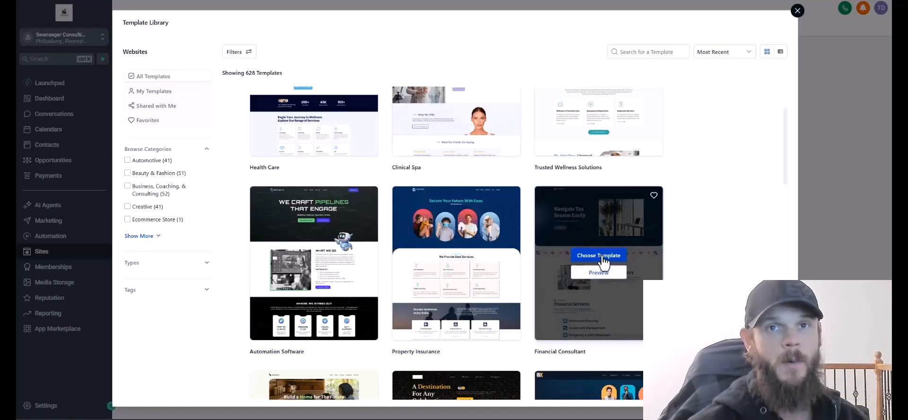
Use the Financial Consultant template for the new website.
{"action": "left_click", "coordinate": [604, 259]}
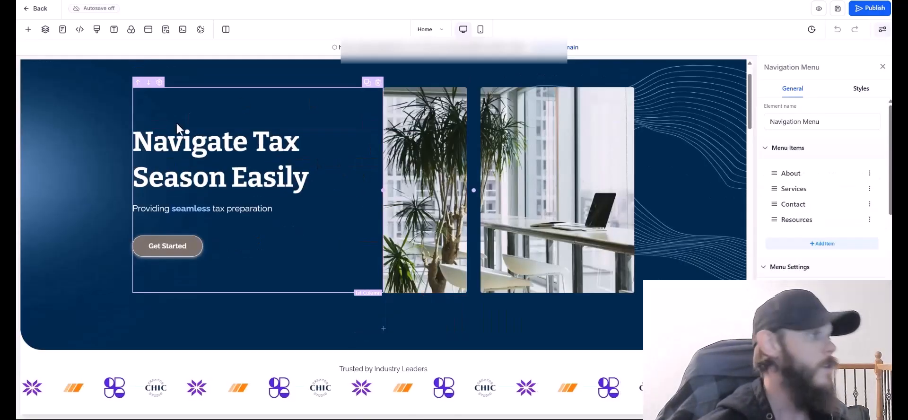
{"action": "scroll", "coordinate": [177, 123], "scroll_direction": "up", "scroll_amount": 1}
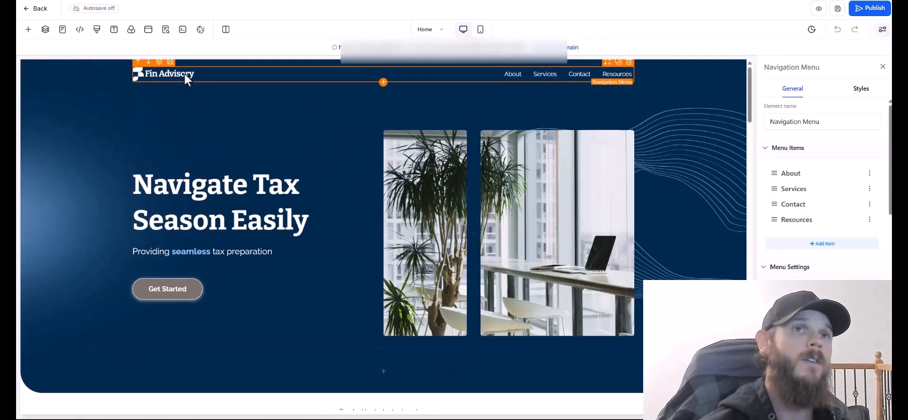
{"action": "scroll", "coordinate": [785, 142], "scroll_direction": "down", "scroll_amount": 3}
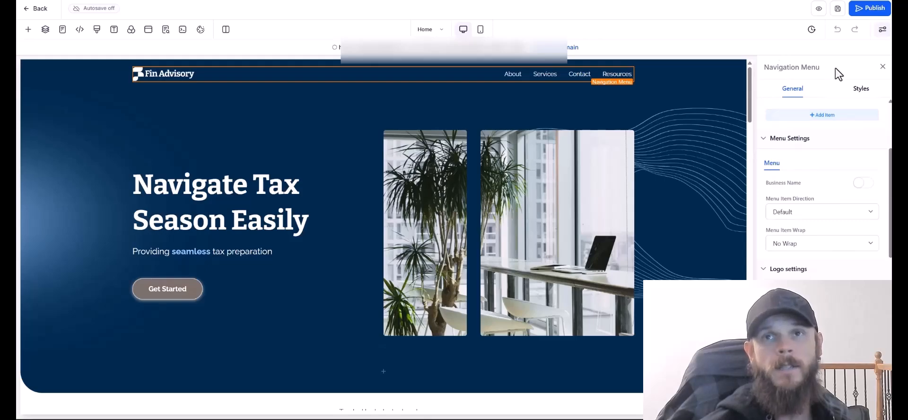
{"action": "scroll", "coordinate": [841, 156], "scroll_direction": "up", "scroll_amount": 3}
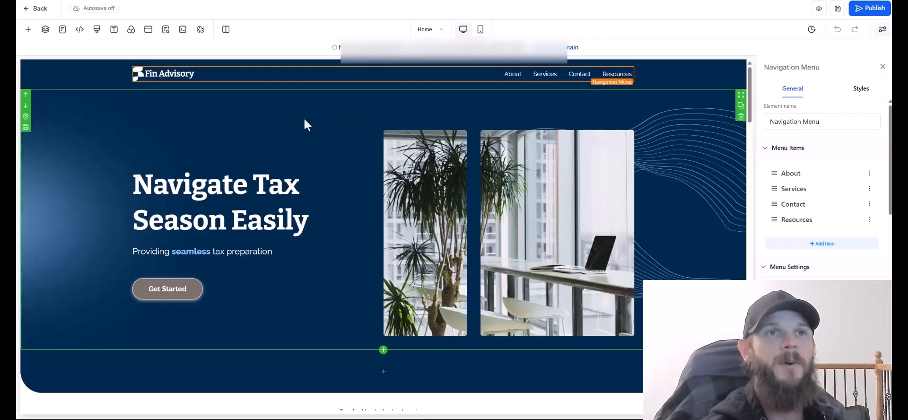
Open Media Storage from the Navigation Menu's logo image field.
{"action": "scroll", "coordinate": [813, 236], "scroll_direction": "down", "scroll_amount": 2}
{"action": "scroll", "coordinate": [817, 245], "scroll_direction": "down", "scroll_amount": 2}
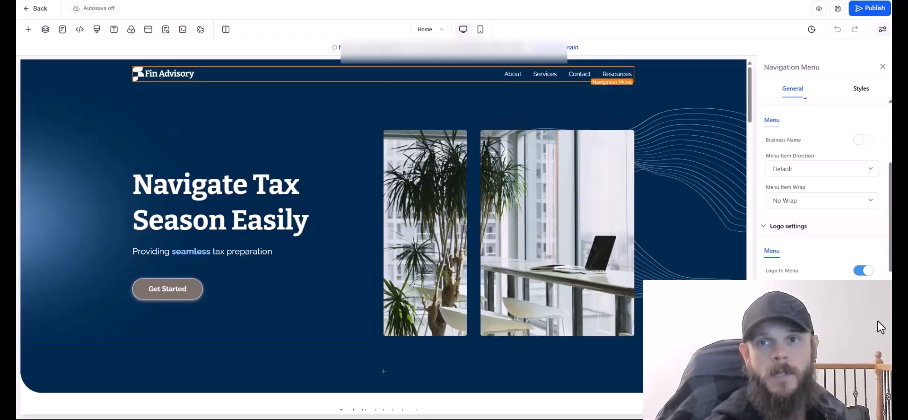
{"action": "left_click", "coordinate": [865, 306]}
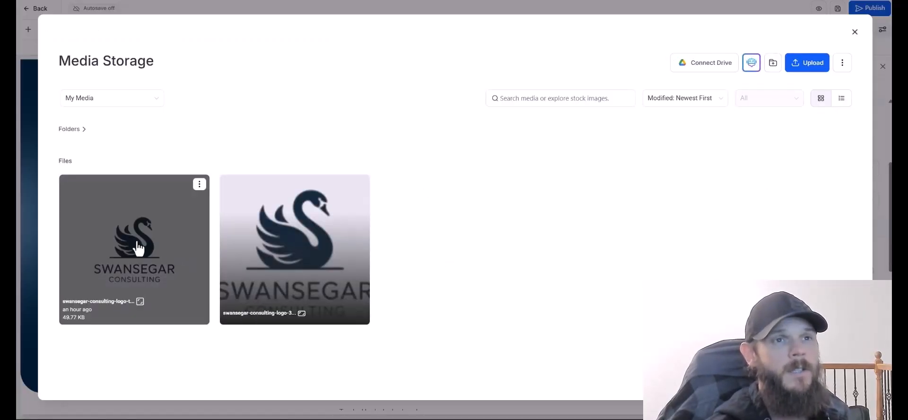
Replace the navigation menu logo with the first Swansegar logo image.
{"action": "left_click", "coordinate": [138, 243]}
{"action": "left_click", "coordinate": [853, 391]}
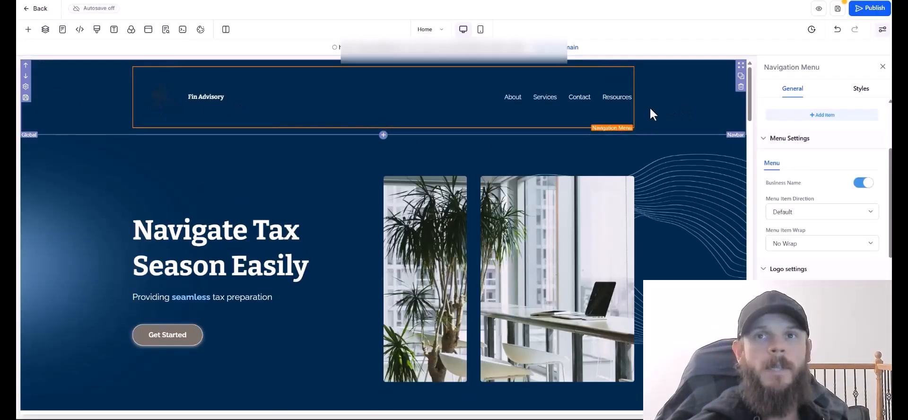
{"action": "scroll", "coordinate": [839, 261], "scroll_direction": "up", "scroll_amount": 3}
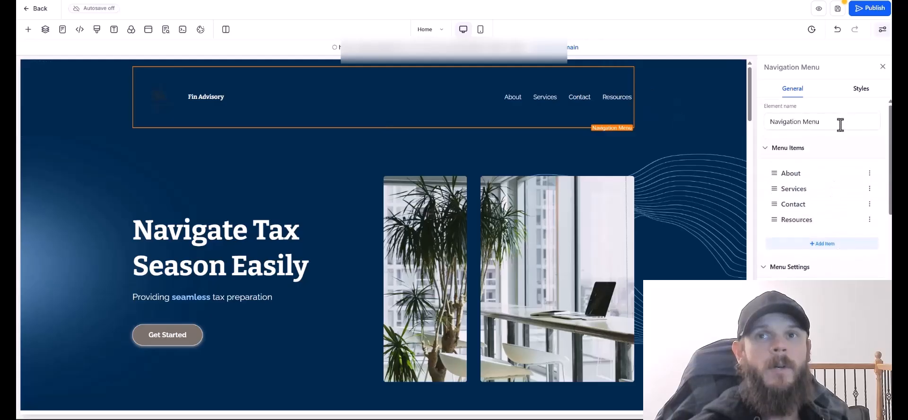
Set the navigation menu background to the grey brand colour after comparing white and navy.
{"action": "left_click", "coordinate": [860, 88]}
{"action": "left_click", "coordinate": [870, 338]}
{"action": "left_click", "coordinate": [769, 254]}
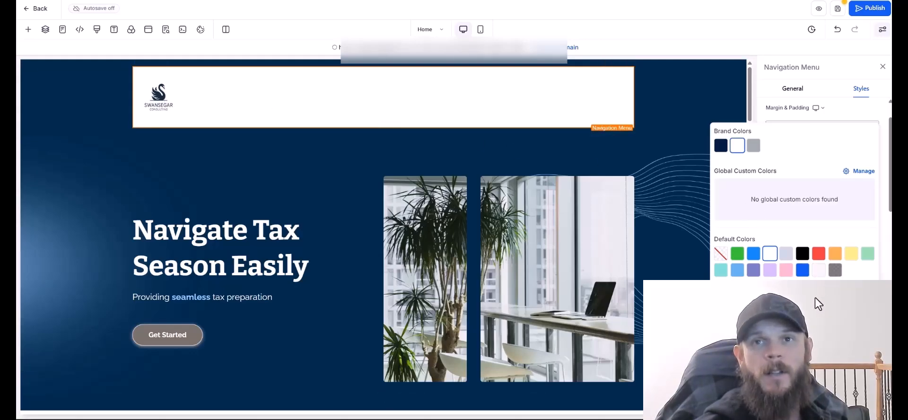
{"action": "left_click", "coordinate": [721, 147]}
{"action": "left_click", "coordinate": [752, 146]}
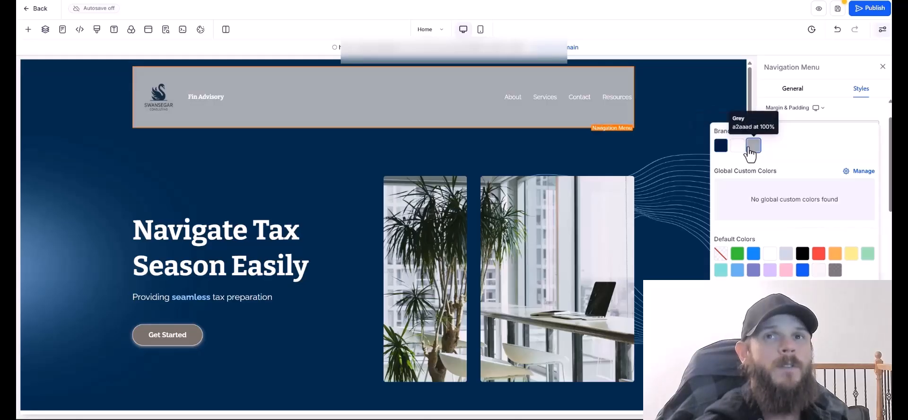
{"action": "left_click", "coordinate": [740, 147]}
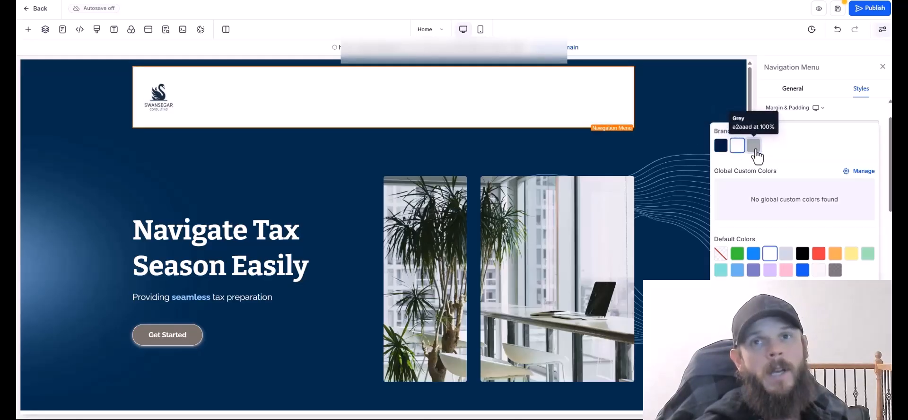
{"action": "left_click", "coordinate": [754, 145]}
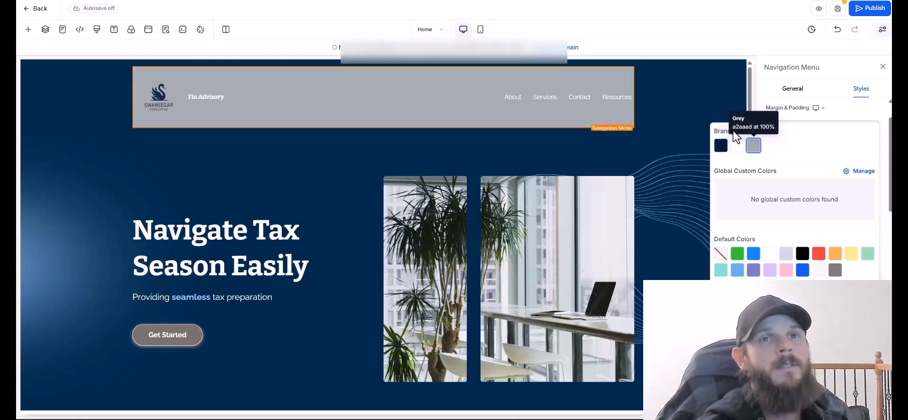
{"action": "left_click", "coordinate": [105, 195]}
{"action": "left_click", "coordinate": [159, 108]}
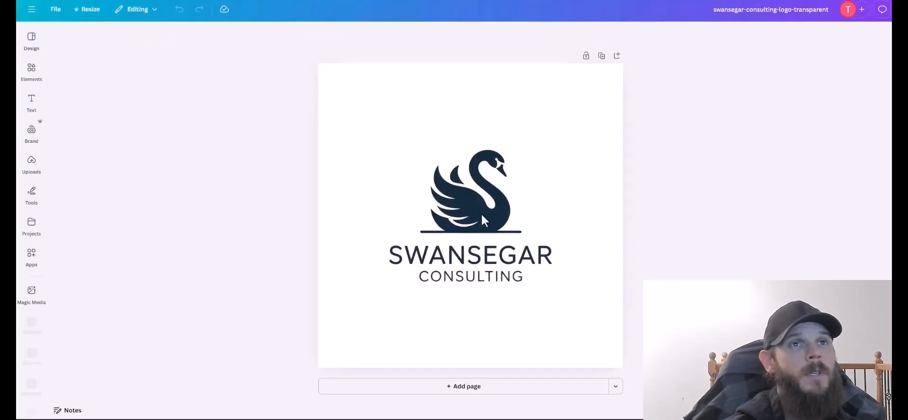
Open the Swansegar logo design from the Canva home page.
{"action": "left_click", "coordinate": [481, 214]}
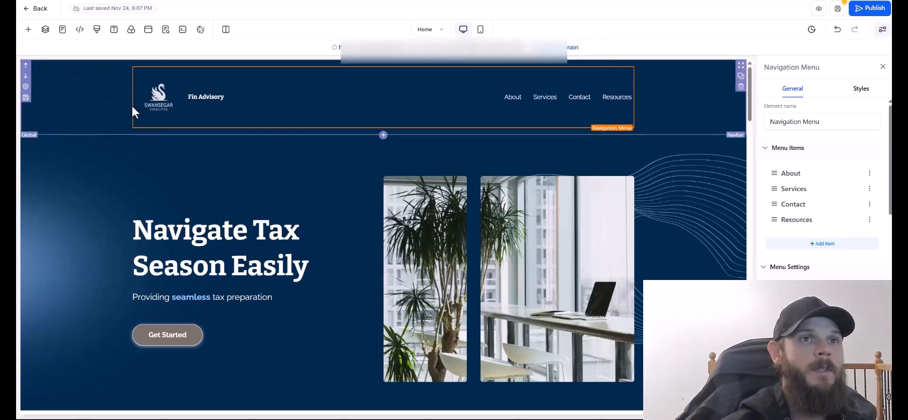
Change the nav bar business name from Fin Advisory to 'Swansegar Consulting LLC' and save.
{"action": "left_click", "coordinate": [81, 208]}
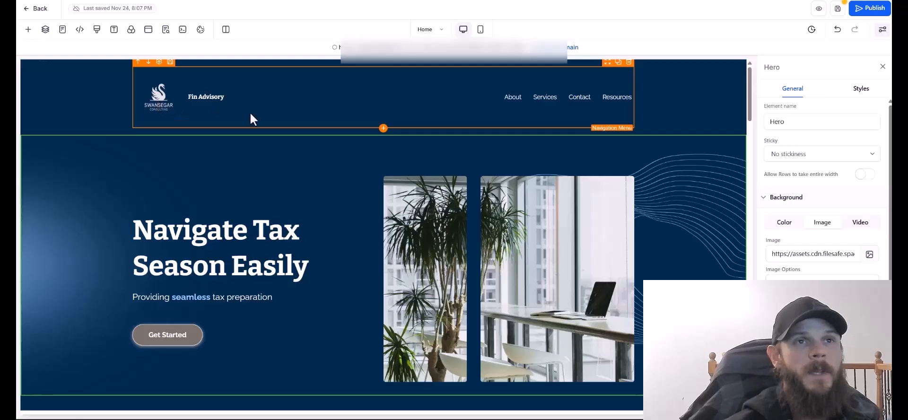
{"action": "left_click", "coordinate": [208, 92]}
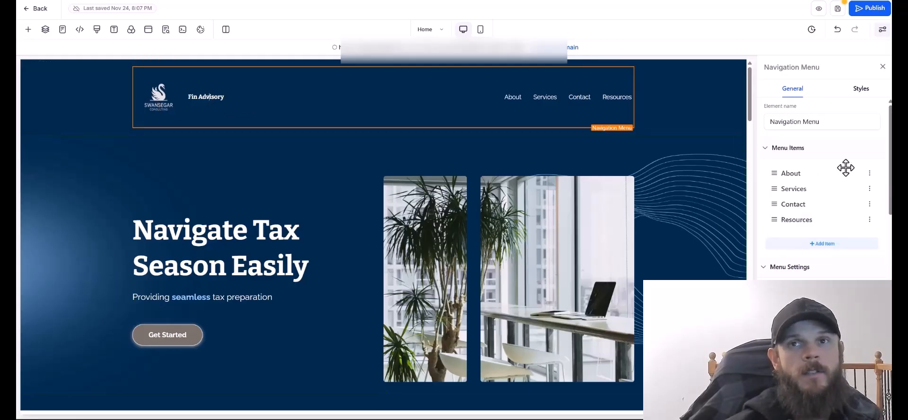
{"action": "double_click", "coordinate": [187, 98]}
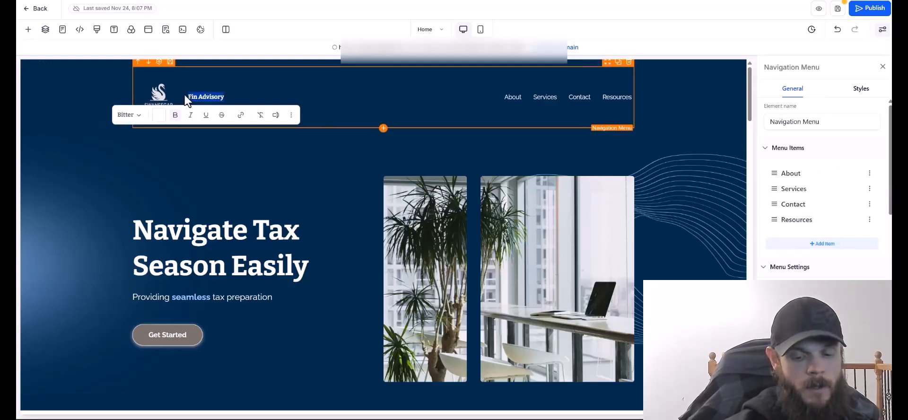
{"action": "type", "text": "Swansegar Consulting LLC"}
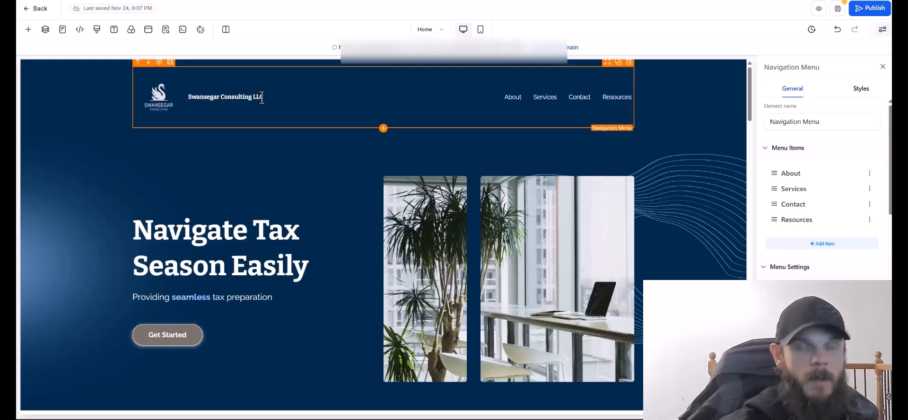
{"action": "left_click", "coordinate": [379, 162]}
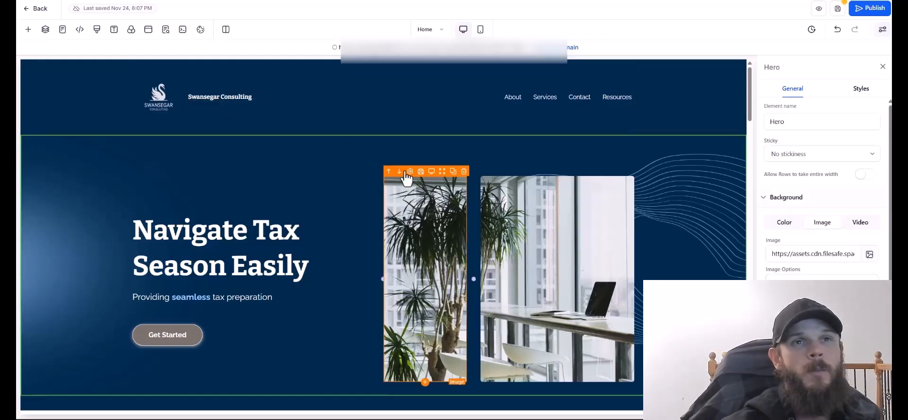
{"action": "left_click", "coordinate": [272, 101]}
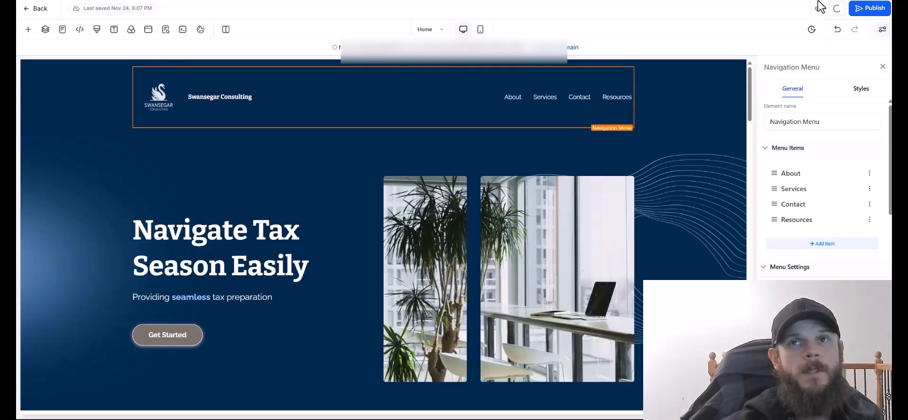
{"action": "left_click", "coordinate": [839, 9]}
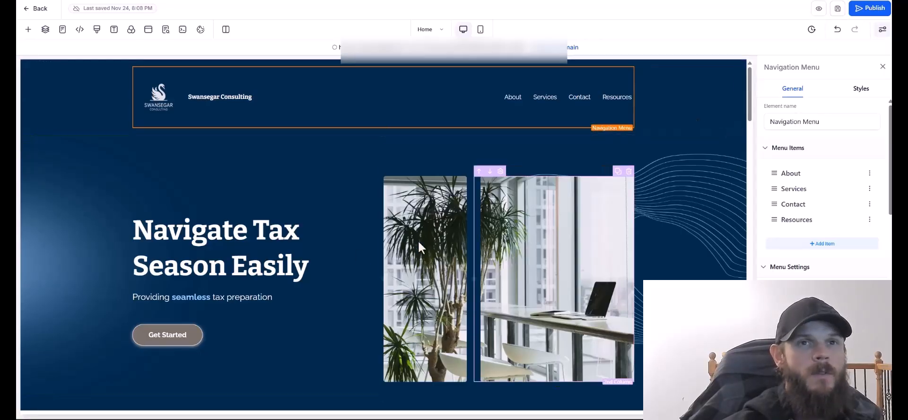
{"action": "left_click", "coordinate": [231, 266]}
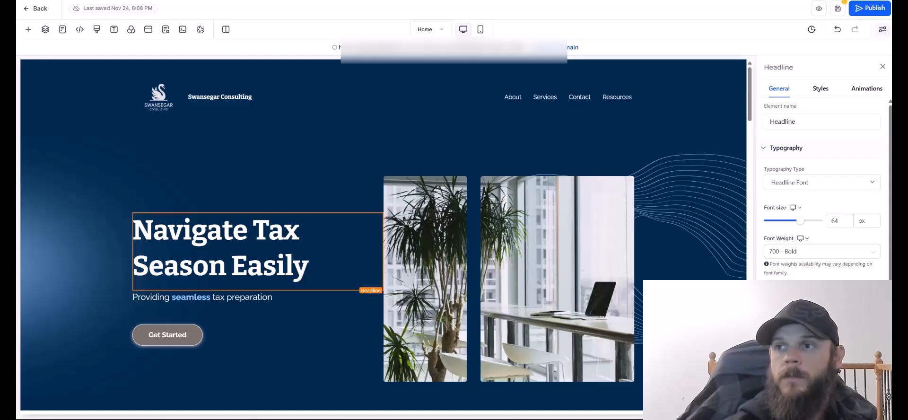
Retype the hero headline as 'Results-Driven Business Development & Roofing Constructions' and reword the tagline's ending.
{"action": "left_click_drag", "start_coordinate": [310, 268], "coordinate": [150, 236]}
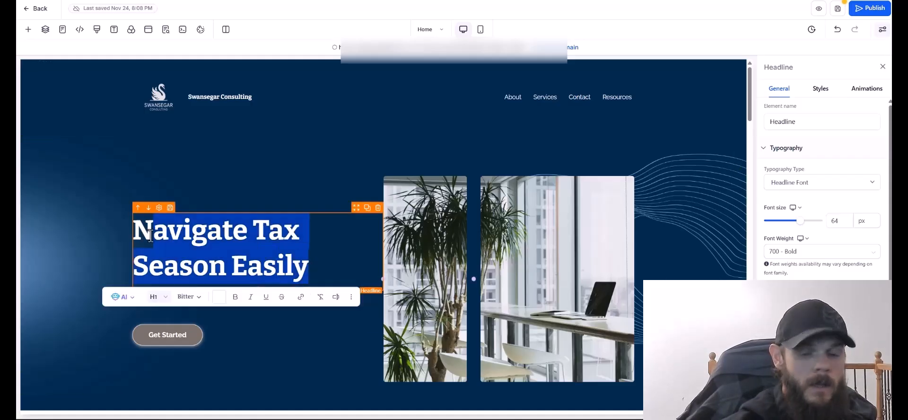
{"action": "key", "text": "BackSpace"}
{"action": "type", "text": "Results"}
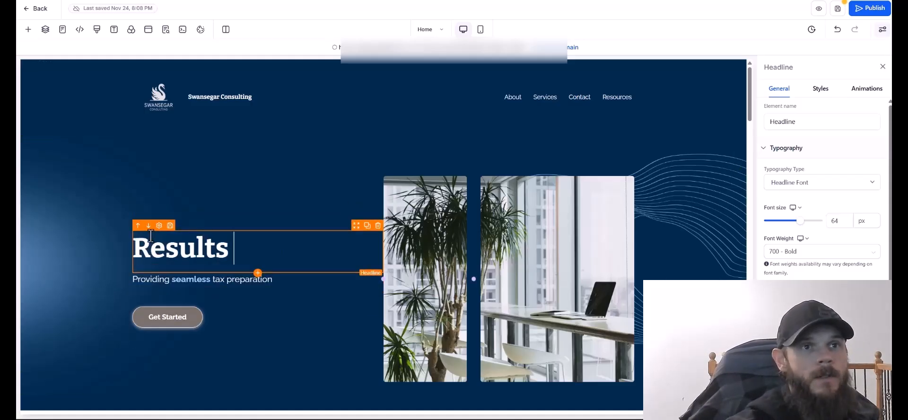
{"action": "key", "text": "BackSpace"}
{"action": "type", "text": "-Driven Business Dev"}
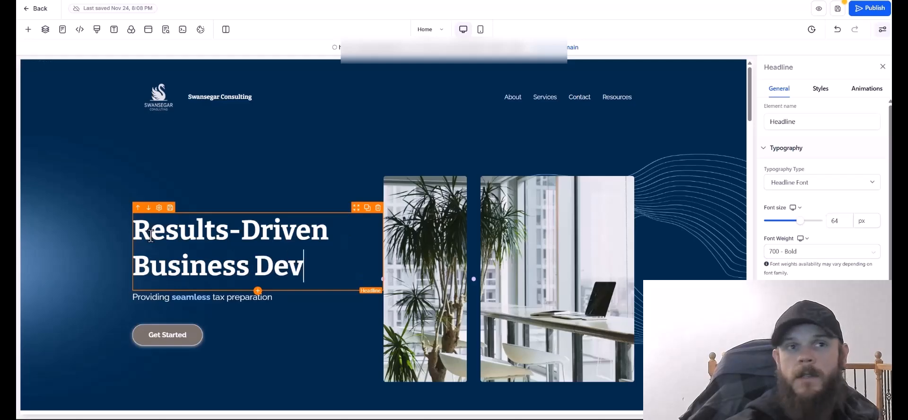
{"action": "type", "text": "elopment & Roofing Constructions"}
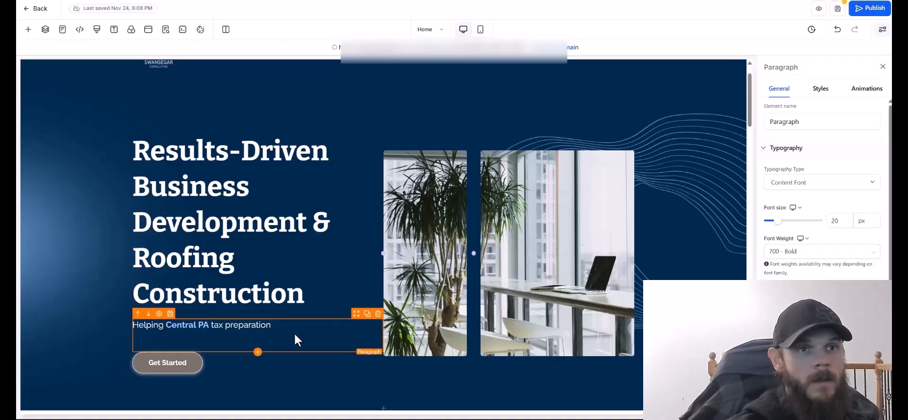
{"action": "left_click_drag", "start_coordinate": [270, 325], "coordinate": [217, 324]}
{"action": "key", "text": "BackSpace"}
{"action": "key", "text": "BackSpace"}
{"action": "key", "text": "BackSpace"}
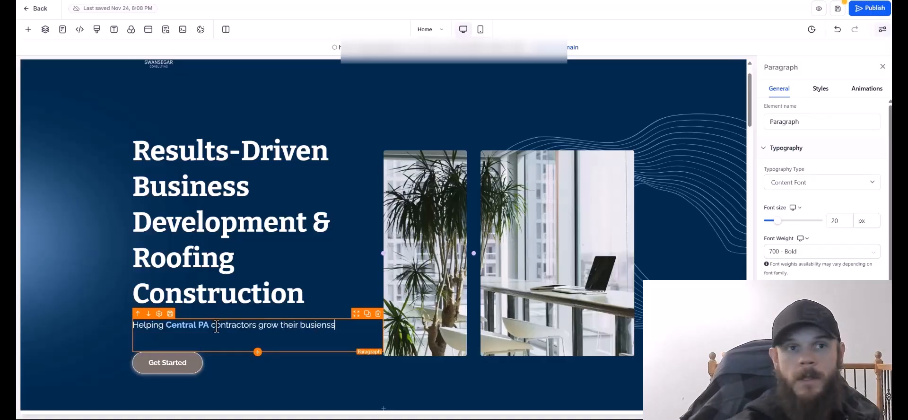
{"action": "type", "text": "- and homeowners protect their biggest investment"}
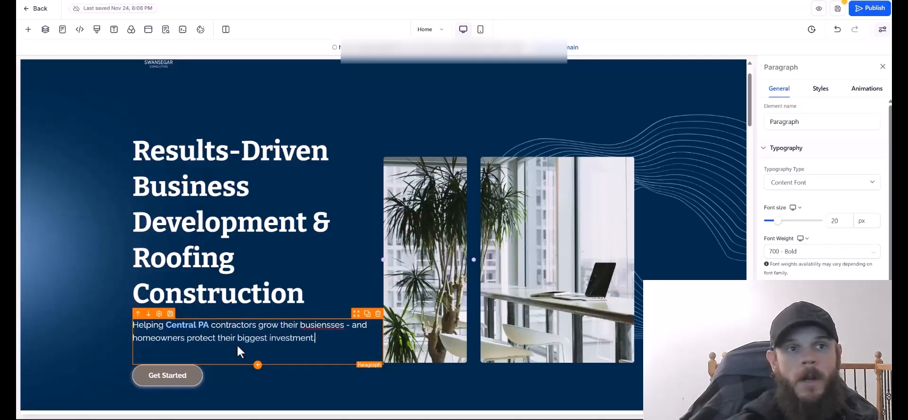
Check the hero's headline, images and section in the mobile and desktop previews.
{"action": "left_click", "coordinate": [480, 30]}
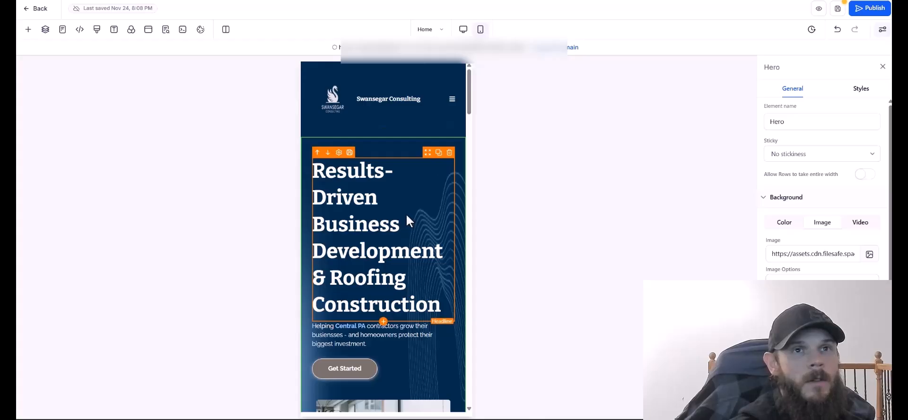
{"action": "left_click", "coordinate": [407, 216]}
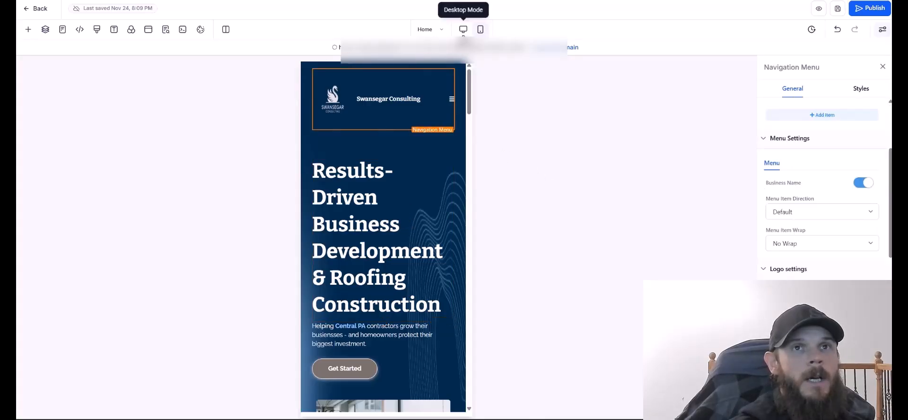
{"action": "left_click", "coordinate": [462, 30]}
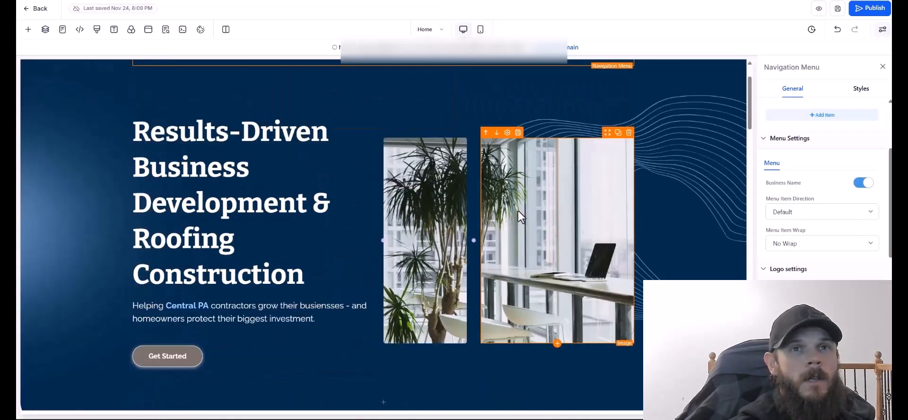
{"action": "left_click", "coordinate": [427, 220]}
{"action": "left_click", "coordinate": [562, 218]}
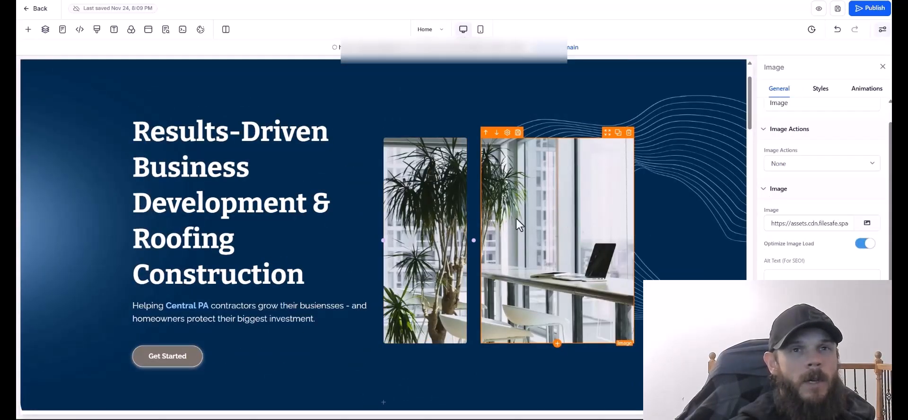
{"action": "left_click", "coordinate": [359, 238]}
{"action": "scroll", "coordinate": [487, 260], "scroll_direction": "up", "scroll_amount": 2}
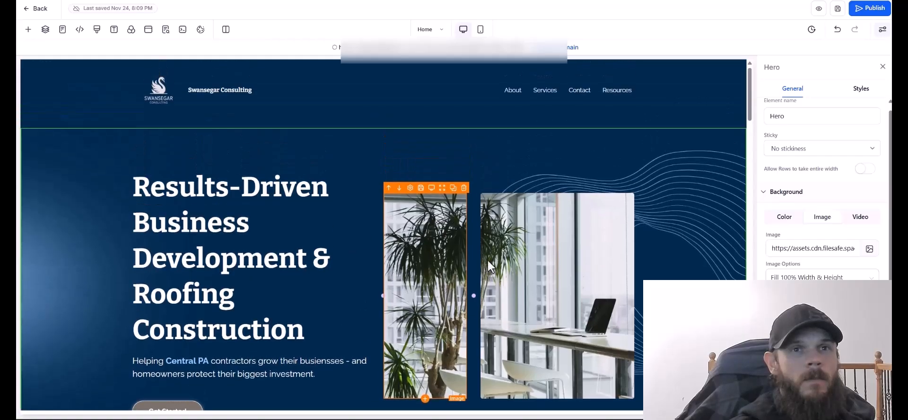
{"action": "scroll", "coordinate": [549, 304], "scroll_direction": "down", "scroll_amount": 2}
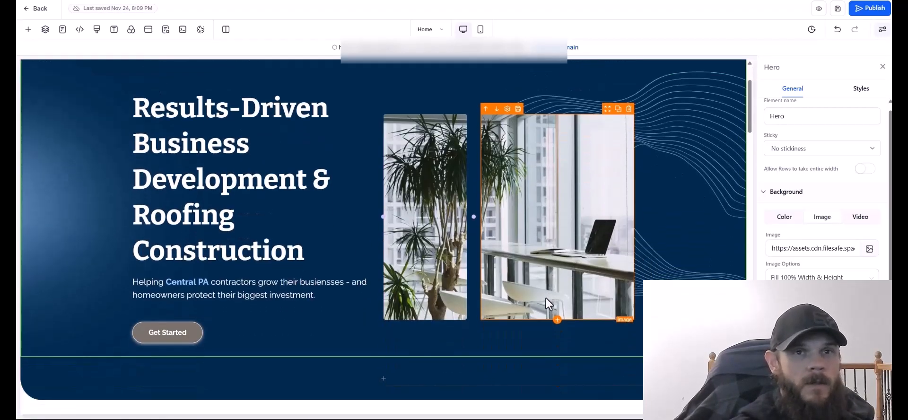
{"action": "scroll", "coordinate": [708, 258], "scroll_direction": "up", "scroll_amount": 2}
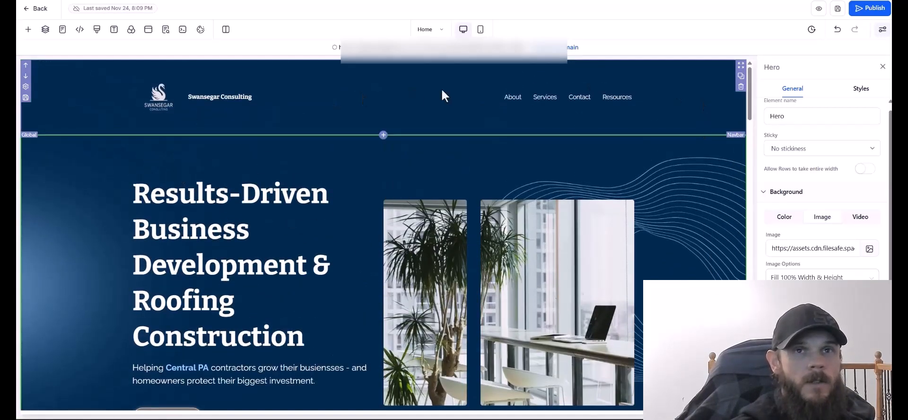
Move a Get Started button into the first column of the hero's 2 Column Row.
{"action": "left_click_drag", "start_coordinate": [748, 103], "coordinate": [760, 152]}
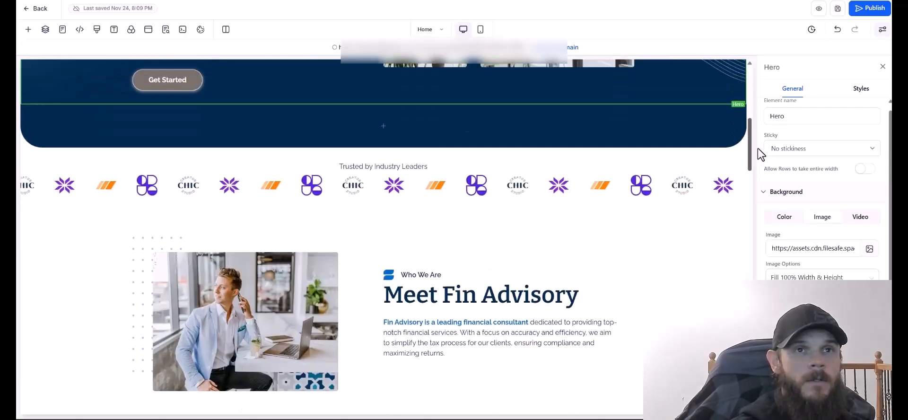
{"action": "scroll", "coordinate": [385, 180], "scroll_direction": "up", "scroll_amount": 4}
{"action": "left_click", "coordinate": [284, 246]}
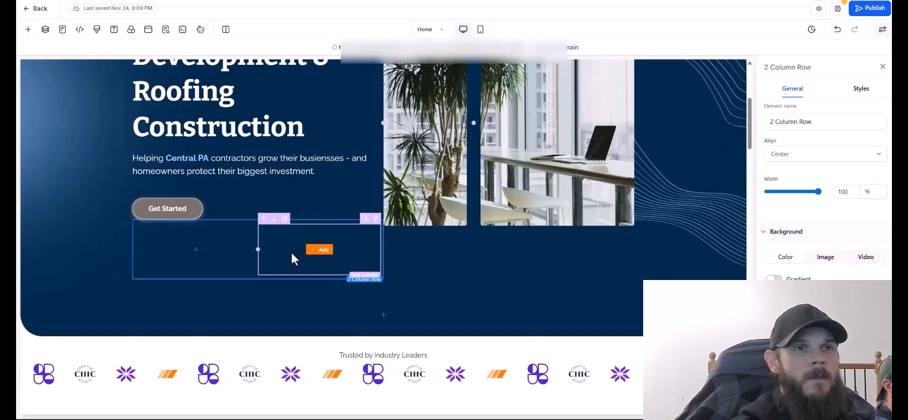
{"action": "left_click_drag", "start_coordinate": [188, 215], "coordinate": [331, 243]}
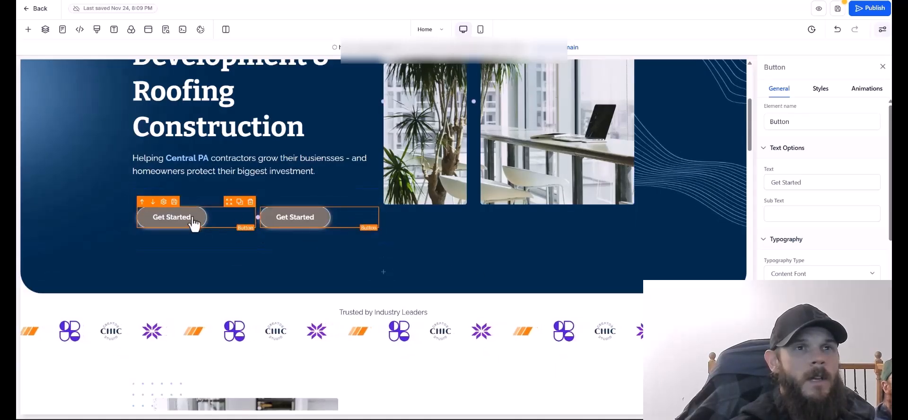
Centre the first Get Started button and left-align the second with Button Align.
{"action": "left_click", "coordinate": [820, 89]}
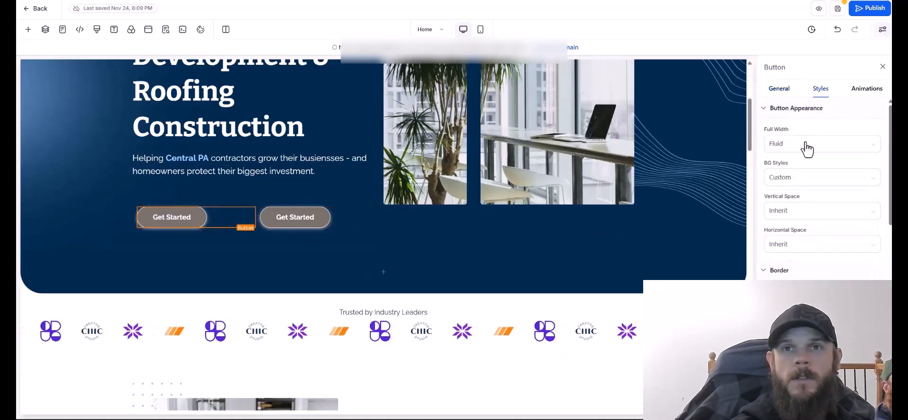
{"action": "scroll", "coordinate": [809, 141], "scroll_direction": "down", "scroll_amount": 3}
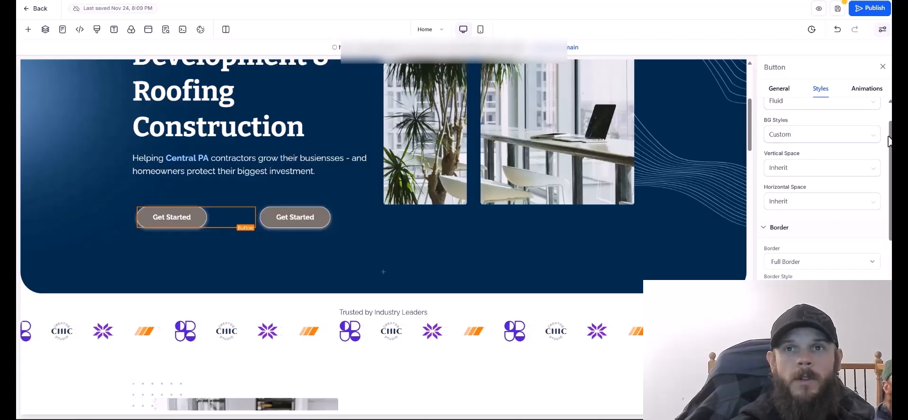
{"action": "left_click", "coordinate": [779, 88]}
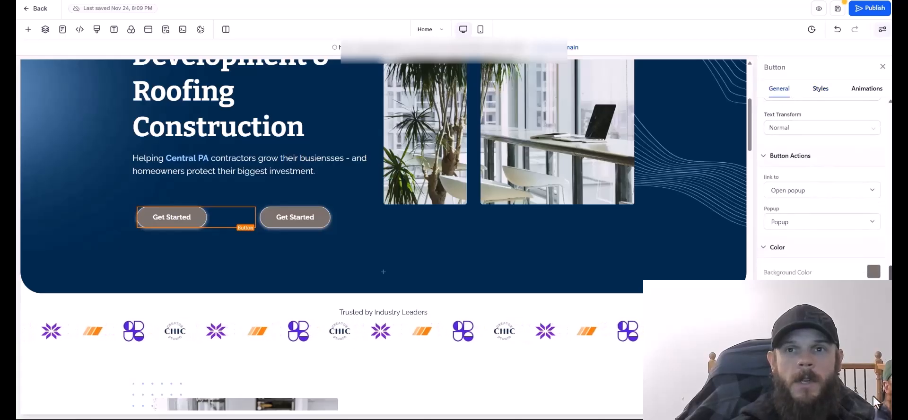
{"action": "left_click", "coordinate": [820, 89]}
{"action": "left_click_drag", "start_coordinate": [891, 215], "coordinate": [890, 276]}
{"action": "left_click", "coordinate": [807, 180]}
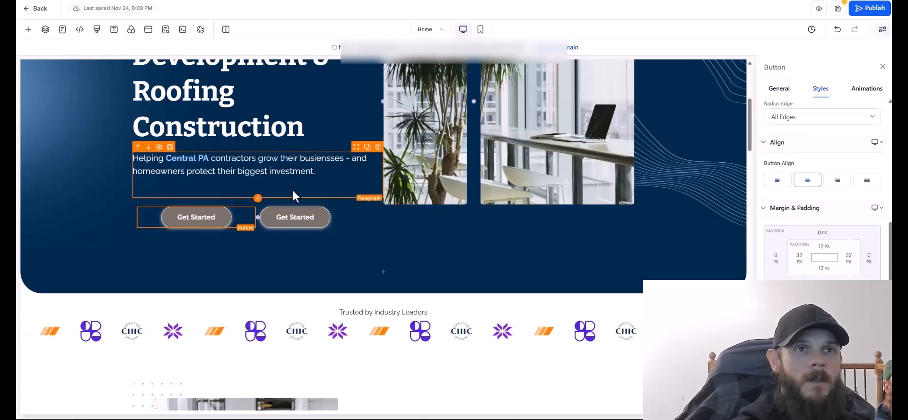
{"action": "left_click", "coordinate": [294, 217]}
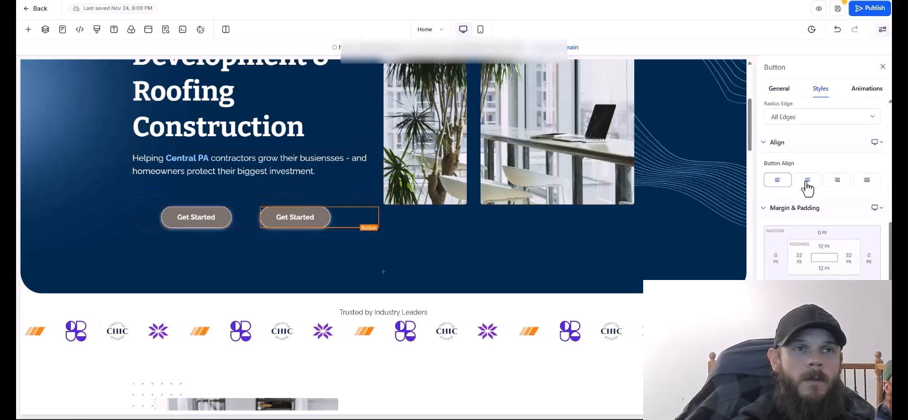
{"action": "left_click", "coordinate": [807, 181]}
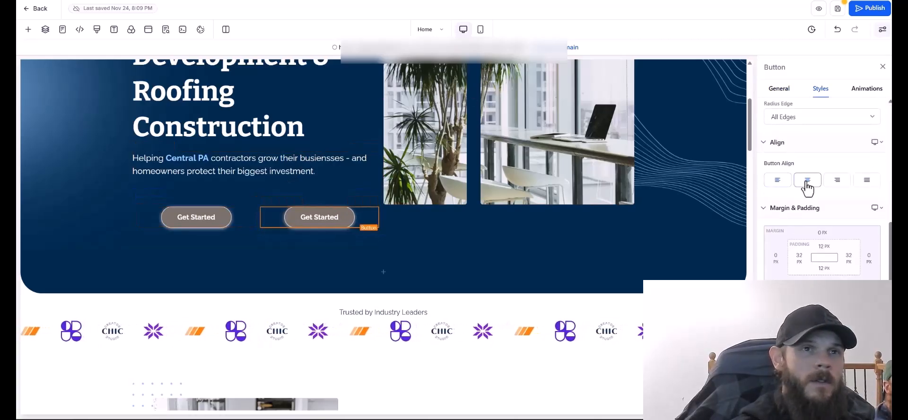
{"action": "left_click", "coordinate": [776, 180]}
{"action": "left_click", "coordinate": [480, 29]}
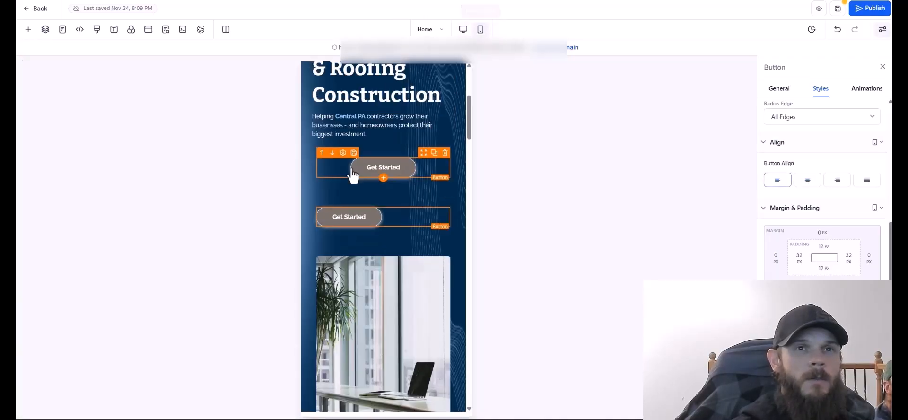
Centre the Get Started button in the mobile layout, save, and undo the second button's margin change.
{"action": "left_click", "coordinate": [807, 180]}
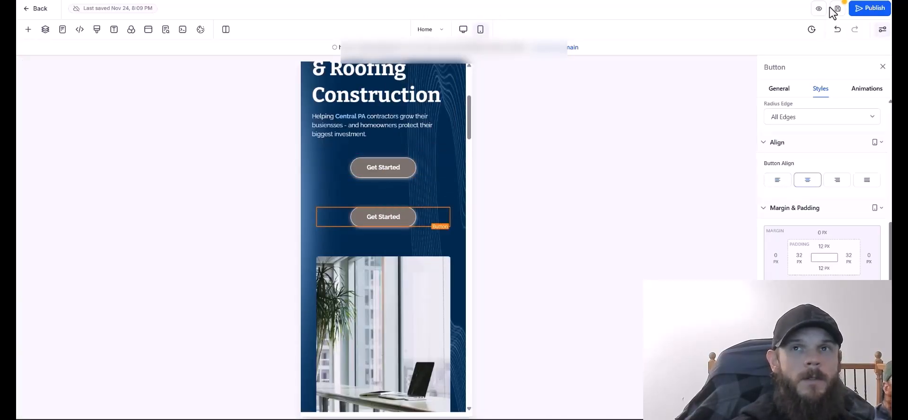
{"action": "left_click", "coordinate": [837, 9]}
{"action": "left_click", "coordinate": [419, 246]}
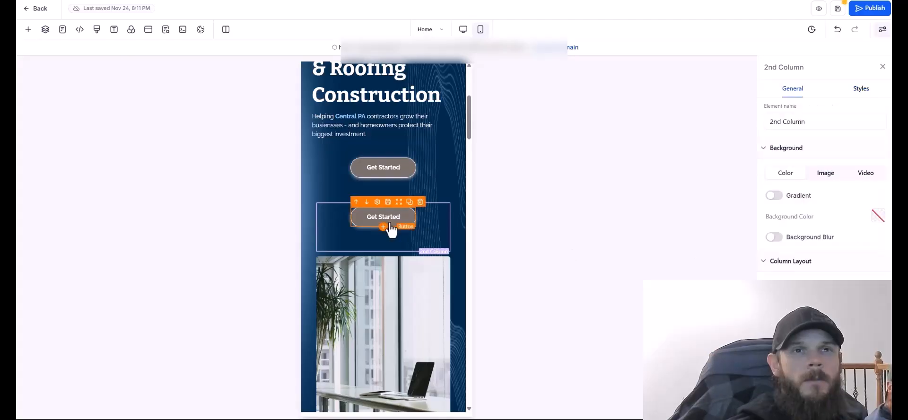
{"action": "left_click", "coordinate": [390, 231]}
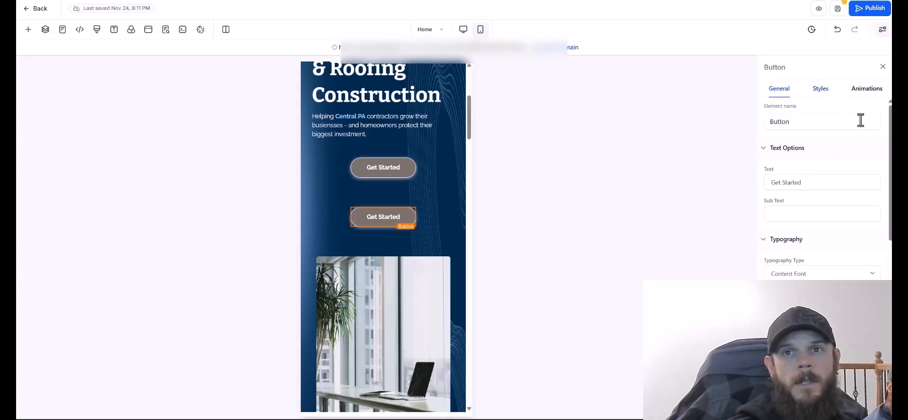
{"action": "scroll", "coordinate": [822, 189], "scroll_direction": "down", "scroll_amount": 1}
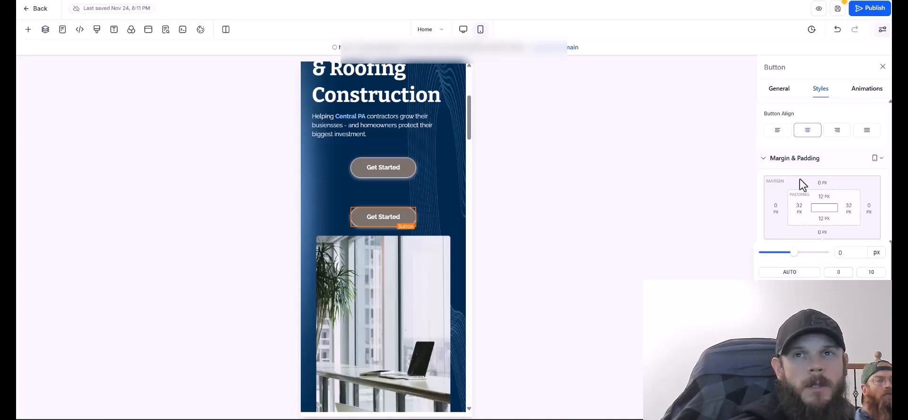
{"action": "key", "text": "ctrl+z"}
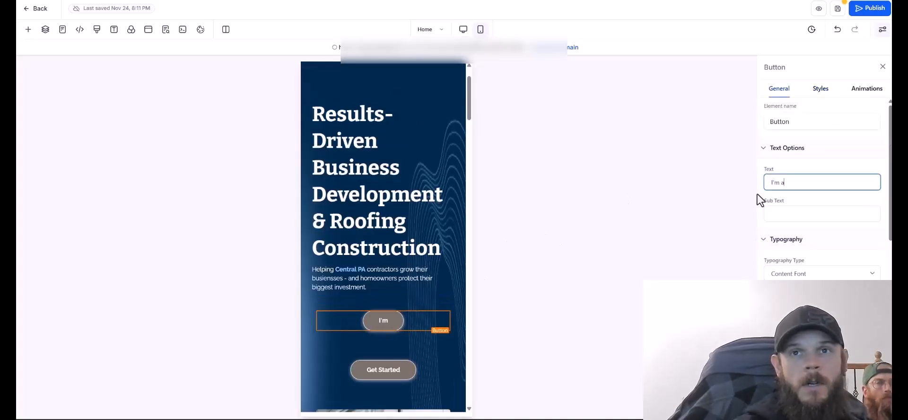
Relabel the two hero buttons 'I'm a Contractor' and 'I Need Roofing Help'.
{"action": "type", "text": "Contractor"}
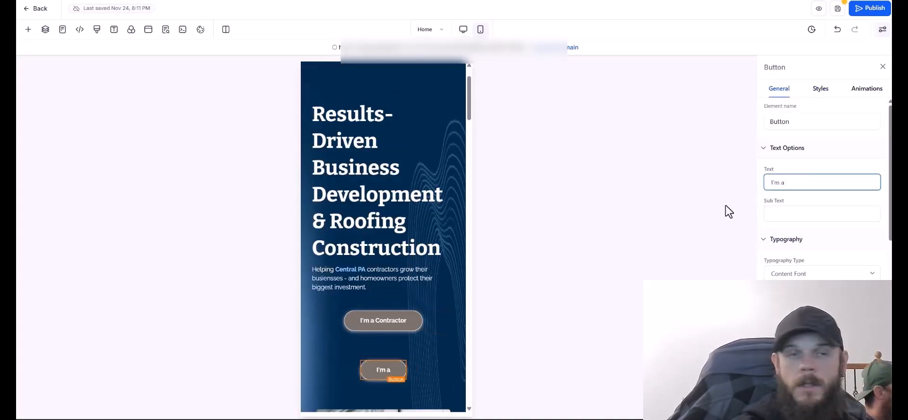
{"action": "type", "text": "I Need Roofing Help"}
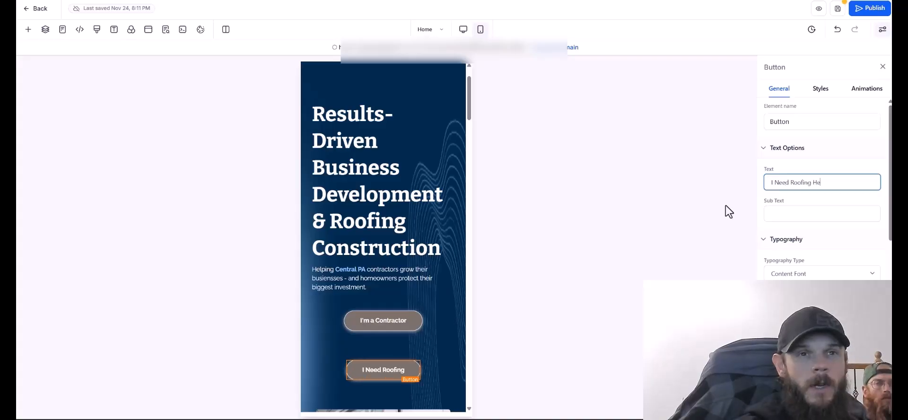
{"action": "left_click", "coordinate": [463, 29]}
{"action": "left_click", "coordinate": [415, 363]}
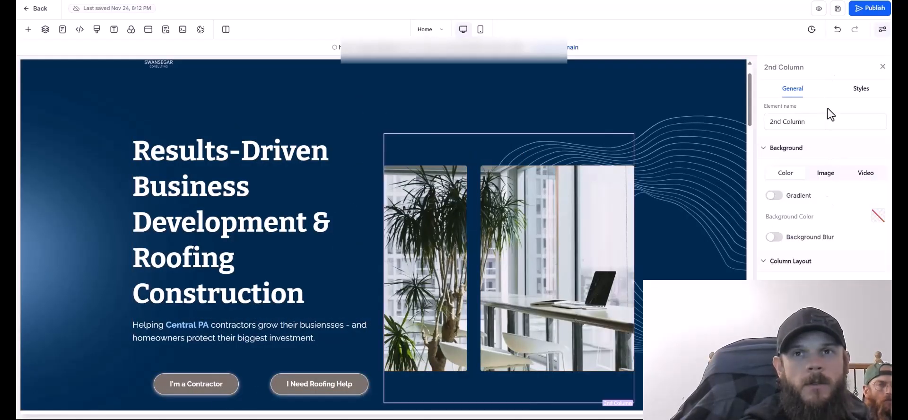
Give the hero's image column 40 px of left padding.
{"action": "left_click", "coordinate": [825, 175]}
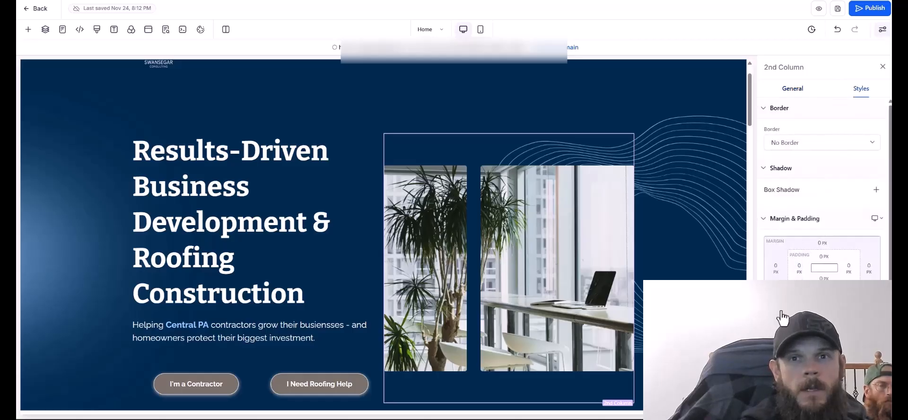
{"action": "left_click", "coordinate": [843, 312]}
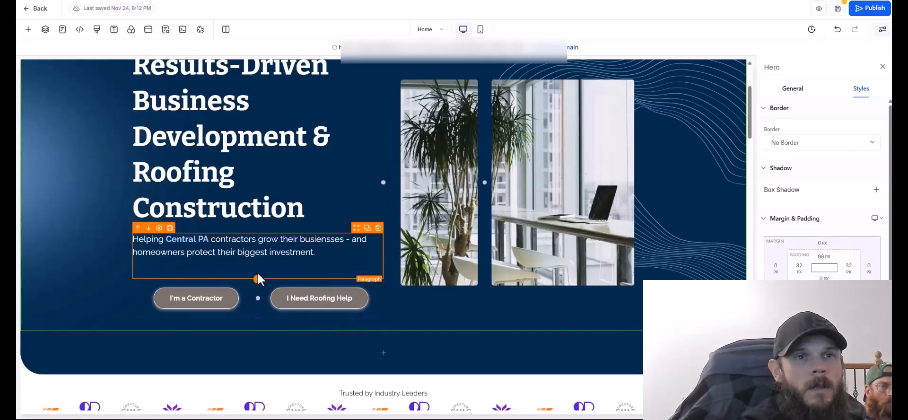
{"action": "left_click", "coordinate": [263, 269]}
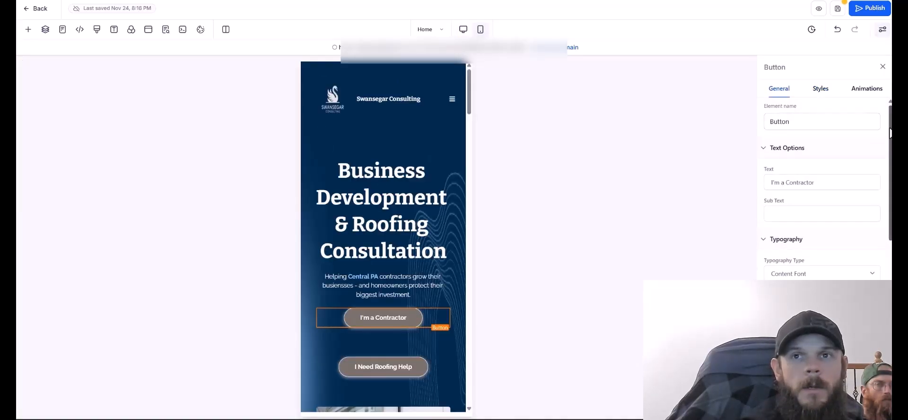
{"action": "left_click_drag", "start_coordinate": [889, 128], "coordinate": [884, 102]}
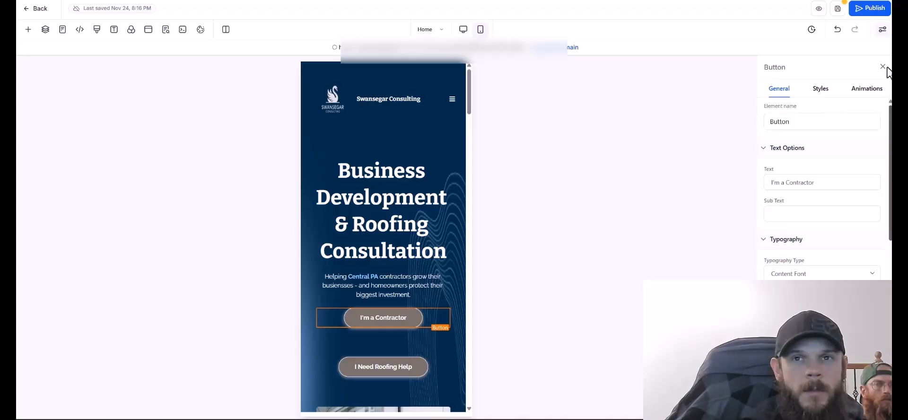
Set the mobile hero button's bottom margin to 0 to close the gap between the buttons.
{"action": "left_click", "coordinate": [820, 90]}
{"action": "left_click", "coordinate": [778, 88]}
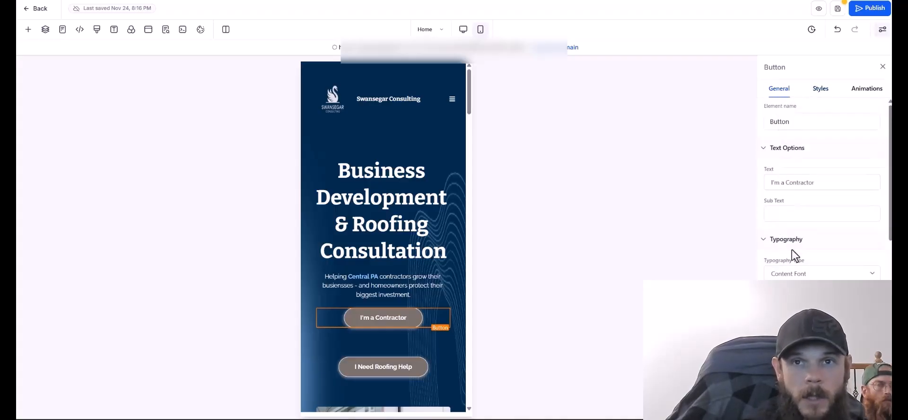
{"action": "scroll", "coordinate": [814, 265], "scroll_direction": "down", "scroll_amount": 15}
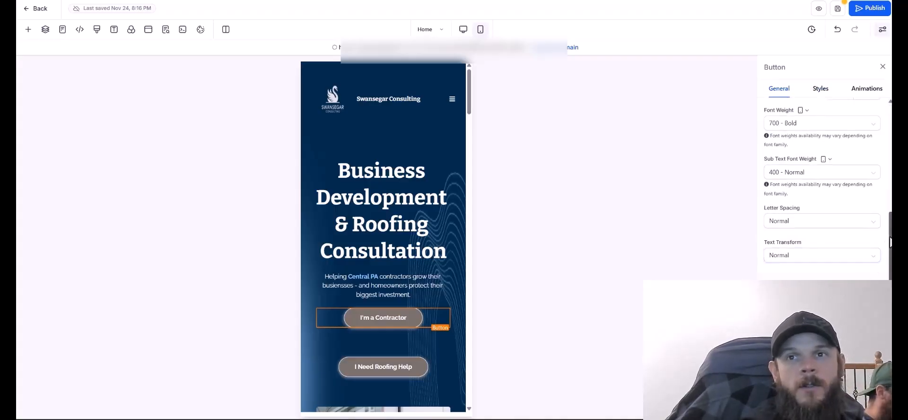
{"action": "left_click", "coordinate": [820, 262]}
{"action": "type", "text": "0"}
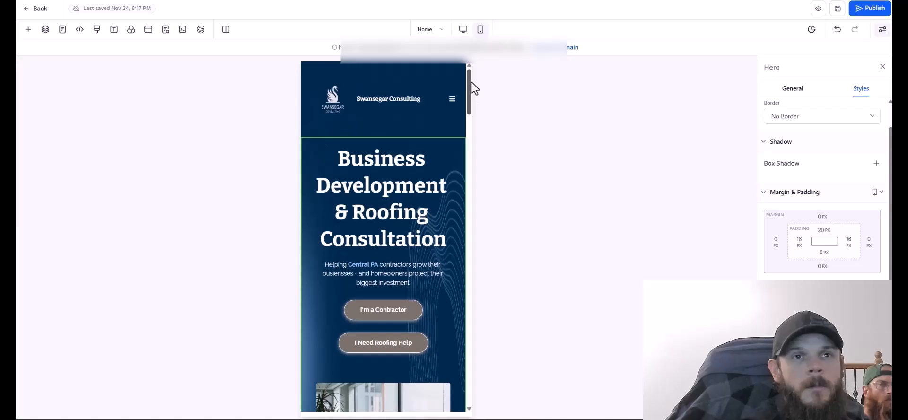
Scroll down the mobile preview and select the Trusted by Industry Leaders logo strip.
{"action": "left_click_drag", "start_coordinate": [469, 94], "coordinate": [486, 128]}
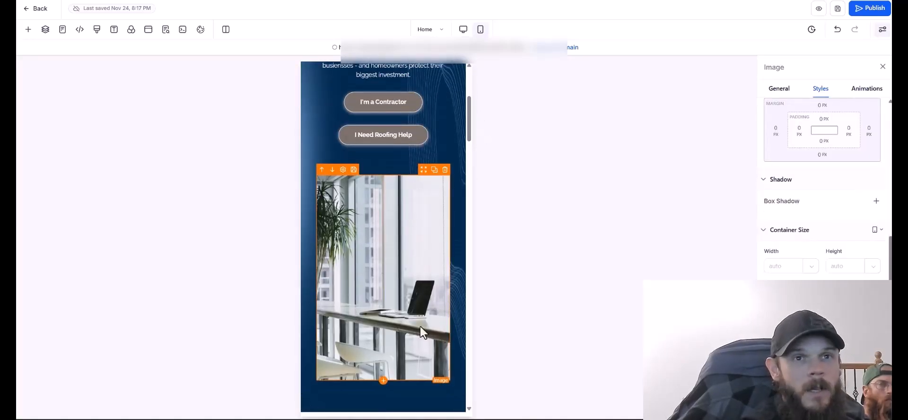
{"action": "left_click_drag", "start_coordinate": [469, 124], "coordinate": [475, 98]}
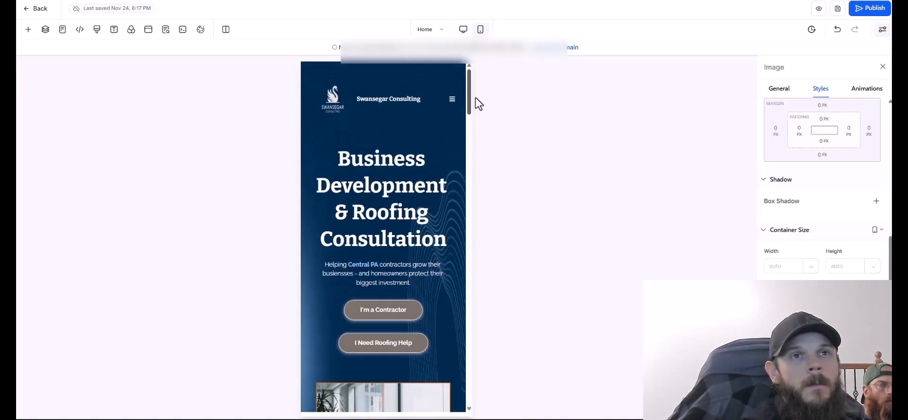
{"action": "scroll", "coordinate": [370, 400], "scroll_direction": "down", "scroll_amount": 1}
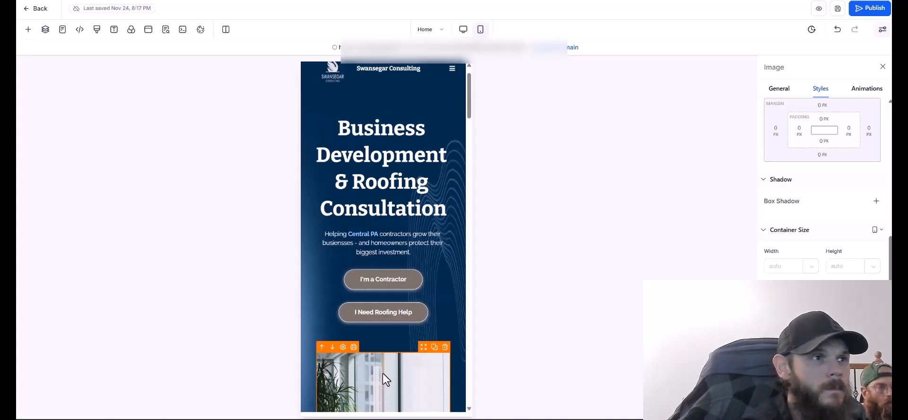
{"action": "left_click_drag", "start_coordinate": [468, 127], "coordinate": [473, 89]}
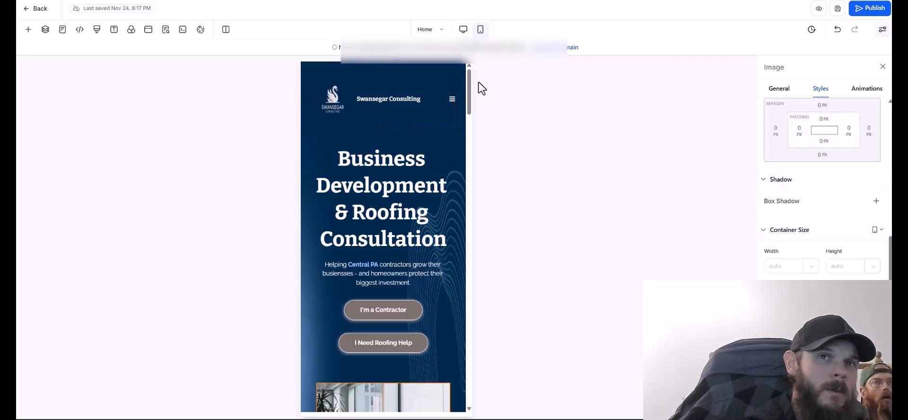
{"action": "left_click_drag", "start_coordinate": [469, 86], "coordinate": [466, 106]}
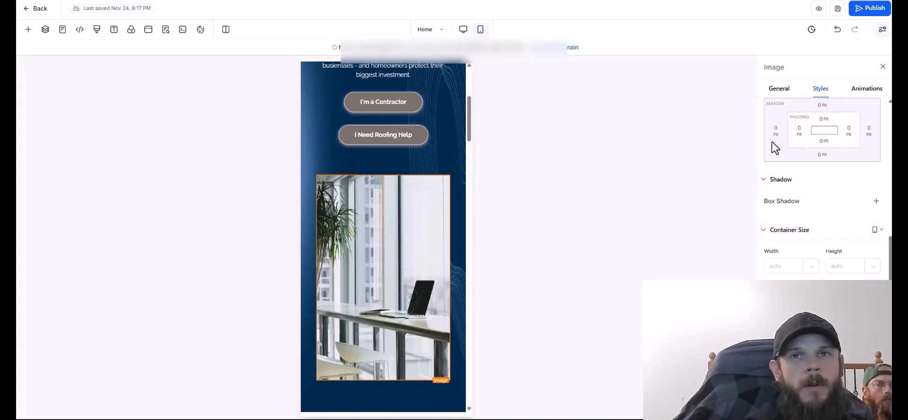
{"action": "left_click", "coordinate": [779, 88]}
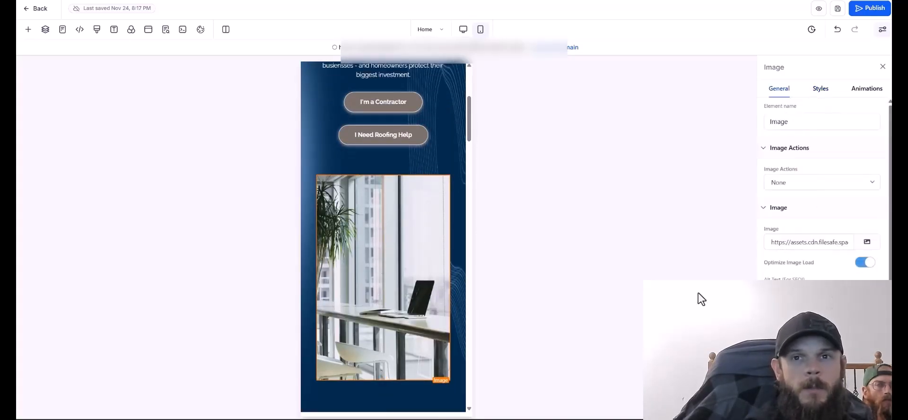
{"action": "left_click_drag", "start_coordinate": [469, 121], "coordinate": [469, 142]}
{"action": "left_click", "coordinate": [399, 311]}
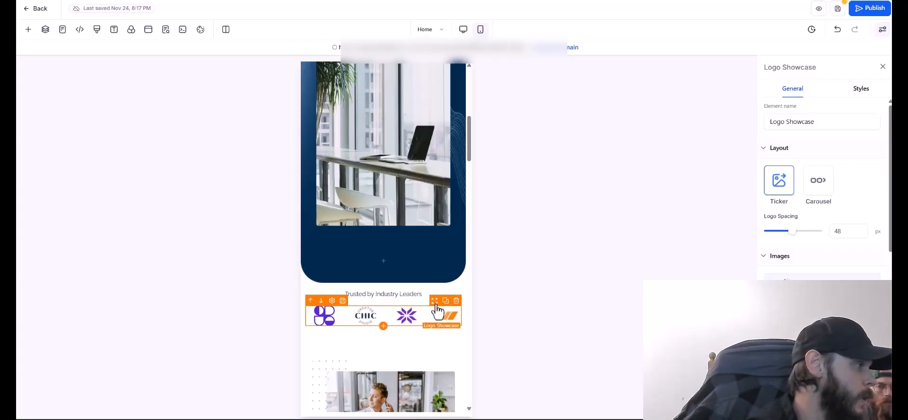
Select the Trusted by Industry Leaders text and scroll down toward the Meet Aaron paragraph.
{"action": "scroll", "coordinate": [826, 326], "scroll_direction": "down", "scroll_amount": 2}
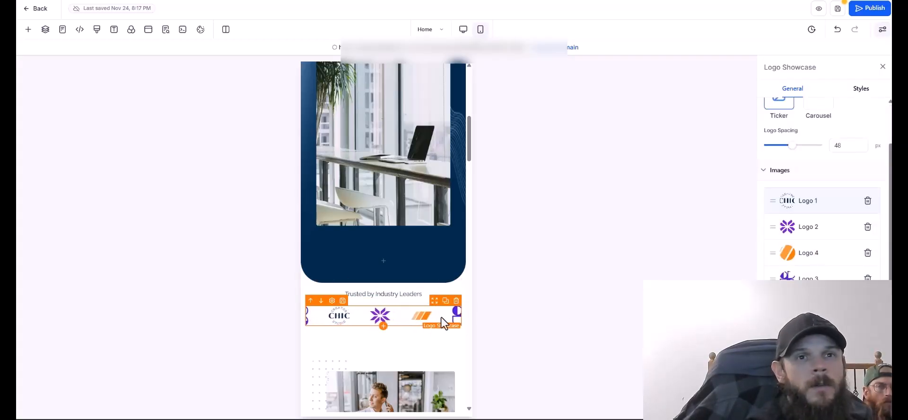
{"action": "left_click", "coordinate": [402, 294]}
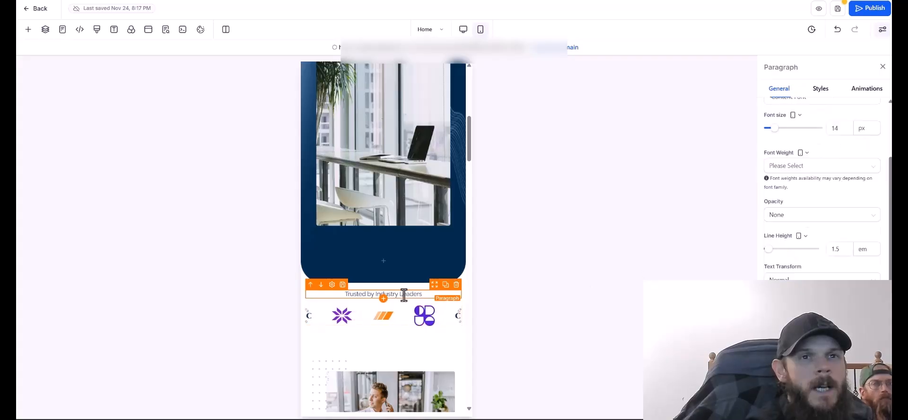
{"action": "mouse_move", "coordinate": [468, 146]}
{"action": "left_mouse_down"}
{"action": "mouse_move", "coordinate": [472, 120]}
{"action": "mouse_move", "coordinate": [475, 146]}
{"action": "left_mouse_up"}
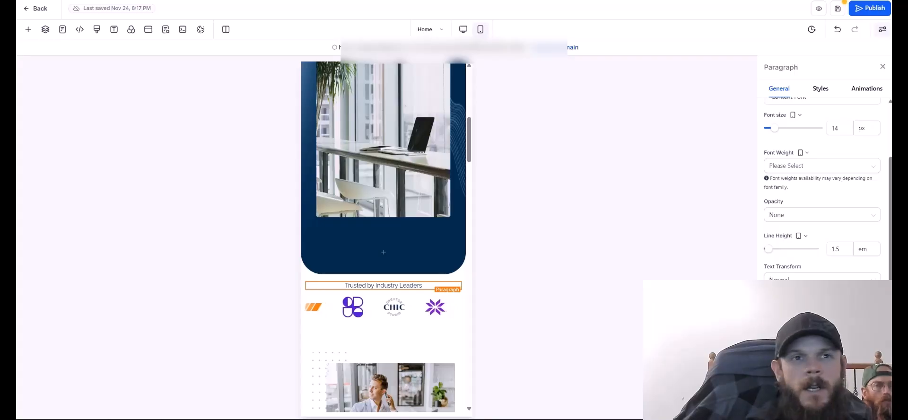
{"action": "scroll", "coordinate": [423, 288], "scroll_direction": "down", "scroll_amount": 5}
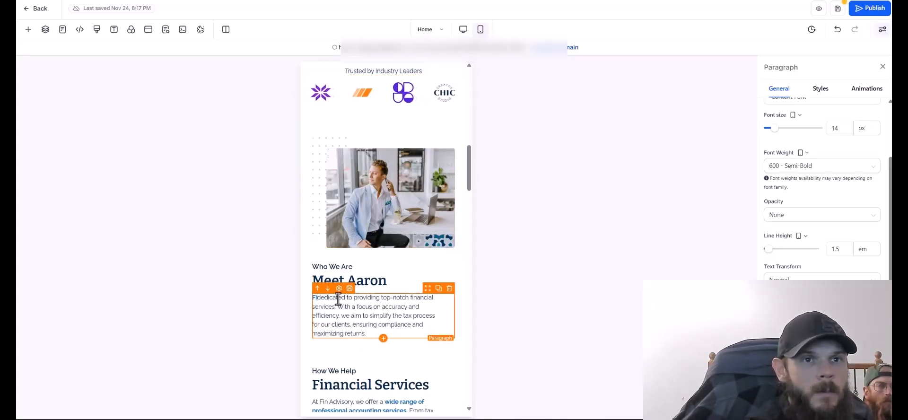
Rewrite the Meet Aaron paragraph to start 'Business Growth Consultant. Tired of renting leads instead of owning them?'.
{"action": "type", "text": "siness Growth Consultant"}
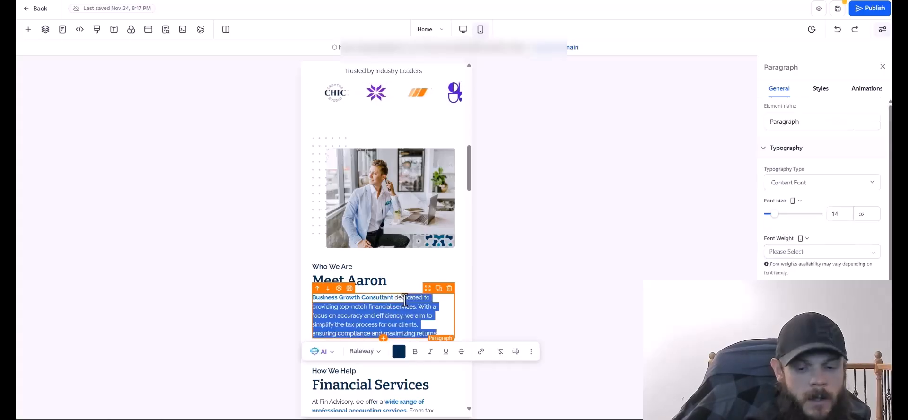
{"action": "key", "text": "BackSpace"}
{"action": "key", "text": "BackSpace"}
{"action": "key", "text": "BackSpace"}
{"action": "key", "text": "BackSpace"}
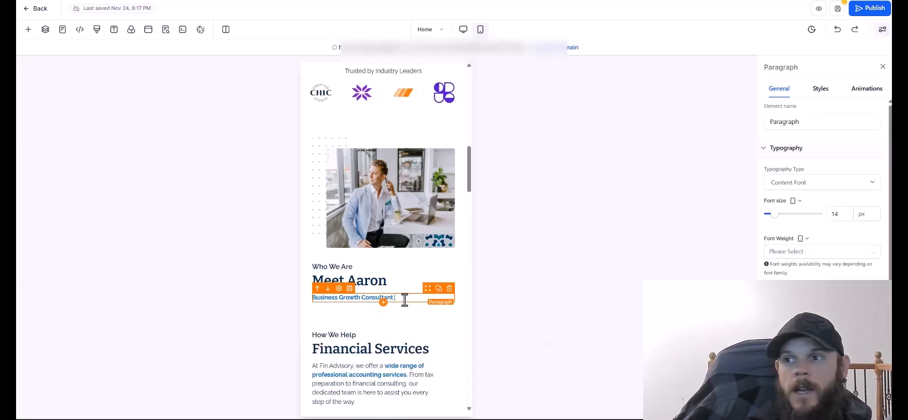
{"action": "type", "text": "Tired of ren"}
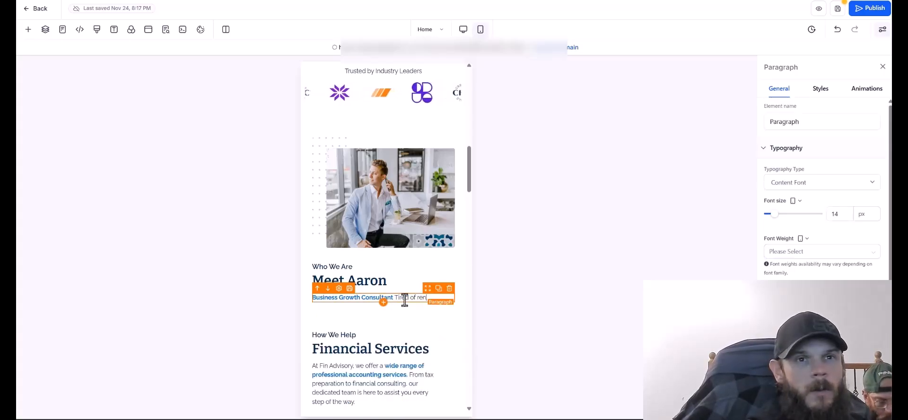
{"action": "type", "text": "ting leads instead o"}
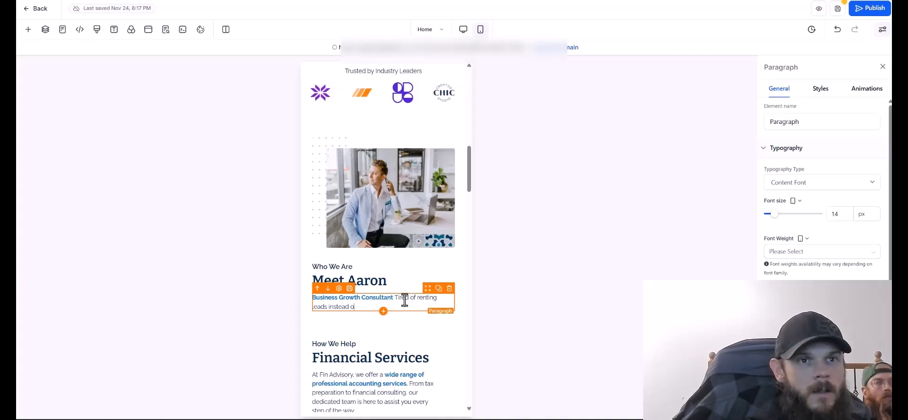
{"action": "type", "text": "f owning them? I seltner "}
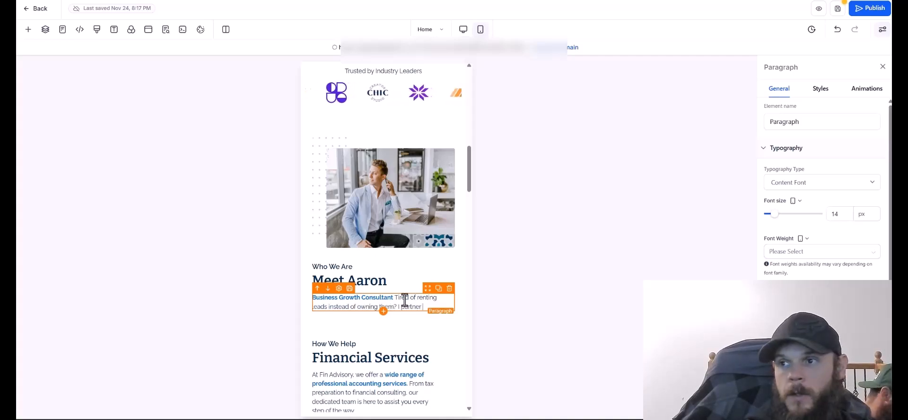
{"action": "type", "text": "with NextEdge Impact to help contr"}
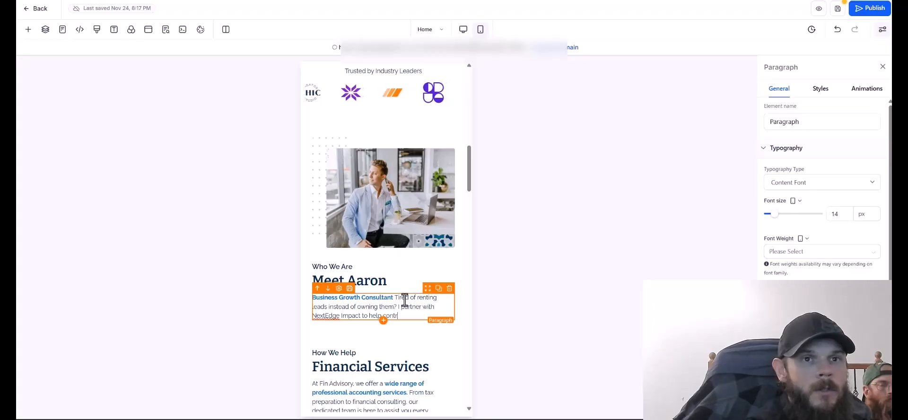
{"action": "type", "text": " their lead gen instead of renting from thir"}
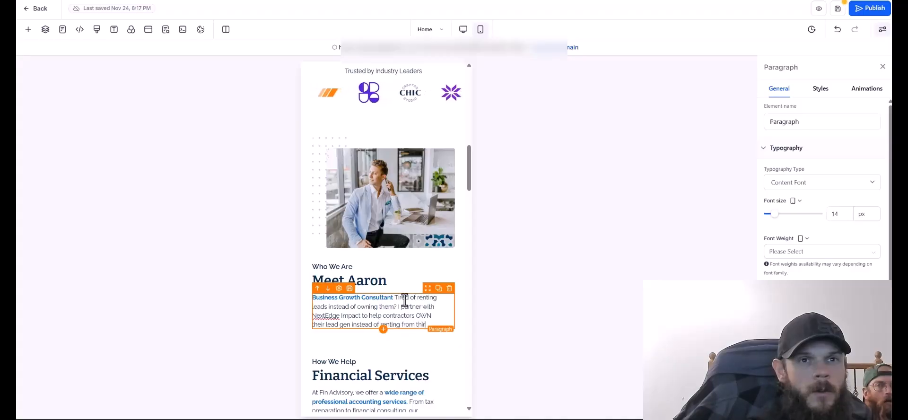
{"action": "type", "text": "d party plat"}
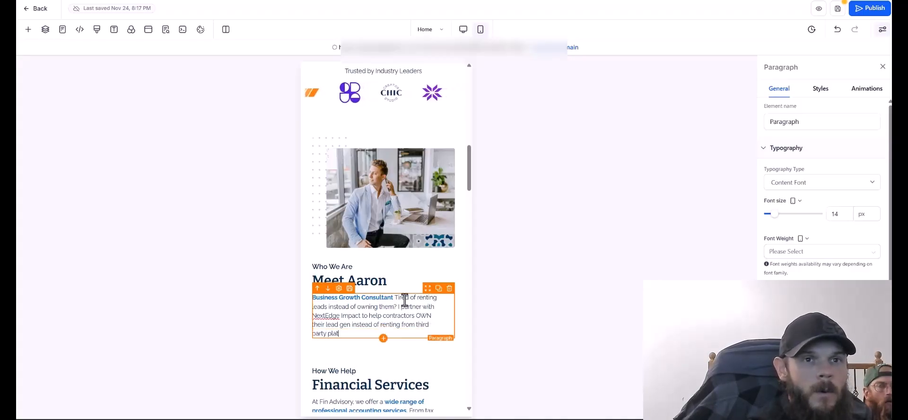
{"action": "type", "text": "forms. Websites that generate"}
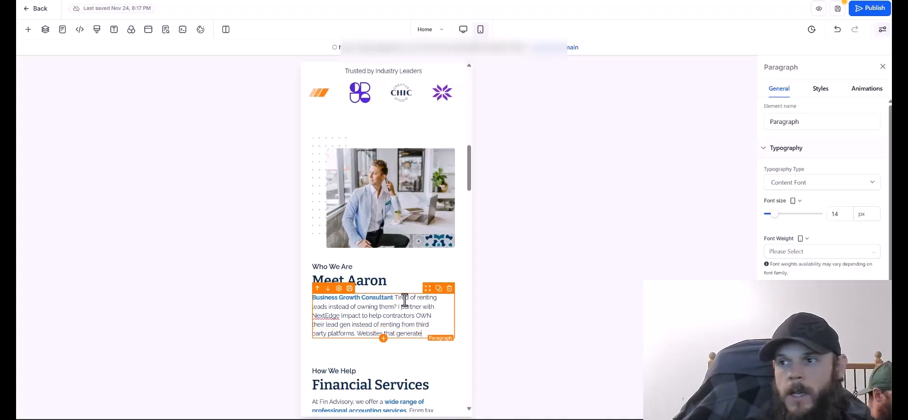
{"action": "type", "text": " calls. CRM sys"}
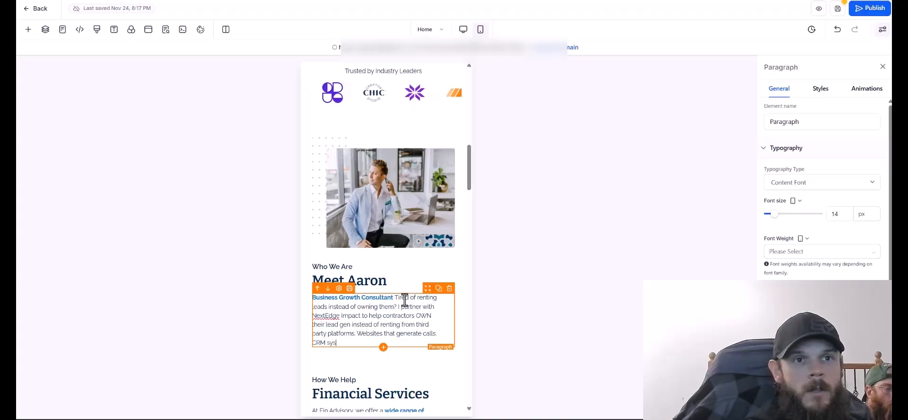
{"action": "type", "text": "tems that follow up automatical"}
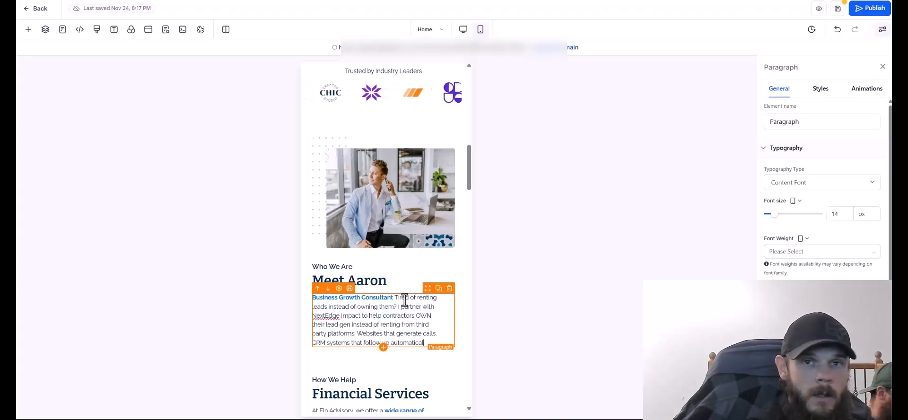
Duplicate the I'm a Contractor button below the Meet Aaron paragraph with a 20 px top margin.
{"action": "scroll", "coordinate": [371, 370], "scroll_direction": "up", "scroll_amount": 10}
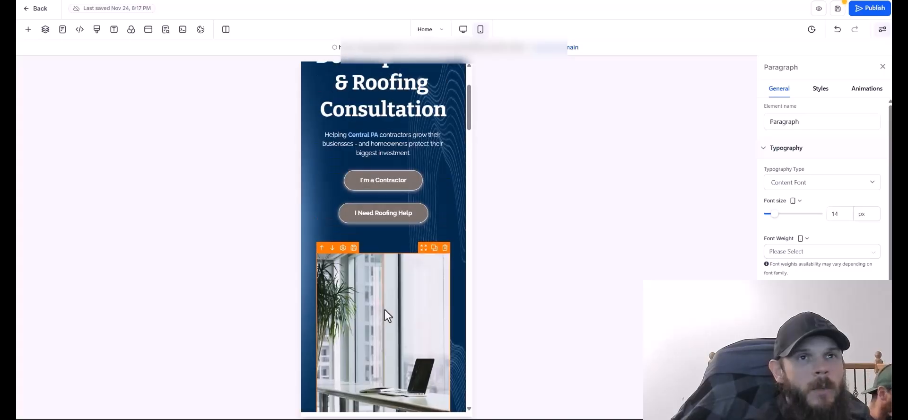
{"action": "left_click", "coordinate": [427, 305]}
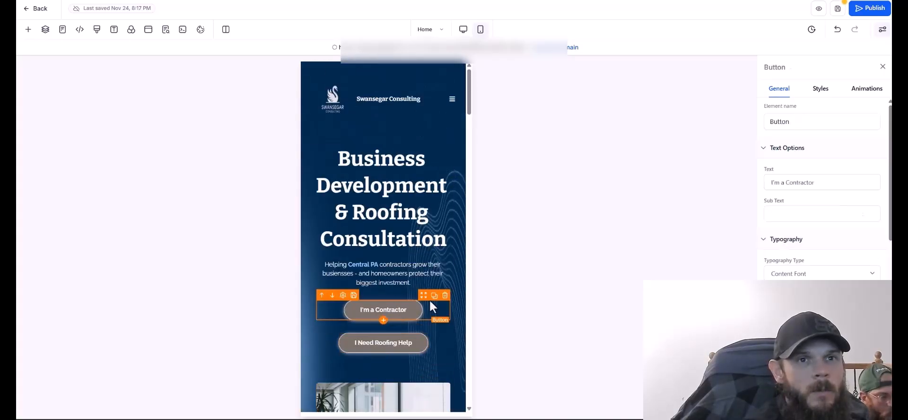
{"action": "left_click", "coordinate": [433, 296]}
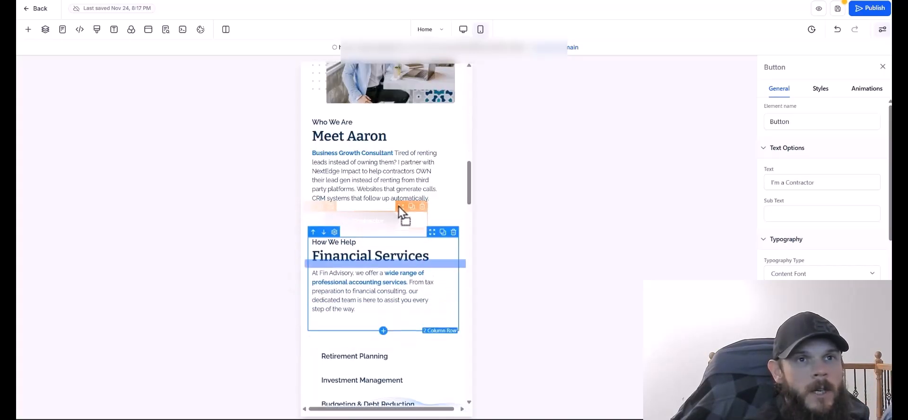
{"action": "left_click_drag", "start_coordinate": [399, 209], "coordinate": [487, 241]}
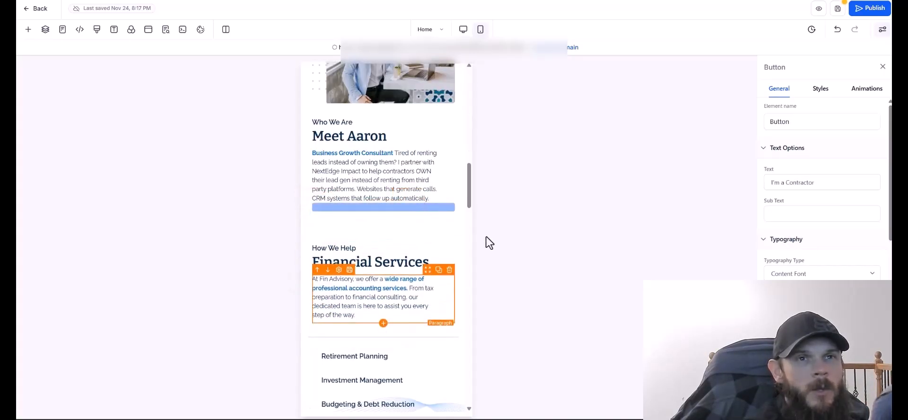
{"action": "left_click", "coordinate": [778, 90]}
{"action": "left_click_drag", "start_coordinate": [889, 156], "coordinate": [889, 248]}
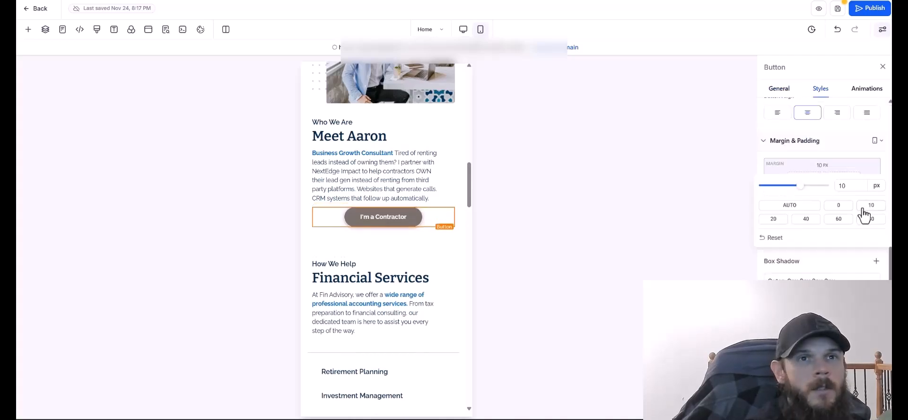
{"action": "left_click", "coordinate": [775, 219]}
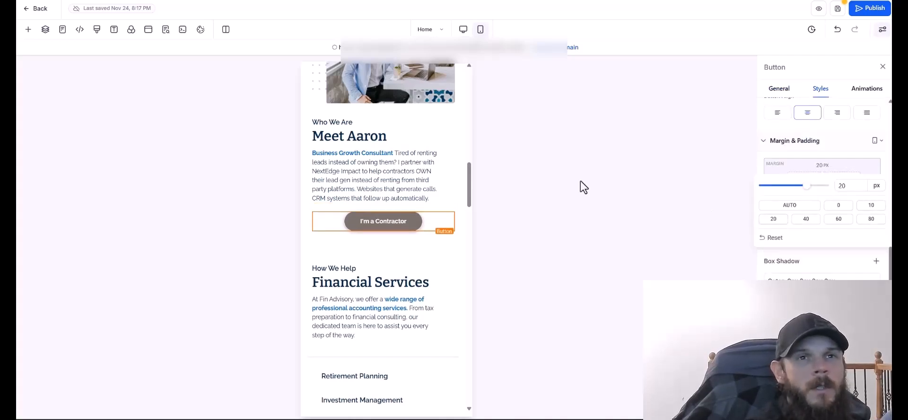
Change the copied button's label to 'Get More Contractor Leads'.
{"action": "left_click", "coordinate": [409, 223]}
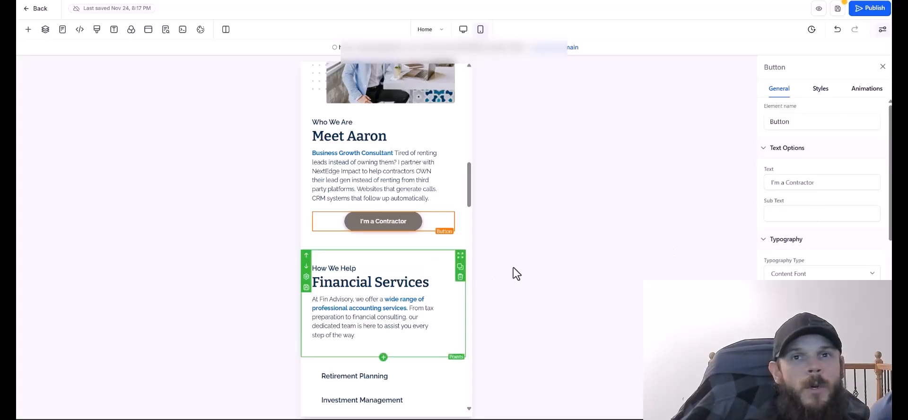
{"action": "left_click", "coordinate": [814, 182]}
{"action": "key", "text": "BackSpace"}
{"action": "key", "text": "BackSpace"}
{"action": "key", "text": "BackSpace"}
{"action": "key", "text": "BackSpace"}
{"action": "key", "text": "BackSpace"}
{"action": "key", "text": "BackSpace"}
{"action": "key", "text": "BackSpace"}
{"action": "key", "text": "BackSpace"}
{"action": "key", "text": "BackSpace"}
{"action": "key", "text": "BackSpace"}
{"action": "key", "text": "BackSpace"}
{"action": "key", "text": "BackSpace"}
{"action": "key", "text": "BackSpace"}
{"action": "key", "text": "BackSpace"}
{"action": "key", "text": "BackSpace"}
{"action": "key", "text": "BackSpace"}
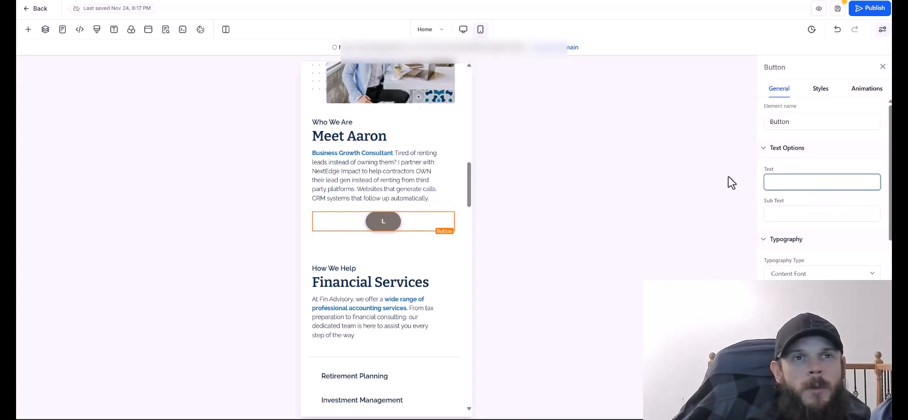
{"action": "type", "text": "Start Gr"}
{"action": "type", "text": "owing Today"}
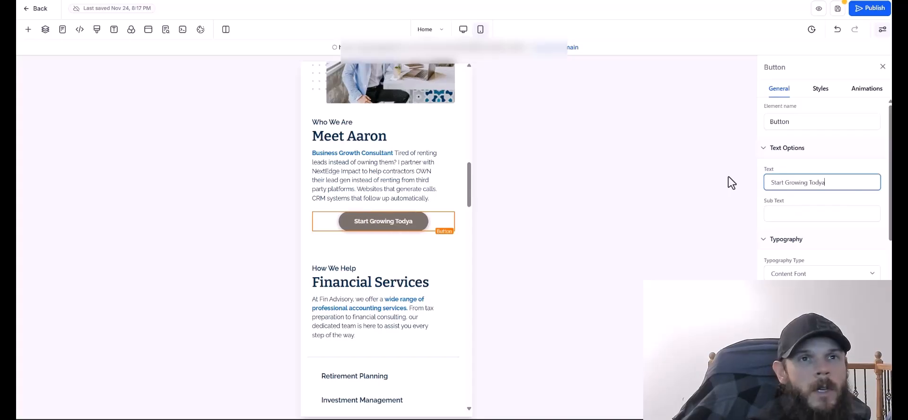
{"action": "key", "text": "ctrl+a"}
{"action": "type", "text": "Get More Contracto"}
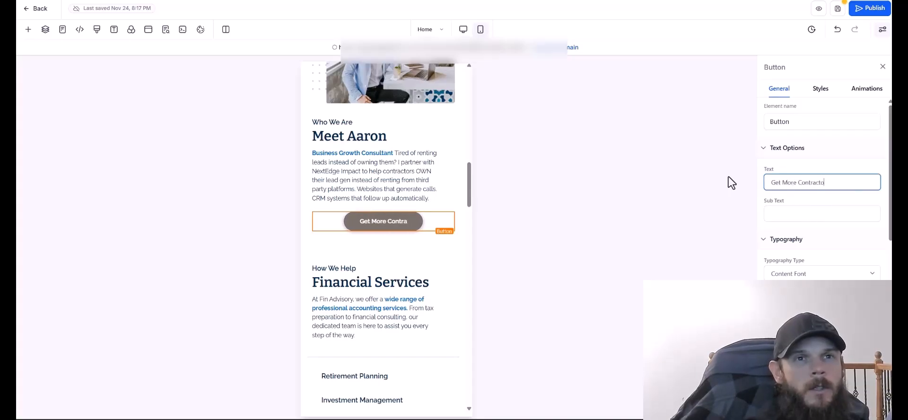
{"action": "type", "text": "r Leads"}
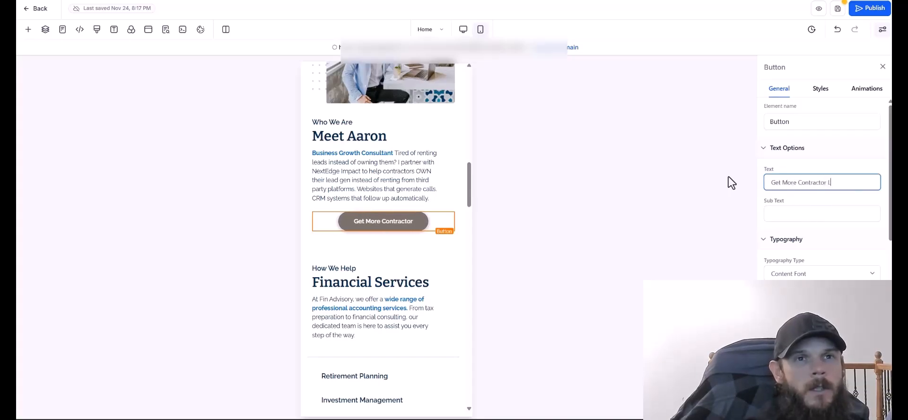
{"action": "left_click", "coordinate": [536, 174]}
Begin relabelling the section's button as 'Learn More About'.
{"action": "left_click_drag", "start_coordinate": [469, 182], "coordinate": [469, 178]}
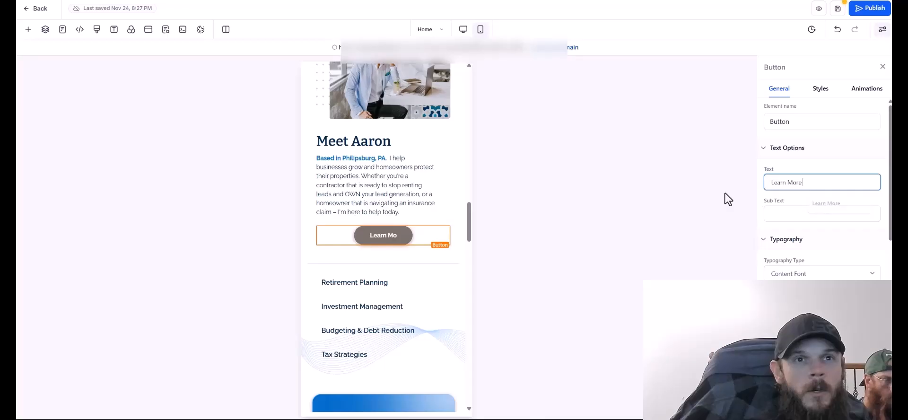
{"action": "type", "text": "Learn More About"}
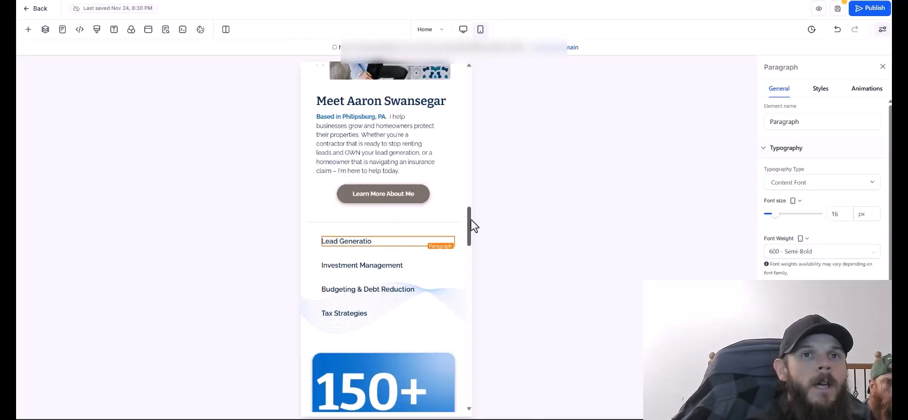
{"action": "mouse_move", "coordinate": [469, 226]}
{"action": "left_mouse_down"}
{"action": "mouse_move", "coordinate": [469, 152]}
{"action": "mouse_move", "coordinate": [477, 209]}
{"action": "mouse_move", "coordinate": [470, 237]}
{"action": "left_mouse_up"}
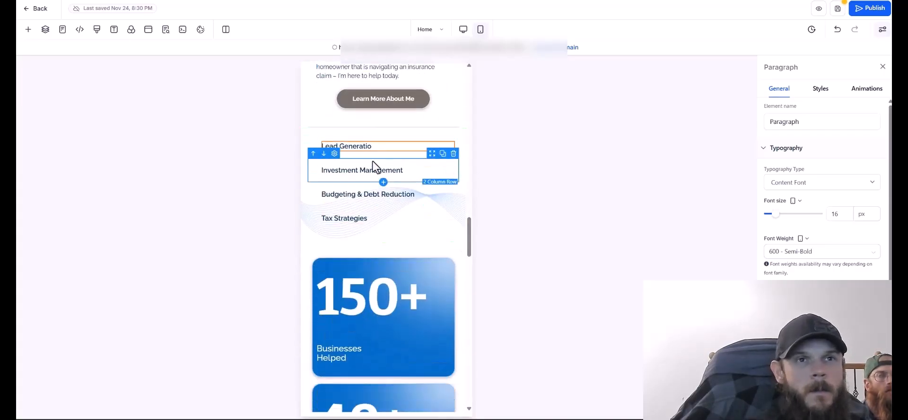
Reword the city-list heading to 'Proudly Serving Central PA' and delete the duplicate Altoona row.
{"action": "type", "text": "dly Ser"}
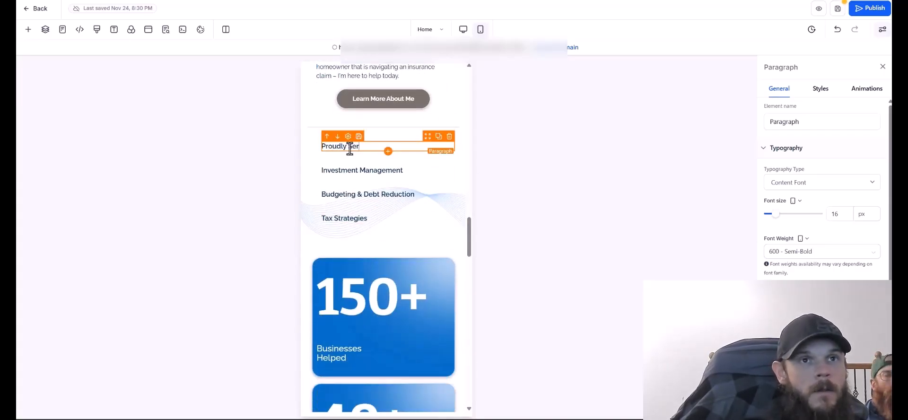
{"action": "type", "text": "ving Central Pennsylvania"}
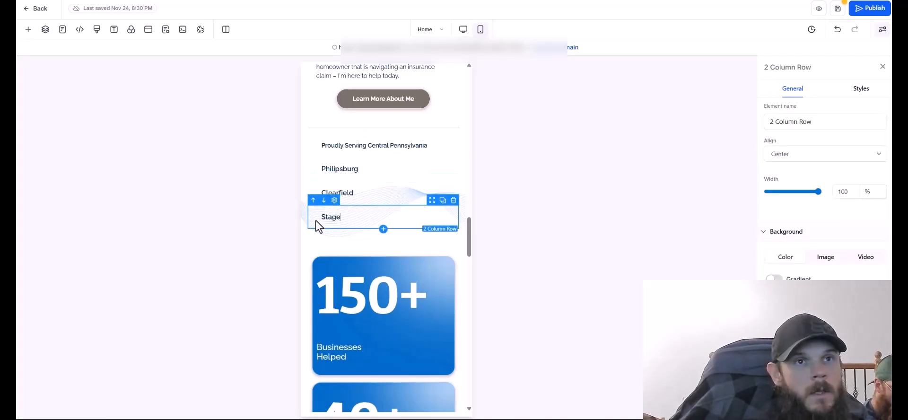
{"action": "type", "text": "e Colle"}
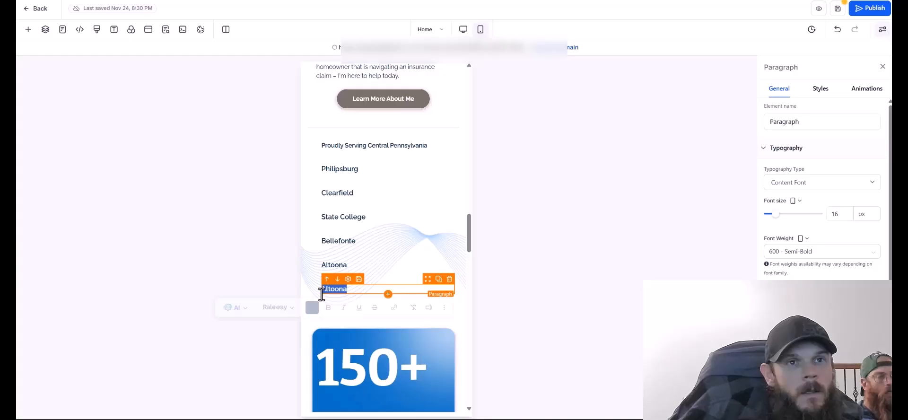
{"action": "left_click_drag", "start_coordinate": [349, 289], "coordinate": [311, 301]}
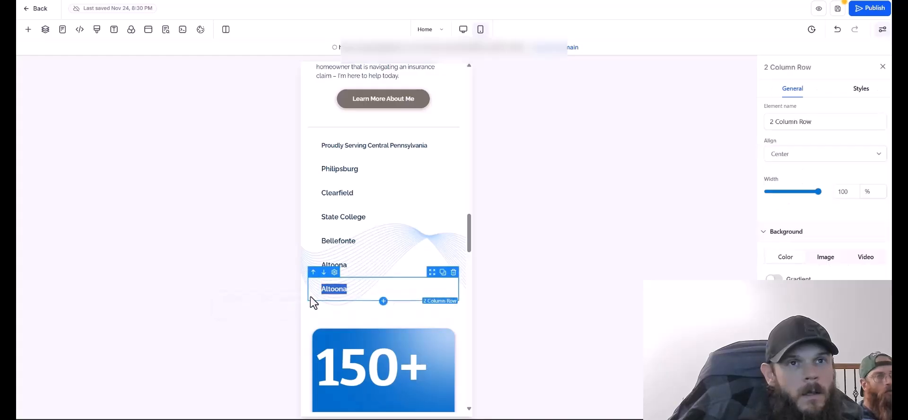
{"action": "key", "text": "BackSpace"}
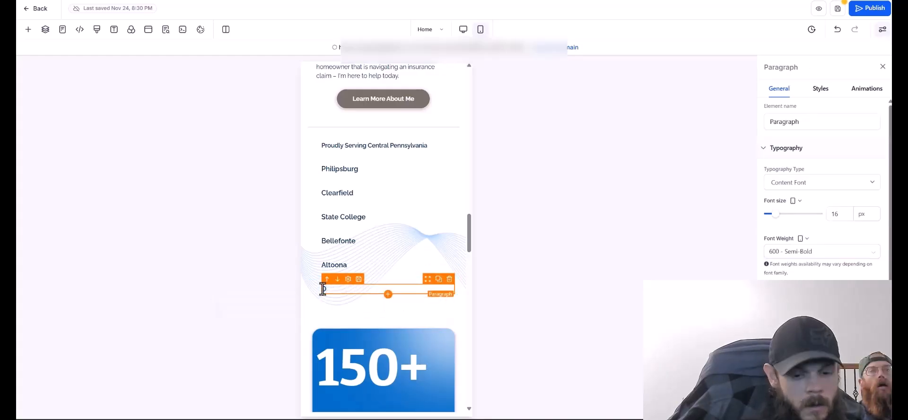
Set the city-list heading's font size to 20.
{"action": "left_click", "coordinate": [426, 145]}
{"action": "left_click_drag", "start_coordinate": [841, 214], "coordinate": [806, 220]}
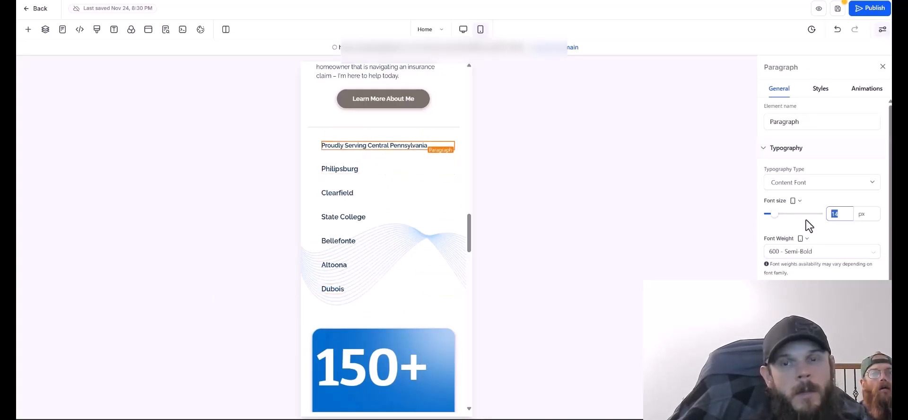
{"action": "type", "text": "20"}
{"action": "scroll", "coordinate": [470, 239], "scroll_direction": "up", "scroll_amount": 3}
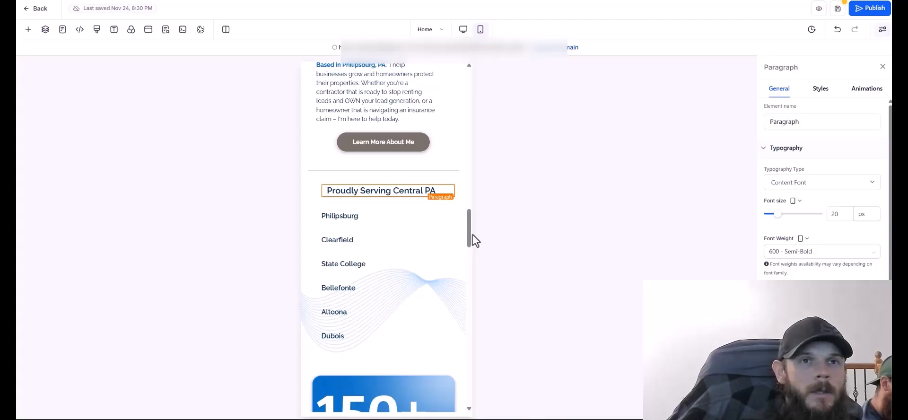
{"action": "left_click", "coordinate": [820, 88]}
Center-align the Philipsburg, Clearfield and State College city names.
{"action": "left_click_drag", "start_coordinate": [469, 222], "coordinate": [470, 260]}
{"action": "left_click", "coordinate": [386, 248]}
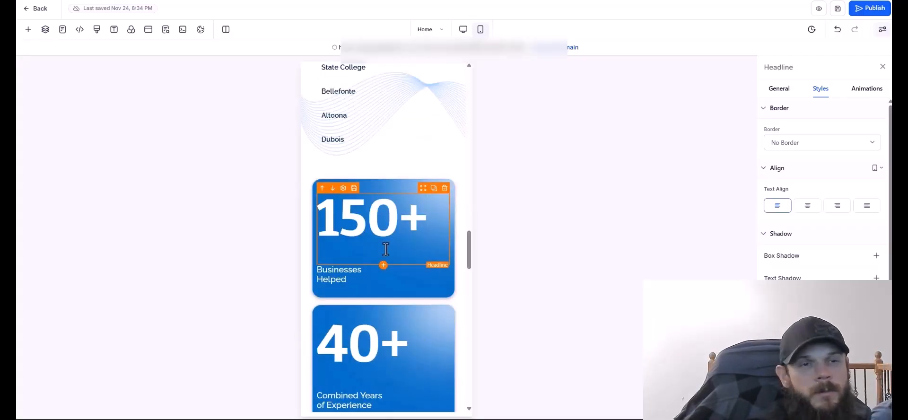
{"action": "left_click_drag", "start_coordinate": [470, 261], "coordinate": [468, 240]}
{"action": "left_click", "coordinate": [385, 169]}
{"action": "left_click", "coordinate": [807, 207]}
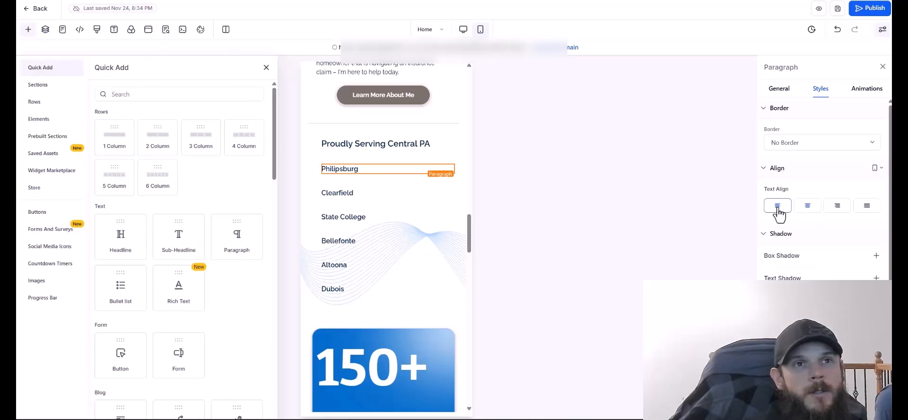
{"action": "left_click", "coordinate": [381, 194]}
{"action": "left_click", "coordinate": [806, 205]}
{"action": "left_click", "coordinate": [416, 218]}
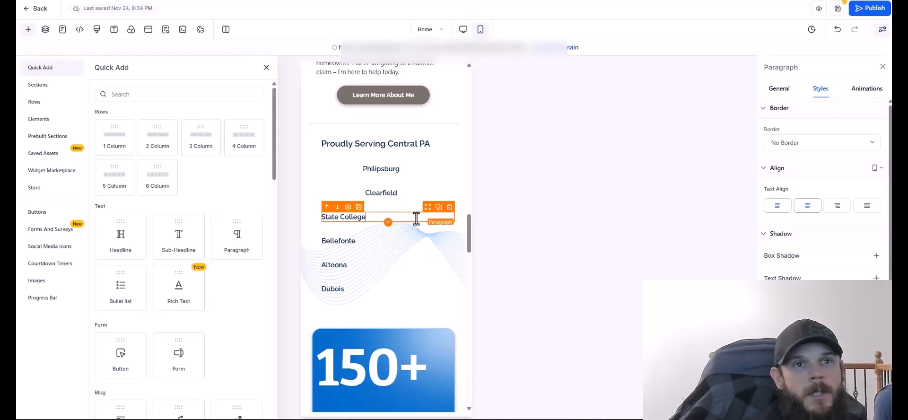
{"action": "left_click", "coordinate": [814, 209]}
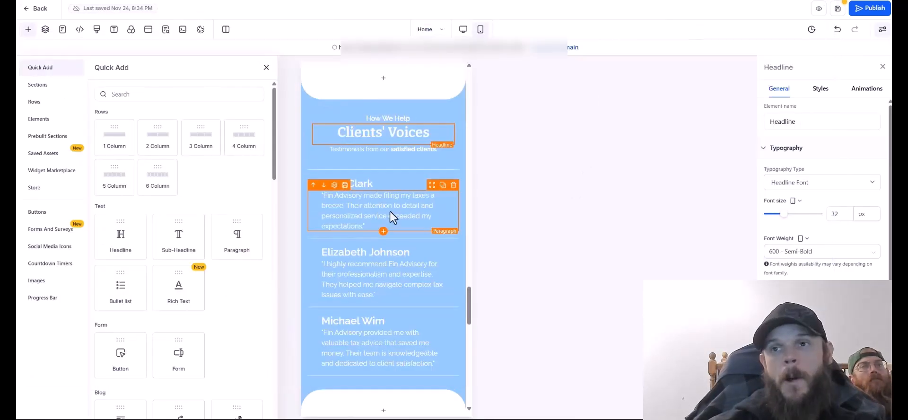
{"action": "right_click", "coordinate": [392, 212]}
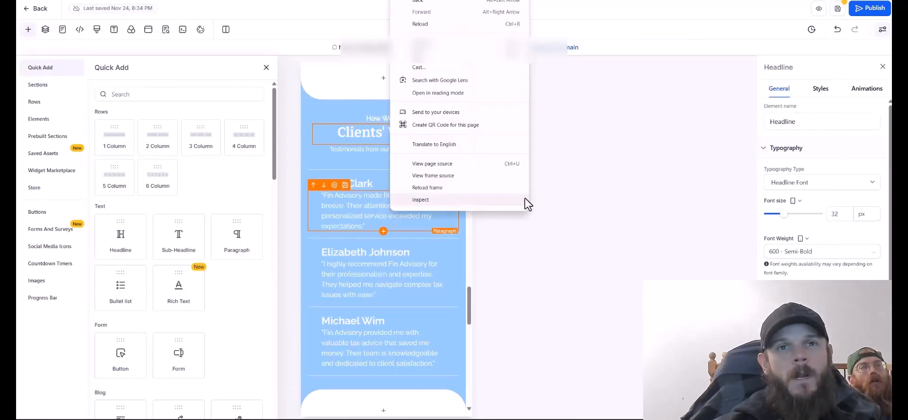
{"action": "left_click", "coordinate": [523, 201]}
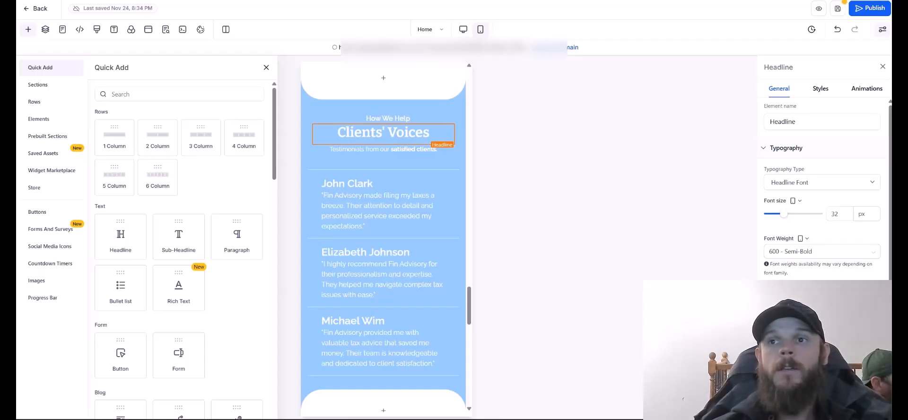
Retitle the headline 'What You Can Expect', delete the small top paragraph, and rewrite the subtitle.
{"action": "left_click", "coordinate": [405, 117]}
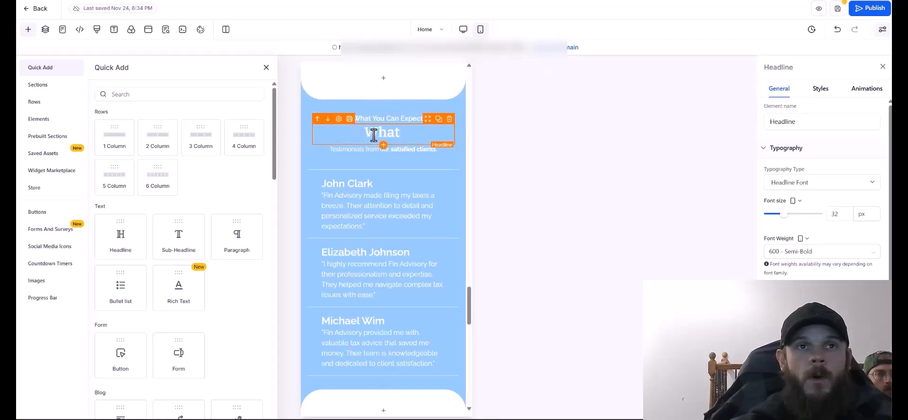
{"action": "type", "text": "You Can Expect"}
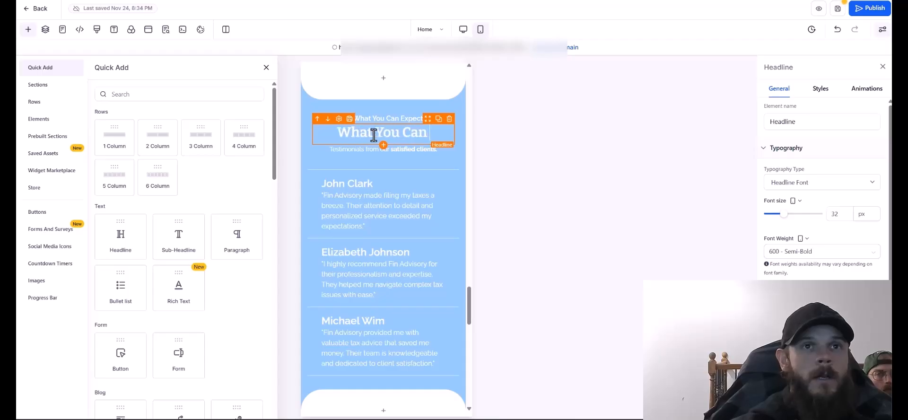
{"action": "left_click", "coordinate": [447, 119]}
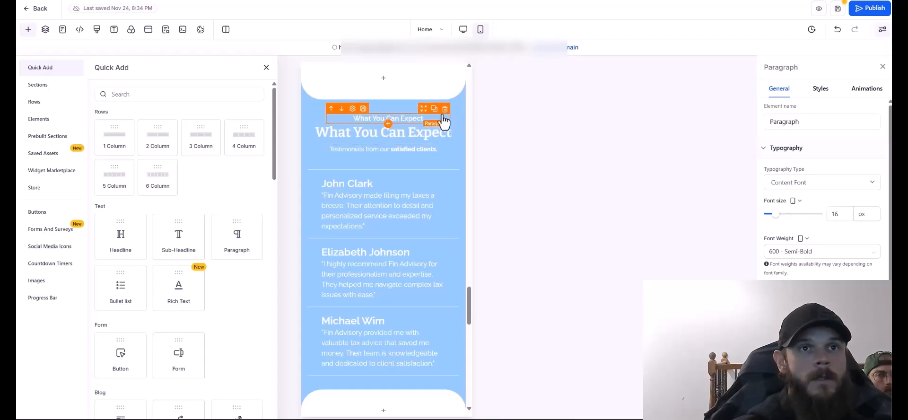
{"action": "left_click", "coordinate": [445, 109]}
{"action": "left_click", "coordinate": [422, 142]}
{"action": "type", "text": "Honest answers. Clear"}
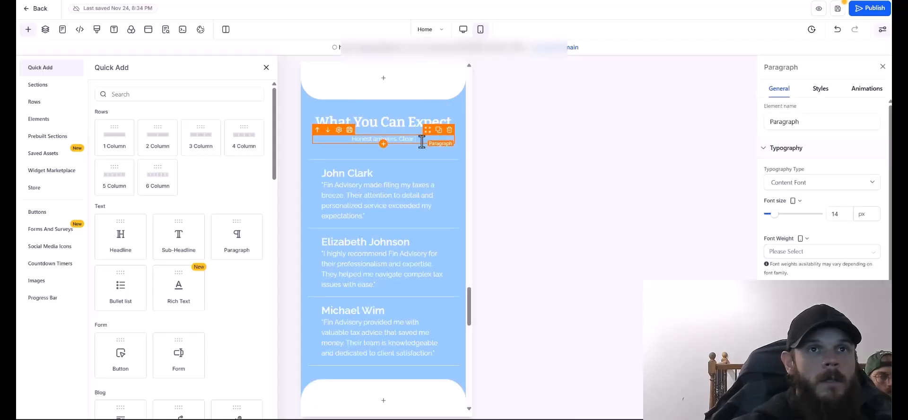
{"action": "type", "text": " Communication. Results That Matt"}
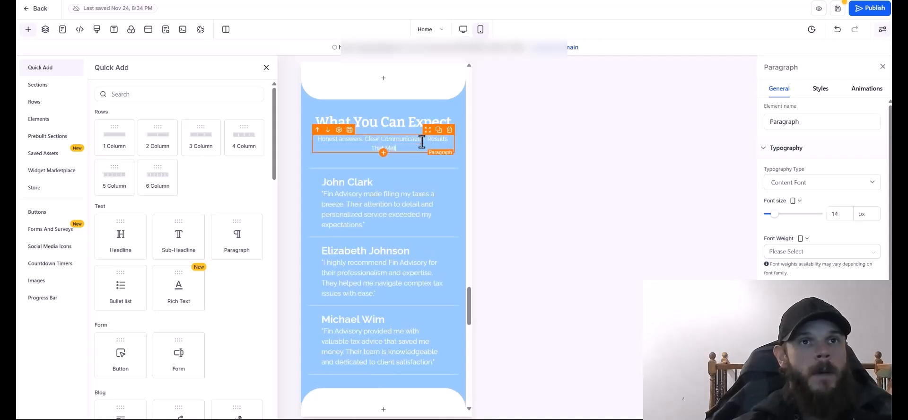
Make the For Homeowners card text white.
{"action": "left_click_drag", "start_coordinate": [409, 260], "coordinate": [324, 262]}
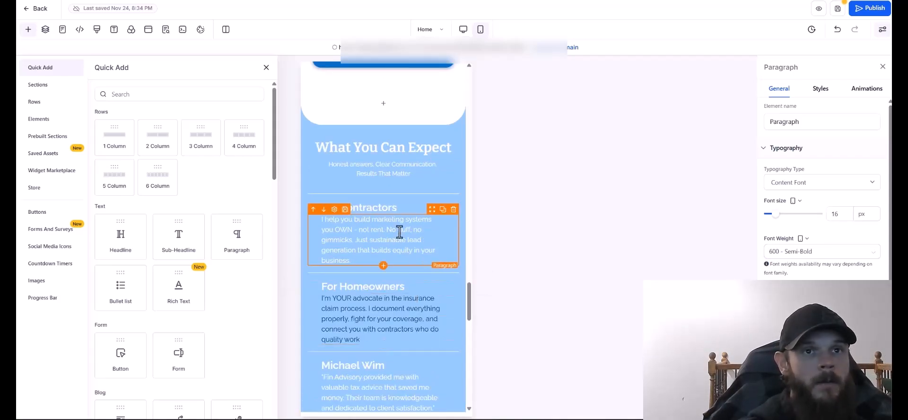
{"action": "left_click_drag", "start_coordinate": [363, 340], "coordinate": [318, 302]}
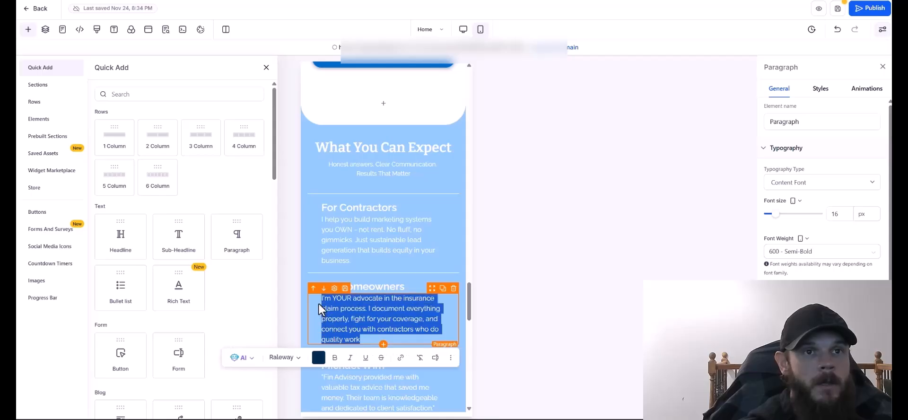
{"action": "left_click", "coordinate": [318, 357]}
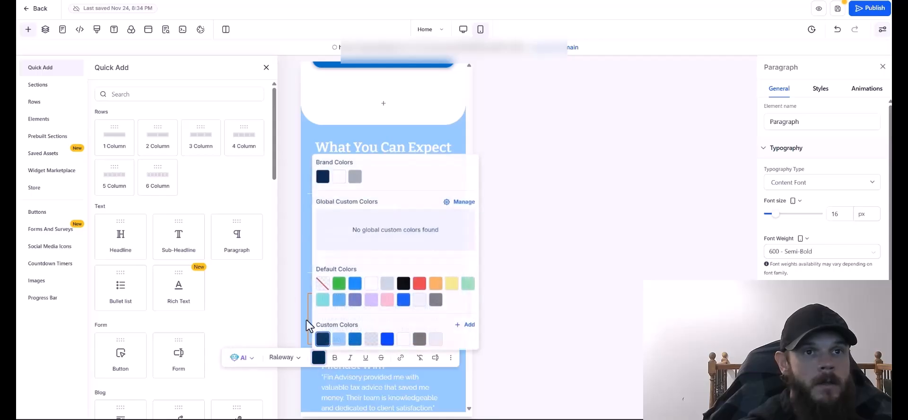
{"action": "left_click", "coordinate": [339, 174]}
{"action": "left_click", "coordinate": [566, 270]}
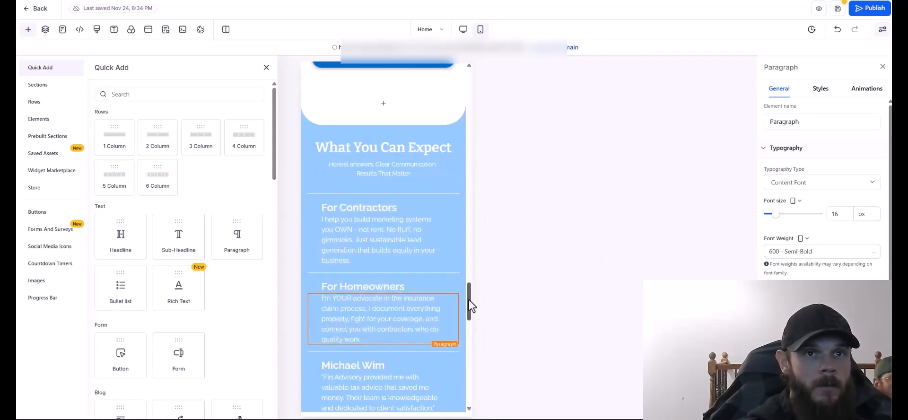
Rewrite the commitment card under the ALWAYS heading with new text.
{"action": "type", "text": "ALWAYS"}
{"action": "triple_click", "coordinate": [366, 259]}
{"action": "type", "text": "Transparent pricing. Realistic Time"}
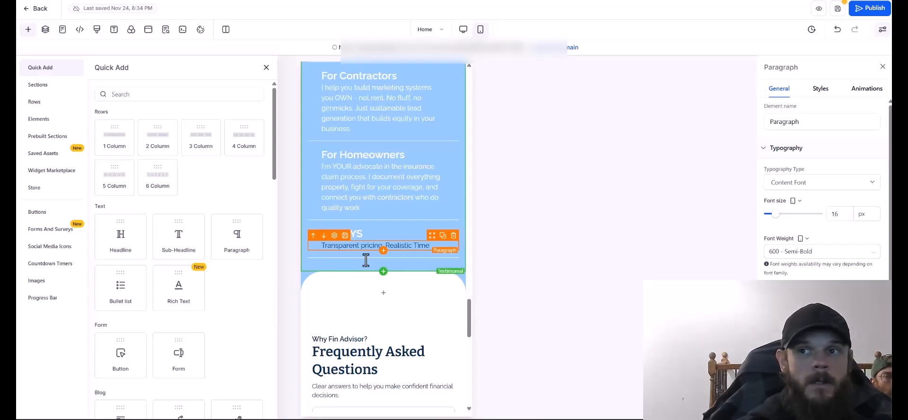
{"action": "type", "text": "lines. No pressure. Just honest service."}
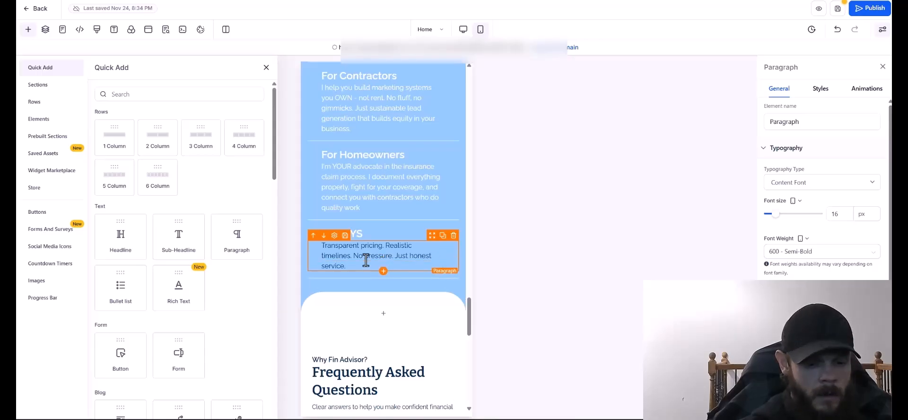
{"action": "left_click", "coordinate": [474, 314]}
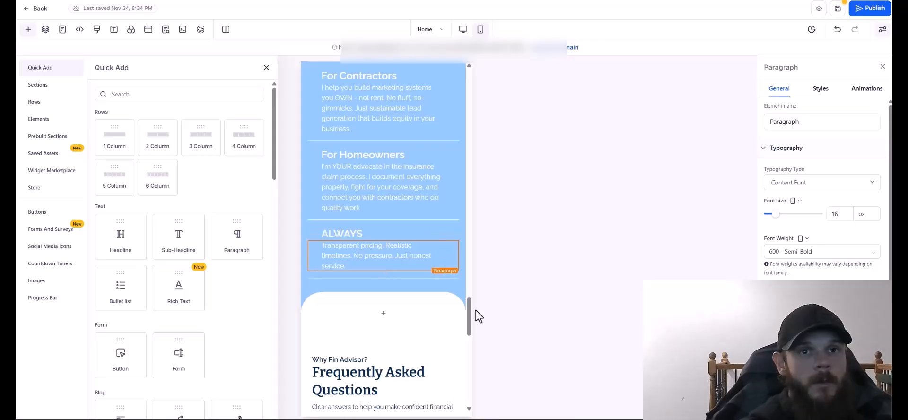
Change the section headline to 'How I Help Central PA'.
{"action": "scroll", "coordinate": [401, 241], "scroll_direction": "up", "scroll_amount": 5}
{"action": "left_click", "coordinate": [440, 246]}
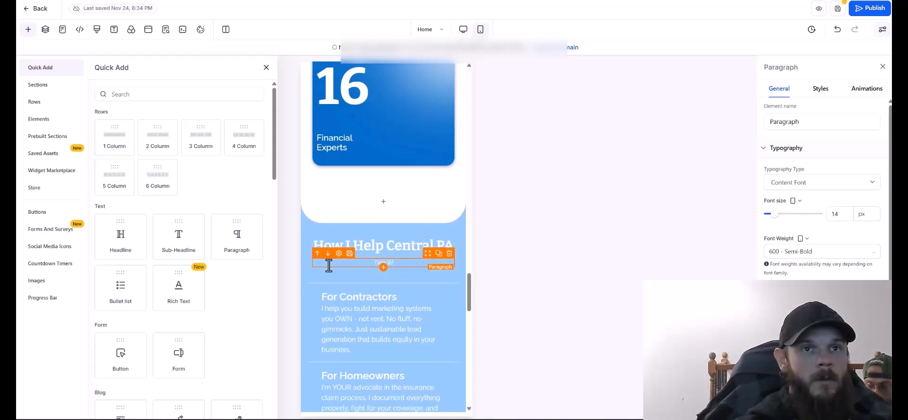
{"action": "type", "text": "I"}
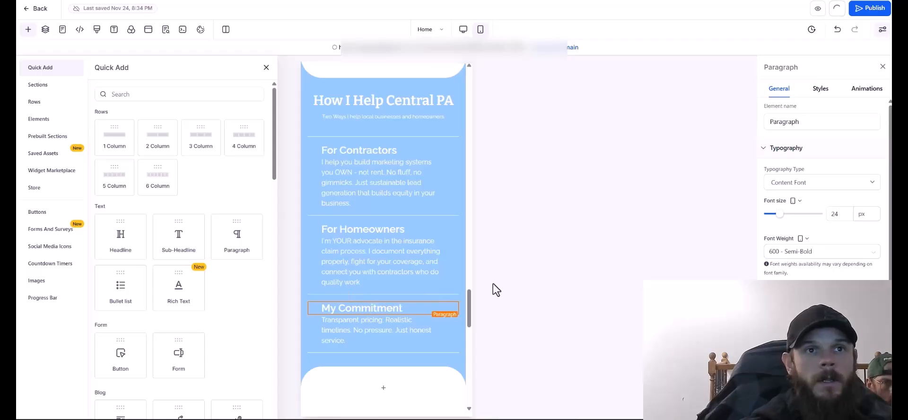
{"action": "scroll", "coordinate": [480, 67], "scroll_direction": "up", "scroll_amount": 20}
Scroll through the How I Help Central PA section to review its three cards.
{"action": "scroll", "coordinate": [472, 121], "scroll_direction": "down", "scroll_amount": 5}
{"action": "scroll", "coordinate": [472, 65], "scroll_direction": "up", "scroll_amount": 5}
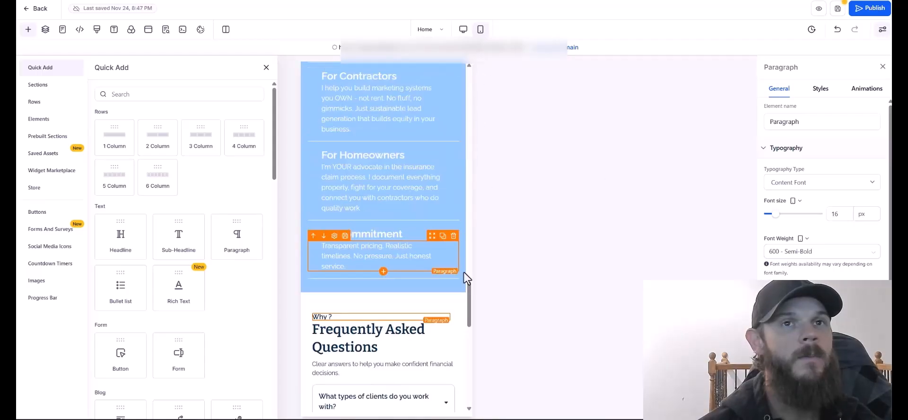
{"action": "scroll", "coordinate": [471, 262], "scroll_direction": "up", "scroll_amount": 5}
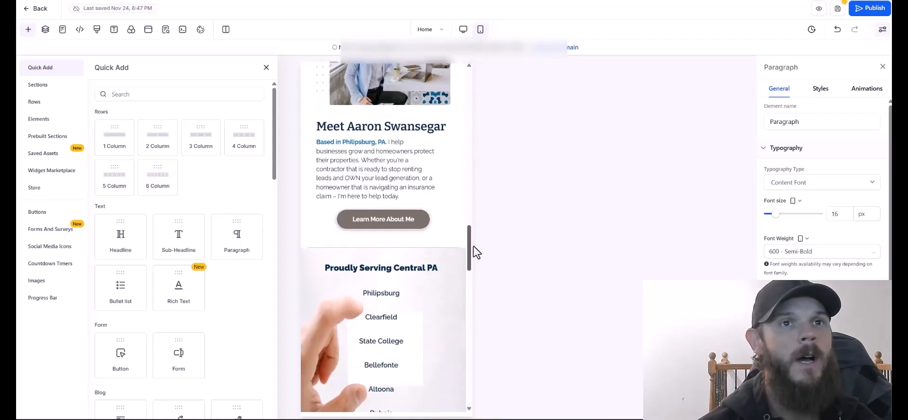
{"action": "left_click_drag", "start_coordinate": [475, 251], "coordinate": [493, 118]}
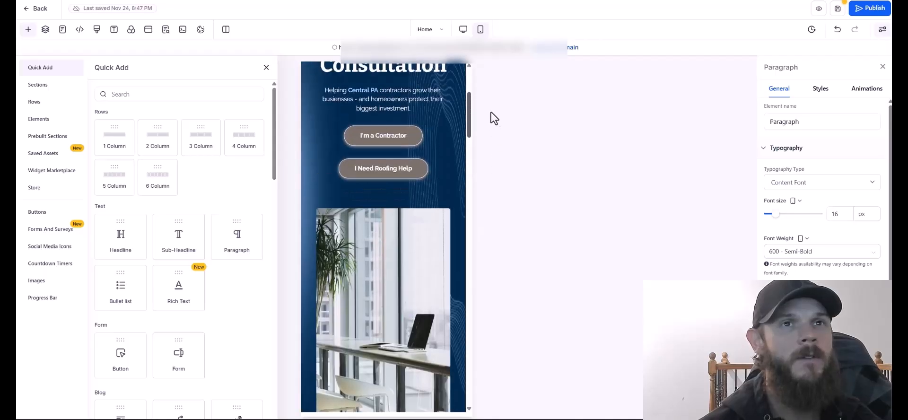
{"action": "scroll", "coordinate": [488, 101], "scroll_direction": "up", "scroll_amount": 2}
{"action": "scroll", "coordinate": [482, 140], "scroll_direction": "down", "scroll_amount": 7}
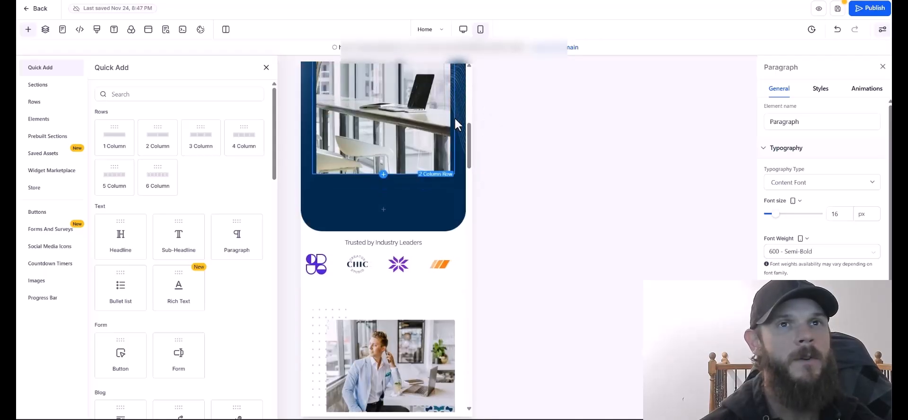
{"action": "scroll", "coordinate": [455, 124], "scroll_direction": "up", "scroll_amount": 8}
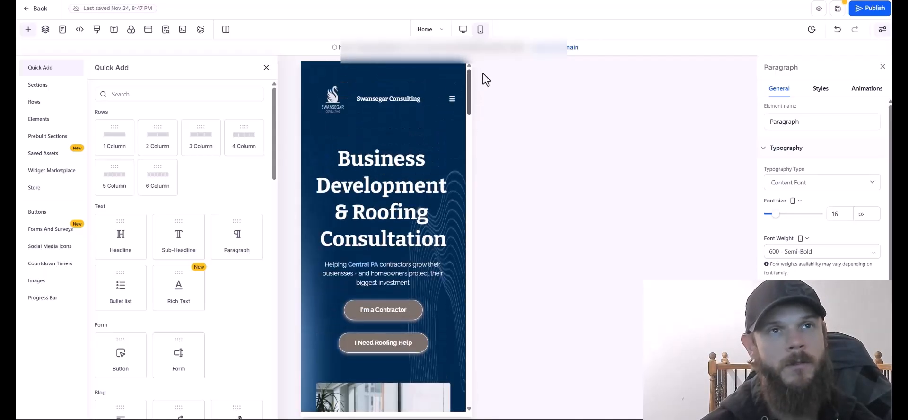
{"action": "scroll", "coordinate": [480, 135], "scroll_direction": "down", "scroll_amount": 5}
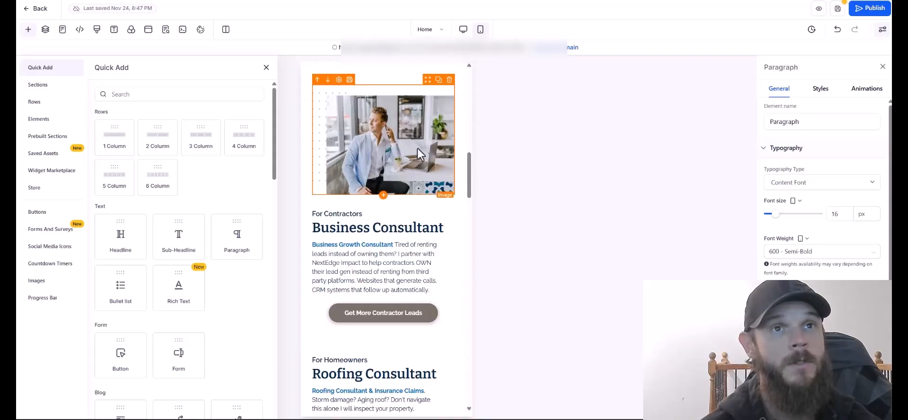
{"action": "scroll", "coordinate": [470, 166], "scroll_direction": "up", "scroll_amount": 2}
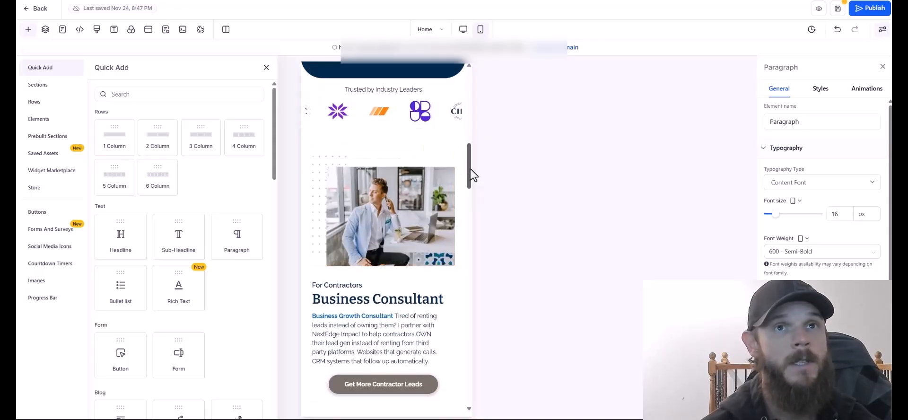
{"action": "scroll", "coordinate": [473, 211], "scroll_direction": "down", "scroll_amount": 5}
{"action": "left_click_drag", "start_coordinate": [471, 206], "coordinate": [471, 170]}
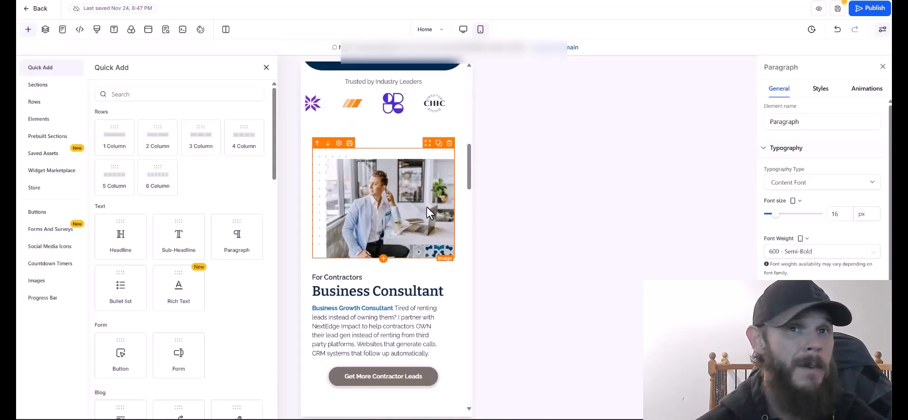
{"action": "scroll", "coordinate": [395, 137], "scroll_direction": "down", "scroll_amount": 5}
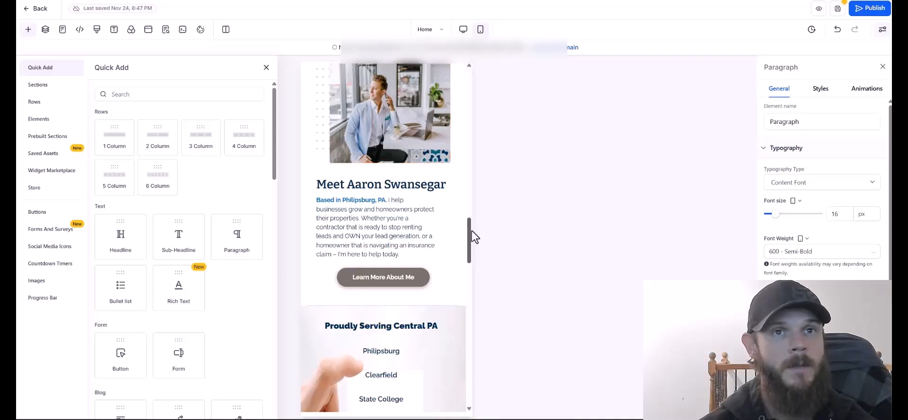
{"action": "scroll", "coordinate": [474, 236], "scroll_direction": "down", "scroll_amount": 4}
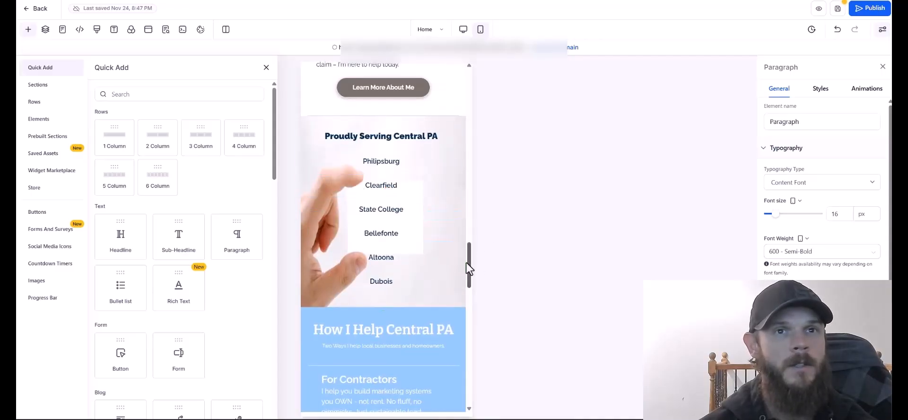
{"action": "left_click_drag", "start_coordinate": [468, 269], "coordinate": [474, 305]}
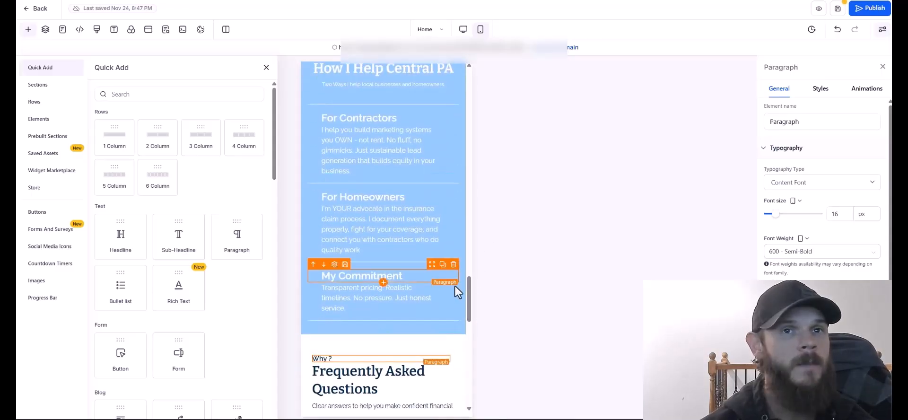
Replace 'confident financial decisions.' in the FAQ intro with 'the right decision.'.
{"action": "scroll", "coordinate": [455, 288], "scroll_direction": "down", "scroll_amount": 5}
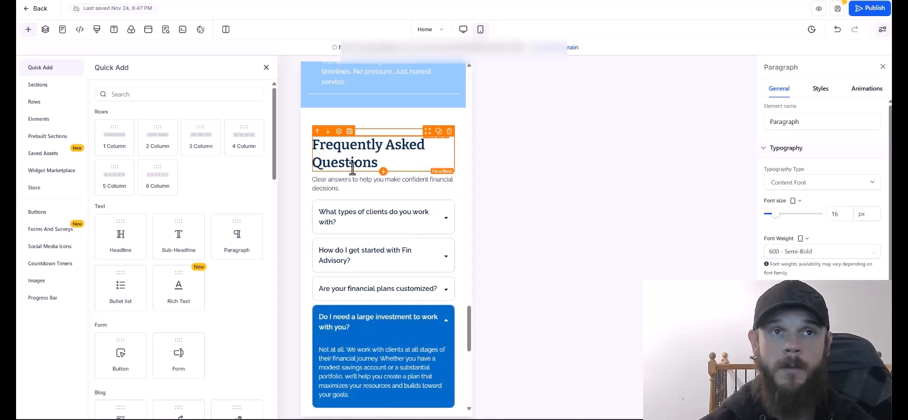
{"action": "scroll", "coordinate": [471, 326], "scroll_direction": "down", "scroll_amount": 1}
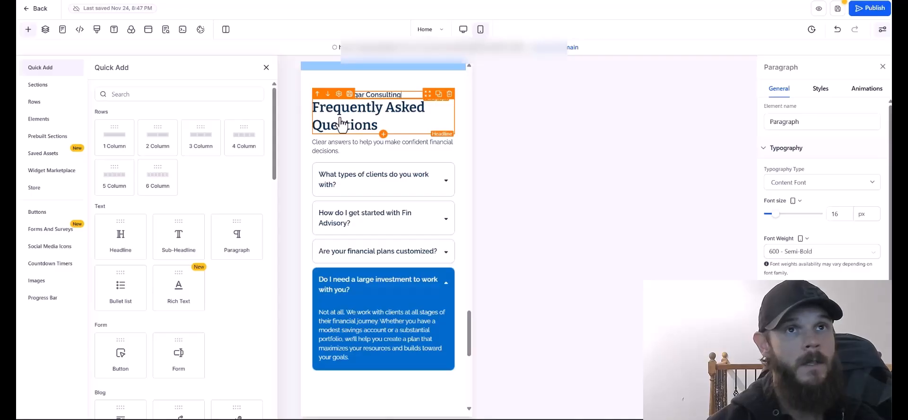
{"action": "left_click", "coordinate": [358, 150]}
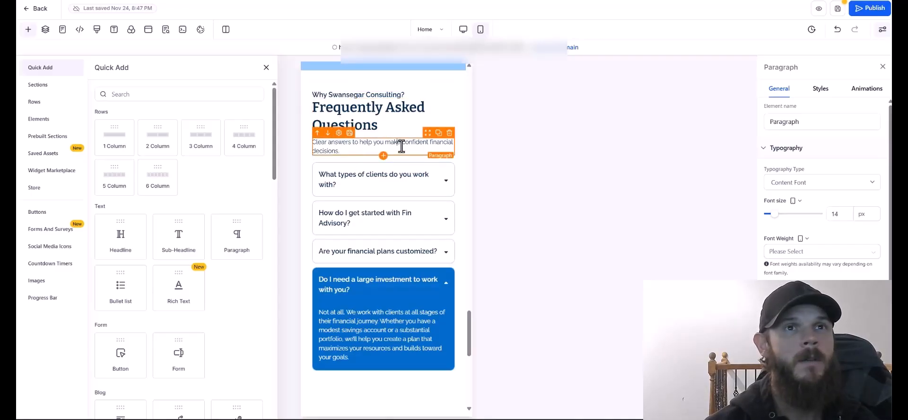
{"action": "left_click_drag", "start_coordinate": [401, 142], "coordinate": [411, 155]}
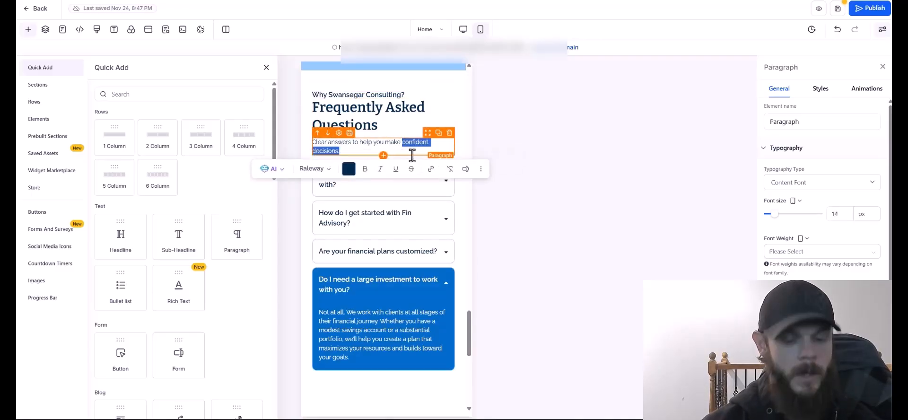
{"action": "type", "text": "the right decision."}
{"action": "left_click", "coordinate": [440, 181]}
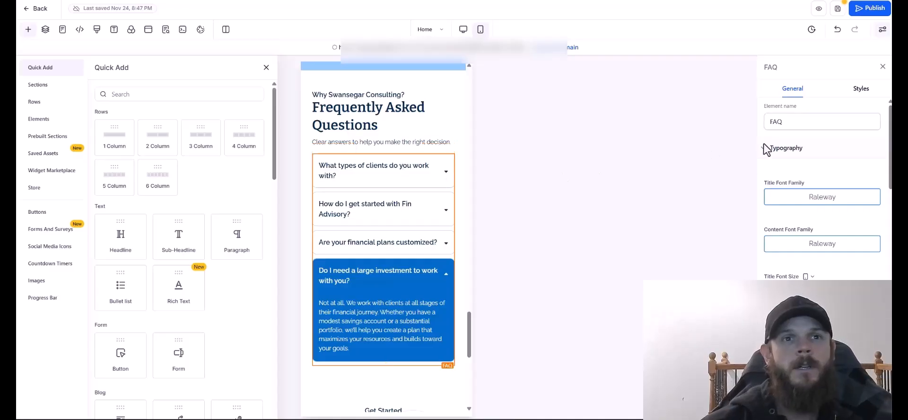
Set the FAQ question titles and answer text to Montserrat.
{"action": "left_click", "coordinate": [826, 197]}
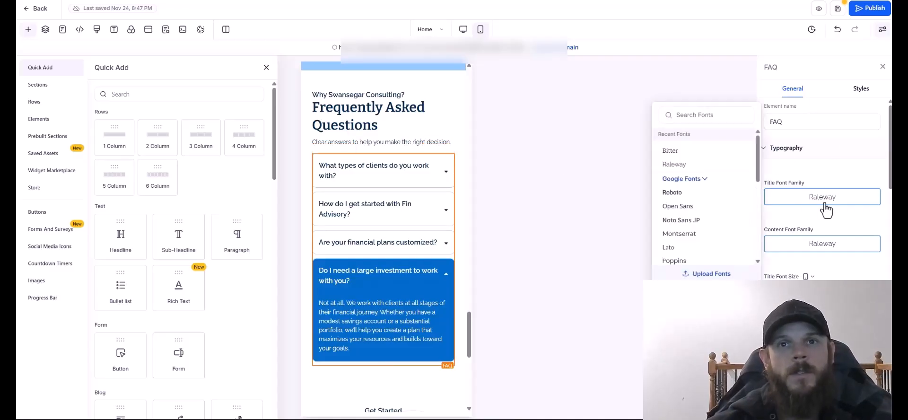
{"action": "left_click", "coordinate": [679, 234]}
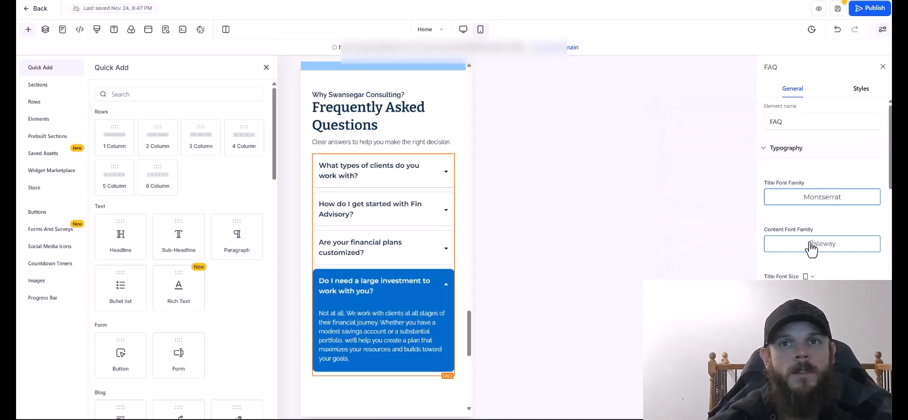
{"action": "left_click", "coordinate": [713, 293]}
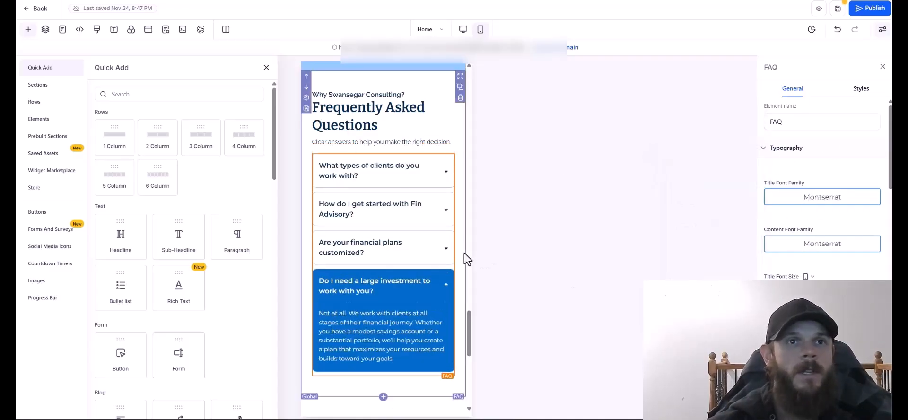
Set the site-wide body font to Montserrat and the headline font to Raleway.
{"action": "left_click", "coordinate": [380, 109]}
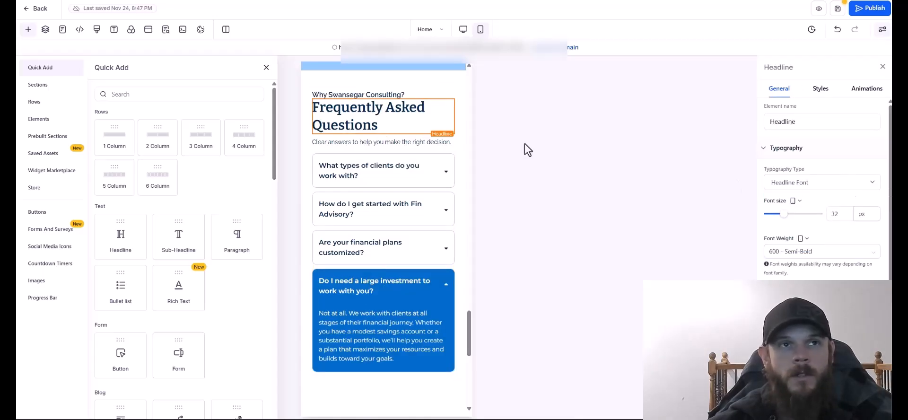
{"action": "left_click", "coordinate": [114, 30]}
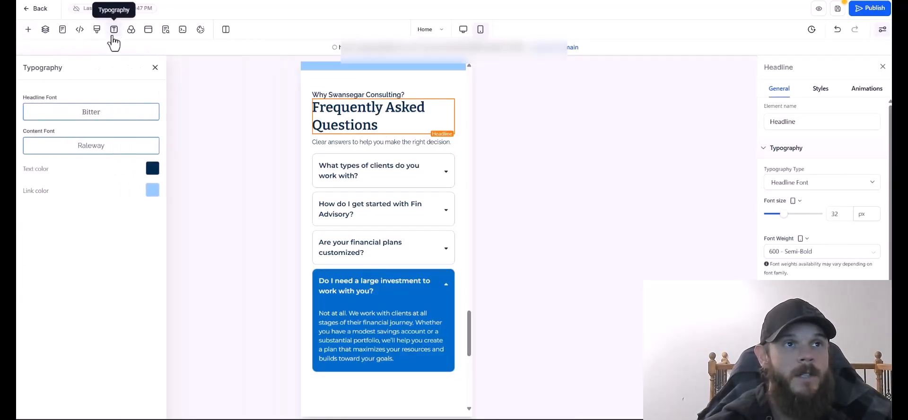
{"action": "left_click", "coordinate": [74, 151]}
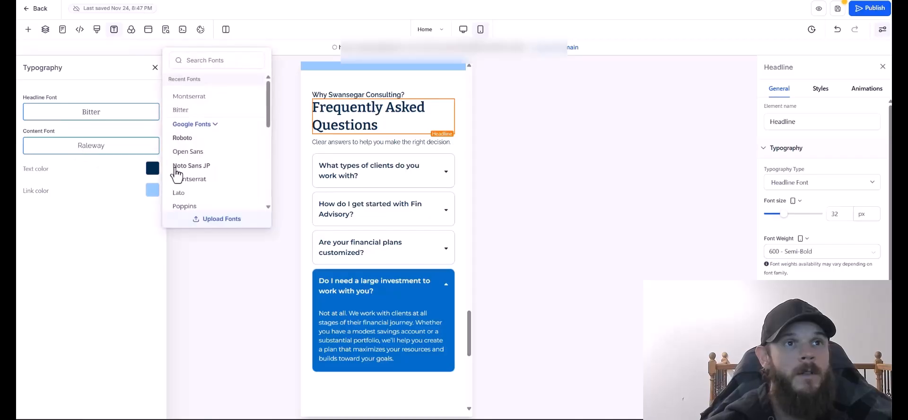
{"action": "left_click", "coordinate": [210, 178]}
{"action": "left_click", "coordinate": [110, 118]}
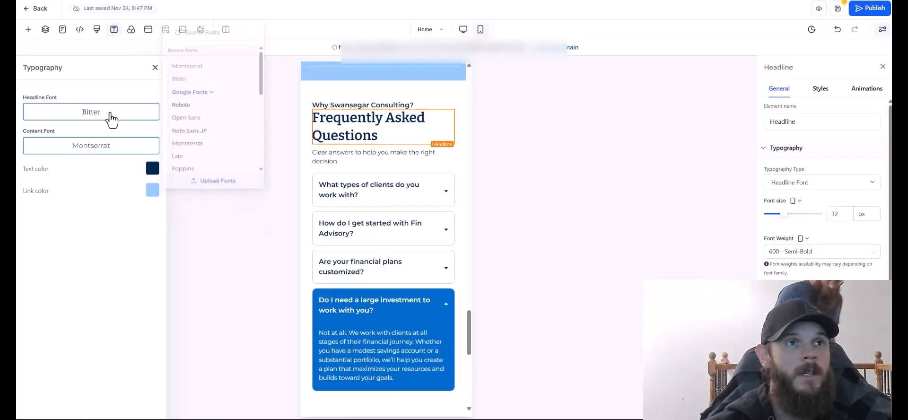
{"action": "left_click", "coordinate": [211, 152]}
{"action": "left_click_drag", "start_coordinate": [468, 325], "coordinate": [472, 81]}
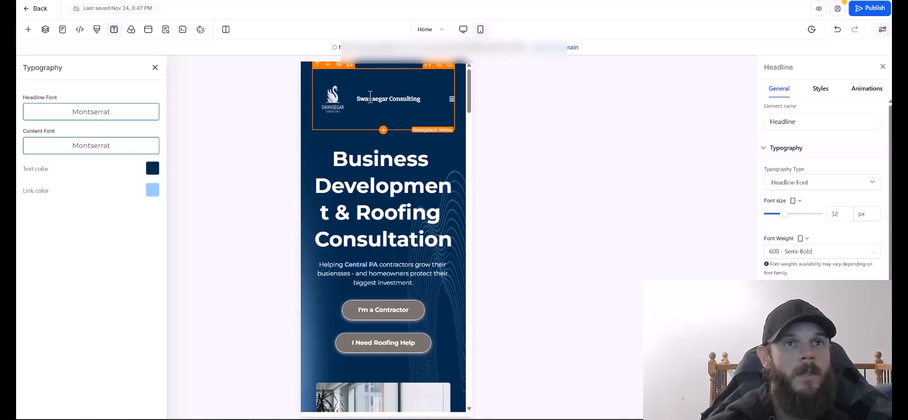
{"action": "left_click", "coordinate": [839, 33]}
{"action": "left_click", "coordinate": [94, 116]}
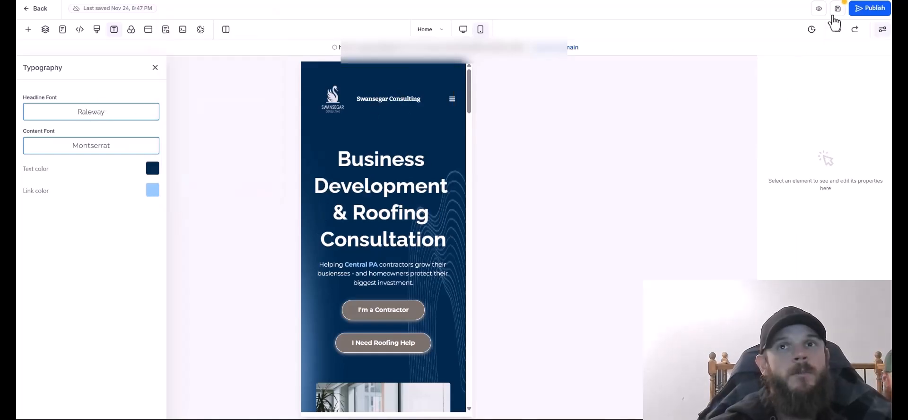
{"action": "left_click_drag", "start_coordinate": [469, 90], "coordinate": [469, 395]}
{"action": "left_click", "coordinate": [350, 186]}
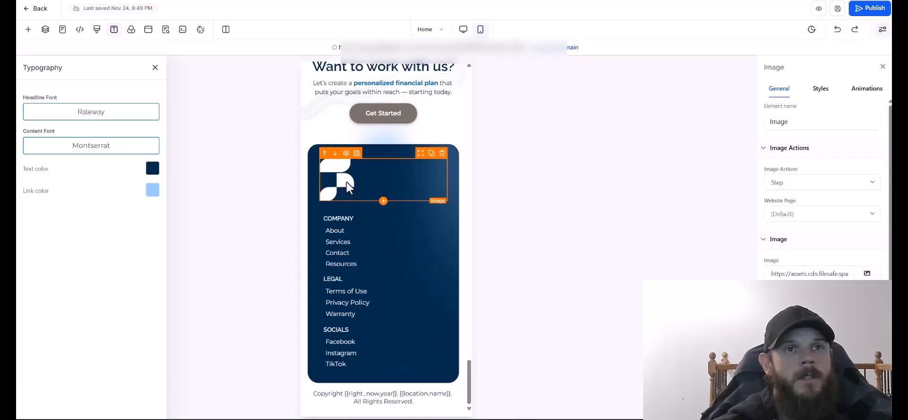
{"action": "left_click", "coordinate": [867, 274]}
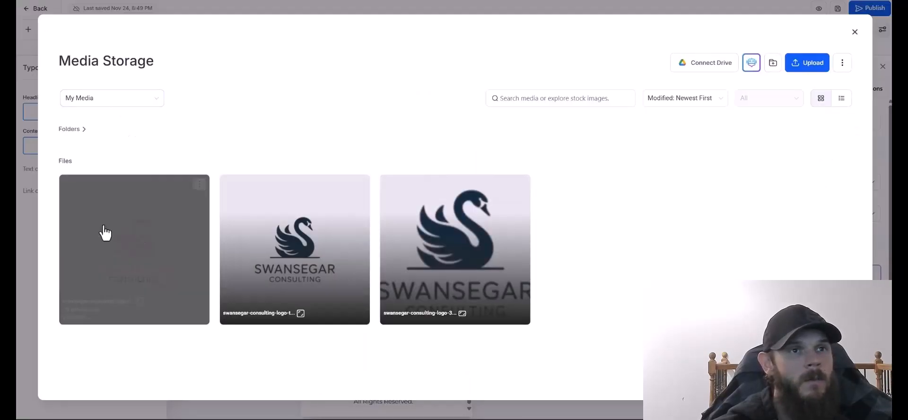
{"action": "left_click", "coordinate": [105, 233]}
{"action": "left_click_drag", "start_coordinate": [469, 374], "coordinate": [472, 334]}
{"action": "scroll", "coordinate": [383, 278], "scroll_direction": "down", "scroll_amount": 2}
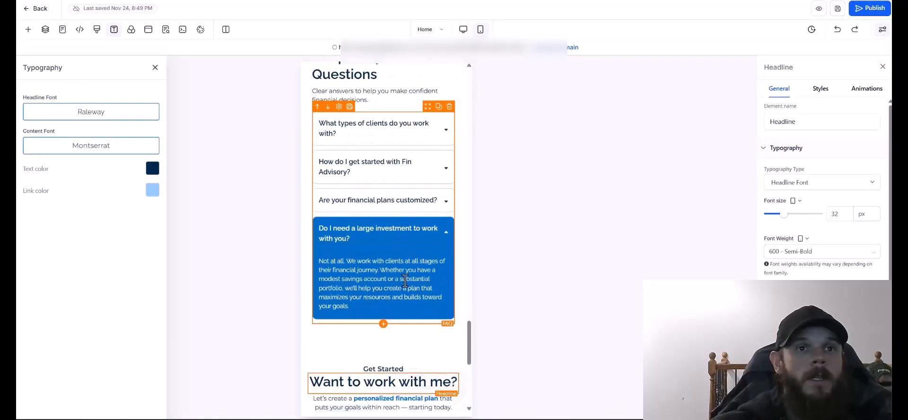
{"action": "triple_click", "coordinate": [382, 326]}
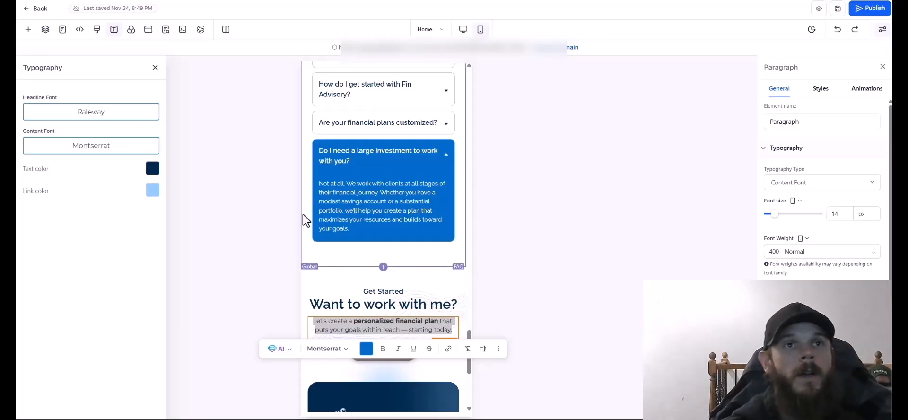
{"action": "left_click", "coordinate": [562, 177]}
{"action": "scroll", "coordinate": [412, 234], "scroll_direction": "up", "scroll_amount": 5}
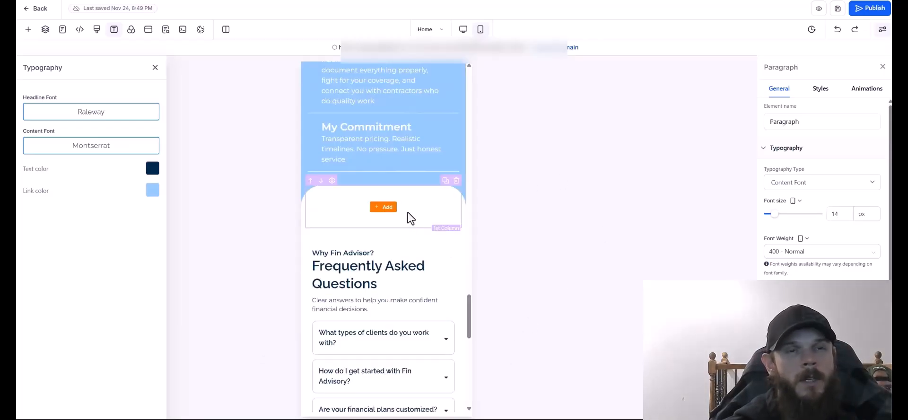
Insert a button in the empty row above the FAQ and label it 'Get Started NOW'.
{"action": "left_click", "coordinate": [386, 207]}
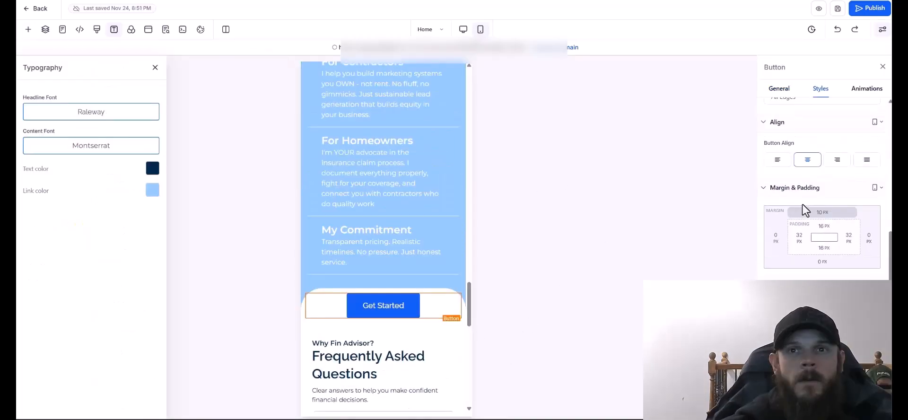
{"action": "scroll", "coordinate": [802, 208], "scroll_direction": "up", "scroll_amount": 3}
{"action": "scroll", "coordinate": [803, 209], "scroll_direction": "up", "scroll_amount": 4}
{"action": "left_click", "coordinate": [779, 89]}
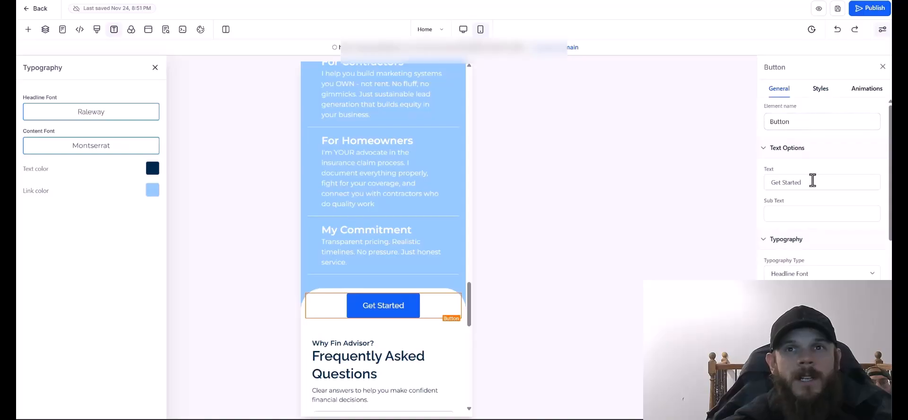
{"action": "type", "text": "NOW"}
Style the button with a rounded border and the gray brand colour.
{"action": "left_click", "coordinate": [820, 90]}
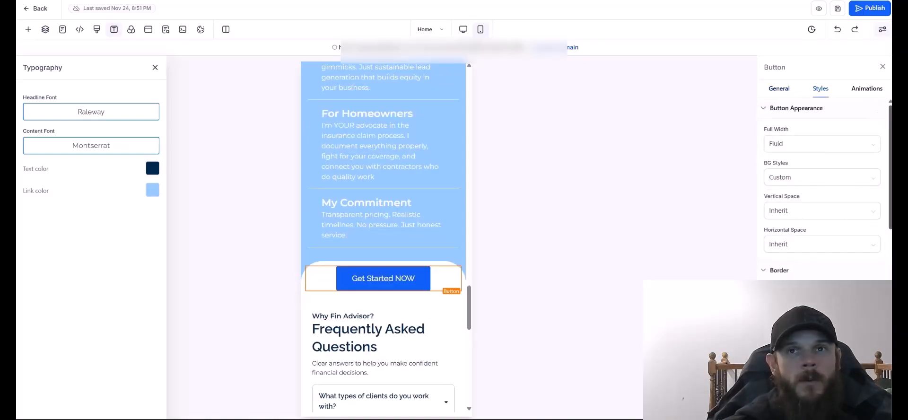
{"action": "scroll", "coordinate": [821, 189], "scroll_direction": "down", "scroll_amount": 2}
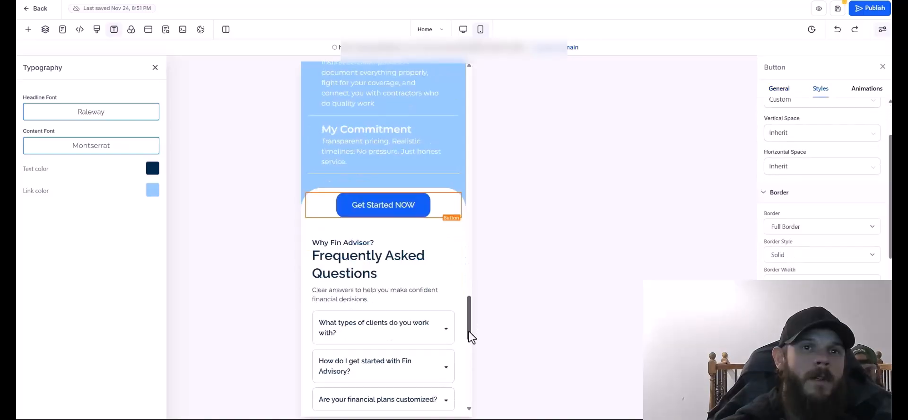
{"action": "mouse_move", "coordinate": [468, 334]}
{"action": "left_mouse_down"}
{"action": "mouse_move", "coordinate": [469, 364]}
{"action": "mouse_move", "coordinate": [469, 321]}
{"action": "left_mouse_up"}
{"action": "left_click", "coordinate": [792, 282]}
{"action": "left_click", "coordinate": [792, 283]}
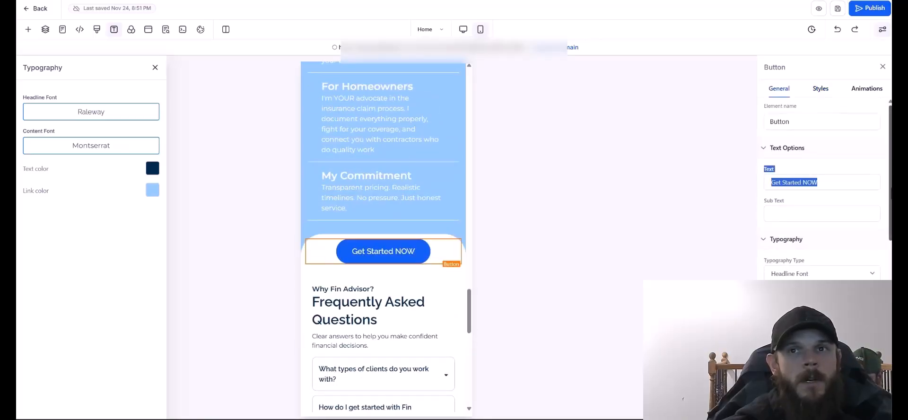
{"action": "left_click_drag", "start_coordinate": [890, 188], "coordinate": [890, 305]}
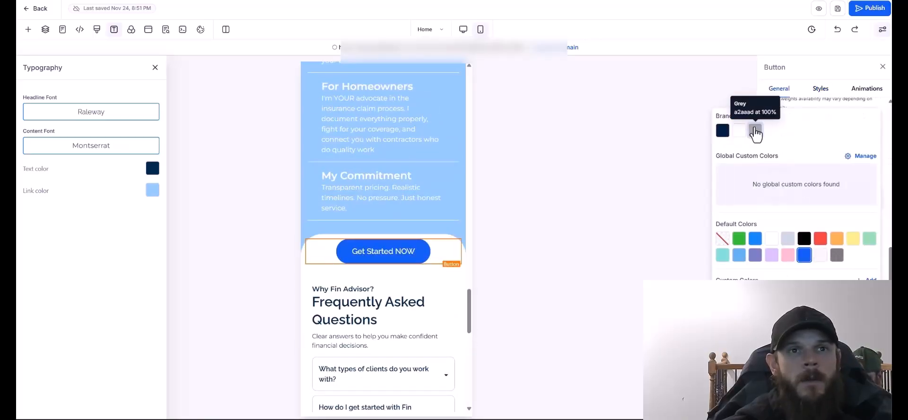
{"action": "left_click", "coordinate": [755, 131]}
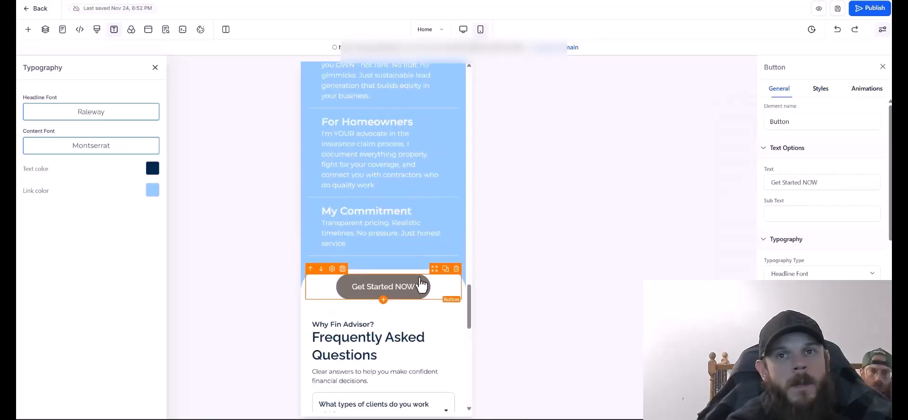
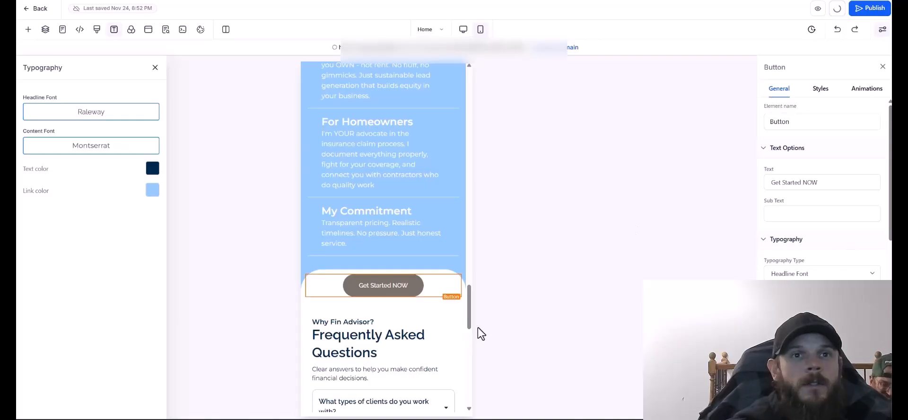
Review the Get Started NOW button's style and animation options and save the page.
{"action": "left_click", "coordinate": [820, 88]}
{"action": "scroll", "coordinate": [858, 148], "scroll_direction": "down", "scroll_amount": 5}
{"action": "scroll", "coordinate": [822, 283], "scroll_direction": "down", "scroll_amount": 5}
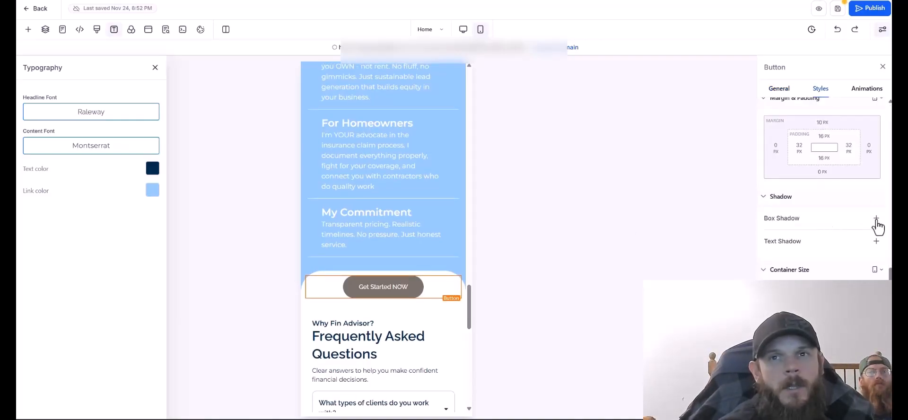
{"action": "left_click", "coordinate": [866, 89]}
{"action": "left_click", "coordinate": [837, 9]}
Add an outer 2px 2px 2px 0px box shadow to the button, then select the FAQ block.
{"action": "left_click", "coordinate": [820, 88]}
{"action": "scroll", "coordinate": [820, 289], "scroll_direction": "down", "scroll_amount": 10}
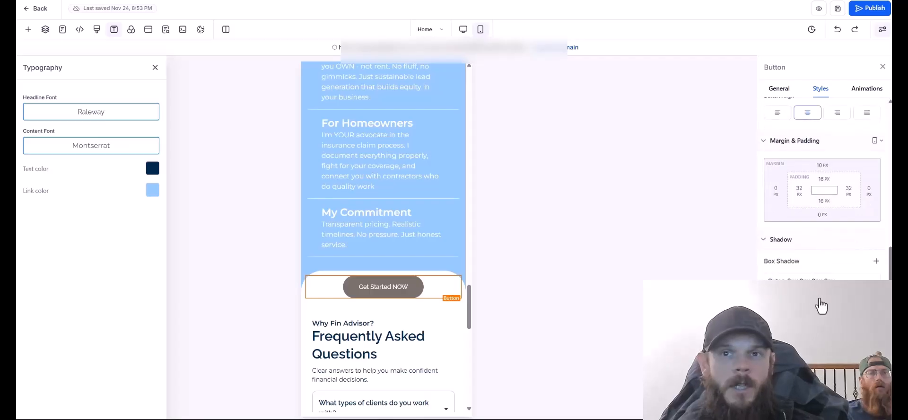
{"action": "left_click", "coordinate": [816, 199]}
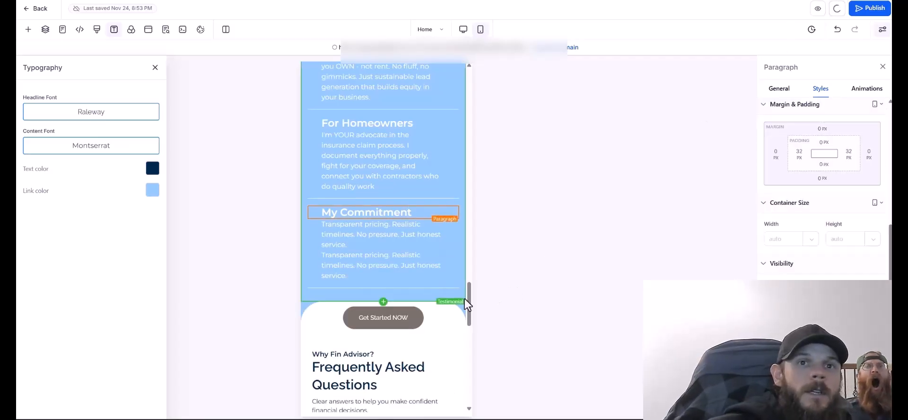
{"action": "scroll", "coordinate": [377, 285], "scroll_direction": "down", "scroll_amount": 6}
{"action": "left_click", "coordinate": [384, 129]}
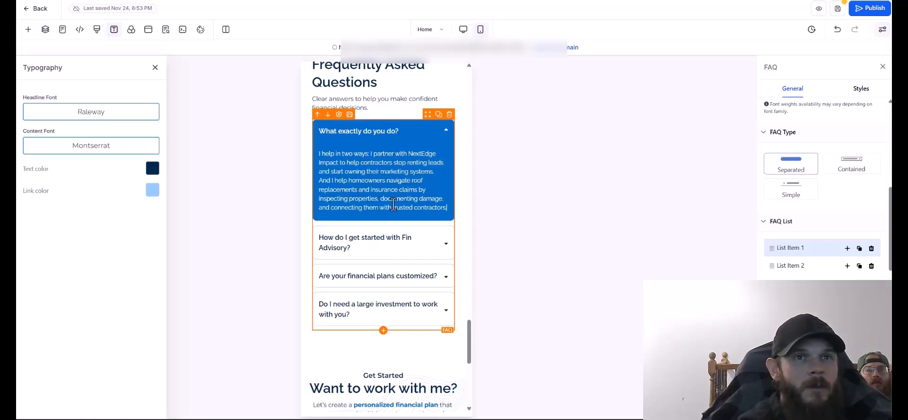
Expand FAQ item 2 to check its answer, then save the Home page and exit the editor.
{"action": "left_click", "coordinate": [390, 246]}
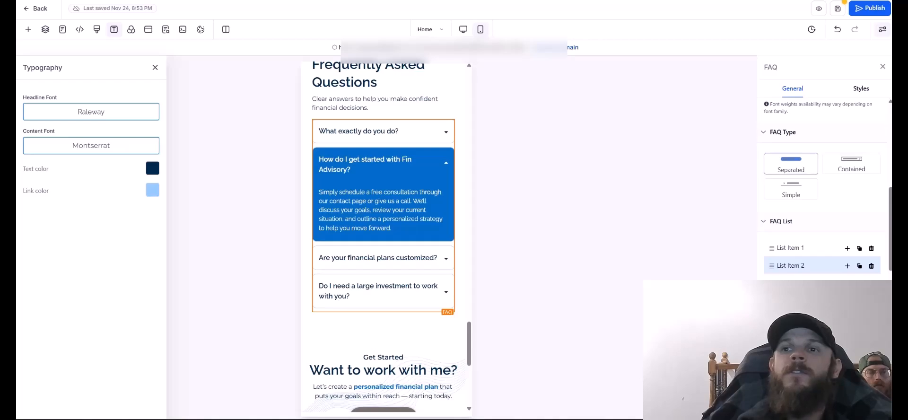
{"action": "left_click_drag", "start_coordinate": [349, 171], "coordinate": [320, 159]}
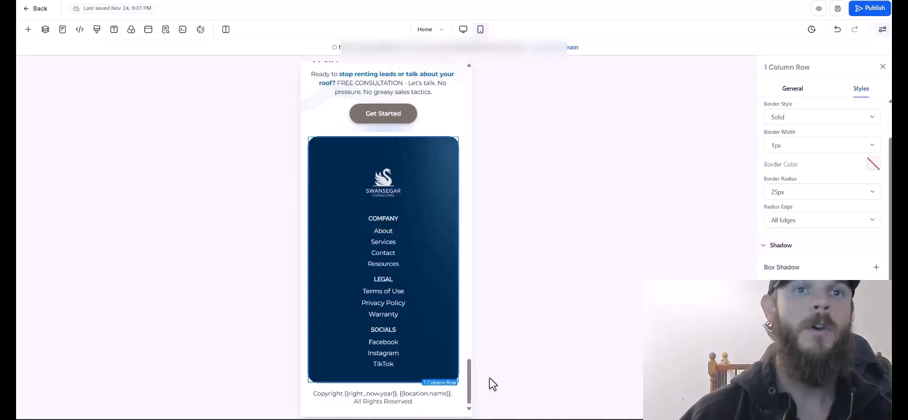
{"action": "left_click_drag", "start_coordinate": [467, 392], "coordinate": [486, 91]}
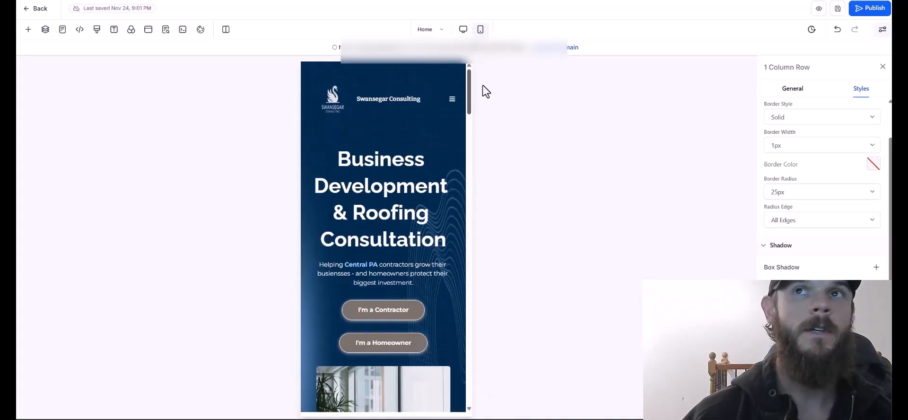
{"action": "left_click", "coordinate": [835, 11]}
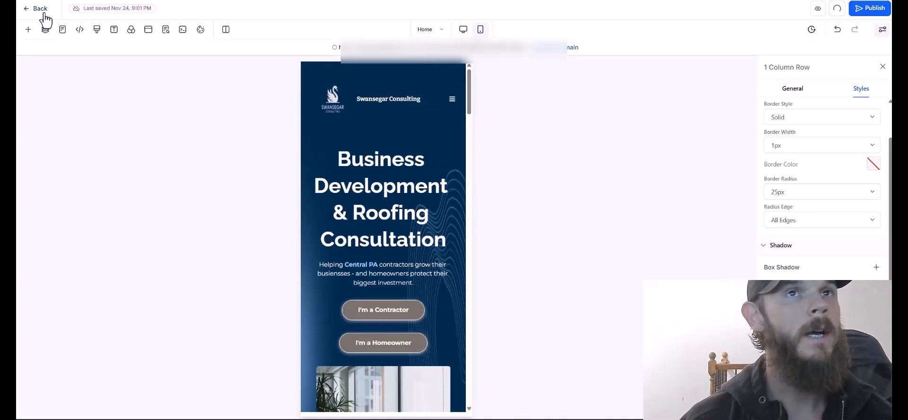
{"action": "left_click", "coordinate": [45, 15]}
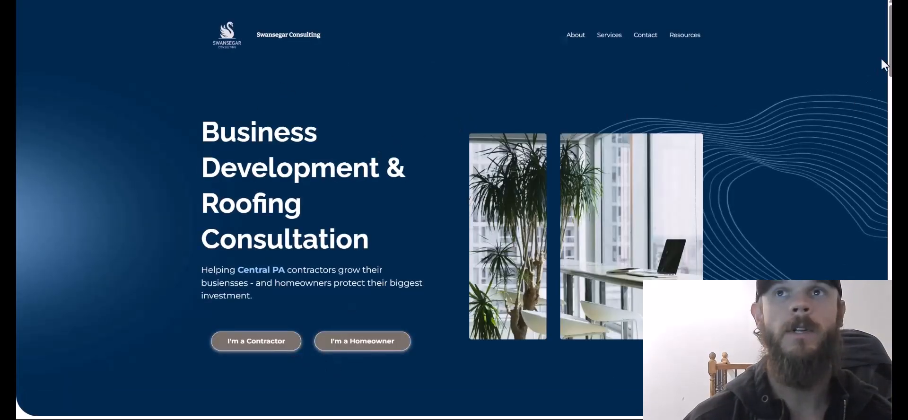
Scroll through the published Swansegar Consulting home page, then switch back to the pages list tab.
{"action": "mouse_move", "coordinate": [889, 59]}
{"action": "left_mouse_down"}
{"action": "mouse_move", "coordinate": [883, 84]}
{"action": "mouse_move", "coordinate": [883, 71]}
{"action": "left_mouse_up"}
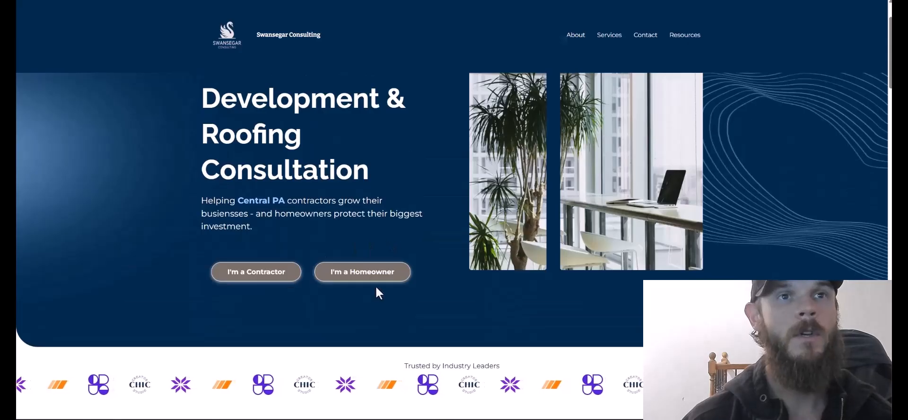
{"action": "scroll", "coordinate": [853, 58], "scroll_direction": "down", "scroll_amount": 5}
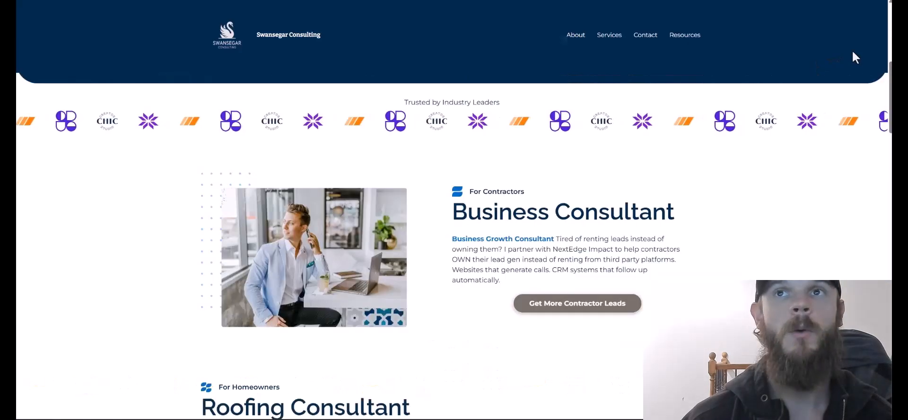
{"action": "scroll", "coordinate": [454, 245], "scroll_direction": "down", "scroll_amount": 7}
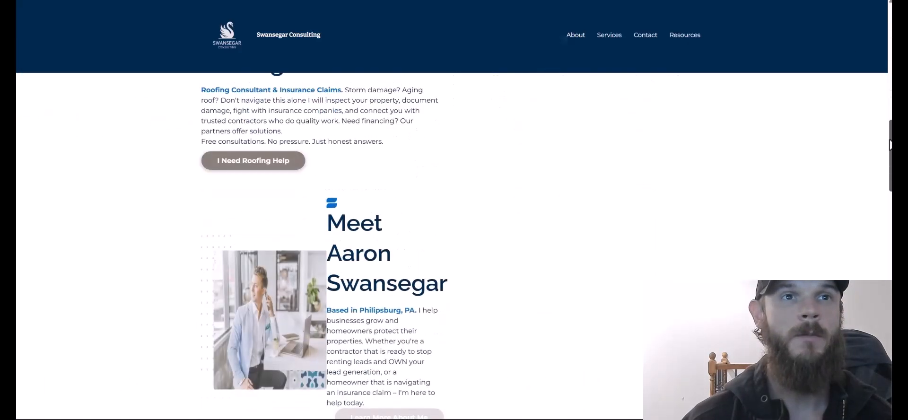
{"action": "scroll", "coordinate": [363, 234], "scroll_direction": "down", "scroll_amount": 1}
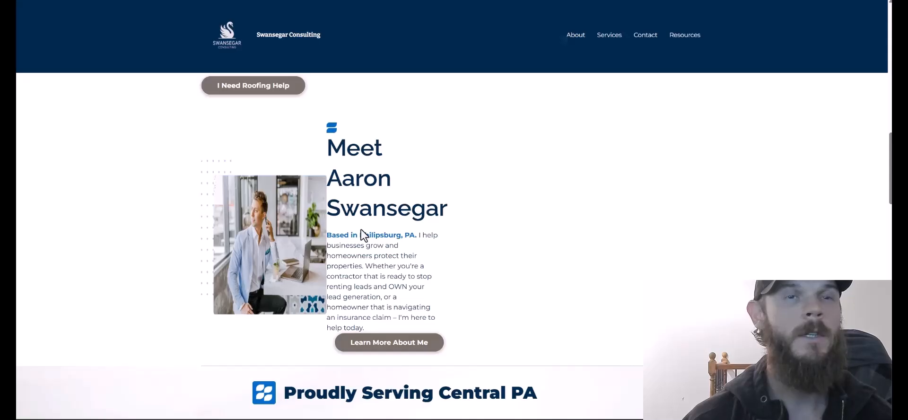
{"action": "scroll", "coordinate": [525, 306], "scroll_direction": "down", "scroll_amount": 10}
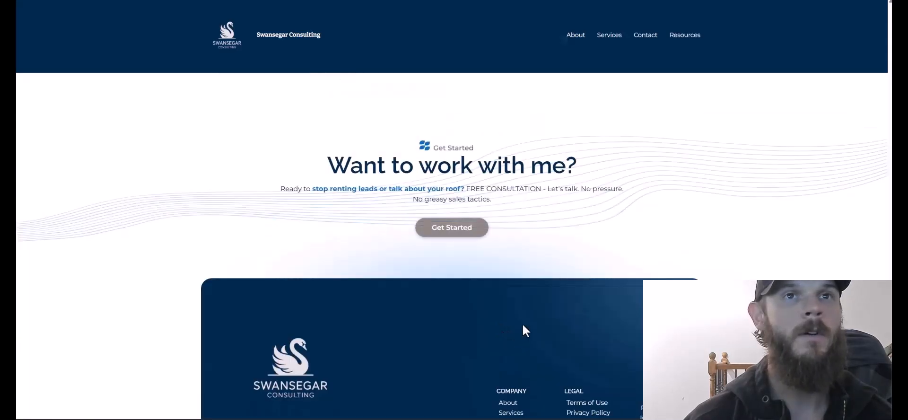
{"action": "key", "text": "ctrl+Tab"}
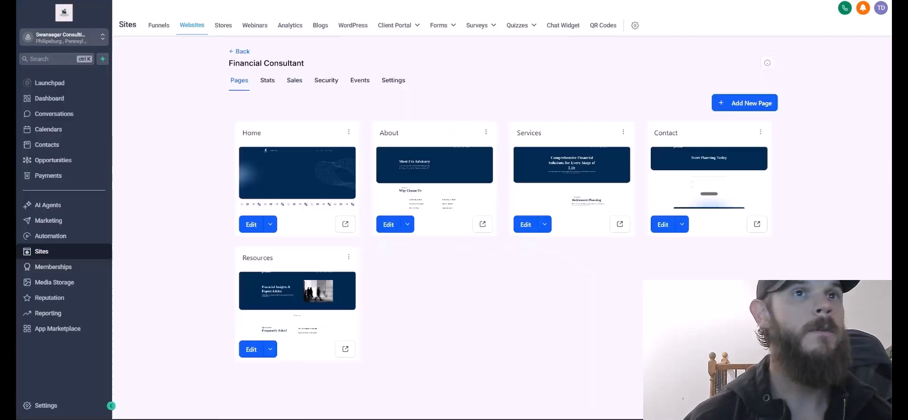
Edit the Home page and delete the empty column beside Roofing Consultant.
{"action": "left_click", "coordinate": [253, 231]}
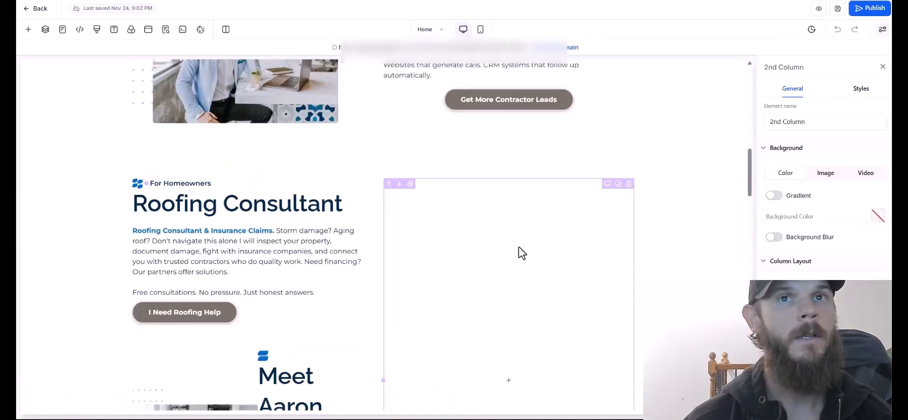
{"action": "left_click", "coordinate": [628, 183]}
{"action": "scroll", "coordinate": [749, 219], "scroll_direction": "down", "scroll_amount": 5}
{"action": "scroll", "coordinate": [546, 331], "scroll_direction": "up", "scroll_amount": 2}
{"action": "left_click", "coordinate": [545, 330]}
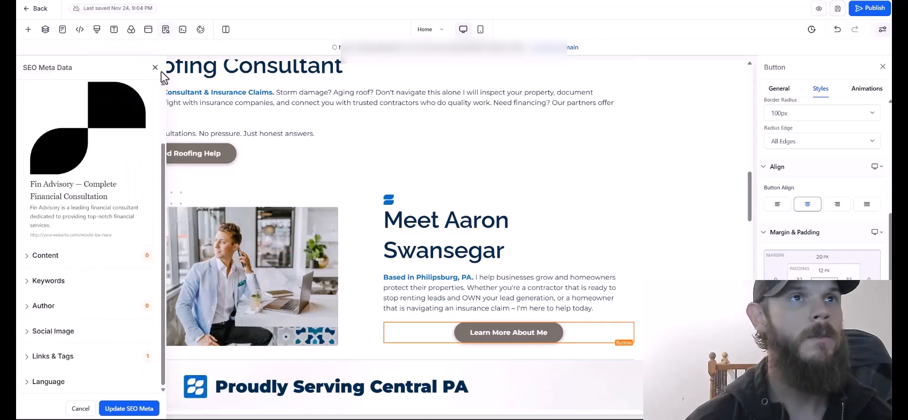
{"action": "left_click", "coordinate": [155, 67]}
{"action": "scroll", "coordinate": [750, 194], "scroll_direction": "down", "scroll_amount": 4}
Replace the Clearfield, State College and Bellefonte icons with the swan logo.
{"action": "left_click", "coordinate": [194, 211]}
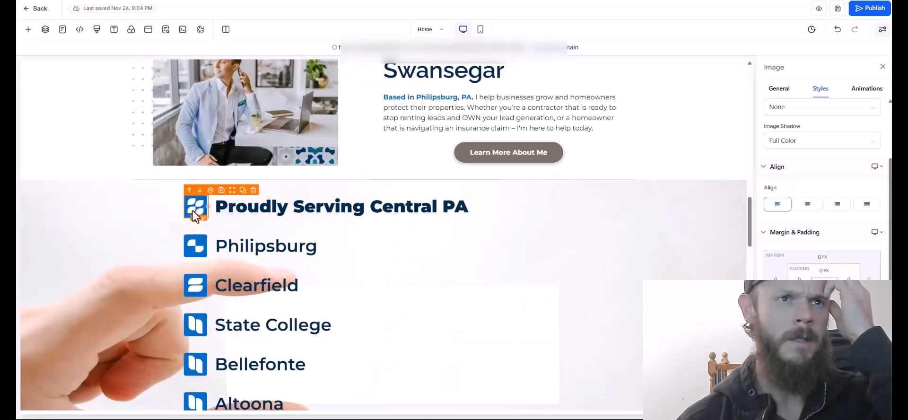
{"action": "scroll", "coordinate": [202, 219], "scroll_direction": "down", "scroll_amount": 1}
{"action": "scroll", "coordinate": [830, 328], "scroll_direction": "down", "scroll_amount": 4}
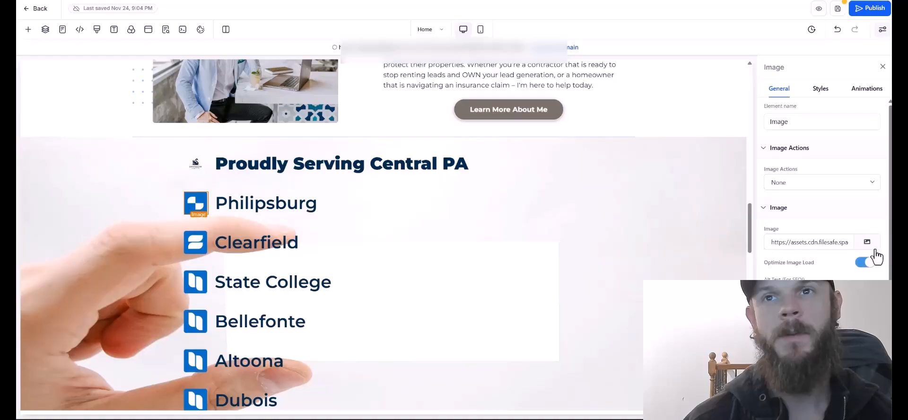
{"action": "left_click", "coordinate": [870, 244]}
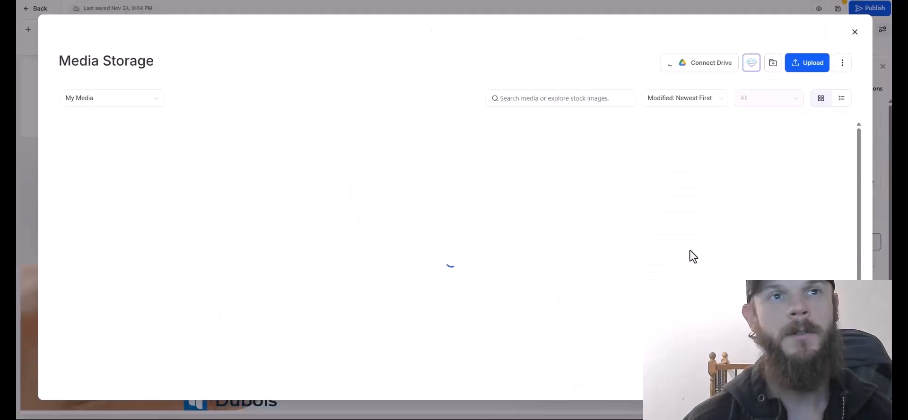
{"action": "left_click", "coordinate": [328, 256]}
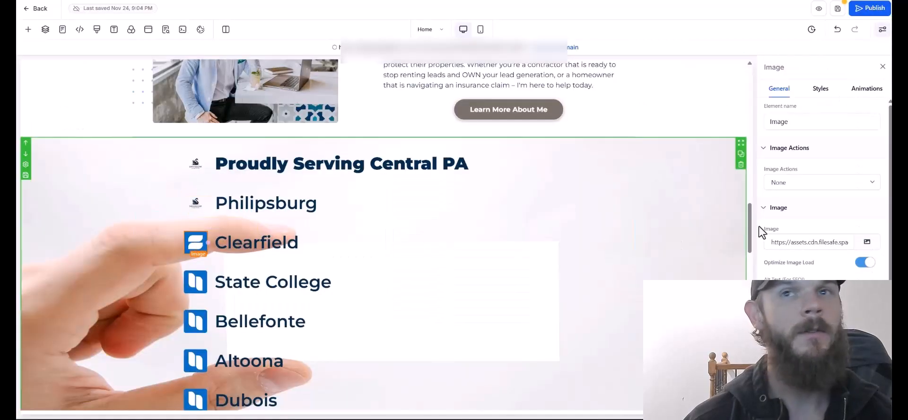
{"action": "left_click", "coordinate": [865, 243]}
{"action": "left_click", "coordinate": [339, 208]}
{"action": "left_click", "coordinate": [195, 321]}
{"action": "left_click", "coordinate": [866, 242]}
{"action": "left_click", "coordinate": [305, 227]}
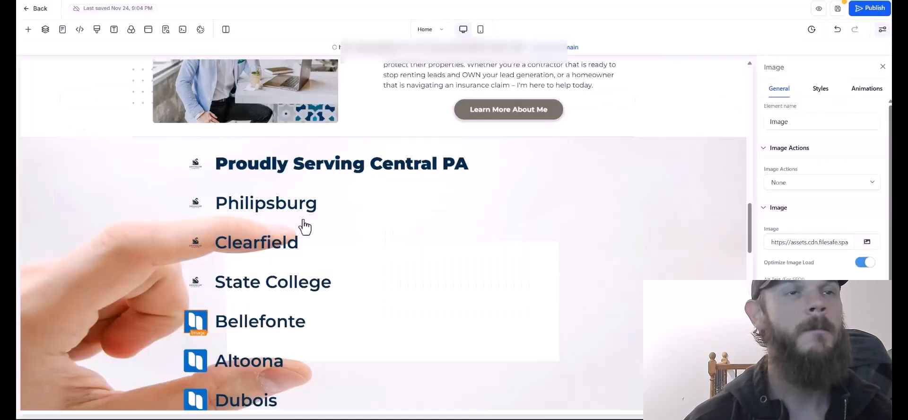
Swap the Altoona and Dubois icons for the swan logo too.
{"action": "left_click", "coordinate": [200, 372]}
{"action": "scroll", "coordinate": [194, 347], "scroll_direction": "down", "scroll_amount": 1}
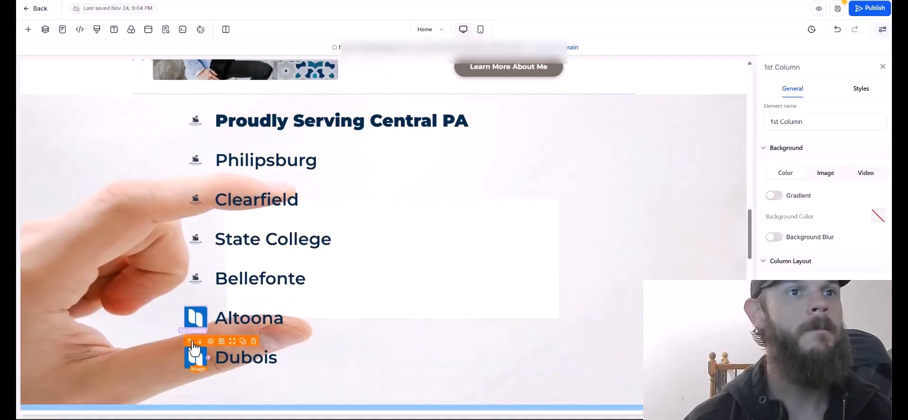
{"action": "left_click", "coordinate": [198, 323]}
{"action": "left_click", "coordinate": [858, 243]}
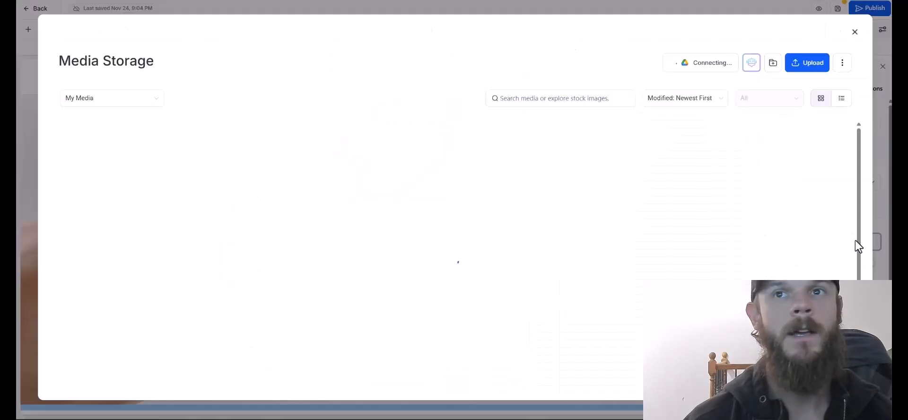
{"action": "left_click", "coordinate": [272, 226]}
{"action": "left_click", "coordinate": [195, 358]}
{"action": "left_click", "coordinate": [866, 242]}
{"action": "left_click", "coordinate": [293, 283]}
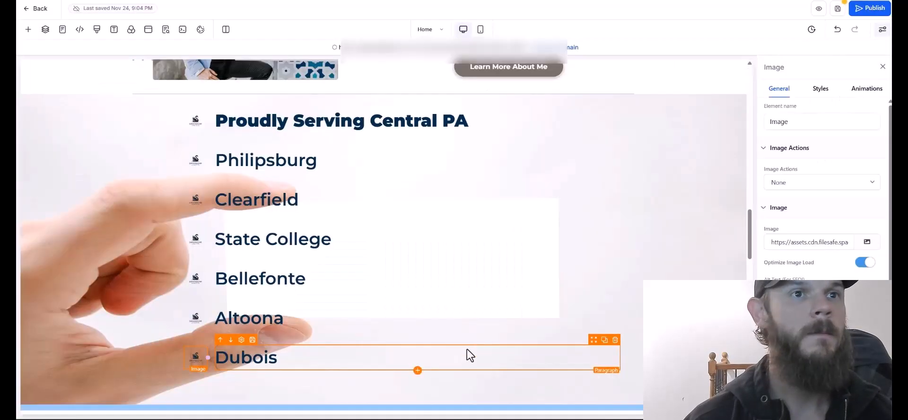
Preview the page in the mobile layout, then return to the desktop layout.
{"action": "scroll", "coordinate": [574, 331], "scroll_direction": "down", "scroll_amount": 5}
{"action": "scroll", "coordinate": [562, 321], "scroll_direction": "up", "scroll_amount": 2}
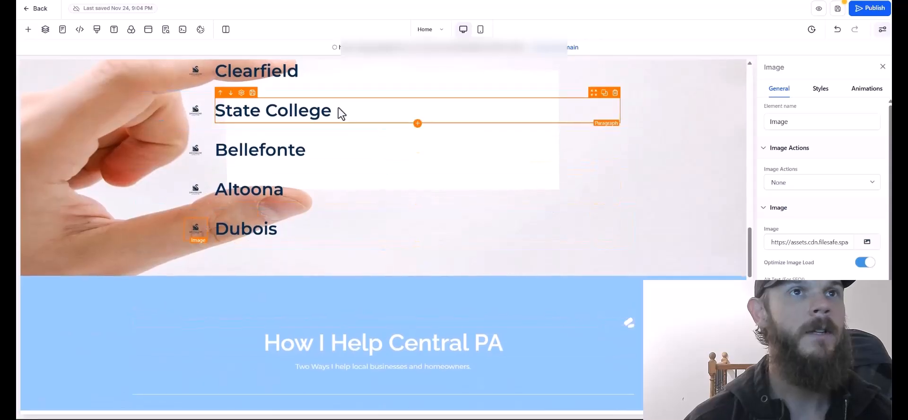
{"action": "scroll", "coordinate": [602, 144], "scroll_direction": "down", "scroll_amount": 4}
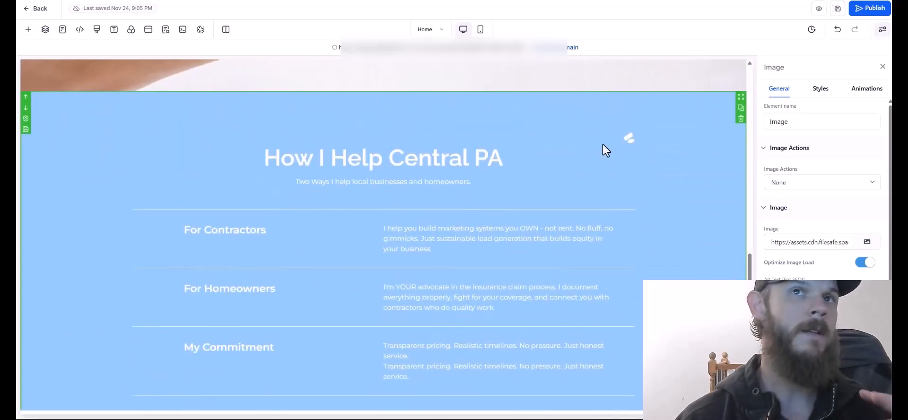
{"action": "left_click", "coordinate": [480, 30]}
{"action": "left_click_drag", "start_coordinate": [469, 251], "coordinate": [461, 76]}
{"action": "left_click", "coordinate": [463, 29]}
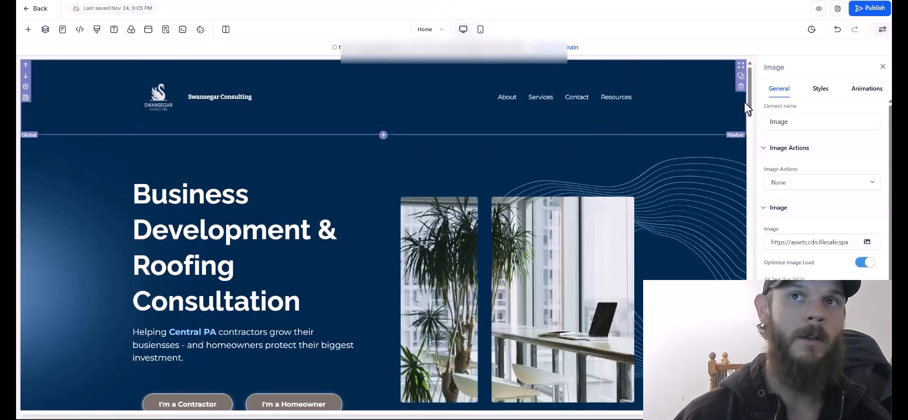
{"action": "left_click_drag", "start_coordinate": [746, 108], "coordinate": [730, 248]}
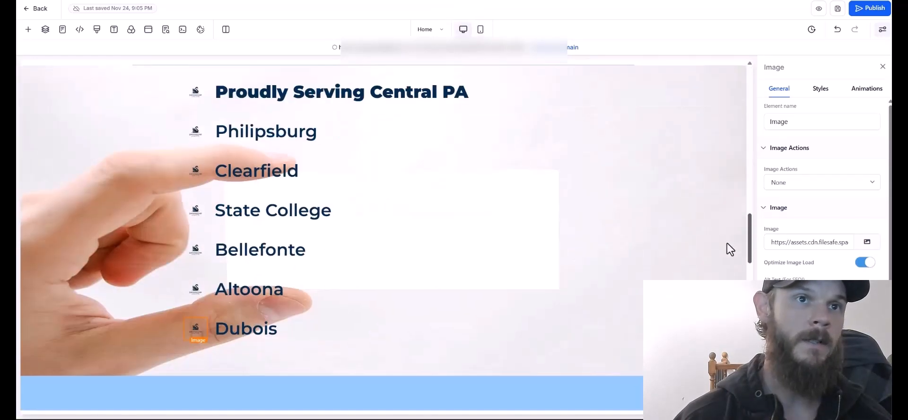
{"action": "scroll", "coordinate": [730, 250], "scroll_direction": "down", "scroll_amount": 10}
Check the Get Started NOW button's style settings and scroll down to the footer.
{"action": "left_click", "coordinate": [691, 266]}
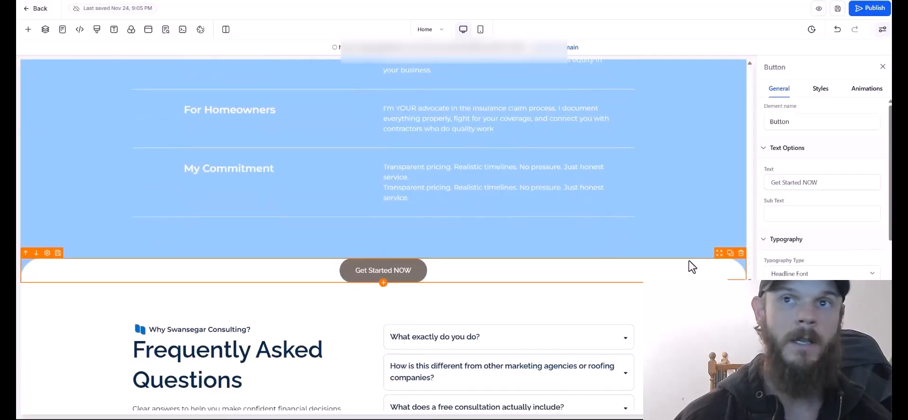
{"action": "left_click", "coordinate": [820, 88]}
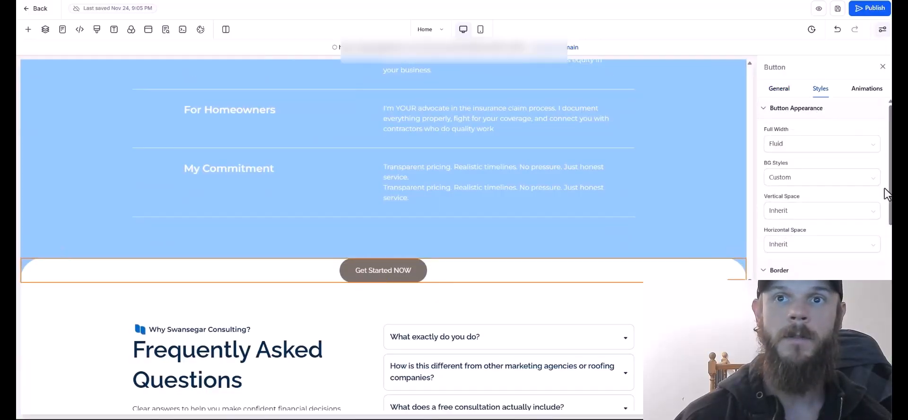
{"action": "scroll", "coordinate": [886, 220], "scroll_direction": "down", "scroll_amount": 5}
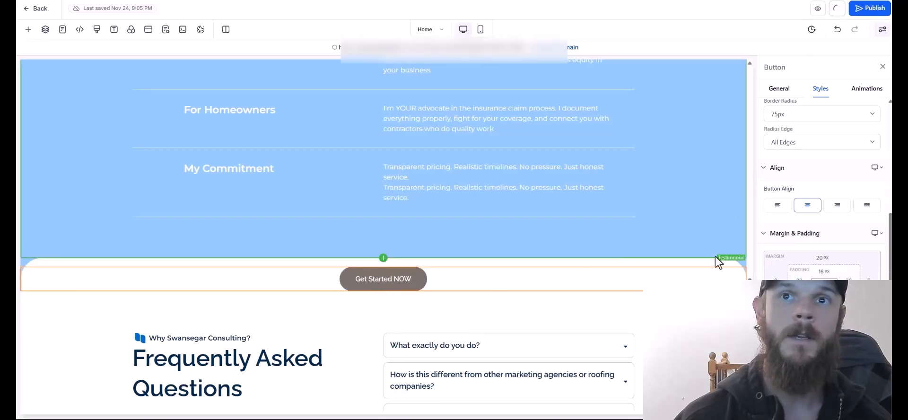
{"action": "scroll", "coordinate": [718, 259], "scroll_direction": "down", "scroll_amount": 6}
{"action": "scroll", "coordinate": [743, 364], "scroll_direction": "down", "scroll_amount": 3}
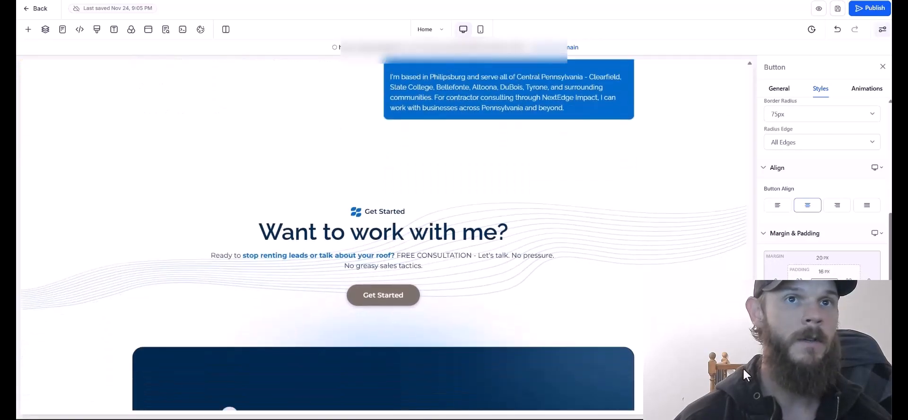
{"action": "scroll", "coordinate": [742, 367], "scroll_direction": "down", "scroll_amount": 2}
Give the footer swan logo the alt text 'Swansegar Consulting Logo' and save the page.
{"action": "left_click", "coordinate": [481, 266]}
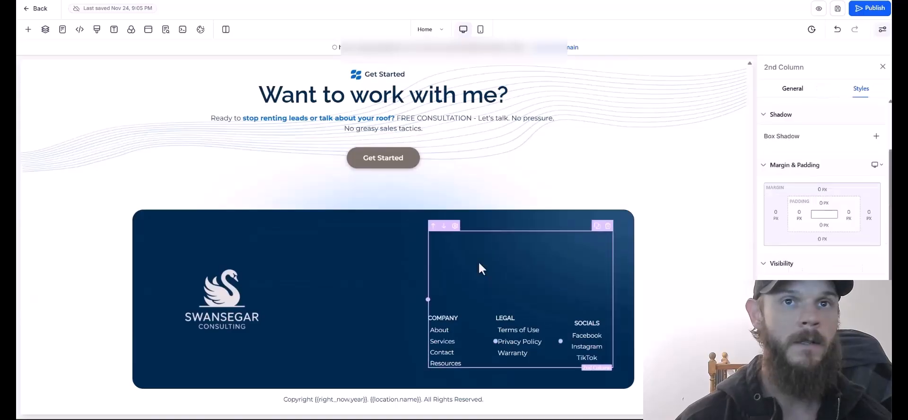
{"action": "left_click", "coordinate": [387, 274]}
{"action": "left_click", "coordinate": [778, 89]}
{"action": "scroll", "coordinate": [817, 365], "scroll_direction": "down", "scroll_amount": 1}
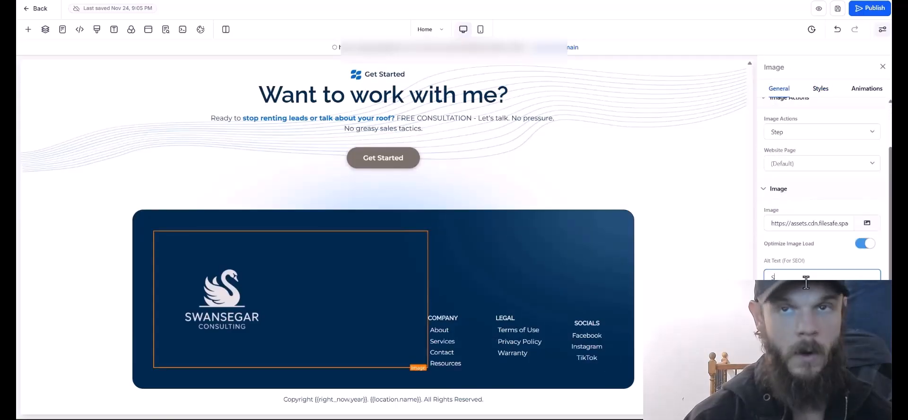
{"action": "left_click", "coordinate": [805, 283]}
{"action": "type", "text": "Swansegar Consulting Logo"}
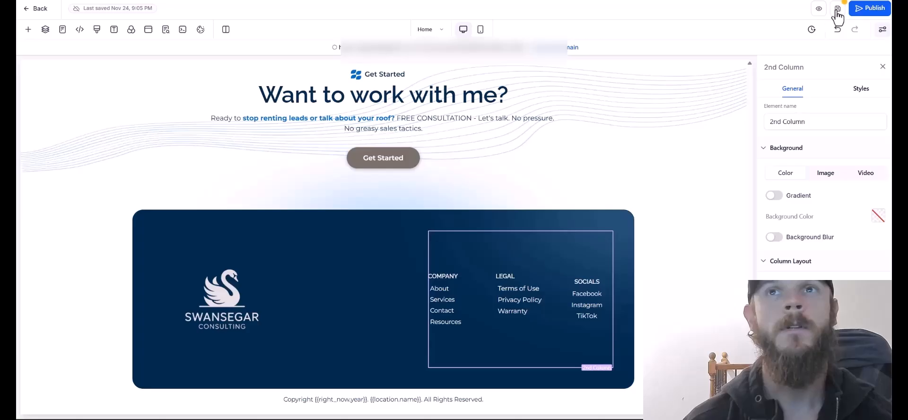
{"action": "left_click", "coordinate": [836, 10]}
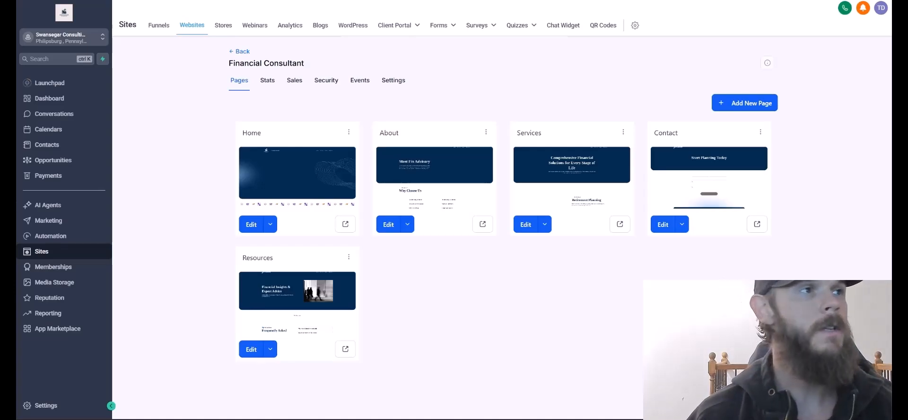
Create a new blank form and apply the blue-grey desk theme after trying Chic Simplicity.
{"action": "mouse_move", "coordinate": [444, 28]}
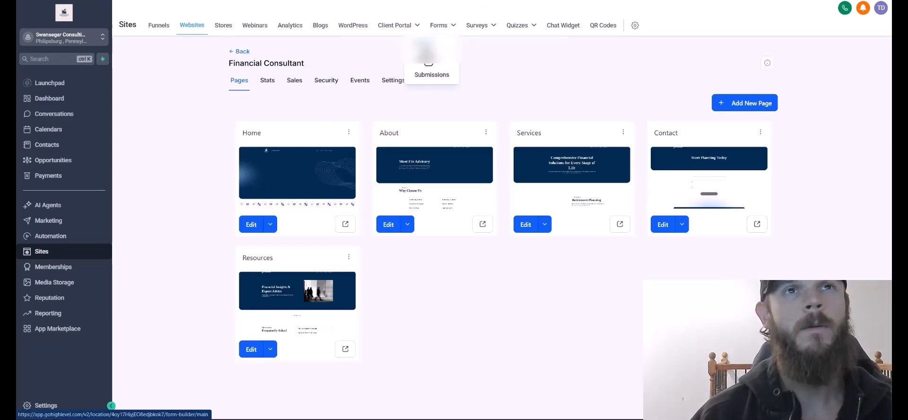
{"action": "left_click", "coordinate": [444, 27]}
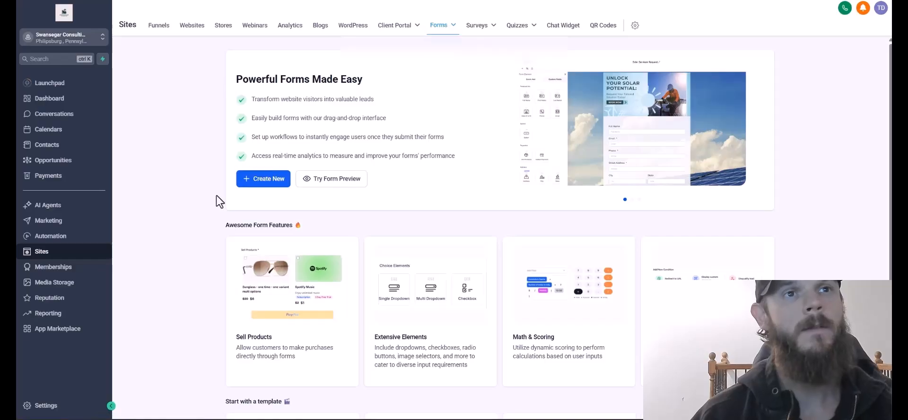
{"action": "left_click", "coordinate": [255, 183]}
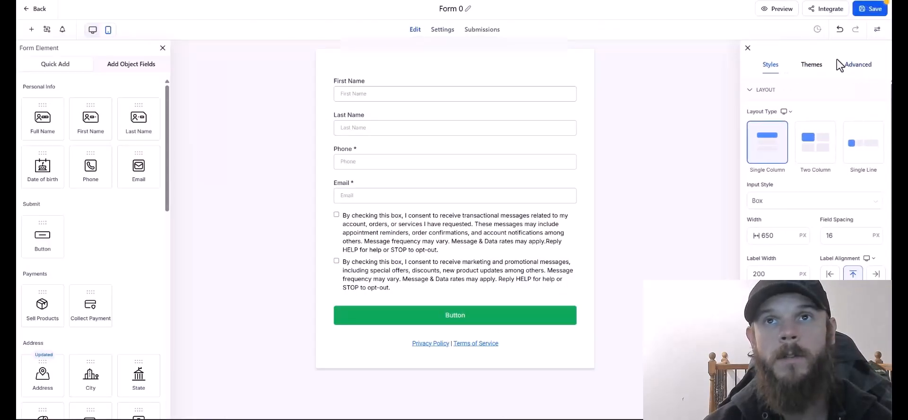
{"action": "left_click", "coordinate": [811, 65]}
{"action": "mouse_move", "coordinate": [770, 252]}
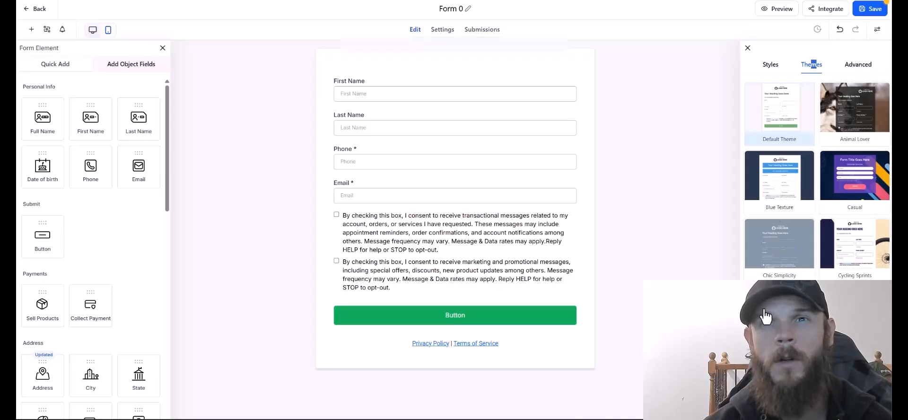
{"action": "scroll", "coordinate": [817, 280], "scroll_direction": "down", "scroll_amount": 5}
{"action": "scroll", "coordinate": [816, 283], "scroll_direction": "down", "scroll_amount": 2}
{"action": "left_click", "coordinate": [781, 306]}
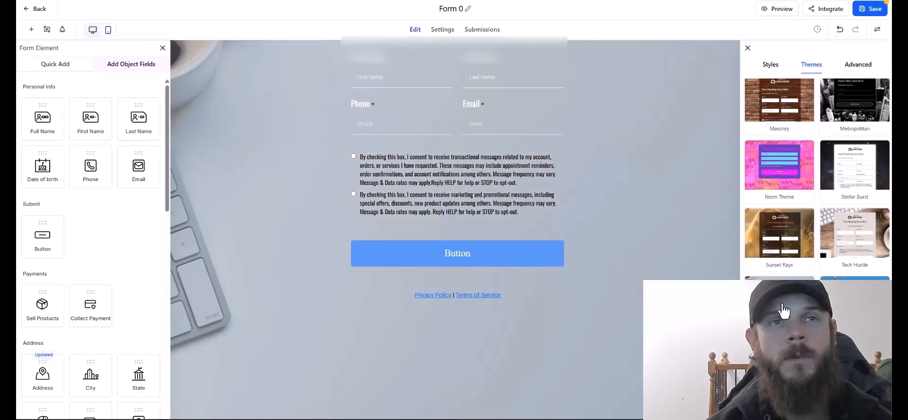
{"action": "scroll", "coordinate": [799, 233], "scroll_direction": "up", "scroll_amount": 7}
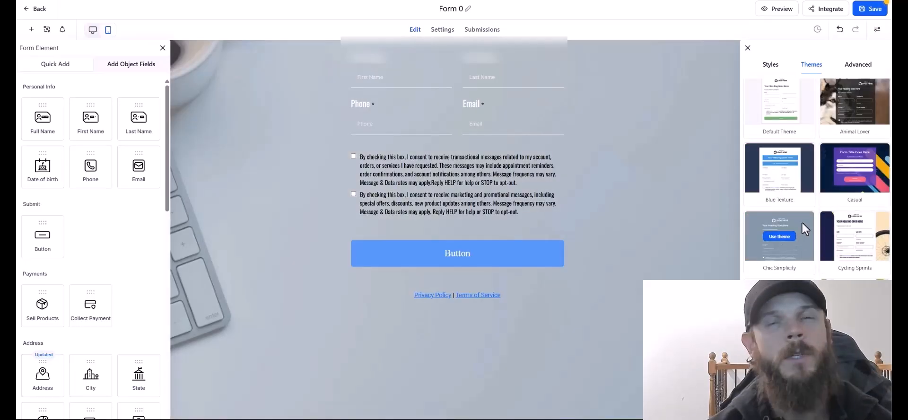
{"action": "left_click", "coordinate": [779, 237]}
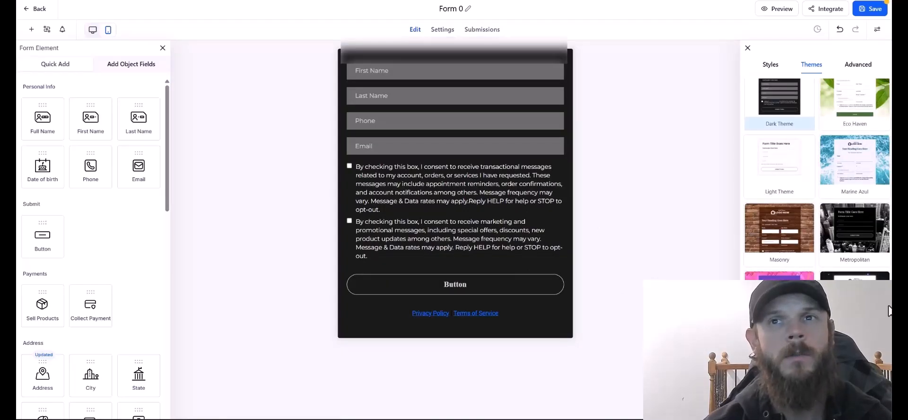
{"action": "scroll", "coordinate": [829, 297], "scroll_direction": "down", "scroll_amount": 3}
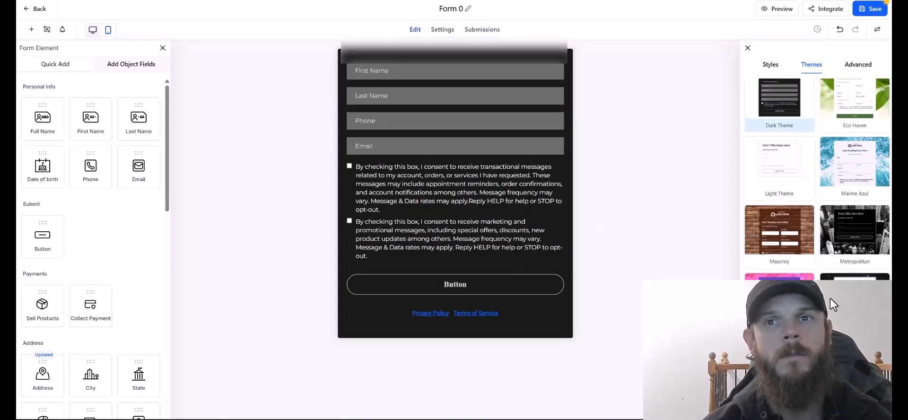
{"action": "left_click", "coordinate": [782, 309]}
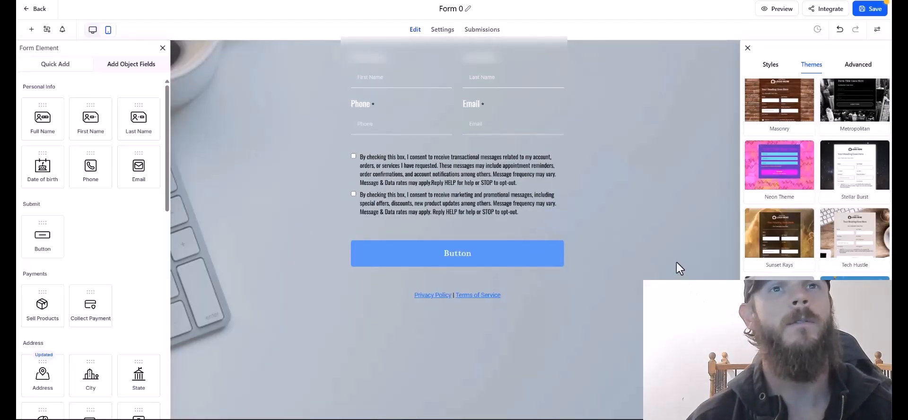
Make the form button dark navy and label it 'SUBMIT'.
{"action": "left_click", "coordinate": [770, 64]}
{"action": "left_click", "coordinate": [498, 277]}
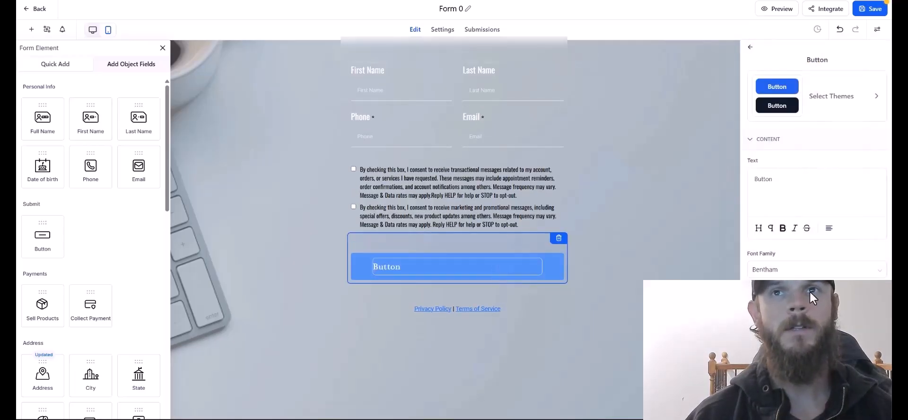
{"action": "scroll", "coordinate": [810, 291], "scroll_direction": "down", "scroll_amount": 3}
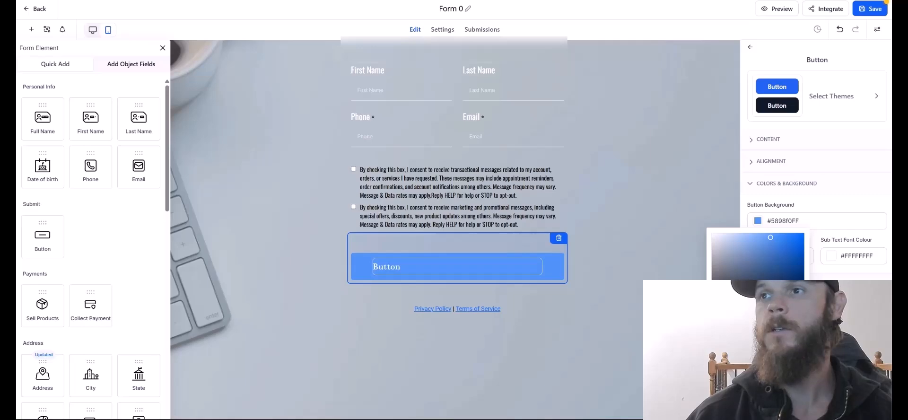
{"action": "left_click", "coordinate": [786, 263]}
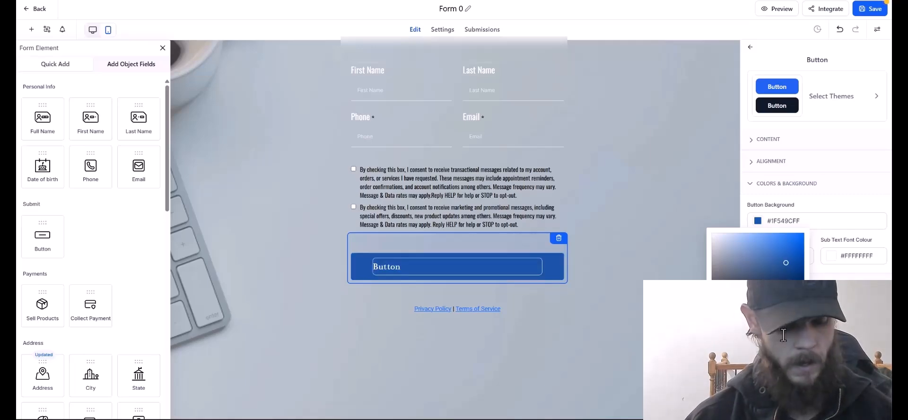
{"action": "left_click", "coordinate": [610, 264]}
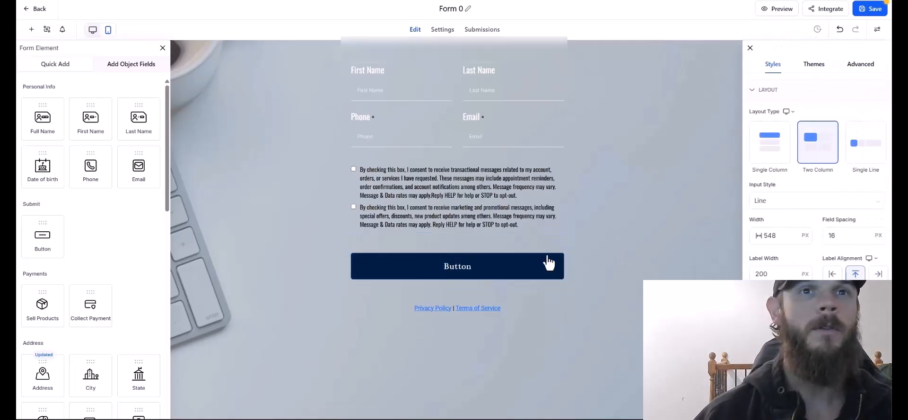
{"action": "left_click", "coordinate": [464, 274]}
{"action": "triple_click", "coordinate": [768, 189]}
{"action": "type", "text": "SUBMIT"}
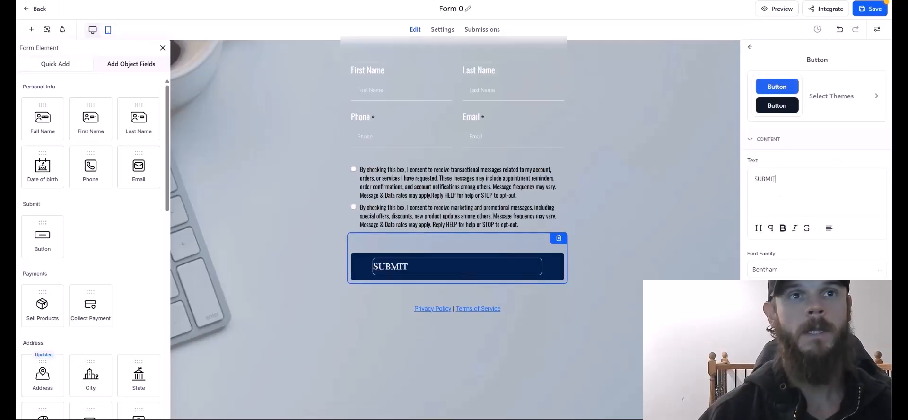
{"action": "left_click", "coordinate": [712, 163]}
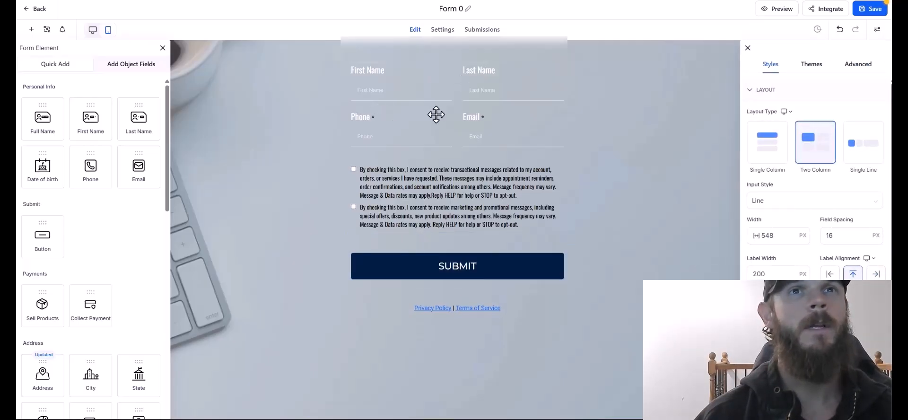
Save the form as 'Contractor Lead Form' and start another new form.
{"action": "left_click", "coordinate": [874, 8]}
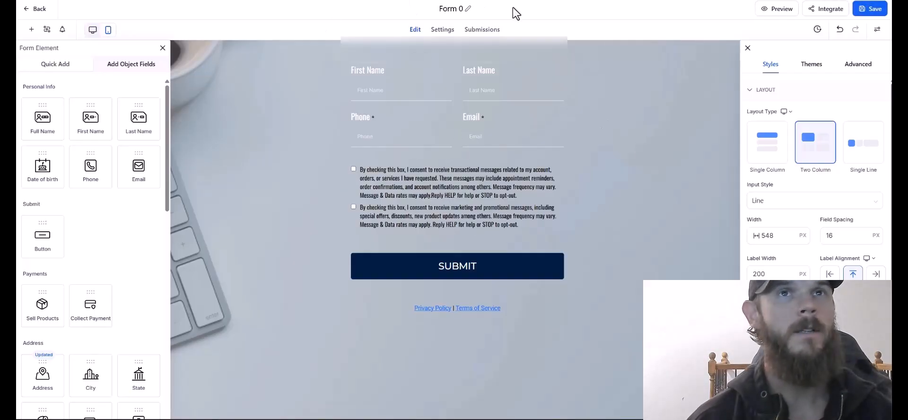
{"action": "left_click", "coordinate": [466, 9]}
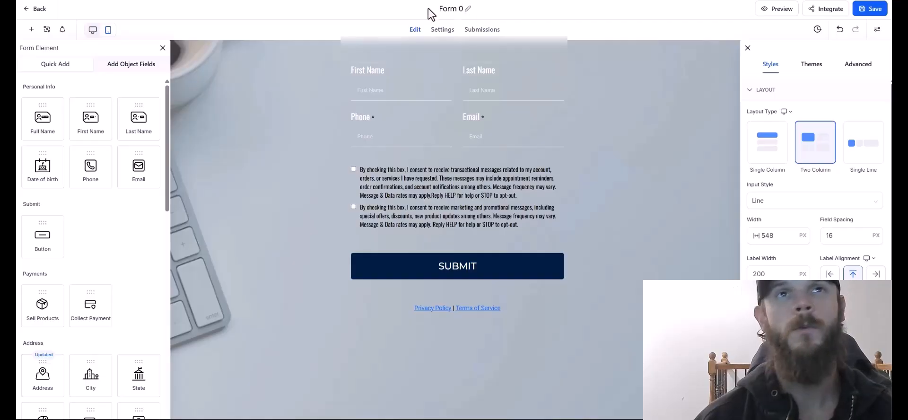
{"action": "key", "text": "Home"}
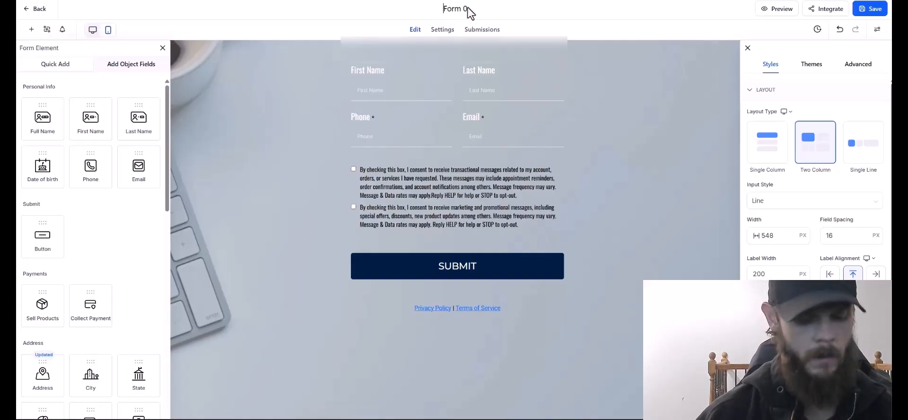
{"action": "type", "text": "Contrac"}
{"action": "key", "text": "ctrl+a"}
{"action": "type", "text": "Contractor Lead Form"}
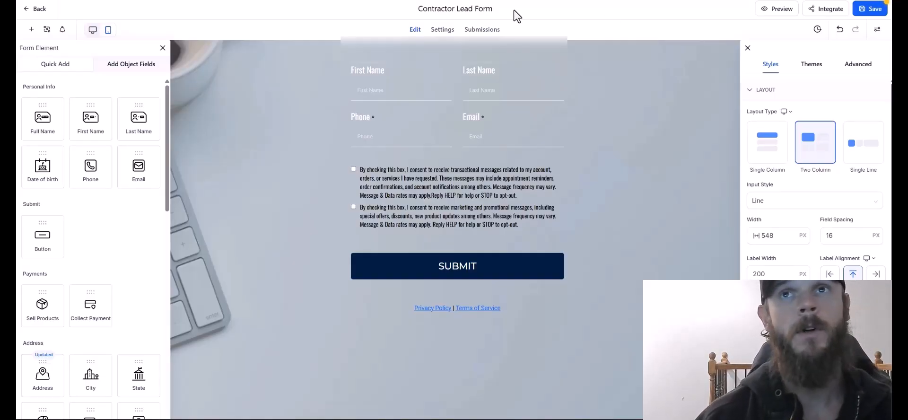
{"action": "left_click", "coordinate": [869, 12]}
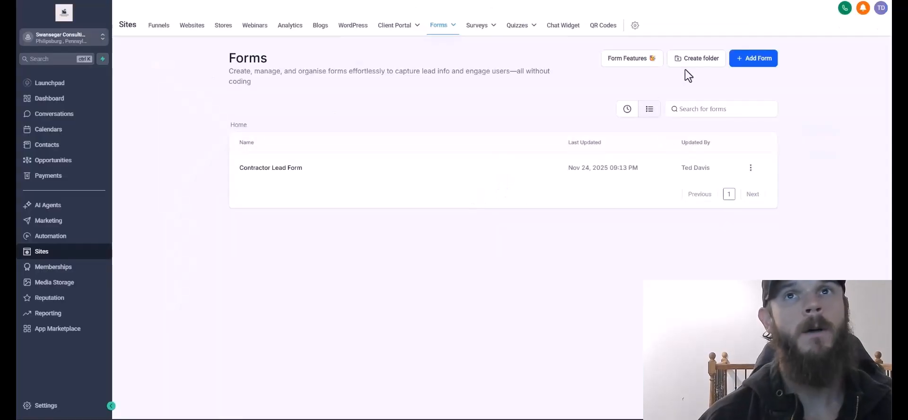
{"action": "left_click", "coordinate": [747, 57]}
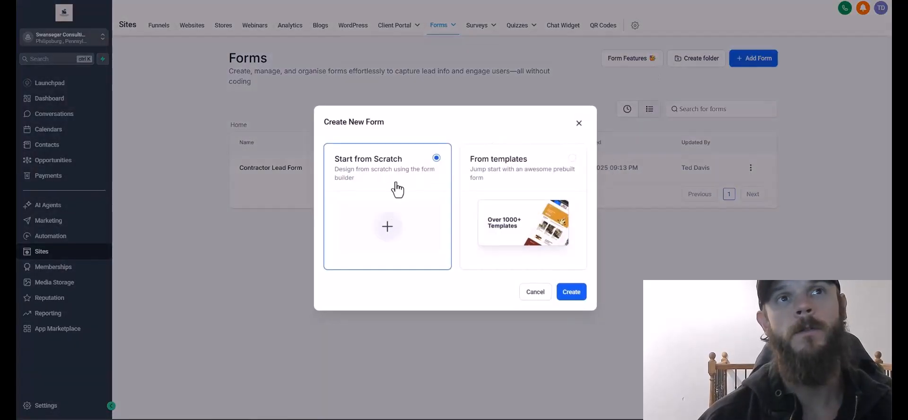
Search templates for 'roof' and use the Roofing Services Registration template.
{"action": "left_click", "coordinate": [501, 184]}
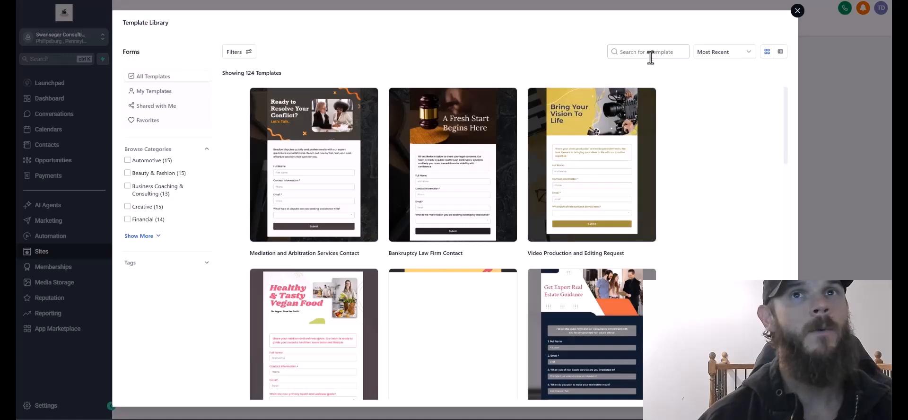
{"action": "left_click", "coordinate": [651, 56]}
{"action": "type", "text": "roof"}
{"action": "left_click", "coordinate": [312, 154]}
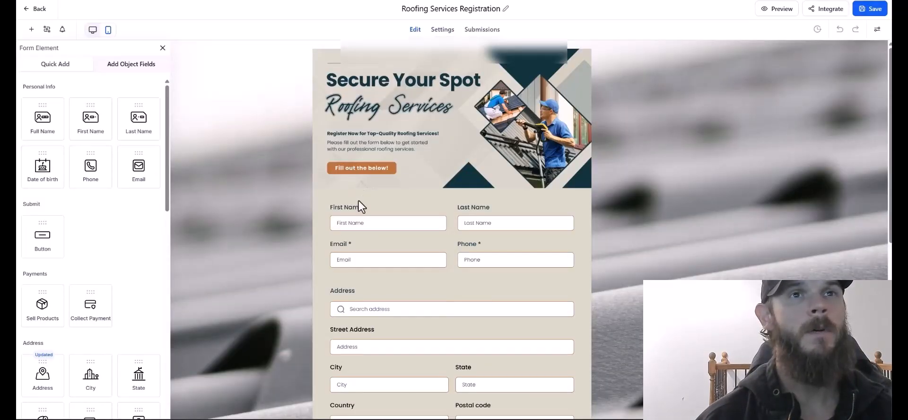
Review the Roofing Services Registration form, save it and close the editor.
{"action": "scroll", "coordinate": [421, 303], "scroll_direction": "down", "scroll_amount": 4}
{"action": "scroll", "coordinate": [422, 307], "scroll_direction": "down", "scroll_amount": 4}
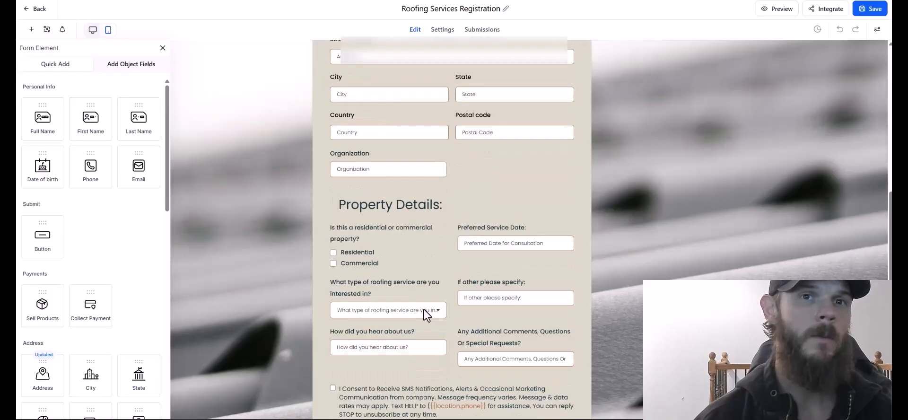
{"action": "scroll", "coordinate": [427, 322], "scroll_direction": "up", "scroll_amount": 1}
{"action": "scroll", "coordinate": [426, 321], "scroll_direction": "down", "scroll_amount": 2}
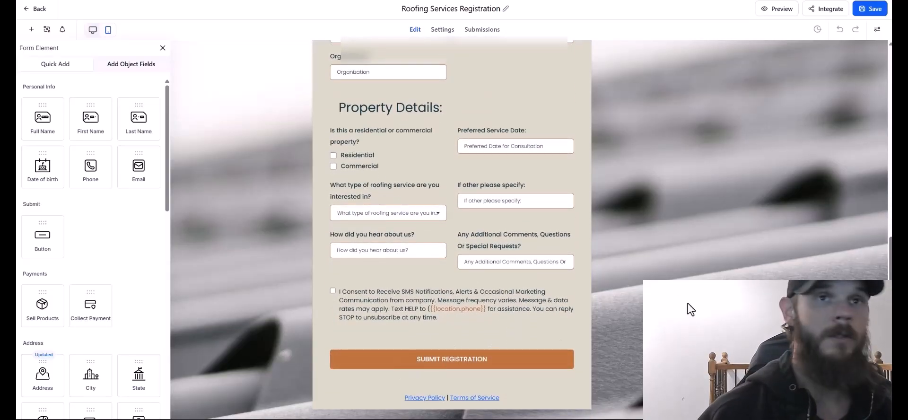
{"action": "scroll", "coordinate": [517, 156], "scroll_direction": "up", "scroll_amount": 6}
{"action": "scroll", "coordinate": [504, 183], "scroll_direction": "up", "scroll_amount": 3}
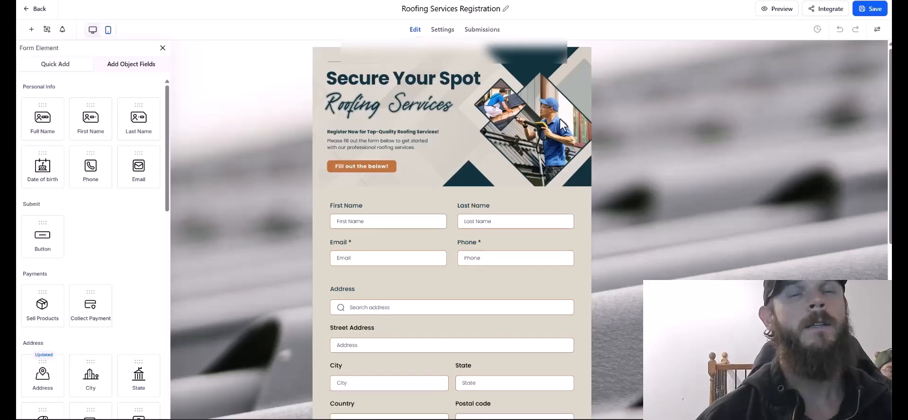
{"action": "scroll", "coordinate": [709, 94], "scroll_direction": "down", "scroll_amount": 1}
{"action": "left_click", "coordinate": [868, 15]}
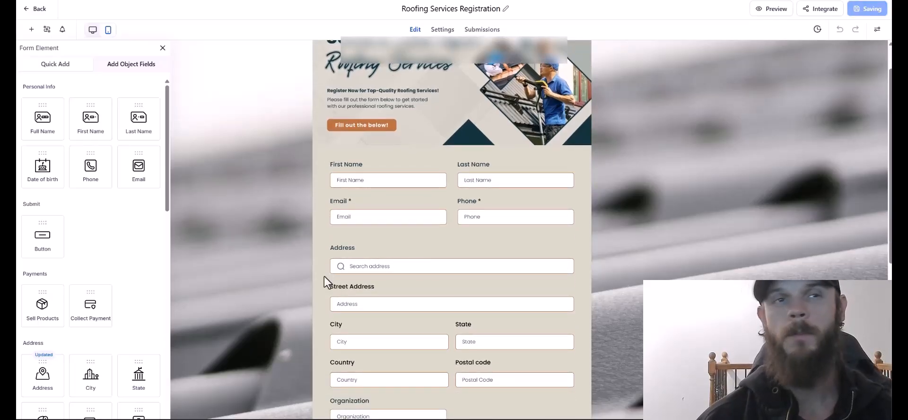
{"action": "left_click", "coordinate": [34, 8]}
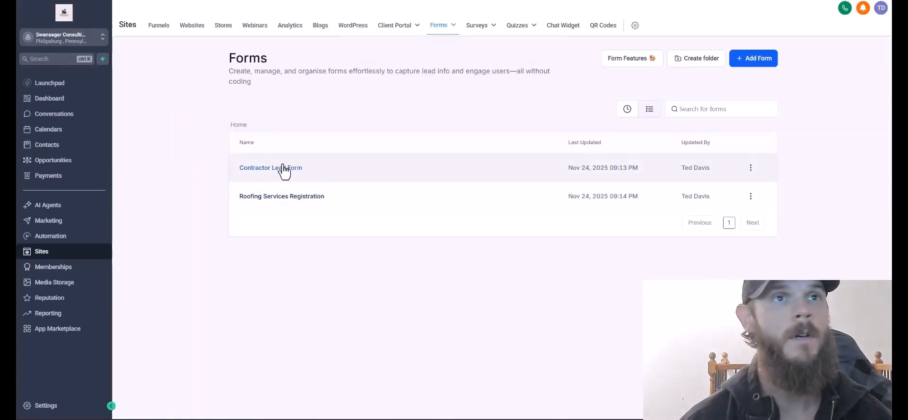
Leave the Forms list for the websites area.
{"action": "left_click", "coordinate": [191, 32]}
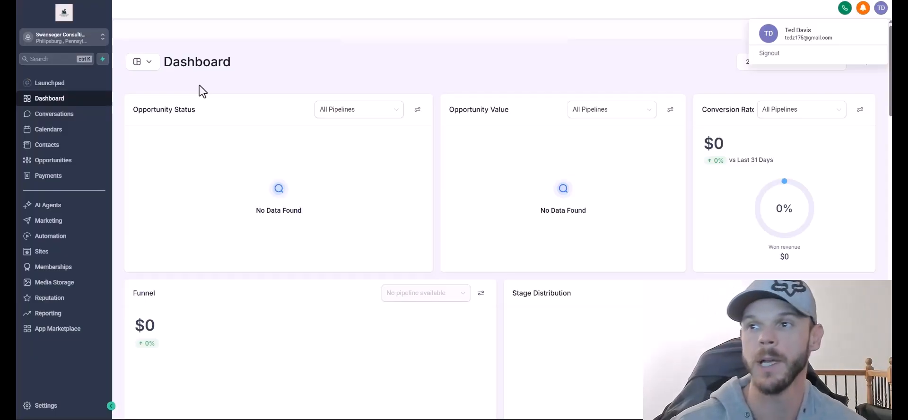
Go from the Dashboard to Sites and its Websites tab.
{"action": "left_click", "coordinate": [47, 257]}
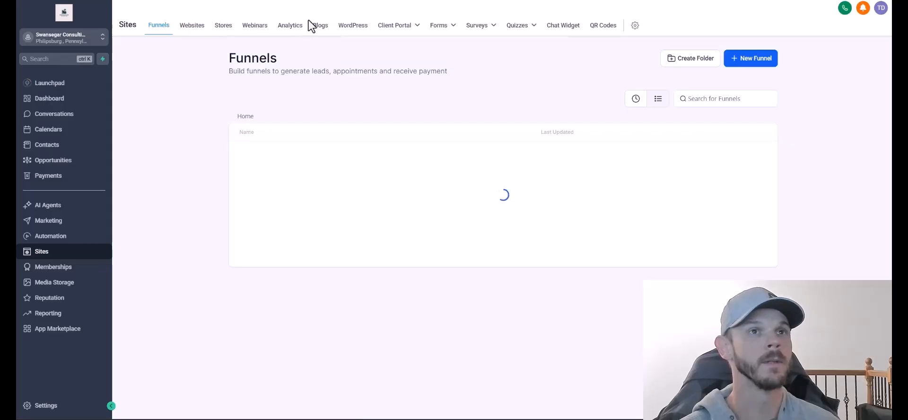
{"action": "left_click", "coordinate": [188, 23]}
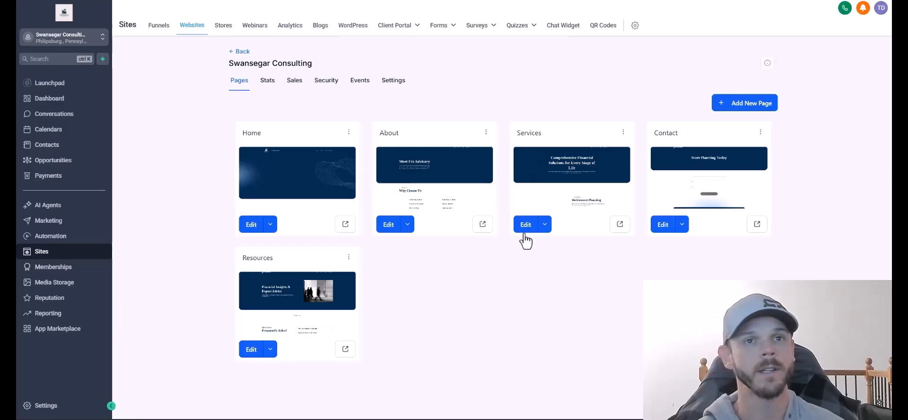
Rename the Services page to 'Contractor Business Growth' and change its path to start with 'contra'.
{"action": "left_click", "coordinate": [623, 133]}
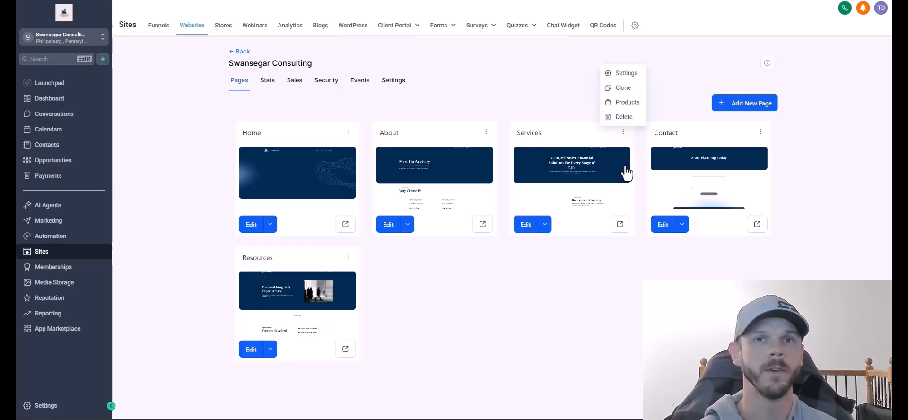
{"action": "left_click", "coordinate": [626, 73]}
{"action": "left_click", "coordinate": [383, 194]}
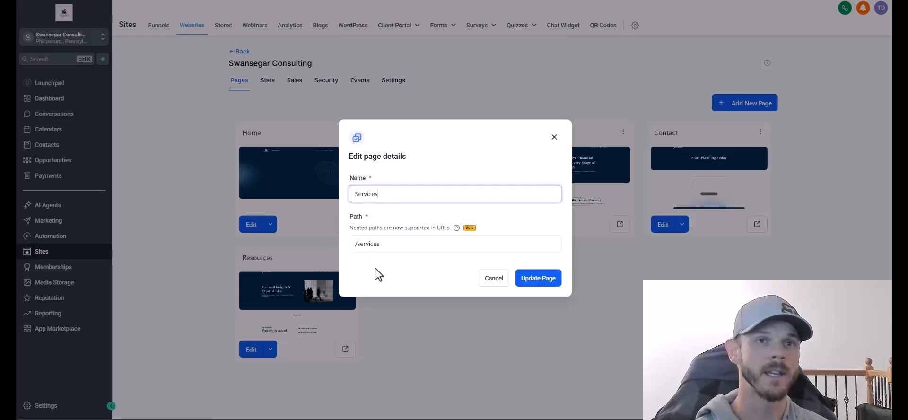
{"action": "double_click", "coordinate": [374, 245]}
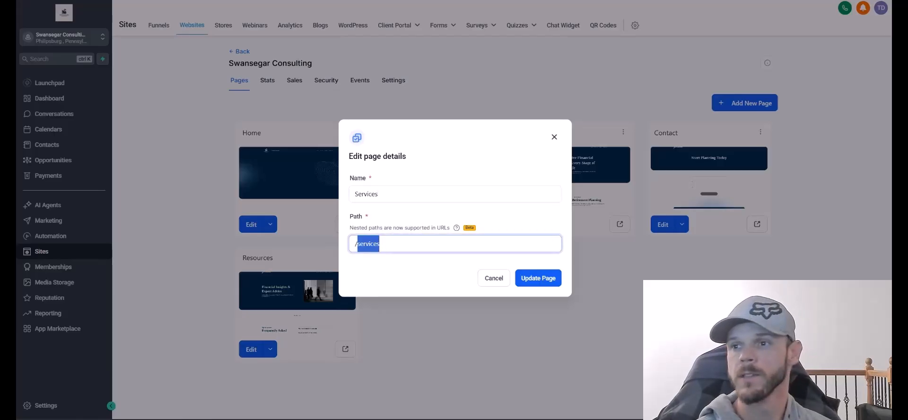
{"action": "type", "text": "contractor-business-growth"}
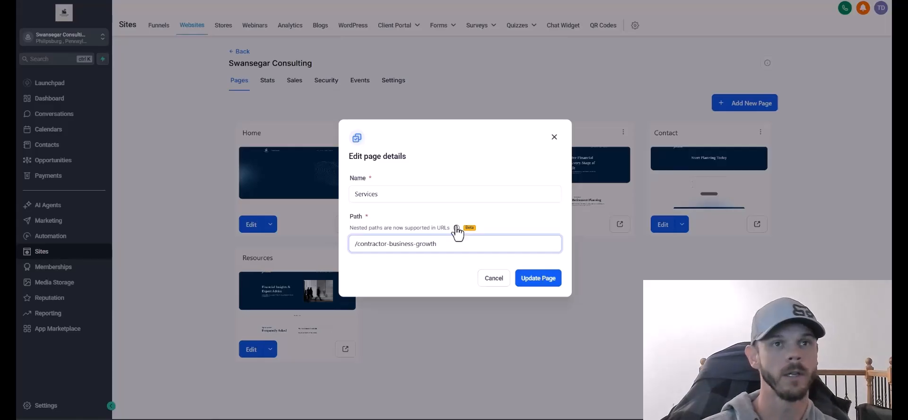
{"action": "left_click", "coordinate": [385, 192]}
{"action": "key", "text": "ctrl+a"}
{"action": "type", "text": "Contractor Business Growth"}
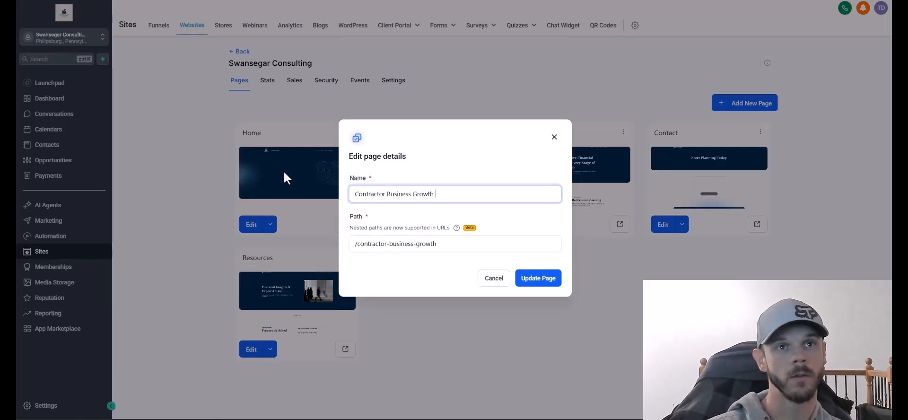
{"action": "left_click", "coordinate": [539, 278]}
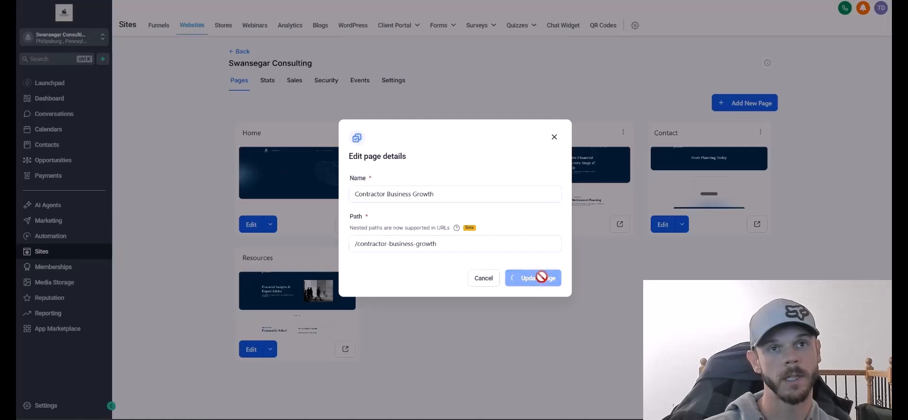
Rename the page to 'Contractors', clear its old path, save, and open it in the builder.
{"action": "left_click", "coordinate": [623, 131]}
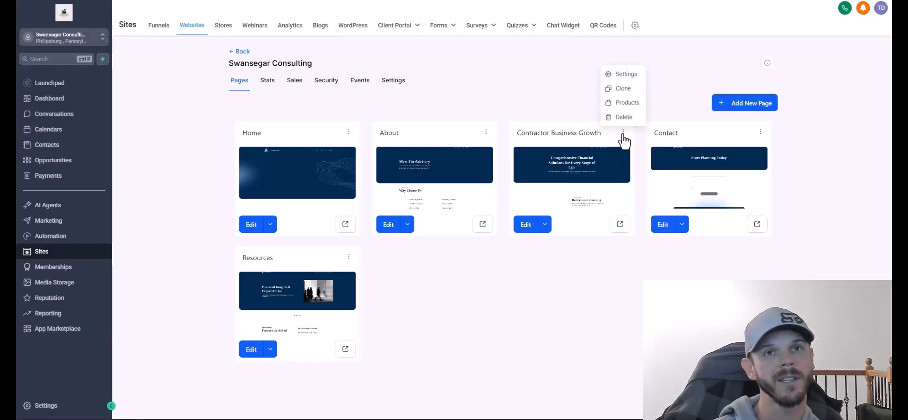
{"action": "left_click", "coordinate": [614, 74]}
{"action": "left_click_drag", "start_coordinate": [454, 243], "coordinate": [351, 243]}
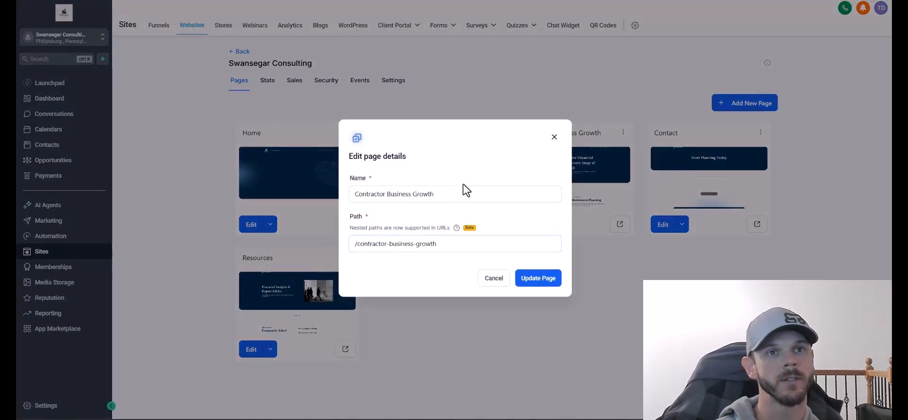
{"action": "left_click_drag", "start_coordinate": [464, 192], "coordinate": [308, 199]}
{"action": "type", "text": "Contractors"}
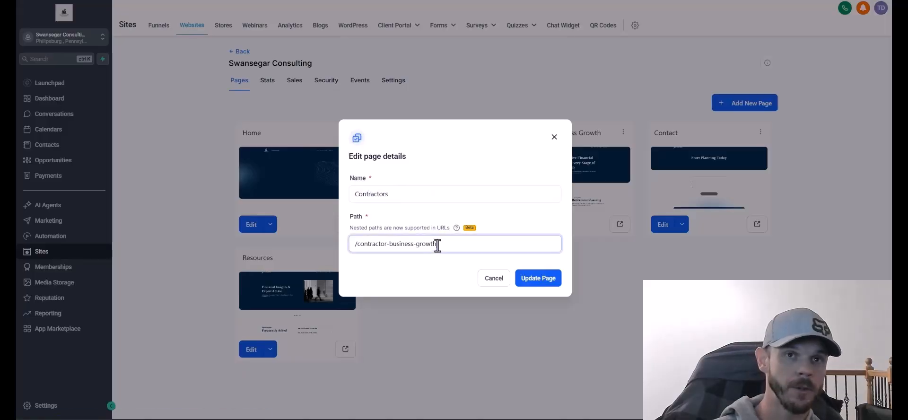
{"action": "left_click_drag", "start_coordinate": [436, 243], "coordinate": [360, 245]}
{"action": "key", "text": "BackSpace"}
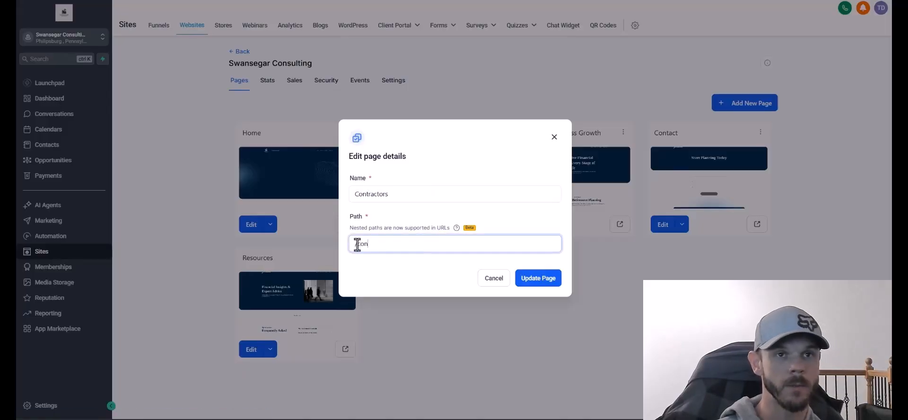
{"action": "left_click", "coordinate": [525, 278]}
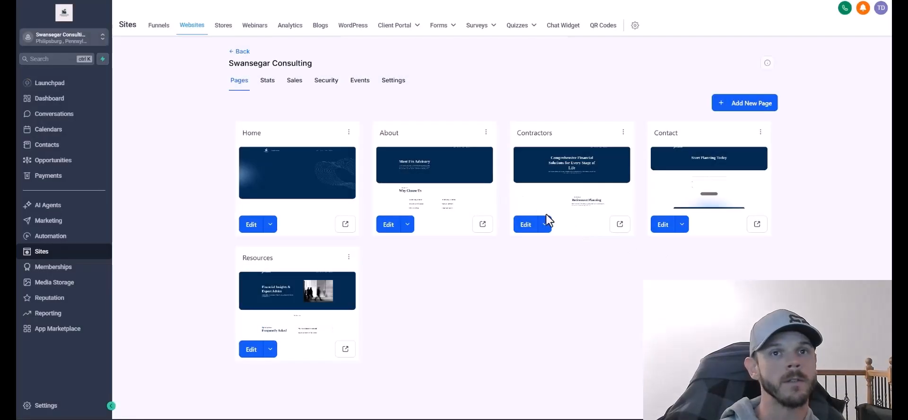
{"action": "left_click", "coordinate": [526, 225]}
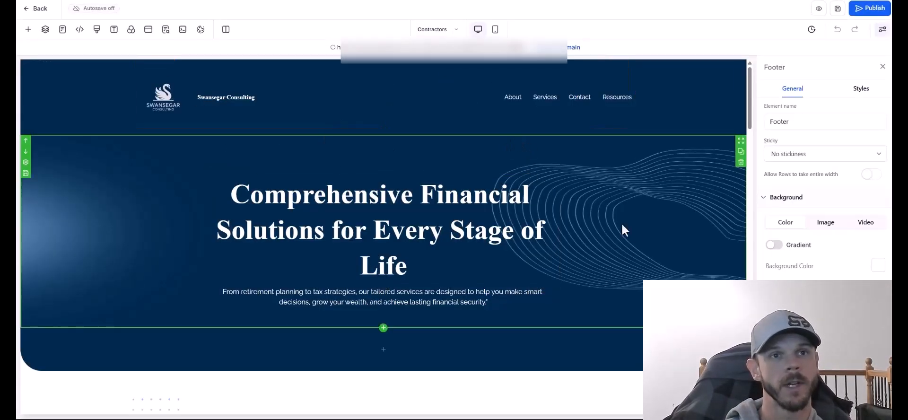
Replace the Contractors page's old Fin Advisory SEO title with the hero headline text.
{"action": "left_click", "coordinate": [631, 234]}
{"action": "scroll", "coordinate": [634, 237], "scroll_direction": "down", "scroll_amount": 2}
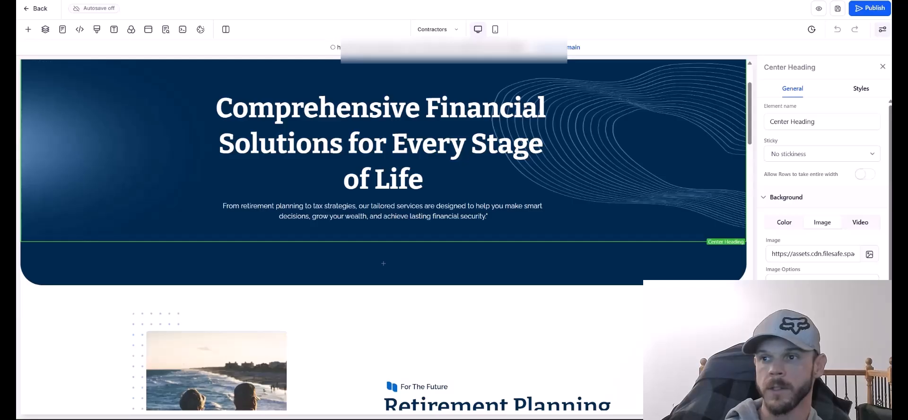
{"action": "left_click", "coordinate": [317, 177]}
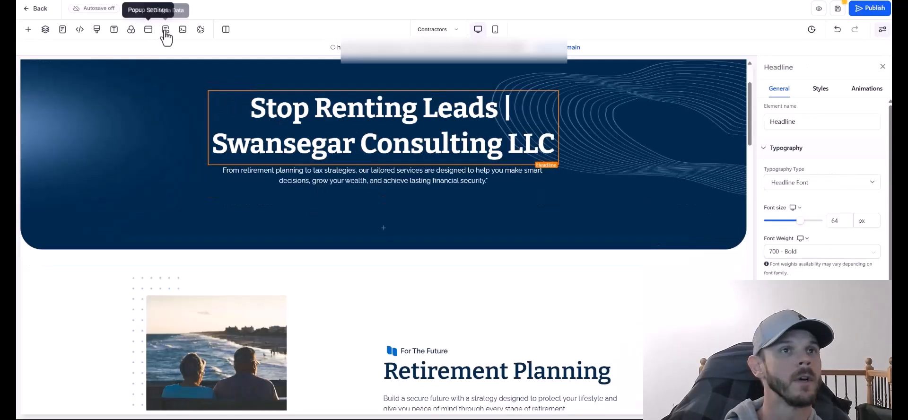
{"action": "left_click", "coordinate": [165, 30]}
{"action": "left_click", "coordinate": [35, 329]}
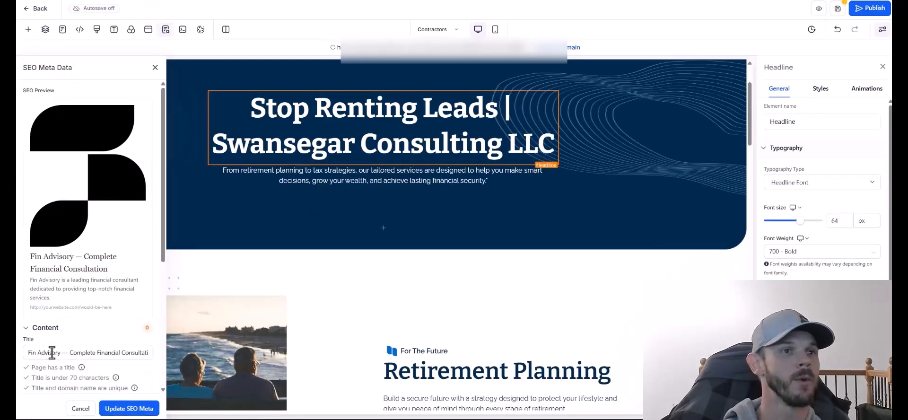
{"action": "left_click", "coordinate": [52, 352]}
{"action": "key", "text": "ctrl+a"}
{"action": "type", "text": "Stop Renting Leads | Swansegar Consulting LLC"}
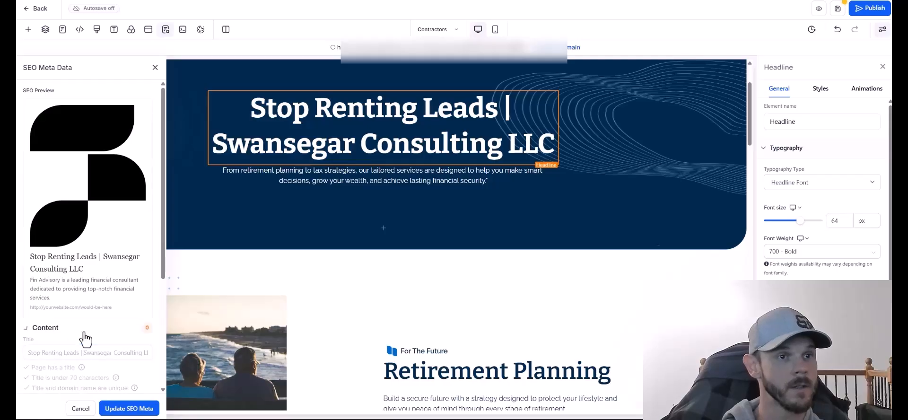
{"action": "left_click", "coordinate": [81, 331]}
Rewrite the SEO description about helping Central Pennsylvania contractors build lead generation systems they own.
{"action": "scroll", "coordinate": [83, 338], "scroll_direction": "down", "scroll_amount": 2}
{"action": "left_click", "coordinate": [69, 282]}
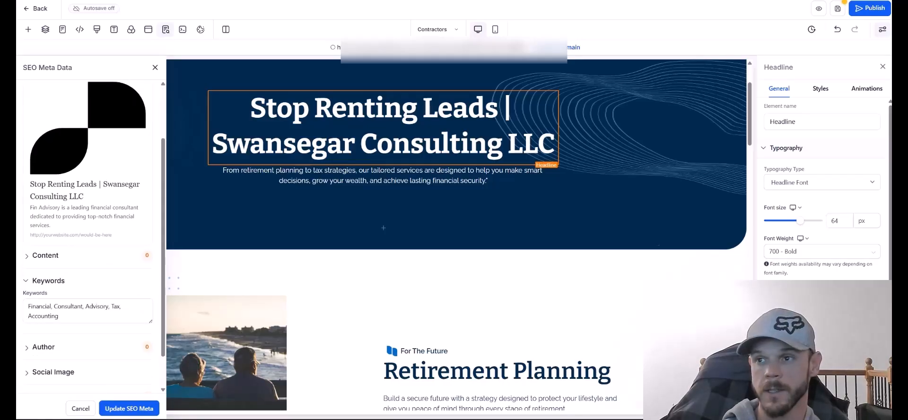
{"action": "scroll", "coordinate": [42, 266], "scroll_direction": "down", "scroll_amount": 1}
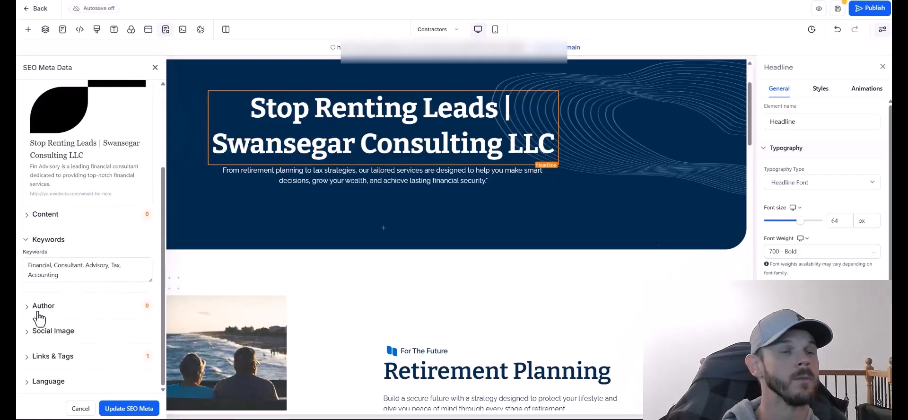
{"action": "left_click", "coordinate": [52, 273]}
{"action": "left_click", "coordinate": [42, 220]}
{"action": "left_click", "coordinate": [62, 326]}
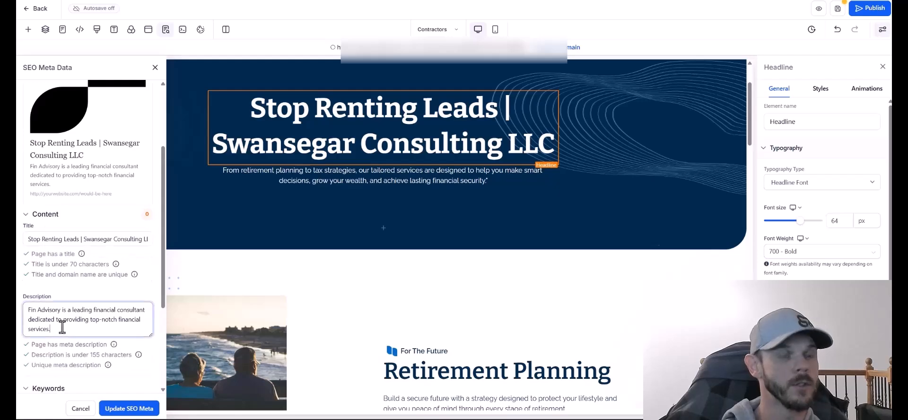
{"action": "key", "text": "ctrl+a"}
{"action": "key", "text": "BackSpace"}
{"action": "type", "text": "H"}
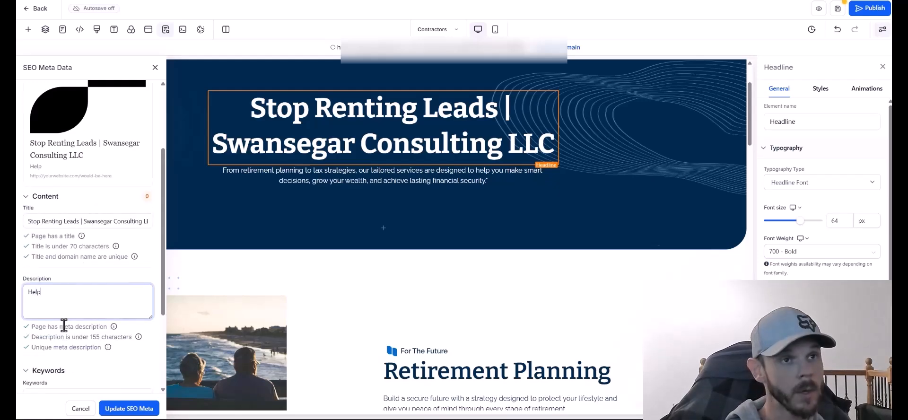
{"action": "type", "text": "elp contractors in Cent"}
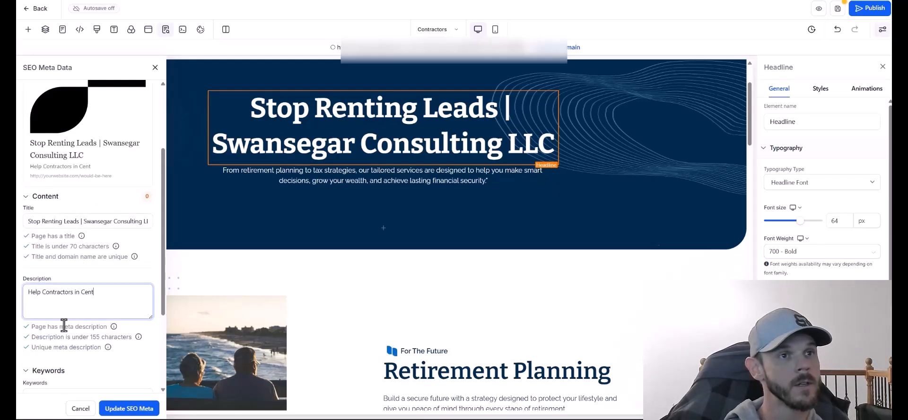
{"action": "type", "text": "ral Pennsylvania build lead gener"}
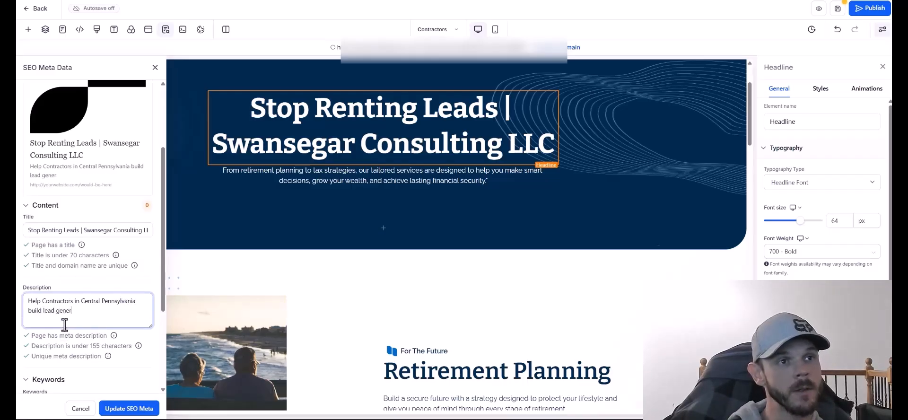
{"action": "type", "text": "ation systems they own. No more paying third parties for rented leads."}
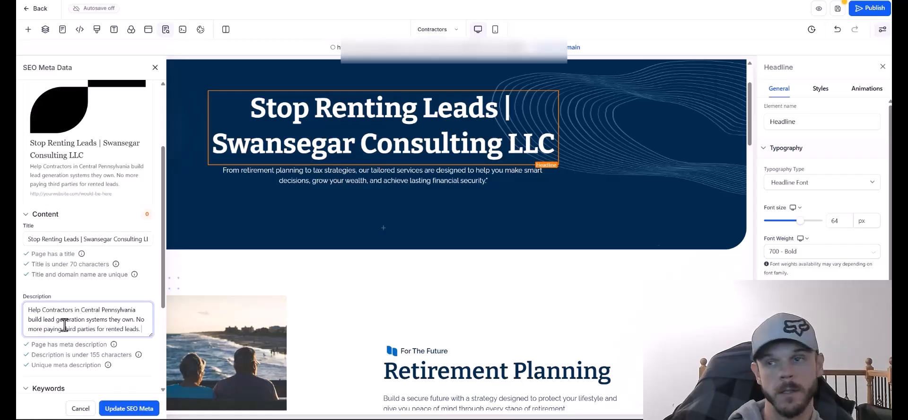
{"action": "double_click", "coordinate": [120, 329]}
{"action": "type", "text": "sha"}
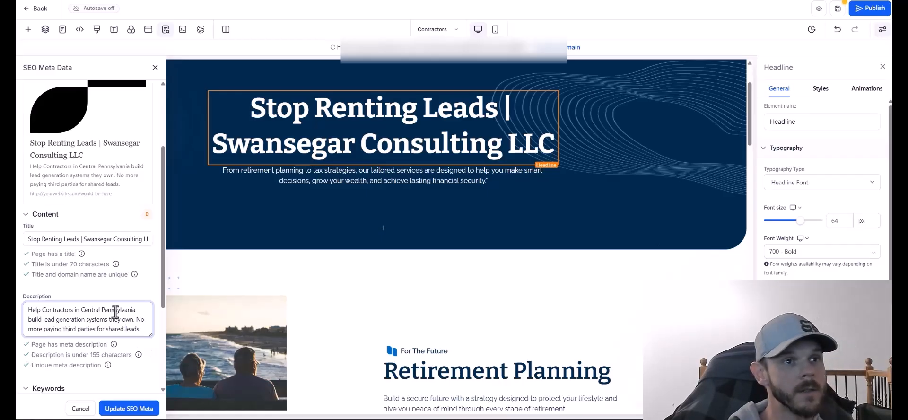
Replace the old SEO keywords with contractor marketing keywords.
{"action": "scroll", "coordinate": [115, 312], "scroll_direction": "down", "scroll_amount": 3}
{"action": "left_click", "coordinate": [57, 264]}
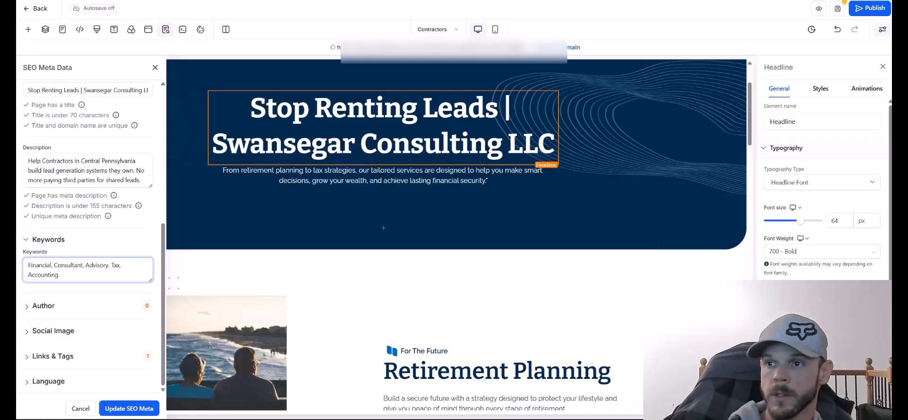
{"action": "triple_click", "coordinate": [74, 269]}
{"action": "type", "text": "notractor marketing"}
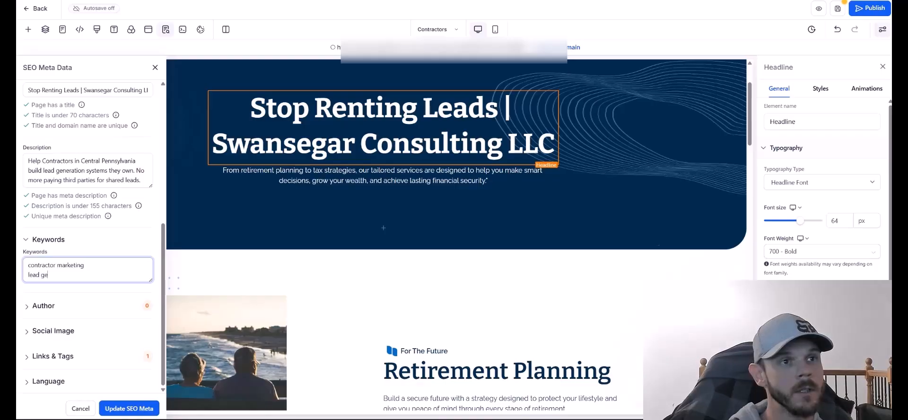
{"action": "type", "text": "on"}
{"action": "key", "text": "Return"}
{"action": "type", "text": "centra"}
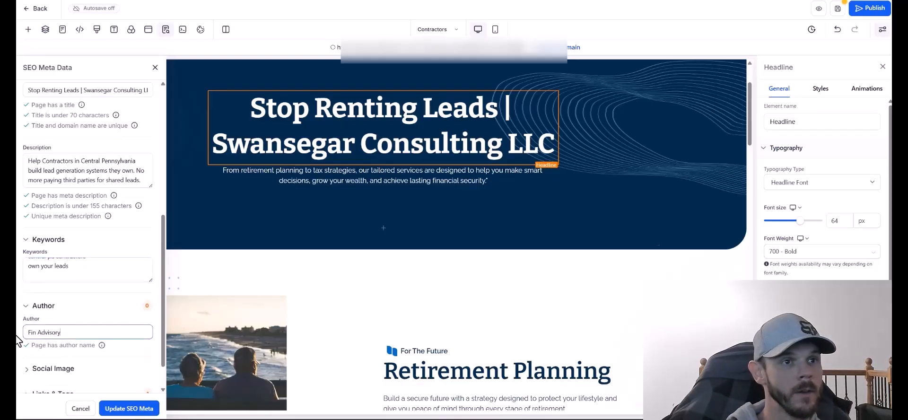
Set the SEO Author field to the consultant's full name.
{"action": "triple_click", "coordinate": [75, 331]}
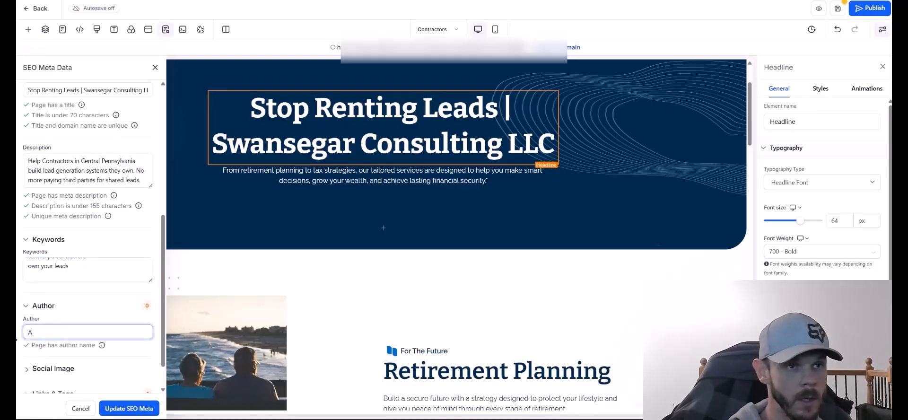
{"action": "scroll", "coordinate": [76, 291], "scroll_direction": "down", "scroll_amount": 1}
{"action": "left_click", "coordinate": [71, 308]}
{"action": "left_click", "coordinate": [52, 357]}
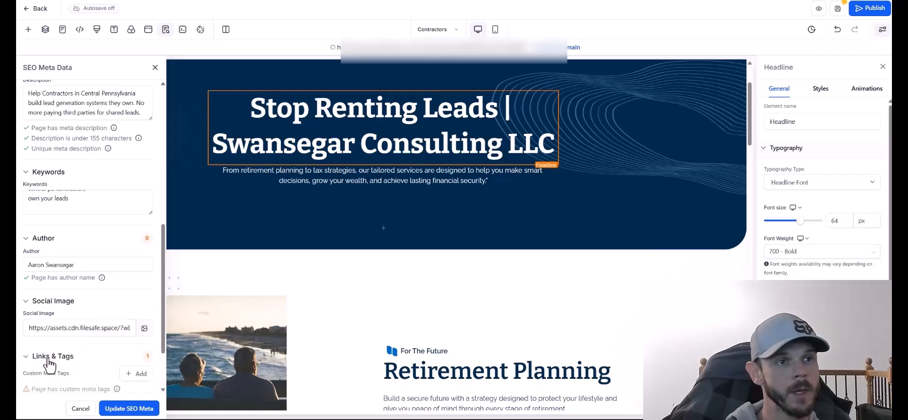
{"action": "scroll", "coordinate": [49, 372], "scroll_direction": "down", "scroll_amount": 1}
Add a canonical link pointing to the site's /contractors page.
{"action": "left_click", "coordinate": [140, 300]}
{"action": "left_click", "coordinate": [490, 244]}
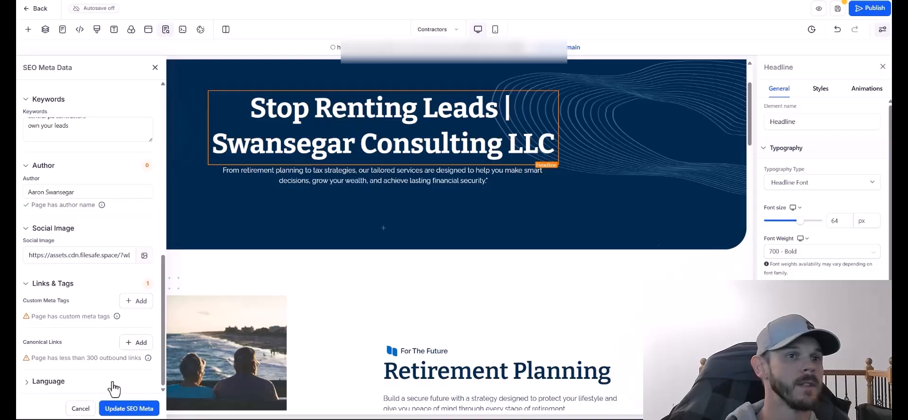
{"action": "left_click", "coordinate": [136, 343]}
{"action": "left_click", "coordinate": [523, 181]}
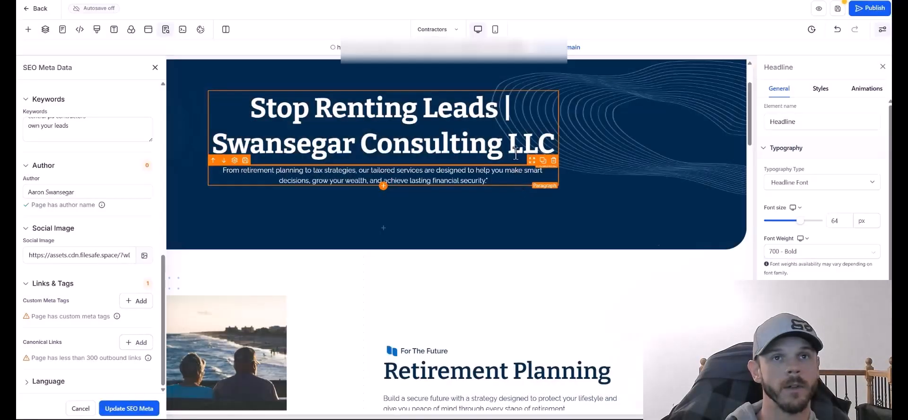
{"action": "left_click", "coordinate": [137, 342]}
{"action": "left_click", "coordinate": [471, 210]}
{"action": "type", "text": "https"}
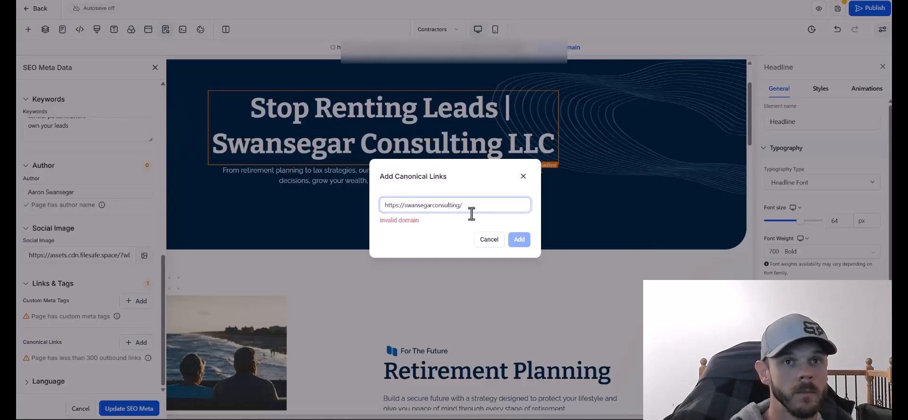
{"action": "type", "text": "://swansegarconsulting.c"}
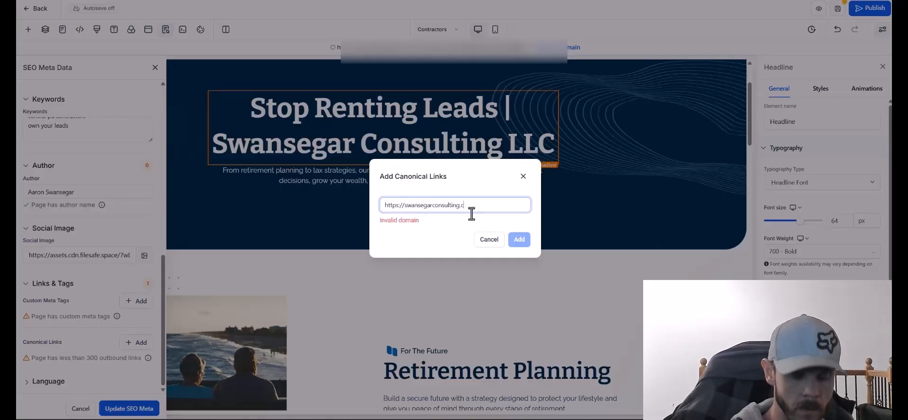
{"action": "type", "text": "om/contractors"}
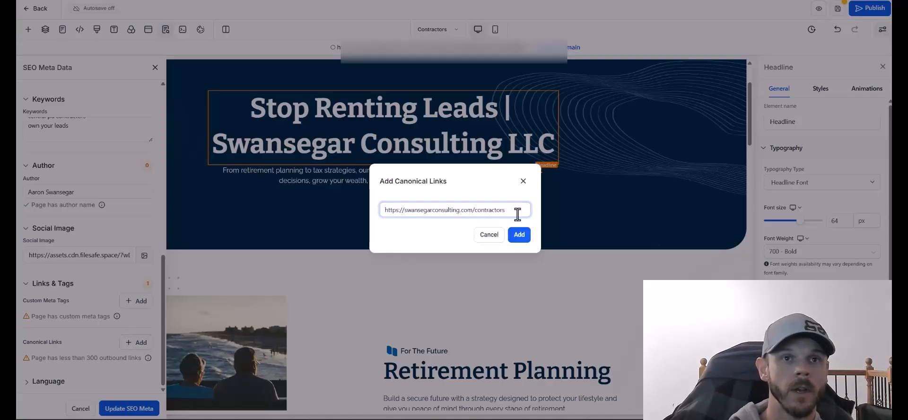
{"action": "left_click", "coordinate": [520, 236]}
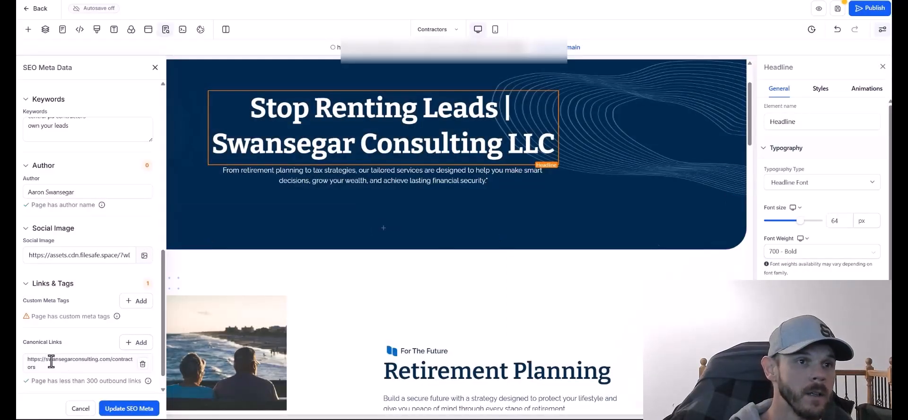
Add a custom meta tag named robots with content 'index, follow'.
{"action": "scroll", "coordinate": [68, 128], "scroll_direction": "up", "scroll_amount": 3}
{"action": "left_click", "coordinate": [136, 300]}
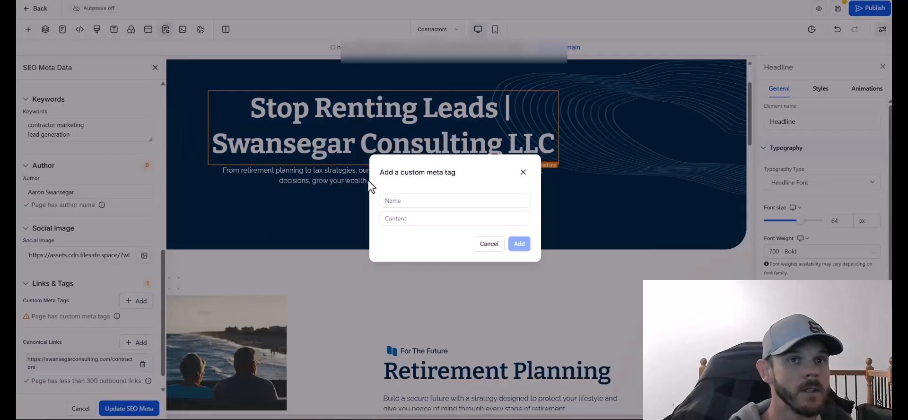
{"action": "left_click", "coordinate": [443, 201]}
{"action": "type", "text": "robots"}
{"action": "key", "text": "Tab"}
{"action": "type", "text": "index"}
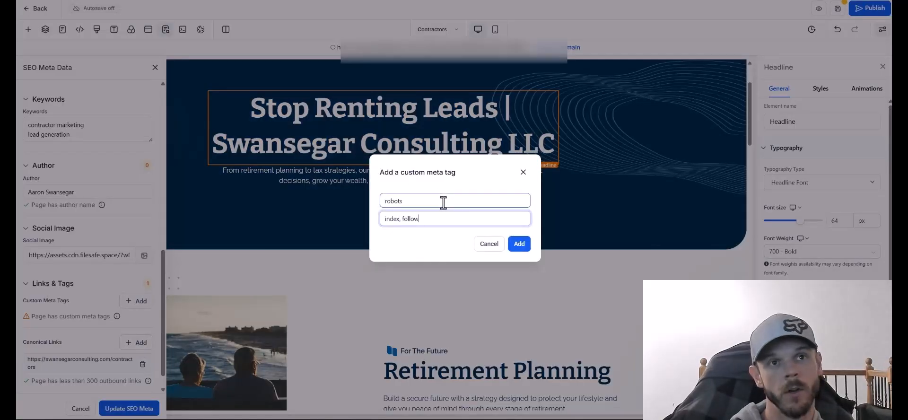
{"action": "type", "text": ", follow"}
{"action": "left_click", "coordinate": [519, 244]}
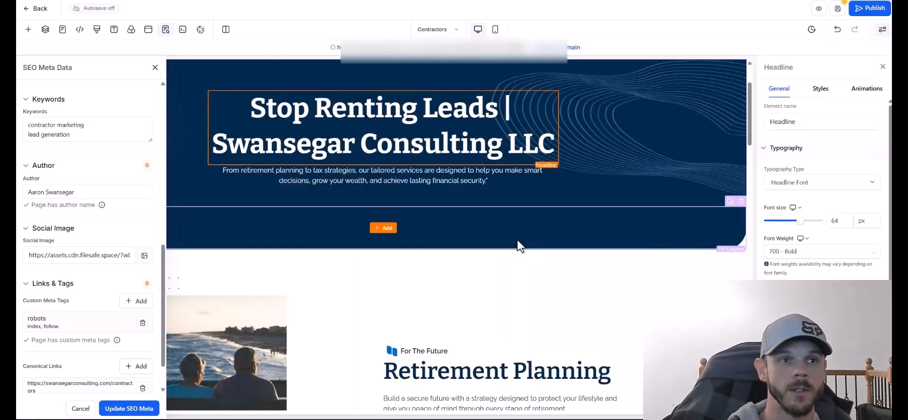
Choose a social image for the page from Media Storage.
{"action": "scroll", "coordinate": [163, 199], "scroll_direction": "up", "scroll_amount": 1}
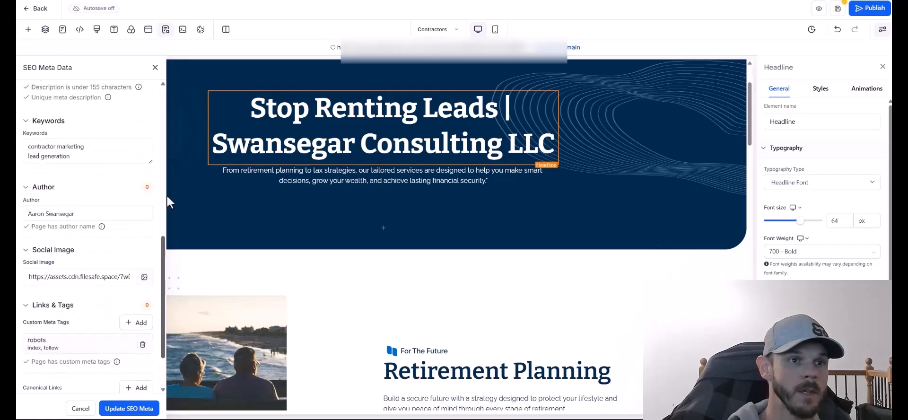
{"action": "scroll", "coordinate": [126, 381], "scroll_direction": "up", "scroll_amount": 10}
{"action": "scroll", "coordinate": [123, 231], "scroll_direction": "down", "scroll_amount": 11}
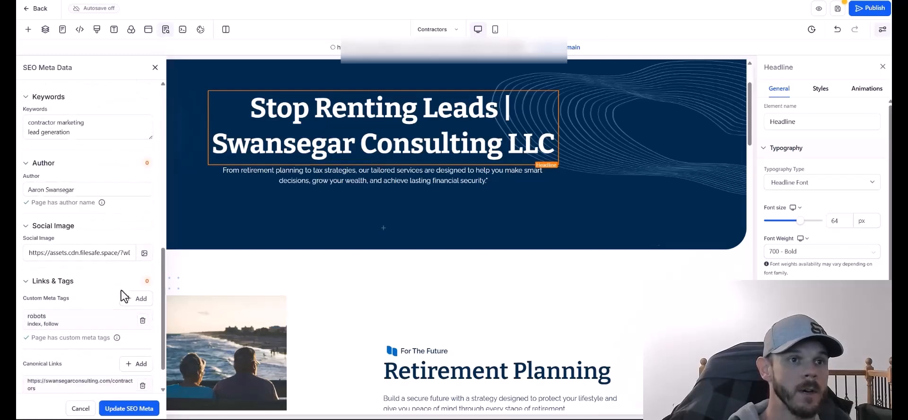
{"action": "scroll", "coordinate": [124, 283], "scroll_direction": "down", "scroll_amount": 2}
{"action": "left_click", "coordinate": [144, 211]}
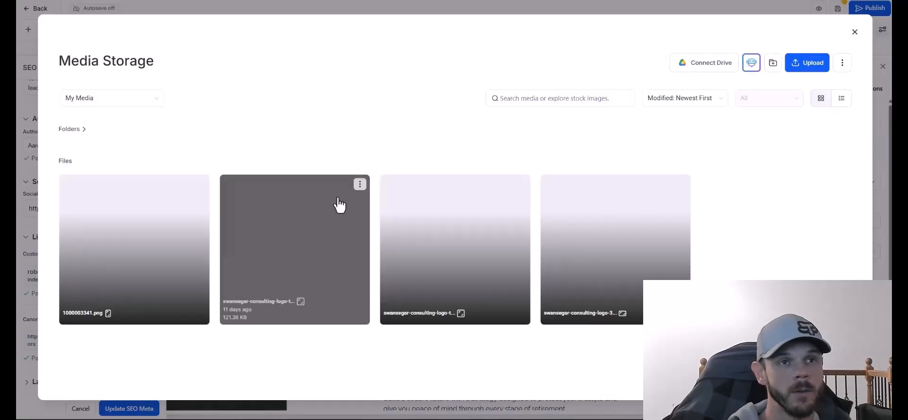
{"action": "left_click", "coordinate": [474, 243]}
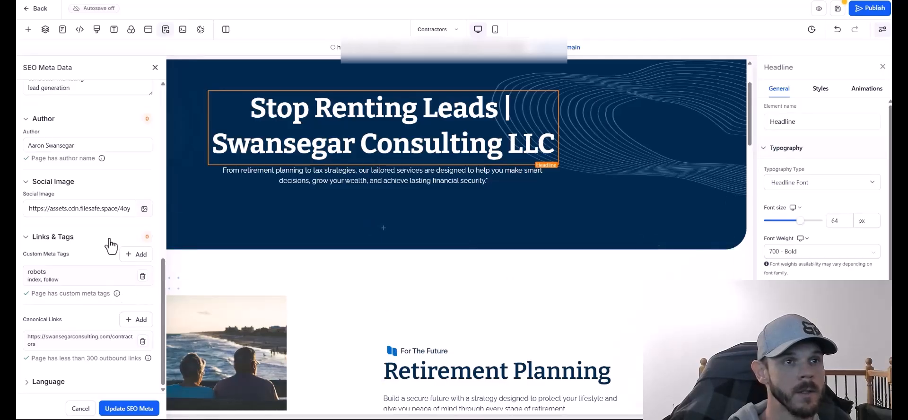
{"action": "left_click", "coordinate": [141, 211]}
{"action": "left_click", "coordinate": [439, 239]}
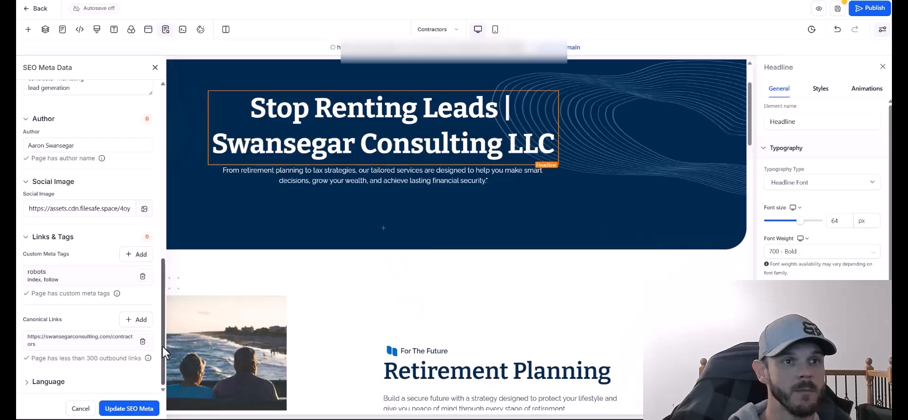
Change the hero headline to 'Stop Renting Leads. Start Owning Your Pipeline.' on two lines at 56 px.
{"action": "left_click", "coordinate": [137, 408]}
{"action": "scroll", "coordinate": [672, 129], "scroll_direction": "up", "scroll_amount": 2}
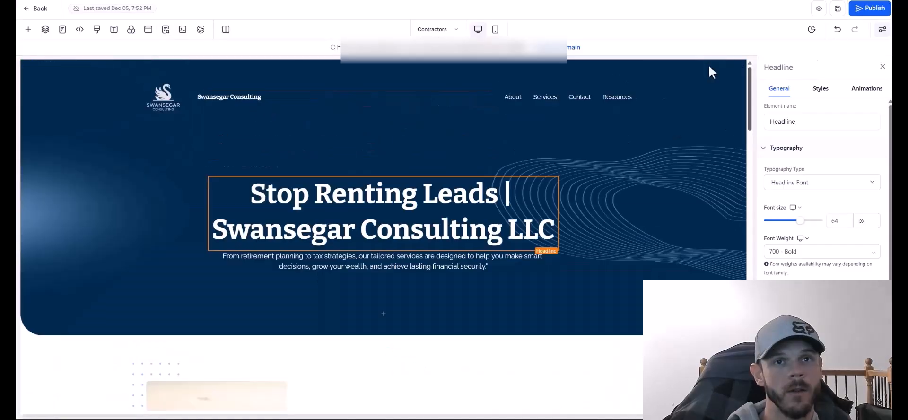
{"action": "scroll", "coordinate": [711, 217], "scroll_direction": "down", "scroll_amount": 20}
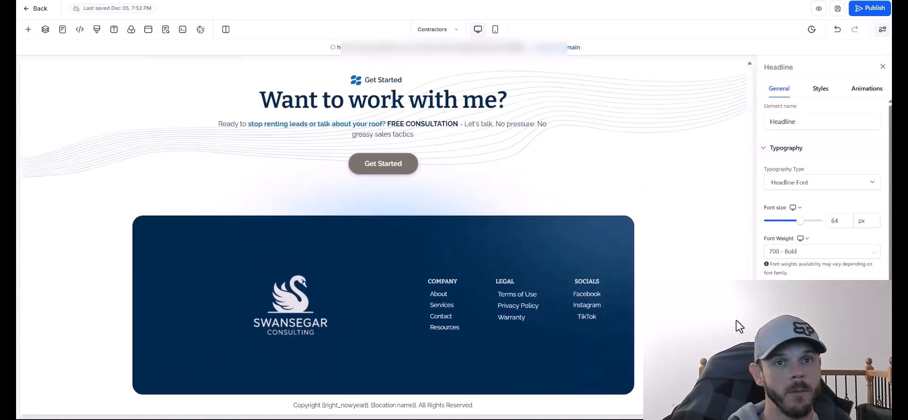
{"action": "scroll", "coordinate": [736, 321], "scroll_direction": "up", "scroll_amount": 20}
{"action": "scroll", "coordinate": [430, 265], "scroll_direction": "down", "scroll_amount": 1}
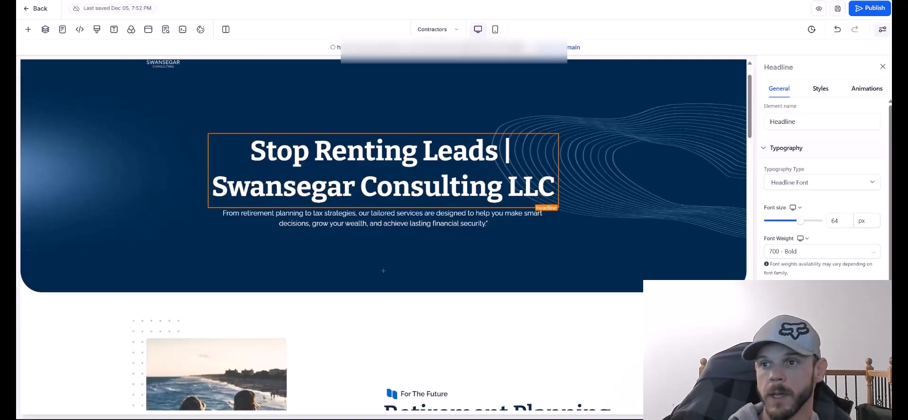
{"action": "left_click", "coordinate": [399, 169]}
{"action": "key", "text": "ctrl+a"}
{"action": "type", "text": "Stop Renting Leads. Start Owning Your Pipeline."}
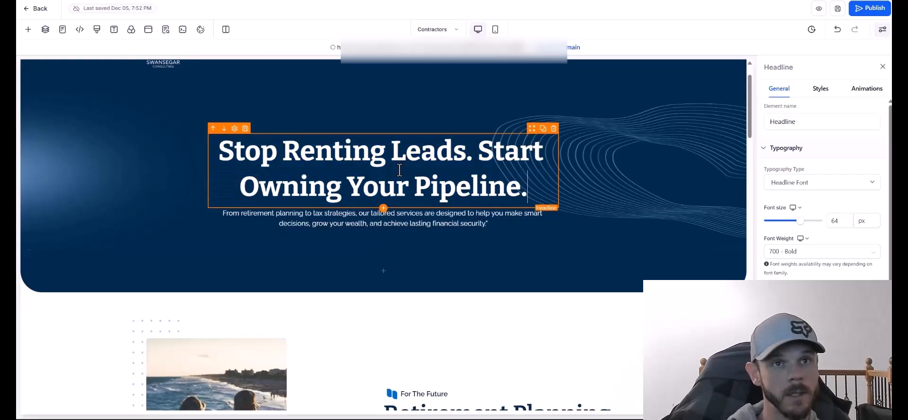
{"action": "left_click", "coordinate": [478, 151]}
{"action": "key", "text": "Return"}
{"action": "left_click_drag", "start_coordinate": [799, 221], "coordinate": [796, 222]}
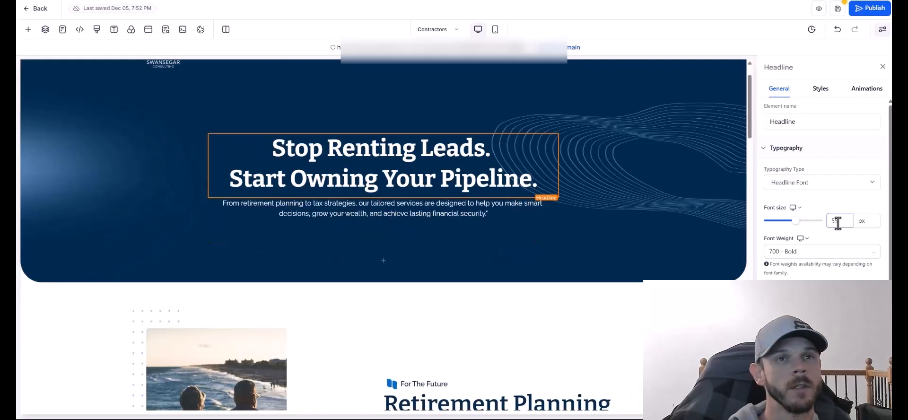
{"action": "left_click", "coordinate": [677, 64]}
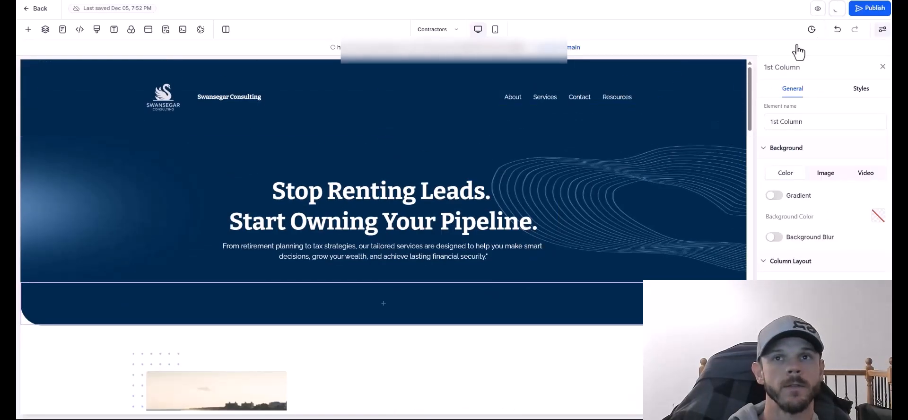
Paste the contractor-focused subtext under the headline and enlarge it to 22 px.
{"action": "left_click", "coordinate": [387, 252]}
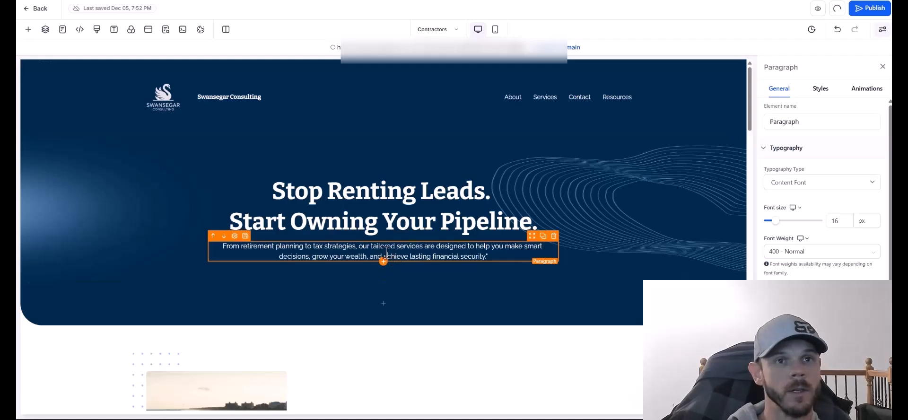
{"action": "key", "text": "ctrl+a"}
{"action": "type", "text": "Most contractors waste thousands on HomeAdvisor, Angi, and Thumbtack – paying for the same leads their competitors get. There's a better way."}
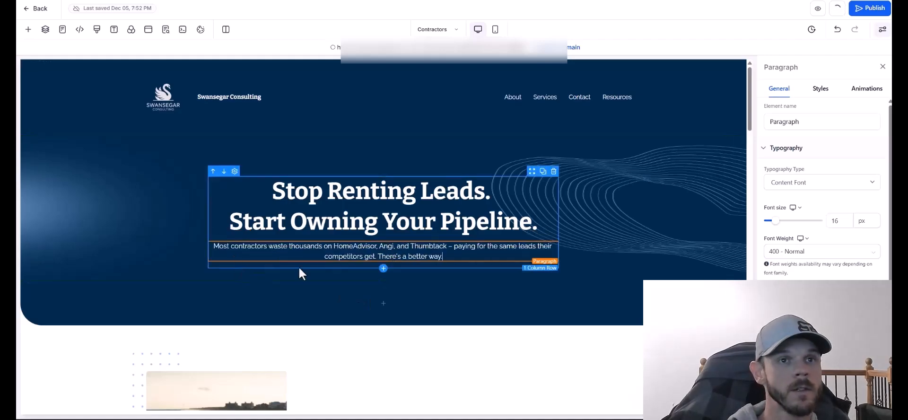
{"action": "left_click_drag", "start_coordinate": [775, 220], "coordinate": [778, 224]}
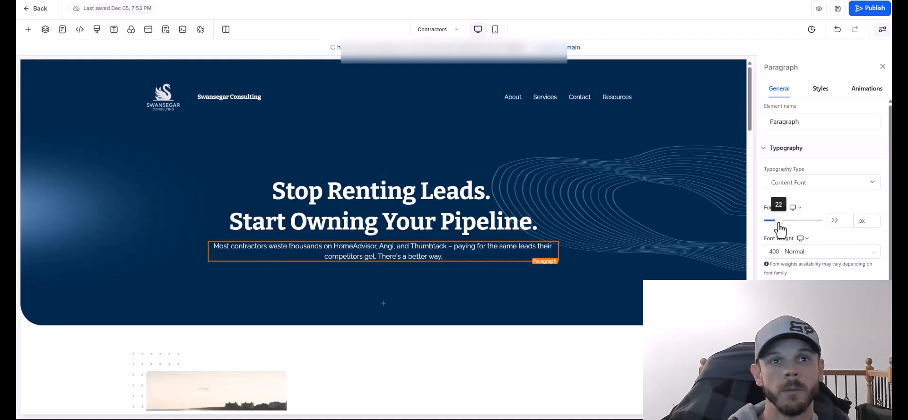
{"action": "left_click", "coordinate": [701, 136]}
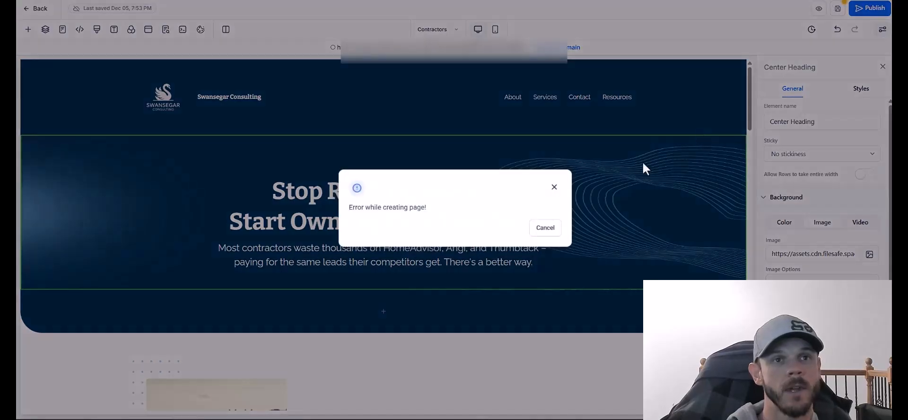
{"action": "left_click", "coordinate": [554, 187]}
Add a button labelled 'Book Call' below the hero text.
{"action": "left_click", "coordinate": [624, 315]}
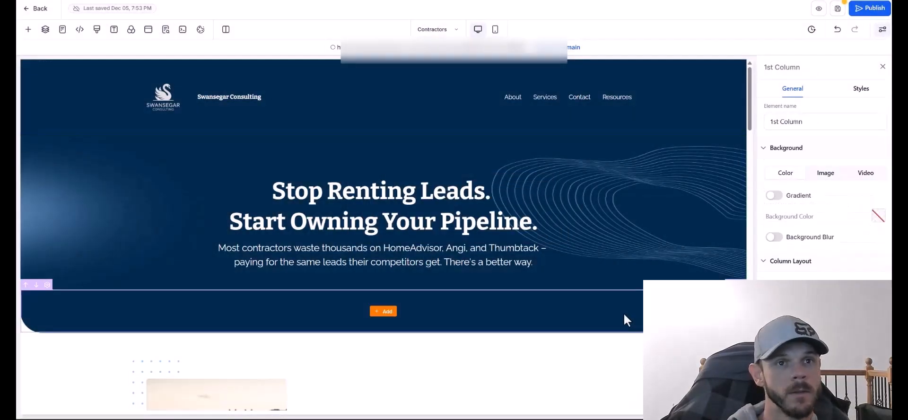
{"action": "scroll", "coordinate": [624, 316], "scroll_direction": "down", "scroll_amount": 2}
{"action": "scroll", "coordinate": [561, 219], "scroll_direction": "up", "scroll_amount": 2}
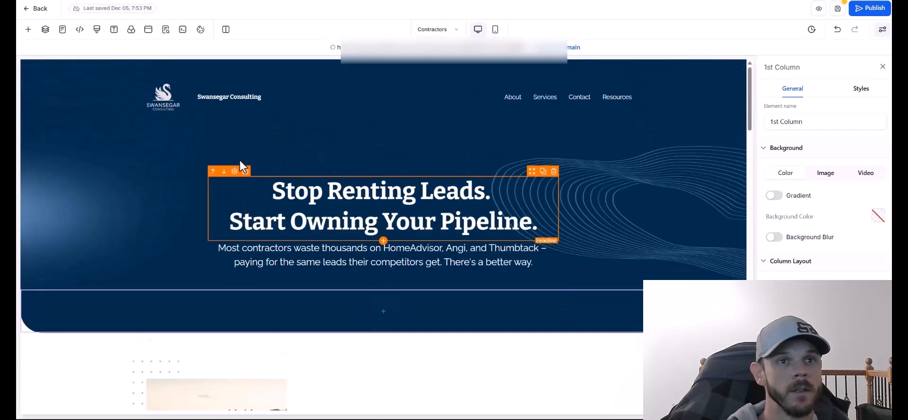
{"action": "left_click", "coordinate": [384, 311]}
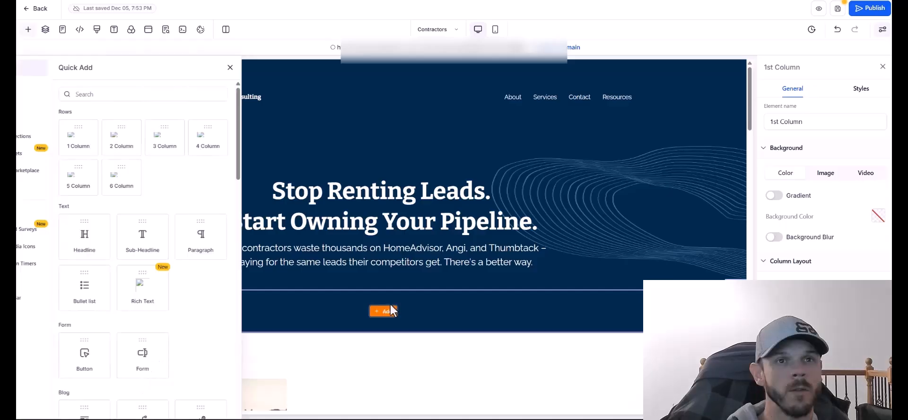
{"action": "type", "text": "button"}
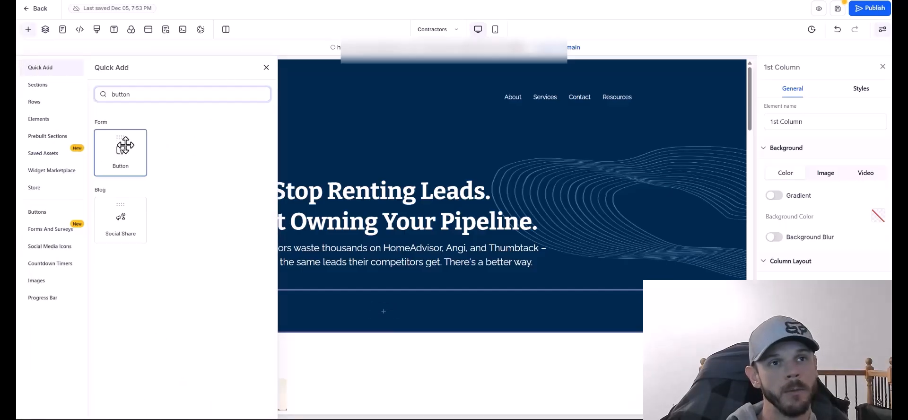
{"action": "left_click", "coordinate": [120, 148]}
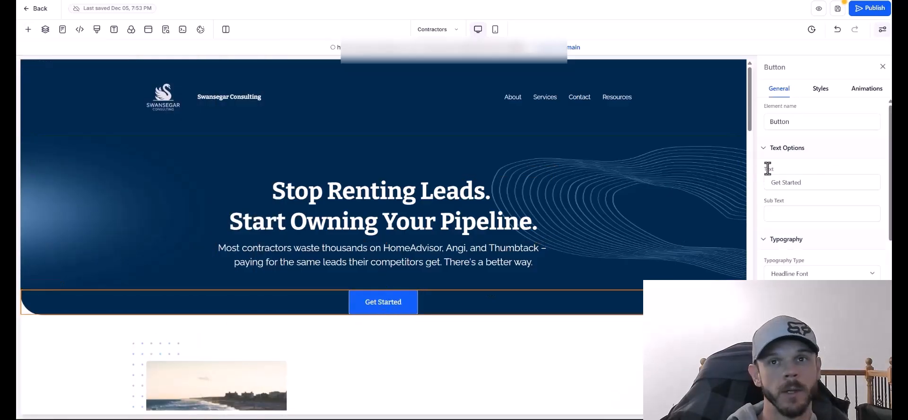
{"action": "triple_click", "coordinate": [797, 182]}
{"action": "type", "text": "Book Call"}
{"action": "left_click", "coordinate": [494, 201]}
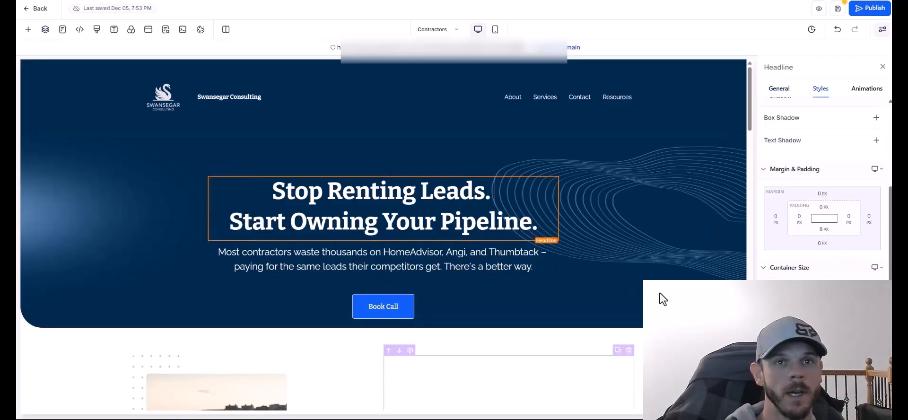
Save the page, select the Book Call row, and save again.
{"action": "left_click", "coordinate": [837, 8]}
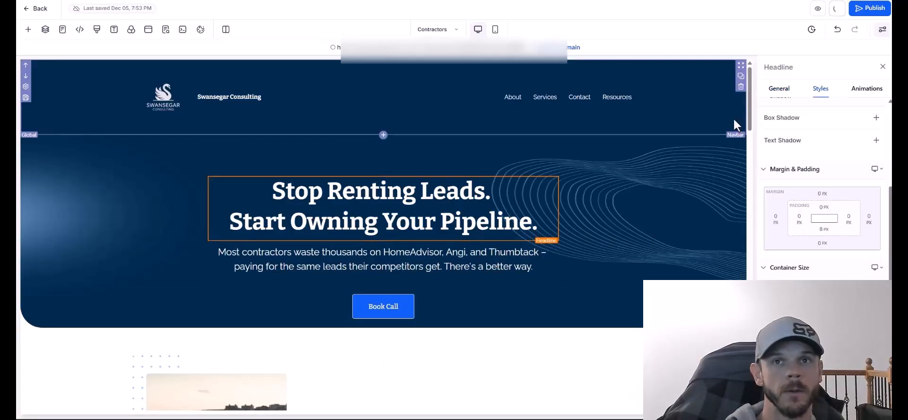
{"action": "left_click_drag", "start_coordinate": [750, 83], "coordinate": [751, 83]}
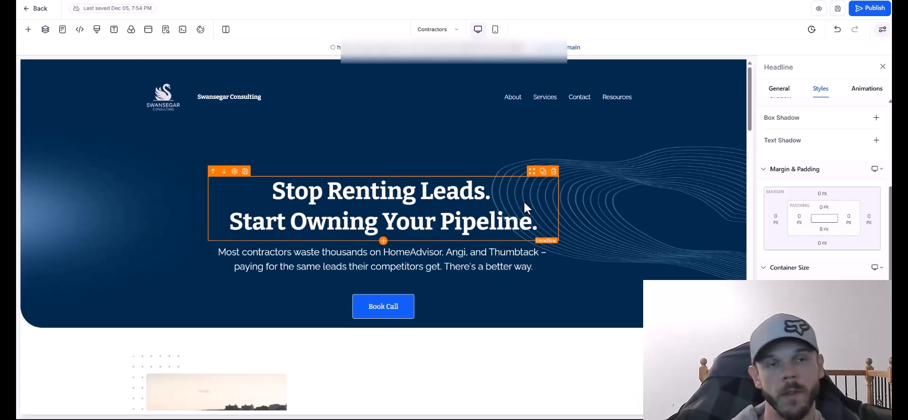
{"action": "left_click", "coordinate": [567, 313]}
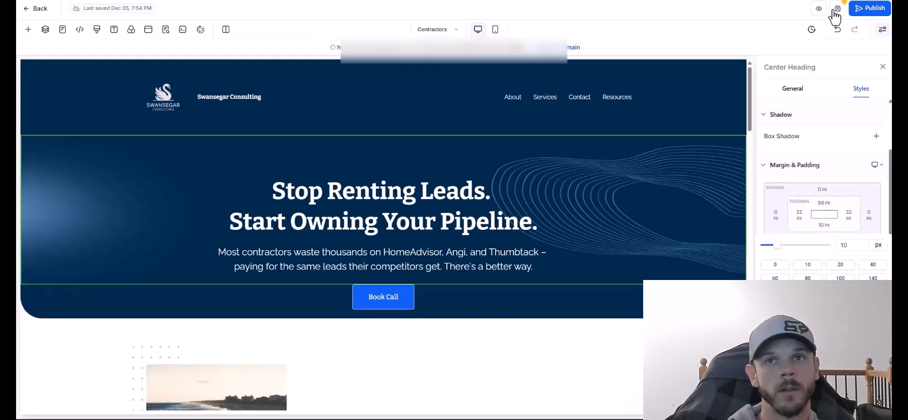
{"action": "left_click", "coordinate": [837, 9]}
{"action": "scroll", "coordinate": [467, 202], "scroll_direction": "down", "scroll_amount": 1}
{"action": "left_click", "coordinate": [459, 185]}
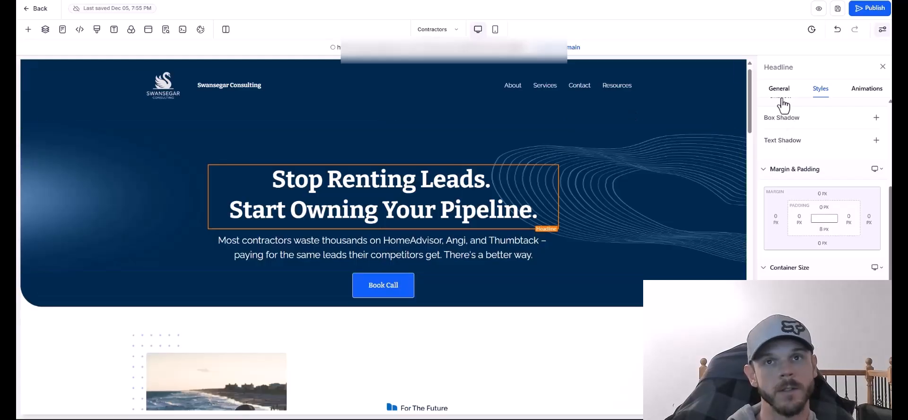
Switch to the mobile layout and restore the accidentally deleted hero section.
{"action": "left_click_drag", "start_coordinate": [751, 97], "coordinate": [746, 78]}
{"action": "left_click", "coordinate": [495, 30]}
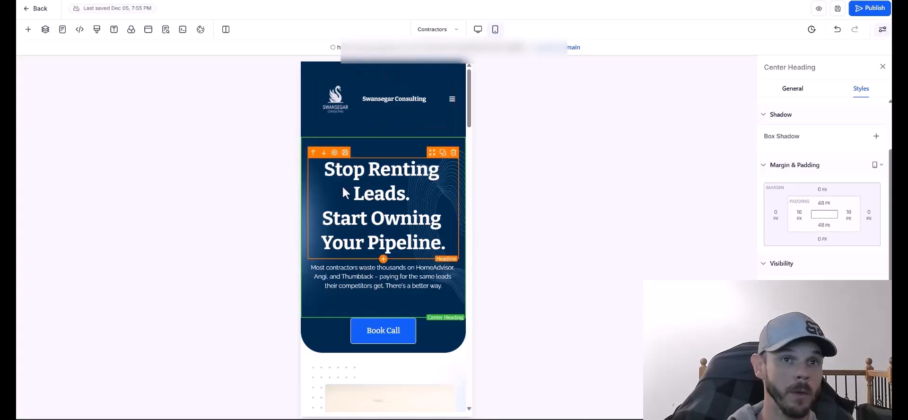
{"action": "mouse_move", "coordinate": [470, 111]}
{"action": "left_mouse_down"}
{"action": "mouse_move", "coordinate": [474, 141]}
{"action": "mouse_move", "coordinate": [474, 105]}
{"action": "left_mouse_up"}
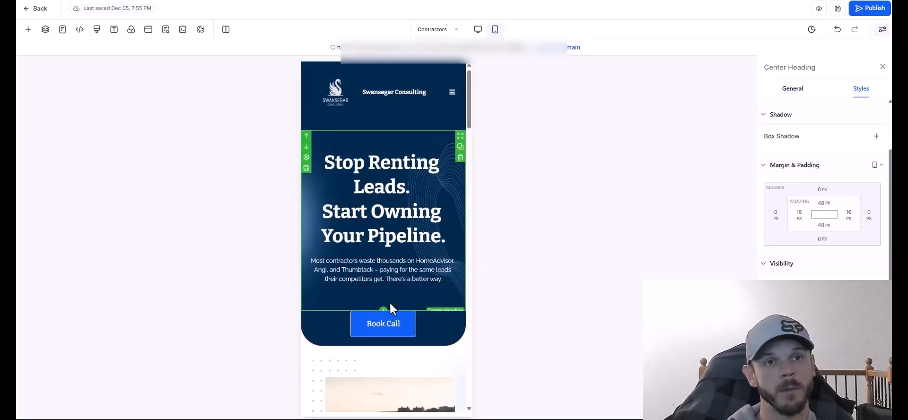
{"action": "key", "text": "Delete"}
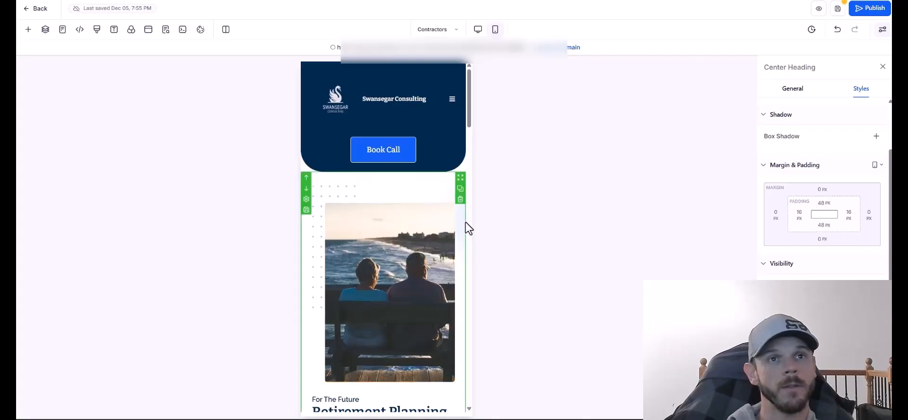
{"action": "left_click", "coordinate": [837, 30]}
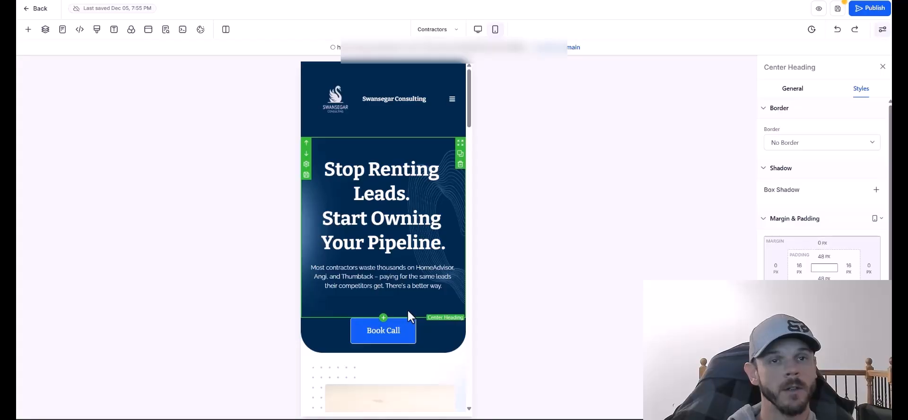
Set the mobile hero padding to 20 px top and 10 px bottom, then save.
{"action": "left_click", "coordinate": [828, 281]}
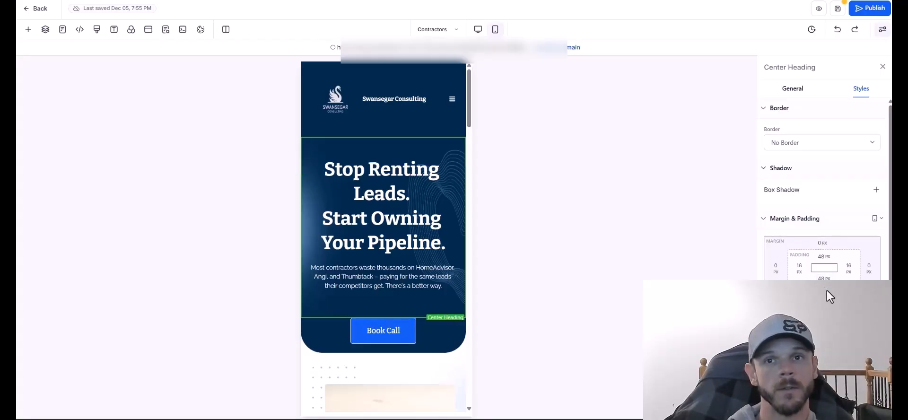
{"action": "left_click", "coordinate": [844, 320]}
{"action": "left_click", "coordinate": [802, 321]}
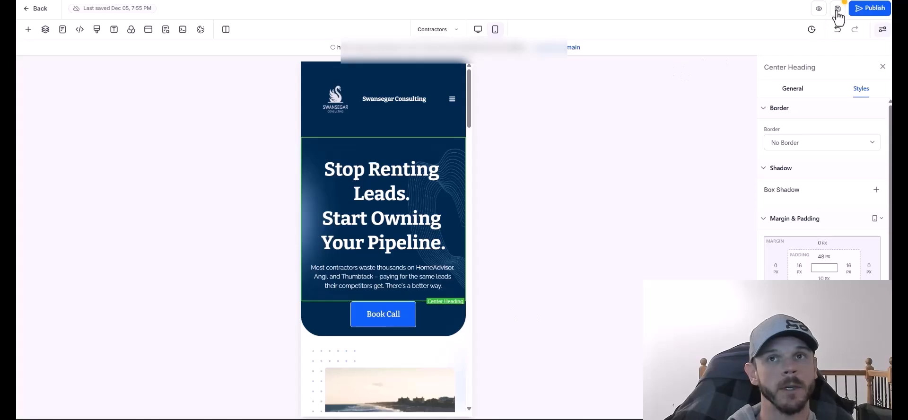
{"action": "left_click", "coordinate": [823, 257]}
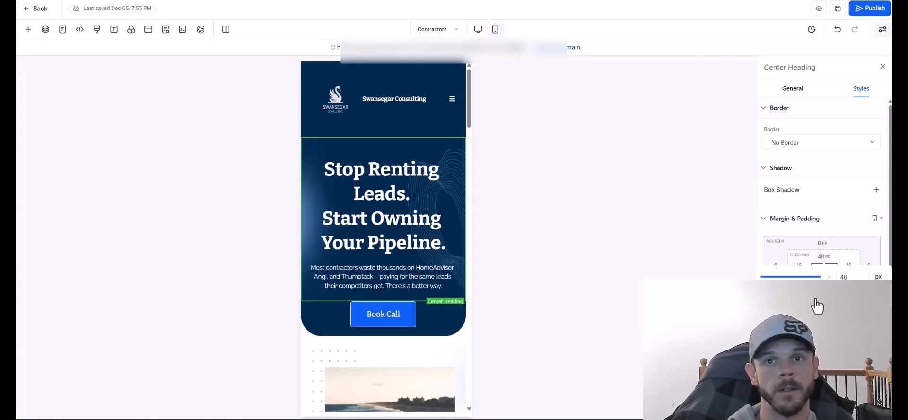
{"action": "left_click", "coordinate": [826, 302]}
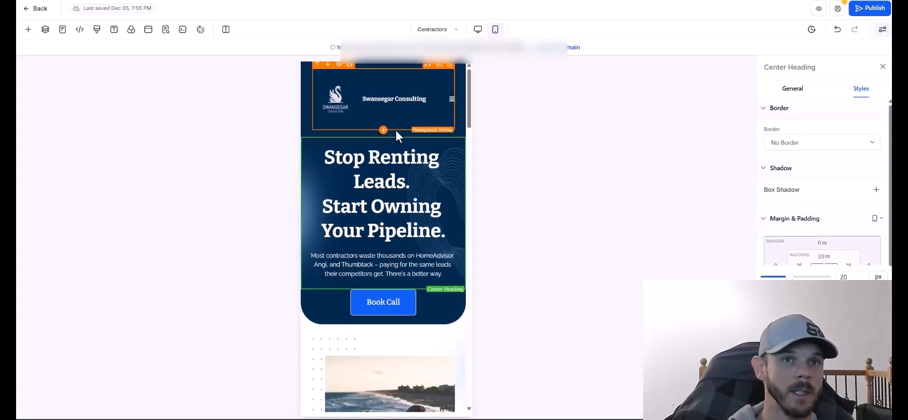
{"action": "left_click", "coordinate": [433, 192]}
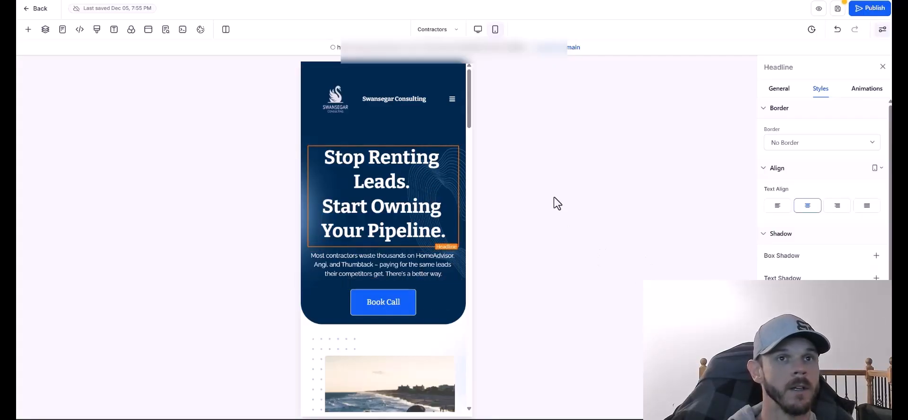
{"action": "left_click_drag", "start_coordinate": [469, 102], "coordinate": [472, 128]}
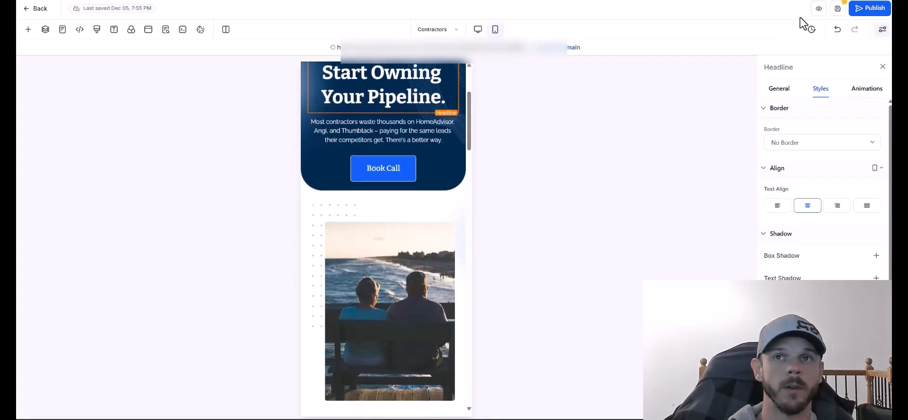
{"action": "left_click", "coordinate": [840, 11]}
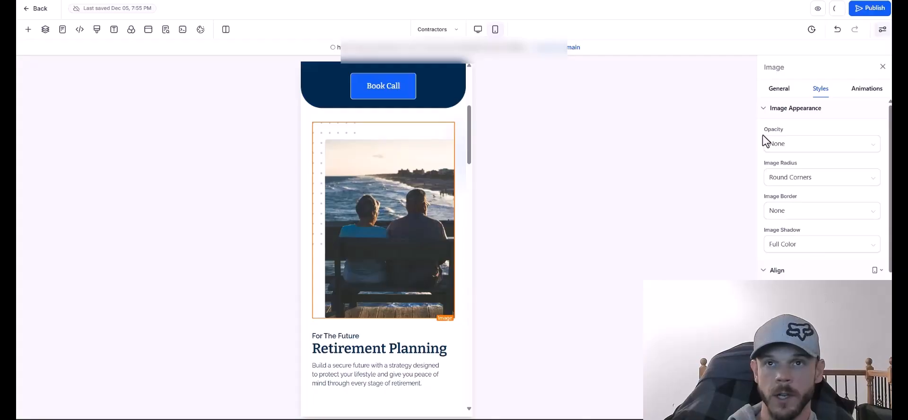
Swap the Retirement Planning image for the photo of the man beside the statue.
{"action": "left_click", "coordinate": [781, 89]}
{"action": "left_click", "coordinate": [870, 253]}
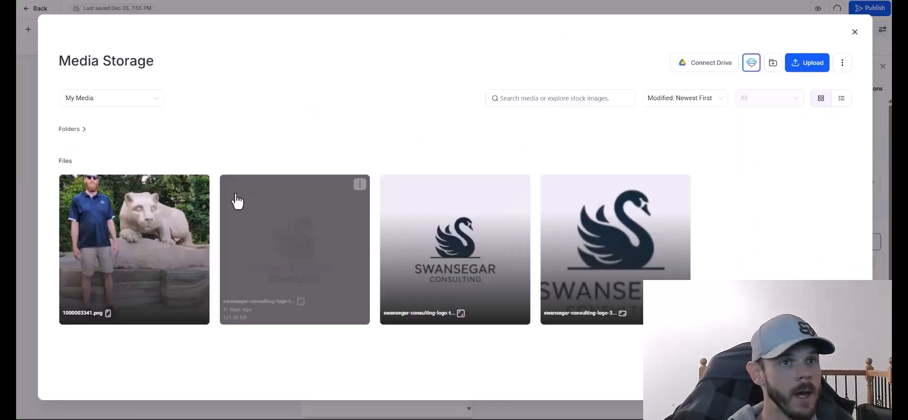
{"action": "left_click", "coordinate": [148, 235]}
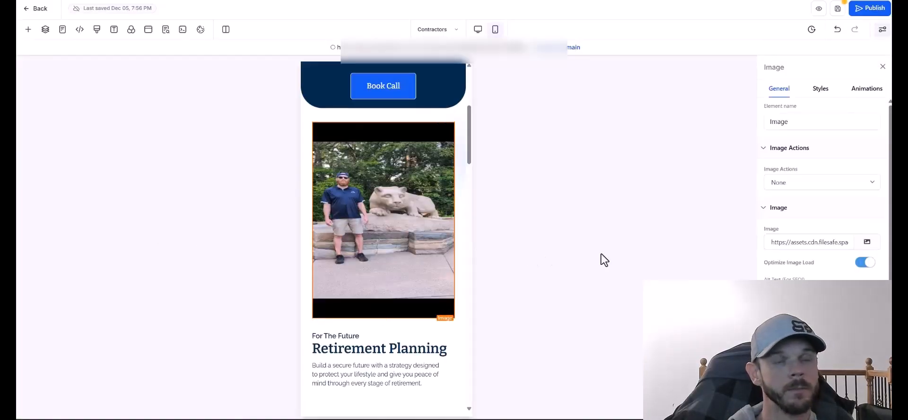
Save the page and retitle the Retirement Planning headline to 'OWN YOUR LEADS'.
{"action": "left_click", "coordinate": [837, 9]}
{"action": "scroll", "coordinate": [470, 145], "scroll_direction": "down", "scroll_amount": 1}
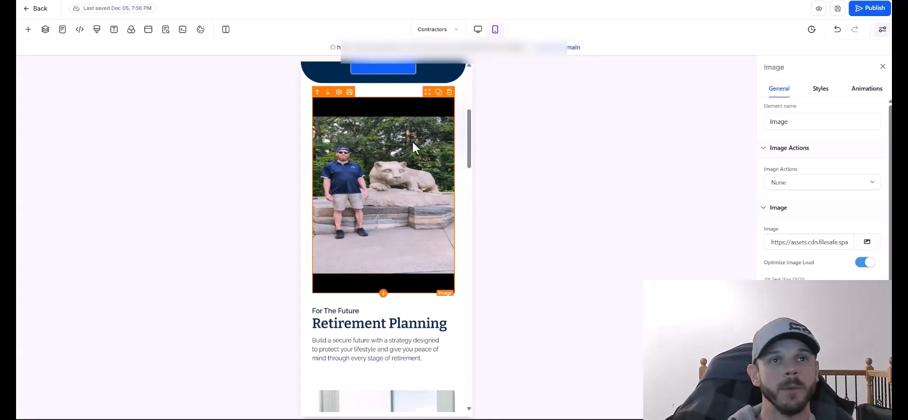
{"action": "scroll", "coordinate": [381, 174], "scroll_direction": "up", "scroll_amount": 5}
{"action": "scroll", "coordinate": [385, 208], "scroll_direction": "down", "scroll_amount": 5}
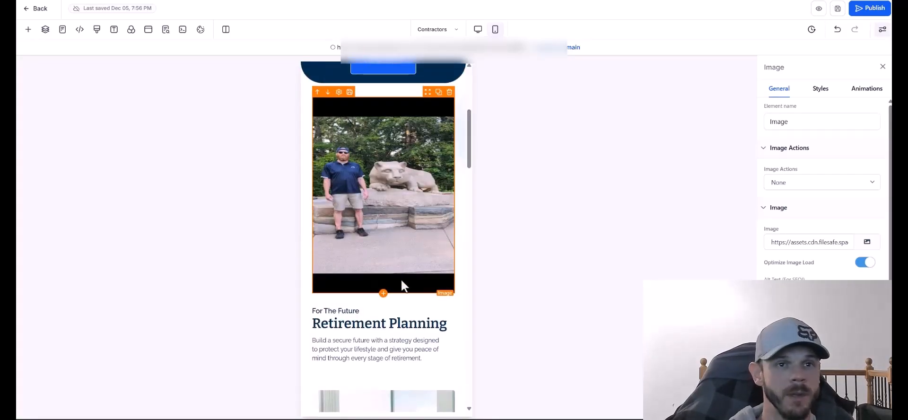
{"action": "left_click", "coordinate": [388, 323]}
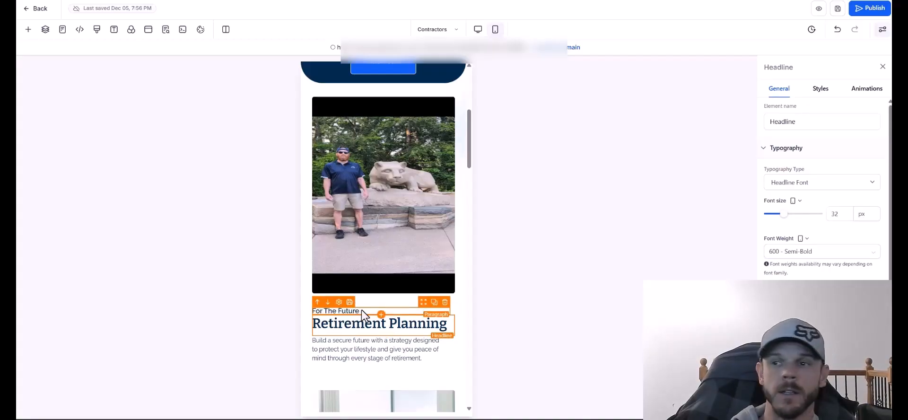
{"action": "triple_click", "coordinate": [362, 325]}
{"action": "type", "text": "OWN YOUR LEADS"}
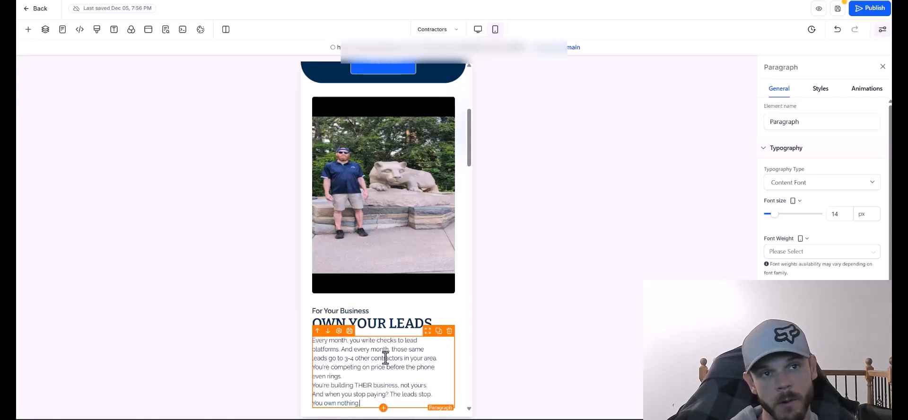
Split the paragraph after 'in your area.' and 'even rings.', keeping it left-aligned.
{"action": "left_click", "coordinate": [437, 359]}
{"action": "key", "text": "Return"}
{"action": "left_click", "coordinate": [344, 342]}
{"action": "key", "text": "Return"}
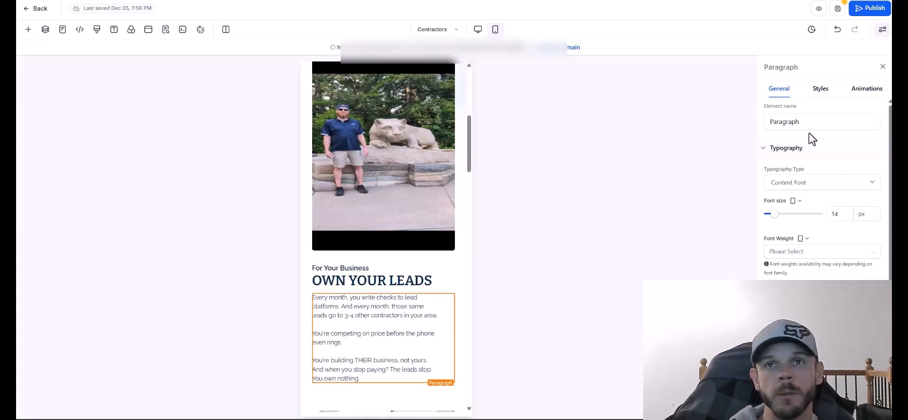
{"action": "left_click", "coordinate": [821, 90]}
{"action": "left_click", "coordinate": [806, 206]}
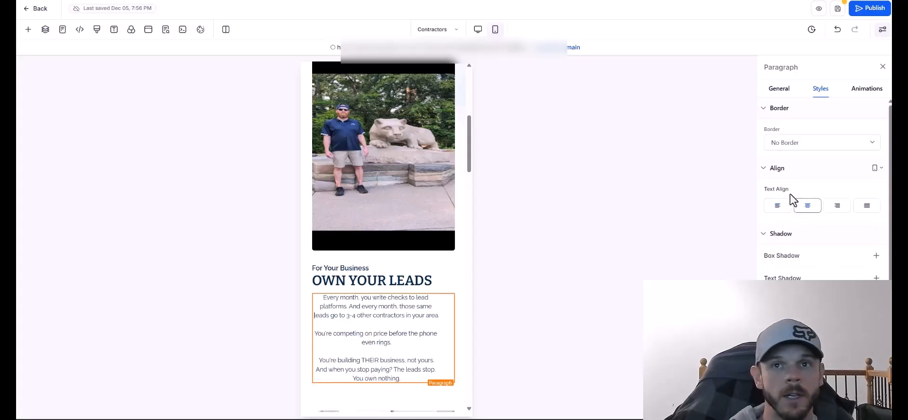
{"action": "left_click", "coordinate": [777, 206]}
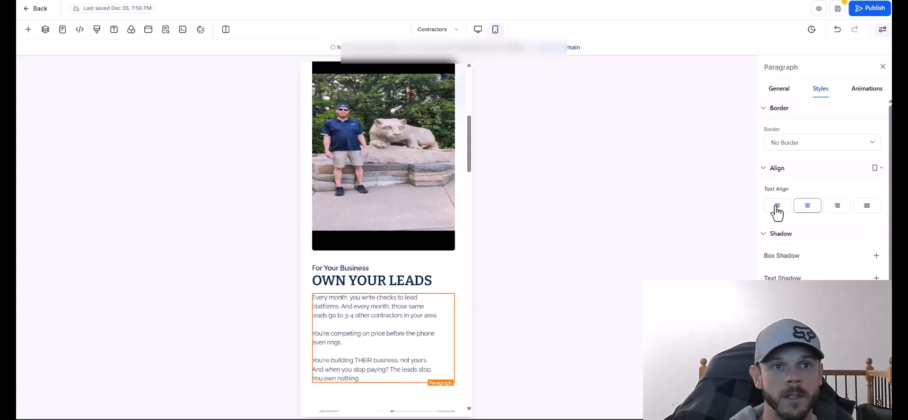
{"action": "left_click", "coordinate": [399, 205]}
{"action": "scroll", "coordinate": [399, 204], "scroll_direction": "down", "scroll_amount": 3}
Rewrite the headline copy, dropping 'Management' and 'Investment' for 'Your Leads, Your' and 'Exclusive Leads'.
{"action": "left_click_drag", "start_coordinate": [468, 171], "coordinate": [468, 197]}
{"action": "left_click", "coordinate": [364, 235]}
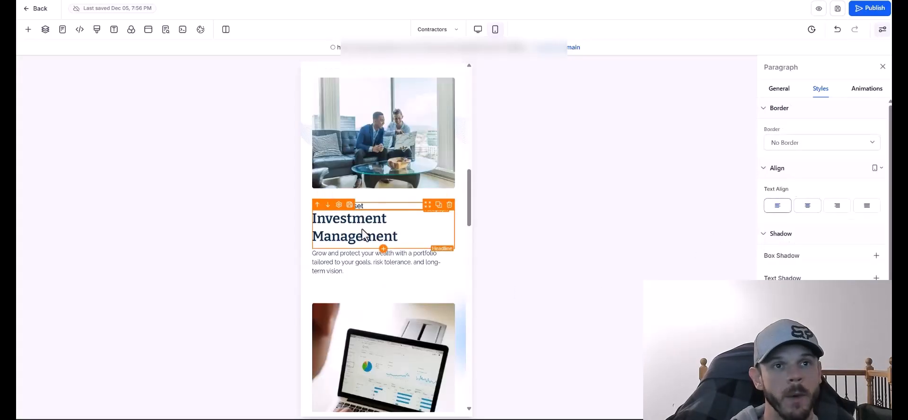
{"action": "left_click_drag", "start_coordinate": [448, 240], "coordinate": [314, 238]}
{"action": "key", "text": "BackSpace"}
{"action": "scroll", "coordinate": [314, 237], "scroll_direction": "up", "scroll_amount": 2}
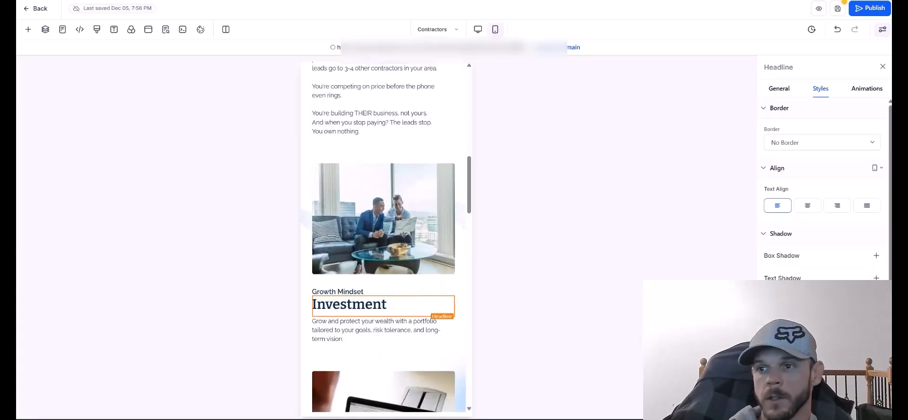
{"action": "key", "text": "ctrl+BackSpace"}
{"action": "type", "text": "Your Leads, Your"}
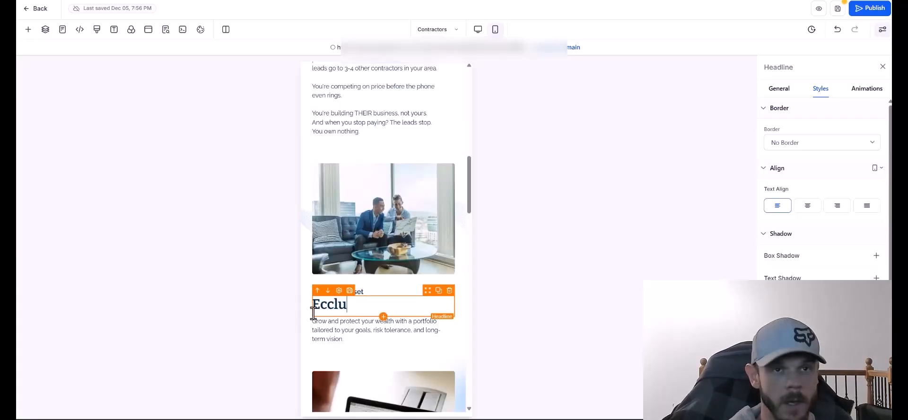
{"action": "type", "text": "sive"}
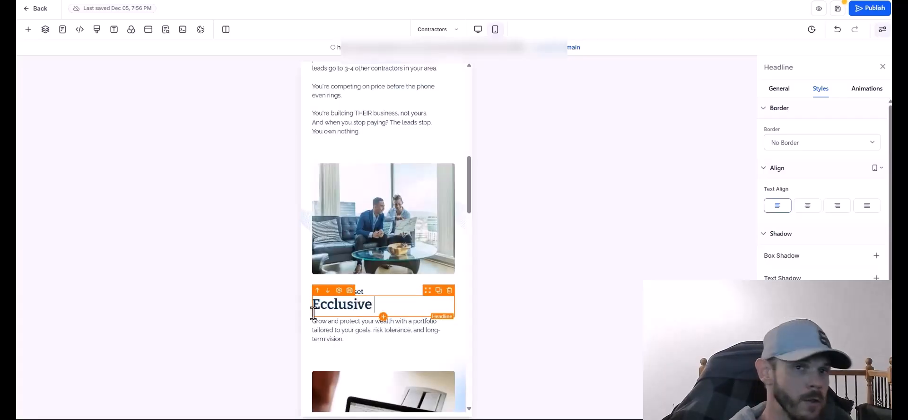
{"action": "left_click_drag", "start_coordinate": [349, 322], "coordinate": [376, 311]}
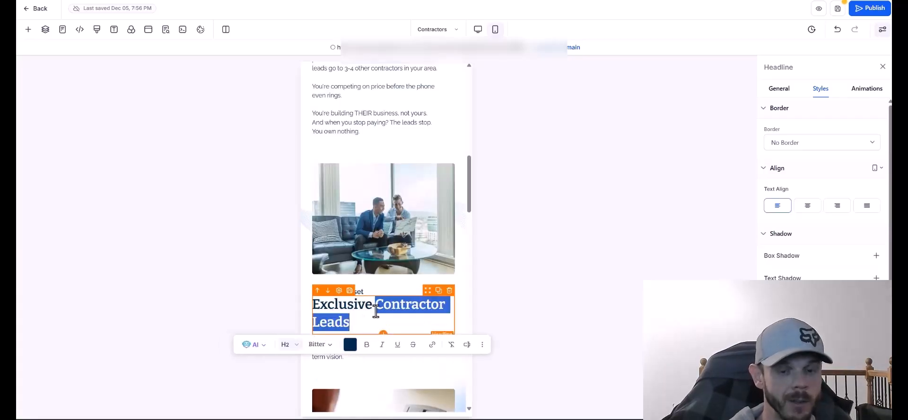
{"action": "type", "text": "Leads"}
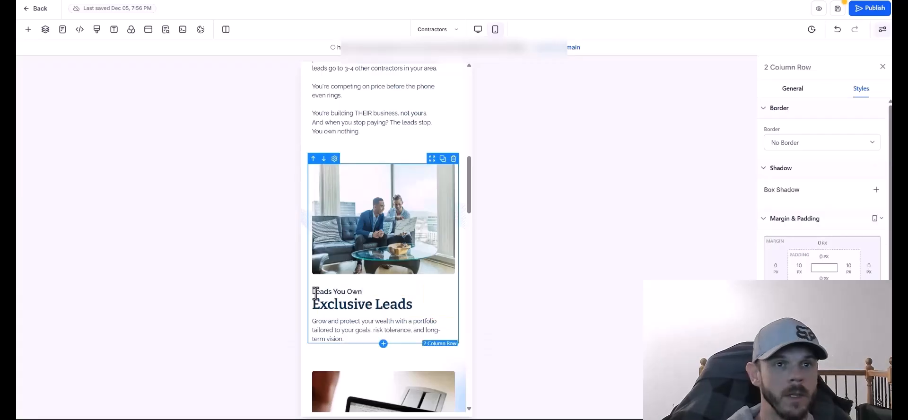
{"action": "scroll", "coordinate": [366, 256], "scroll_direction": "up", "scroll_amount": 3}
{"action": "scroll", "coordinate": [369, 261], "scroll_direction": "down", "scroll_amount": 5}
{"action": "left_click", "coordinate": [369, 192]}
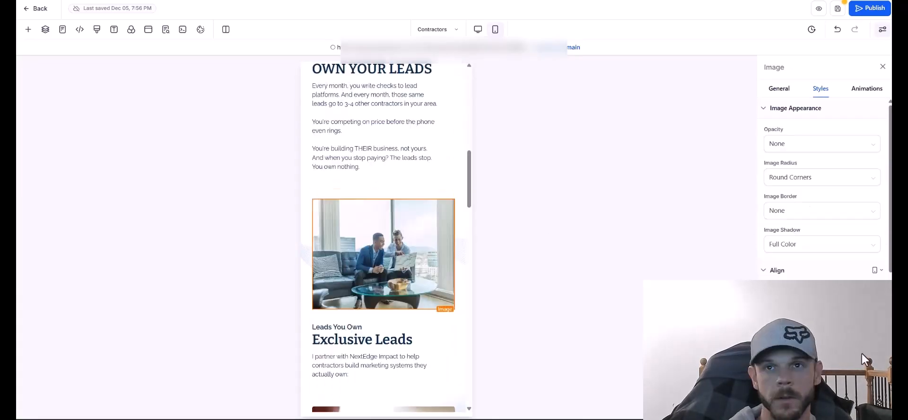
{"action": "scroll", "coordinate": [803, 189], "scroll_direction": "down", "scroll_amount": 5}
{"action": "scroll", "coordinate": [785, 182], "scroll_direction": "up", "scroll_amount": 5}
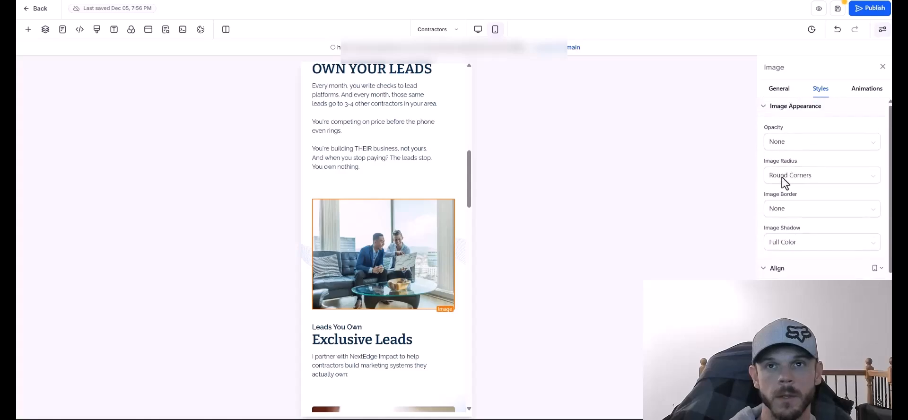
Open the image's media library, filter to All, and search stock images for 'leads' then 'notification'.
{"action": "left_click", "coordinate": [779, 91]}
{"action": "left_click", "coordinate": [869, 249]}
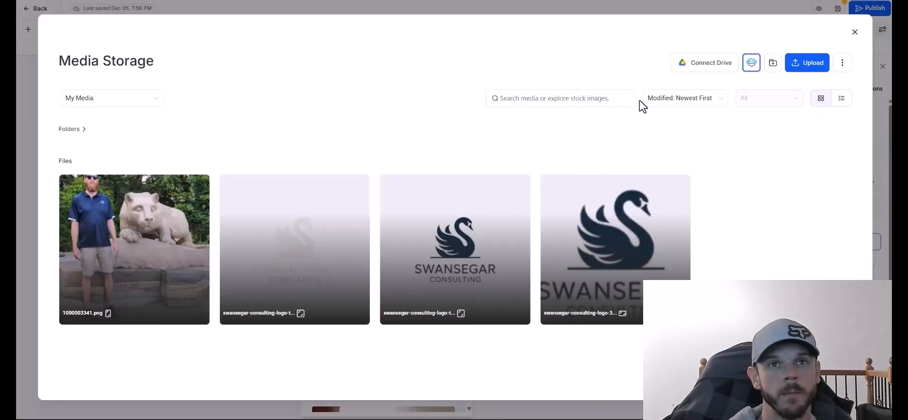
{"action": "left_click", "coordinate": [113, 98]}
{"action": "left_click", "coordinate": [112, 116]}
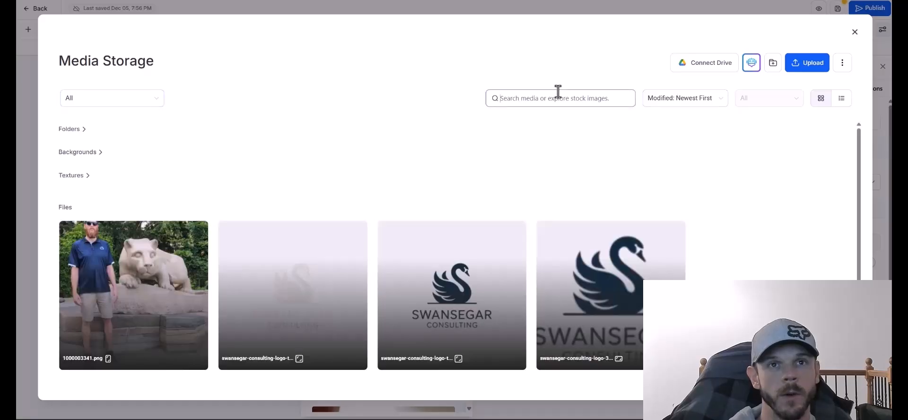
{"action": "type", "text": "leads"}
{"action": "left_click_drag", "start_coordinate": [515, 98], "coordinate": [455, 100]}
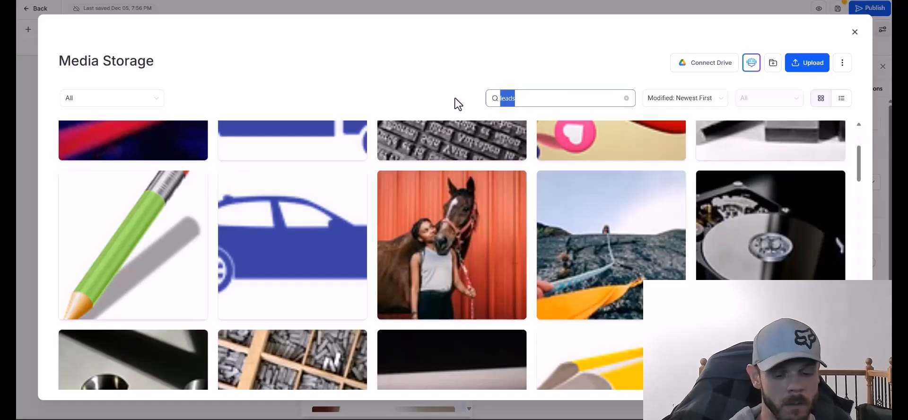
{"action": "type", "text": "notification"}
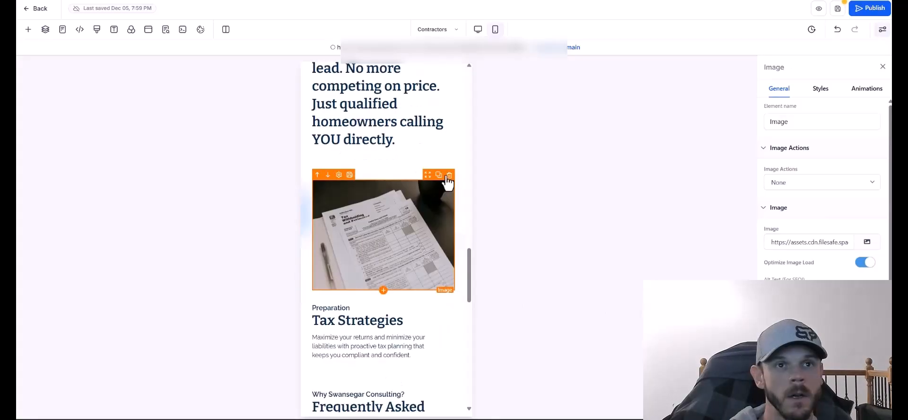
Delete the tax-papers image, then select the Services 3 section and open Quick Add.
{"action": "left_click", "coordinate": [447, 175]}
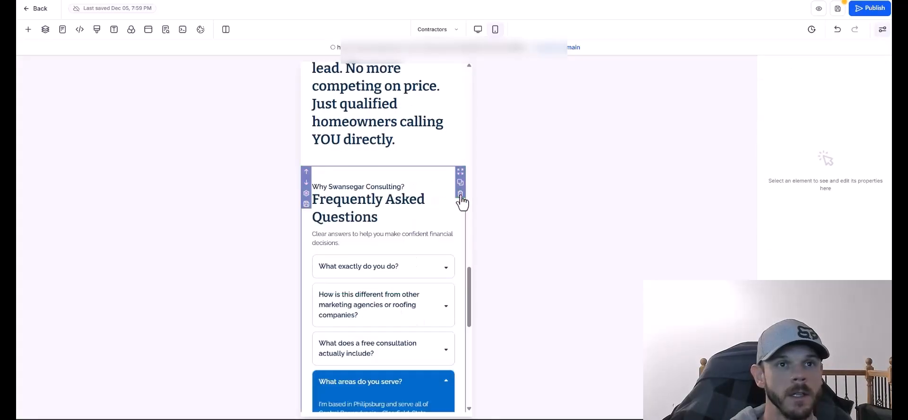
{"action": "scroll", "coordinate": [470, 293], "scroll_direction": "up", "scroll_amount": 2}
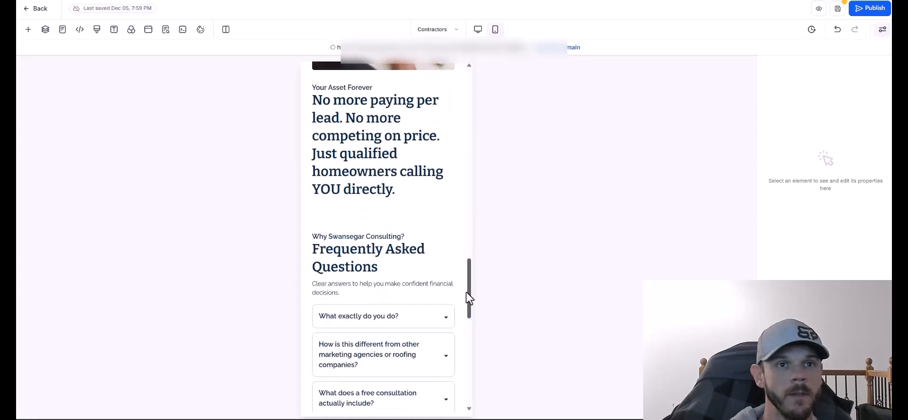
{"action": "left_click", "coordinate": [374, 208]}
{"action": "left_click", "coordinate": [28, 29]}
{"action": "left_click", "coordinate": [129, 95]}
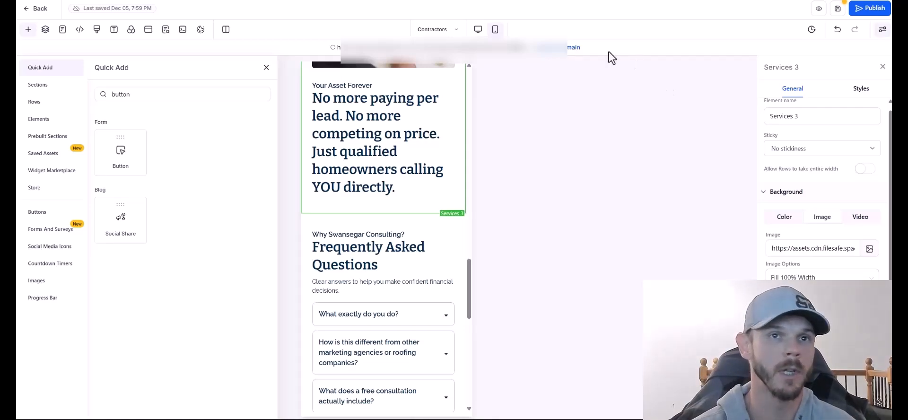
Add a full-width section below Services 3 holding a Custom HTML/Javascript element, and open its code editor.
{"action": "left_click", "coordinate": [384, 213]}
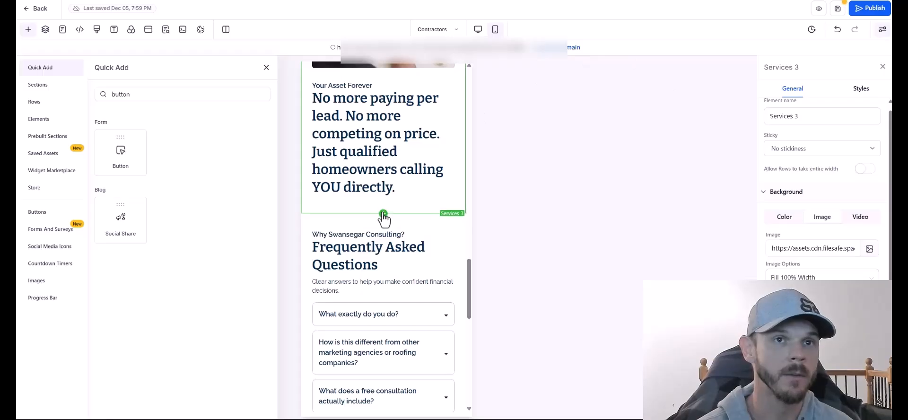
{"action": "left_click", "coordinate": [134, 115]}
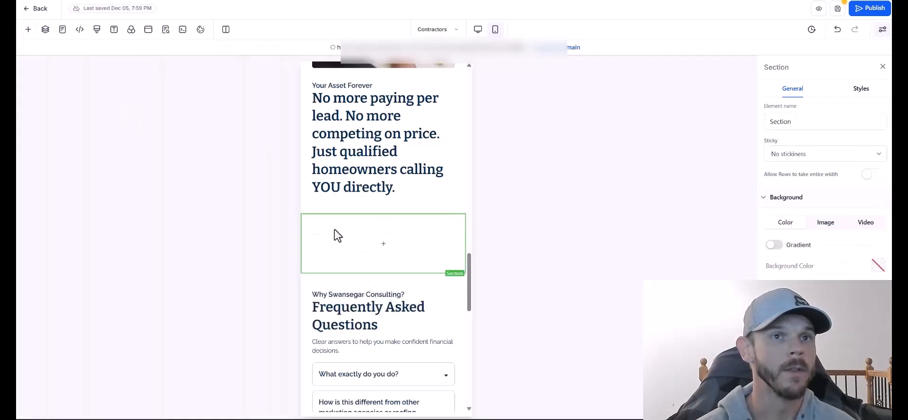
{"action": "left_click", "coordinate": [382, 242]}
{"action": "left_click", "coordinate": [136, 95]}
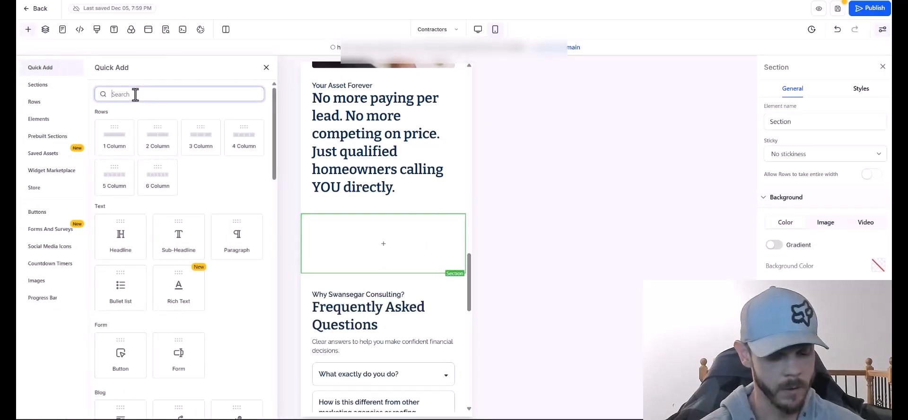
{"action": "type", "text": "code"}
{"action": "left_click", "coordinate": [118, 154]}
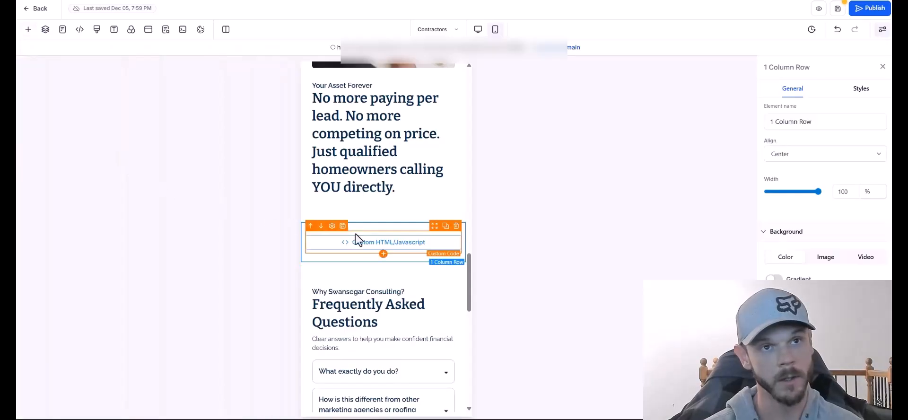
{"action": "left_click", "coordinate": [376, 249]}
{"action": "left_click", "coordinate": [858, 150]}
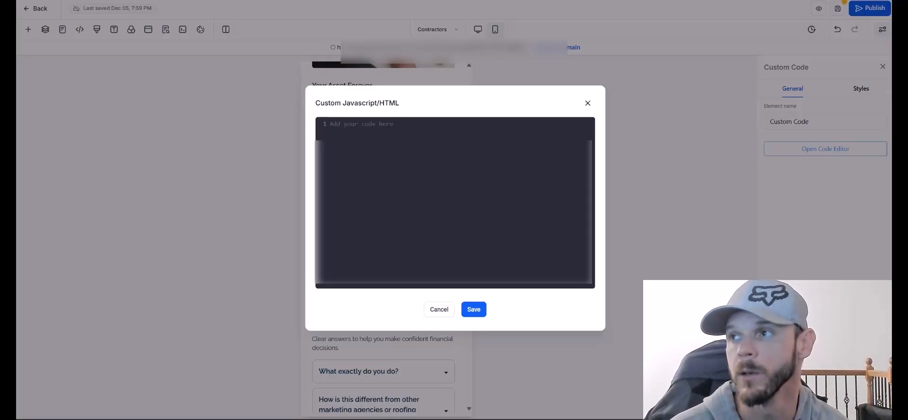
Paste the testimonials HTML into the code editor, delete its opening comment line, and save.
{"action": "right_click", "coordinate": [457, 165]}
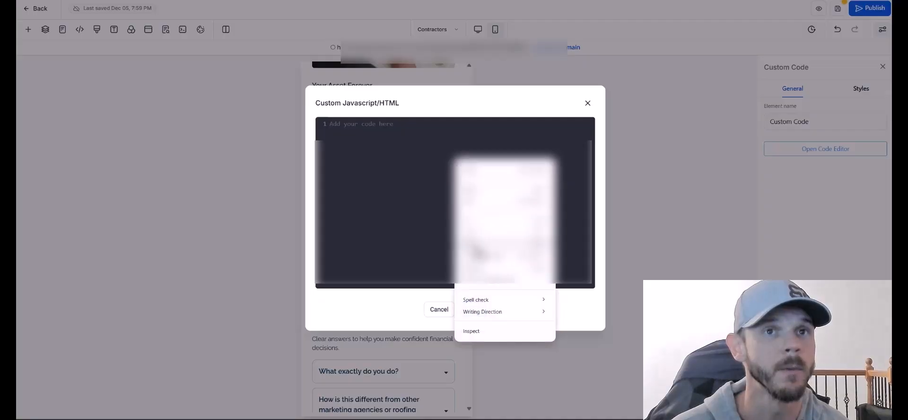
{"action": "left_click", "coordinate": [475, 310]}
{"action": "left_click_drag", "start_coordinate": [592, 274], "coordinate": [594, 93]}
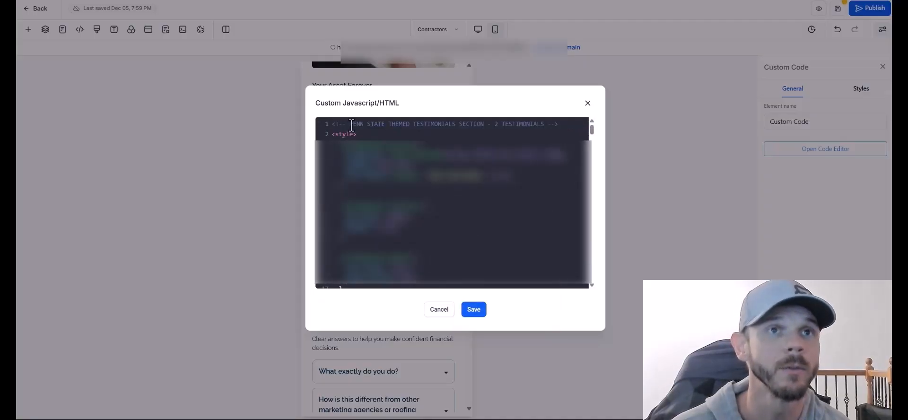
{"action": "left_click_drag", "start_coordinate": [561, 124], "coordinate": [466, 119]}
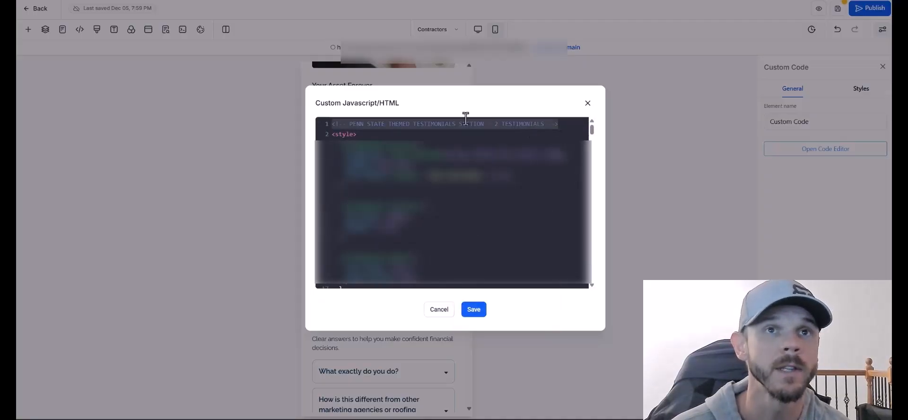
{"action": "left_click", "coordinate": [403, 134]}
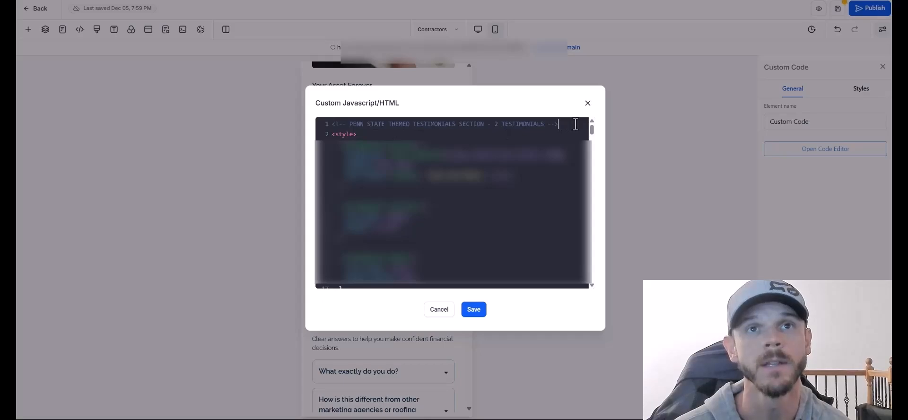
{"action": "left_click_drag", "start_coordinate": [575, 123], "coordinate": [333, 122]}
{"action": "left_click", "coordinate": [395, 127]}
{"action": "left_click_drag", "start_coordinate": [561, 125], "coordinate": [324, 121]}
{"action": "left_click", "coordinate": [329, 135]}
{"action": "key", "text": "BackSpace"}
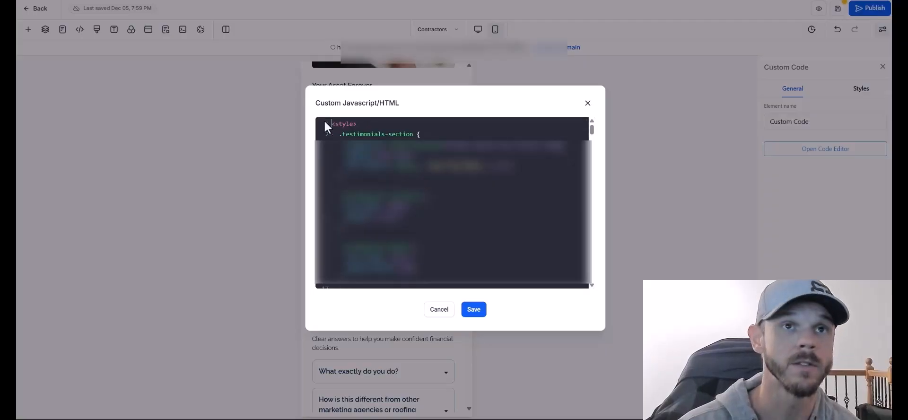
{"action": "left_click", "coordinate": [474, 312]}
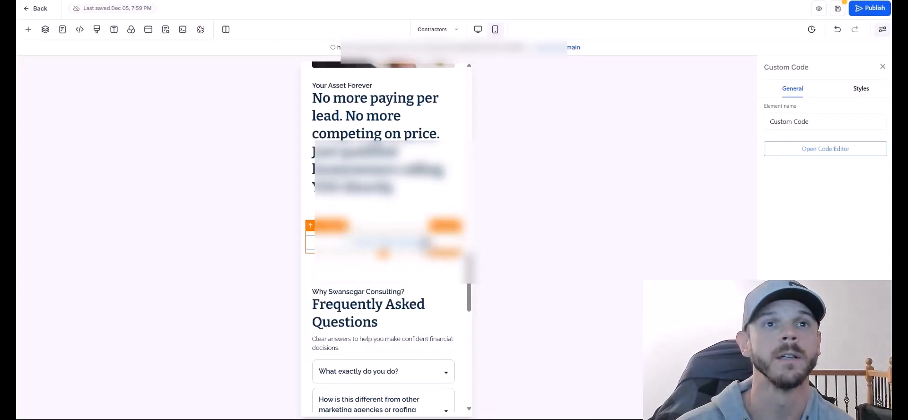
Turn on Preview Custom Codes and scroll through the rendered Real Results testimonial cards.
{"action": "left_click", "coordinate": [175, 34]}
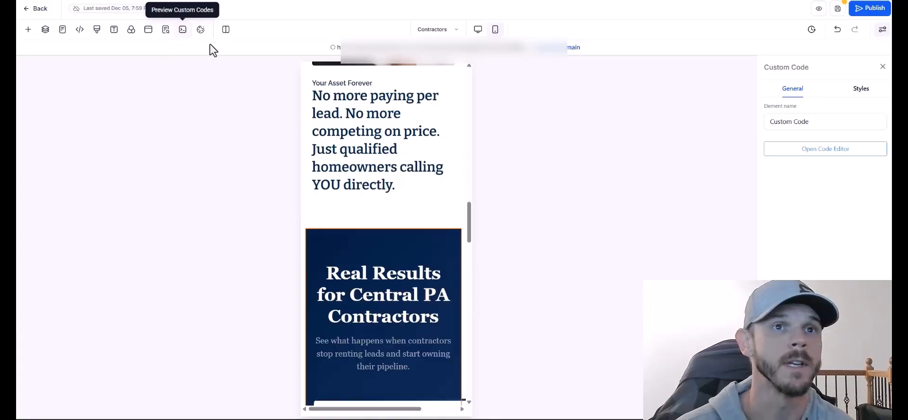
{"action": "scroll", "coordinate": [469, 219], "scroll_direction": "down", "scroll_amount": 3}
{"action": "scroll", "coordinate": [470, 221], "scroll_direction": "down", "scroll_amount": 2}
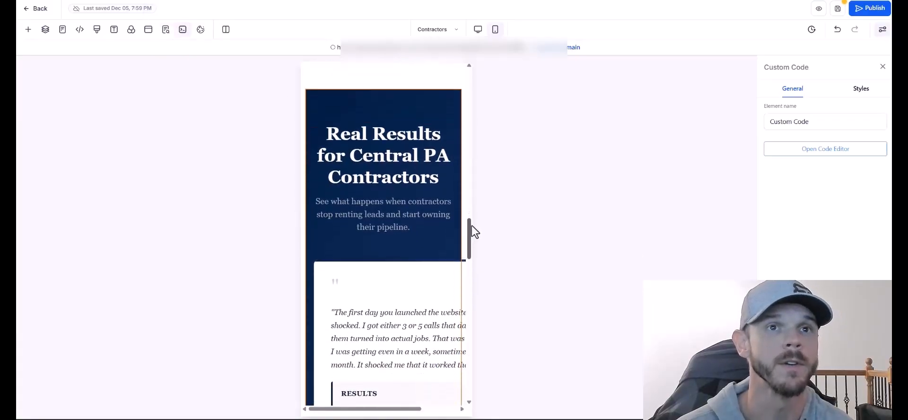
{"action": "scroll", "coordinate": [357, 162], "scroll_direction": "down", "scroll_amount": 8}
{"action": "left_click_drag", "start_coordinate": [377, 409], "coordinate": [356, 363]}
{"action": "left_click_drag", "start_coordinate": [469, 251], "coordinate": [471, 283]}
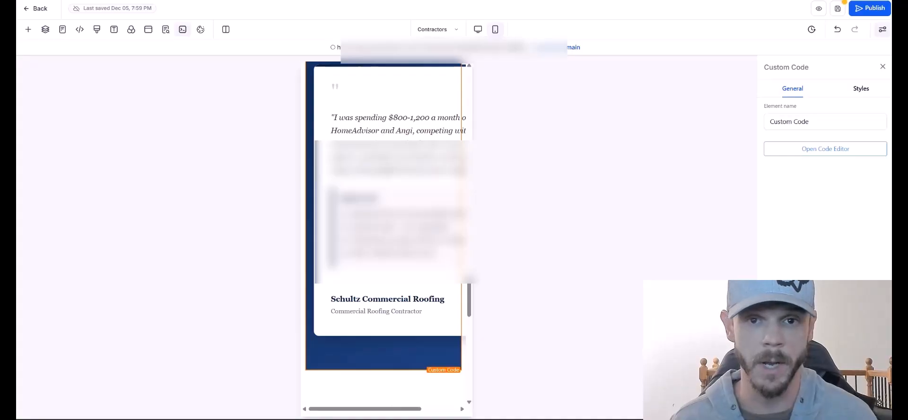
Re-paste the testimonials code so it starts at the style tag, without the comment, and save.
{"action": "left_click", "coordinate": [863, 148]}
{"action": "key", "text": "ctrl+a"}
{"action": "key", "text": "ctrl+v"}
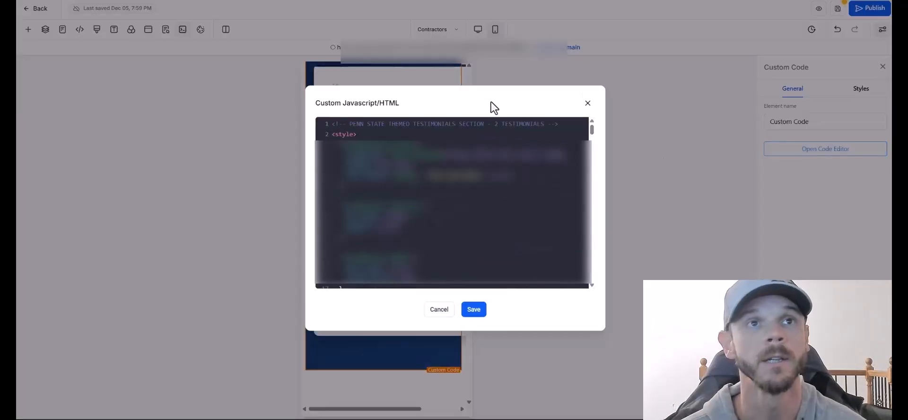
{"action": "key", "text": "BackSpace"}
{"action": "key", "text": "BackSpace"}
{"action": "key", "text": "BackSpace"}
{"action": "key", "text": "BackSpace"}
{"action": "key", "text": "BackSpace"}
{"action": "key", "text": "BackSpace"}
{"action": "key", "text": "BackSpace"}
{"action": "key", "text": "BackSpace"}
{"action": "key", "text": "BackSpace"}
{"action": "key", "text": "BackSpace"}
{"action": "key", "text": "BackSpace"}
{"action": "key", "text": "BackSpace"}
{"action": "key", "text": "BackSpace"}
{"action": "key", "text": "BackSpace"}
{"action": "key", "text": "BackSpace"}
{"action": "key", "text": "BackSpace"}
{"action": "key", "text": "BackSpace"}
{"action": "key", "text": "BackSpace"}
{"action": "key", "text": "BackSpace"}
{"action": "key", "text": "BackSpace"}
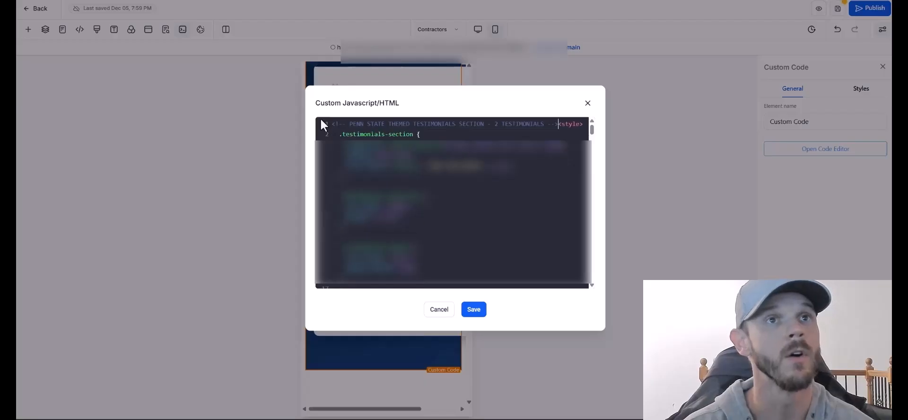
{"action": "left_click", "coordinate": [474, 309]}
{"action": "scroll", "coordinate": [454, 288], "scroll_direction": "up", "scroll_amount": 5}
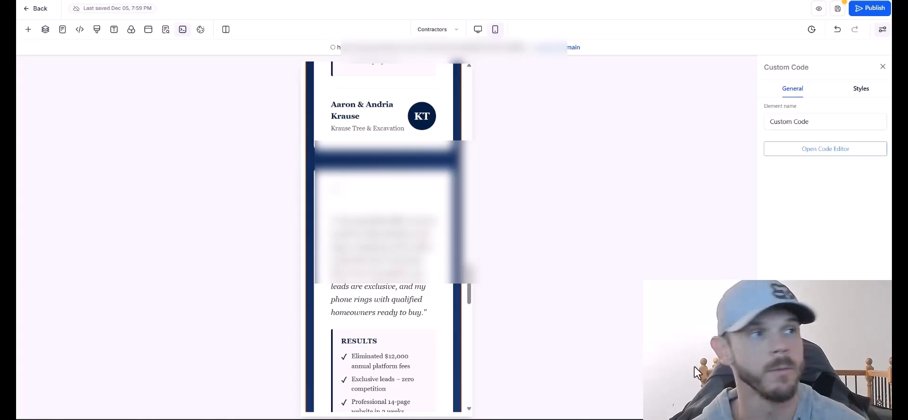
{"action": "left_click_drag", "start_coordinate": [468, 294], "coordinate": [463, 346]}
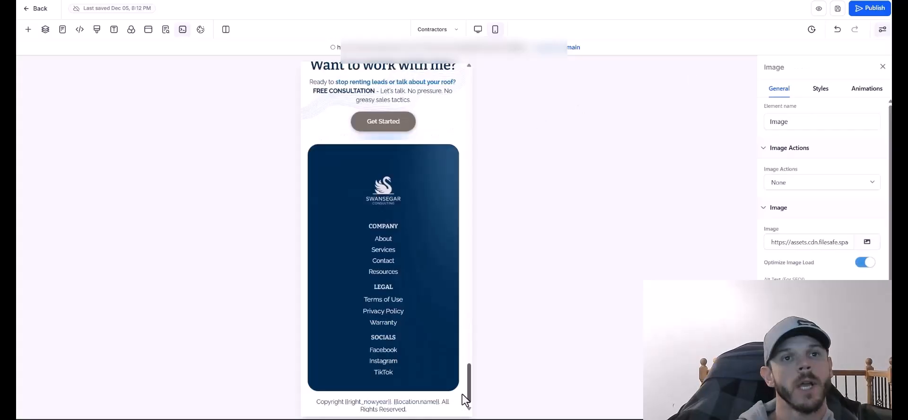
Scroll the Contractors page preview back up from the footer.
{"action": "scroll", "coordinate": [410, 275], "scroll_direction": "down", "scroll_amount": 1}
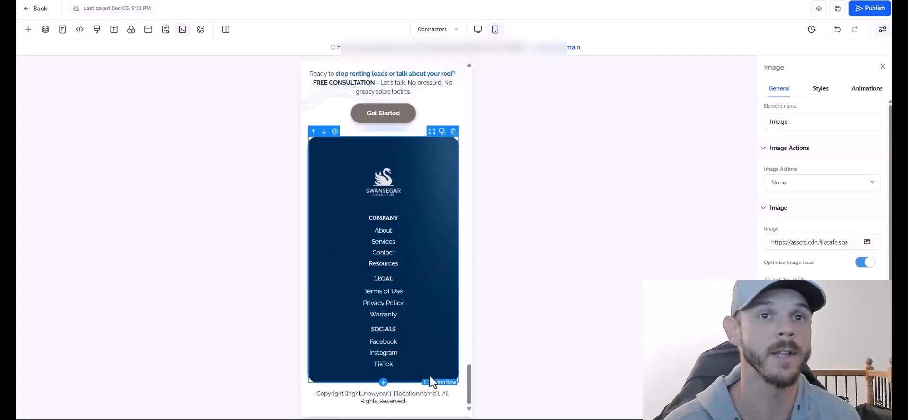
{"action": "left_click_drag", "start_coordinate": [468, 384], "coordinate": [468, 337]}
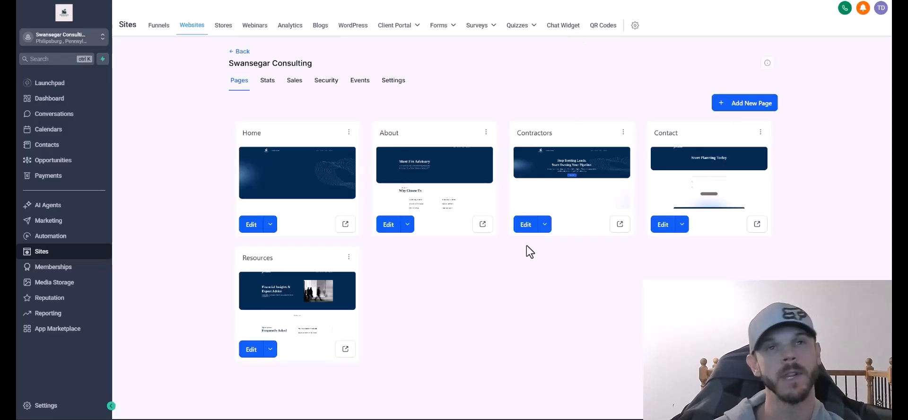
Clone the Contractors page within the same website.
{"action": "left_click", "coordinate": [624, 133]}
{"action": "left_click", "coordinate": [631, 85]}
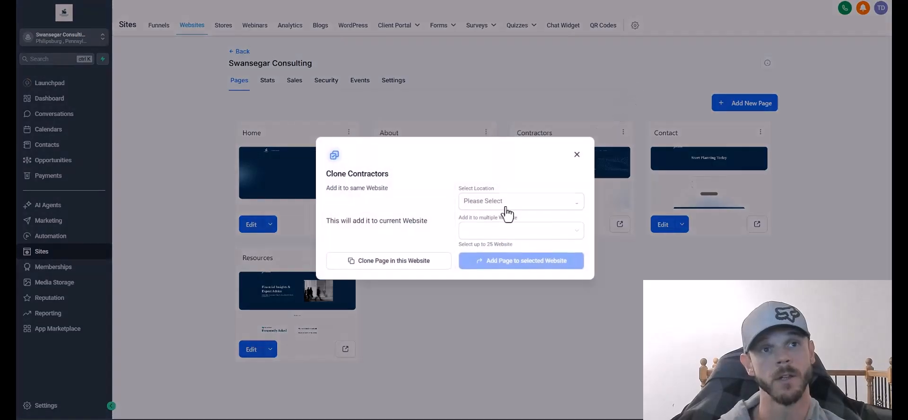
{"action": "left_click", "coordinate": [404, 259]}
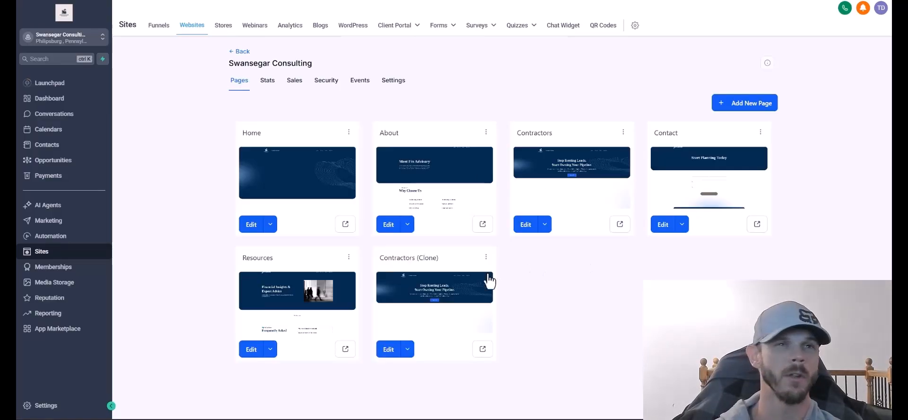
Rename the clone to Roofing with path /roofing, save it, and open it for editing.
{"action": "left_click", "coordinate": [486, 257]}
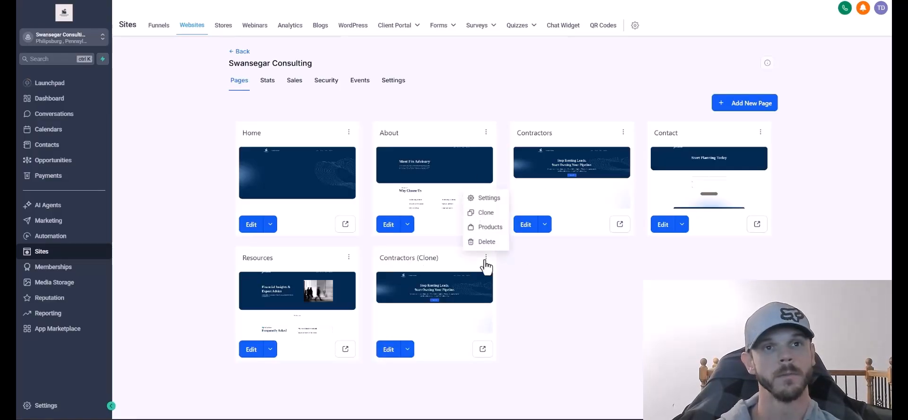
{"action": "left_click", "coordinate": [490, 197]}
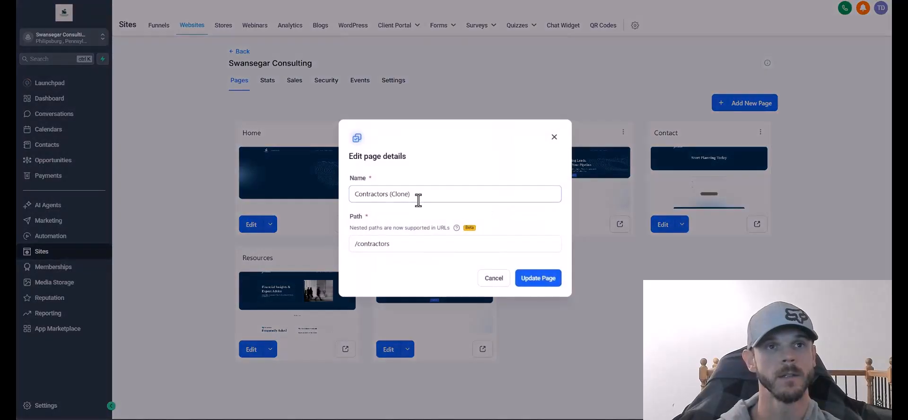
{"action": "left_click_drag", "start_coordinate": [418, 194], "coordinate": [246, 202]}
{"action": "type", "text": "RToofing"}
{"action": "key", "text": "Tab"}
{"action": "double_click", "coordinate": [358, 245]}
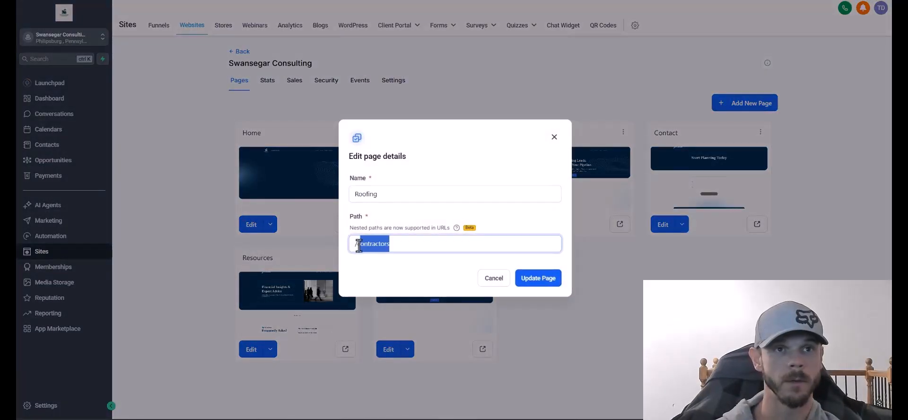
{"action": "type", "text": "roofing"}
{"action": "left_click", "coordinate": [539, 279]}
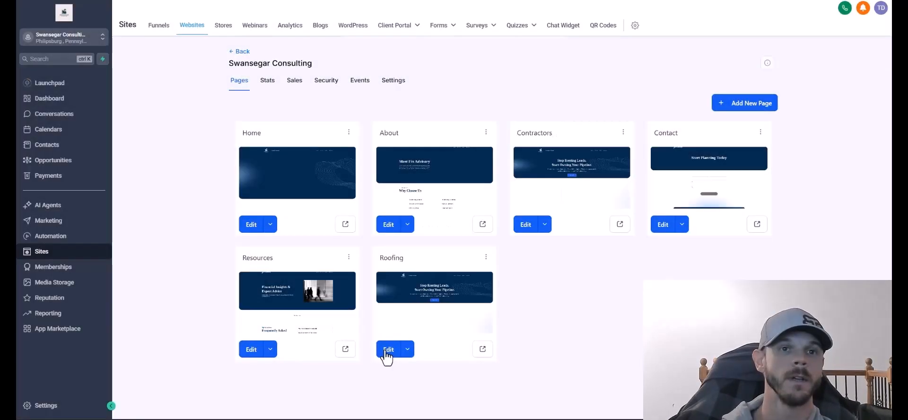
{"action": "left_click", "coordinate": [386, 352]}
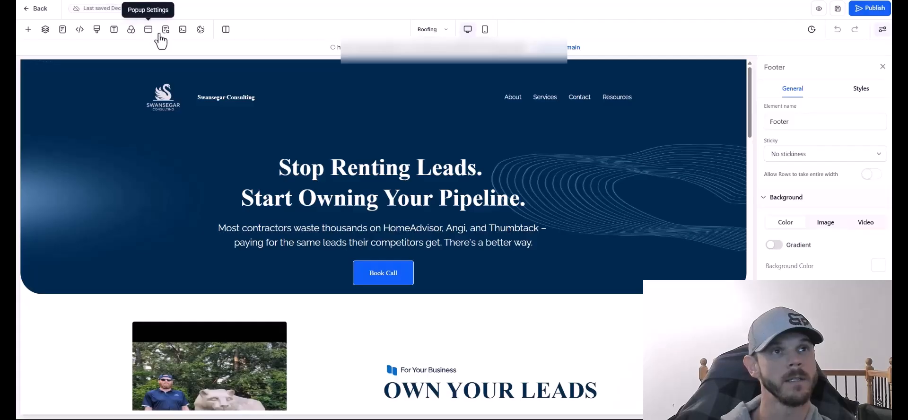
Set the page's SEO title to 'Free Roof Inspection | Swansegar Consulting | Central PA'.
{"action": "left_click", "coordinate": [165, 31]}
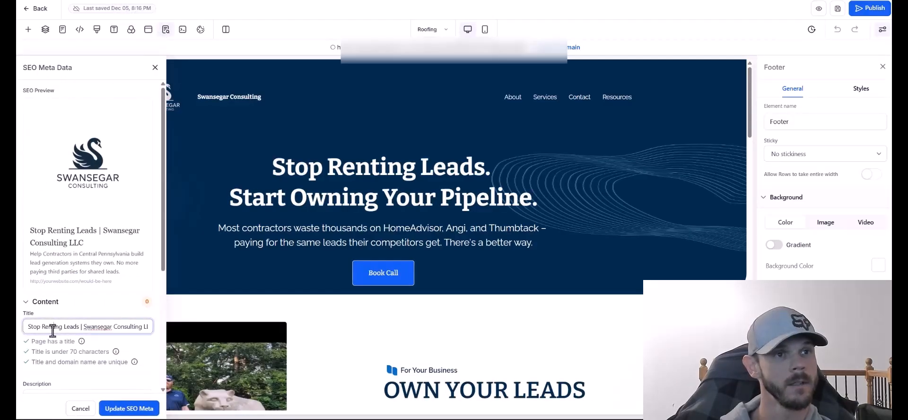
{"action": "triple_click", "coordinate": [55, 327]}
{"action": "type", "text": "Free Roof Inspection | Swansegar Consulting | Central PA"}
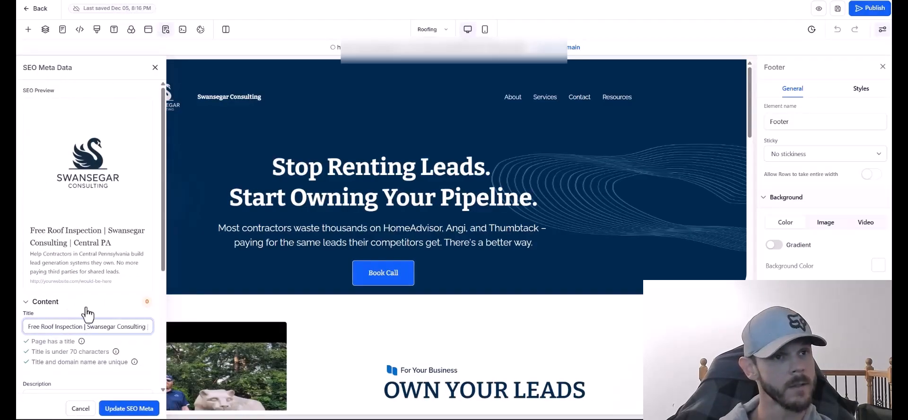
{"action": "left_click", "coordinate": [76, 302]}
{"action": "left_click", "coordinate": [67, 306]}
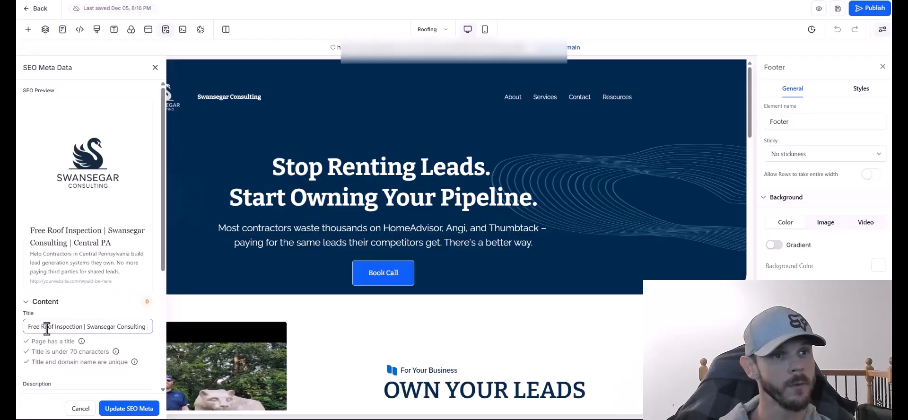
{"action": "left_click_drag", "start_coordinate": [103, 326], "coordinate": [162, 332]}
{"action": "left_click", "coordinate": [108, 329]}
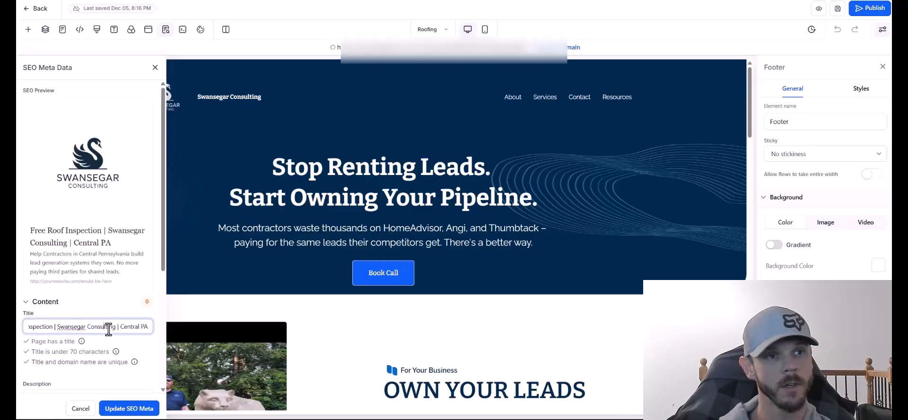
{"action": "scroll", "coordinate": [66, 315], "scroll_direction": "down", "scroll_amount": 1}
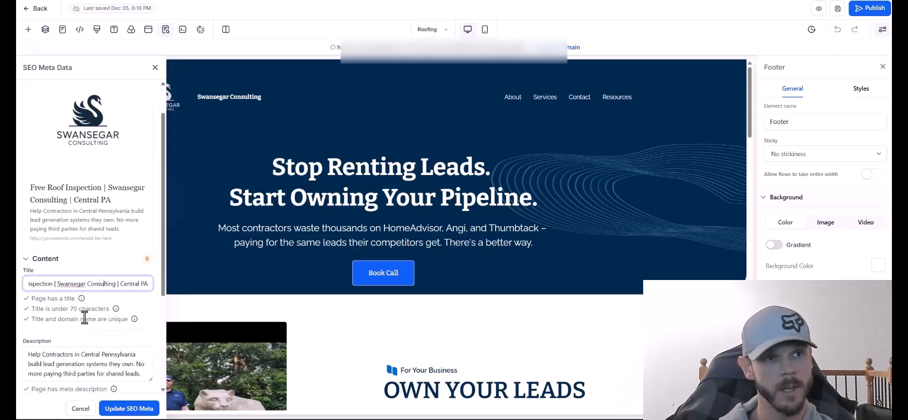
{"action": "scroll", "coordinate": [84, 316], "scroll_direction": "down", "scroll_amount": 2}
Replace the meta description with the new homeowner-focused roof-inspection description.
{"action": "left_click", "coordinate": [80, 288]}
{"action": "mouse_move", "coordinate": [87, 219]}
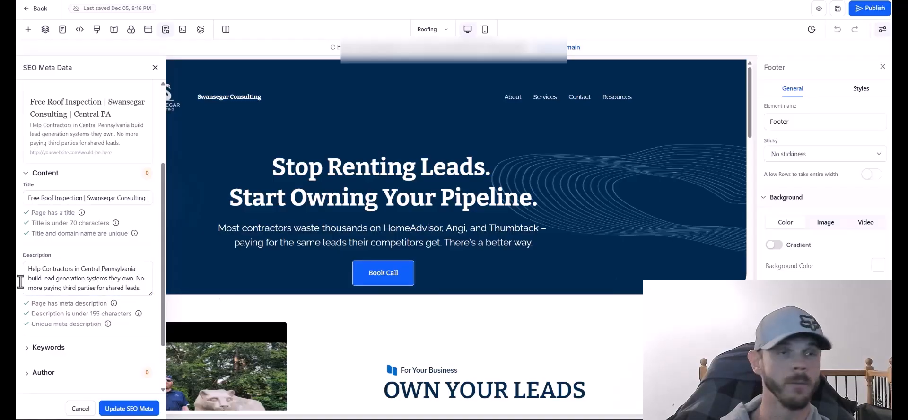
{"action": "left_click", "coordinate": [101, 285]}
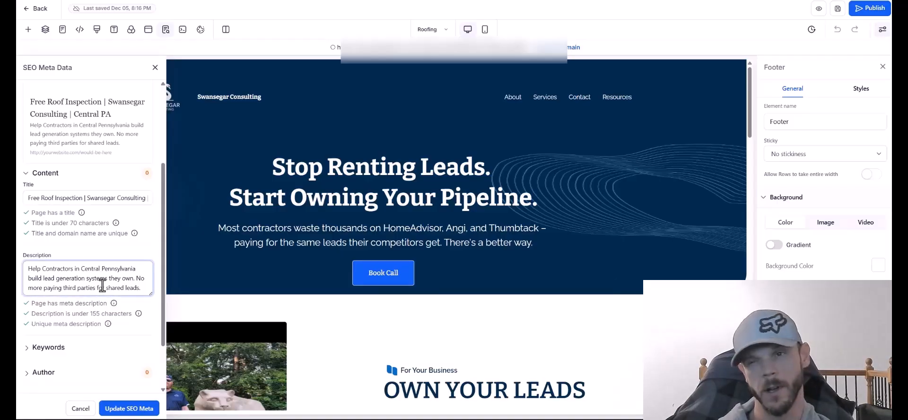
{"action": "key", "text": "ctrl+a"}
{"action": "type", "text": "Free roof inspections in Central PA. Storm damage? Insurance claims? We handle it all. Licensed, insured, and trusted by homeowners across Philipsburg, Clearfield, and beyond."}
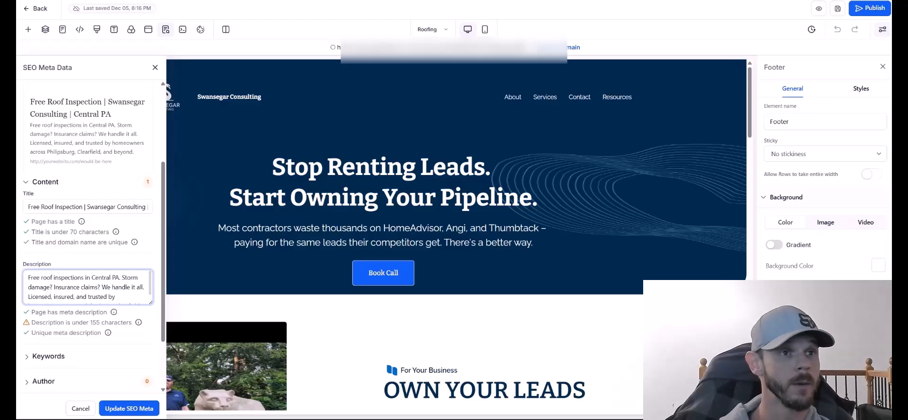
{"action": "scroll", "coordinate": [84, 283], "scroll_direction": "down", "scroll_amount": 2}
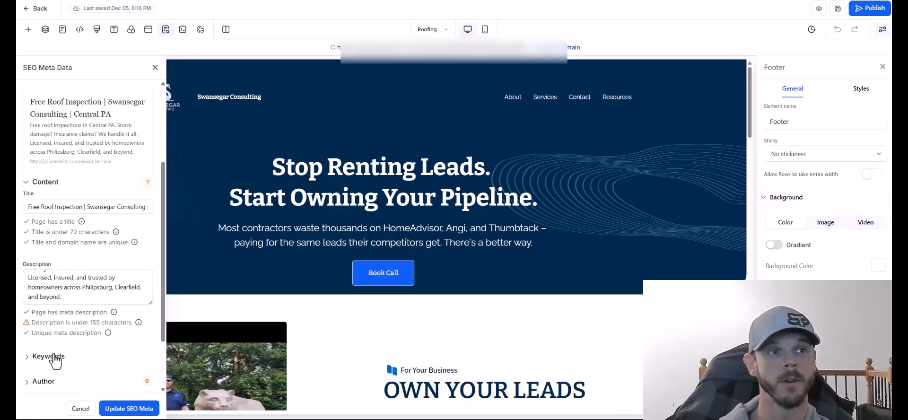
{"action": "scroll", "coordinate": [68, 221], "scroll_direction": "up", "scroll_amount": 1}
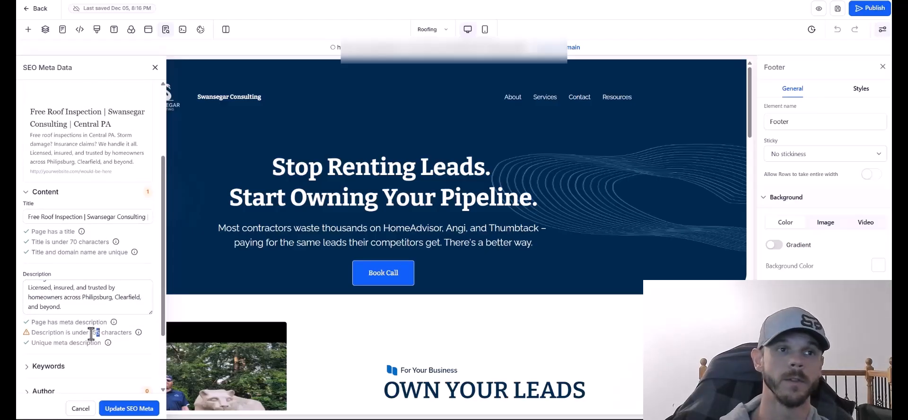
{"action": "scroll", "coordinate": [87, 333], "scroll_direction": "down", "scroll_amount": 4}
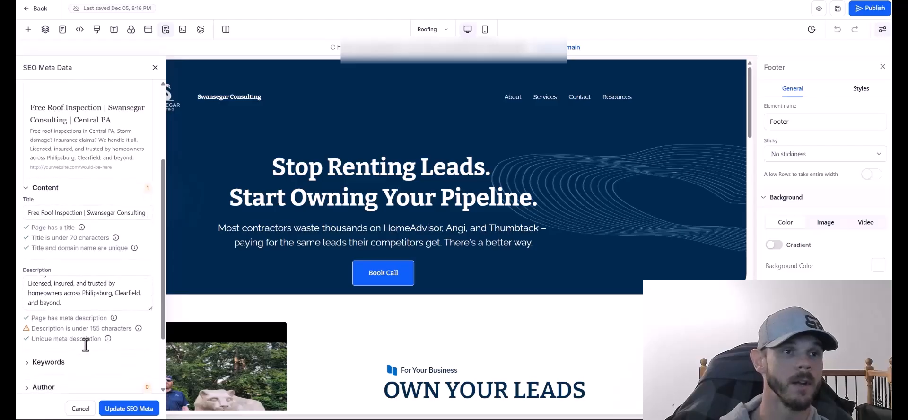
Replace the SEO keywords with roof replacement, roof repair central pa, roofing contractor philipsburg and storm damage repair.
{"action": "left_click", "coordinate": [47, 282]}
{"action": "left_click", "coordinate": [62, 314]}
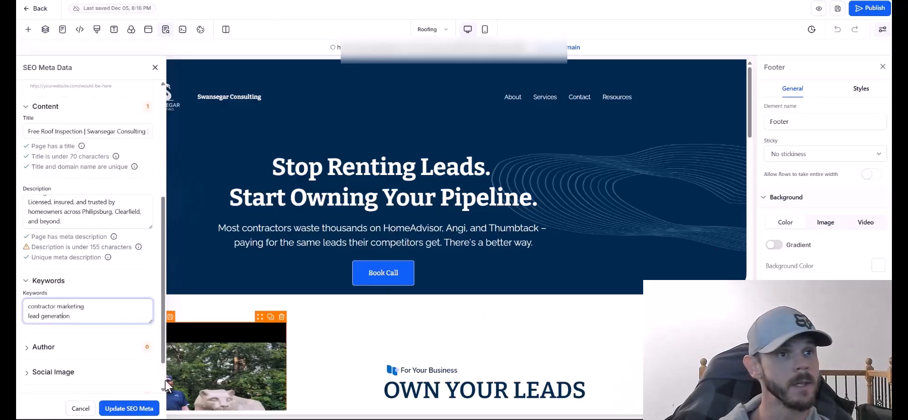
{"action": "key", "text": "ctrl+a"}
{"action": "type", "text": "roof replacement"}
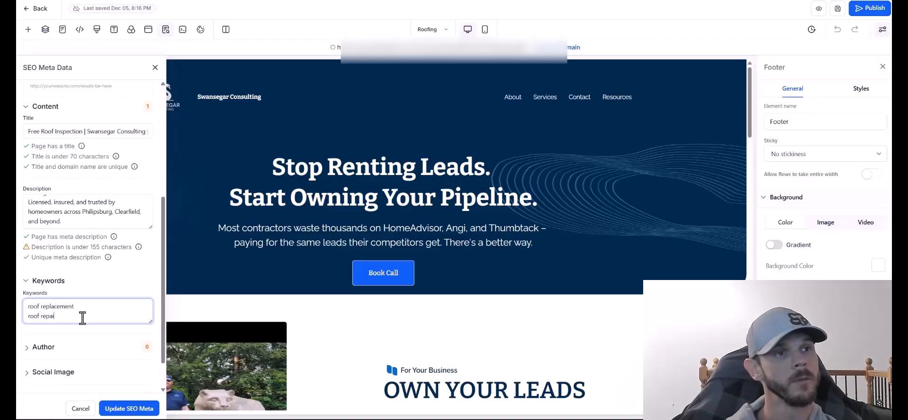
{"action": "type", "text": "roof repair central pa"}
{"action": "key", "text": "Return"}
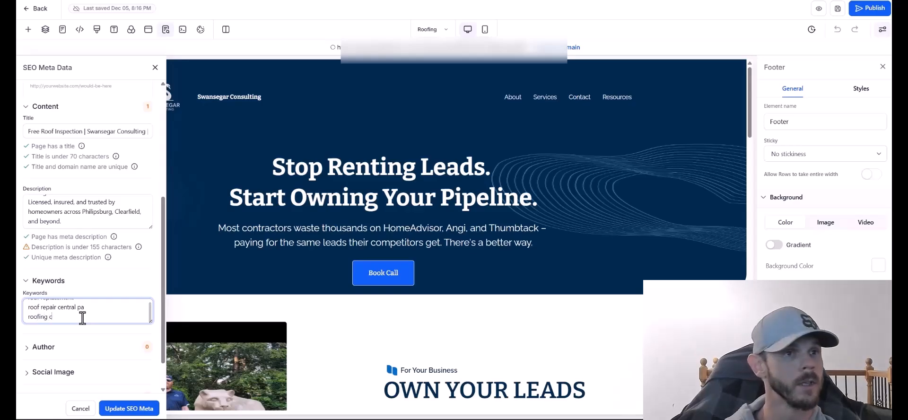
{"action": "type", "text": "roofing contractor philipsburg"}
{"action": "key", "text": "Return"}
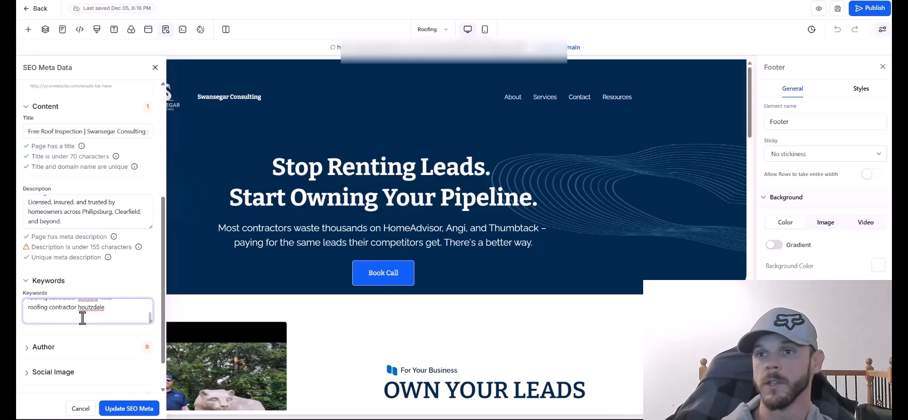
{"action": "type", "text": "storm damage repair"}
{"action": "key", "text": "Return"}
{"action": "type", "text": "free r"}
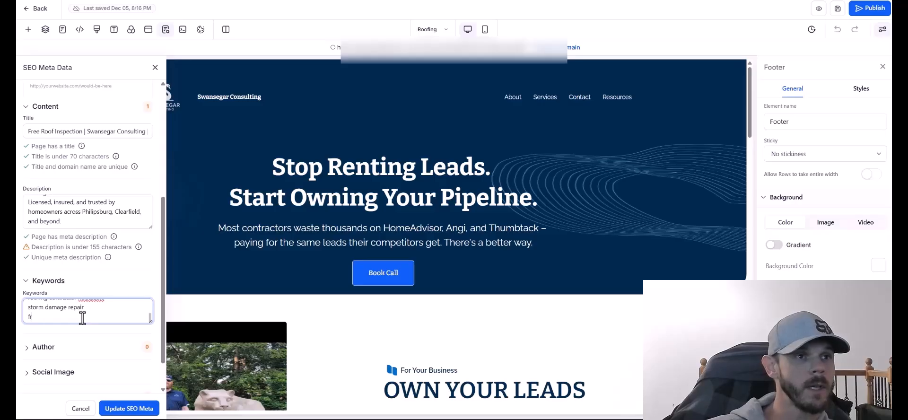
{"action": "key", "text": "BackSpace"}
{"action": "key", "text": "BackSpace"}
{"action": "key", "text": "BackSpace"}
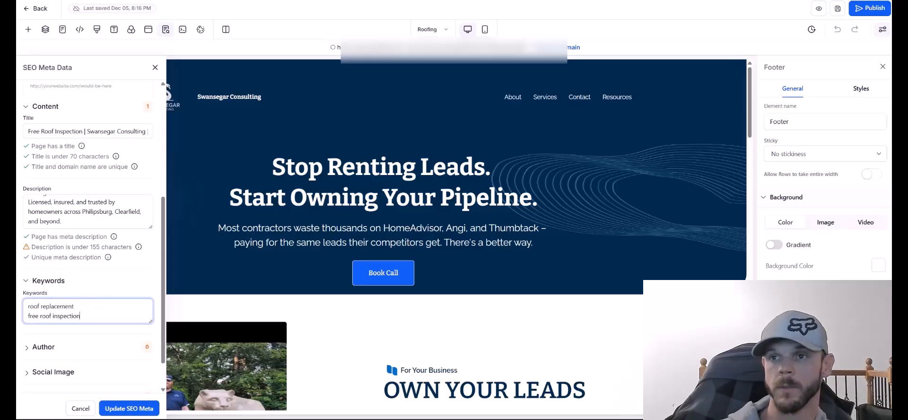
{"action": "scroll", "coordinate": [88, 236], "scroll_direction": "down", "scroll_amount": 4}
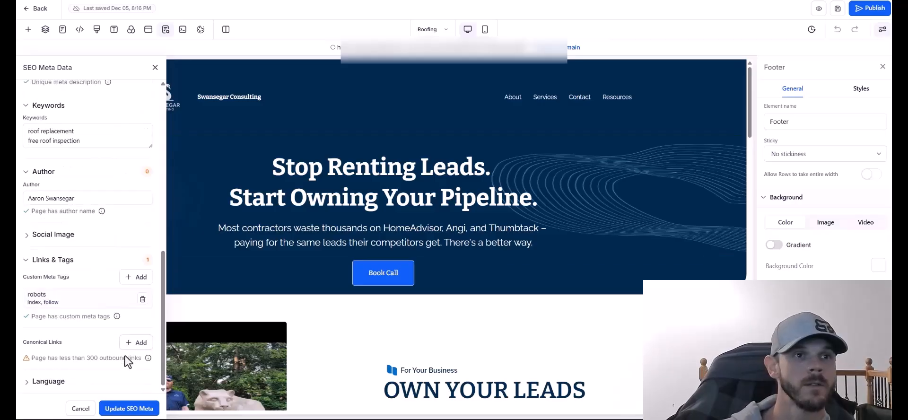
Add the roofing page URL as canonical link, update the SEO meta, save the page, and close the panel.
{"action": "left_click", "coordinate": [136, 342]}
{"action": "left_click", "coordinate": [427, 208]}
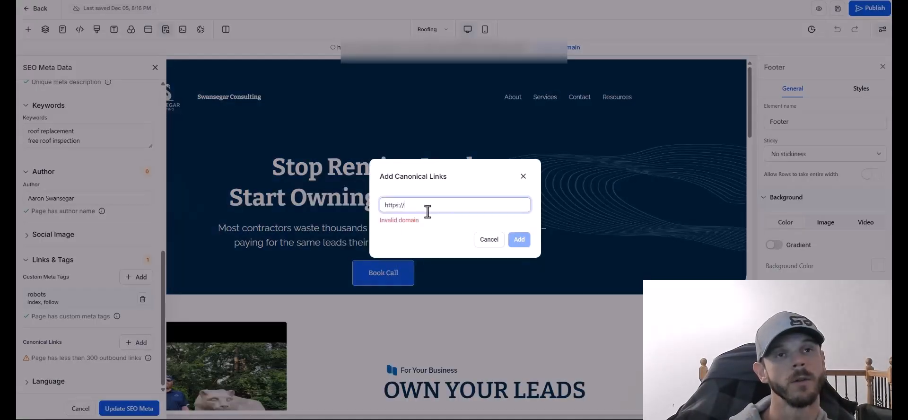
{"action": "type", "text": "swansegarconsulting.com/roofing"}
{"action": "key", "text": "Return"}
{"action": "left_click", "coordinate": [113, 408]}
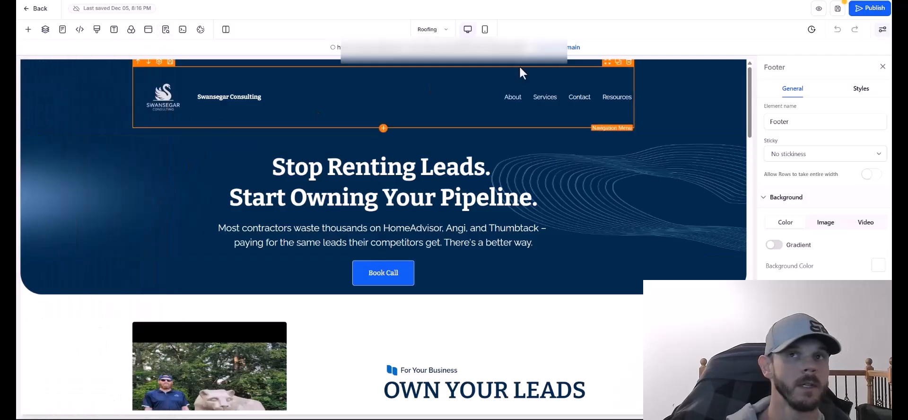
{"action": "left_click", "coordinate": [838, 9]}
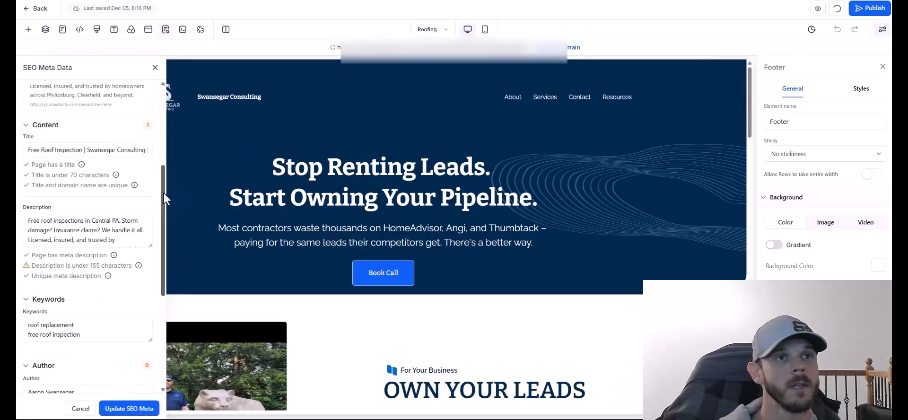
{"action": "scroll", "coordinate": [154, 92], "scroll_direction": "up", "scroll_amount": 5}
{"action": "left_click", "coordinate": [155, 67]}
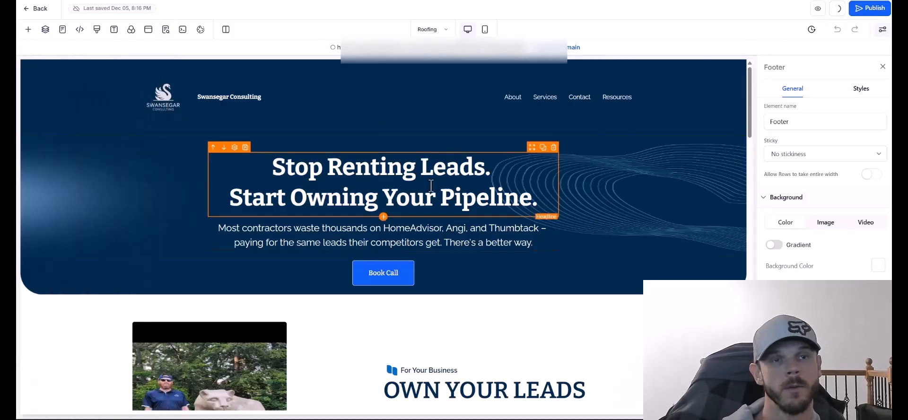
Paste roofing copy into the hero headline and browse the media library for a section background.
{"action": "left_click", "coordinate": [429, 188]}
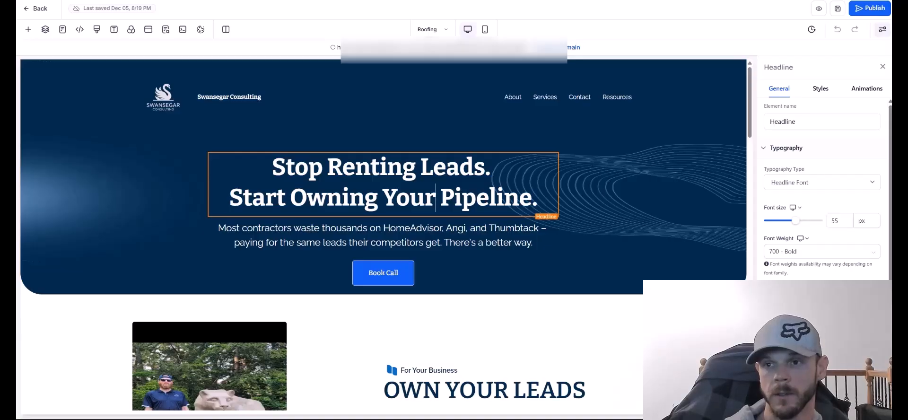
{"action": "key", "text": "ctrl+a"}
{"action": "type", "text": "Free inspections. Insurance claim assistance.  Quality craftsmanship that protects your home for decades."}
{"action": "left_click", "coordinate": [680, 243]}
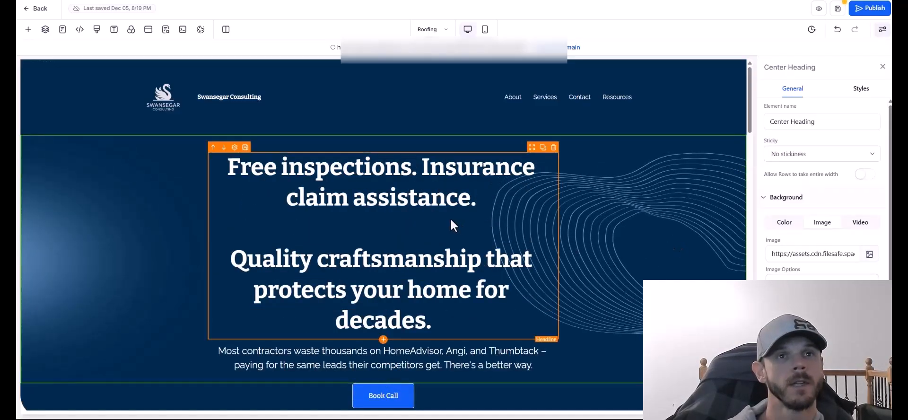
{"action": "left_click", "coordinate": [244, 211]}
{"action": "left_click", "coordinate": [720, 170]}
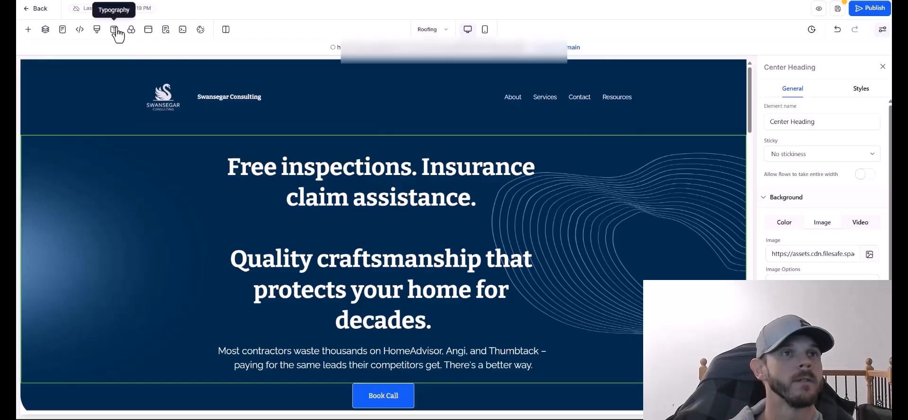
{"action": "left_click", "coordinate": [130, 30]}
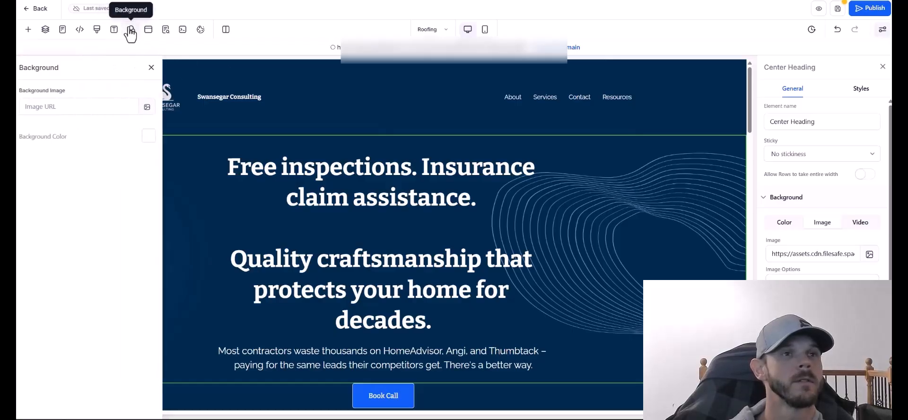
{"action": "left_click", "coordinate": [151, 110]}
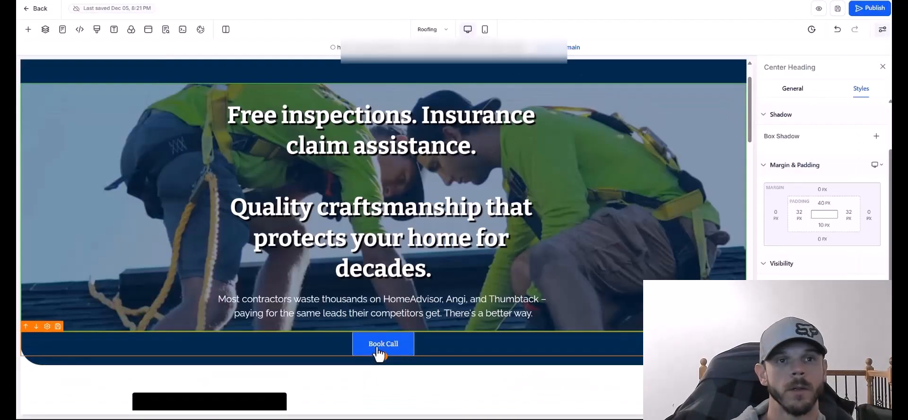
Make the Book Call button's background red.
{"action": "left_click", "coordinate": [381, 348]}
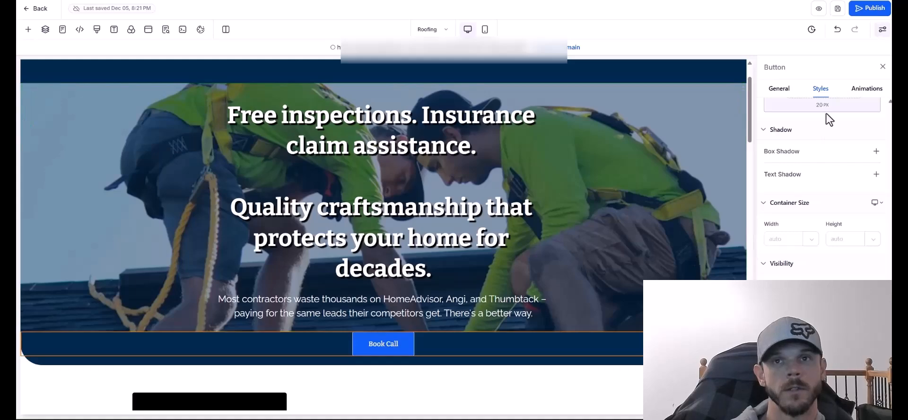
{"action": "scroll", "coordinate": [820, 294], "scroll_direction": "up", "scroll_amount": 5}
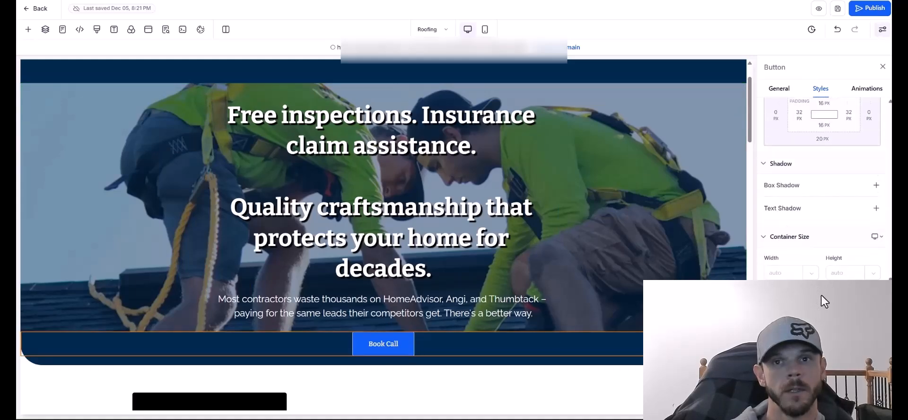
{"action": "scroll", "coordinate": [788, 139], "scroll_direction": "up", "scroll_amount": 5}
{"action": "left_click", "coordinate": [779, 88]}
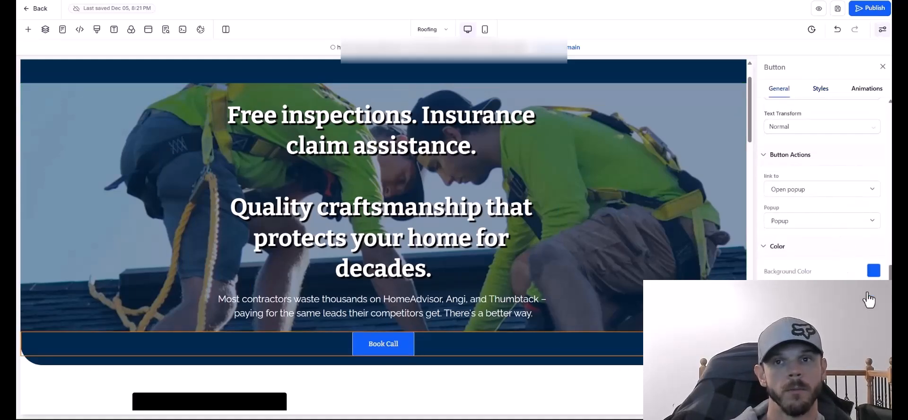
{"action": "left_click", "coordinate": [873, 270]}
{"action": "left_click", "coordinate": [820, 196]}
Increase the Book Call button's top margin and switch the canvas to the mobile layout.
{"action": "left_click", "coordinate": [453, 237]}
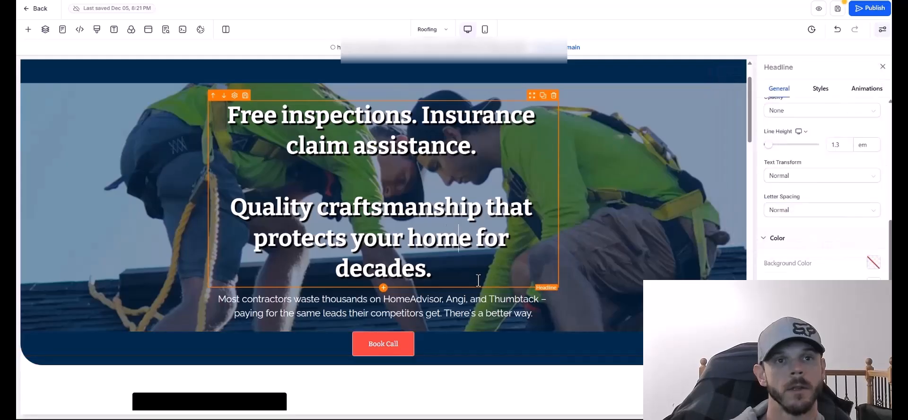
{"action": "left_click", "coordinate": [404, 351]}
{"action": "left_click", "coordinate": [825, 93]}
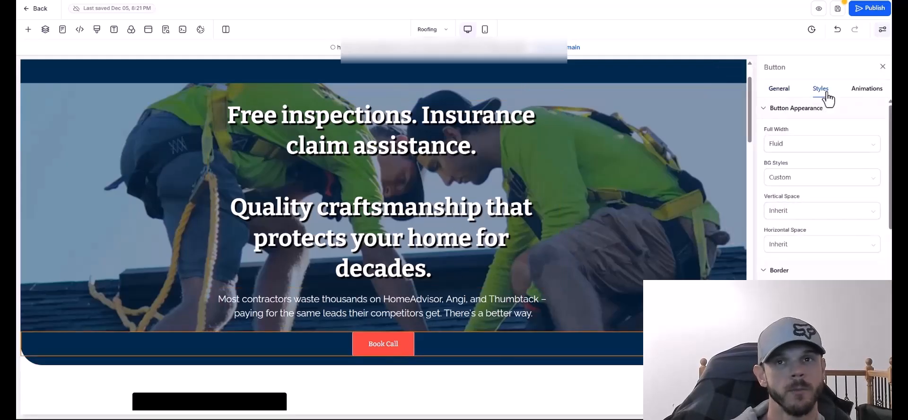
{"action": "left_click", "coordinate": [778, 88]}
{"action": "scroll", "coordinate": [811, 239], "scroll_direction": "up", "scroll_amount": 1}
{"action": "left_click", "coordinate": [825, 90]}
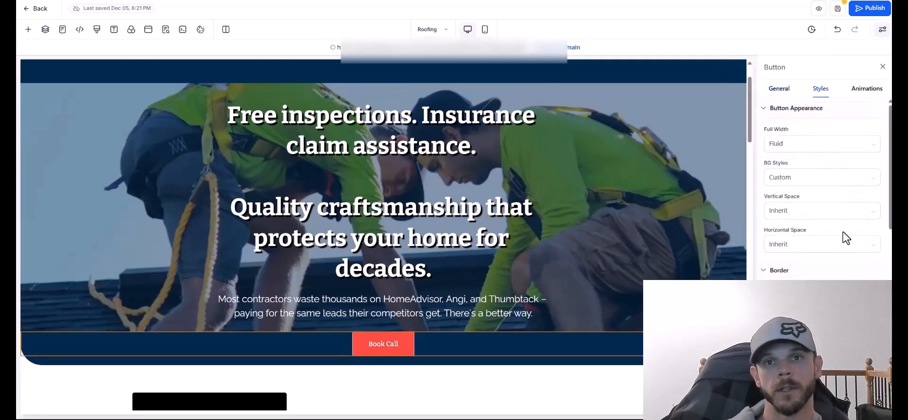
{"action": "scroll", "coordinate": [843, 246], "scroll_direction": "down", "scroll_amount": 6}
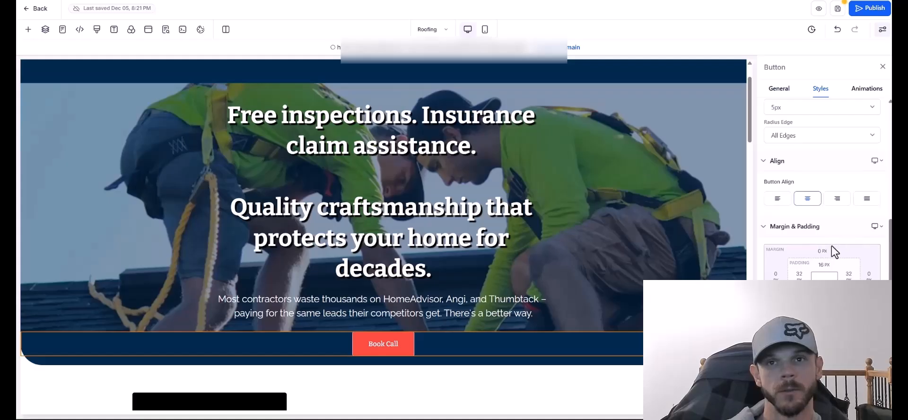
{"action": "left_click", "coordinate": [823, 251]}
{"action": "left_click", "coordinate": [778, 314]}
{"action": "left_click", "coordinate": [544, 146]}
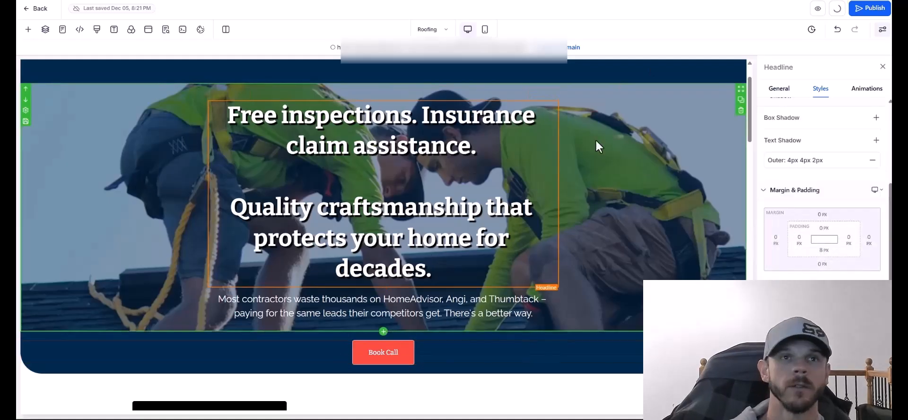
{"action": "left_click", "coordinate": [485, 29]}
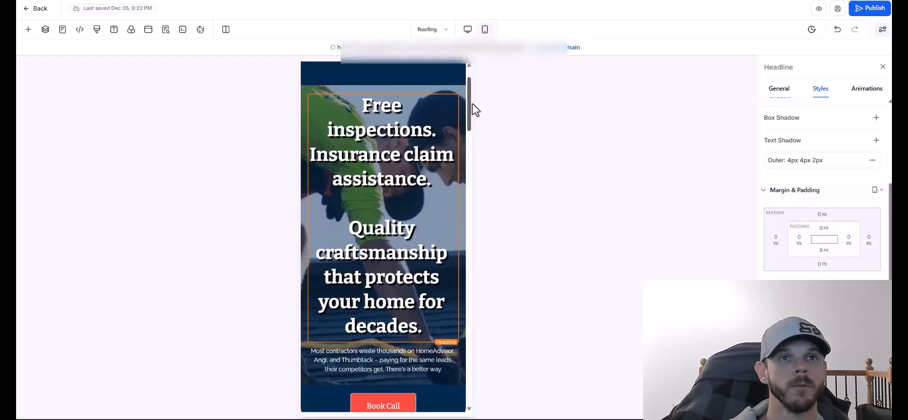
Bold the 'Schedule Your Free Inspection Today' paragraph in the mobile hero.
{"action": "left_click", "coordinate": [424, 235]}
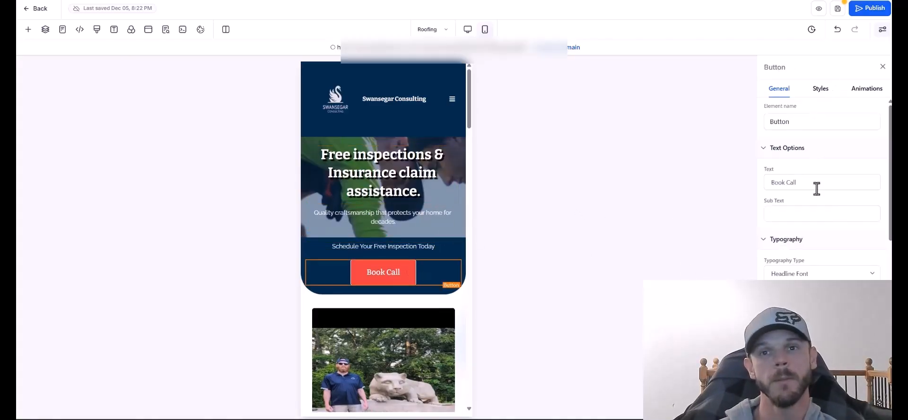
{"action": "scroll", "coordinate": [816, 189], "scroll_direction": "down", "scroll_amount": 1}
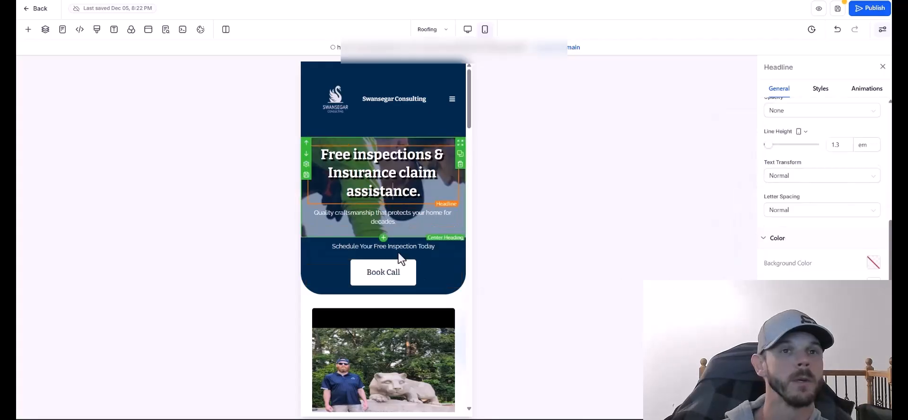
{"action": "left_click", "coordinate": [399, 257]}
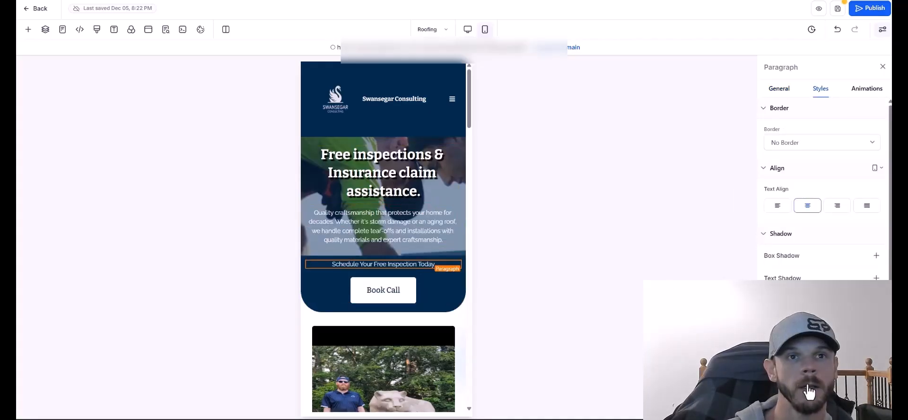
{"action": "left_click", "coordinate": [461, 151]}
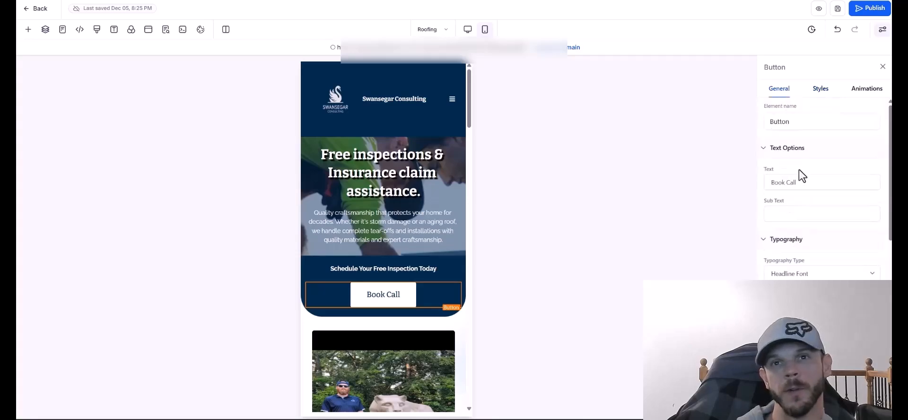
Relabel the hero button from 'Book Call' to 'Get Roof Help'.
{"action": "left_click_drag", "start_coordinate": [799, 182], "coordinate": [756, 182]}
{"action": "type", "text": "Roof"}
{"action": "type", "text": "p"}
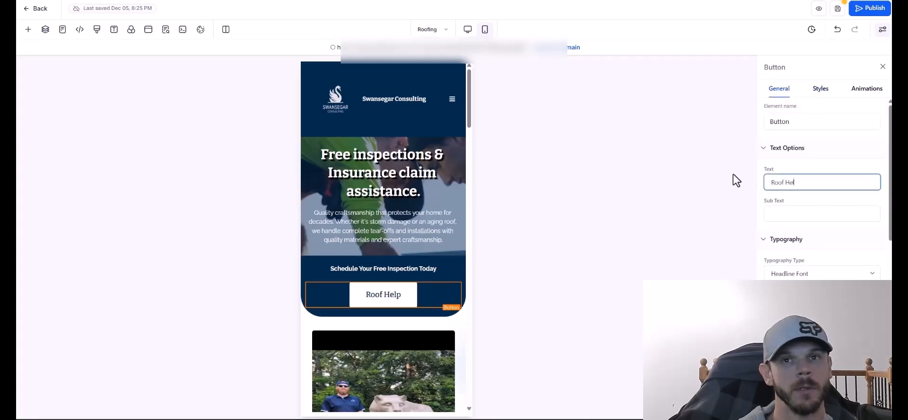
{"action": "key", "text": "ctrl+a"}
{"action": "type", "text": "Get Roof Help"}
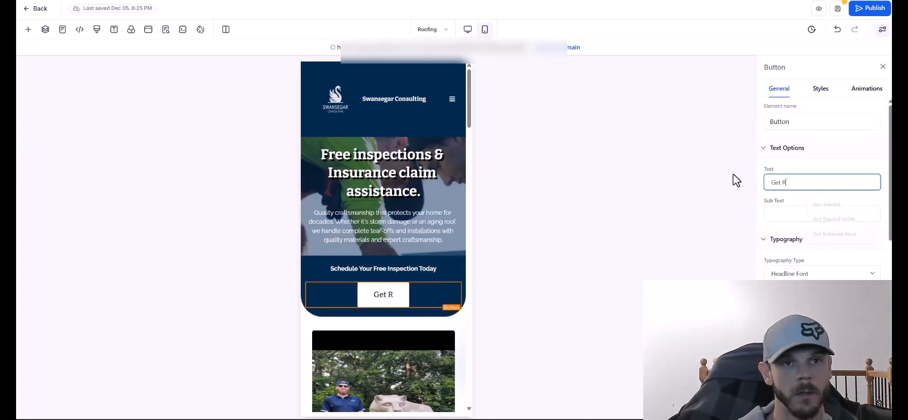
{"action": "key", "text": "Return"}
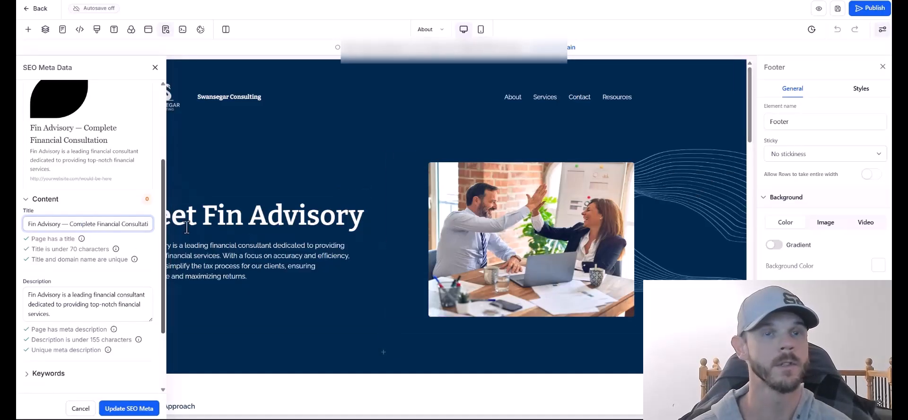
Reopen the About page's SEO Meta Data and edit its title and keywords.
{"action": "left_click", "coordinate": [165, 31]}
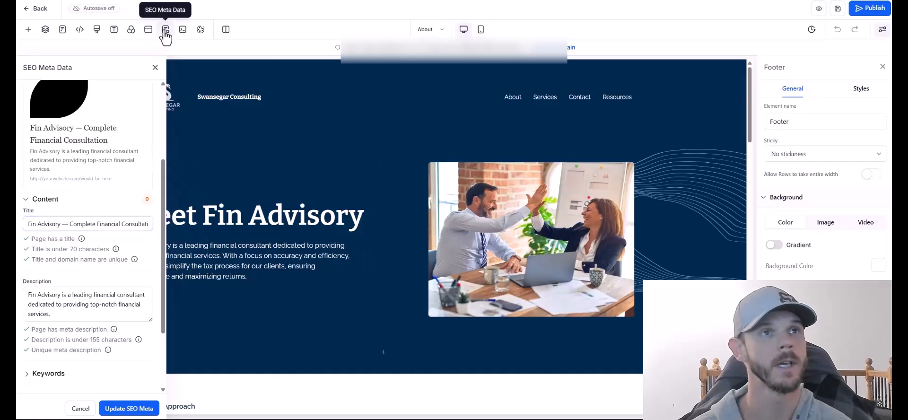
{"action": "left_click", "coordinate": [165, 31]}
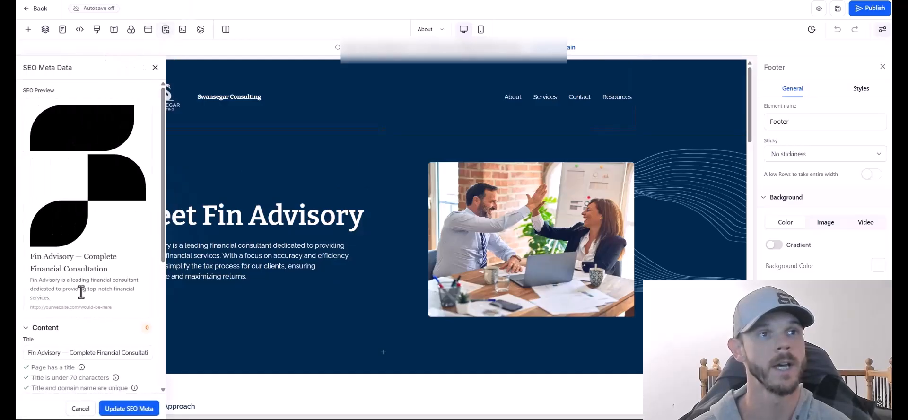
{"action": "left_click", "coordinate": [77, 347]}
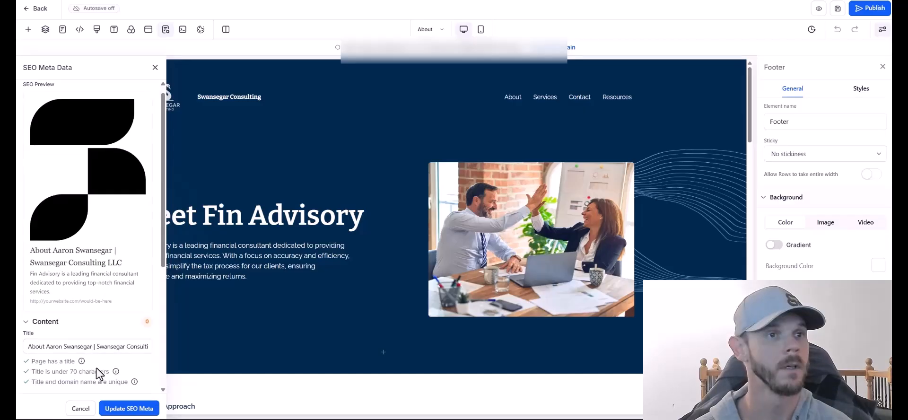
{"action": "scroll", "coordinate": [89, 227], "scroll_direction": "down", "scroll_amount": 5}
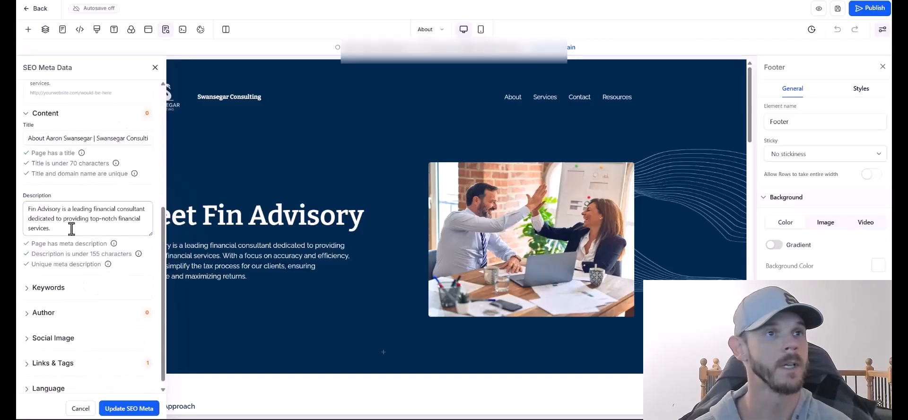
{"action": "left_click", "coordinate": [67, 321]}
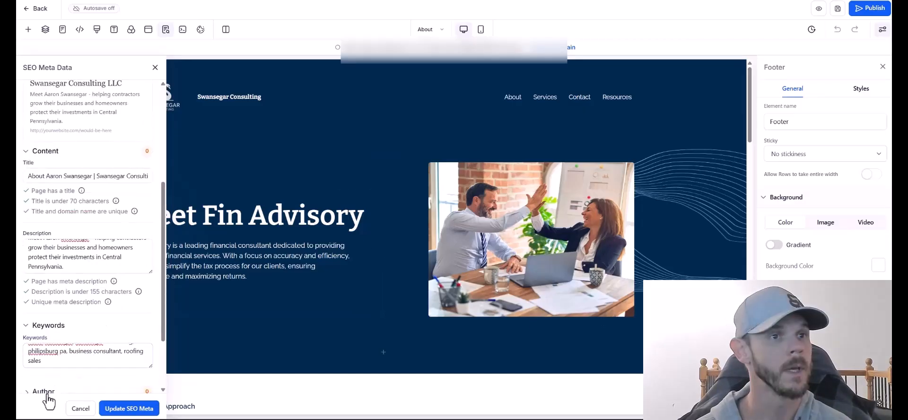
Replace the placeholder author name and insert a social sharing image from media storage.
{"action": "left_click", "coordinate": [37, 397]}
{"action": "scroll", "coordinate": [85, 236], "scroll_direction": "down", "scroll_amount": 1}
{"action": "double_click", "coordinate": [49, 337]}
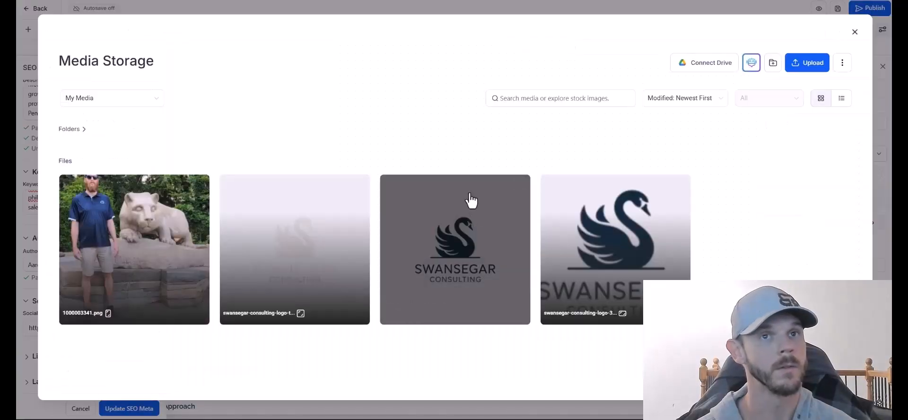
{"action": "left_click", "coordinate": [470, 198]}
{"action": "left_click", "coordinate": [831, 399]}
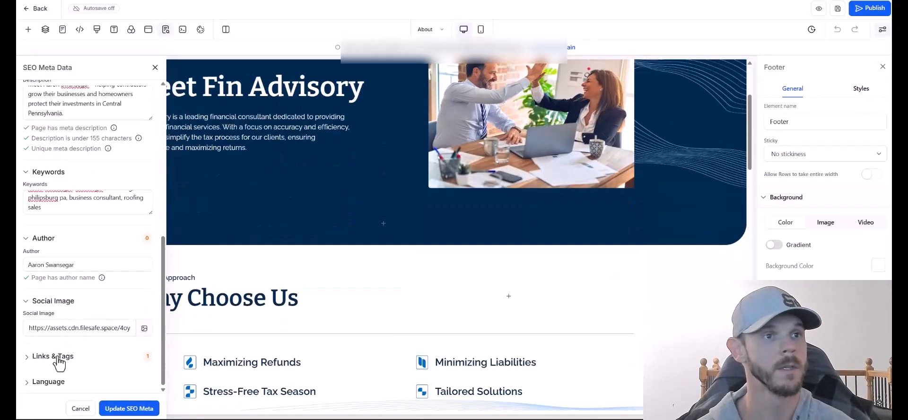
Add a robots meta tag with content 'index, follow'.
{"action": "left_click", "coordinate": [49, 356]}
{"action": "left_click", "coordinate": [136, 301]}
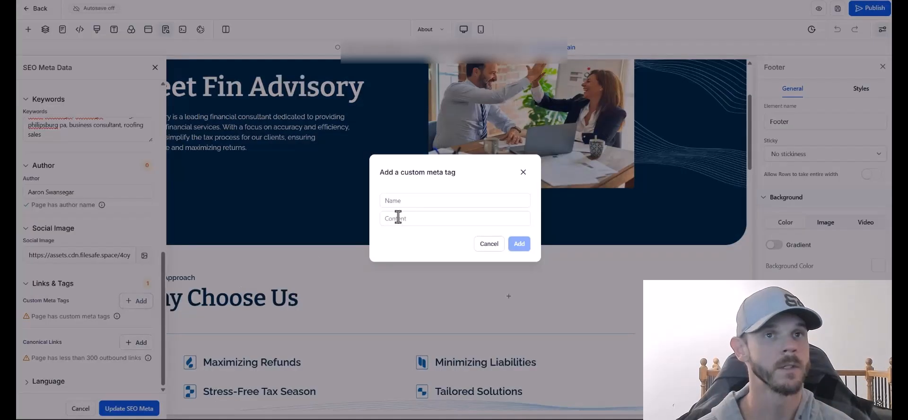
{"action": "left_click", "coordinate": [416, 201]}
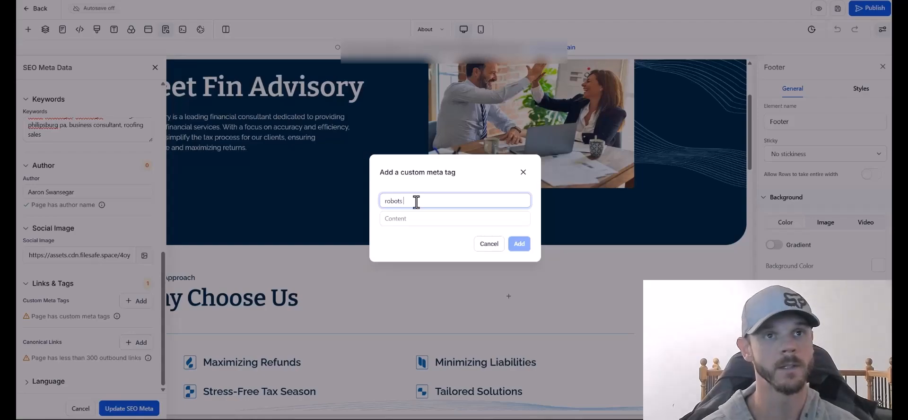
{"action": "key", "text": "Tab"}
{"action": "type", "text": "in"}
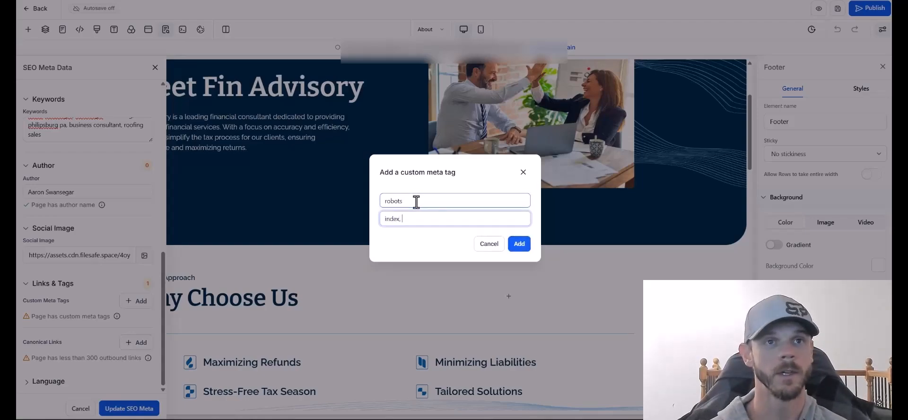
{"action": "type", "text": "dex, follow"}
{"action": "left_click", "coordinate": [518, 243]}
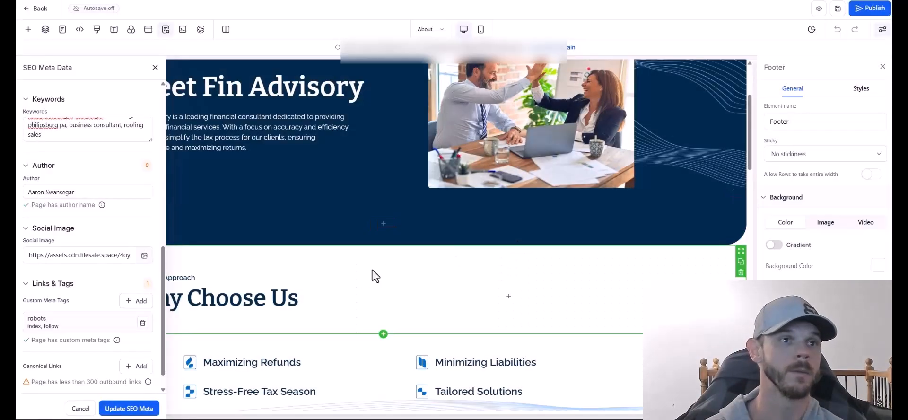
Add the /about canonical link, update the SEO meta and save the page.
{"action": "scroll", "coordinate": [122, 335], "scroll_direction": "down", "scroll_amount": 1}
{"action": "left_click", "coordinate": [137, 342]}
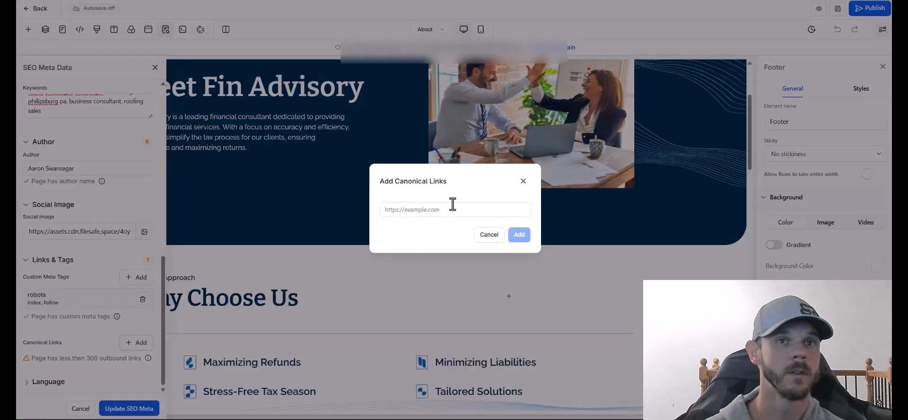
{"action": "type", "text": "vv"}
{"action": "key", "text": "BackSpace"}
{"action": "key", "text": "BackSpace"}
{"action": "type", "text": "https://swansegarconsulting.com/"}
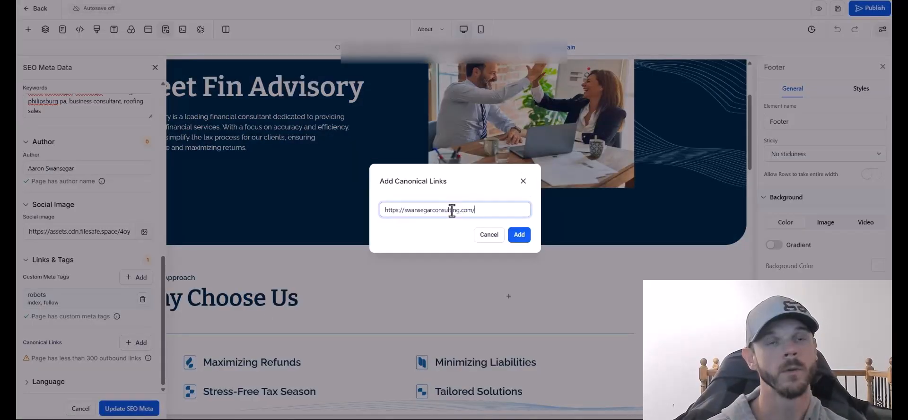
{"action": "left_click", "coordinate": [518, 234]}
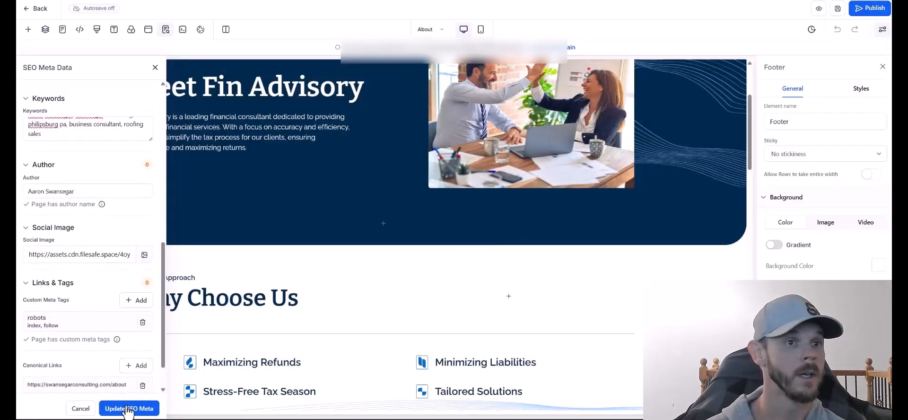
{"action": "left_click", "coordinate": [127, 408]}
{"action": "left_click", "coordinate": [835, 18]}
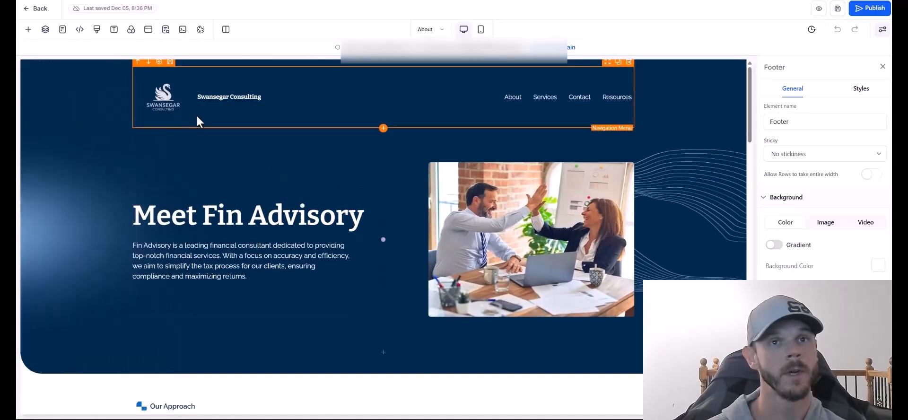
Replace the About hero photo with a new image from Media Storage.
{"action": "left_click", "coordinate": [520, 227]}
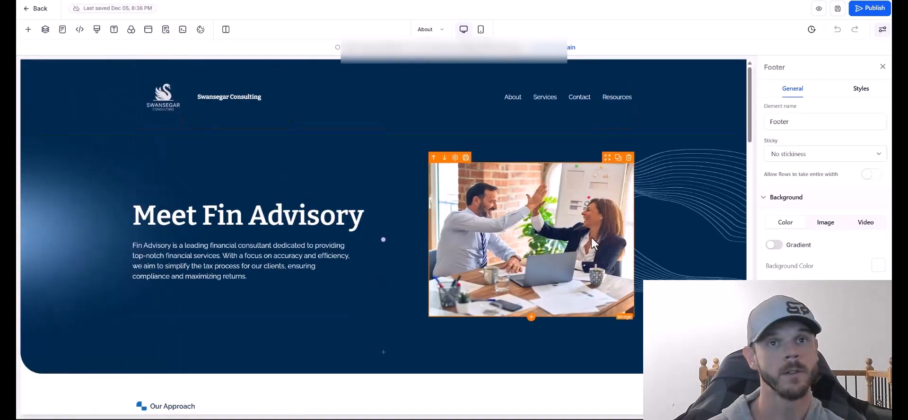
{"action": "left_click", "coordinate": [848, 244]}
{"action": "left_click", "coordinate": [237, 238]}
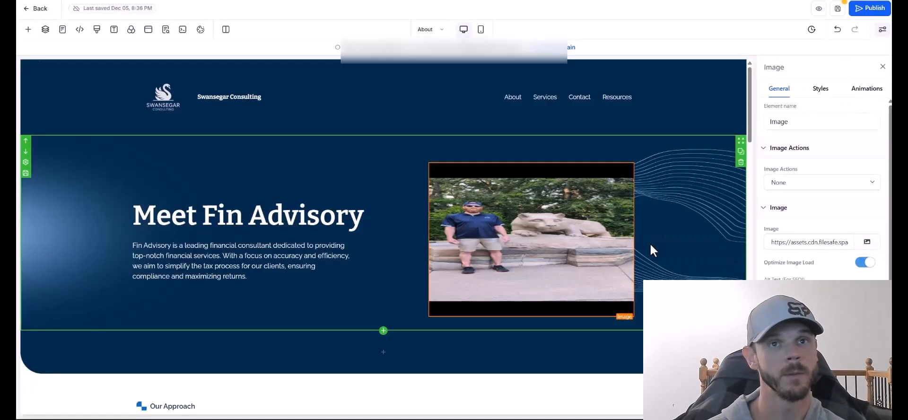
{"action": "left_click", "coordinate": [260, 233]}
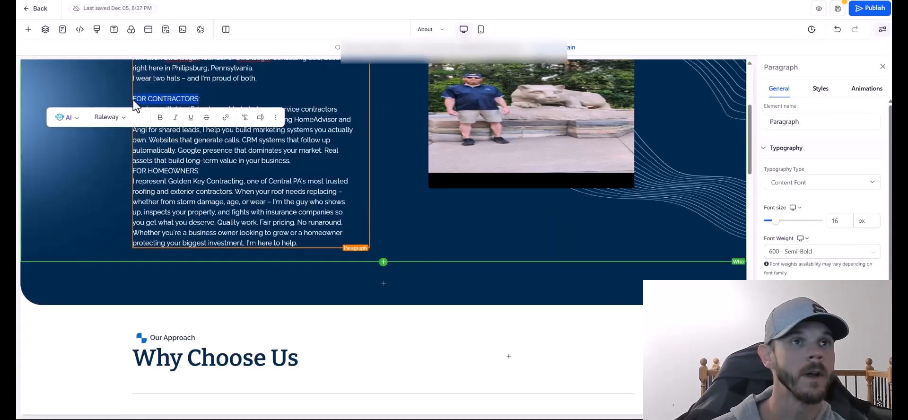
Replace the Why Choose Us heading with the copied text FOR CONTRACTORS.
{"action": "right_click", "coordinate": [146, 98]}
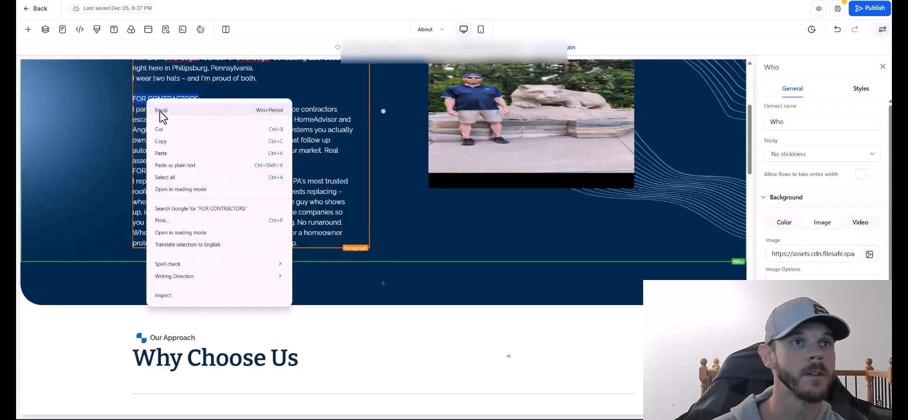
{"action": "left_click", "coordinate": [170, 142]}
{"action": "left_click_drag", "start_coordinate": [301, 357], "coordinate": [133, 357]}
{"action": "type", "text": "FOR CONTRACTORS"}
Select the FOR HOMEOWNERS label and the 'Our Journey to Helping You Thrive' headline for editing.
{"action": "left_click_drag", "start_coordinate": [203, 171], "coordinate": [138, 171]}
{"action": "scroll", "coordinate": [270, 325], "scroll_direction": "down", "scroll_amount": 5}
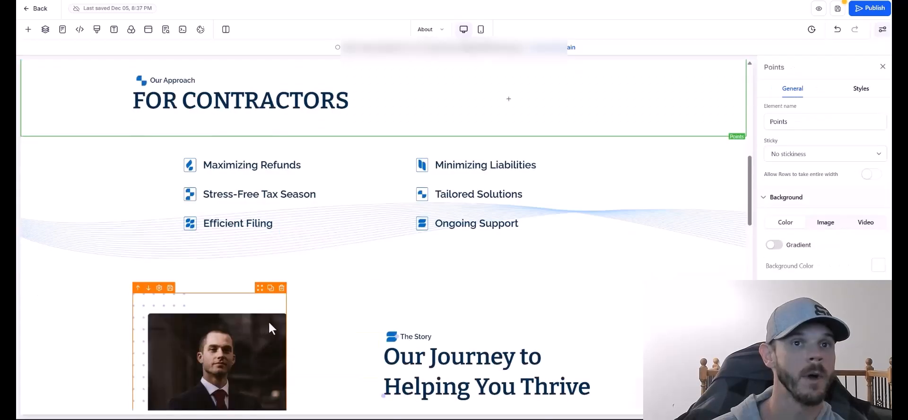
{"action": "left_click", "coordinate": [526, 376]}
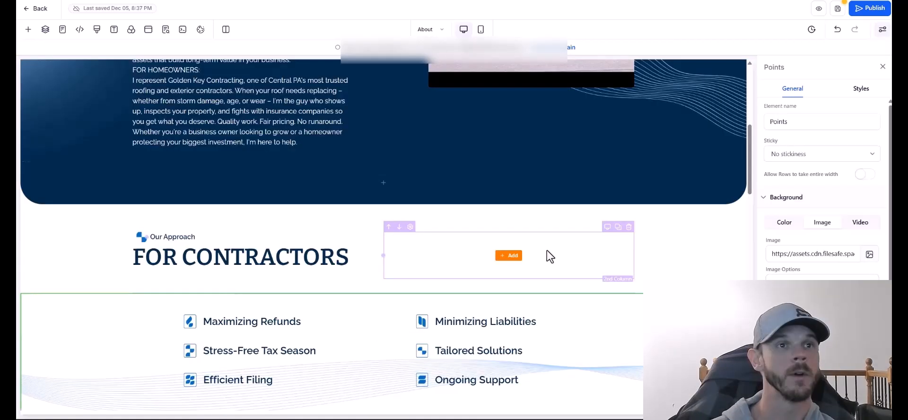
{"action": "scroll", "coordinate": [547, 255], "scroll_direction": "up", "scroll_amount": 3}
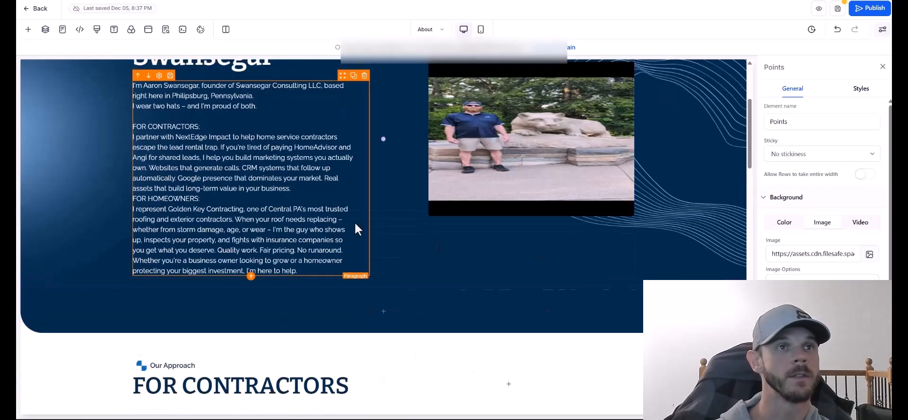
{"action": "left_click_drag", "start_coordinate": [132, 233], "coordinate": [183, 258]}
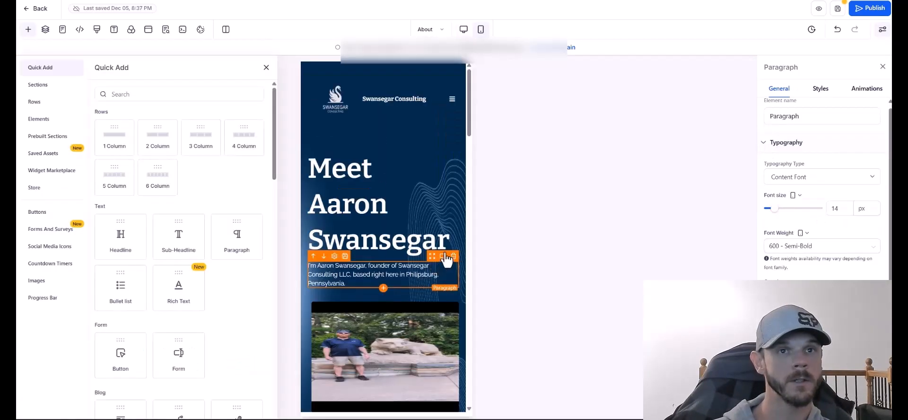
Duplicate the hero paragraph as a centered 22 px 'I wear two hats' line.
{"action": "left_click", "coordinate": [443, 256]}
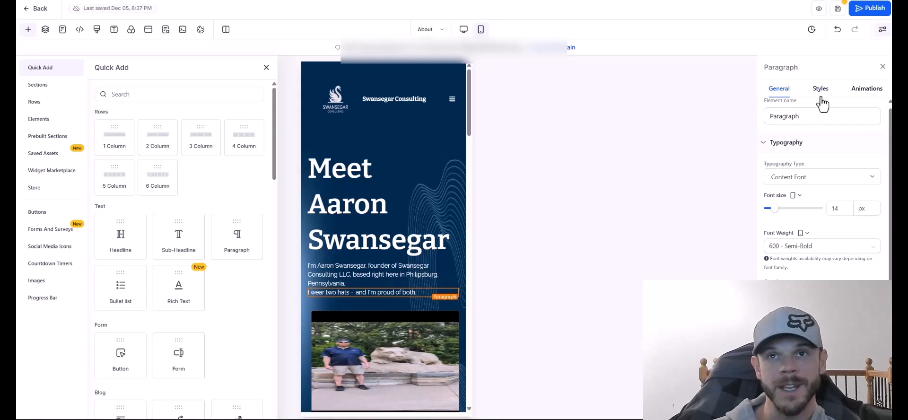
{"action": "left_click", "coordinate": [820, 89]}
{"action": "left_click", "coordinate": [807, 206]}
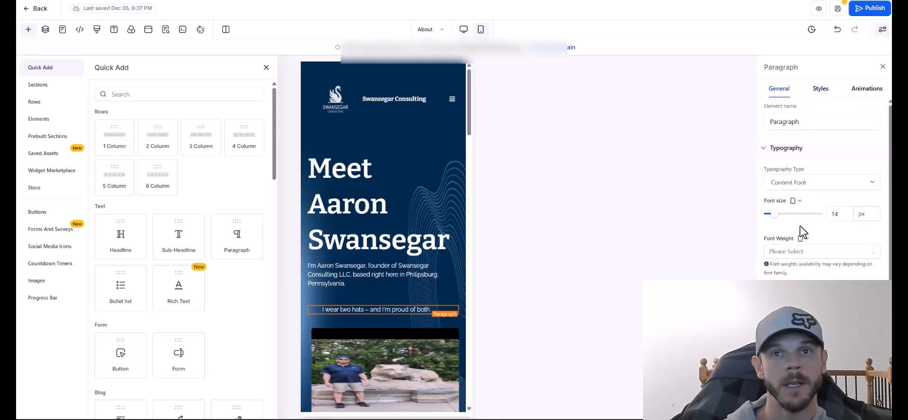
{"action": "left_click_drag", "start_coordinate": [773, 214], "coordinate": [788, 215]}
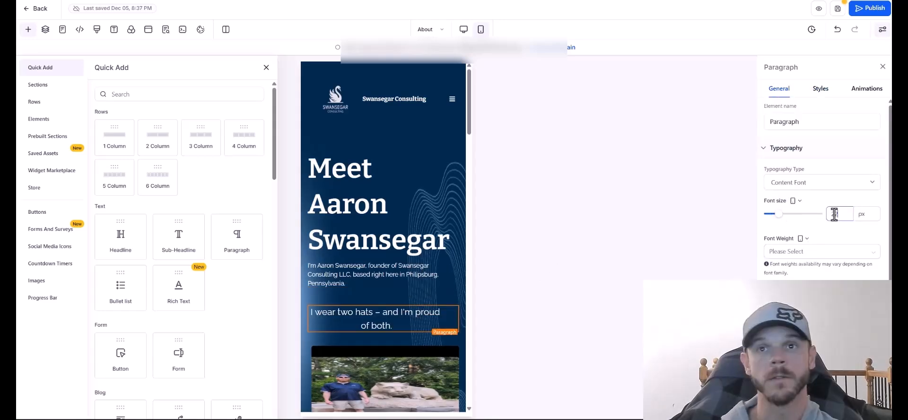
{"action": "left_click", "coordinate": [836, 203]}
Left-align the hero heading and swap the hero image for the logo via Media Storage.
{"action": "scroll", "coordinate": [827, 272], "scroll_direction": "down", "scroll_amount": 1}
{"action": "scroll", "coordinate": [807, 212], "scroll_direction": "up", "scroll_amount": 1}
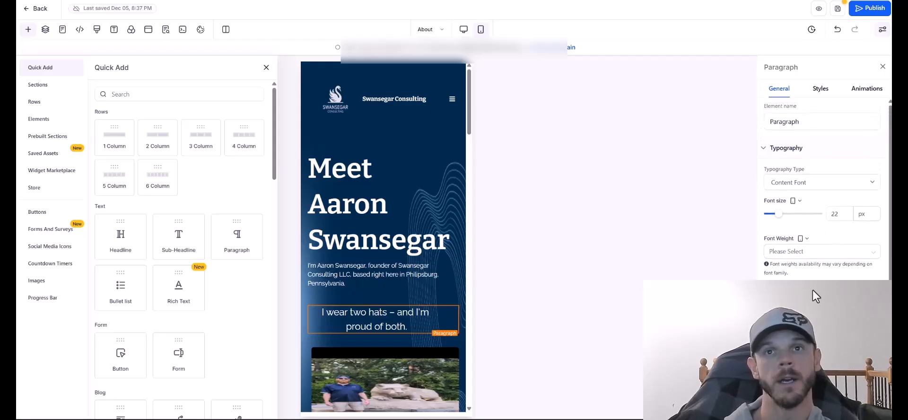
{"action": "scroll", "coordinate": [816, 290], "scroll_direction": "down", "scroll_amount": 2}
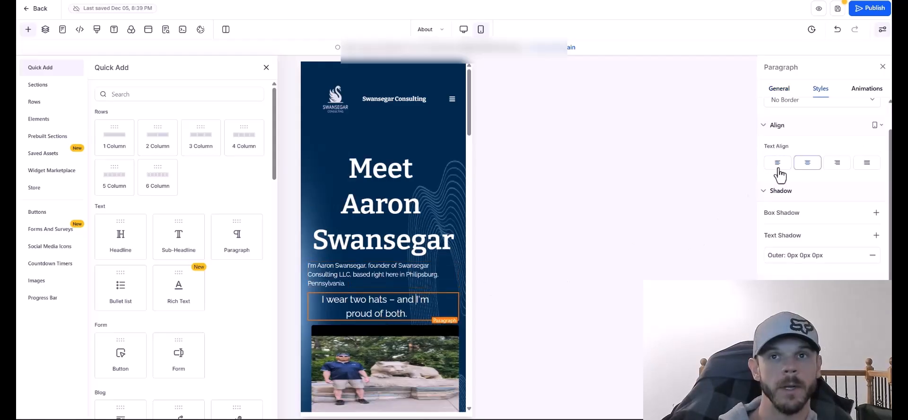
{"action": "left_click", "coordinate": [778, 168]}
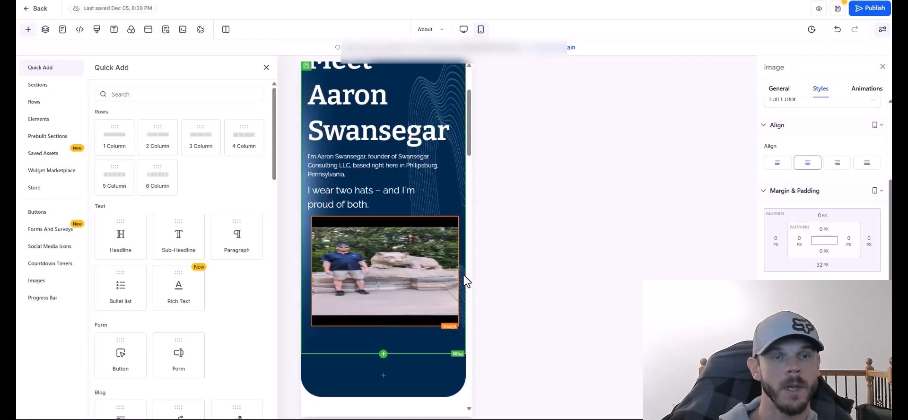
{"action": "scroll", "coordinate": [445, 293], "scroll_direction": "up", "scroll_amount": 1}
{"action": "scroll", "coordinate": [450, 258], "scroll_direction": "down", "scroll_amount": 3}
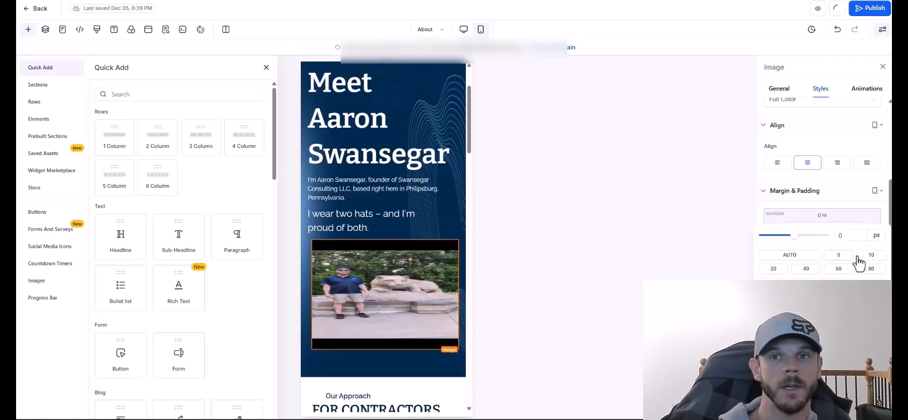
{"action": "left_click", "coordinate": [850, 255]}
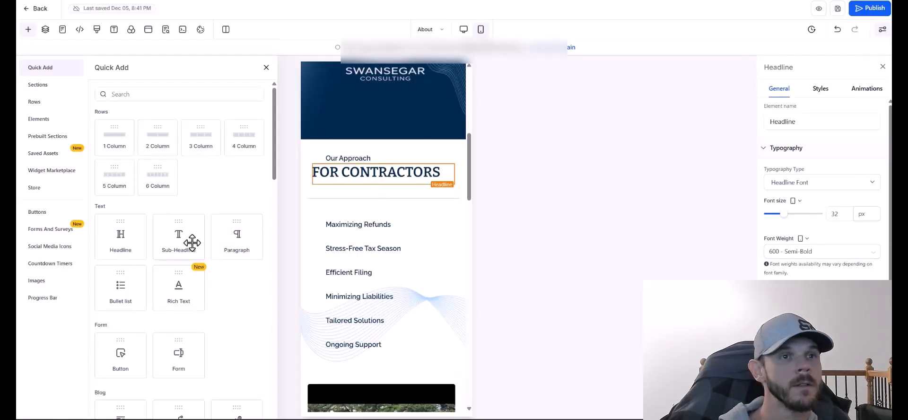
Add a sub-headline under FOR CONTRACTORS containing the pasted contractor paragraph.
{"action": "left_click_drag", "start_coordinate": [187, 241], "coordinate": [361, 227]}
{"action": "left_click", "coordinate": [360, 227]}
{"action": "key", "text": "ctrl+a"}
{"action": "type", "text": "I partner with NextEdge Impact to help home service contractors escape the lead rental trap. If you're tired of paying HomeAdvisor and Angi for shared leads, I help you build marketing systems you actually own. Websites that generate calls. CRM systems that follow up automatically. Google presence that dominates your market. Real assets that build long-term value in your business."}
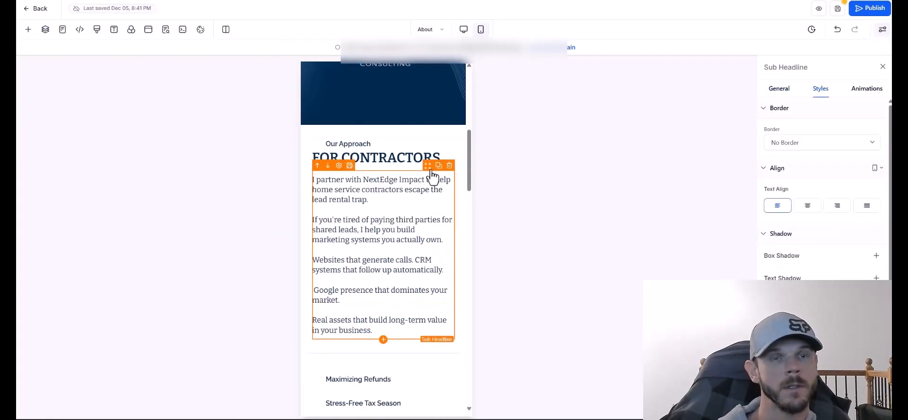
Duplicate the approach section and select its copy to rewrite for homeowners.
{"action": "left_click", "coordinate": [459, 156]}
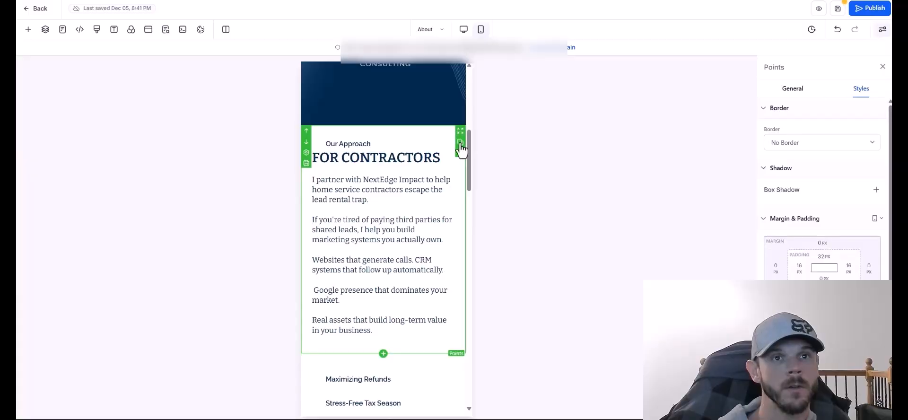
{"action": "left_click", "coordinate": [459, 144]}
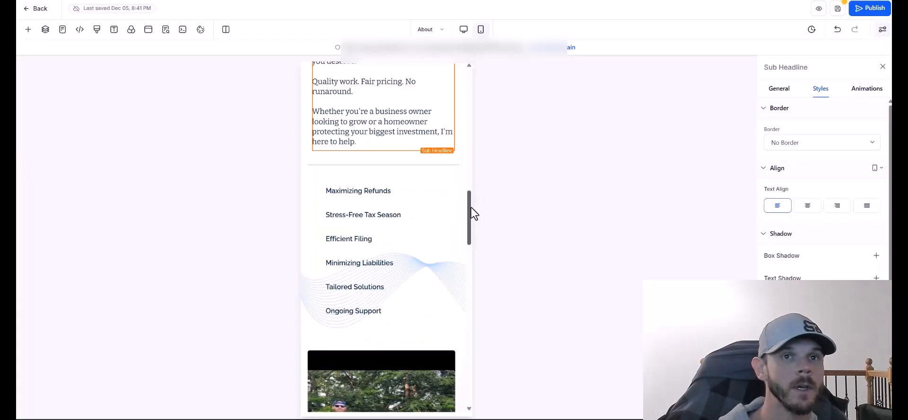
{"action": "left_click_drag", "start_coordinate": [469, 212], "coordinate": [474, 276]}
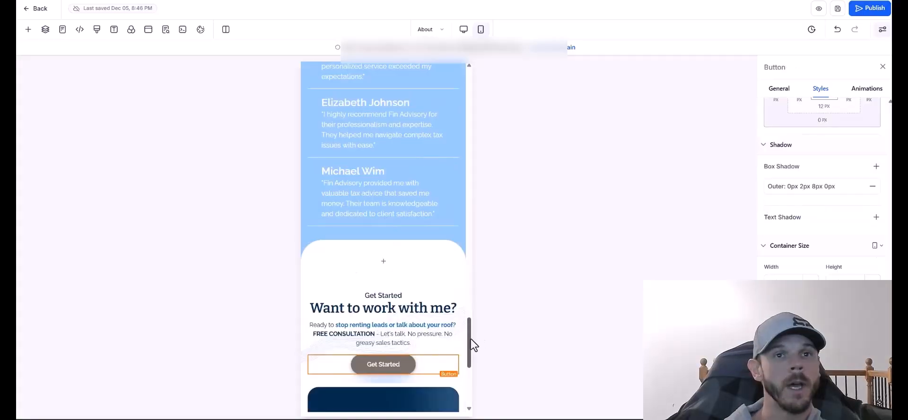
{"action": "left_click_drag", "start_coordinate": [470, 343], "coordinate": [481, 328]}
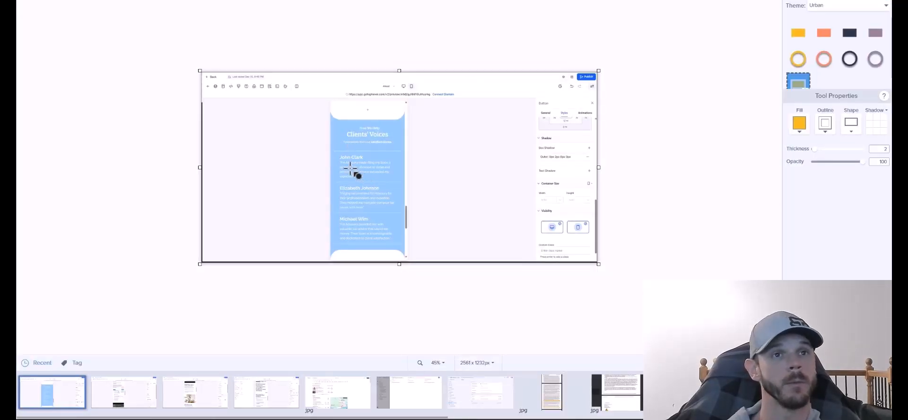
Choose an option on the Clients' Voices screenshot in Snagit, then return to GoHighLevel.
{"action": "right_click", "coordinate": [350, 168]}
{"action": "left_click", "coordinate": [378, 185]}
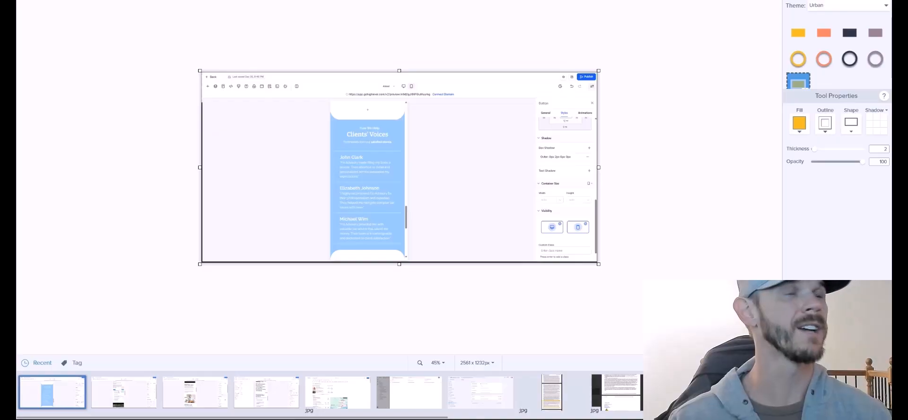
{"action": "key", "text": "alt+Tab"}
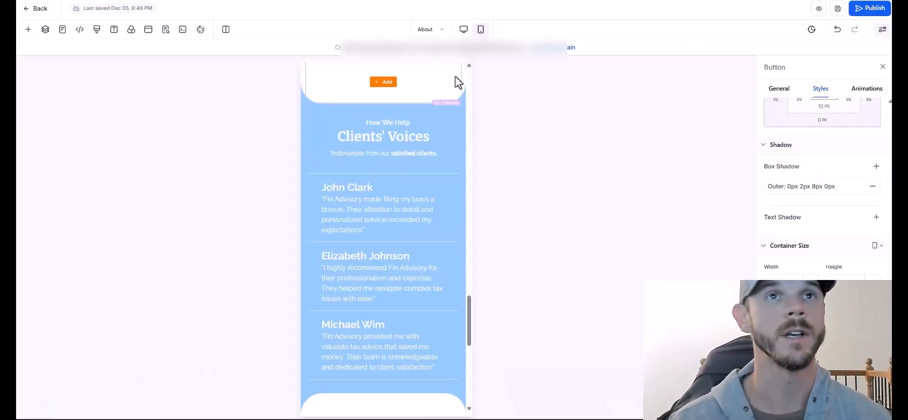
Delete the Clients' Voices testimonial section plus the leftover empty column and section.
{"action": "left_click", "coordinate": [456, 108]}
{"action": "left_click", "coordinate": [457, 230]}
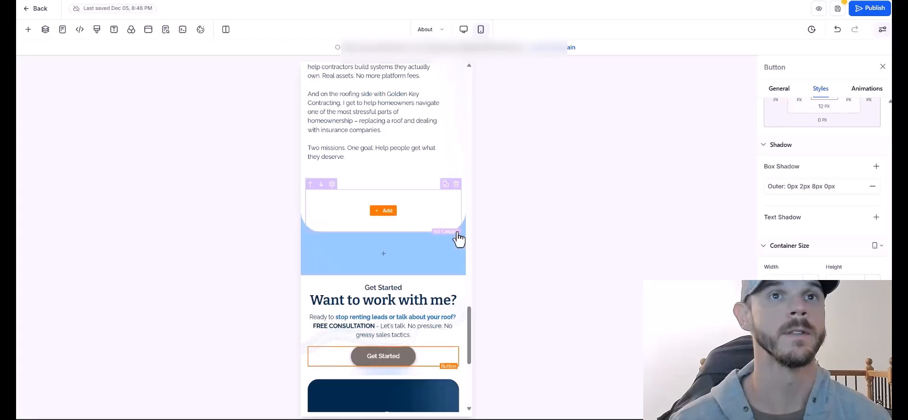
{"action": "left_click", "coordinate": [459, 218]}
{"action": "left_click_drag", "start_coordinate": [469, 347], "coordinate": [580, 80]}
Save the About page and scroll through the preview.
{"action": "left_click", "coordinate": [833, 14]}
{"action": "scroll", "coordinate": [465, 124], "scroll_direction": "down", "scroll_amount": 3}
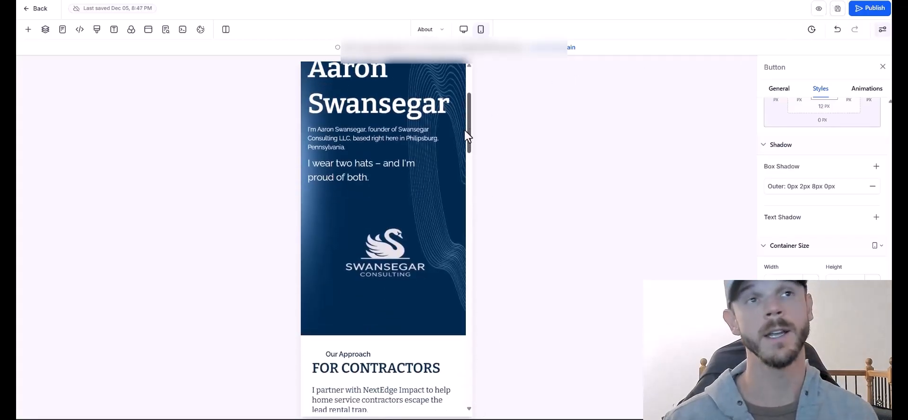
{"action": "scroll", "coordinate": [462, 137], "scroll_direction": "down", "scroll_amount": 4}
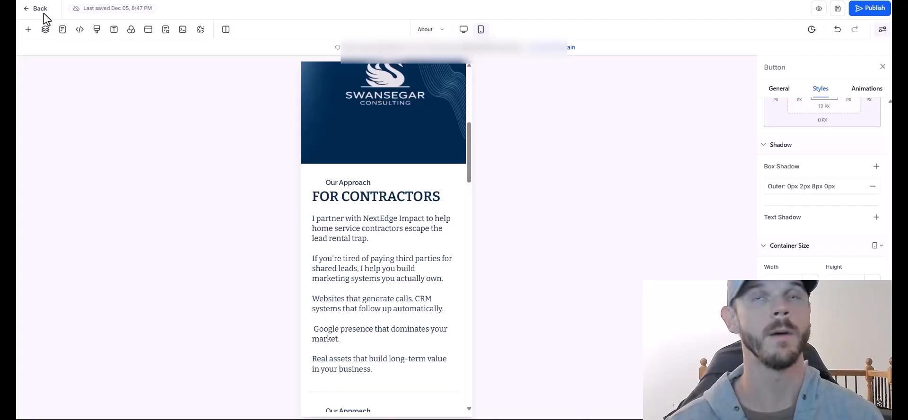
{"action": "left_click_drag", "start_coordinate": [472, 166], "coordinate": [470, 81]}
Go back to the pages list, edit the Contact page and open its SEO Meta Data.
{"action": "left_click", "coordinate": [36, 8]}
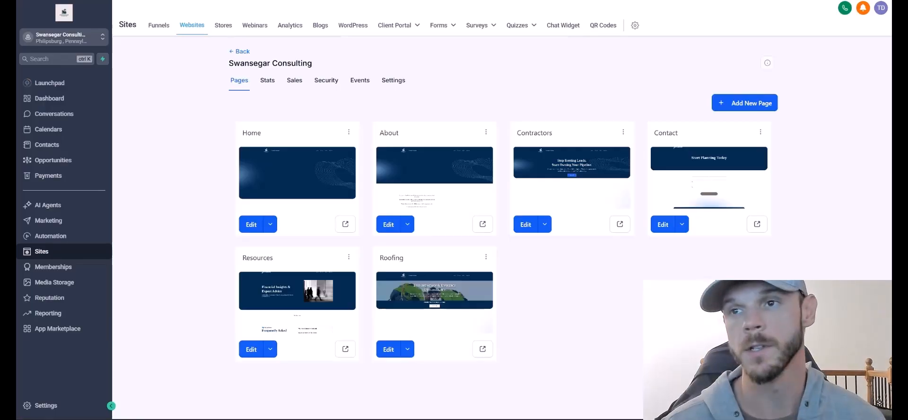
{"action": "left_click", "coordinate": [668, 226]}
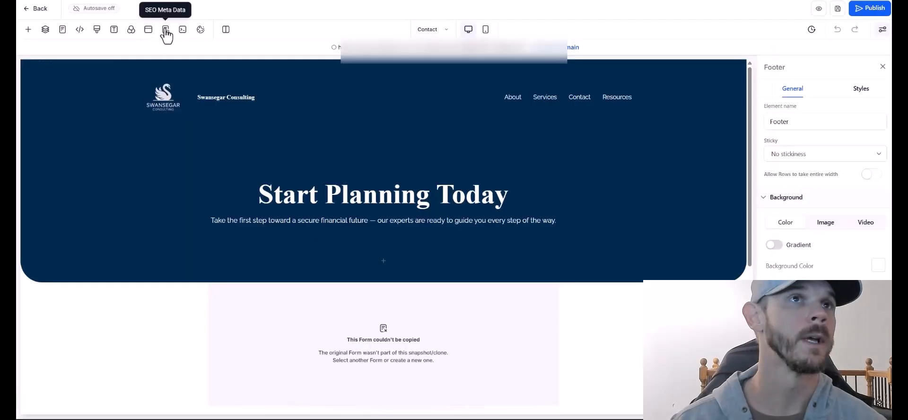
{"action": "left_click", "coordinate": [166, 29]}
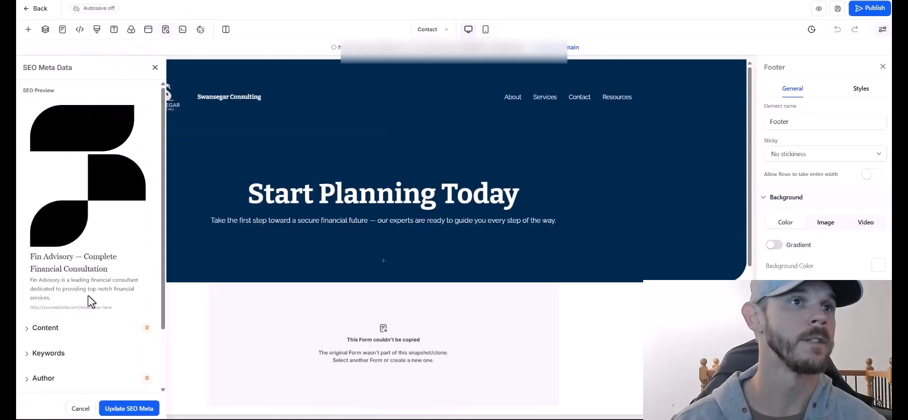
Replace the Contact page's SEO title and enter the author's name.
{"action": "left_click", "coordinate": [77, 337]}
{"action": "triple_click", "coordinate": [27, 350]}
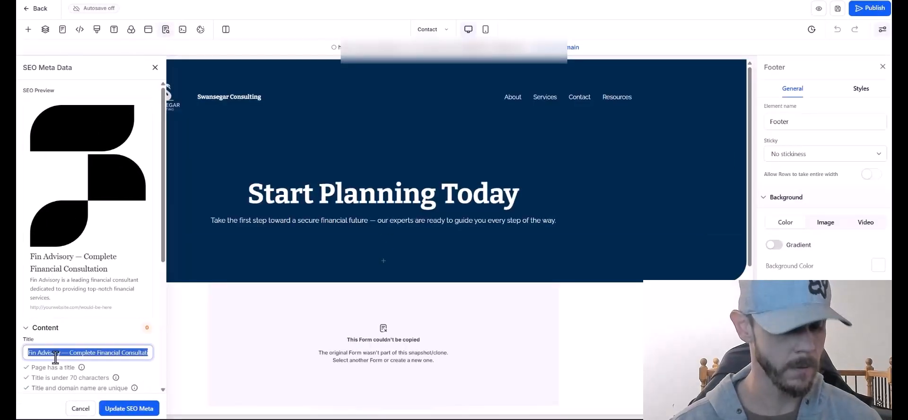
{"action": "triple_click", "coordinate": [44, 332]}
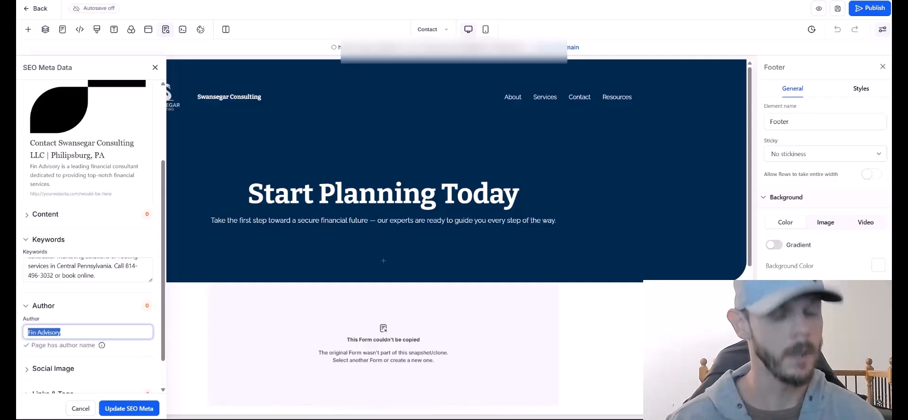
{"action": "type", "text": "Swansegar"}
Set the swan logo as the social sharing image.
{"action": "left_click", "coordinate": [56, 367]}
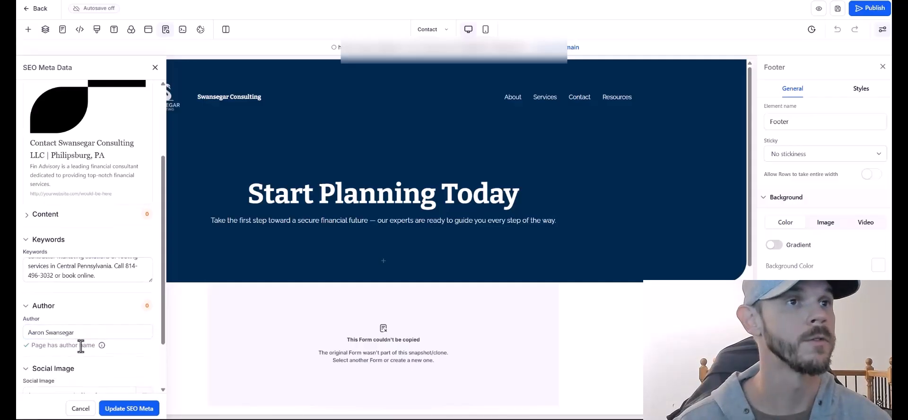
{"action": "scroll", "coordinate": [90, 341], "scroll_direction": "down", "scroll_amount": 2}
{"action": "left_click", "coordinate": [144, 330]}
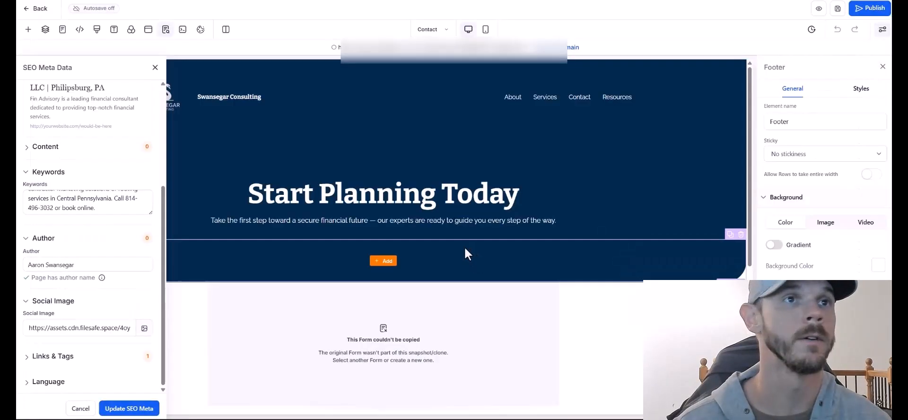
{"action": "left_click", "coordinate": [138, 301]}
Add a robots index, follow meta tag and paste the site's address as the canonical link.
{"action": "left_click", "coordinate": [440, 201]}
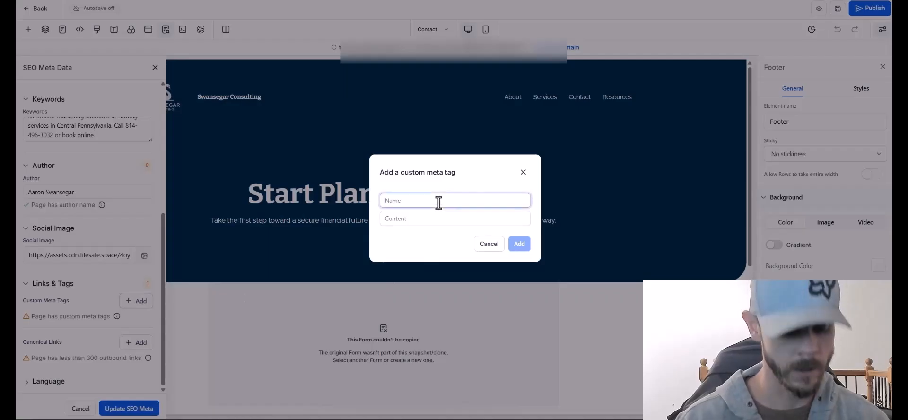
{"action": "type", "text": "robots"}
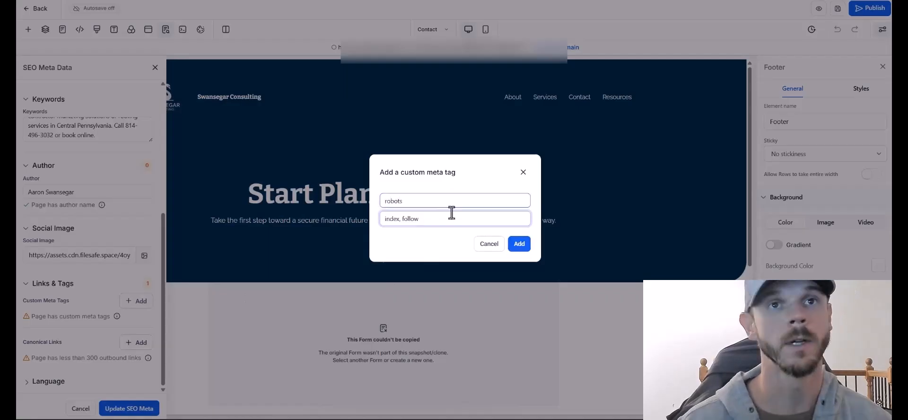
{"action": "left_click", "coordinate": [519, 243]}
{"action": "left_click", "coordinate": [136, 342]}
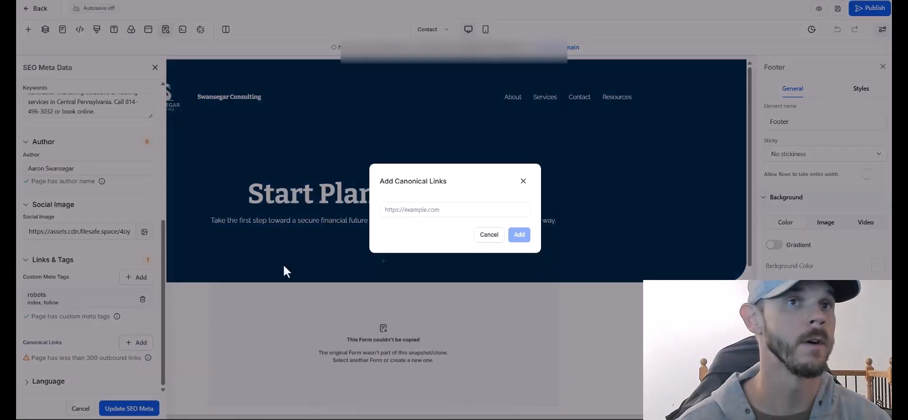
{"action": "left_click", "coordinate": [422, 212]}
{"action": "type", "text": "https://swansegarconsulting.com/"}
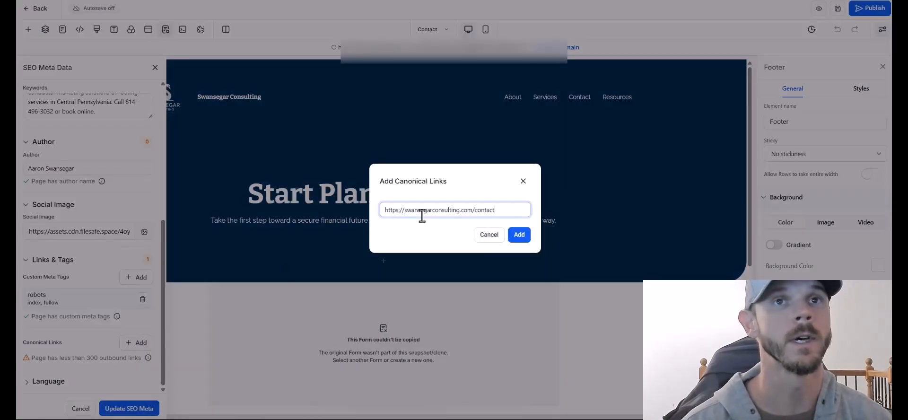
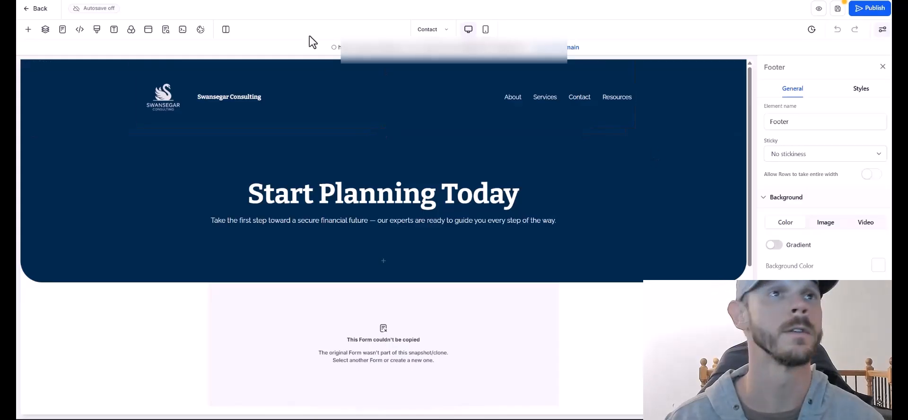
Paste the new contractor-marketing sentence into the Contact page's meta description.
{"action": "left_click", "coordinate": [165, 29]}
{"action": "scroll", "coordinate": [71, 233], "scroll_direction": "up", "scroll_amount": 2}
{"action": "left_click", "coordinate": [70, 234]}
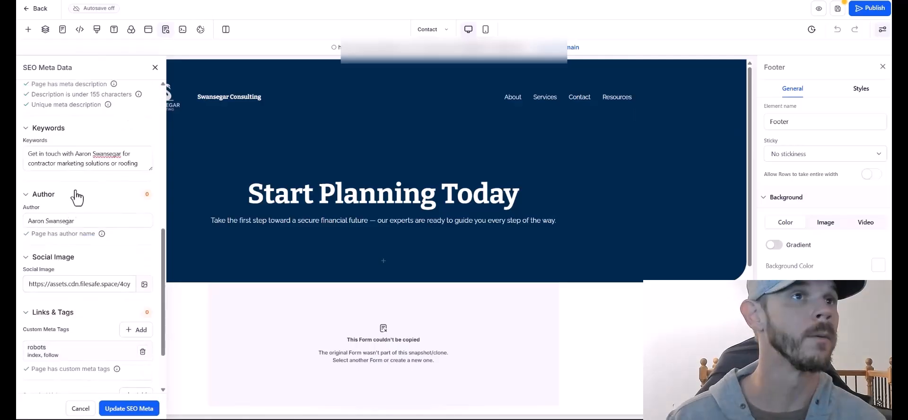
{"action": "left_click", "coordinate": [87, 160]}
{"action": "key", "text": "ctrl+a"}
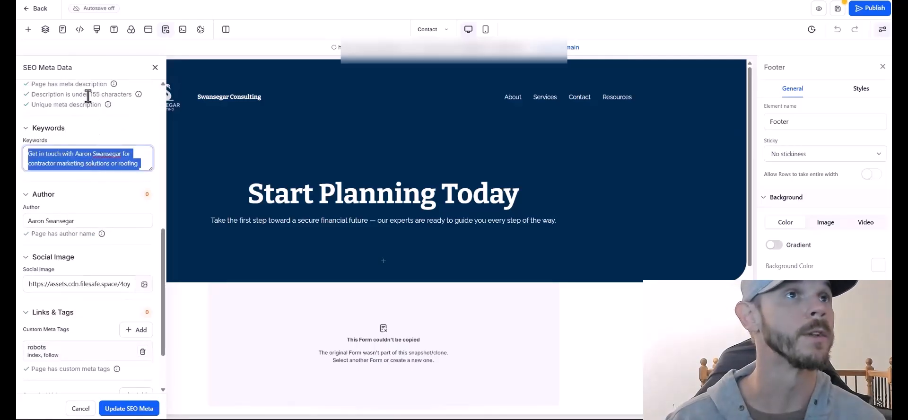
{"action": "scroll", "coordinate": [102, 148], "scroll_direction": "up", "scroll_amount": 2}
{"action": "key", "text": "ctrl+c"}
{"action": "left_click", "coordinate": [102, 148]}
{"action": "key", "text": "ctrl+a"}
{"action": "key", "text": "ctrl+v"}
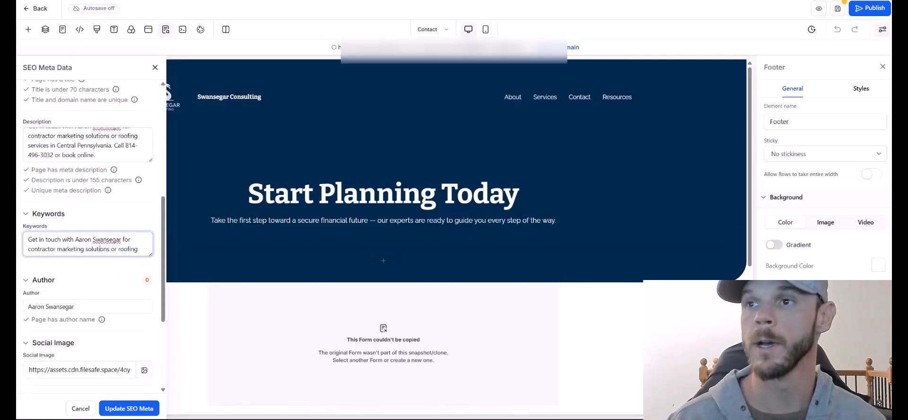
Replace the keywords with the business name, Philipsburg PA and the owner's name, then update and save.
{"action": "left_click", "coordinate": [123, 252]}
{"action": "key", "text": "ctrl+a"}
{"action": "key", "text": "ctrl+v"}
{"action": "scroll", "coordinate": [68, 160], "scroll_direction": "up", "scroll_amount": 1}
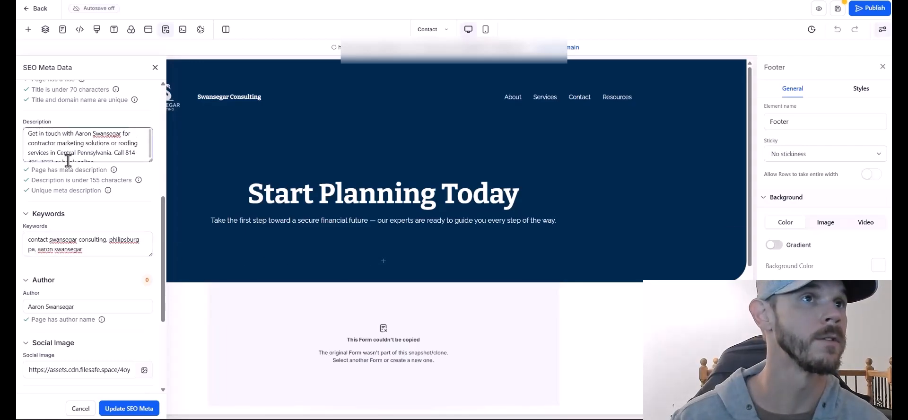
{"action": "scroll", "coordinate": [77, 138], "scroll_direction": "up", "scroll_amount": 2}
{"action": "scroll", "coordinate": [73, 147], "scroll_direction": "up", "scroll_amount": 2}
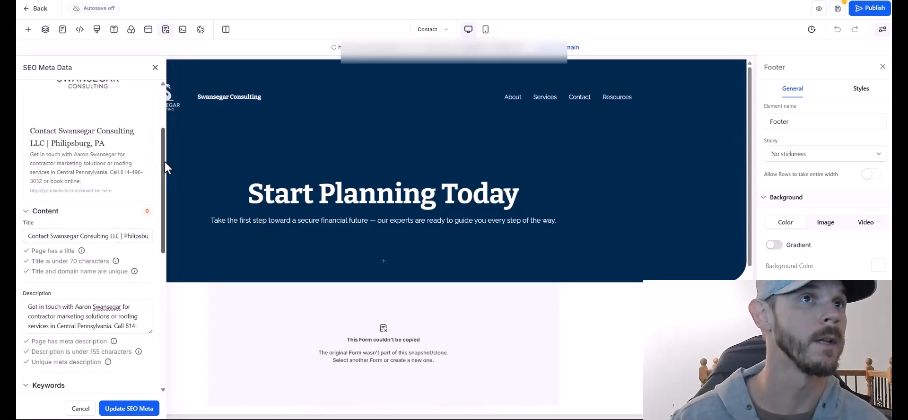
{"action": "left_click_drag", "start_coordinate": [163, 161], "coordinate": [159, 327]}
{"action": "left_click", "coordinate": [129, 407]}
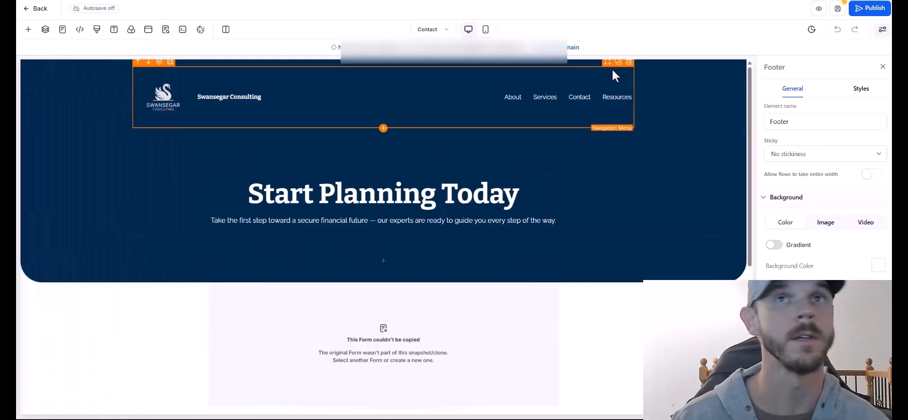
{"action": "left_click", "coordinate": [838, 9]}
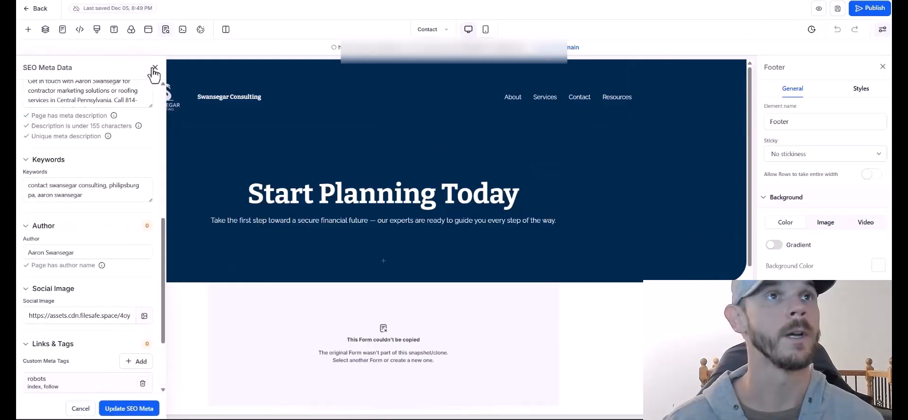
{"action": "left_click", "coordinate": [155, 68]}
Retitle the hero headline to 'Contact Me Today'.
{"action": "triple_click", "coordinate": [341, 191]}
{"action": "type", "text": "Rea"}
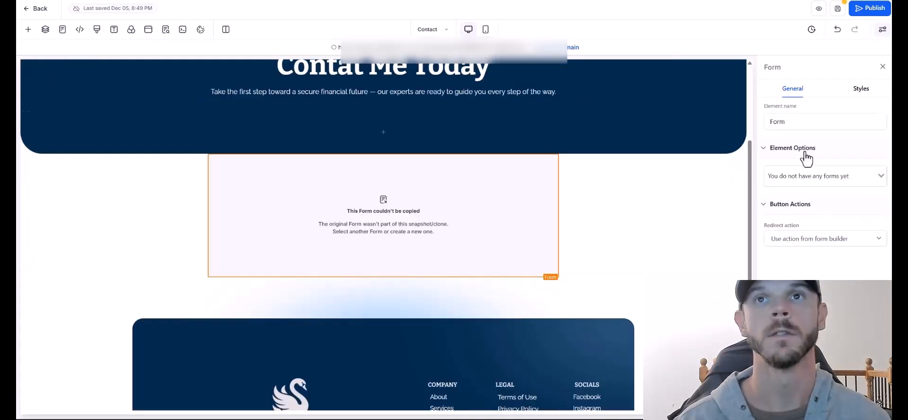
{"action": "scroll", "coordinate": [520, 303], "scroll_direction": "down", "scroll_amount": 4}
{"action": "scroll", "coordinate": [503, 307], "scroll_direction": "up", "scroll_amount": 3}
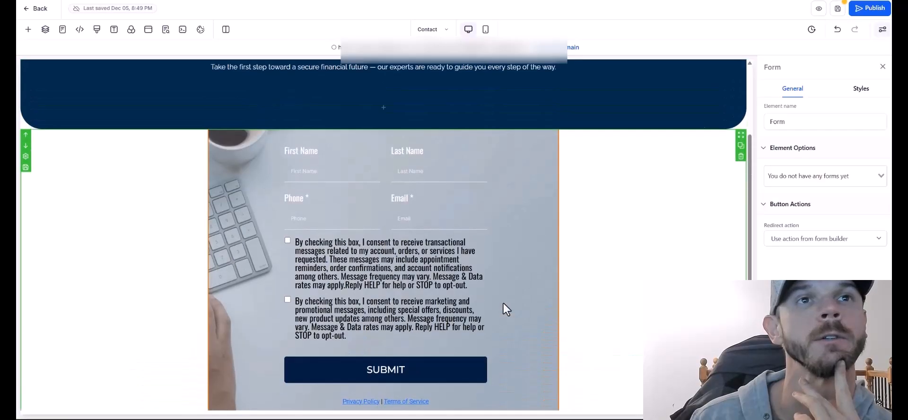
{"action": "scroll", "coordinate": [503, 305], "scroll_direction": "down", "scroll_amount": 2}
Set the contact form's top margin to 20 px.
{"action": "left_click", "coordinate": [861, 88]}
{"action": "left_click", "coordinate": [822, 133]}
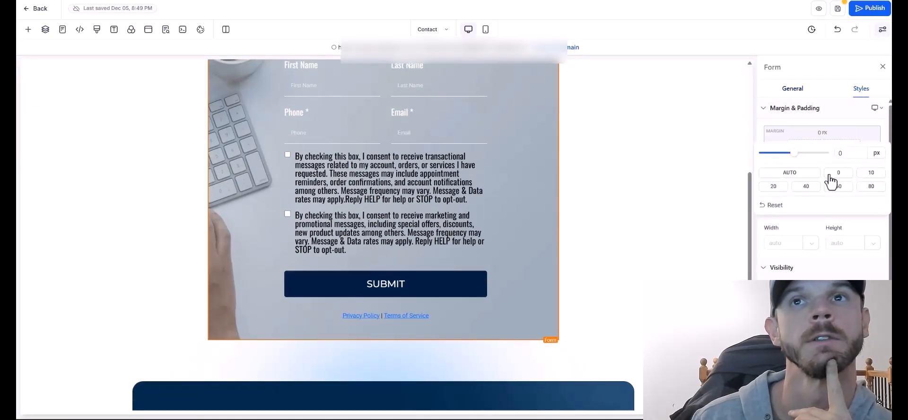
{"action": "left_click", "coordinate": [873, 173]}
{"action": "left_click", "coordinate": [773, 186]}
Delete the empty column above the form in the mobile view.
{"action": "left_click", "coordinate": [485, 29]}
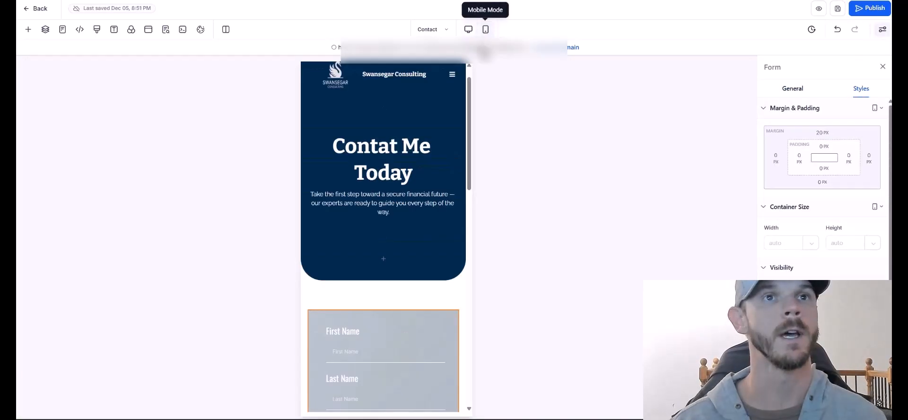
{"action": "left_click", "coordinate": [456, 232]}
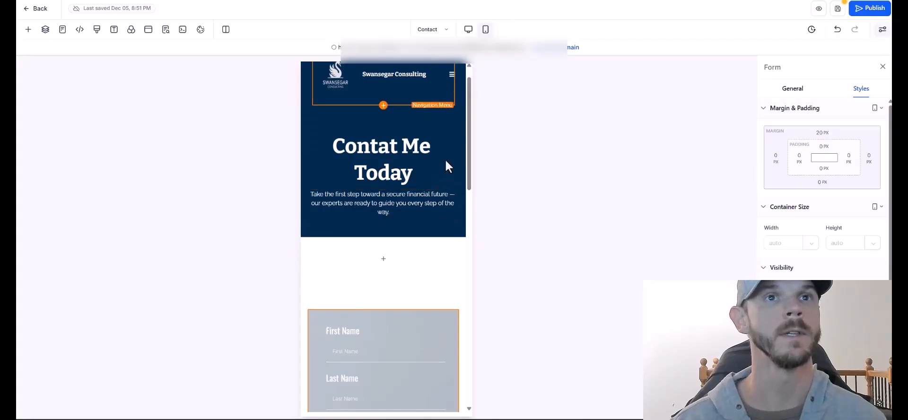
{"action": "left_click", "coordinate": [464, 265]}
{"action": "left_click", "coordinate": [468, 29]}
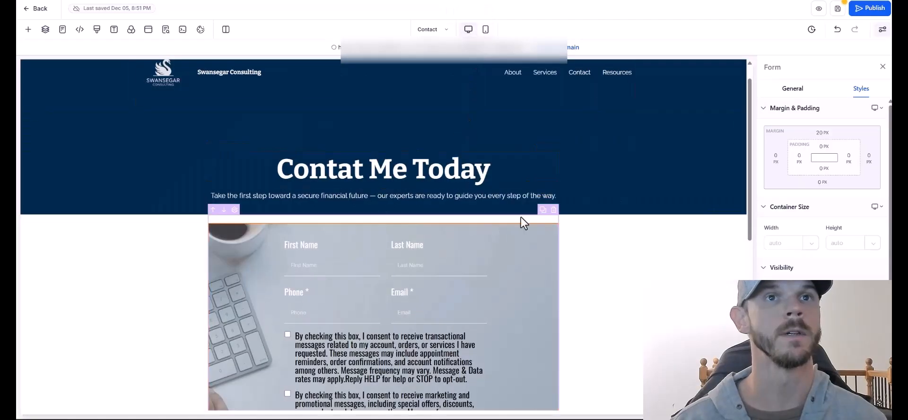
Shorten the subtitle so it opens with 'I'm here to'.
{"action": "left_click_drag", "start_coordinate": [752, 107], "coordinate": [742, 94]}
{"action": "left_click_drag", "start_coordinate": [446, 220], "coordinate": [173, 227]}
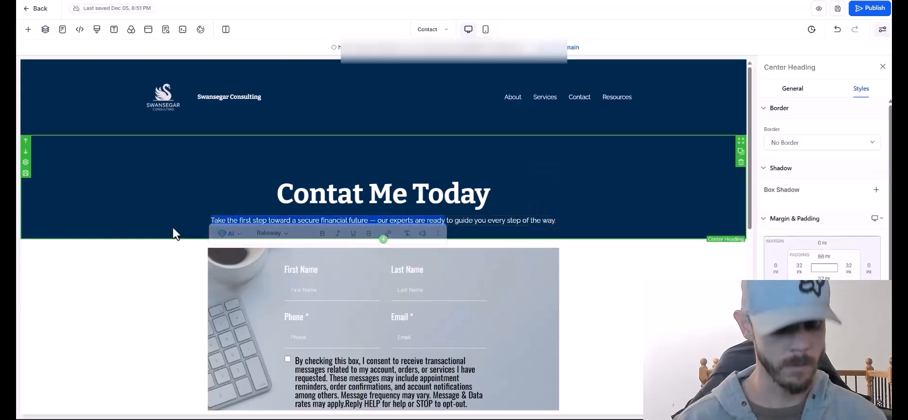
{"action": "type", "text": "I'm here t"}
{"action": "key", "text": "BackSpace"}
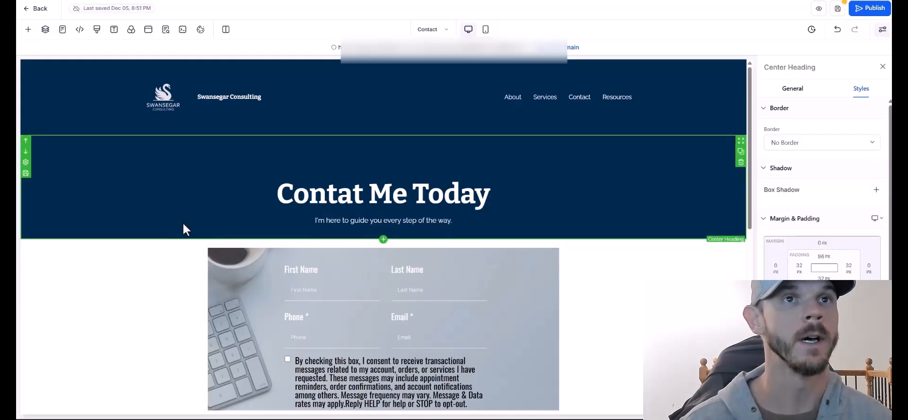
{"action": "left_click", "coordinate": [614, 268]}
{"action": "scroll", "coordinate": [725, 241], "scroll_direction": "down", "scroll_amount": 6}
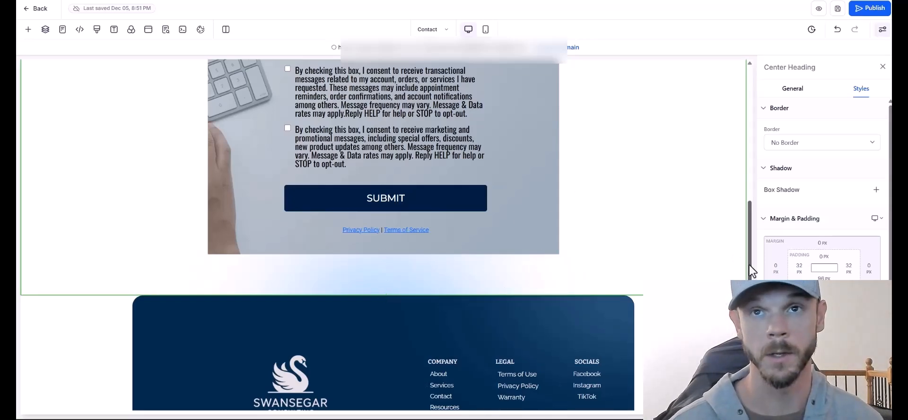
{"action": "left_click_drag", "start_coordinate": [749, 266], "coordinate": [752, 114]}
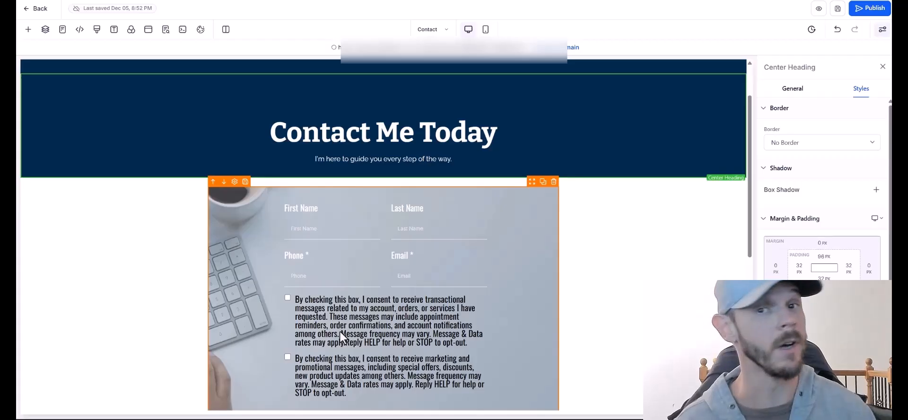
Add an empty row below the contact form, discarding an accidental extra section.
{"action": "scroll", "coordinate": [339, 330], "scroll_direction": "down", "scroll_amount": 5}
{"action": "left_click", "coordinate": [371, 280]}
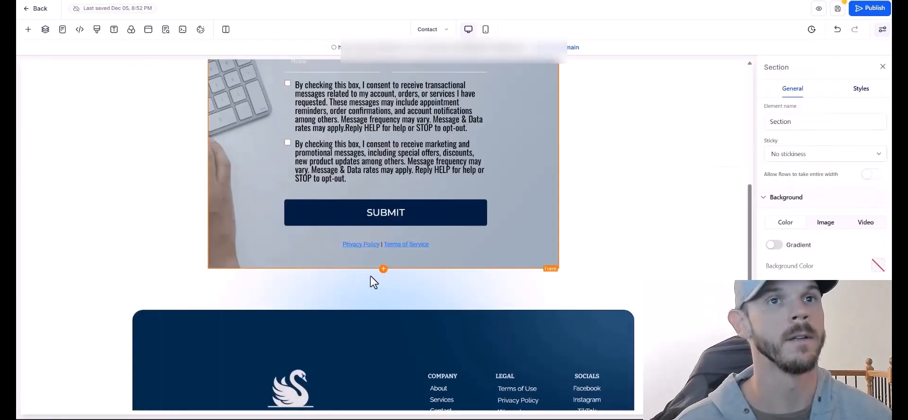
{"action": "left_click", "coordinate": [28, 29]}
{"action": "left_click_drag", "start_coordinate": [120, 120], "coordinate": [426, 316]}
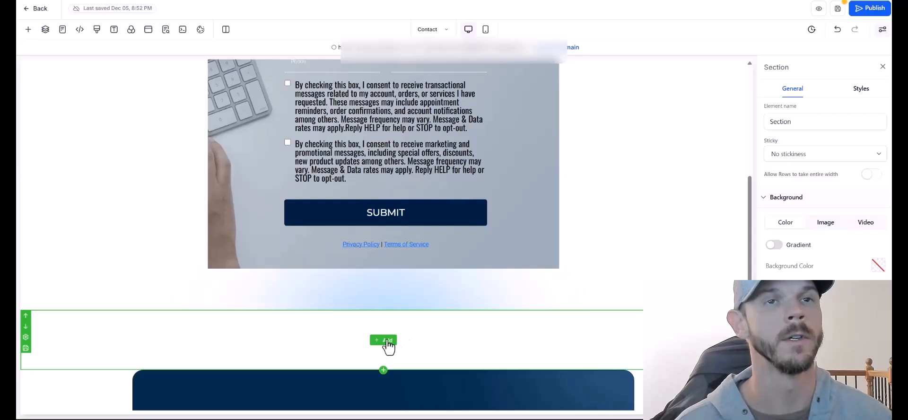
{"action": "key", "text": "Delete"}
{"action": "left_click", "coordinate": [383, 269]}
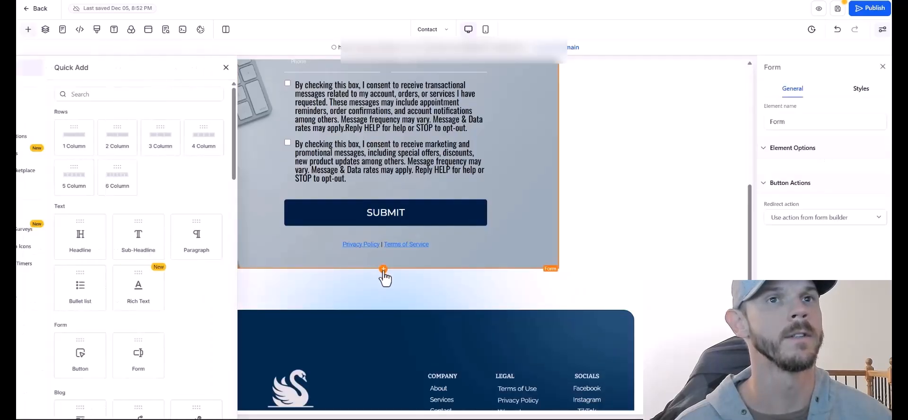
Insert a Custom Code element with the pasted Get In Touch panel and map HTML.
{"action": "left_click", "coordinate": [168, 94]}
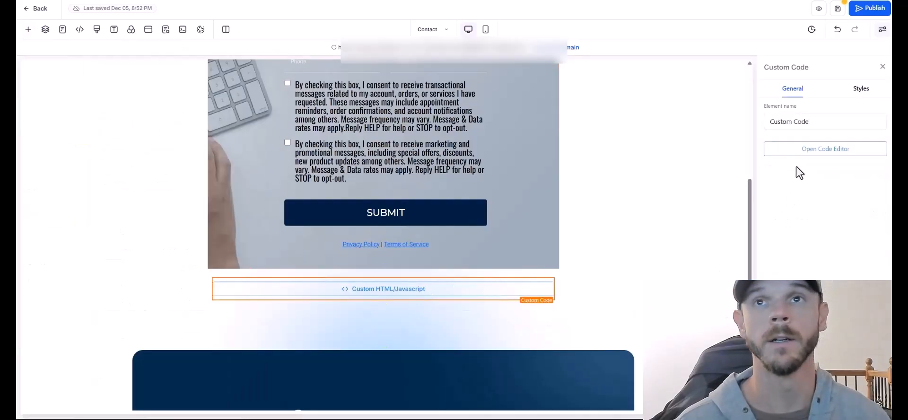
{"action": "left_click", "coordinate": [798, 149]}
{"action": "right_click", "coordinate": [498, 225]}
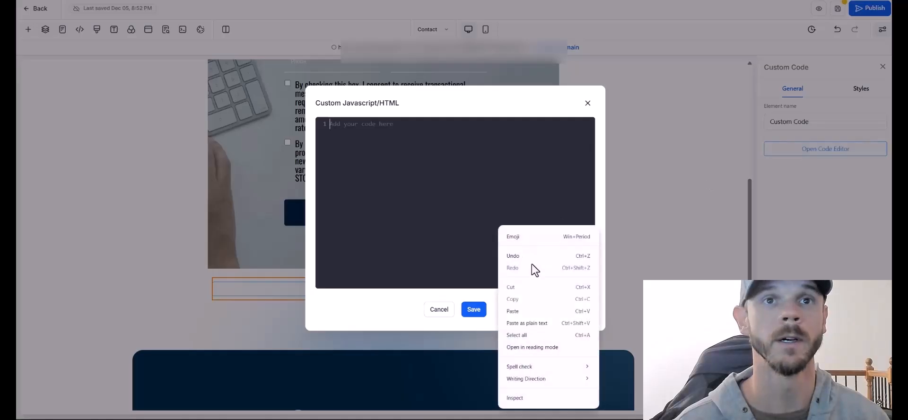
{"action": "left_click", "coordinate": [182, 30]}
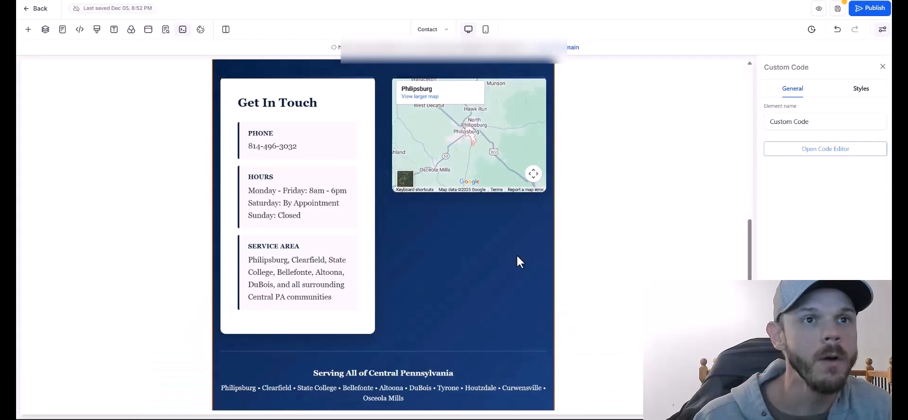
{"action": "scroll", "coordinate": [517, 260], "scroll_direction": "up", "scroll_amount": 2}
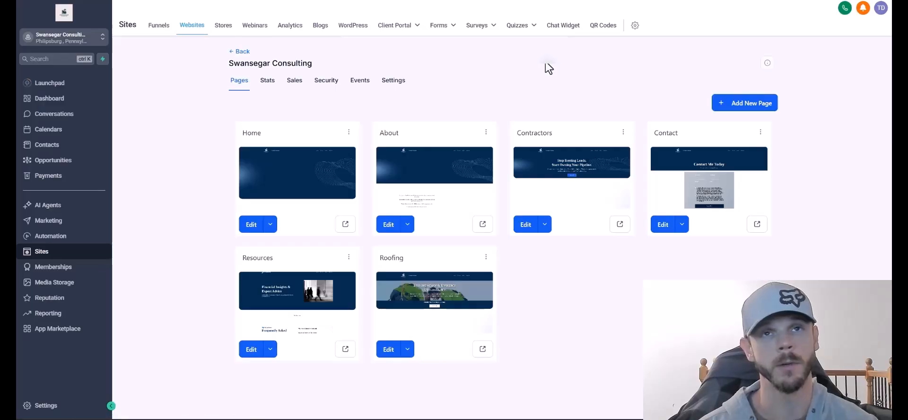
Create a new all-in-one chat widget.
{"action": "left_click", "coordinate": [570, 30]}
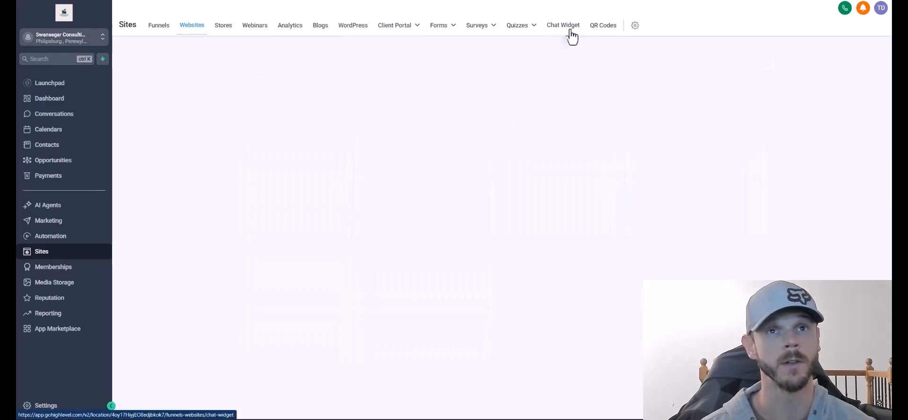
{"action": "left_click", "coordinate": [502, 259]}
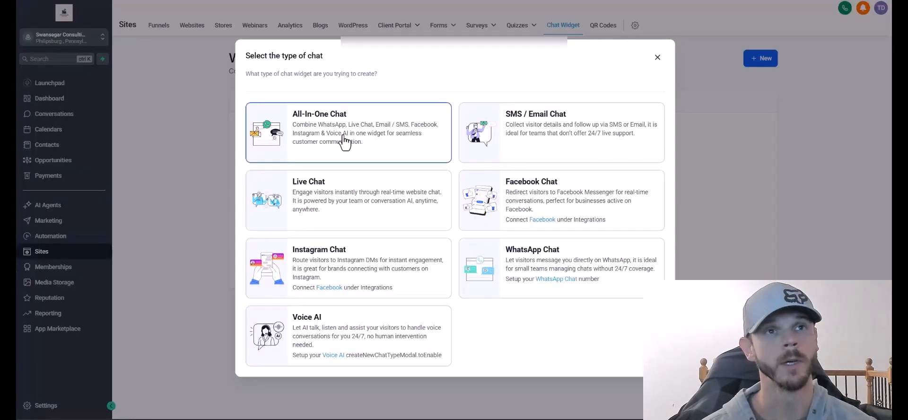
{"action": "left_click", "coordinate": [344, 142]}
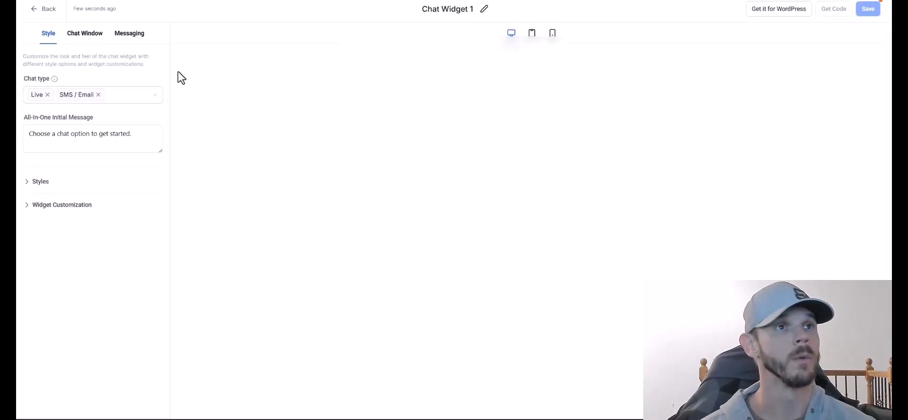
Paste a welcome message offering help with leads or a roof, then open Media Storage for the avatar.
{"action": "left_click", "coordinate": [42, 182]}
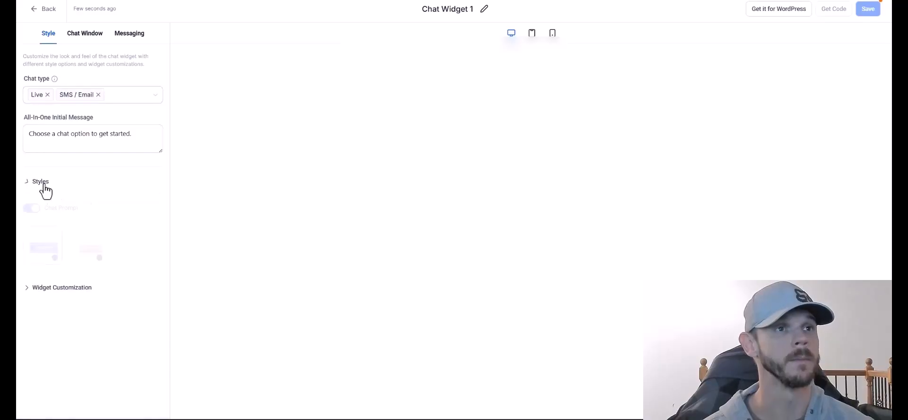
{"action": "scroll", "coordinate": [49, 236], "scroll_direction": "down", "scroll_amount": 3}
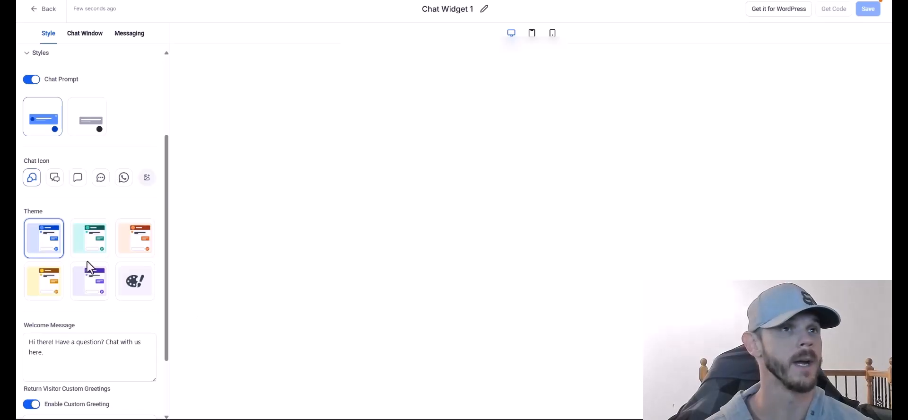
{"action": "scroll", "coordinate": [116, 277], "scroll_direction": "down", "scroll_amount": 2}
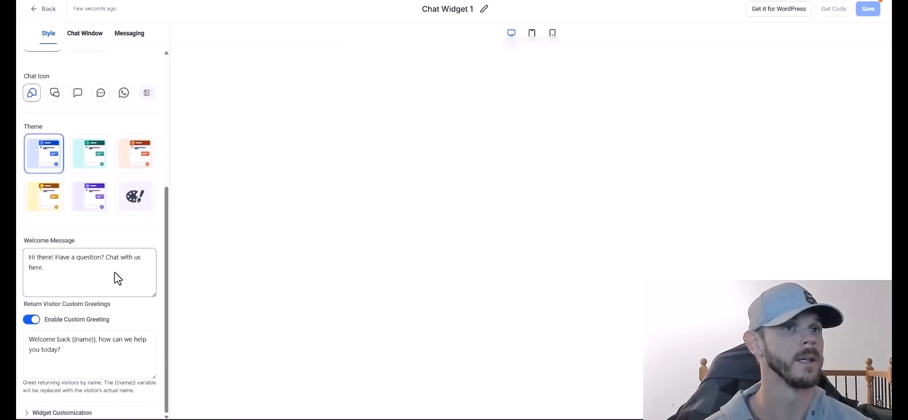
{"action": "left_click_drag", "start_coordinate": [76, 284], "coordinate": [16, 260]}
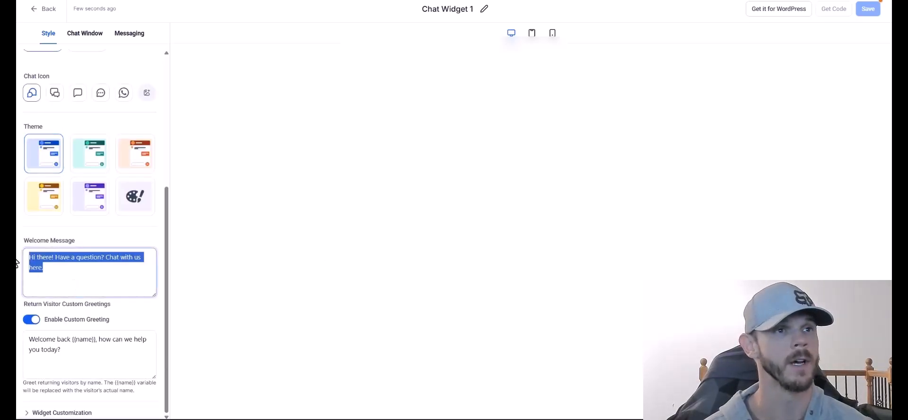
{"action": "type", "text": "Hi I'm Aaron, need help with leads or a roof?"}
{"action": "scroll", "coordinate": [64, 336], "scroll_direction": "up", "scroll_amount": 2}
{"action": "scroll", "coordinate": [63, 336], "scroll_direction": "down", "scroll_amount": 2}
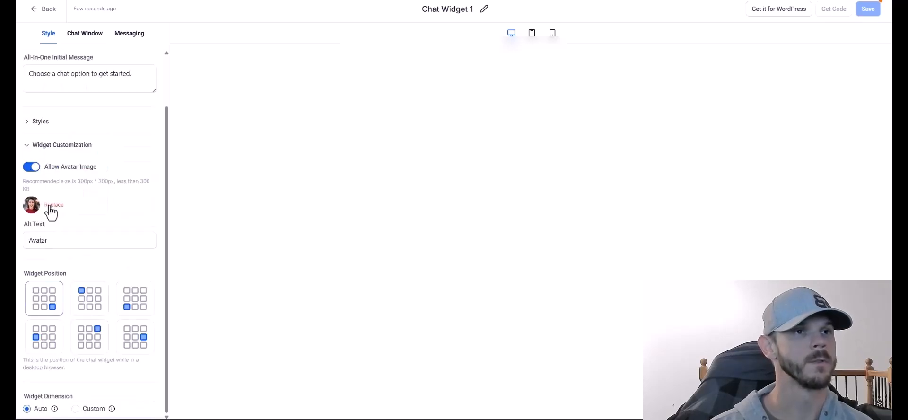
{"action": "left_click", "coordinate": [50, 207]}
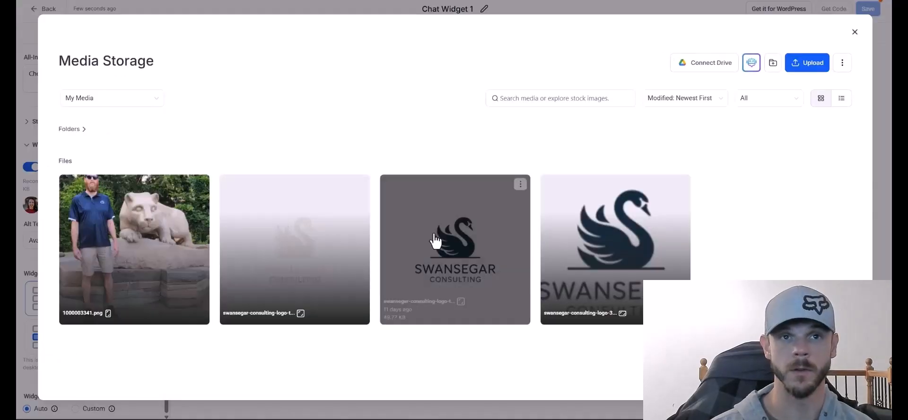
Set the swan logo as the chat widget's avatar.
{"action": "left_click", "coordinate": [434, 239]}
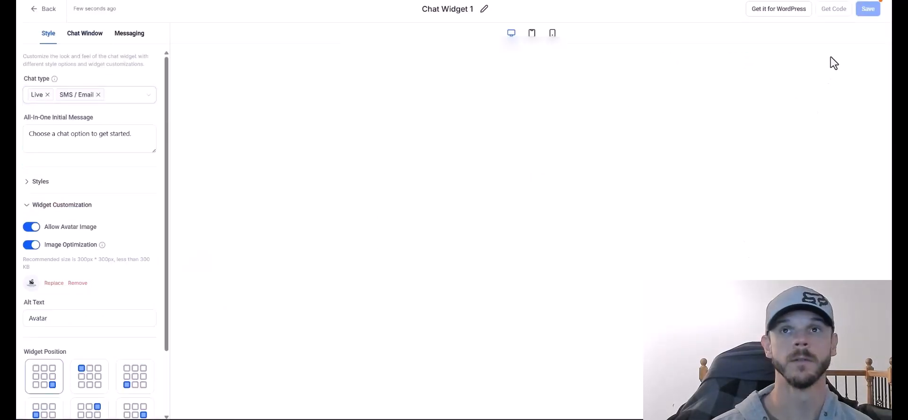
{"action": "left_click", "coordinate": [86, 33]}
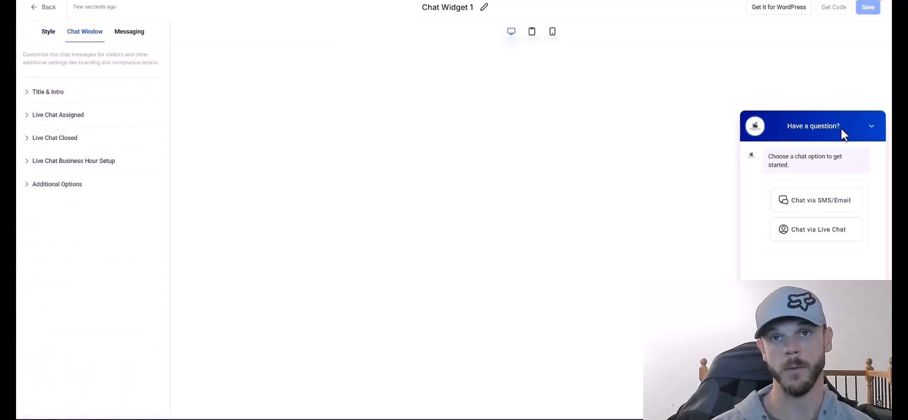
{"action": "left_click", "coordinate": [127, 33]}
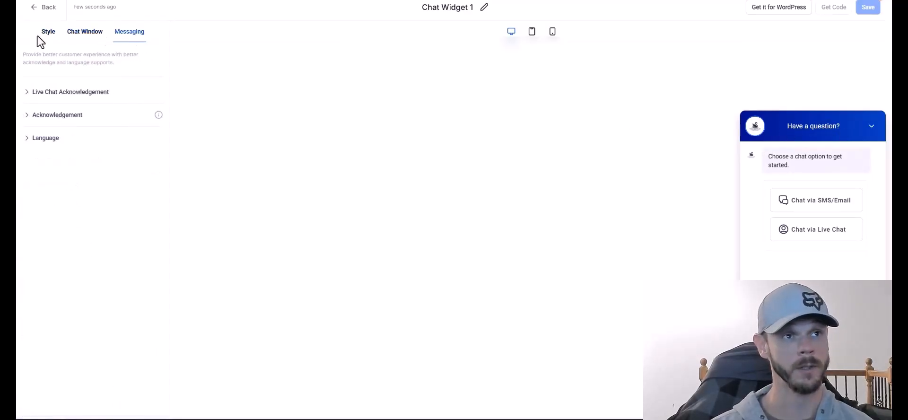
{"action": "left_click", "coordinate": [46, 33]}
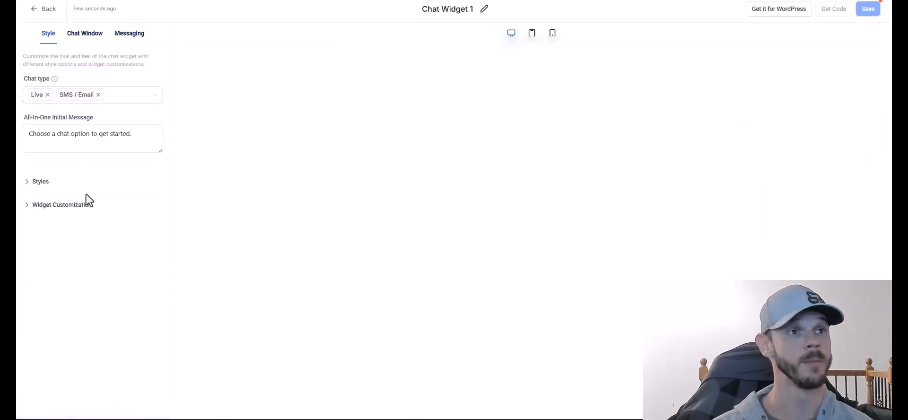
{"action": "left_click", "coordinate": [76, 207]}
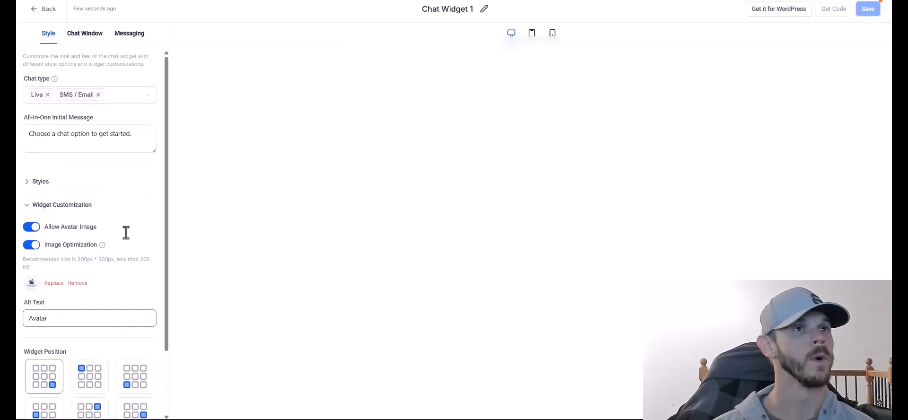
{"action": "scroll", "coordinate": [63, 407], "scroll_direction": "down", "scroll_amount": 2}
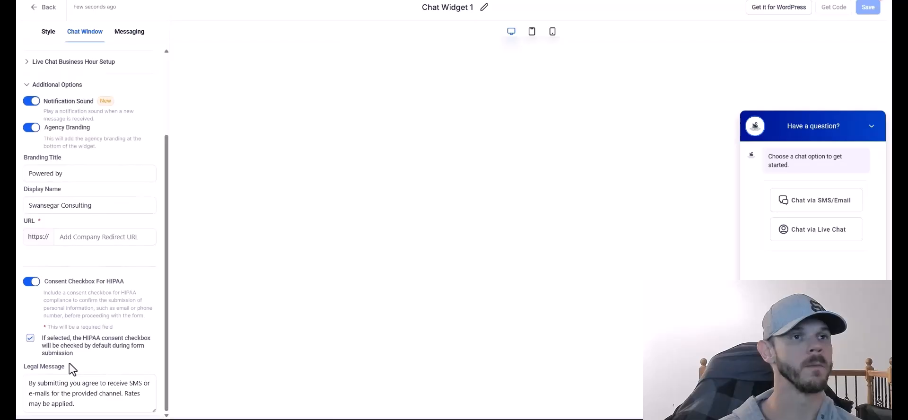
Fill in NextEdge Impact agency branding, save the widget, and open the Swansegar Consulting website.
{"action": "left_click", "coordinate": [83, 244]}
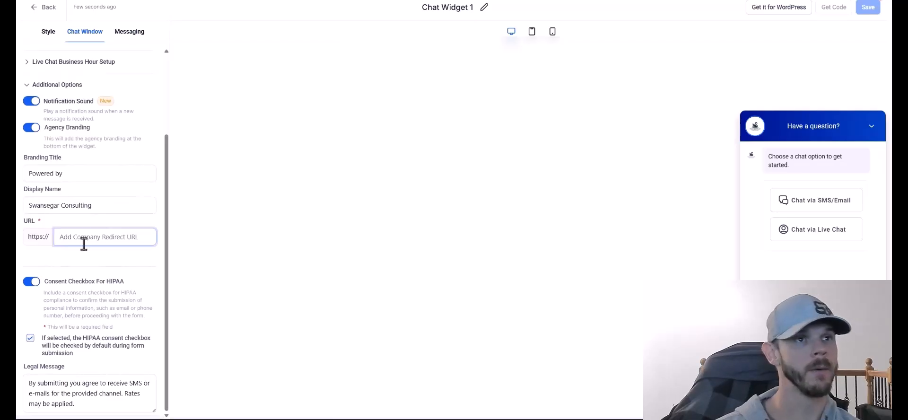
{"action": "triple_click", "coordinate": [83, 205]}
{"action": "left_click", "coordinate": [81, 240]}
{"action": "left_click", "coordinate": [31, 127]}
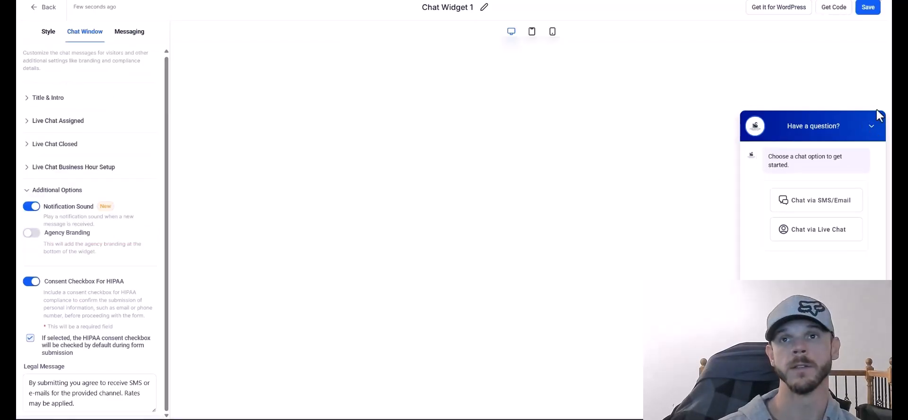
{"action": "left_click", "coordinate": [867, 8]}
{"action": "left_click", "coordinate": [31, 233]}
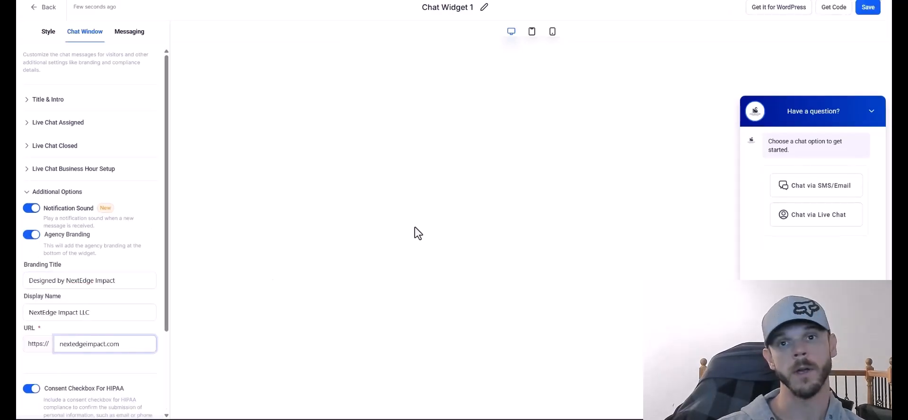
{"action": "scroll", "coordinate": [166, 350], "scroll_direction": "down", "scroll_amount": 3}
{"action": "scroll", "coordinate": [165, 351], "scroll_direction": "up", "scroll_amount": 3}
{"action": "left_click", "coordinate": [868, 7]}
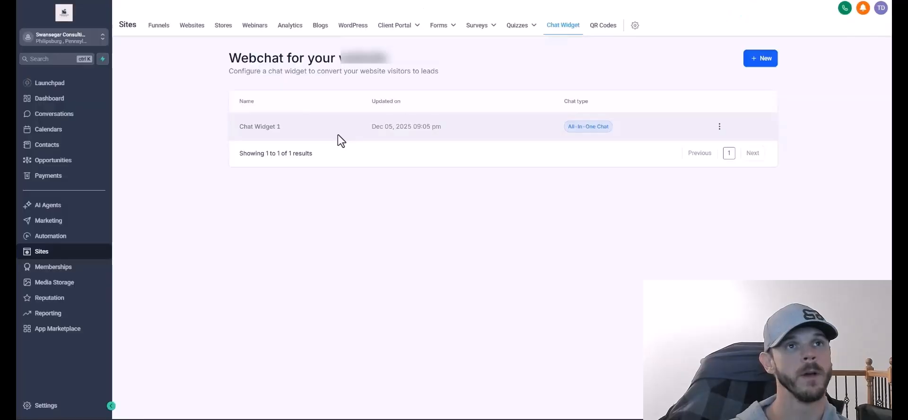
{"action": "left_click", "coordinate": [189, 27]}
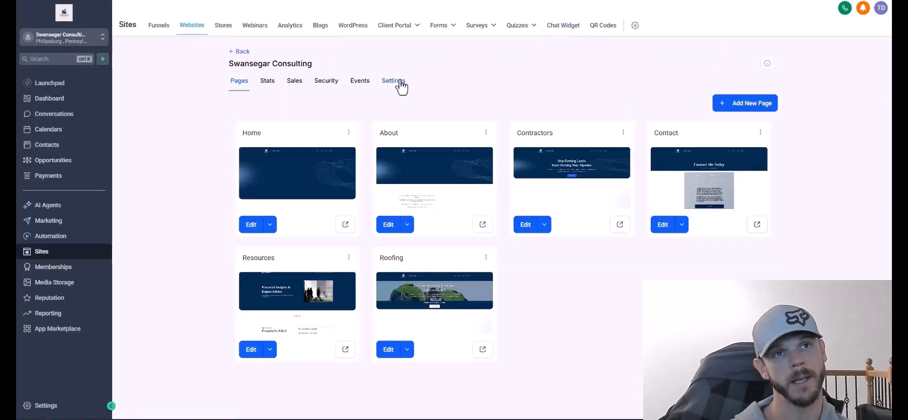
{"action": "left_click", "coordinate": [390, 81]}
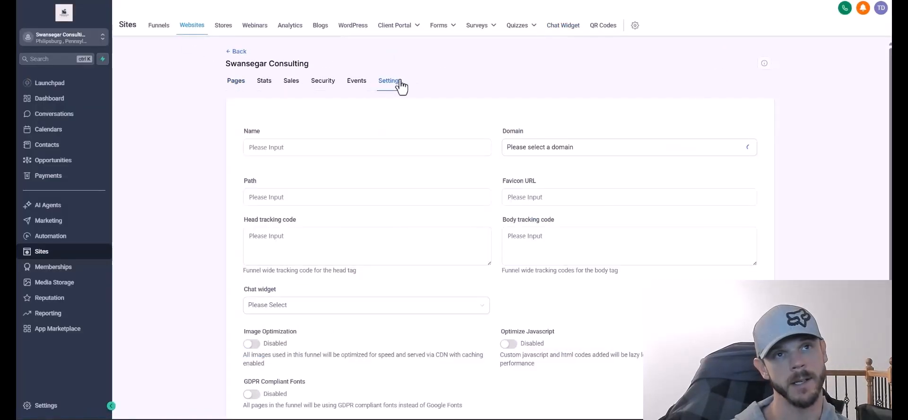
Paste the chat-widget loader script into the site's Body tracking code.
{"action": "left_click", "coordinate": [604, 246]}
{"action": "right_click", "coordinate": [604, 244]}
{"action": "left_click", "coordinate": [628, 152]}
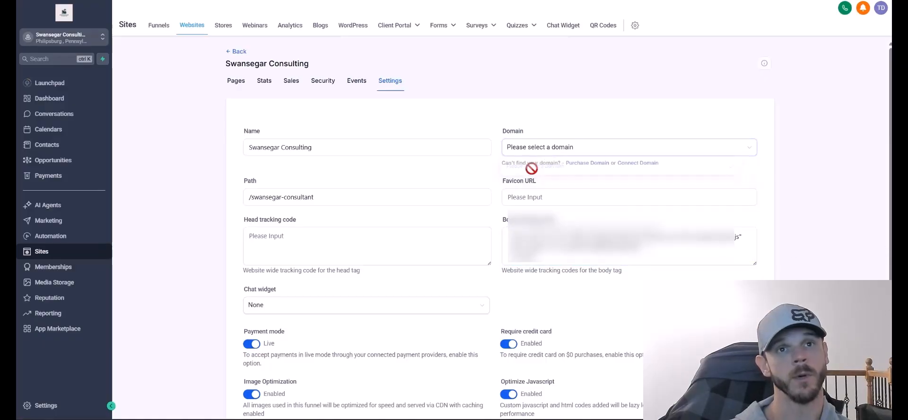
{"action": "left_click", "coordinate": [532, 198]}
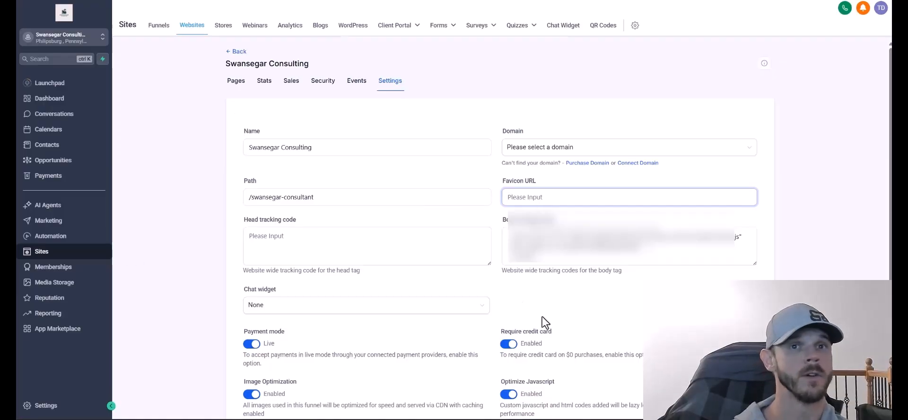
{"action": "scroll", "coordinate": [684, 343], "scroll_direction": "down", "scroll_amount": 2}
{"action": "scroll", "coordinate": [684, 343], "scroll_direction": "down", "scroll_amount": 1}
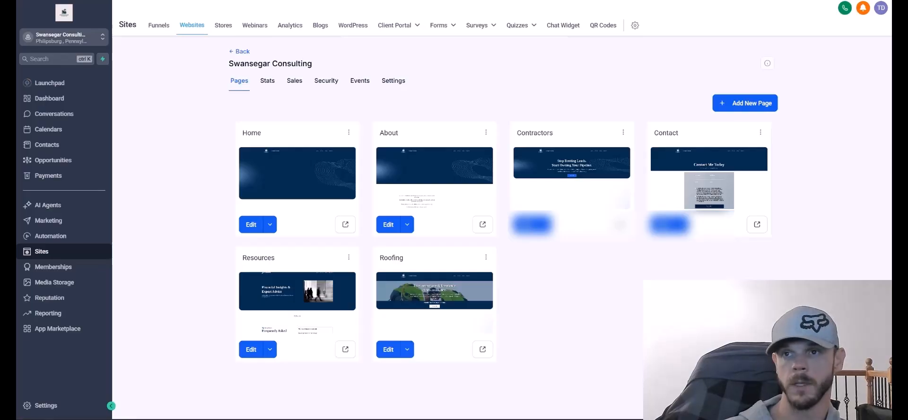
Upload the Swansegar favicon to Media Storage and copy its link.
{"action": "left_click", "coordinate": [45, 283]}
{"action": "left_click_drag", "start_coordinate": [889, 212], "coordinate": [483, 256]}
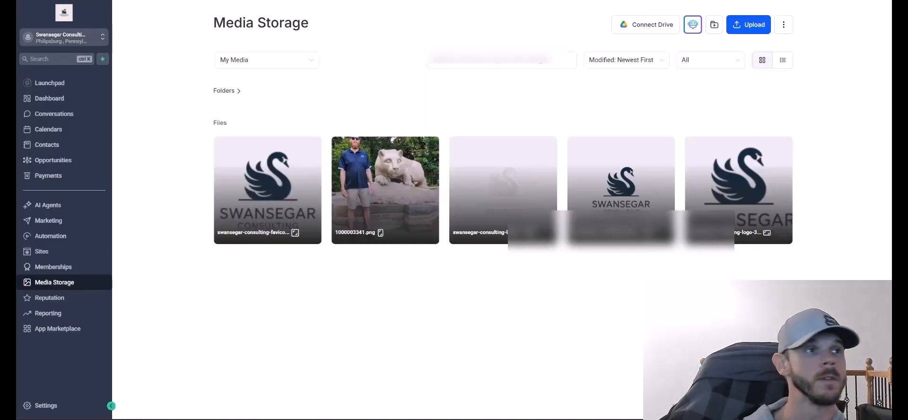
{"action": "left_click", "coordinate": [311, 146]}
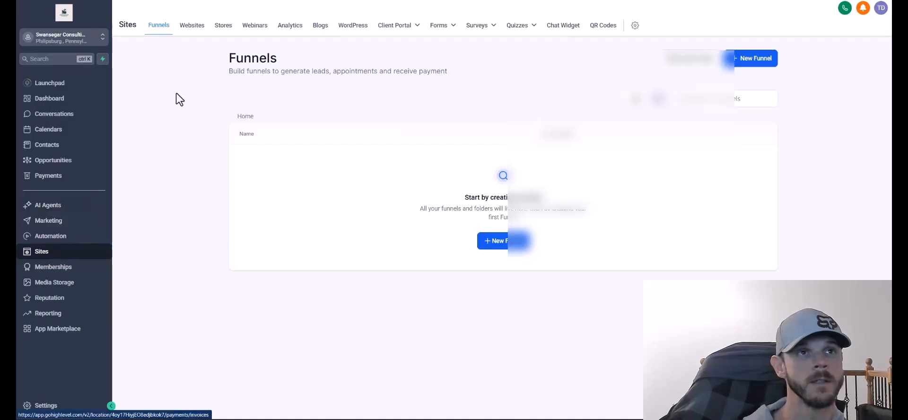
{"action": "left_click", "coordinate": [191, 29]}
{"action": "left_click", "coordinate": [260, 168]}
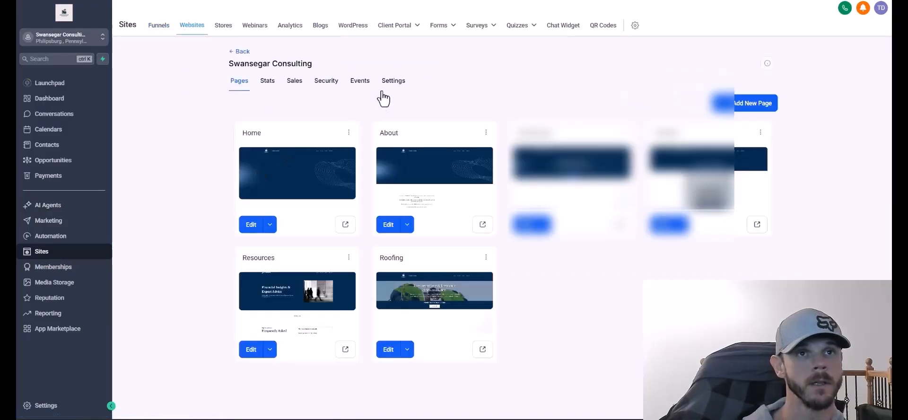
{"action": "left_click", "coordinate": [392, 83]}
Paste the favicon image link into the website's Favicon URL field.
{"action": "right_click", "coordinate": [549, 198]}
{"action": "left_click", "coordinate": [567, 305]}
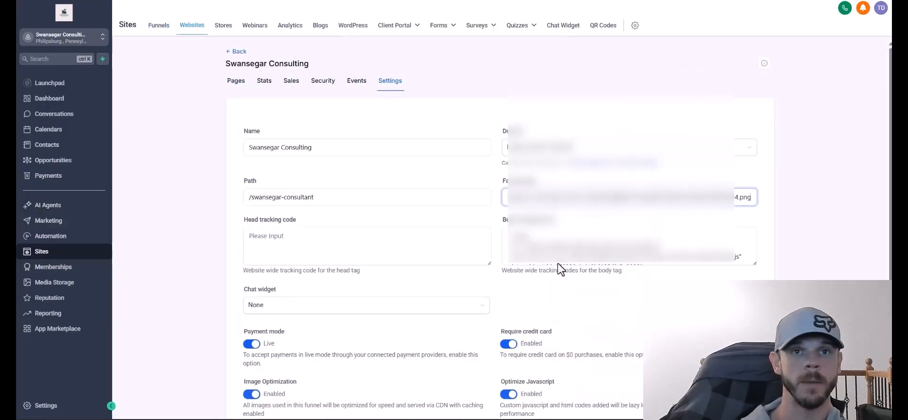
{"action": "left_click_drag", "start_coordinate": [650, 198], "coordinate": [495, 210]}
{"action": "left_click", "coordinate": [641, 184]}
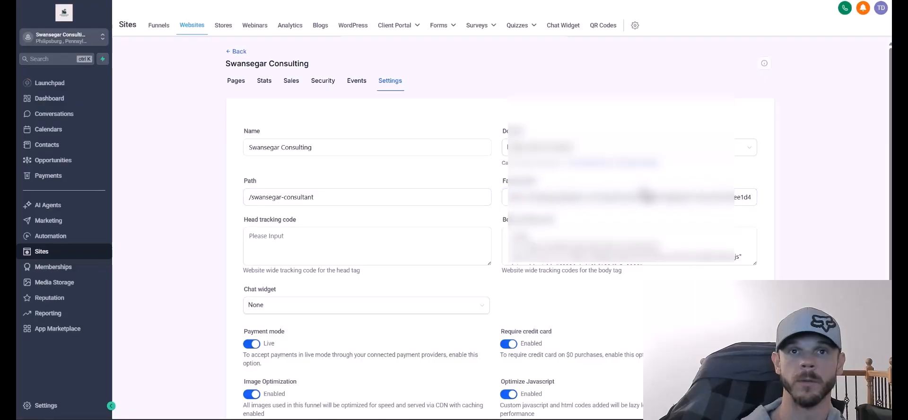
{"action": "scroll", "coordinate": [676, 274], "scroll_direction": "down", "scroll_amount": 3}
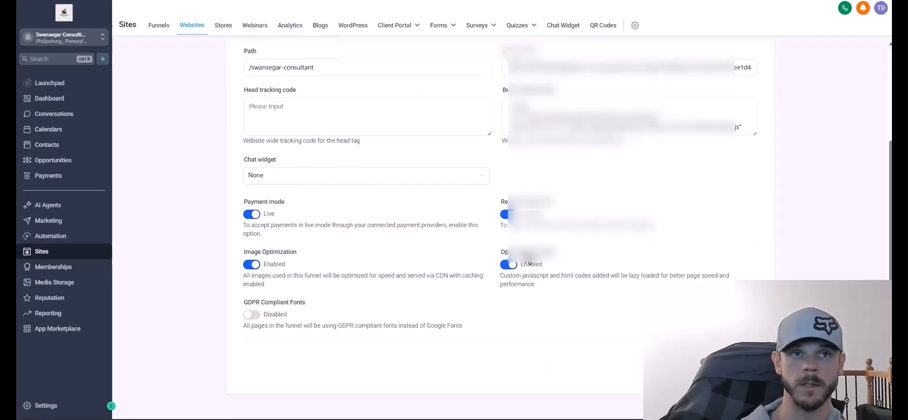
{"action": "scroll", "coordinate": [371, 209], "scroll_direction": "up", "scroll_amount": 3}
{"action": "left_click", "coordinate": [264, 241]}
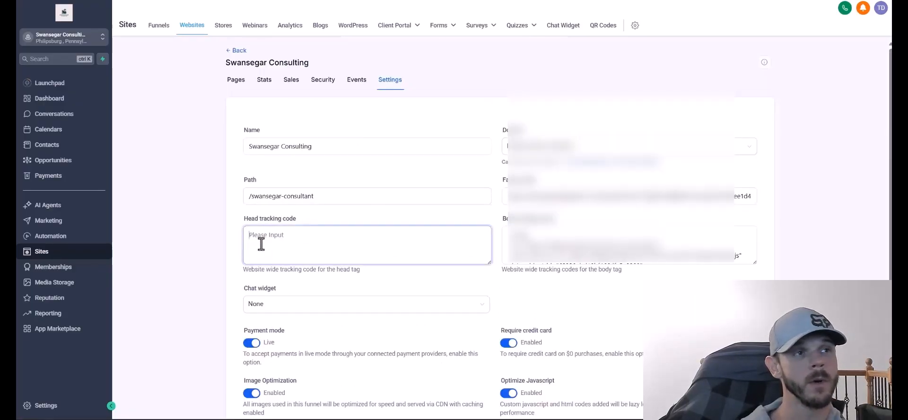
{"action": "key", "text": "alt+Left"}
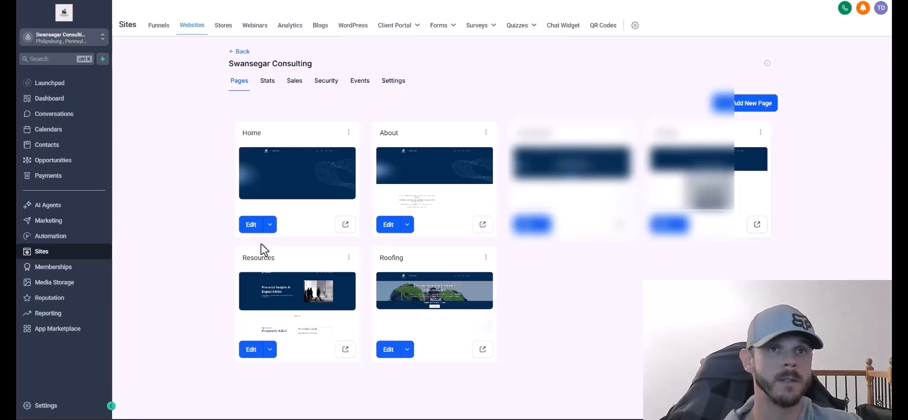
Check that Chat Widget 1 is selected in the website settings.
{"action": "left_click", "coordinate": [397, 85]}
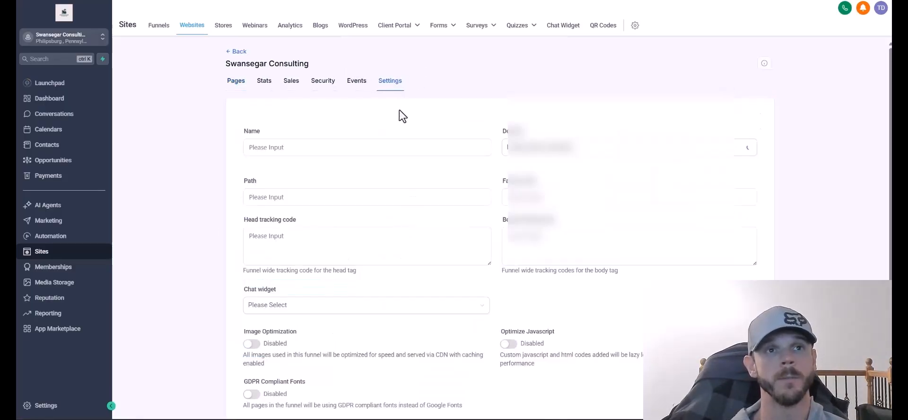
{"action": "scroll", "coordinate": [558, 331], "scroll_direction": "down", "scroll_amount": 2}
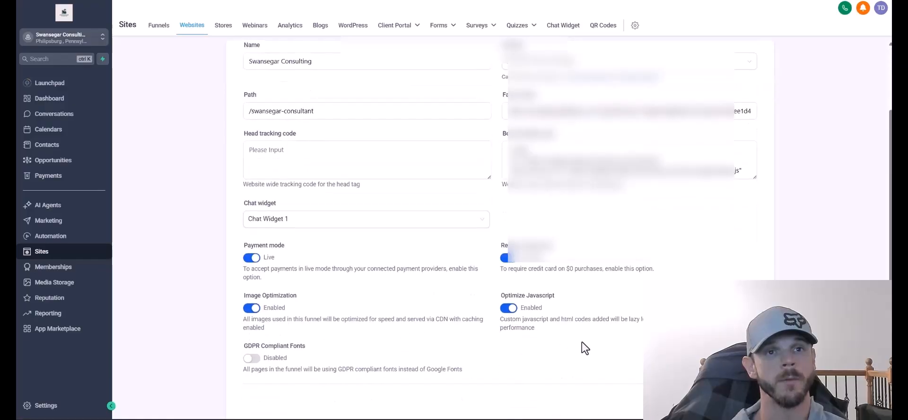
{"action": "scroll", "coordinate": [585, 347], "scroll_direction": "down", "scroll_amount": 1}
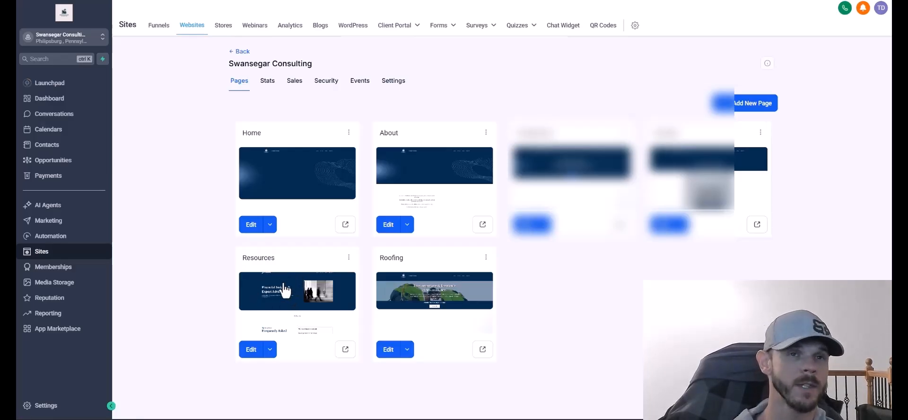
Delete the Resources page, confirming with DELETE, then go to Marketing.
{"action": "left_click", "coordinate": [349, 258]}
{"action": "left_click", "coordinate": [350, 241]}
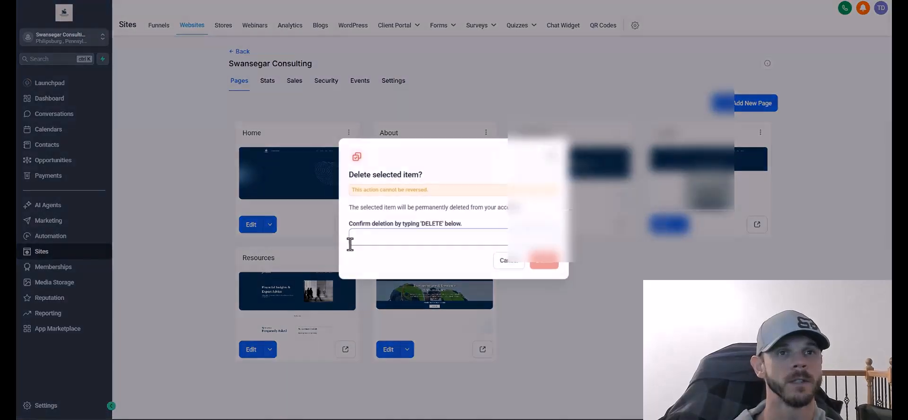
{"action": "left_click", "coordinate": [436, 238]}
{"action": "type", "text": "DELETE"}
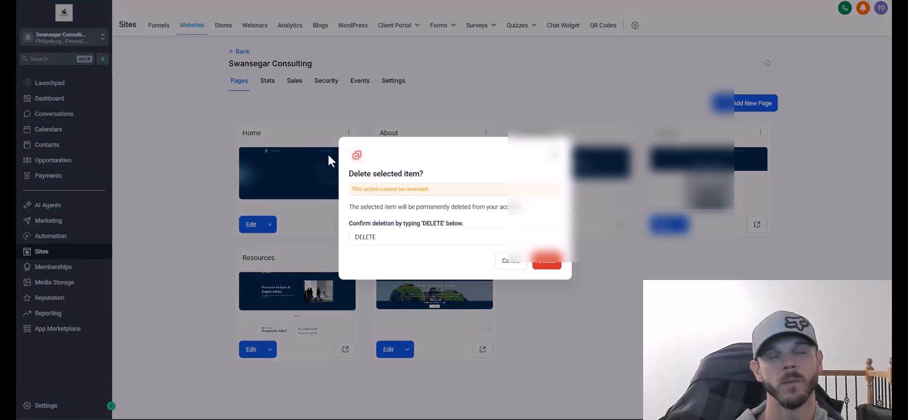
{"action": "key", "text": "Return"}
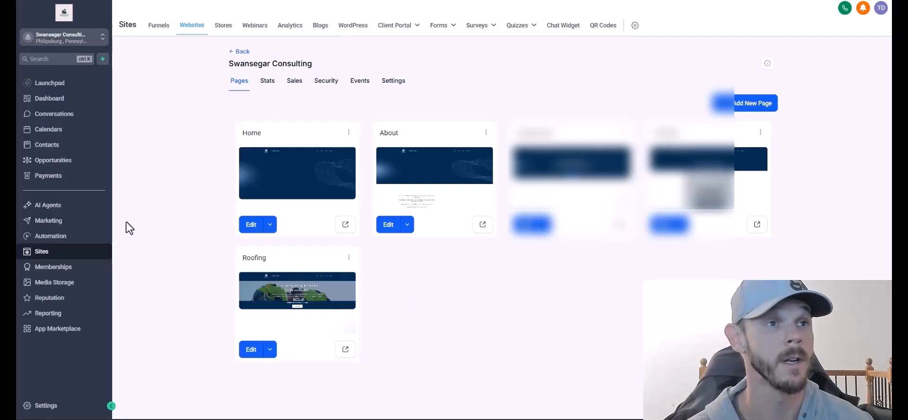
{"action": "left_click", "coordinate": [64, 223]}
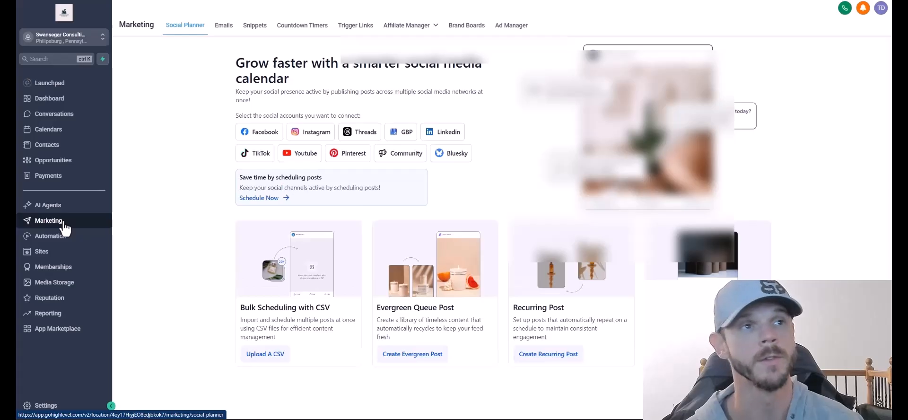
Go through Automation and Settings to the location's Custom Fields list.
{"action": "left_click", "coordinate": [52, 235]}
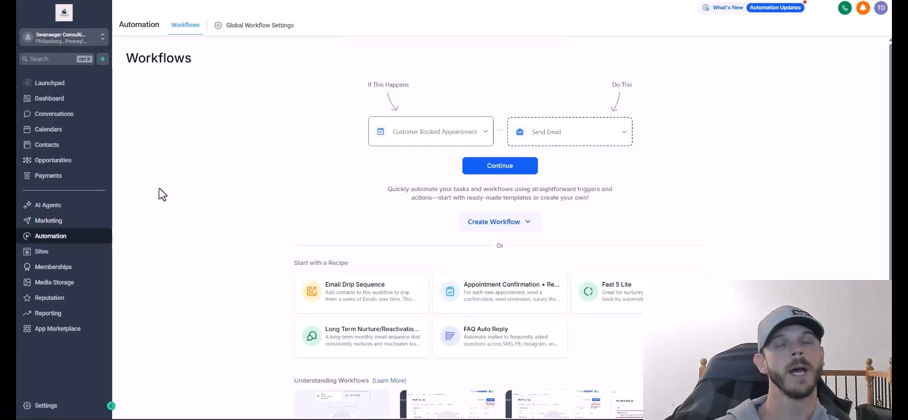
{"action": "left_click", "coordinate": [39, 408]}
{"action": "scroll", "coordinate": [53, 373], "scroll_direction": "down", "scroll_amount": 3}
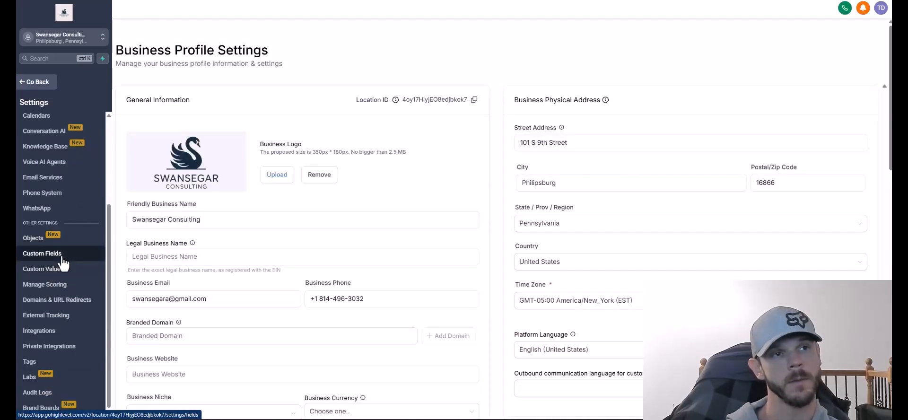
{"action": "left_click", "coordinate": [61, 257]}
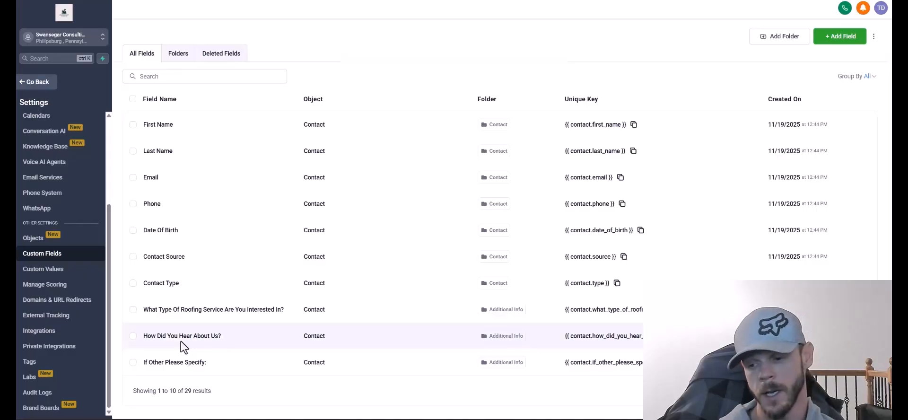
Page through all 29 custom fields and confirm the Custom Values folders are empty.
{"action": "left_click", "coordinate": [826, 396]}
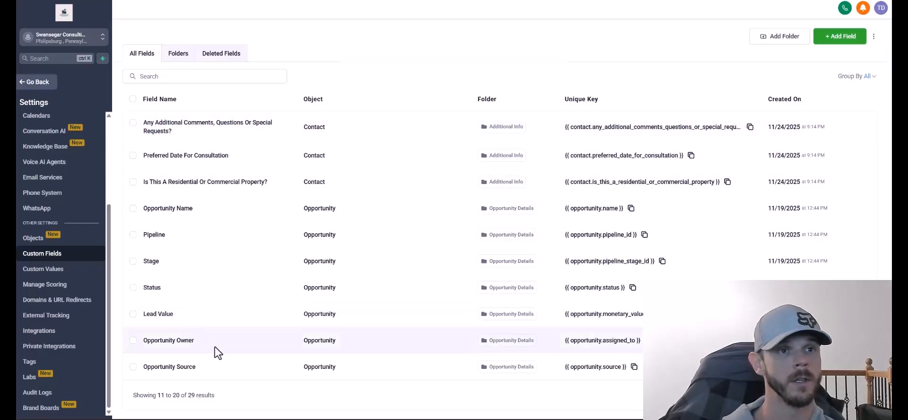
{"action": "left_click", "coordinate": [841, 403]}
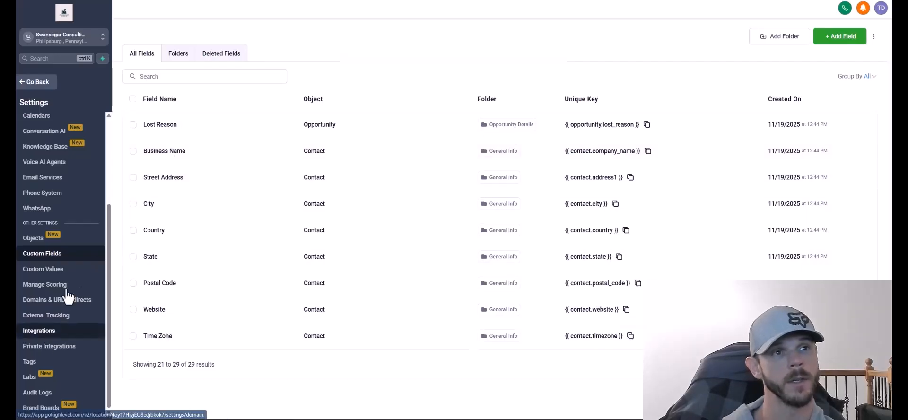
{"action": "left_click", "coordinate": [52, 268]}
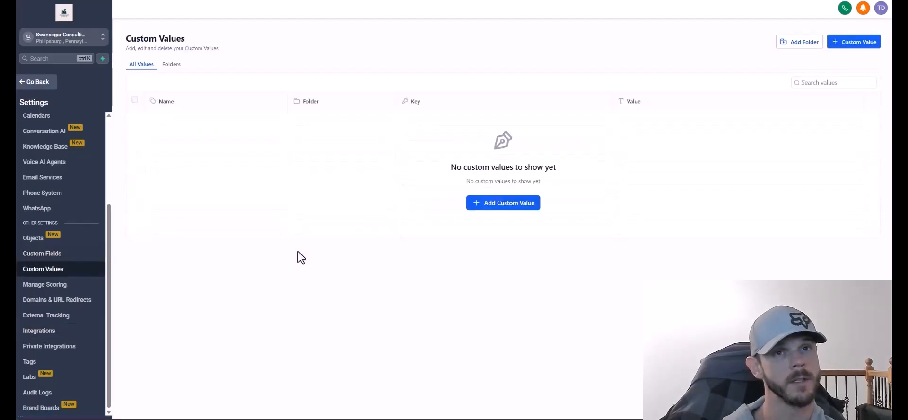
{"action": "left_click", "coordinate": [173, 66]}
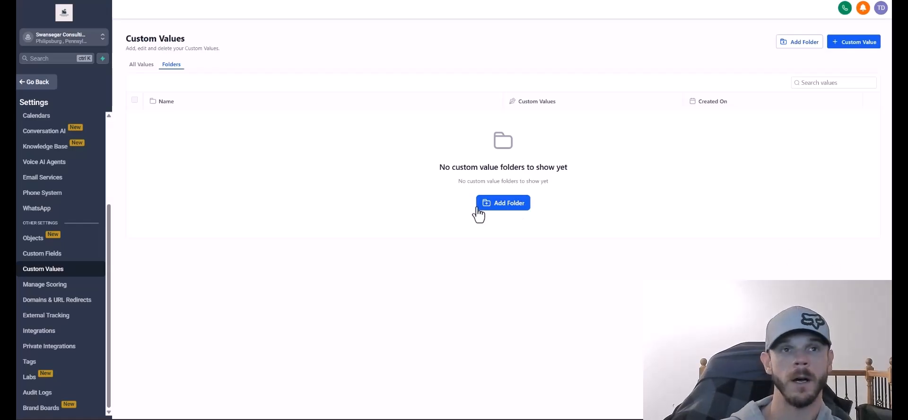
{"action": "left_click", "coordinate": [45, 254]}
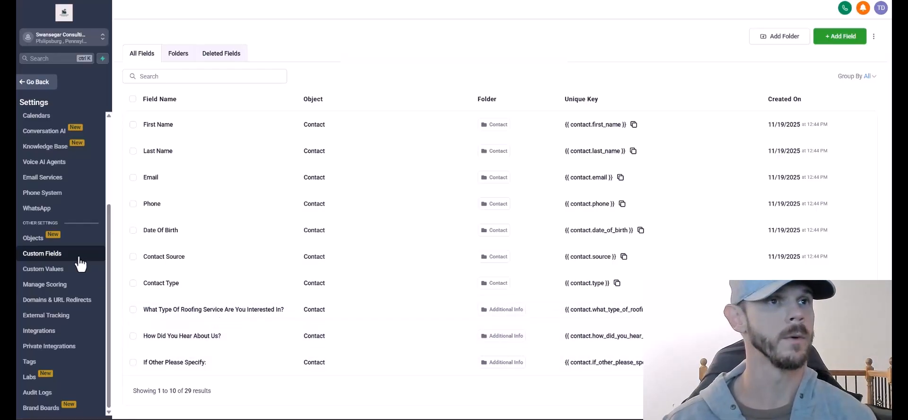
Start an Annual Revenue single-choice dropdown field for Contacts in the Business Information group.
{"action": "left_click", "coordinate": [826, 41]}
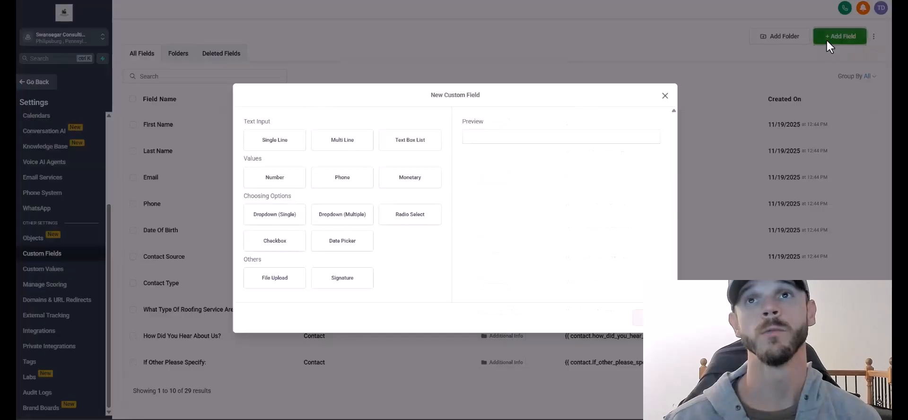
{"action": "left_click", "coordinate": [272, 149]}
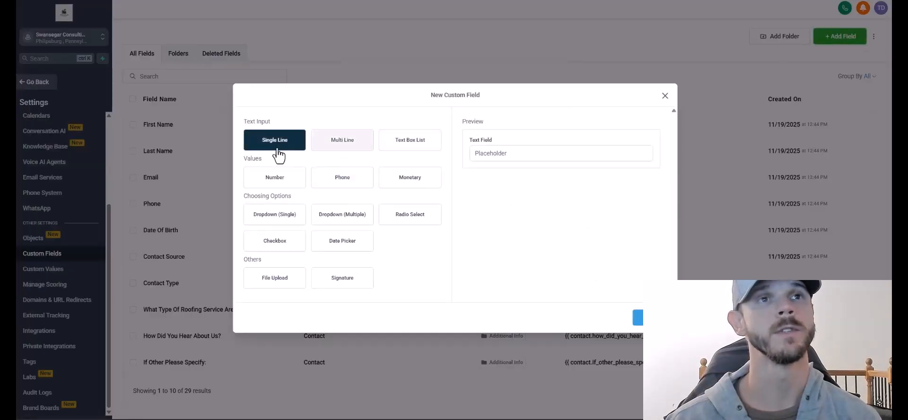
{"action": "left_click", "coordinate": [247, 186]}
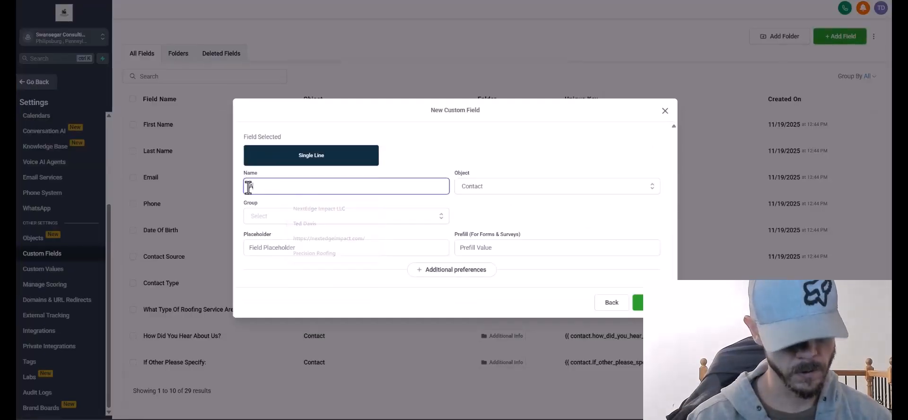
{"action": "type", "text": "Annual Revenue"}
{"action": "left_click", "coordinate": [516, 187]}
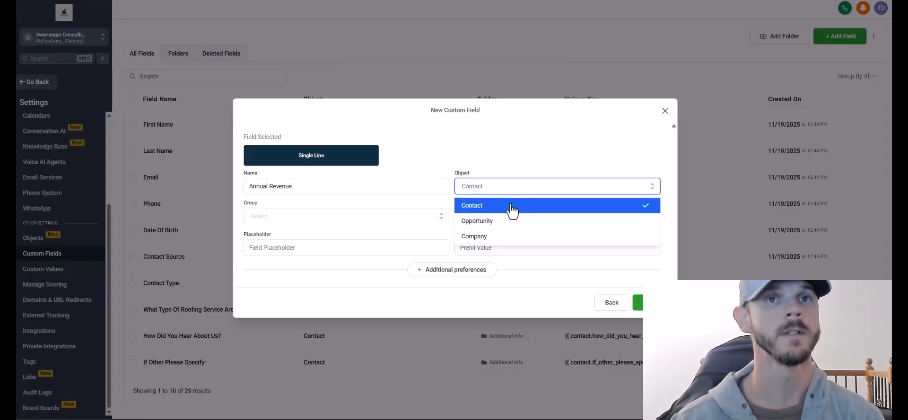
{"action": "left_click", "coordinate": [511, 205]}
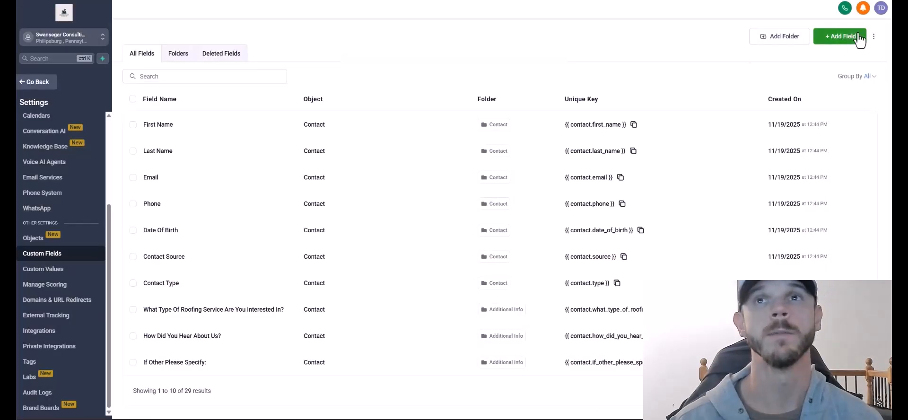
{"action": "left_click", "coordinate": [840, 37]}
{"action": "left_click", "coordinate": [278, 216]}
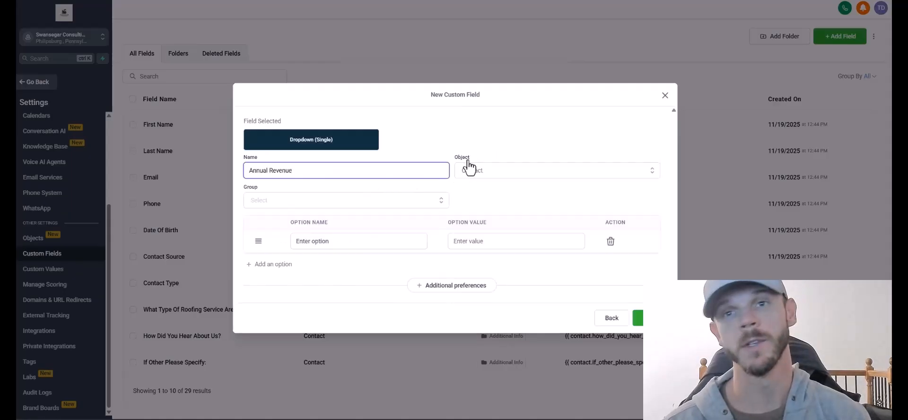
{"action": "left_click", "coordinate": [471, 170]}
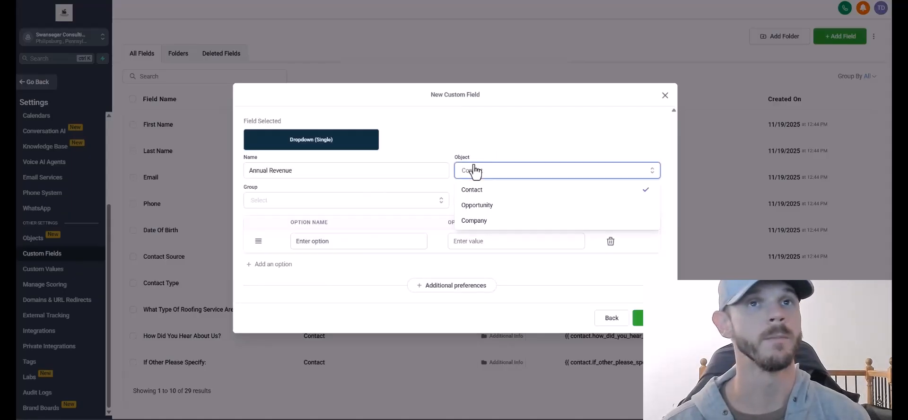
{"action": "left_click", "coordinate": [487, 195]}
{"action": "left_click", "coordinate": [329, 205]}
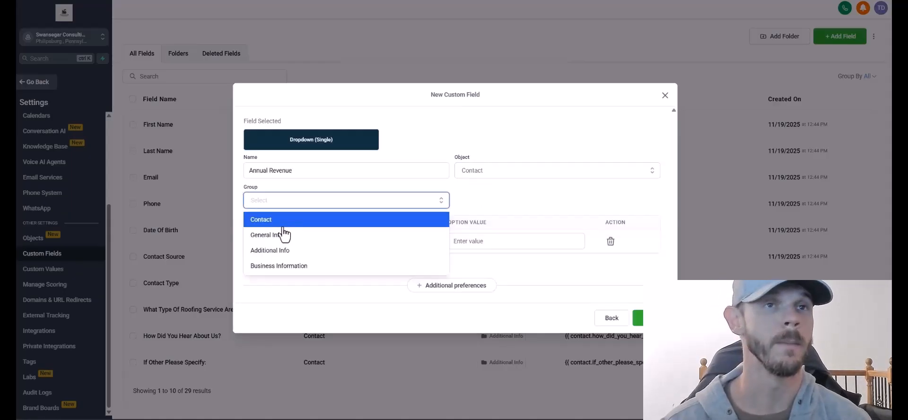
{"action": "left_click", "coordinate": [279, 266]}
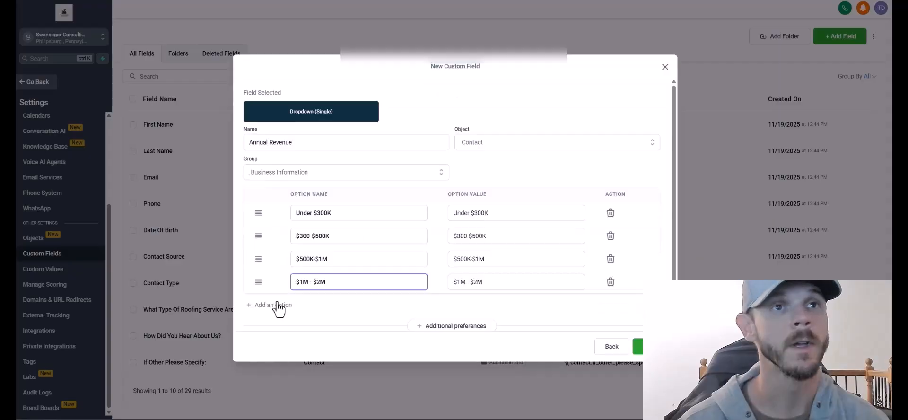
Finish the revenue options with a $5 Mil+ tier and 'Prefer not to say', then save.
{"action": "left_click", "coordinate": [278, 307]}
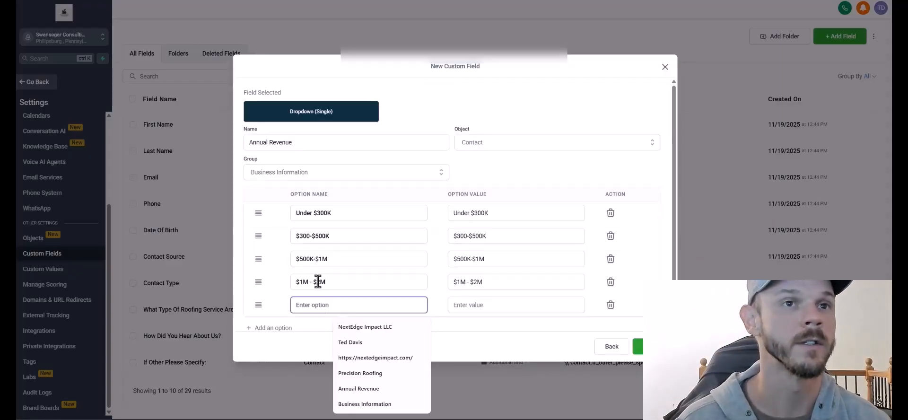
{"action": "left_click", "coordinate": [320, 282]}
{"action": "key", "text": "BackSpace"}
{"action": "type", "text": "5"}
{"action": "left_click", "coordinate": [323, 307]}
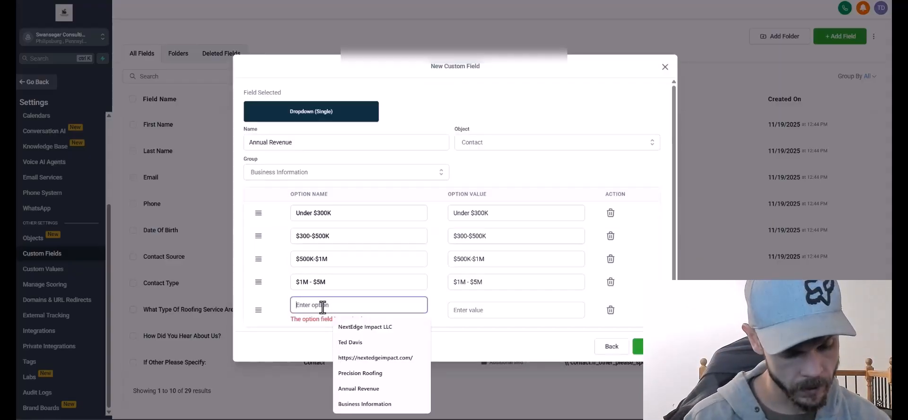
{"action": "type", "text": "Over $5 Mil"}
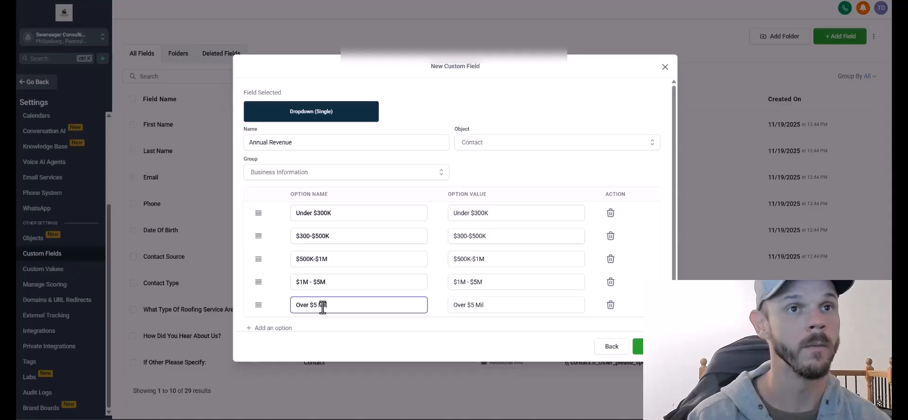
{"action": "type", "text": "+"}
{"action": "left_click_drag", "start_coordinate": [314, 305], "coordinate": [309, 307]}
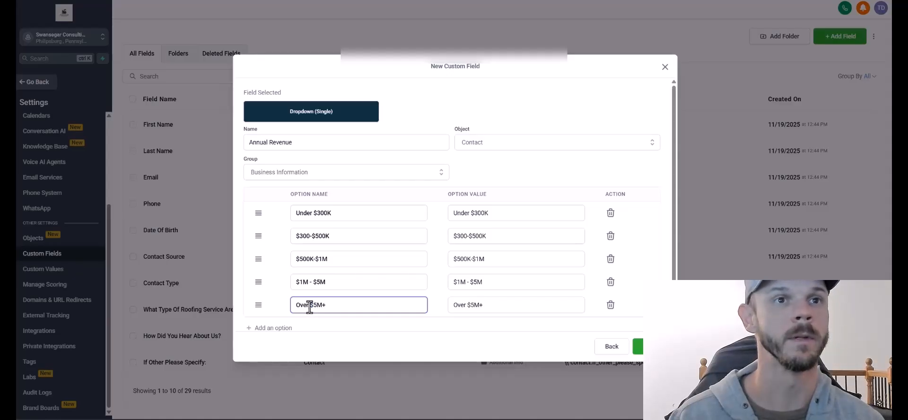
{"action": "key", "text": "BackSpace"}
{"action": "key", "text": "BackSpace"}
{"action": "key", "text": "BackSpace"}
{"action": "key", "text": "BackSpace"}
{"action": "key", "text": "BackSpace"}
{"action": "left_click", "coordinate": [288, 329]}
{"action": "type", "text": "Prefer"}
{"action": "scroll", "coordinate": [314, 294], "scroll_direction": "down", "scroll_amount": 1}
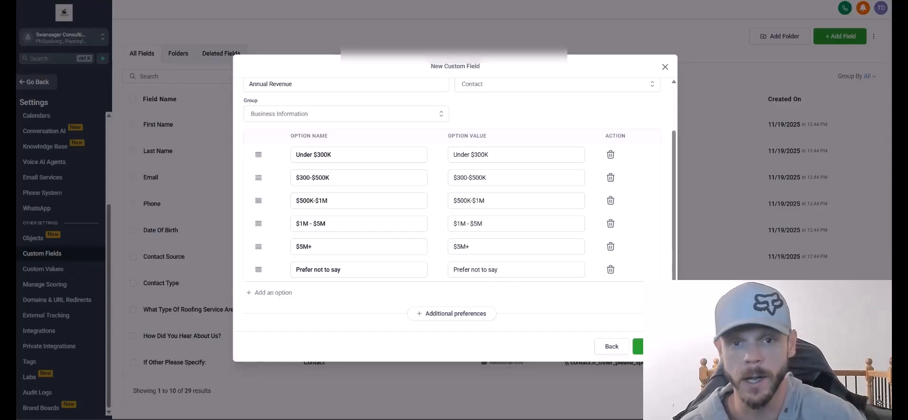
{"action": "left_click", "coordinate": [641, 345]}
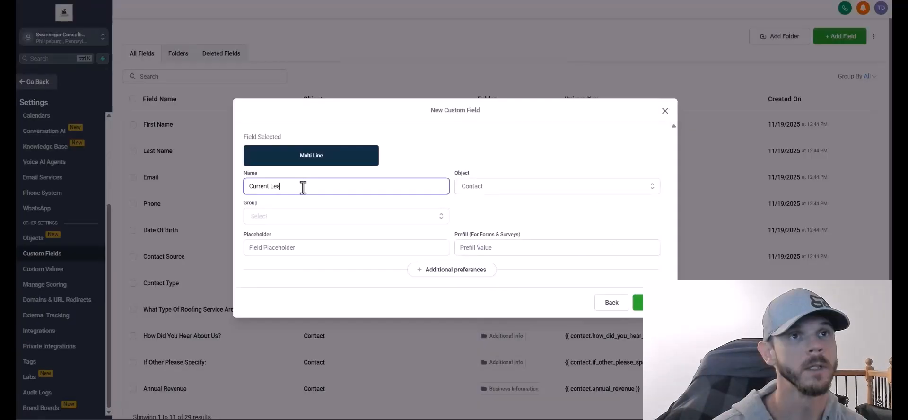
Save the Current Lead Source field with placeholder 'How are you currently getting leads?'.
{"action": "type", "text": "d Source"}
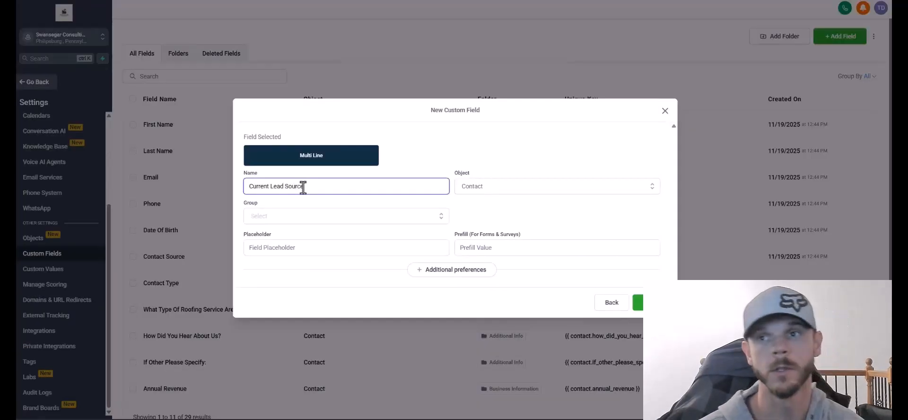
{"action": "left_click", "coordinate": [284, 245]}
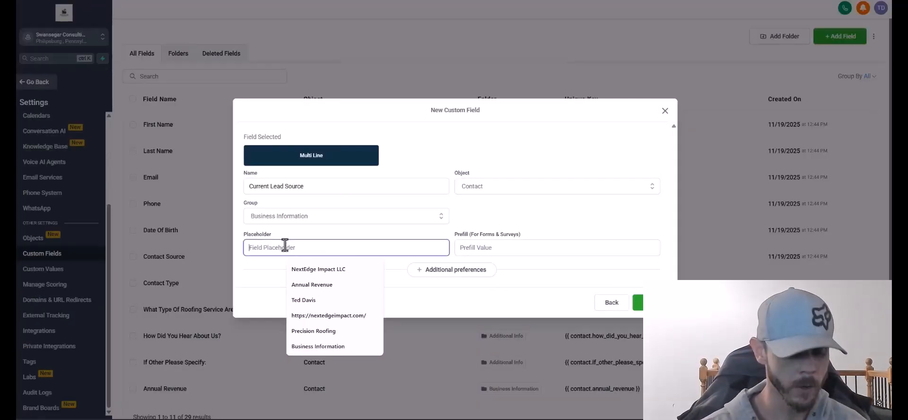
{"action": "type", "text": "H"}
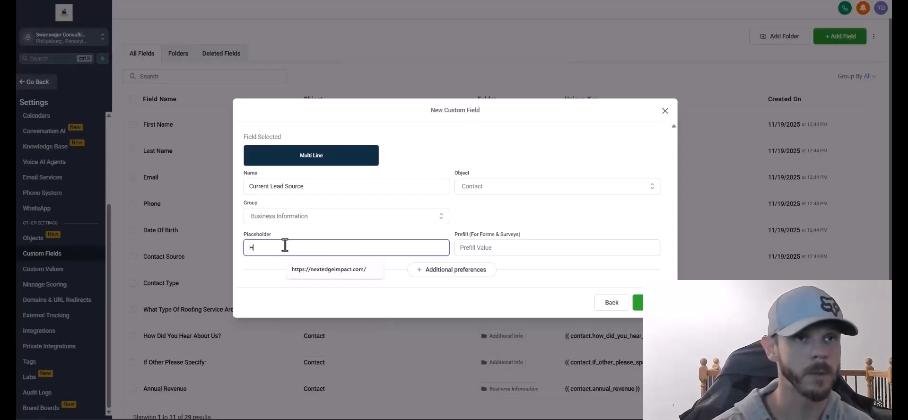
{"action": "type", "text": "ow are you curre"}
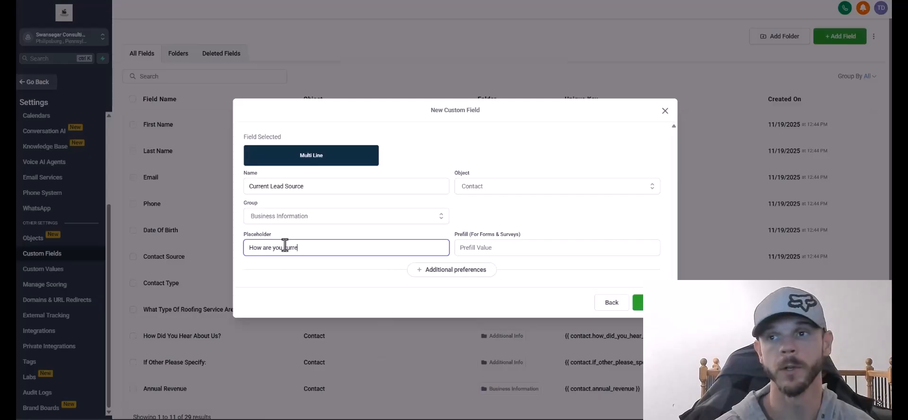
{"action": "type", "text": "ntly getting leads?"}
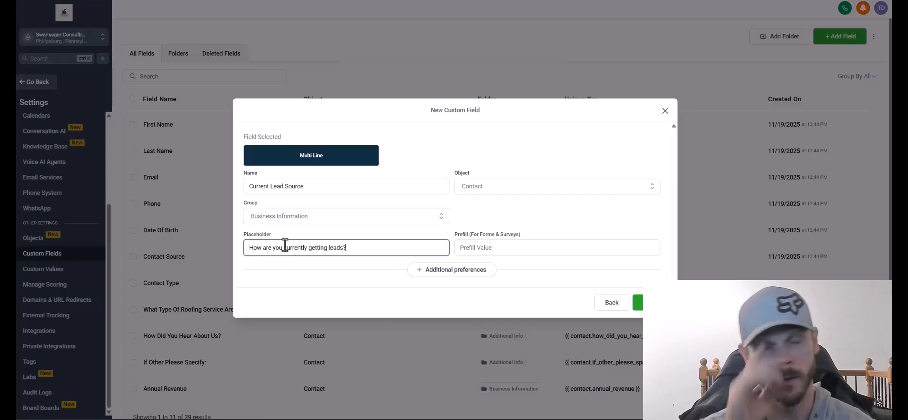
{"action": "left_click", "coordinate": [650, 305]}
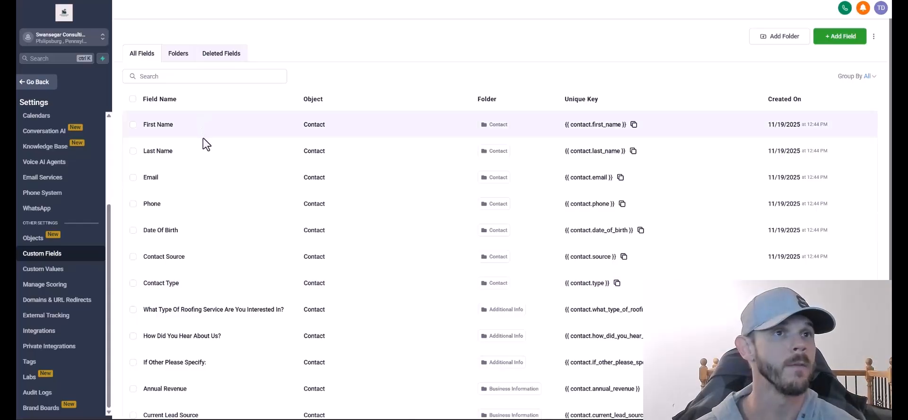
Check the fields list, then begin a new single-line text custom field.
{"action": "scroll", "coordinate": [199, 152], "scroll_direction": "down", "scroll_amount": 1}
{"action": "scroll", "coordinate": [157, 349], "scroll_direction": "up", "scroll_amount": 1}
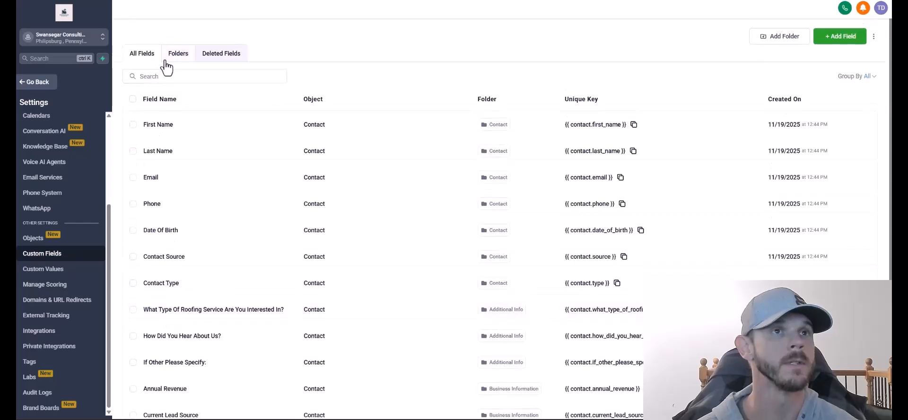
{"action": "scroll", "coordinate": [674, 277], "scroll_direction": "down", "scroll_amount": 1}
{"action": "scroll", "coordinate": [677, 280], "scroll_direction": "up", "scroll_amount": 1}
{"action": "left_click", "coordinate": [842, 35]}
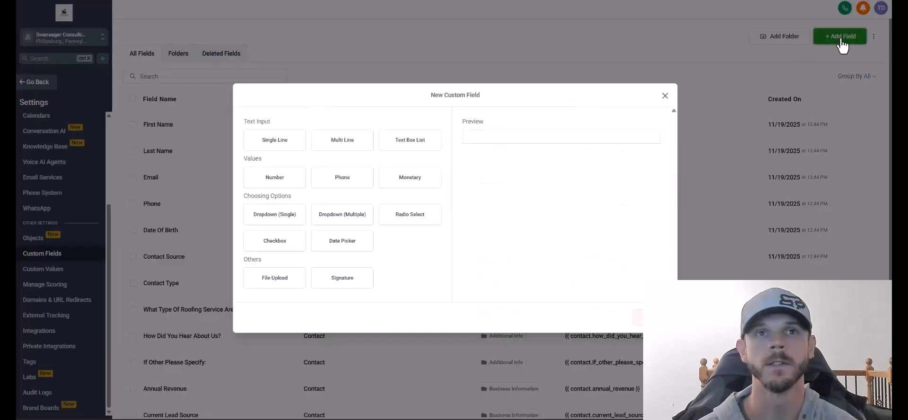
{"action": "left_click", "coordinate": [276, 144]}
{"action": "left_click", "coordinate": [639, 317]}
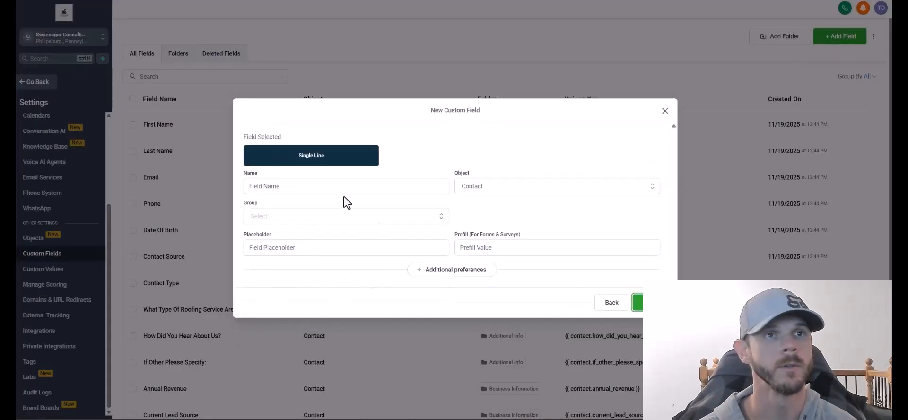
Draft a Company Name field in Business Information with placeholder 'Your Company Name', then discard it.
{"action": "left_click", "coordinate": [319, 185]}
{"action": "type", "text": "Company Name"}
{"action": "left_click", "coordinate": [360, 217]}
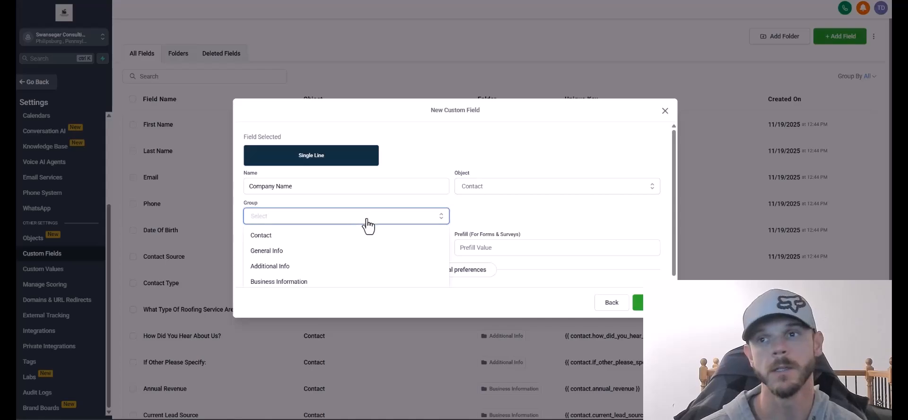
{"action": "double_click", "coordinate": [358, 272]}
{"action": "left_click", "coordinate": [347, 223]}
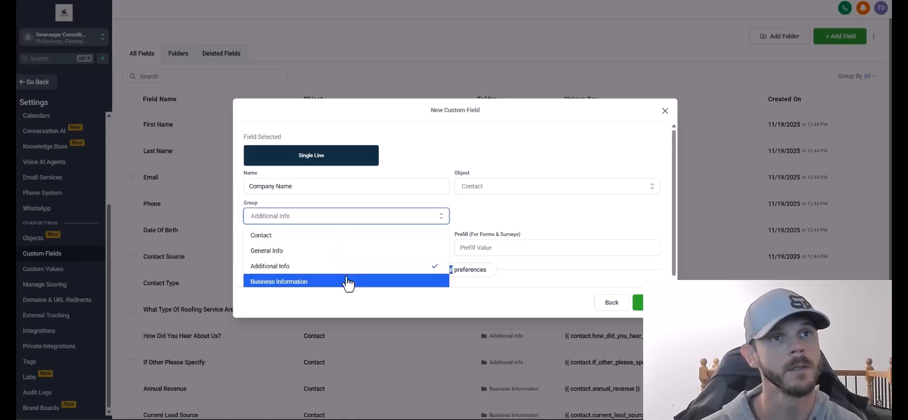
{"action": "left_click", "coordinate": [349, 282]}
{"action": "left_click", "coordinate": [304, 247]}
{"action": "type", "text": "Your C"}
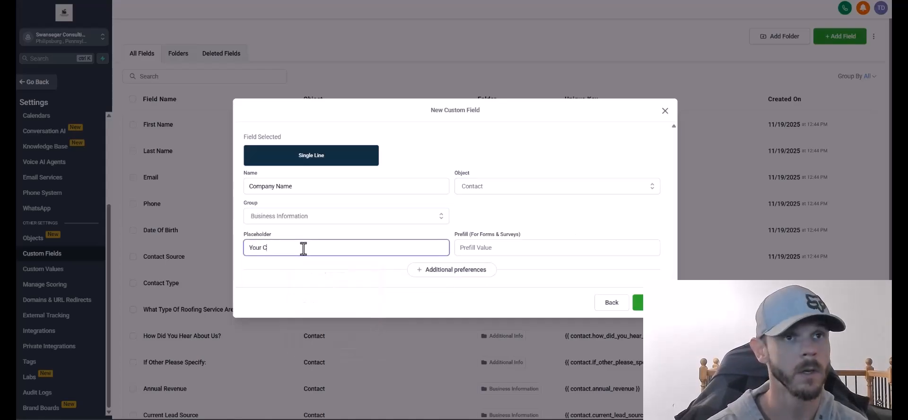
{"action": "type", "text": "ompany Name"}
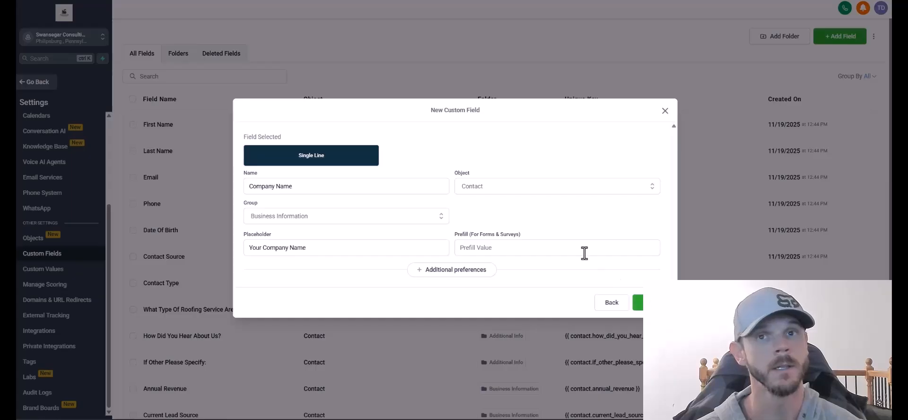
{"action": "left_click", "coordinate": [664, 111]}
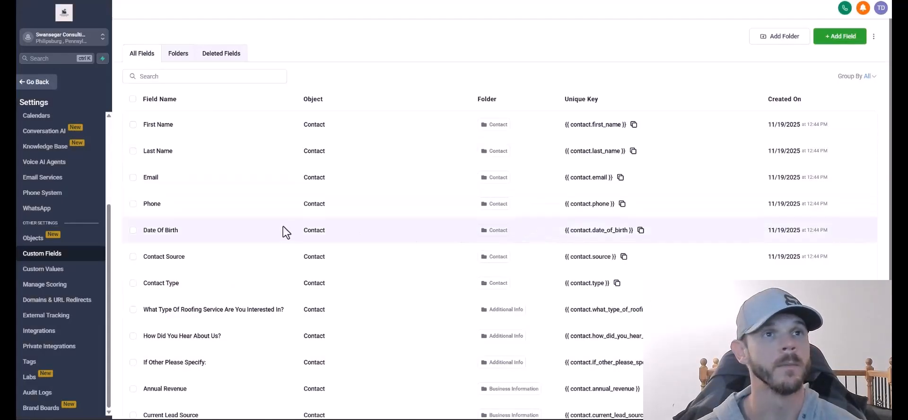
{"action": "left_click", "coordinate": [839, 36]}
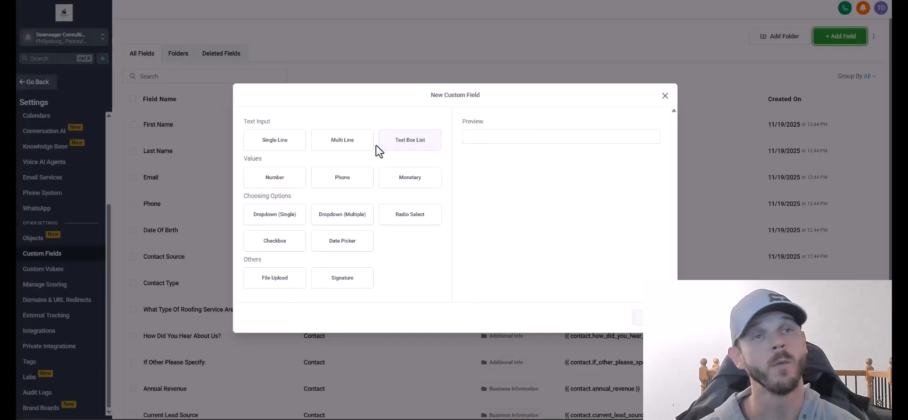
Set up a Primary Service single-choice dropdown in Business Information with a Roofing option.
{"action": "left_click", "coordinate": [286, 141]}
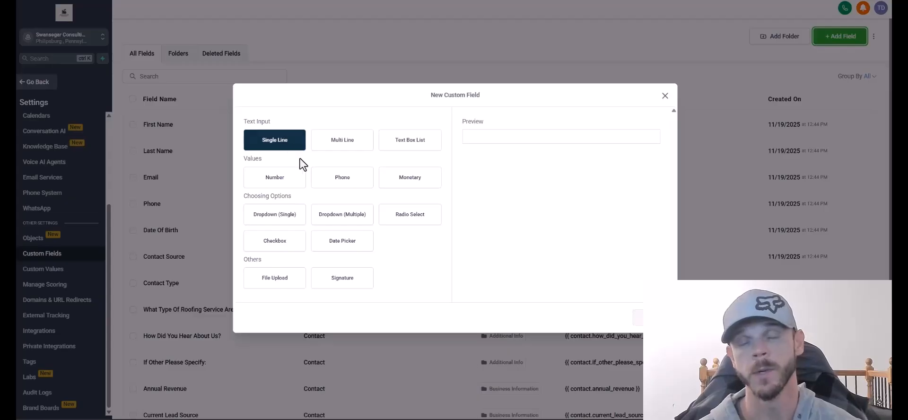
{"action": "left_click", "coordinate": [279, 215]}
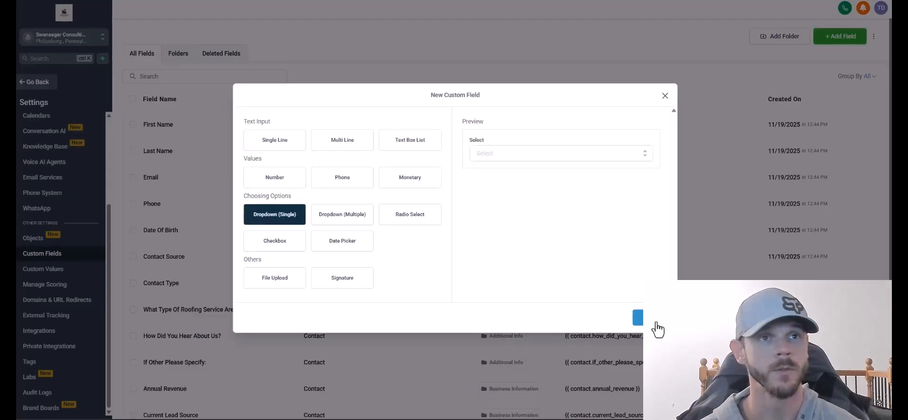
{"action": "left_click", "coordinate": [657, 323]}
{"action": "left_click", "coordinate": [310, 171]}
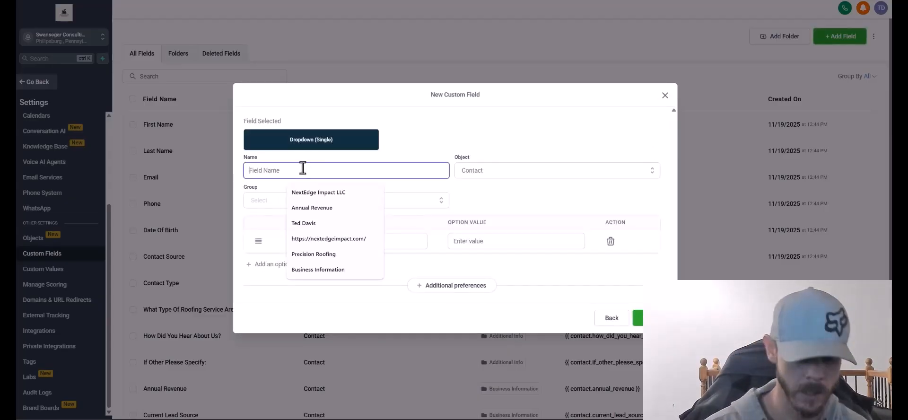
{"action": "type", "text": "Primary Service"}
{"action": "left_click", "coordinate": [372, 242]}
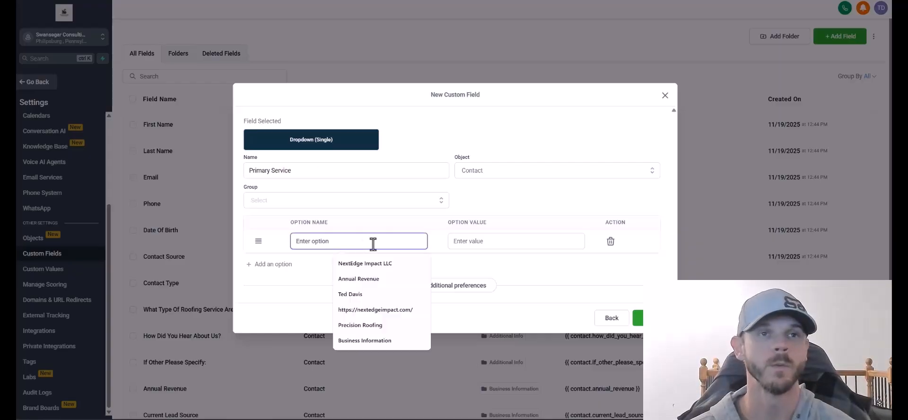
{"action": "type", "text": "Roofing"}
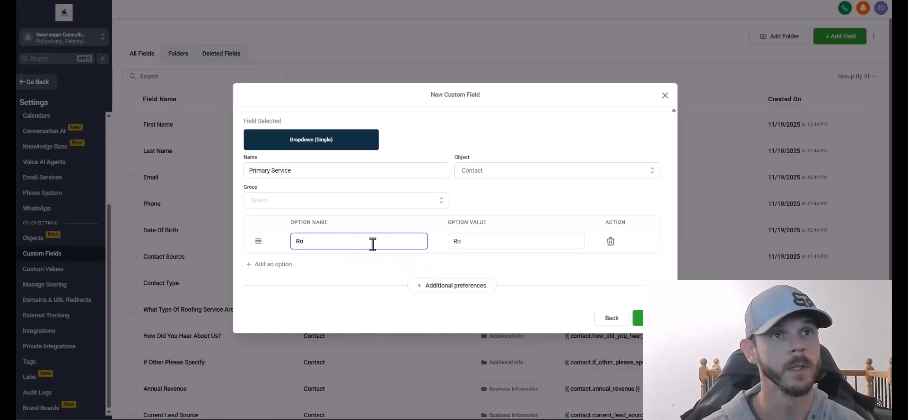
{"action": "left_click", "coordinate": [331, 189]}
{"action": "left_click", "coordinate": [311, 260]}
Add HVAC, Plumbing, Electrical and Landscaping options, moving Landscaping to second place.
{"action": "type", "text": "HVAC"}
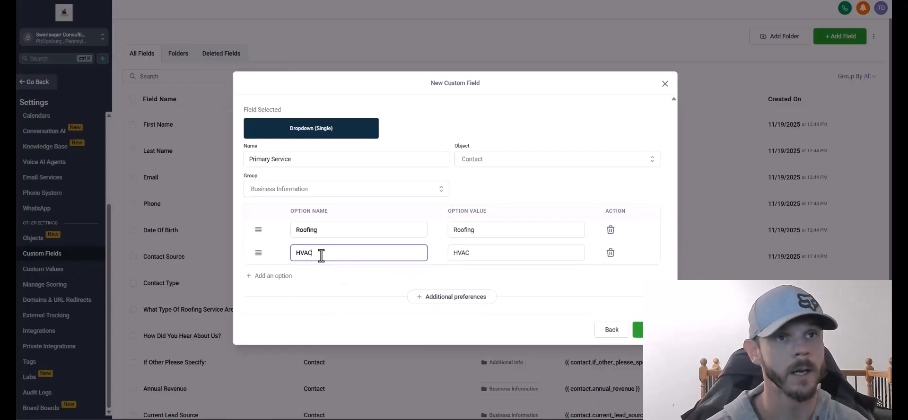
{"action": "key", "text": "Return"}
{"action": "type", "text": "Plumbing"}
{"action": "key", "text": "Return"}
{"action": "type", "text": "electrical"}
{"action": "key", "text": "Return"}
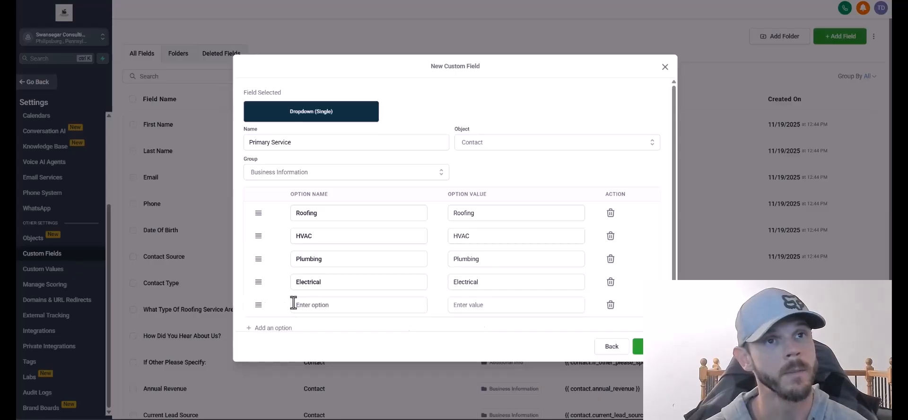
{"action": "type", "text": "Landscaping"}
{"action": "left_click_drag", "start_coordinate": [271, 307], "coordinate": [255, 238]}
Add Tree Service below Landscaping, plus General Contractor and Other options.
{"action": "left_click", "coordinate": [272, 328]}
{"action": "left_click", "coordinate": [299, 272]}
{"action": "type", "text": "Tree Service"}
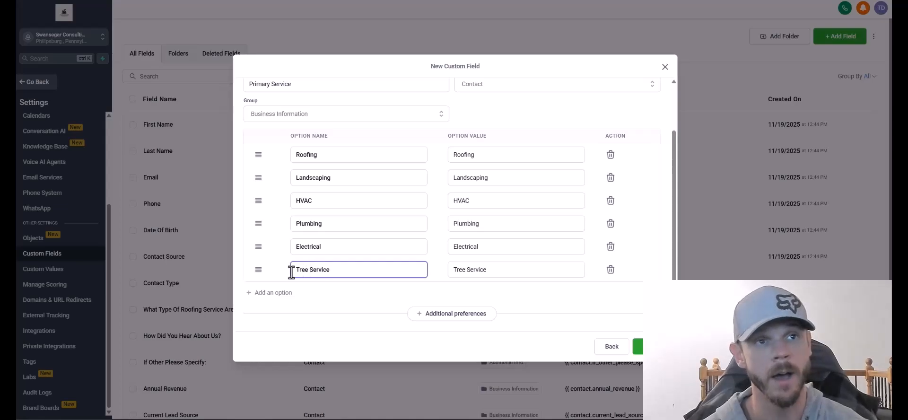
{"action": "left_click_drag", "start_coordinate": [258, 269], "coordinate": [260, 200]}
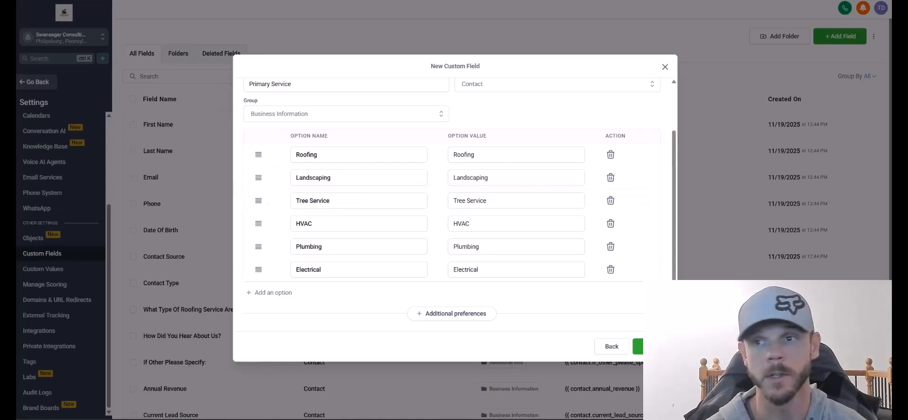
{"action": "left_click", "coordinate": [274, 297]}
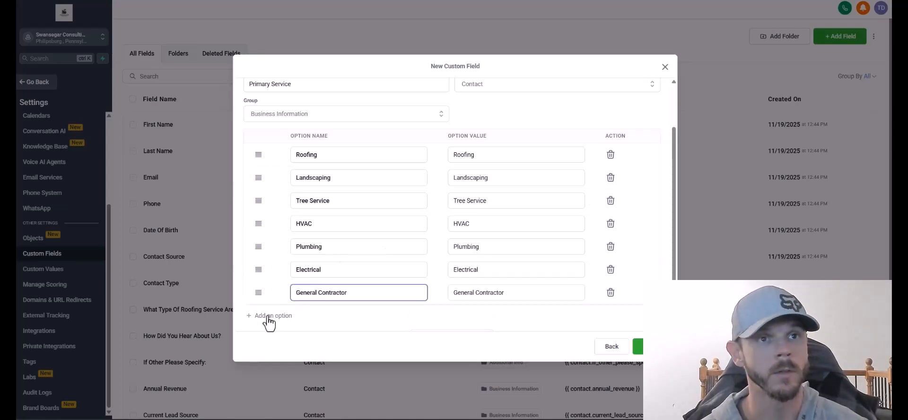
{"action": "left_click", "coordinate": [266, 317]}
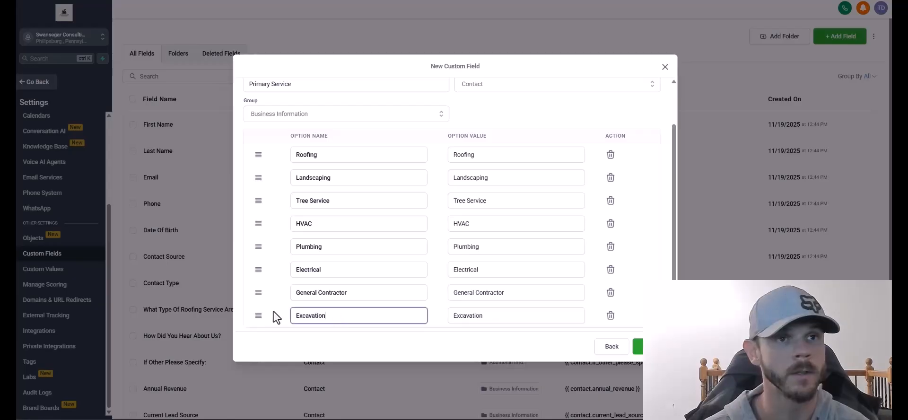
{"action": "scroll", "coordinate": [273, 314], "scroll_direction": "down", "scroll_amount": 1}
{"action": "left_click", "coordinate": [270, 297]}
{"action": "left_click", "coordinate": [310, 298]}
{"action": "type", "text": "Other"}
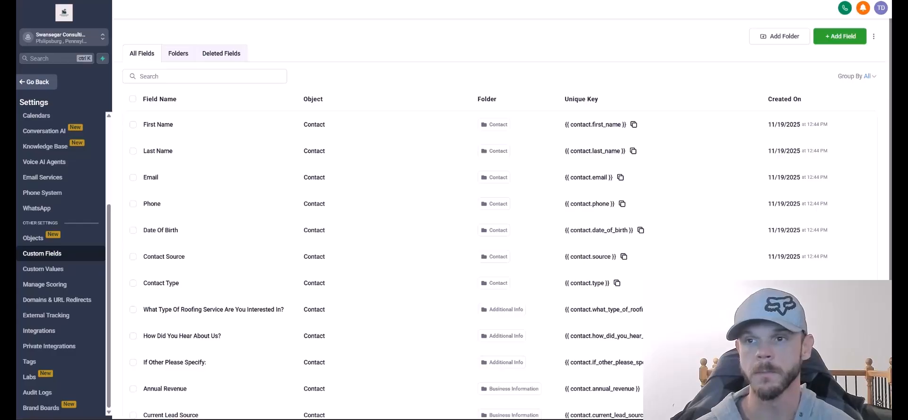
Create a Property Information field folder and return to the custom fields list.
{"action": "left_click", "coordinate": [764, 40]}
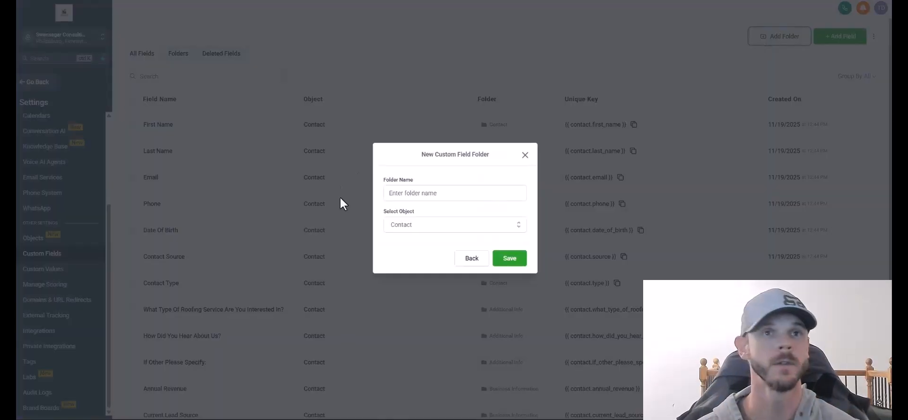
{"action": "left_click", "coordinate": [411, 191]}
{"action": "type", "text": "Property Information"}
{"action": "left_click", "coordinate": [453, 226]}
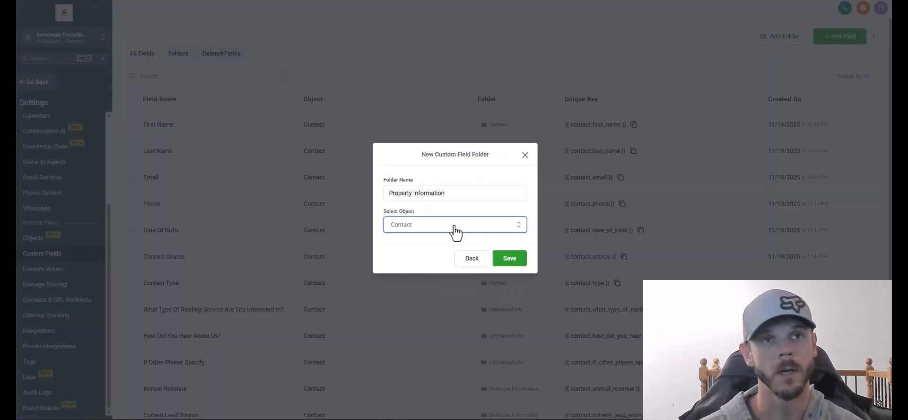
{"action": "left_click", "coordinate": [510, 258]}
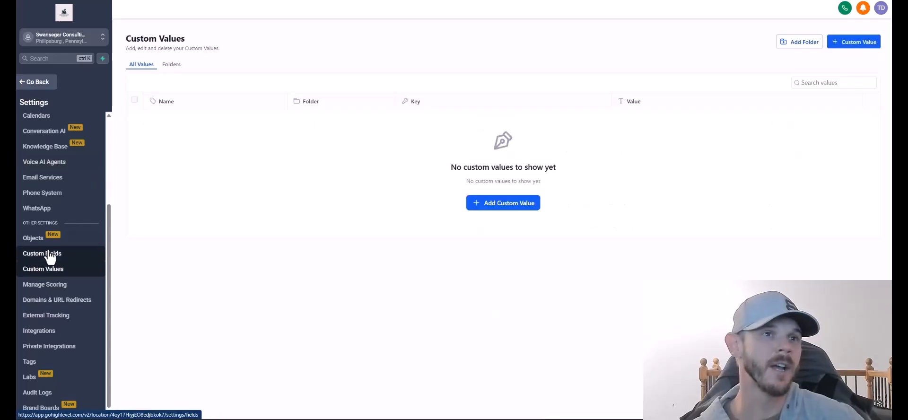
{"action": "left_click", "coordinate": [49, 254]}
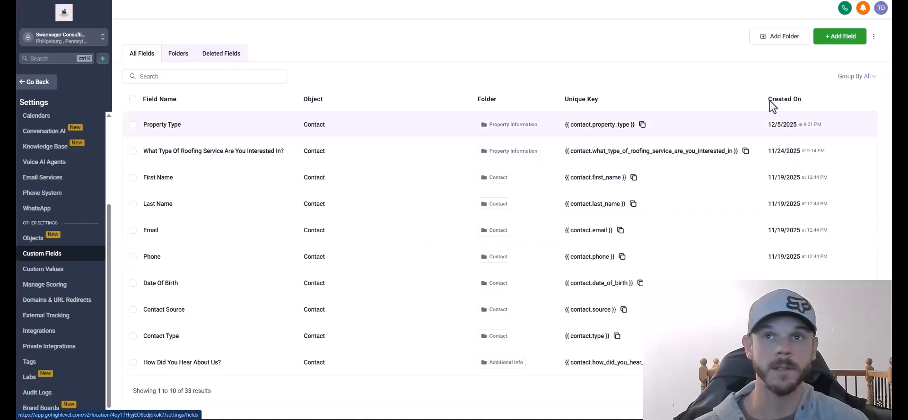
Create an Insurance Information field folder.
{"action": "left_click", "coordinate": [829, 38]}
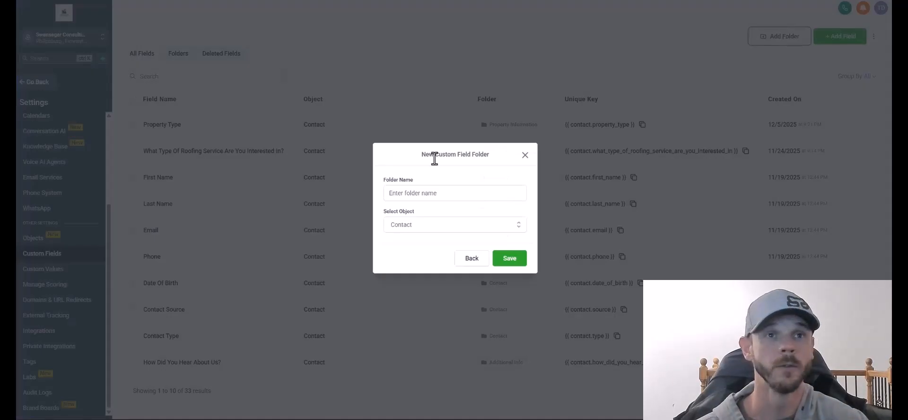
{"action": "left_click", "coordinate": [431, 193]}
{"action": "type", "text": "Insurance Information"}
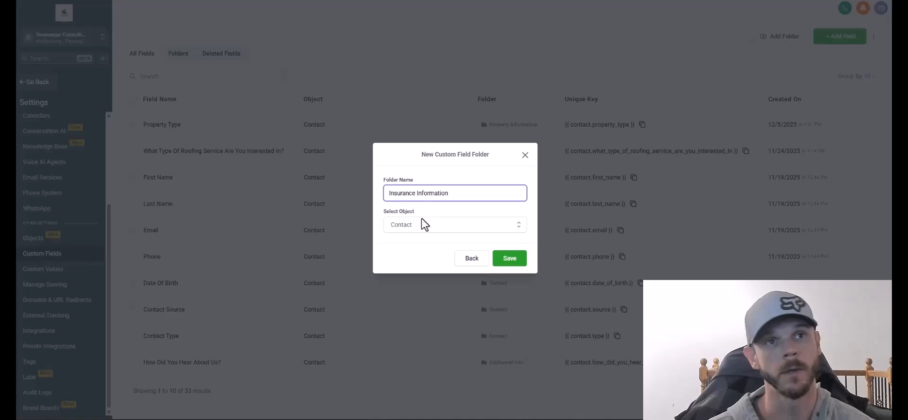
{"action": "key", "text": "Return"}
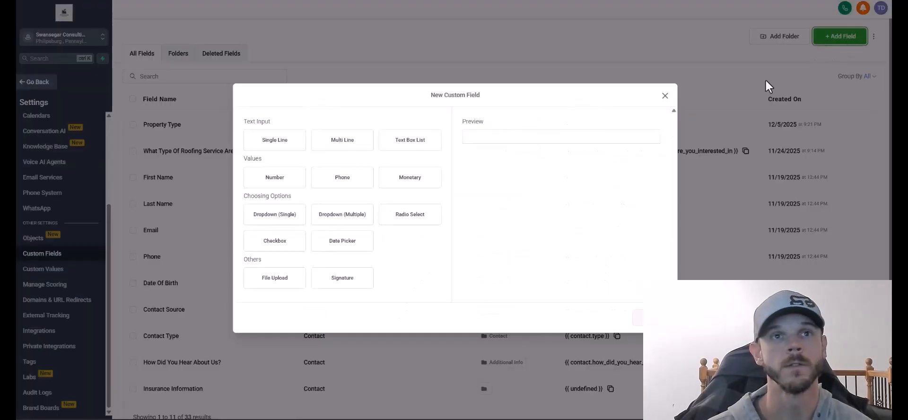
Add the Insurance Company Name single-line field under Insurance Information with placeholder 'Who's your insurance provider?'.
{"action": "left_click", "coordinate": [286, 147]}
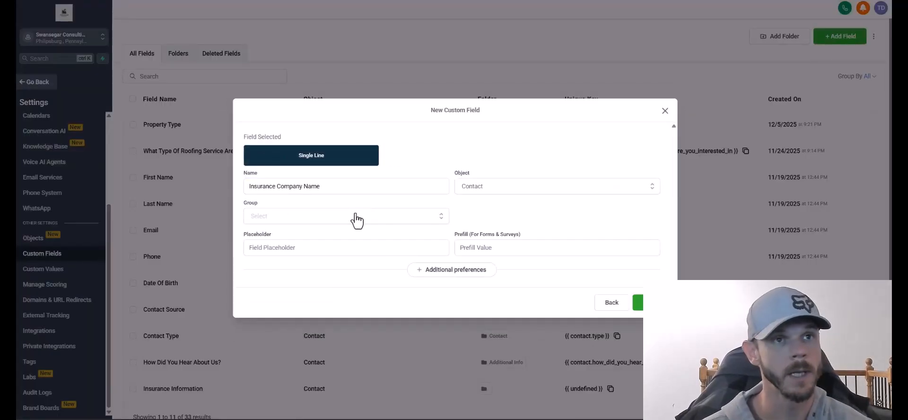
{"action": "left_click", "coordinate": [353, 218]}
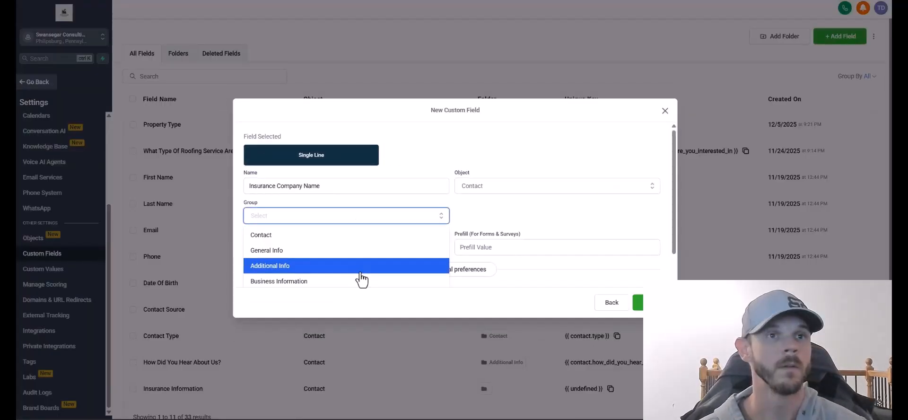
{"action": "scroll", "coordinate": [360, 278], "scroll_direction": "down", "scroll_amount": 1}
{"action": "left_click", "coordinate": [353, 265]}
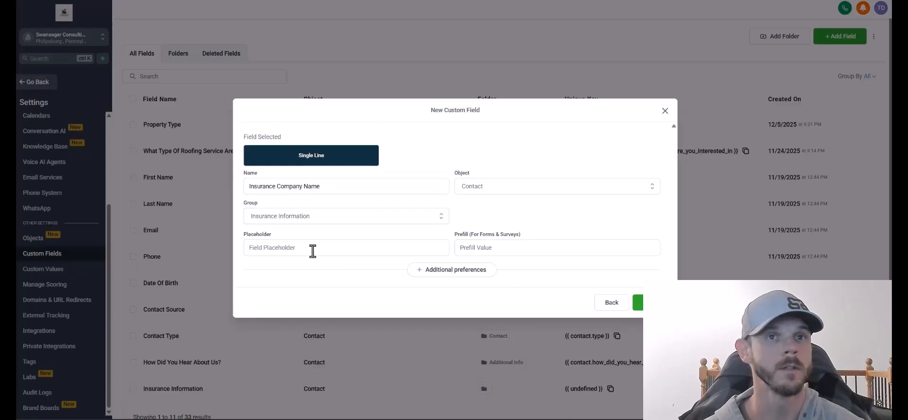
{"action": "left_click", "coordinate": [316, 249]}
{"action": "type", "text": "Who's your insur"}
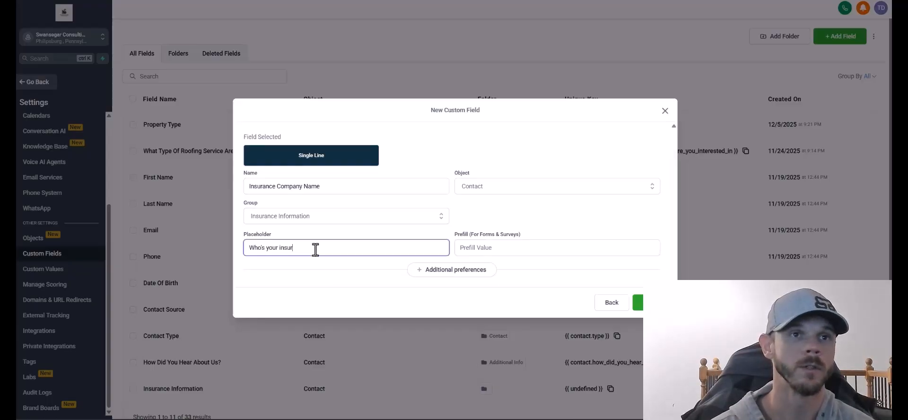
{"action": "type", "text": "ance provider?"}
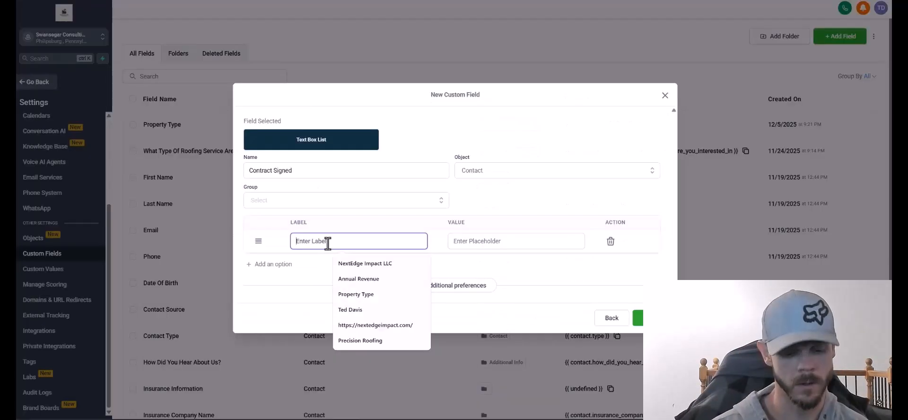
{"action": "type", "text": "Yes"}
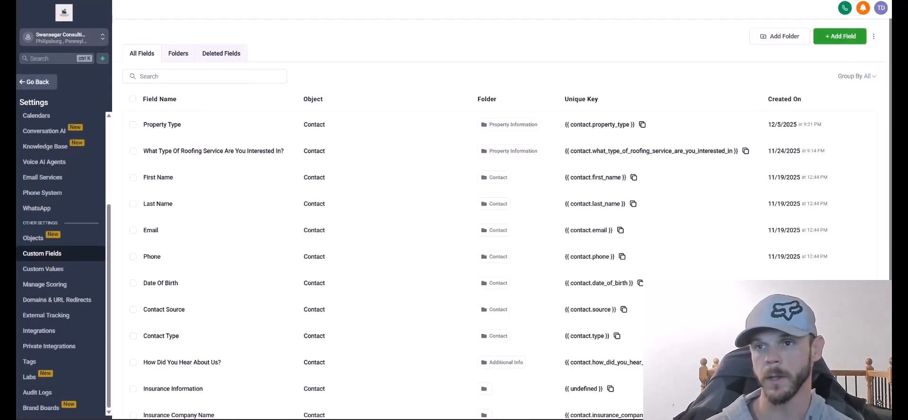
Complete the Urgency options with Within 1 Month, Just Researching and No Rush, then save.
{"action": "left_click", "coordinate": [843, 37]}
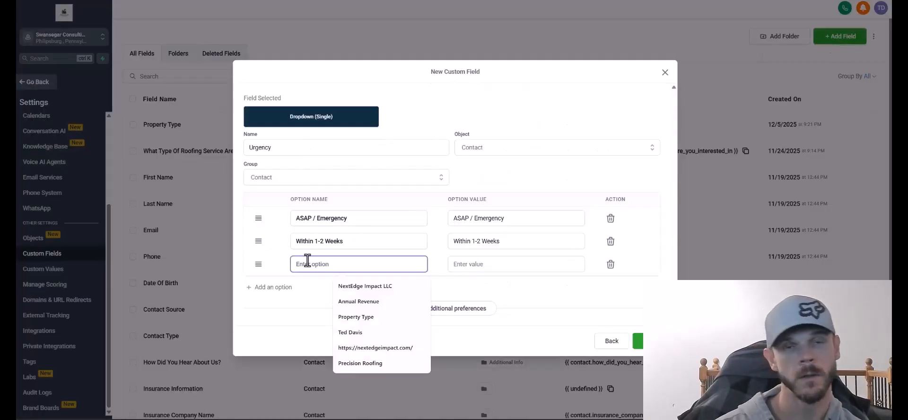
{"action": "type", "text": "Within"}
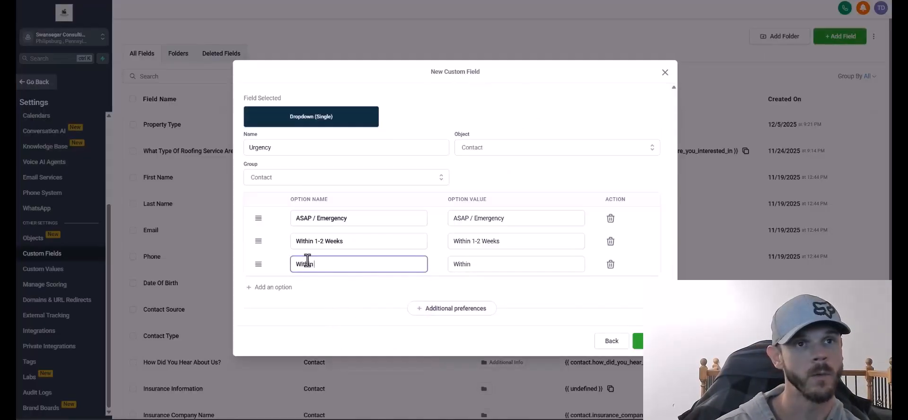
{"action": "type", "text": " 1 Month"}
{"action": "key", "text": "Return"}
{"action": "type", "text": "Just Resear"}
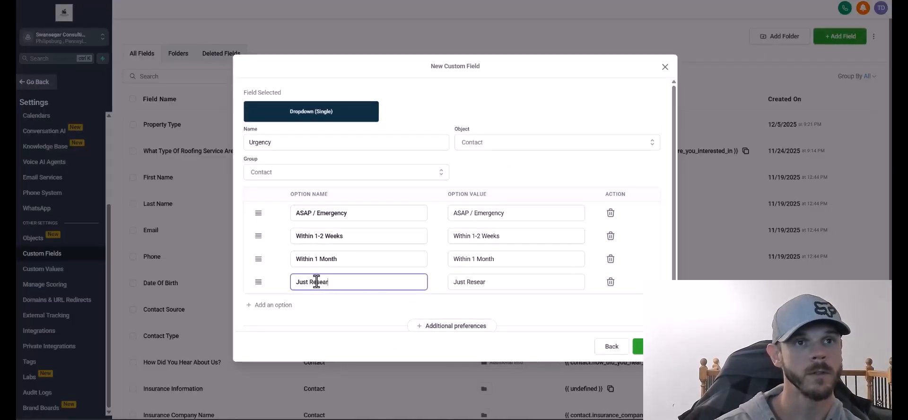
{"action": "type", "text": "ching"}
{"action": "left_click", "coordinate": [271, 307]}
{"action": "left_click", "coordinate": [307, 302]}
{"action": "type", "text": "No Rush"}
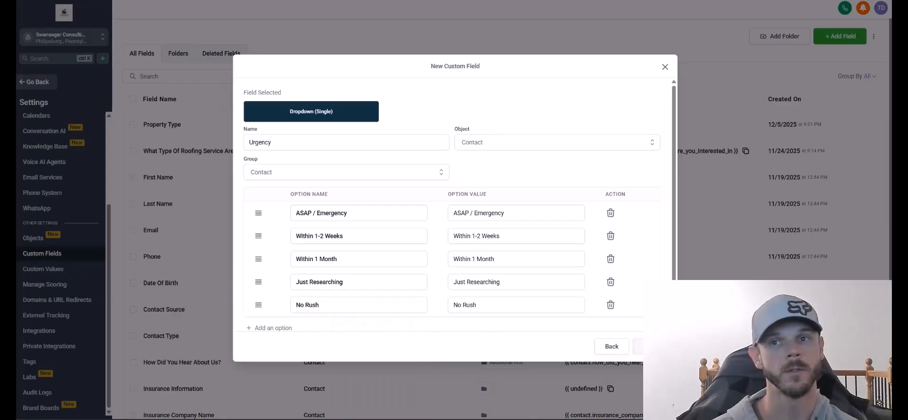
{"action": "left_click", "coordinate": [637, 346]}
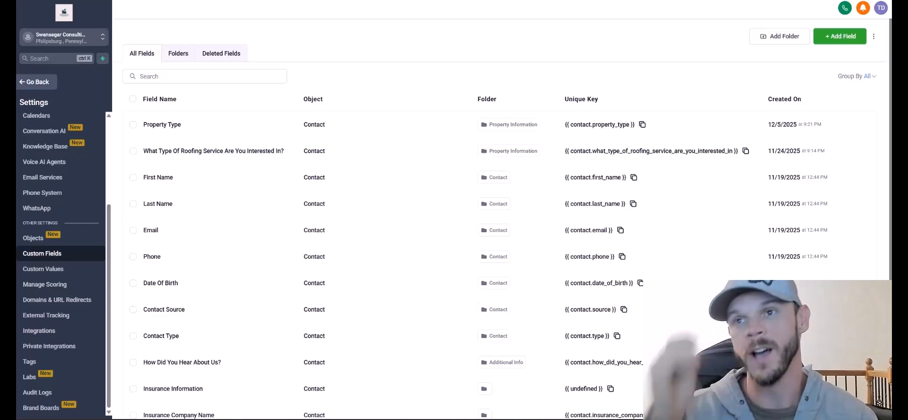
Go to Custom Values settings and create the Lead Type folder.
{"action": "left_click", "coordinate": [76, 270]}
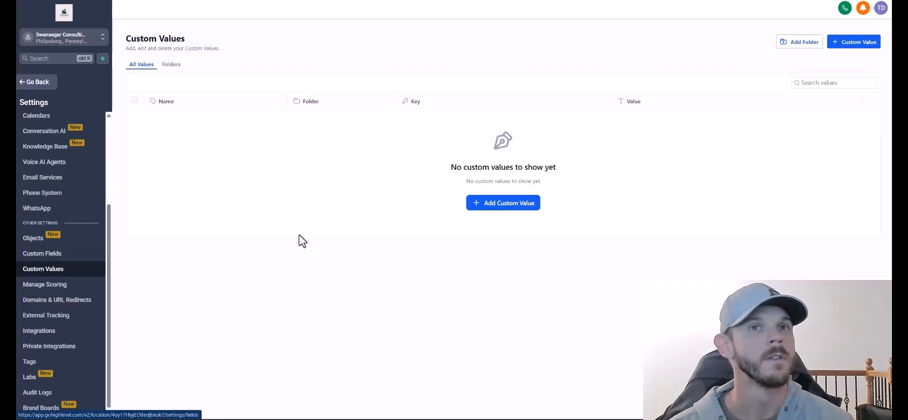
{"action": "left_click", "coordinate": [516, 205]}
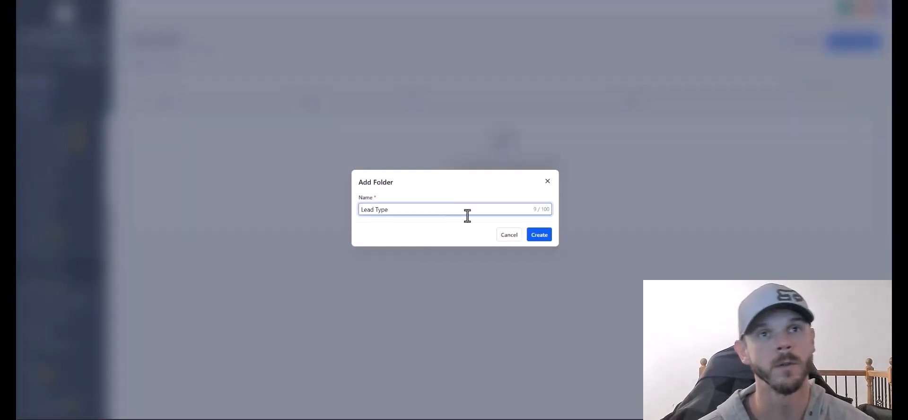
{"action": "left_click", "coordinate": [536, 236]}
{"action": "left_click", "coordinate": [432, 183]}
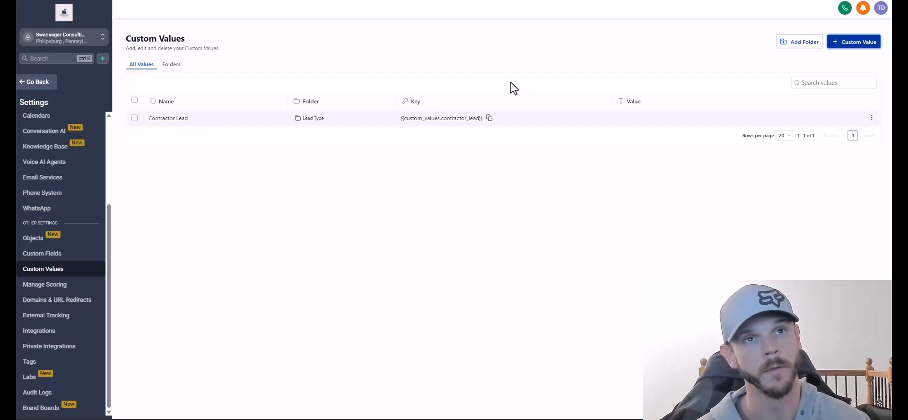
Add an Uncontacted custom value.
{"action": "left_click", "coordinate": [853, 42]}
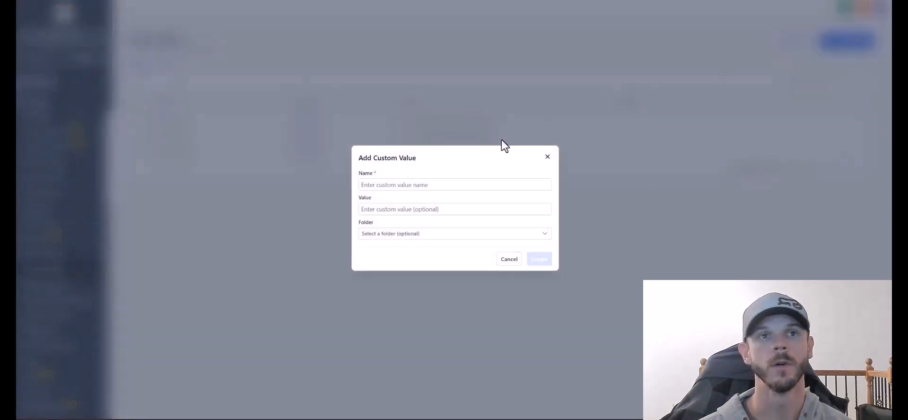
{"action": "left_click", "coordinate": [398, 186]}
{"action": "type", "text": "Uncontacted"}
{"action": "left_click", "coordinate": [541, 261]}
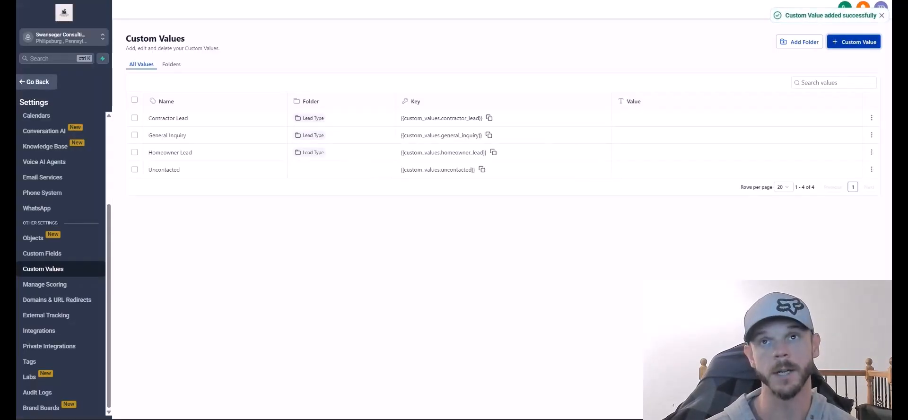
{"action": "left_click", "coordinate": [851, 45]}
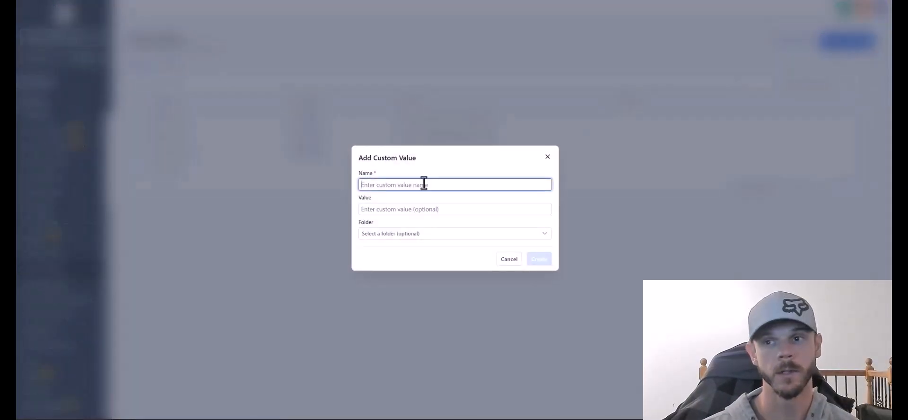
Drop the unfinished value and create a Lead Status folder.
{"action": "type", "text": "Contacted - Awaiting Response"}
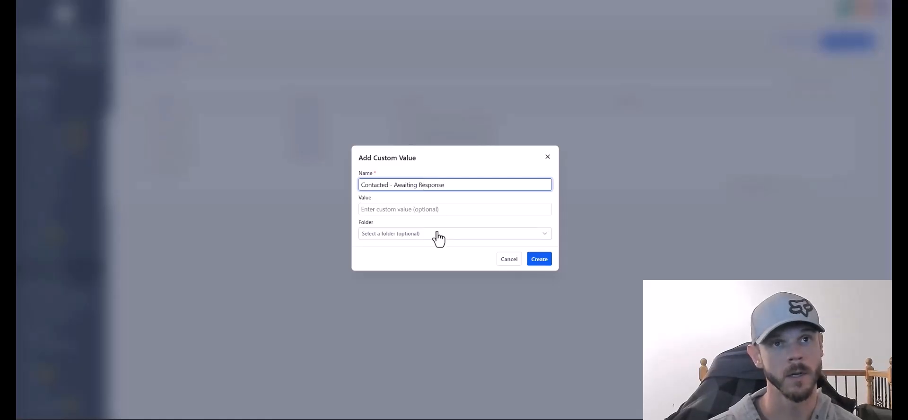
{"action": "left_click", "coordinate": [547, 156]}
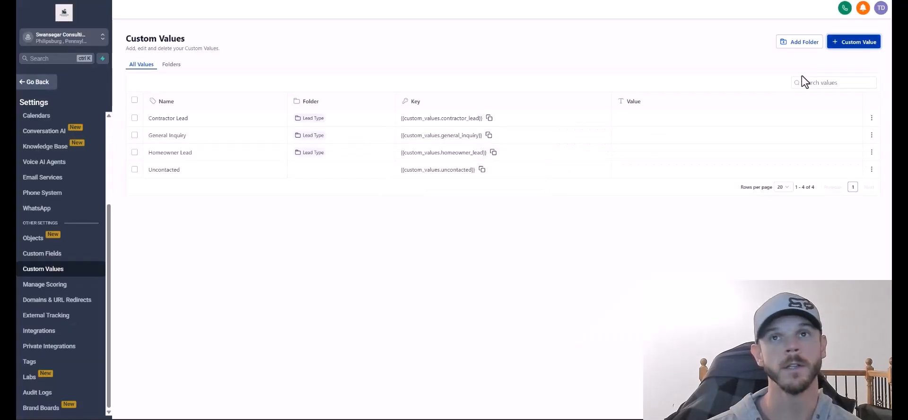
{"action": "left_click", "coordinate": [813, 46]}
{"action": "type", "text": "Lead Status"}
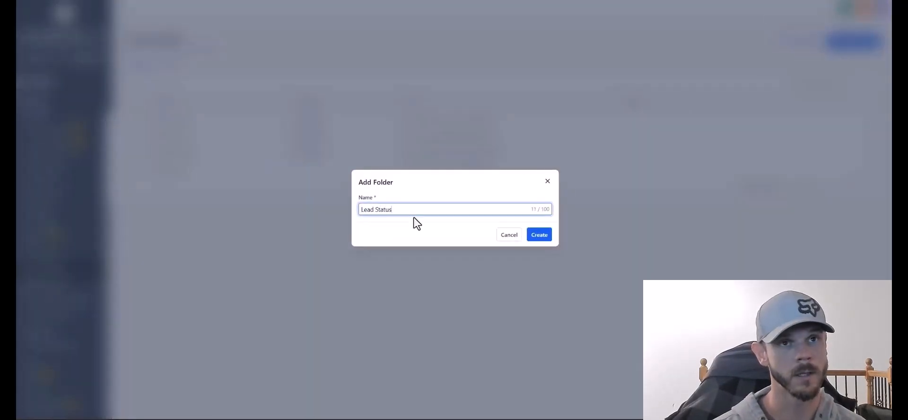
{"action": "left_click", "coordinate": [539, 234]}
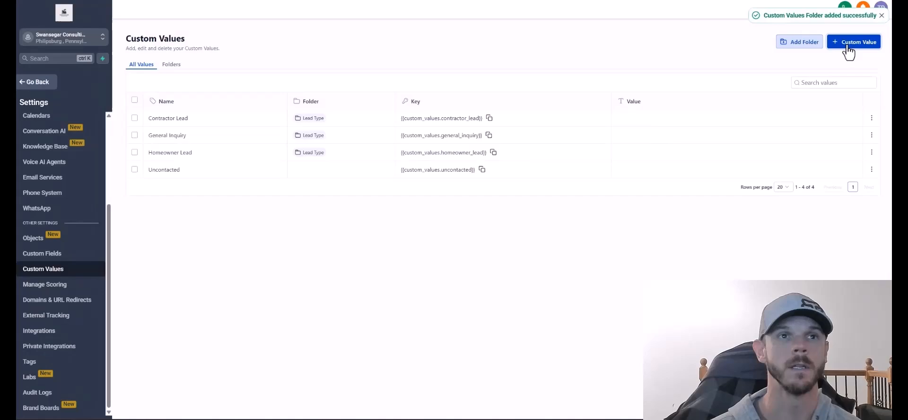
Add a 'Contacted - Awaiting Response' value and move Uncontacted into Lead Status.
{"action": "left_click", "coordinate": [847, 46]}
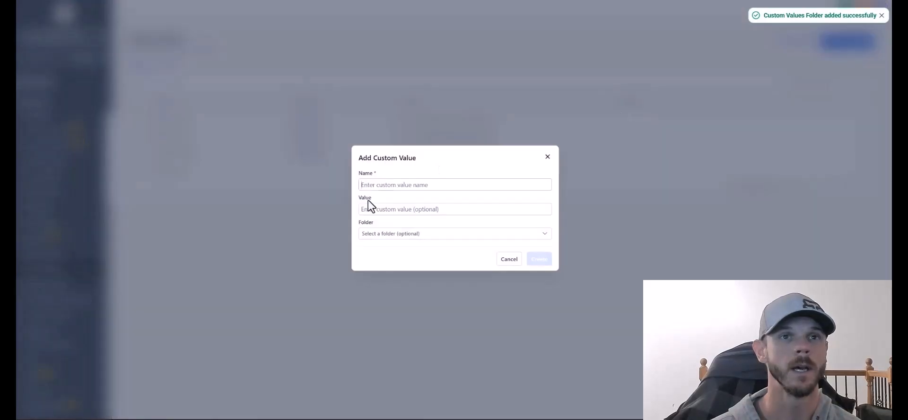
{"action": "left_click", "coordinate": [376, 185]}
{"action": "type", "text": "Contacted "}
{"action": "type", "text": "- Awaiting Response"}
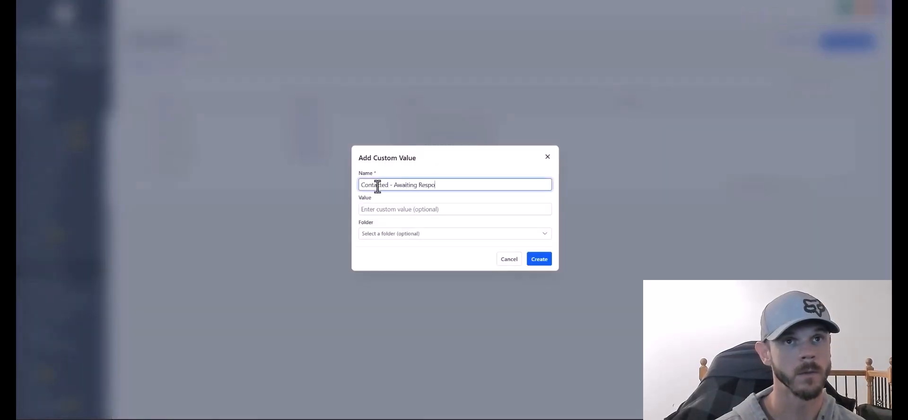
{"action": "key", "text": "Return"}
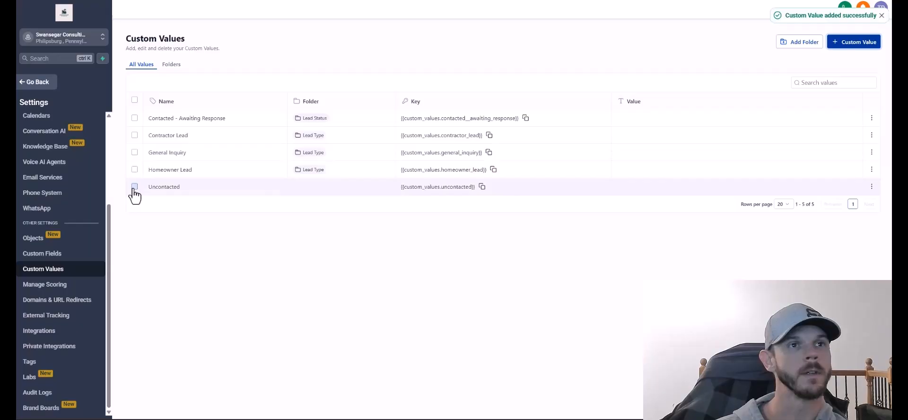
{"action": "left_click", "coordinate": [134, 187]}
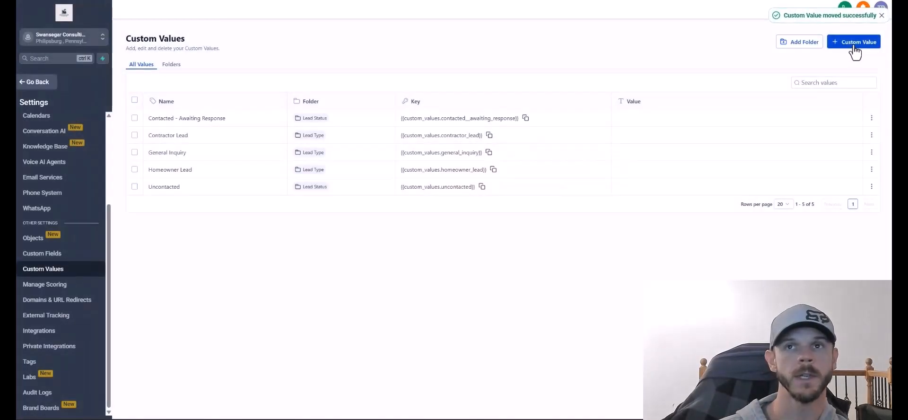
{"action": "left_click", "coordinate": [851, 41]}
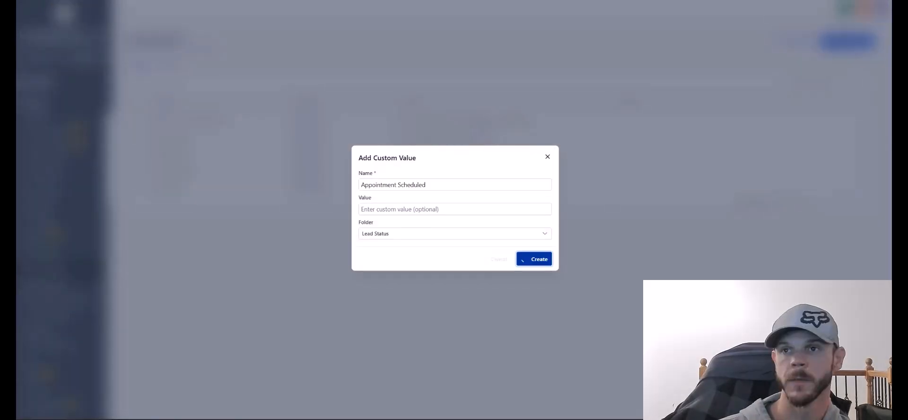
Add Appointment Scheduled, Hot Lead, 'Lost - Not Interested' and Website Only values in their folders.
{"action": "key", "text": "Return"}
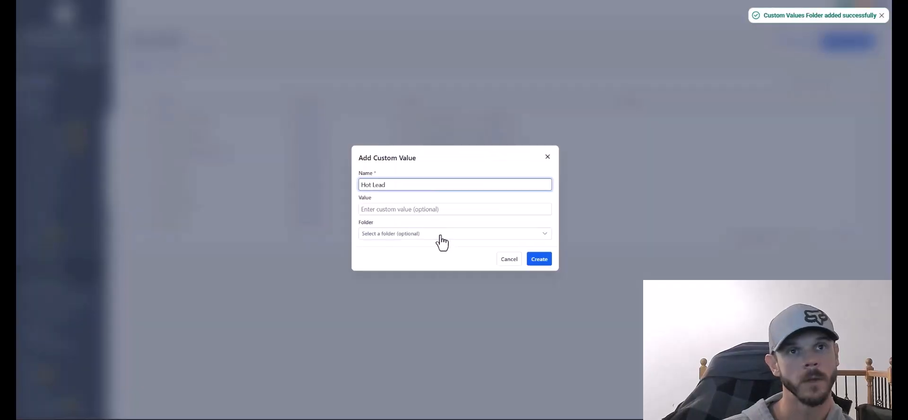
{"action": "left_click", "coordinate": [442, 234]}
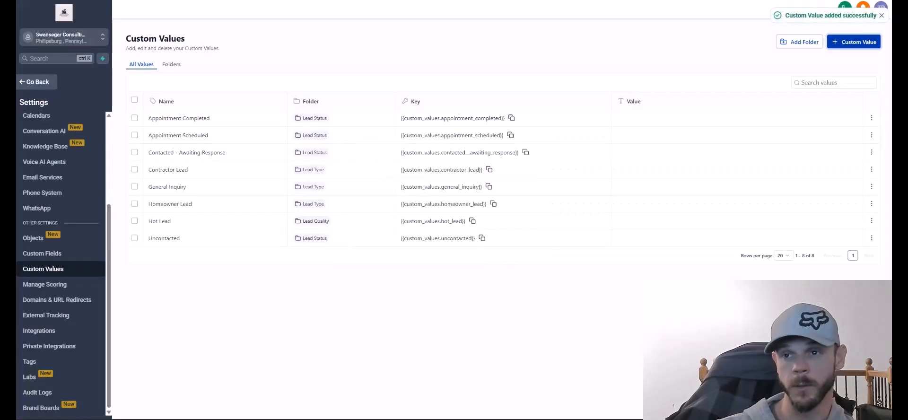
{"action": "left_click", "coordinate": [852, 41]}
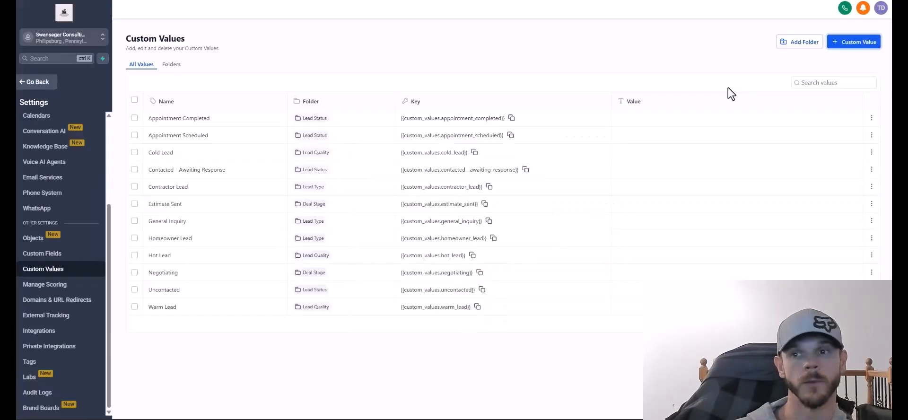
{"action": "left_click", "coordinate": [854, 42]}
{"action": "left_click", "coordinate": [427, 185]}
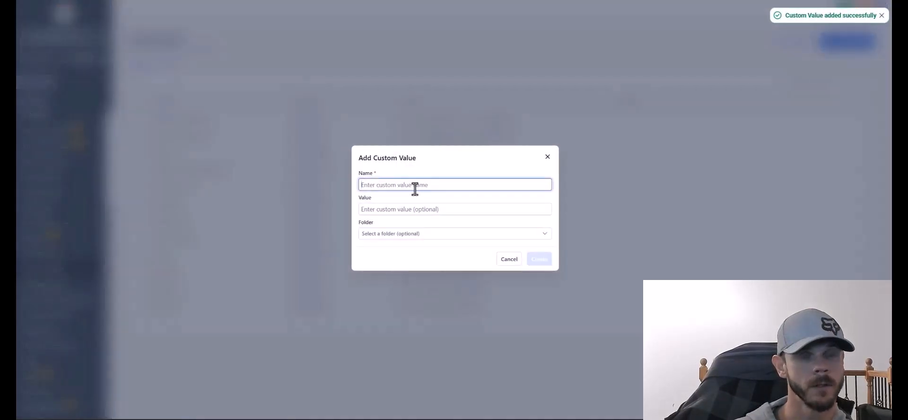
{"action": "type", "text": "Lost - Not Interested"}
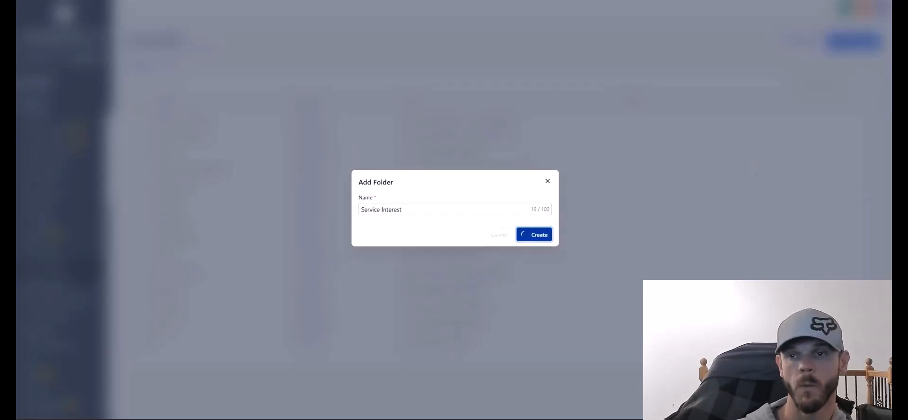
{"action": "left_click", "coordinate": [842, 46]}
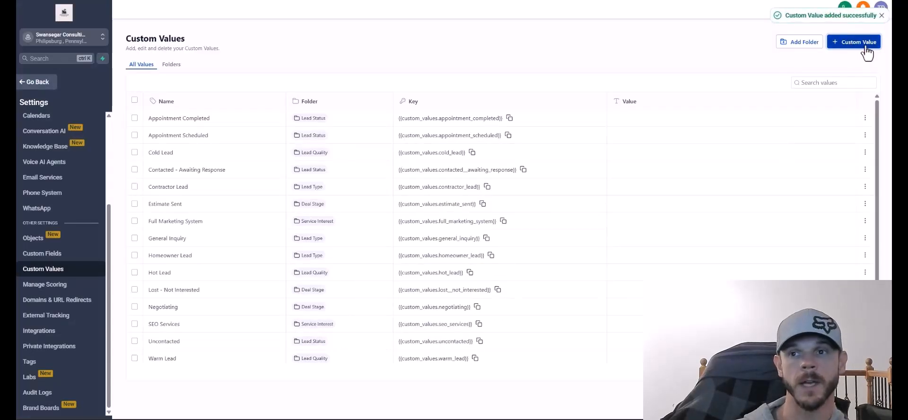
Create a Service Need folder and save a Storm Damage custom value inside it.
{"action": "left_click", "coordinate": [798, 45]}
{"action": "left_click", "coordinate": [513, 235]}
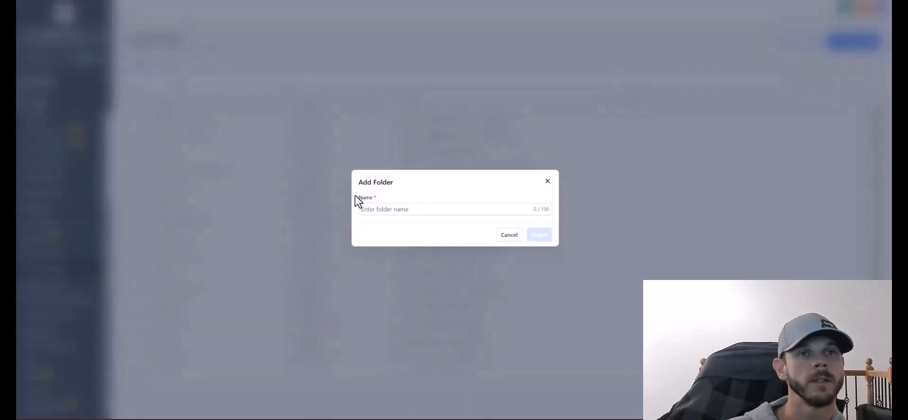
{"action": "left_click", "coordinate": [377, 211]}
{"action": "type", "text": "Service Need"}
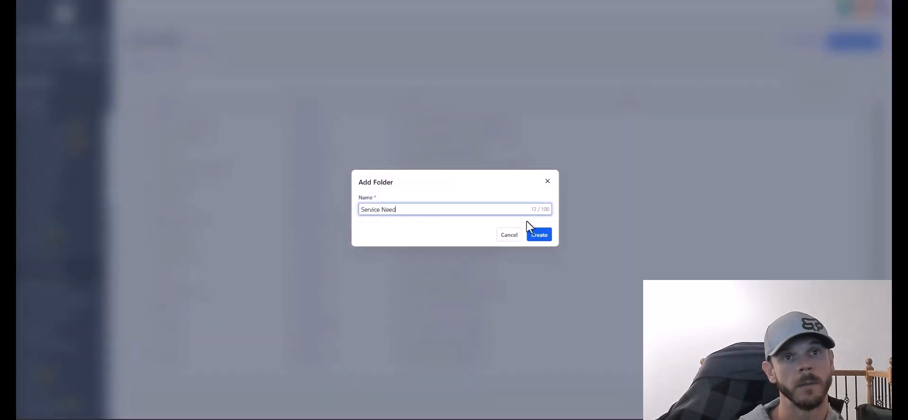
{"action": "left_click", "coordinate": [532, 234]}
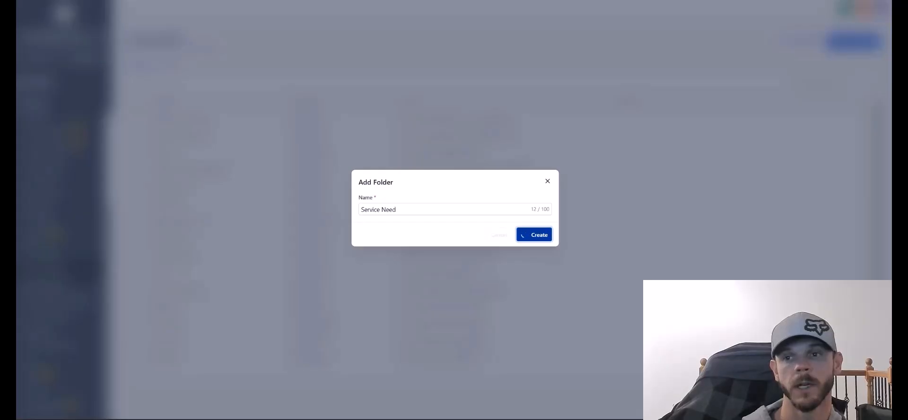
{"action": "left_click", "coordinate": [444, 235]}
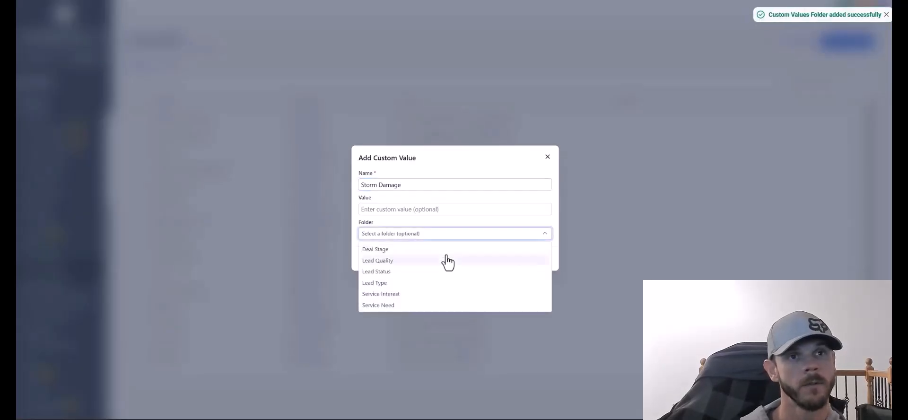
{"action": "left_click", "coordinate": [443, 303]}
{"action": "left_click", "coordinate": [533, 259]}
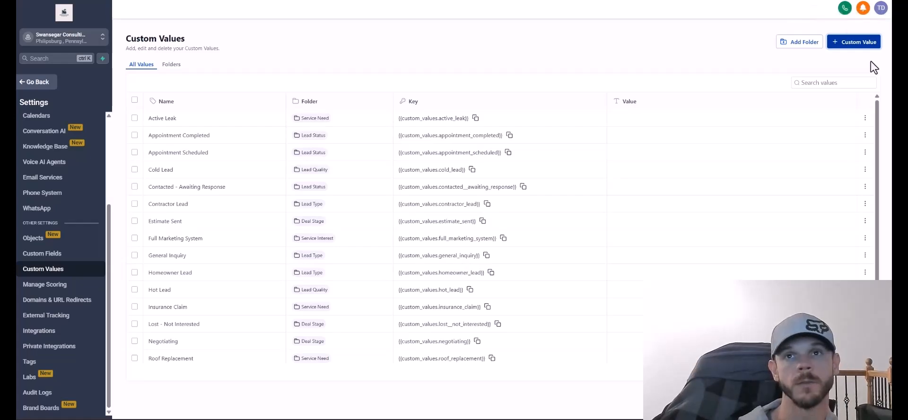
Close a new custom value form and start another folder named beginning 'Website F'.
{"action": "left_click", "coordinate": [864, 45]}
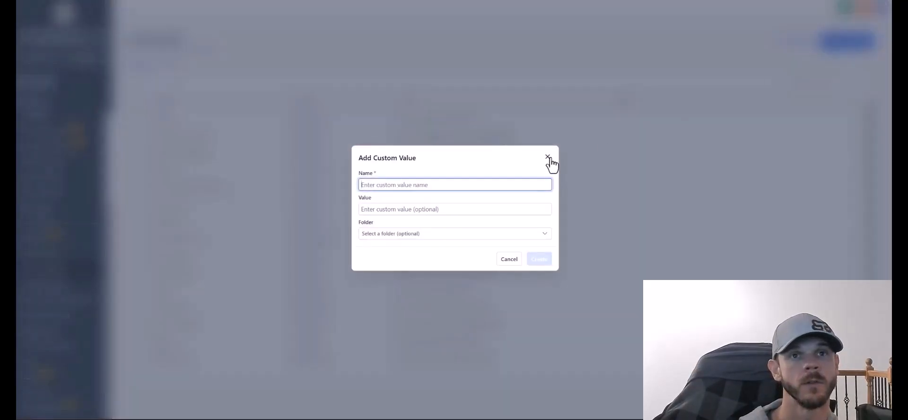
{"action": "left_click", "coordinate": [549, 157]}
{"action": "left_click", "coordinate": [806, 47]}
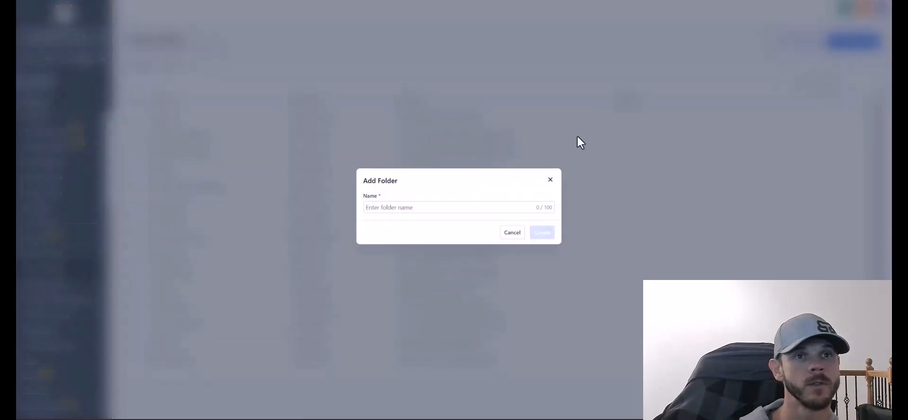
{"action": "left_click", "coordinate": [426, 206]}
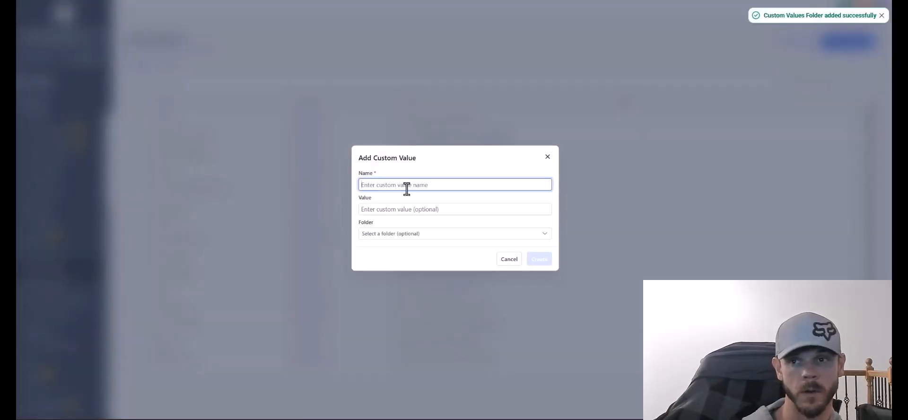
{"action": "type", "text": "Website F"}
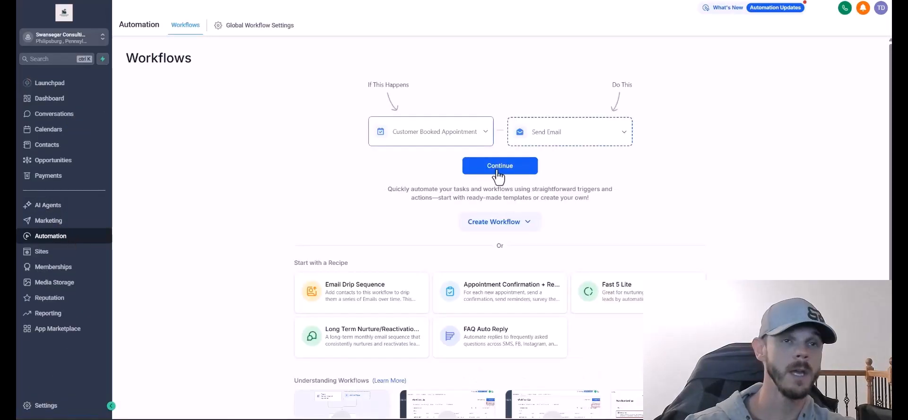
Create a workflow from the appointment-email starter with auto save on, naming it 'New Contractor Lead'.
{"action": "left_click", "coordinate": [498, 174]}
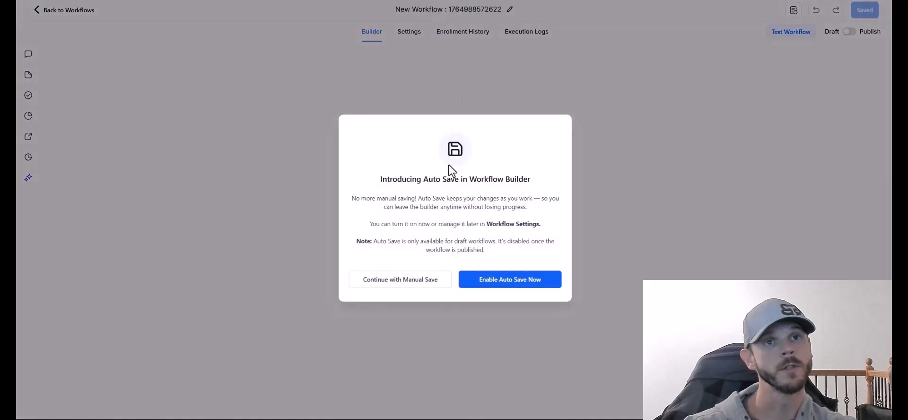
{"action": "left_click", "coordinate": [492, 283]}
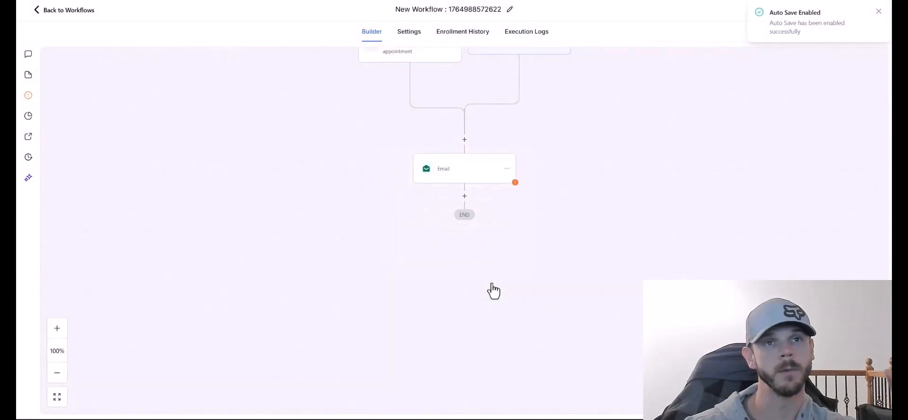
{"action": "left_click", "coordinate": [472, 15]}
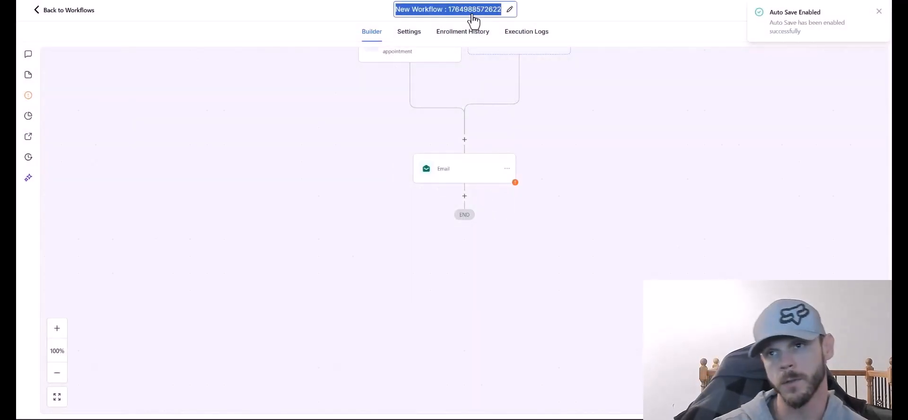
{"action": "type", "text": "New Contractor Lead"}
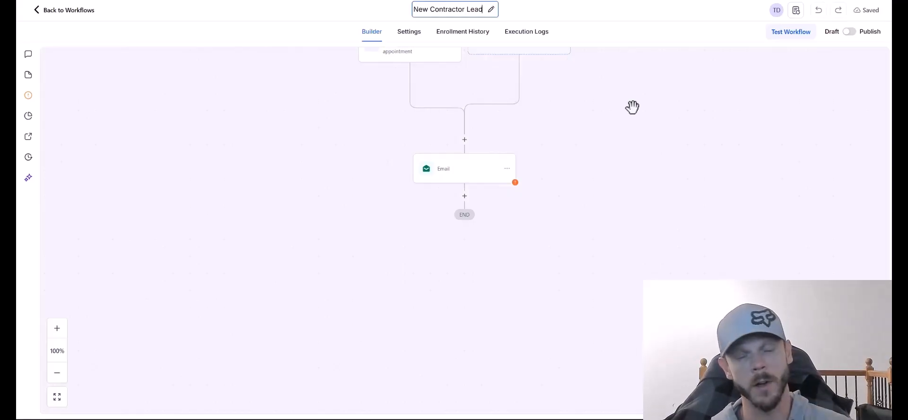
{"action": "scroll", "coordinate": [573, 150], "scroll_direction": "up", "scroll_amount": 1}
{"action": "left_click", "coordinate": [643, 92]}
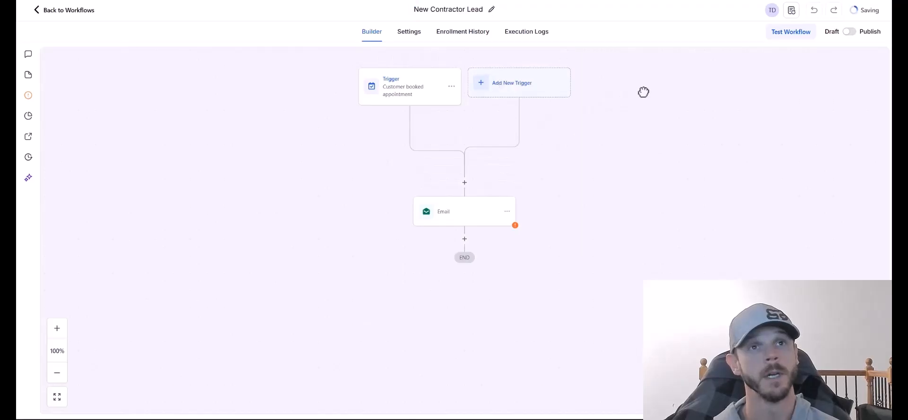
Extend the workflow name to 'New Contractor Lead B2B'.
{"action": "left_click", "coordinate": [491, 11]}
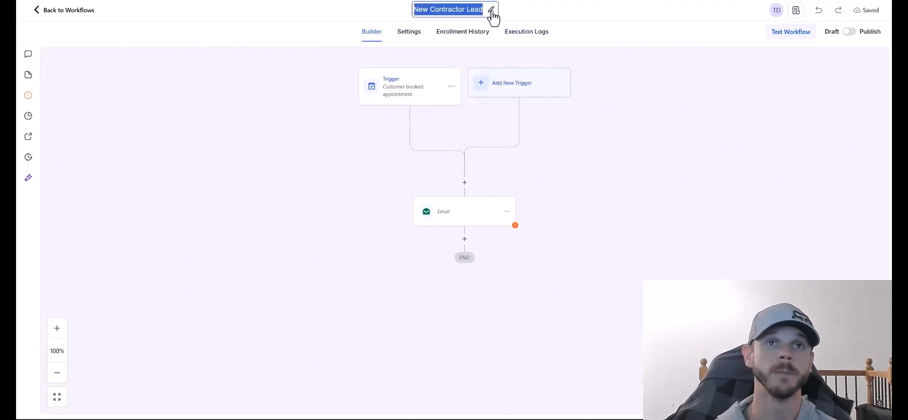
{"action": "left_click", "coordinate": [479, 10]}
{"action": "type", "text": "B@B"}
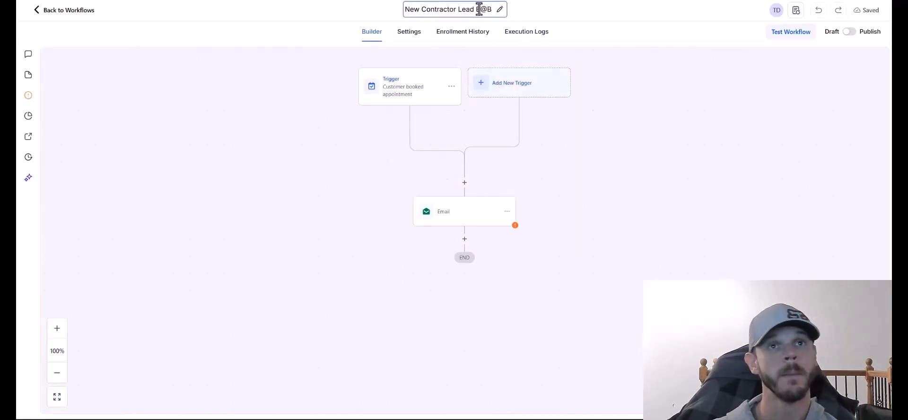
{"action": "key", "text": "BackSpace"}
{"action": "key", "text": "BackSpace"}
{"action": "type", "text": "2B"}
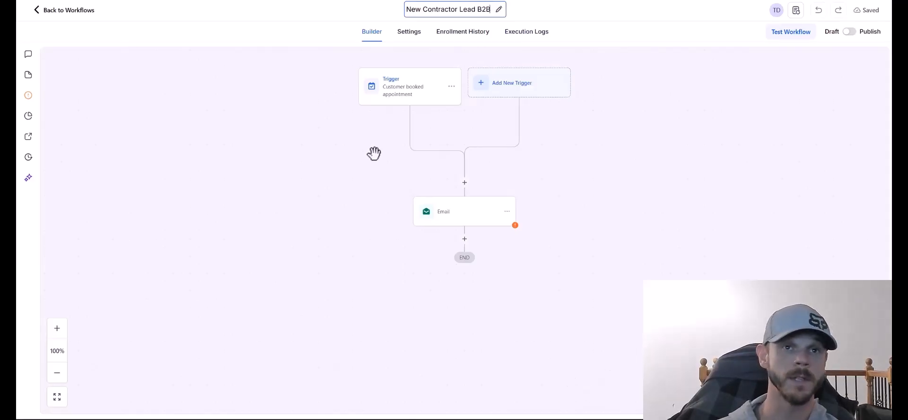
{"action": "left_click", "coordinate": [451, 87]}
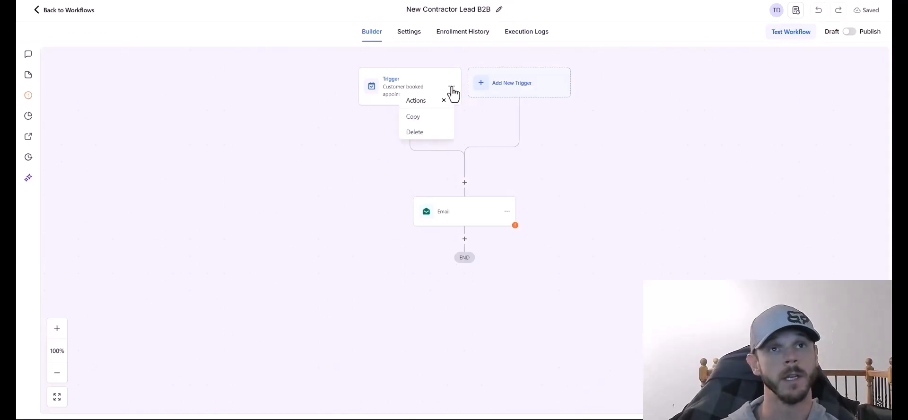
Replace the Customer booked appointment trigger with a Form Submitted trigger.
{"action": "left_click", "coordinate": [387, 97]}
{"action": "left_click", "coordinate": [622, 153]}
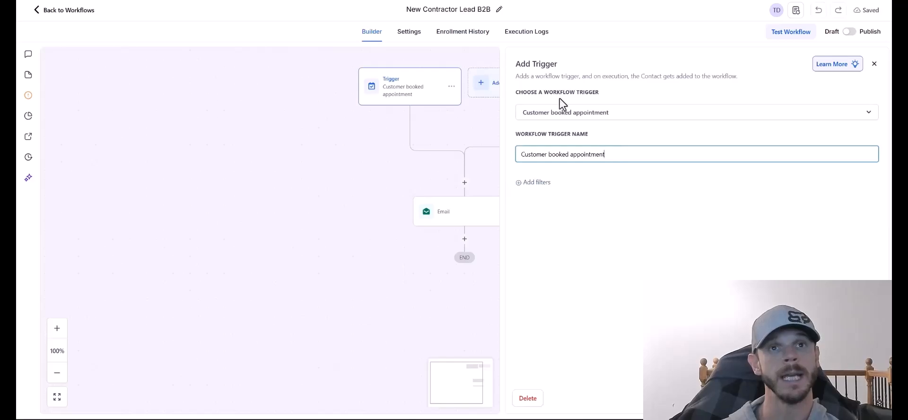
{"action": "left_click", "coordinate": [561, 115]}
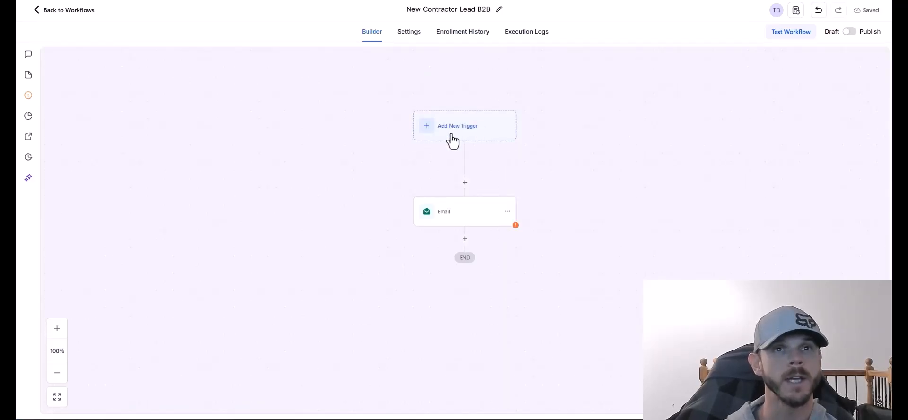
{"action": "left_click", "coordinate": [451, 134]}
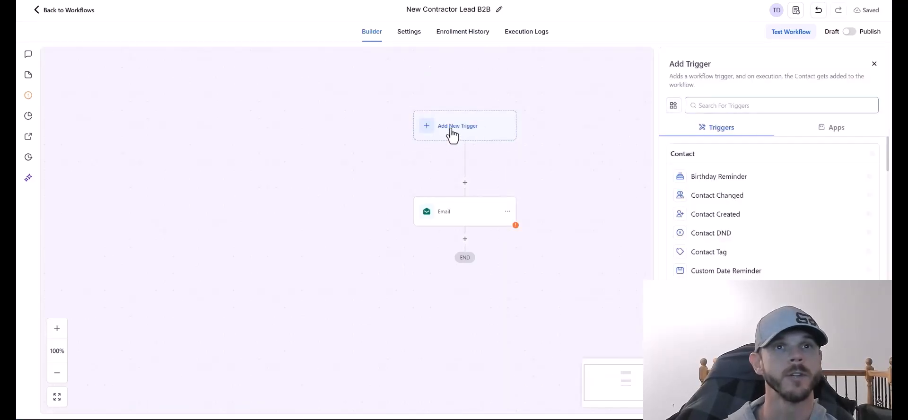
{"action": "left_click", "coordinate": [738, 104]}
{"action": "type", "text": "form"}
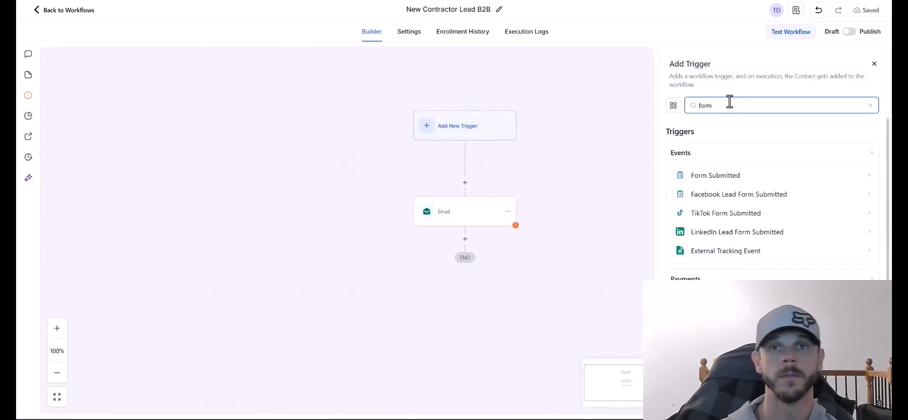
{"action": "left_click", "coordinate": [718, 176]}
{"action": "left_click", "coordinate": [559, 120]}
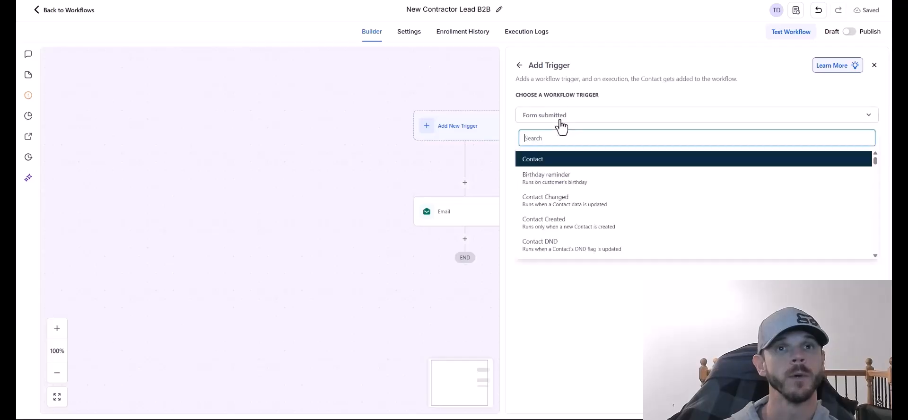
{"action": "left_click", "coordinate": [559, 120]}
Filter the Form Submitted trigger to the Contractor Lead Form and save it.
{"action": "left_click", "coordinate": [538, 186]}
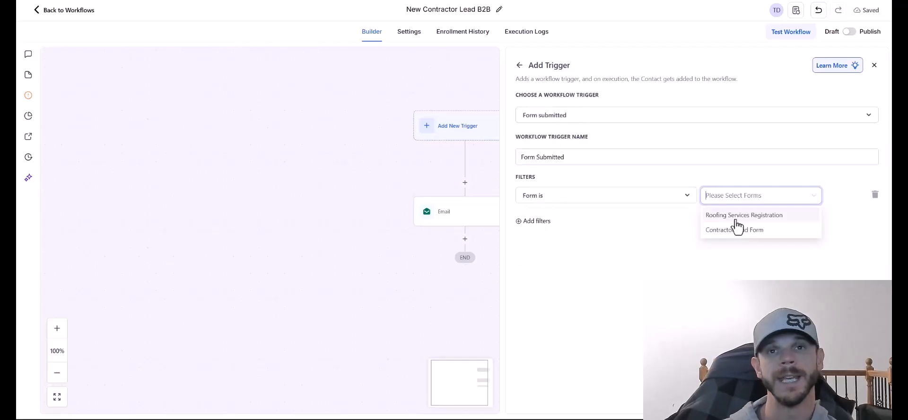
{"action": "left_click", "coordinate": [738, 231]}
{"action": "left_click", "coordinate": [724, 298]}
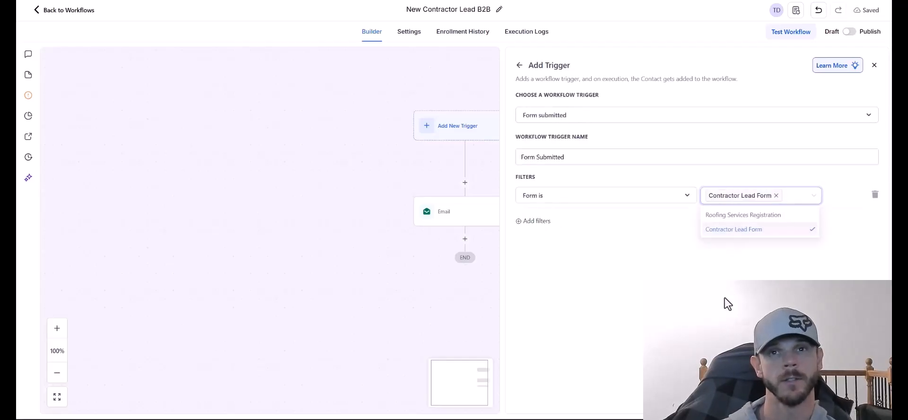
{"action": "left_click", "coordinate": [851, 398]}
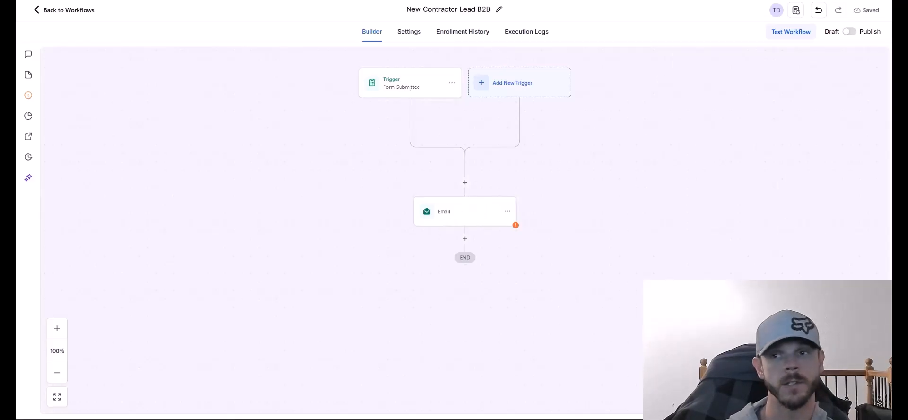
Insert an Add Contact Tag step before Email tagging 'contractor lead', then enter 'New-Uncontacted' as another tag.
{"action": "left_click", "coordinate": [465, 182]}
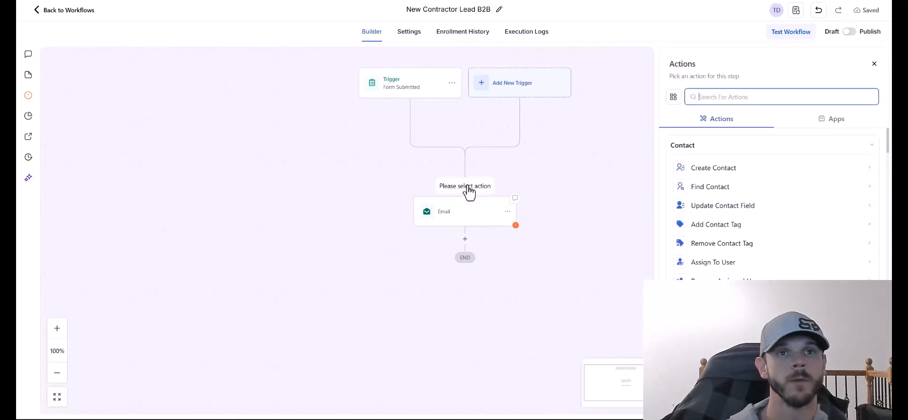
{"action": "left_click", "coordinate": [747, 95]}
{"action": "type", "text": "add"}
{"action": "left_click", "coordinate": [723, 172]}
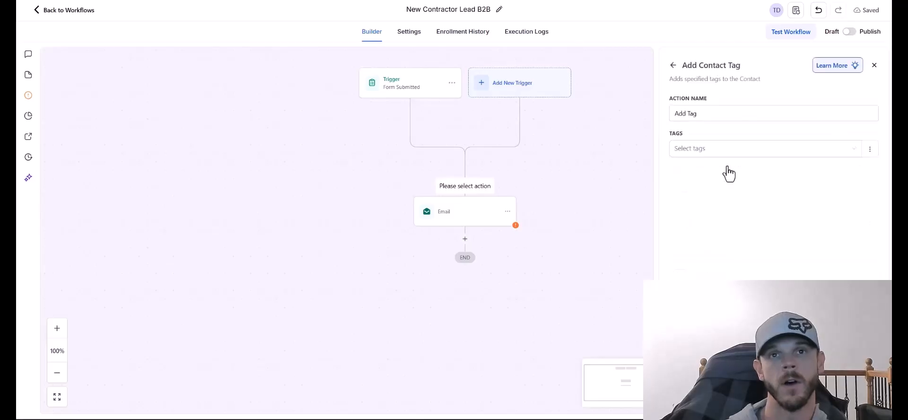
{"action": "left_click", "coordinate": [731, 151]}
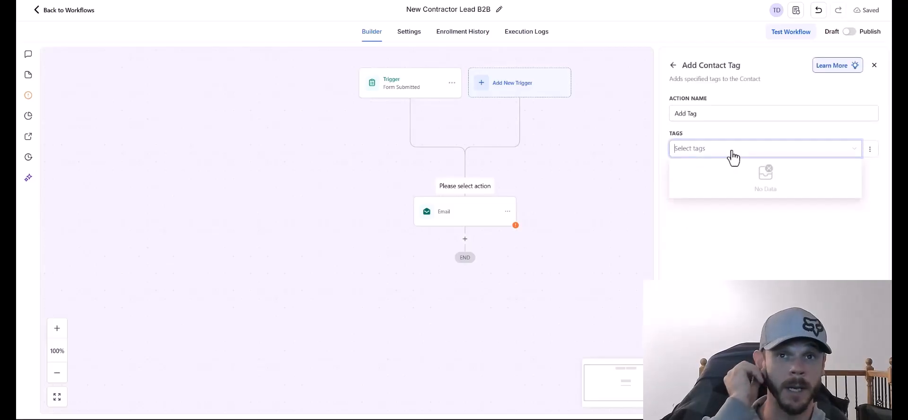
{"action": "type", "text": "Form S"}
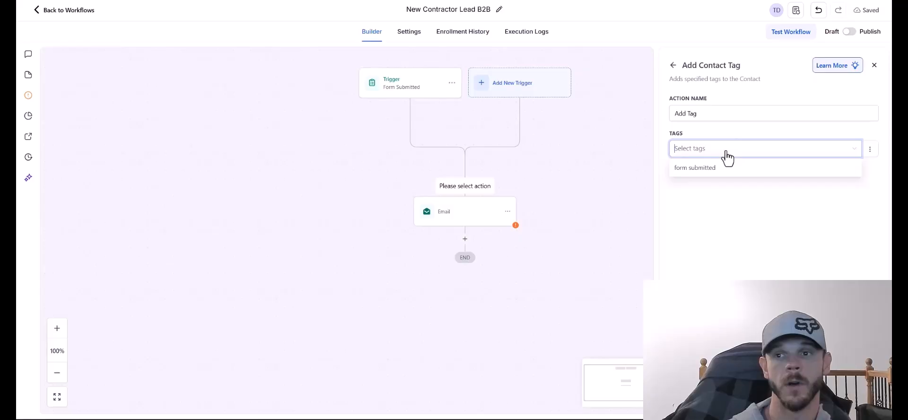
{"action": "type", "text": "contractor lead"}
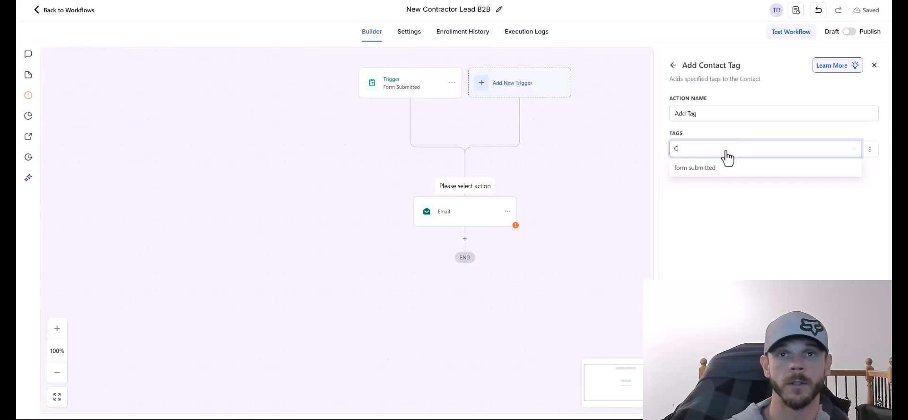
{"action": "key", "text": "Return"}
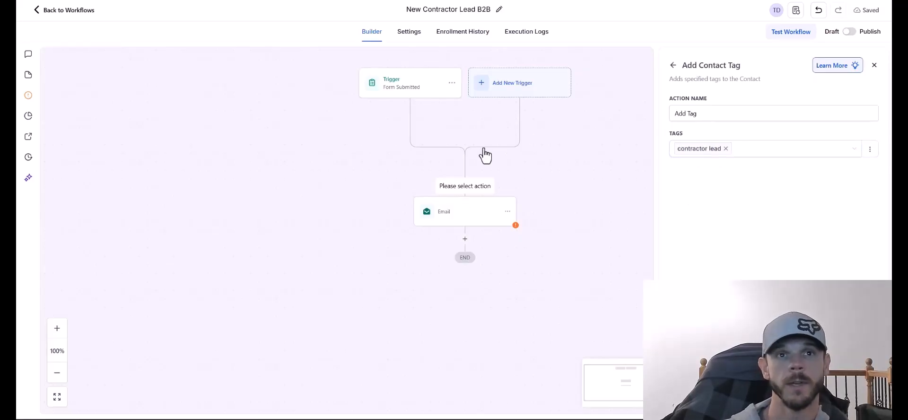
{"action": "left_click", "coordinate": [849, 398]}
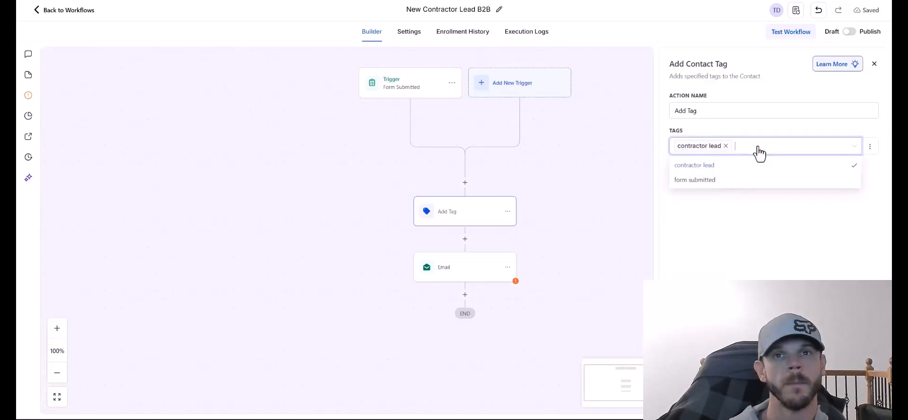
{"action": "type", "text": "New-Uncontacted"}
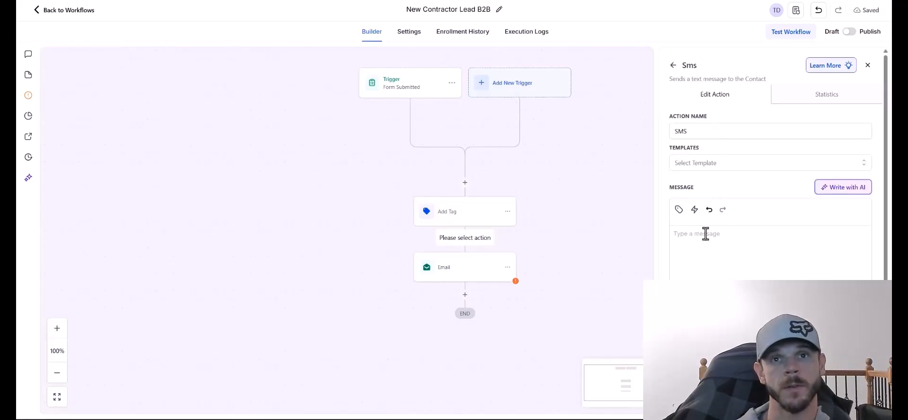
Paste the first-name greeting, 24-hour callback and booking-link text into the SMS step and save it.
{"action": "right_click", "coordinate": [750, 238]}
{"action": "left_click", "coordinate": [784, 156]}
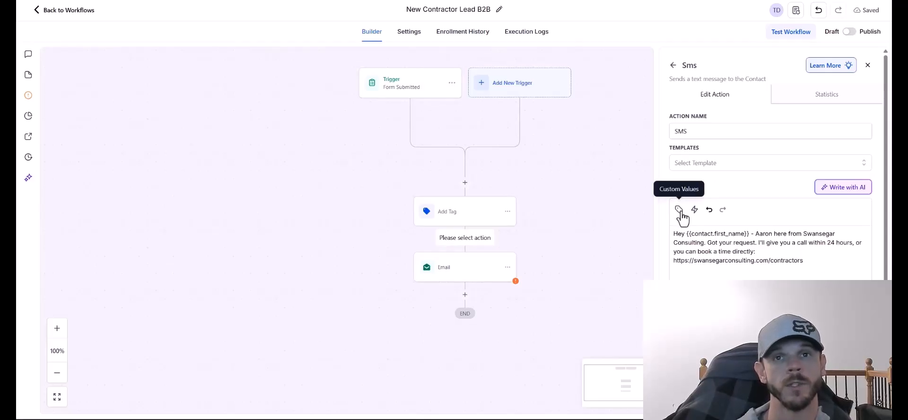
{"action": "left_click", "coordinate": [748, 233]}
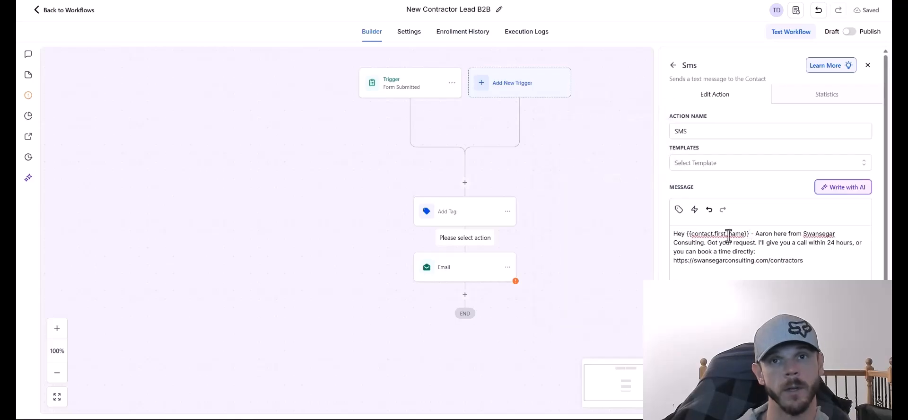
{"action": "scroll", "coordinate": [745, 296], "scroll_direction": "down", "scroll_amount": 2}
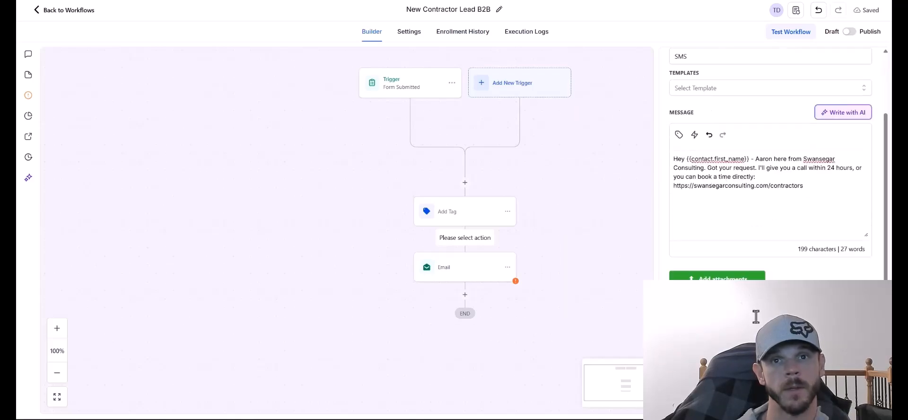
{"action": "left_click", "coordinate": [716, 277]}
{"action": "left_click", "coordinate": [453, 327]}
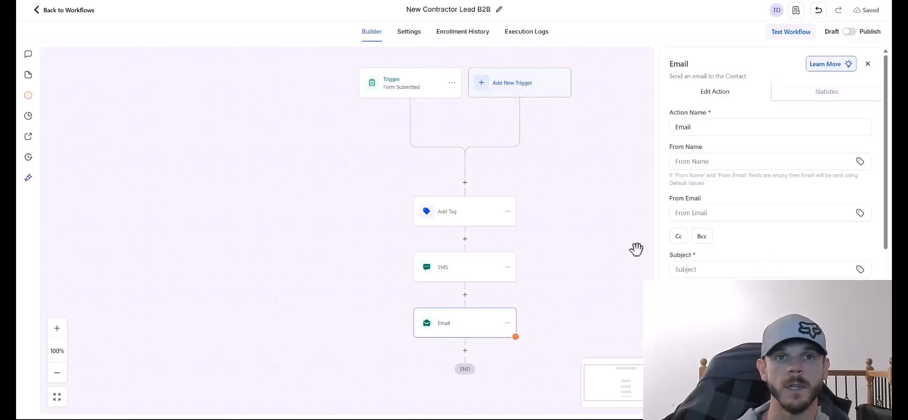
Enter the sender e-mail, rename the step to Send Email, and paste the prepared message body.
{"action": "left_click", "coordinate": [713, 160]}
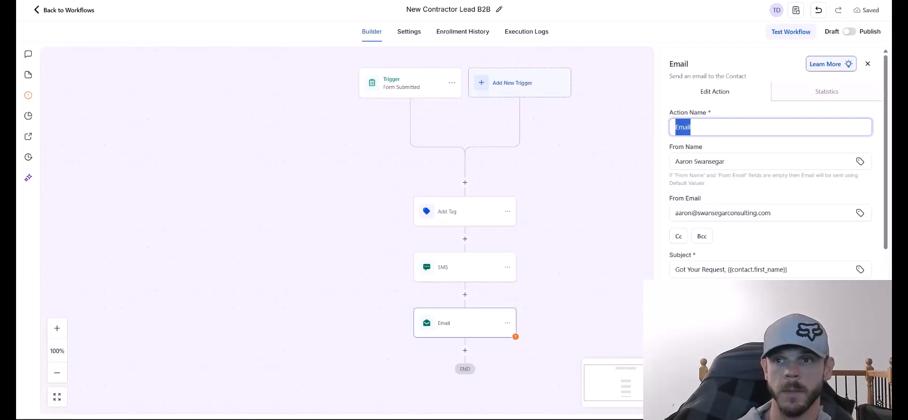
{"action": "type", "text": "Send Email"}
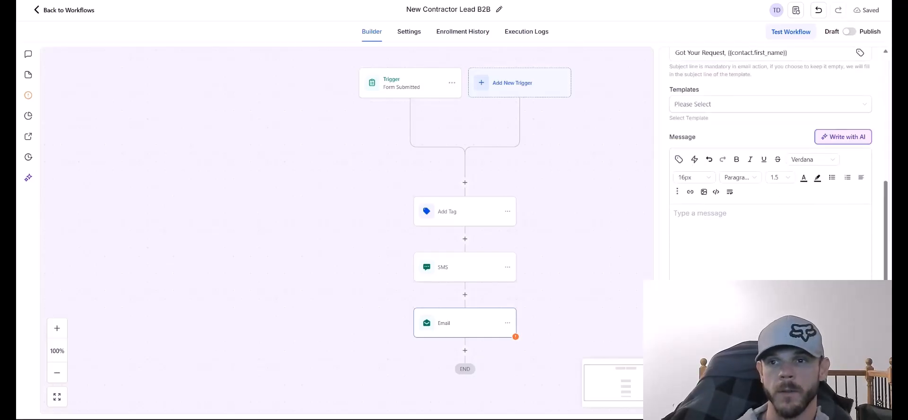
{"action": "left_click", "coordinate": [697, 222]}
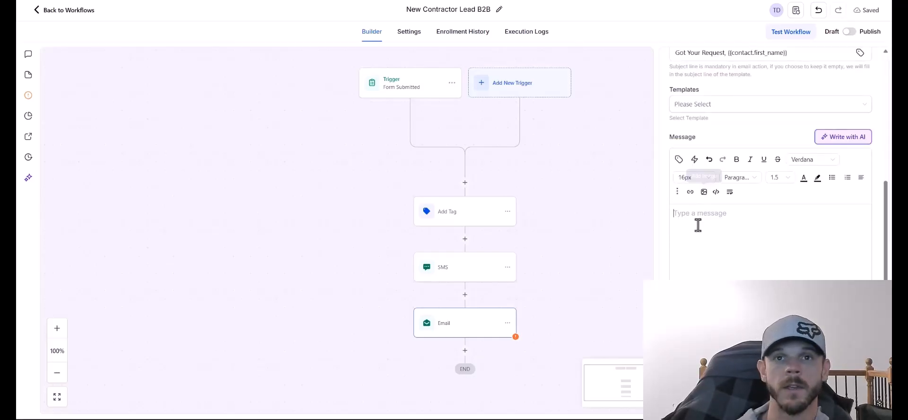
{"action": "key", "text": "ctrl+v"}
{"action": "scroll", "coordinate": [785, 273], "scroll_direction": "up", "scroll_amount": 3}
{"action": "scroll", "coordinate": [785, 273], "scroll_direction": "up", "scroll_amount": 2}
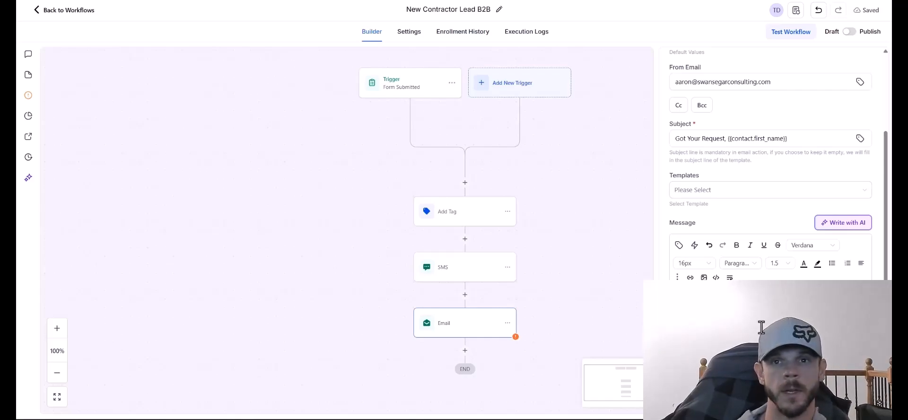
Browse the contact and custom merge fields without inserting one, then save the email step.
{"action": "left_click", "coordinate": [679, 245]}
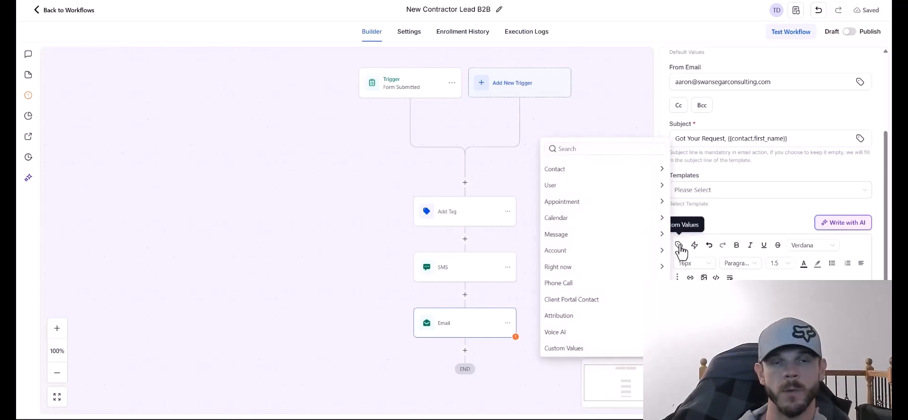
{"action": "left_click", "coordinate": [626, 173]}
{"action": "left_click", "coordinate": [548, 165]}
{"action": "left_click", "coordinate": [573, 251]}
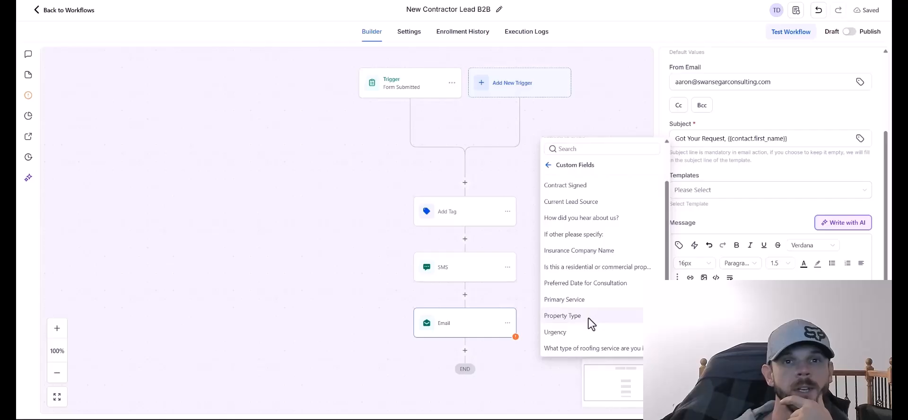
{"action": "left_click", "coordinate": [549, 167]}
{"action": "left_click", "coordinate": [593, 234]}
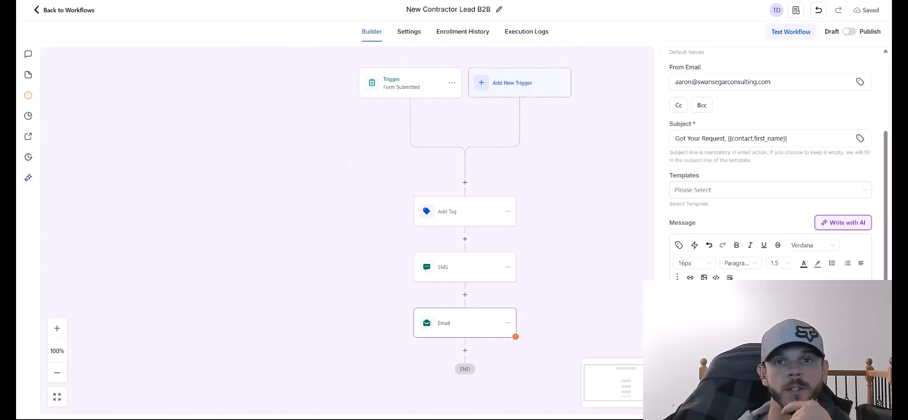
{"action": "left_click", "coordinate": [860, 413]}
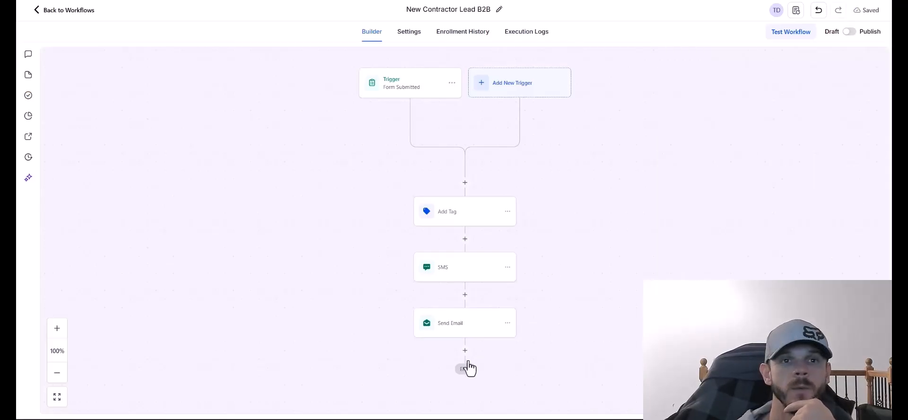
Add an Internal Notification titled 'New Contractor Lead' with the lead-details template between Add Tag and SMS.
{"action": "left_click", "coordinate": [465, 238]}
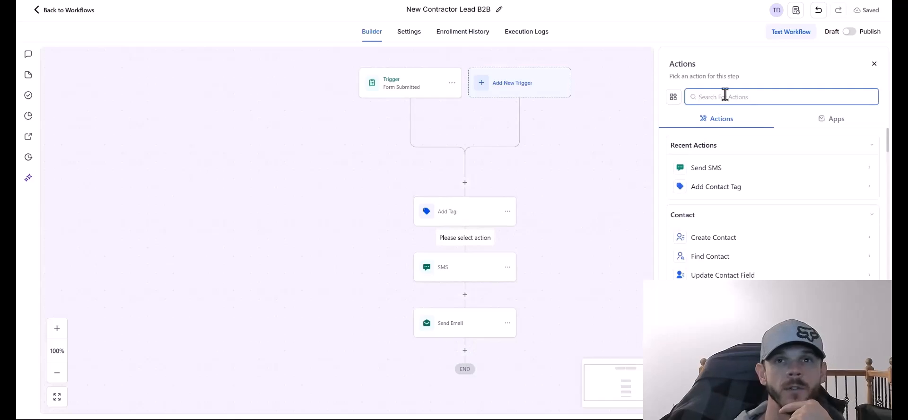
{"action": "type", "text": "notif"}
{"action": "left_click", "coordinate": [723, 167]}
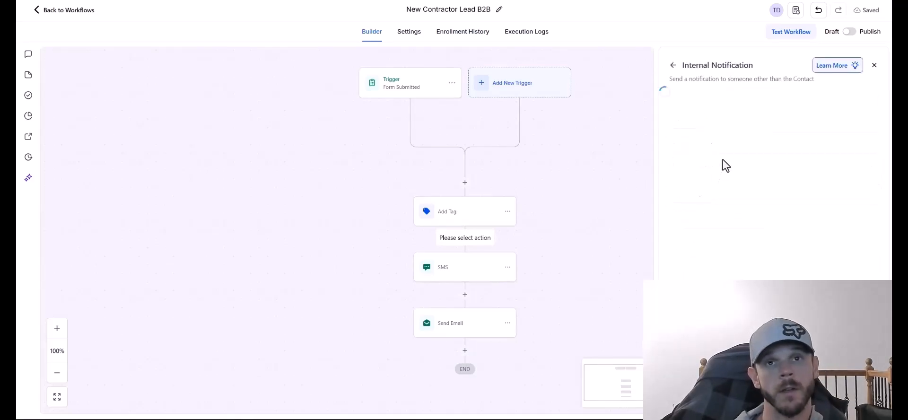
{"action": "left_click", "coordinate": [721, 149]}
{"action": "left_click", "coordinate": [717, 183]}
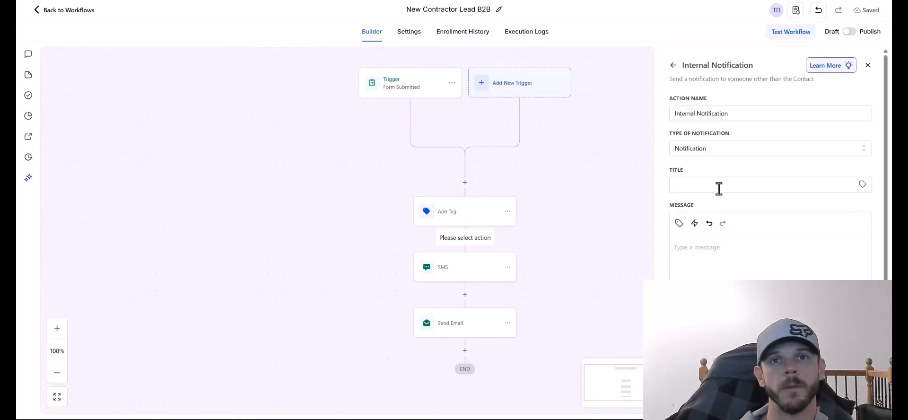
{"action": "left_click", "coordinate": [718, 186]}
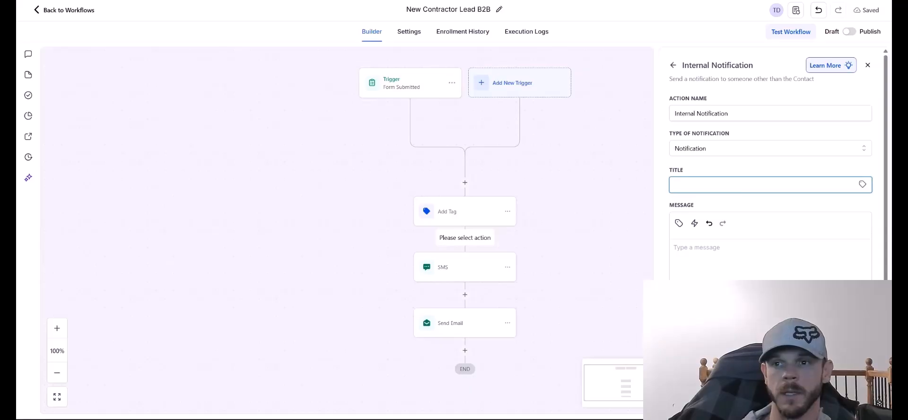
{"action": "type", "text": "New Contractor Lead"}
{"action": "left_click", "coordinate": [703, 256]}
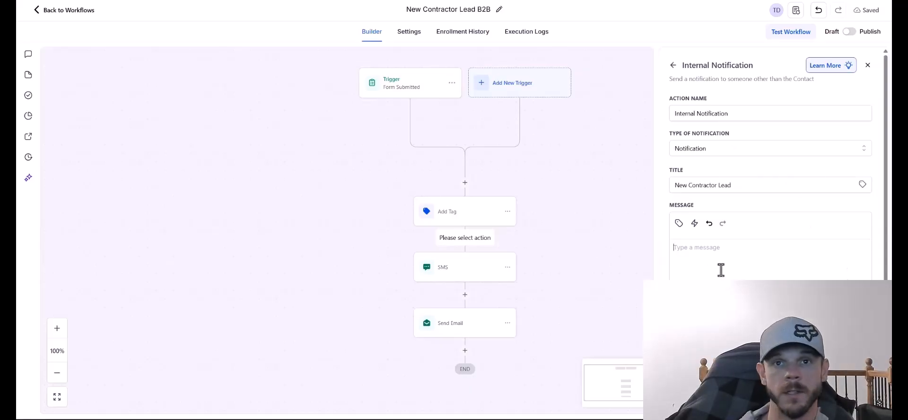
{"action": "right_click", "coordinate": [721, 270]}
{"action": "left_click", "coordinate": [744, 189]}
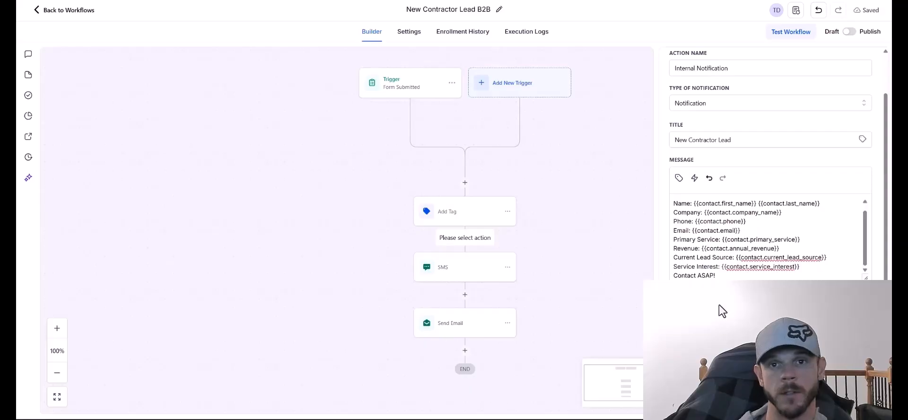
{"action": "scroll", "coordinate": [721, 367], "scroll_direction": "down", "scroll_amount": 1}
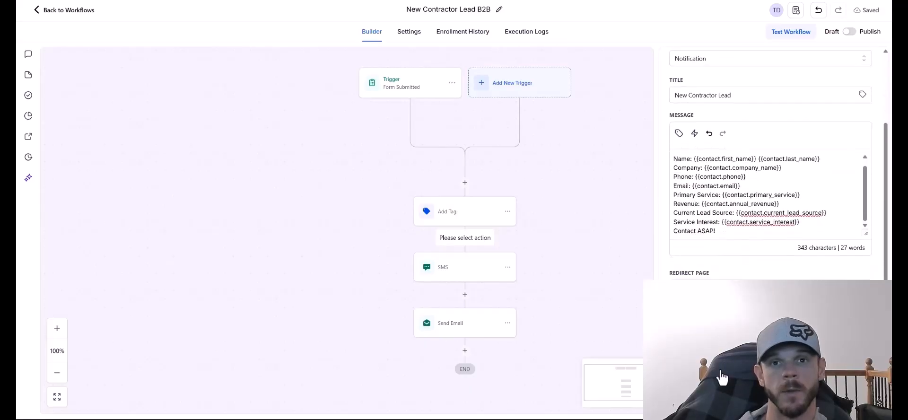
{"action": "scroll", "coordinate": [745, 350], "scroll_direction": "up", "scroll_amount": 1}
{"action": "scroll", "coordinate": [746, 358], "scroll_direction": "down", "scroll_amount": 1}
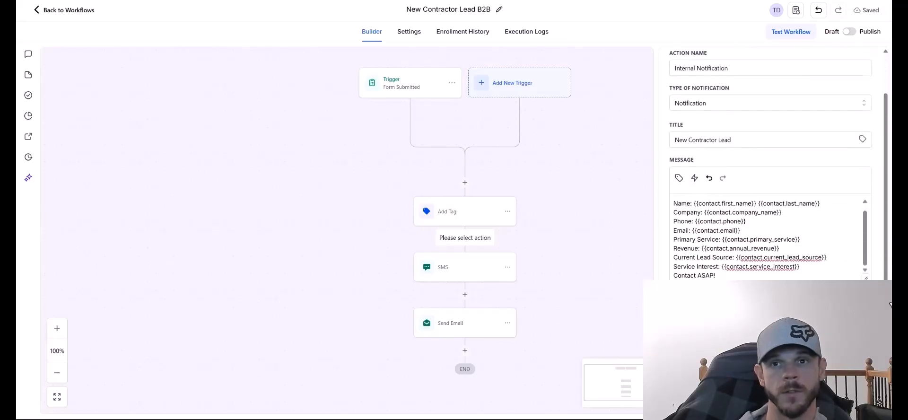
{"action": "scroll", "coordinate": [721, 371], "scroll_direction": "down", "scroll_amount": 3}
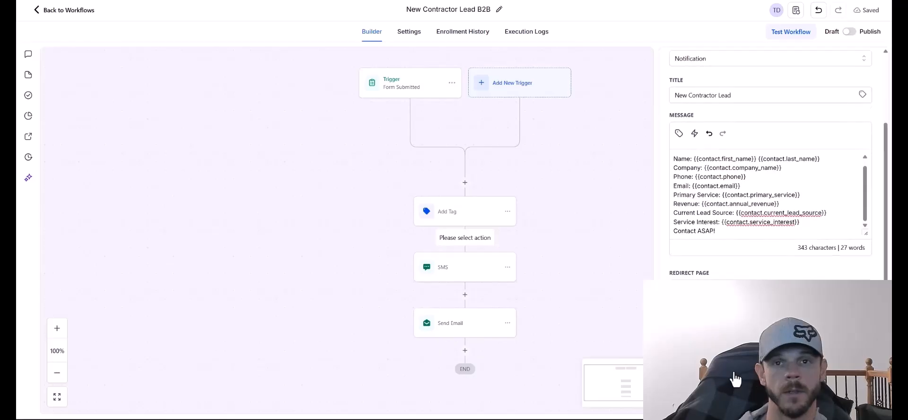
{"action": "scroll", "coordinate": [728, 375], "scroll_direction": "up", "scroll_amount": 1}
{"action": "scroll", "coordinate": [730, 375], "scroll_direction": "down", "scroll_amount": 1}
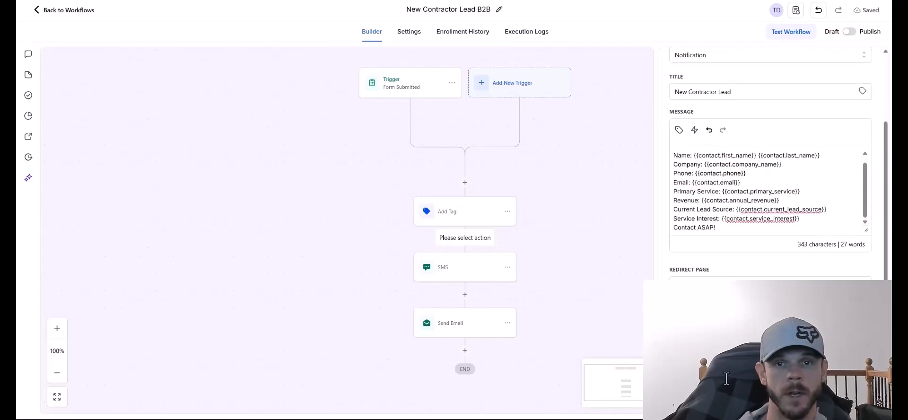
{"action": "scroll", "coordinate": [787, 375], "scroll_direction": "up", "scroll_amount": 1}
{"action": "left_click", "coordinate": [849, 401]}
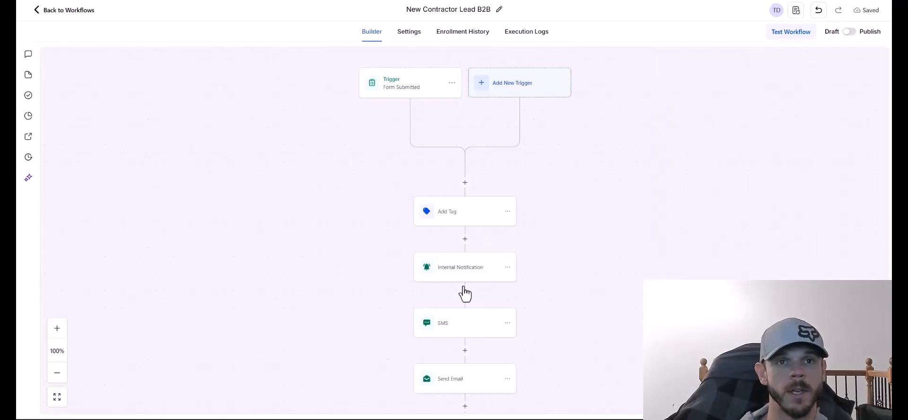
Switch the notification to Email, from name 'New Contractor Lead' and sender {{user.email}}, and save.
{"action": "left_click", "coordinate": [465, 270]}
{"action": "left_click", "coordinate": [723, 150]}
{"action": "left_click", "coordinate": [721, 167]}
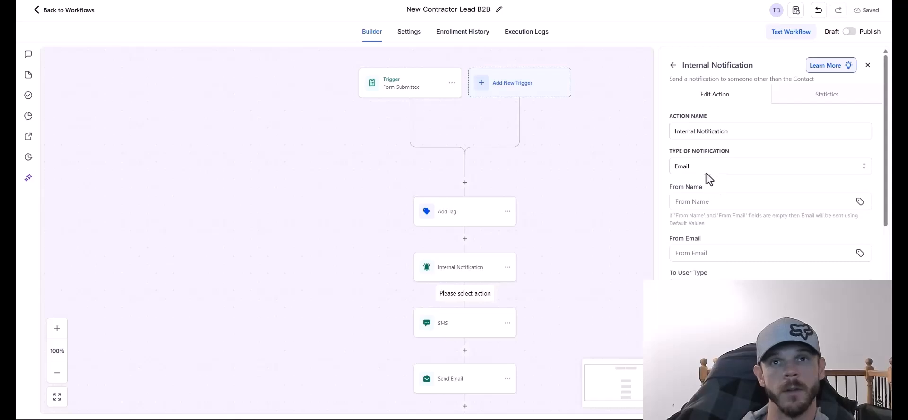
{"action": "left_click", "coordinate": [711, 202]}
{"action": "type", "text": "New Contractor La"}
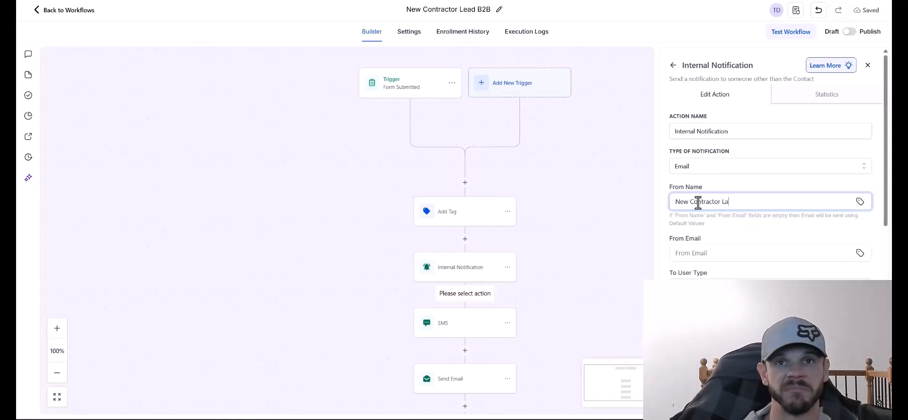
{"action": "key", "text": "BackSpace"}
{"action": "type", "text": "ead"}
{"action": "left_click", "coordinate": [710, 254]}
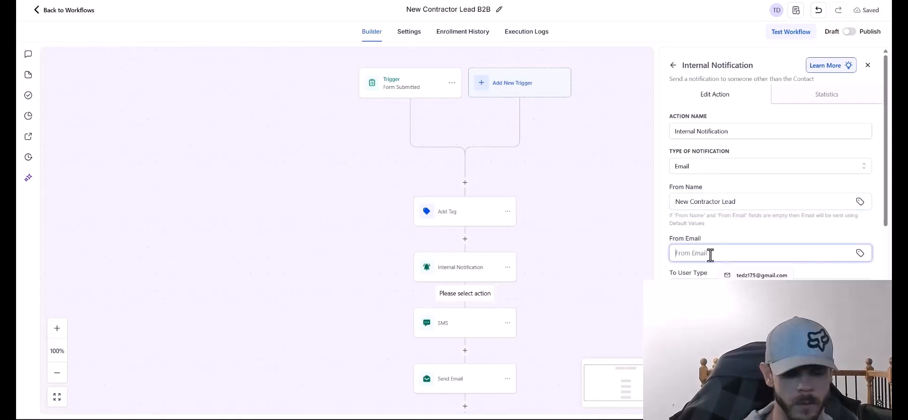
{"action": "type", "text": "{{user.email}}"}
{"action": "left_click", "coordinate": [739, 323]}
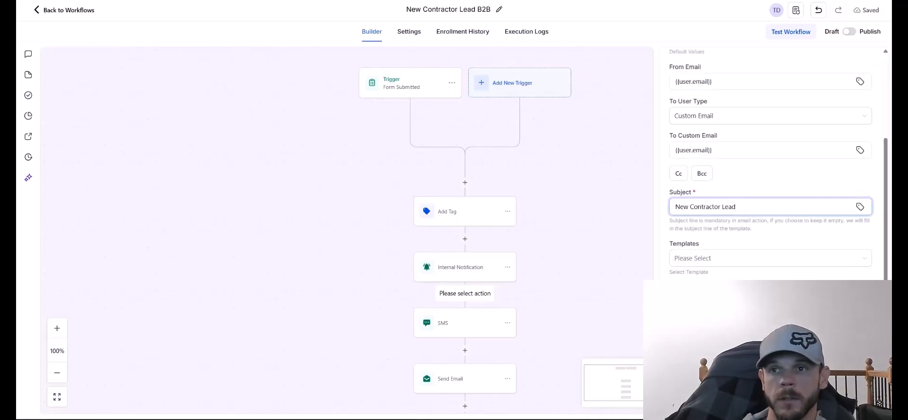
{"action": "scroll", "coordinate": [655, 270], "scroll_direction": "down", "scroll_amount": 3}
{"action": "scroll", "coordinate": [707, 276], "scroll_direction": "up", "scroll_amount": 10}
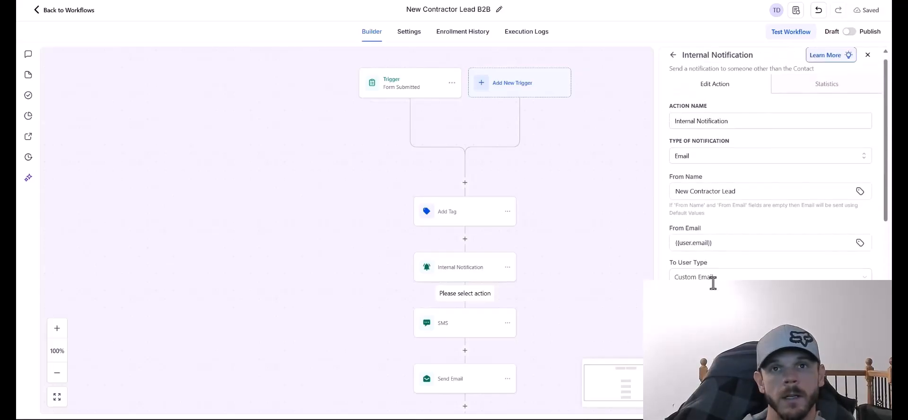
{"action": "scroll", "coordinate": [764, 279], "scroll_direction": "down", "scroll_amount": 2}
{"action": "scroll", "coordinate": [764, 279], "scroll_direction": "down", "scroll_amount": 5}
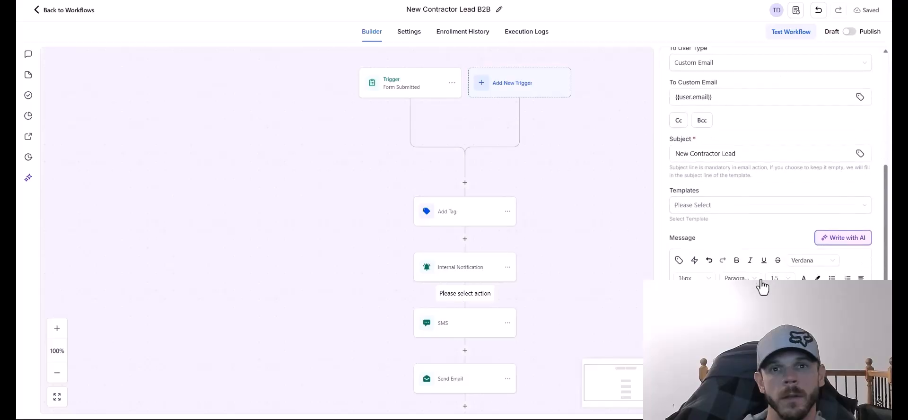
{"action": "left_click", "coordinate": [849, 408]}
{"action": "scroll", "coordinate": [599, 324], "scroll_direction": "down", "scroll_amount": 2}
{"action": "scroll", "coordinate": [600, 324], "scroll_direction": "up", "scroll_amount": 1}
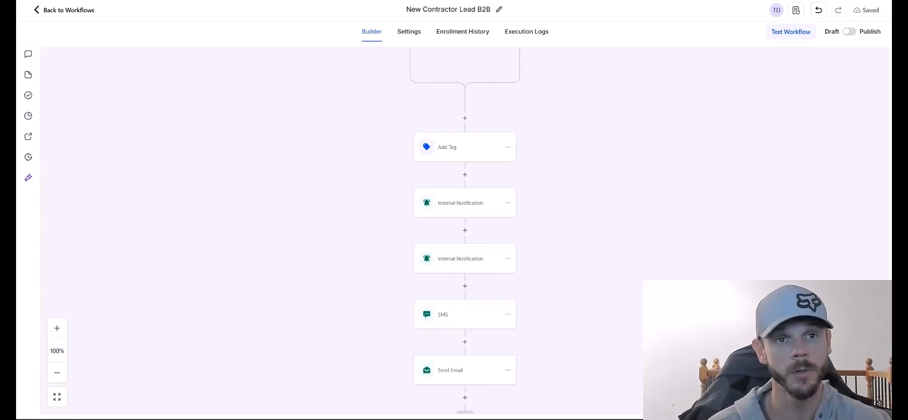
Reopen the SMS step to review its greeting, 24-hour callback promise and contractors booking link.
{"action": "left_click", "coordinate": [444, 314]}
{"action": "scroll", "coordinate": [369, 175], "scroll_direction": "up", "scroll_amount": 1}
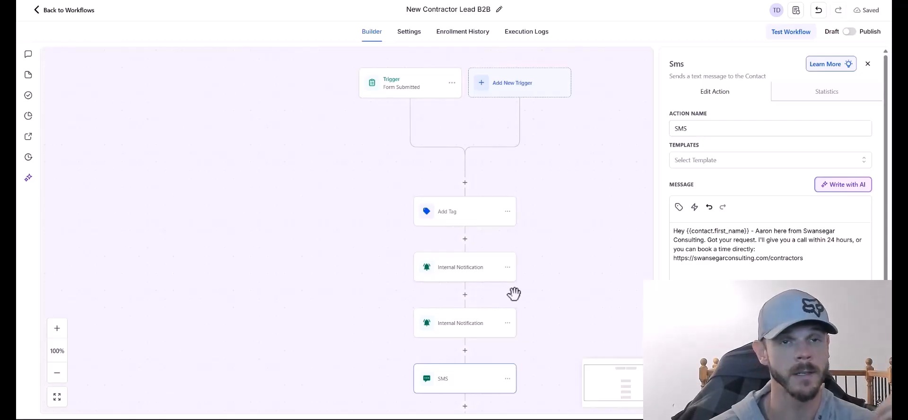
{"action": "scroll", "coordinate": [500, 276], "scroll_direction": "down", "scroll_amount": 1}
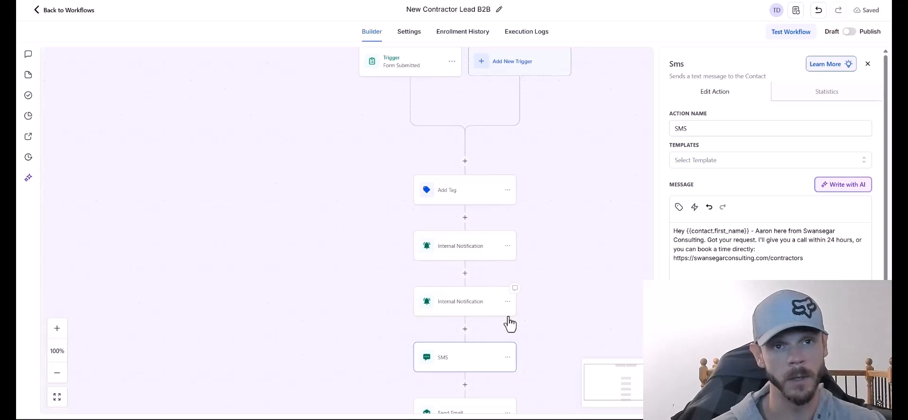
{"action": "scroll", "coordinate": [493, 275], "scroll_direction": "down", "scroll_amount": 3}
{"action": "scroll", "coordinate": [484, 273], "scroll_direction": "down", "scroll_amount": 5}
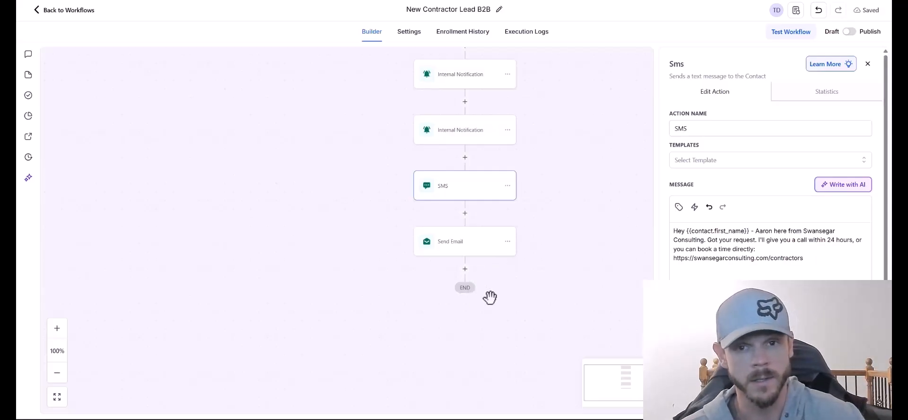
Add a Wait after Send Email followed by the appointment-status condition, and inspect its branches.
{"action": "left_click", "coordinate": [465, 267]}
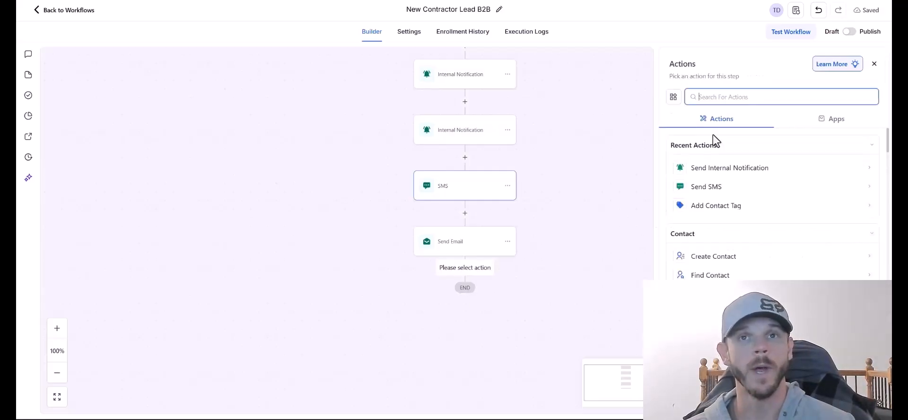
{"action": "type", "text": "wait"}
{"action": "left_click", "coordinate": [699, 174]}
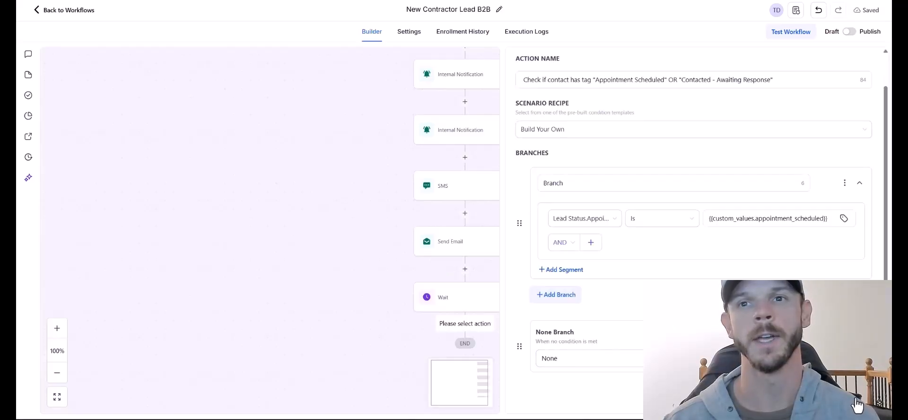
{"action": "left_click", "coordinate": [857, 405]}
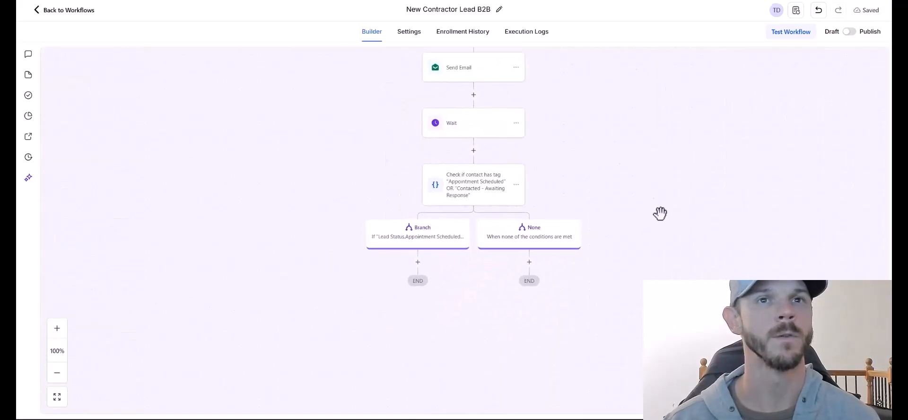
{"action": "scroll", "coordinate": [661, 213], "scroll_direction": "up", "scroll_amount": 1}
{"action": "left_click", "coordinate": [424, 213]}
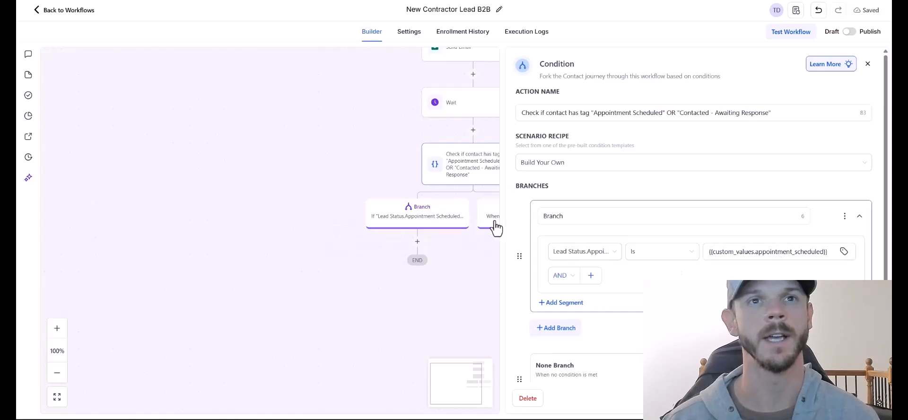
{"action": "left_click", "coordinate": [868, 72]}
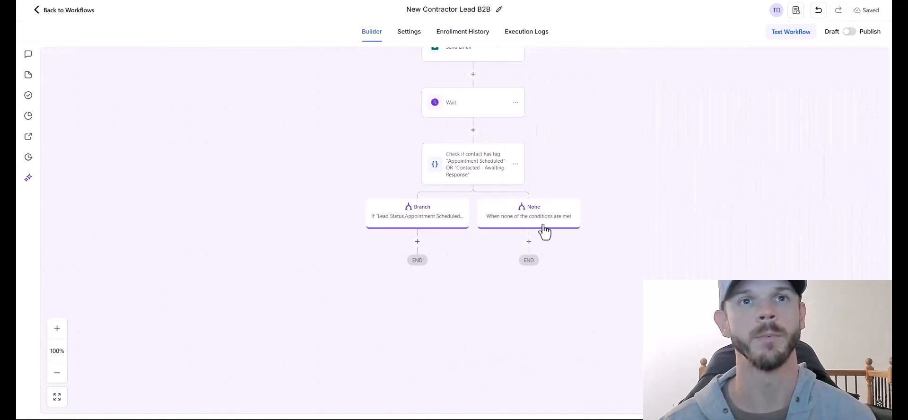
{"action": "left_click", "coordinate": [547, 225]}
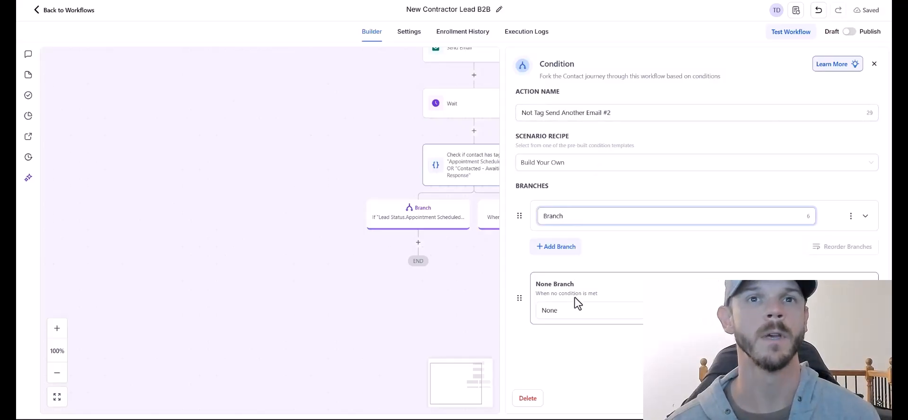
Set up and save the follow-up email on the condition's None branch.
{"action": "left_click", "coordinate": [555, 246]}
{"action": "left_click", "coordinate": [586, 262]}
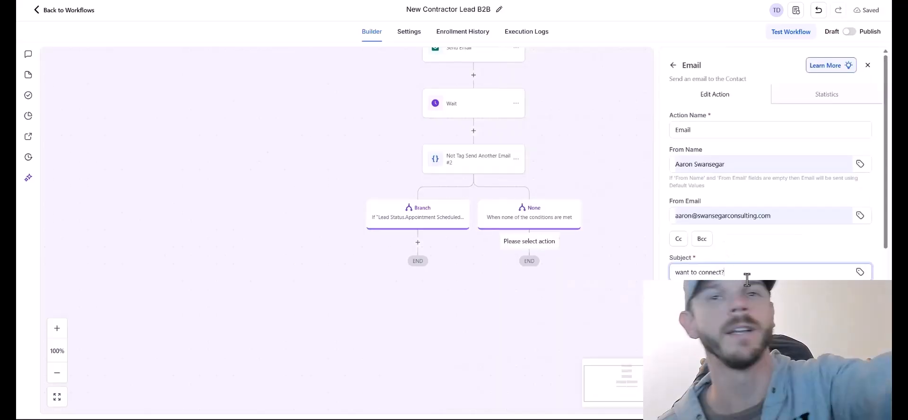
{"action": "left_click_drag", "start_coordinate": [683, 272], "coordinate": [671, 274]}
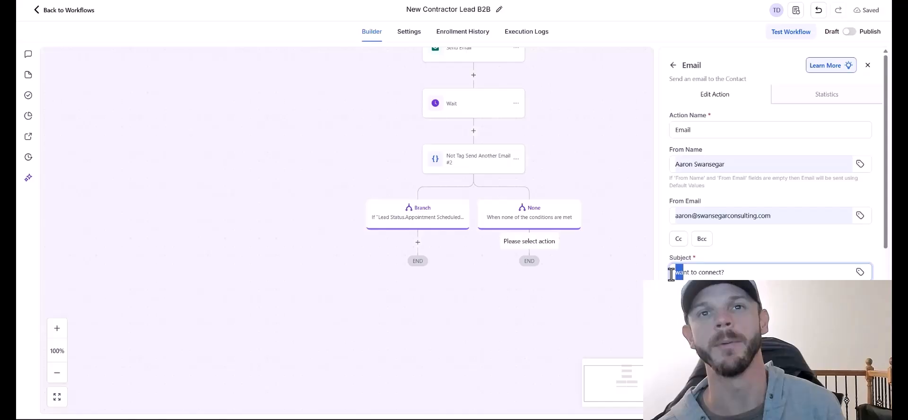
{"action": "left_click", "coordinate": [761, 261]}
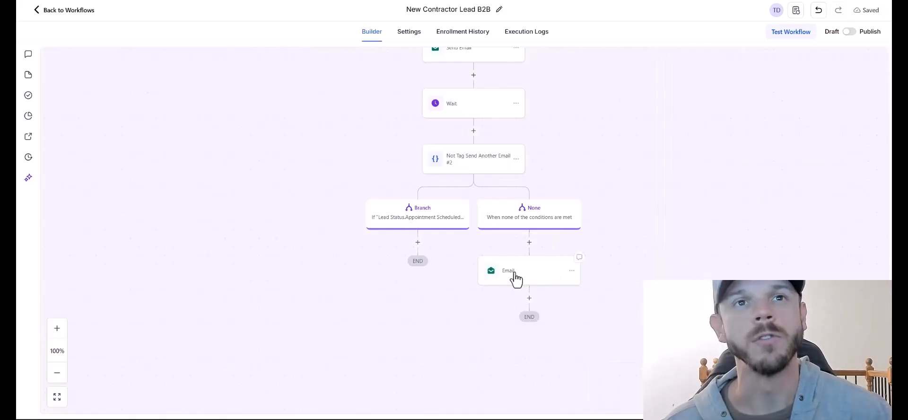
{"action": "left_click", "coordinate": [516, 284]}
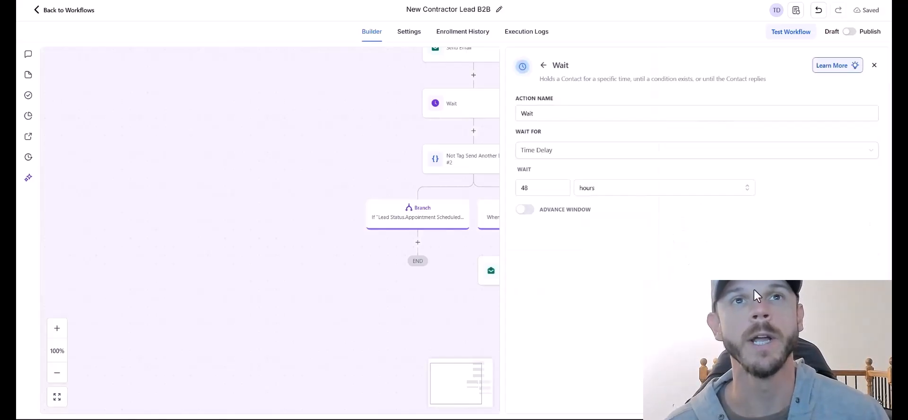
Add a 48-hour Wait and a condition on Lead Status Contacted - Awaiting Response after the email.
{"action": "left_click", "coordinate": [829, 371]}
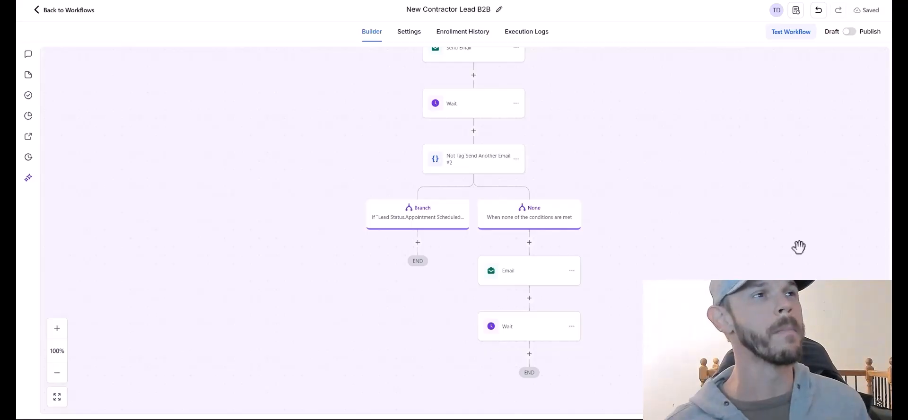
{"action": "left_click", "coordinate": [529, 353]}
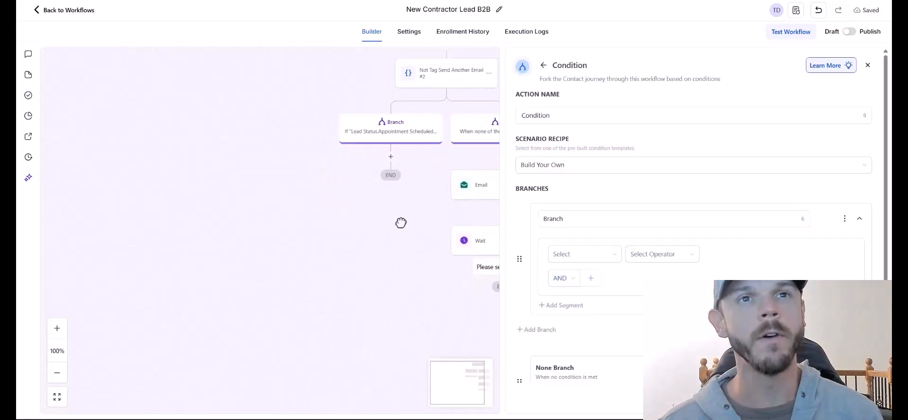
{"action": "left_click", "coordinate": [584, 254]}
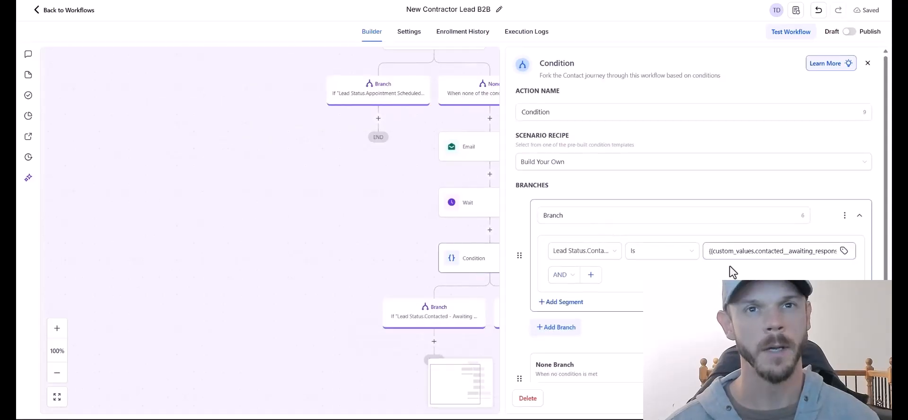
{"action": "scroll", "coordinate": [729, 270], "scroll_direction": "down", "scroll_amount": 1}
{"action": "left_click", "coordinate": [818, 406]}
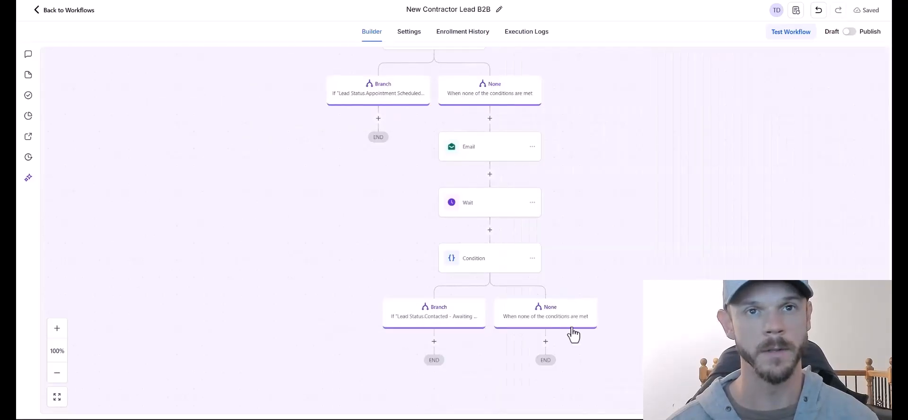
{"action": "left_click", "coordinate": [571, 324]}
Add a Send Email step to the second None branch with suggested sender details and subject 'Real quick'.
{"action": "left_click", "coordinate": [545, 341]}
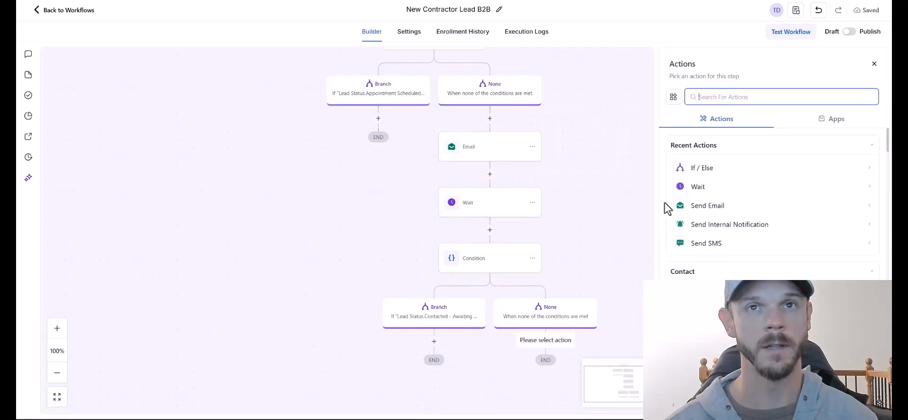
{"action": "left_click", "coordinate": [709, 209]}
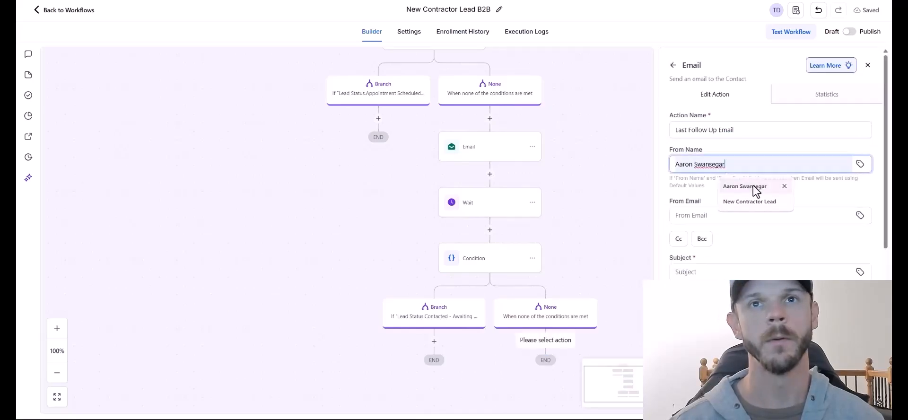
{"action": "left_click", "coordinate": [756, 191]}
{"action": "left_click", "coordinate": [747, 215]}
{"action": "left_click", "coordinate": [743, 235]}
{"action": "left_click", "coordinate": [714, 270]}
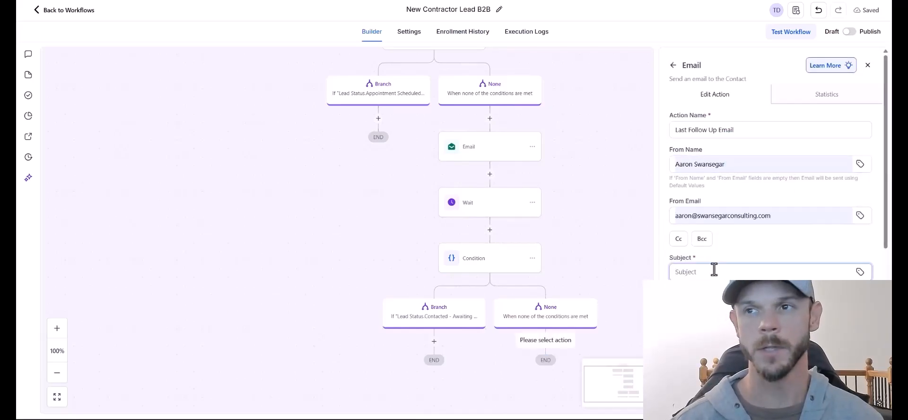
{"action": "type", "text": "Quick follow"}
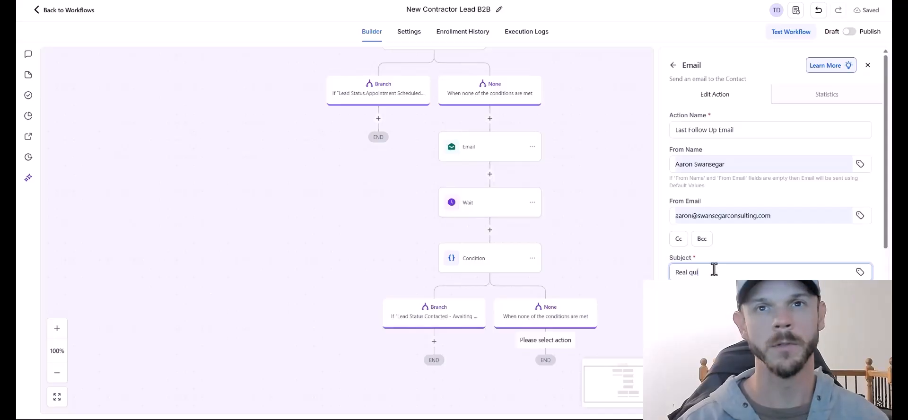
{"action": "type", "text": "ck"}
Finish the Last Follow Up Email with its booking-link message and save it.
{"action": "scroll", "coordinate": [707, 307], "scroll_direction": "down", "scroll_amount": 3}
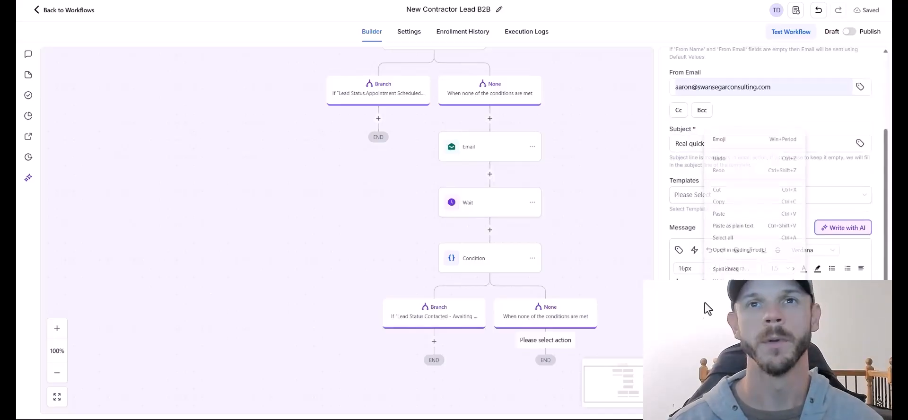
{"action": "scroll", "coordinate": [823, 300], "scroll_direction": "down", "scroll_amount": 2}
{"action": "scroll", "coordinate": [823, 299], "scroll_direction": "up", "scroll_amount": 10}
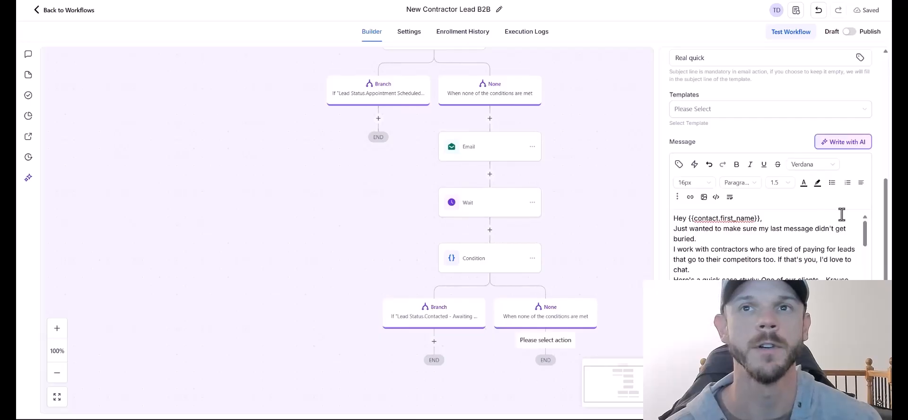
{"action": "left_click_drag", "start_coordinate": [866, 239], "coordinate": [863, 271]}
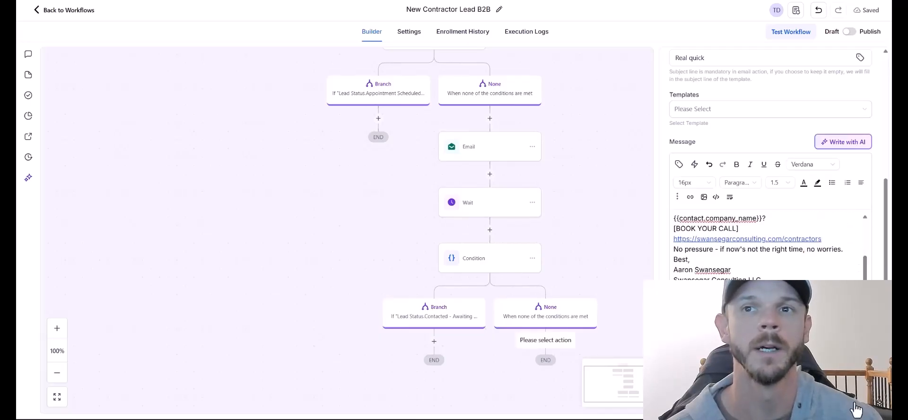
{"action": "left_click", "coordinate": [857, 407]}
{"action": "scroll", "coordinate": [568, 330], "scroll_direction": "down", "scroll_amount": 2}
{"action": "left_click_drag", "start_coordinate": [694, 309], "coordinate": [774, 391]}
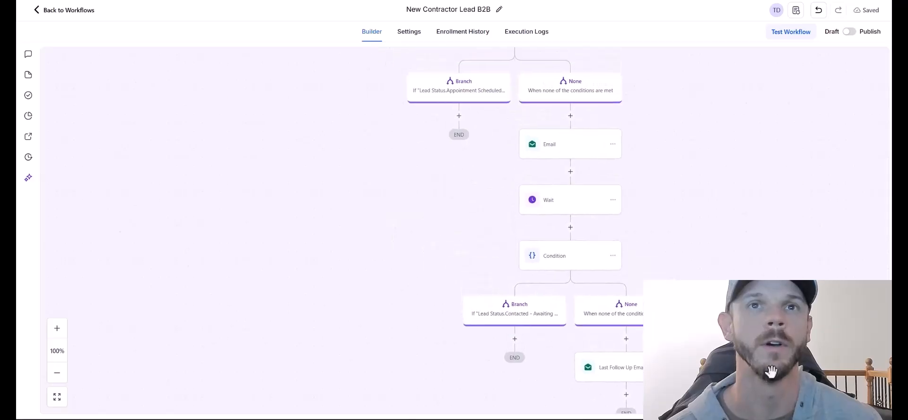
{"action": "left_click_drag", "start_coordinate": [687, 196], "coordinate": [763, 341]}
{"action": "left_click_drag", "start_coordinate": [735, 68], "coordinate": [624, 357]}
{"action": "left_click_drag", "start_coordinate": [656, 225], "coordinate": [687, 270]}
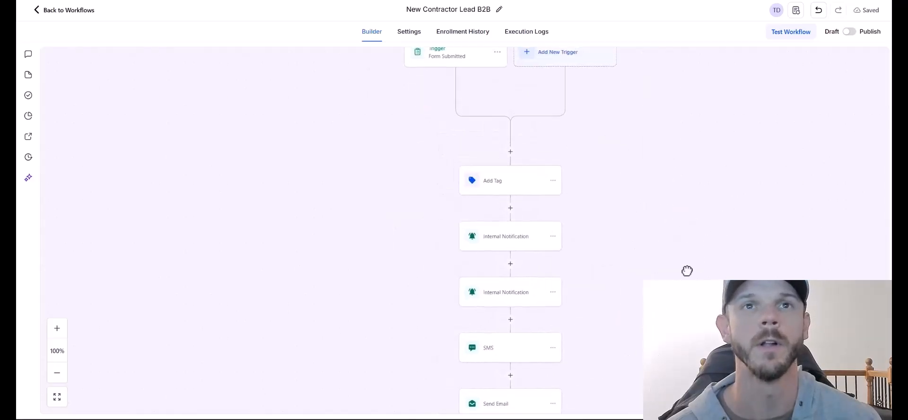
{"action": "left_click_drag", "start_coordinate": [683, 238], "coordinate": [701, 198]}
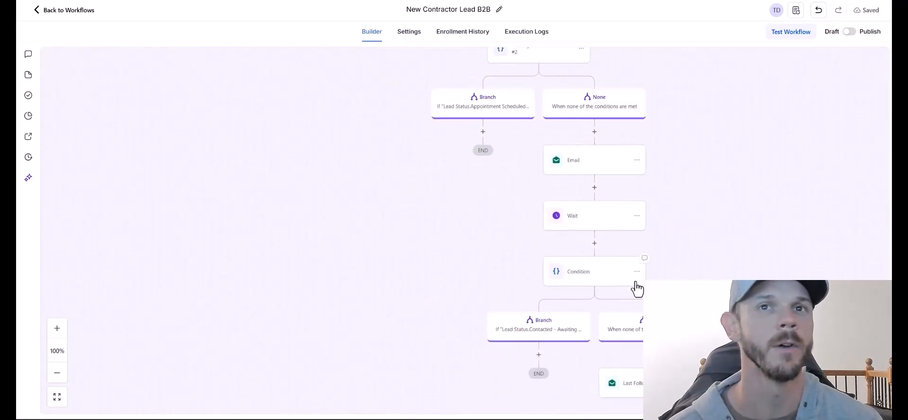
{"action": "left_click_drag", "start_coordinate": [634, 288], "coordinate": [634, 75]}
{"action": "left_click_drag", "start_coordinate": [679, 260], "coordinate": [681, 262]}
{"action": "left_click_drag", "start_coordinate": [492, 287], "coordinate": [522, 319]}
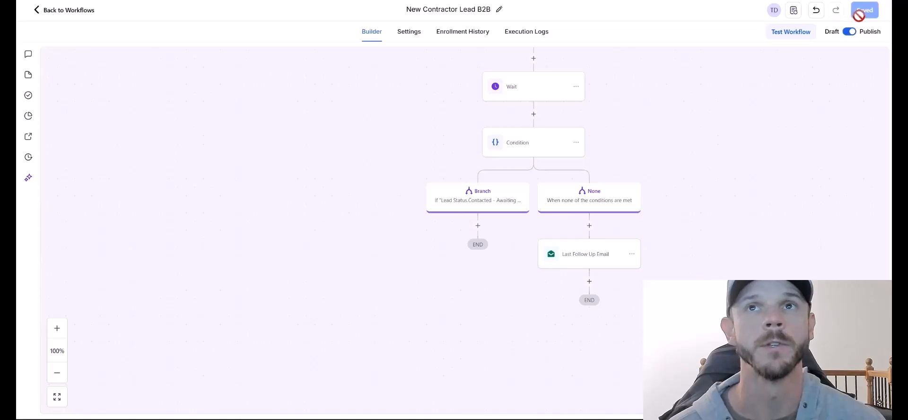
{"action": "left_click", "coordinate": [793, 37]}
{"action": "left_click", "coordinate": [712, 113]}
{"action": "left_click", "coordinate": [711, 127]}
{"action": "left_click", "coordinate": [685, 136]}
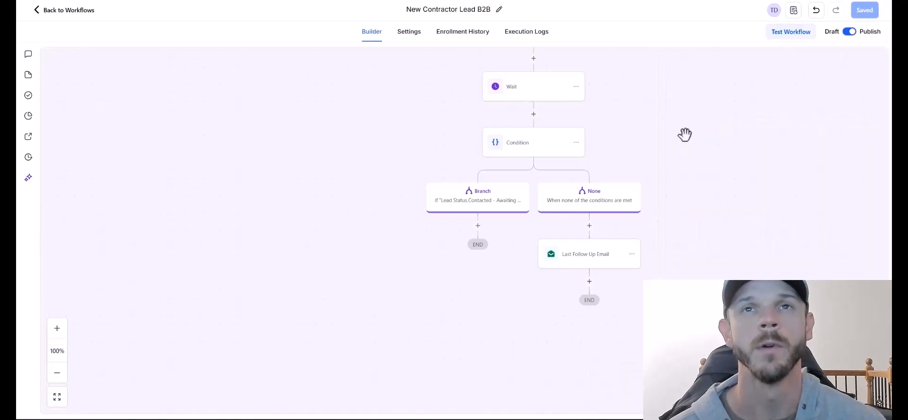
{"action": "scroll", "coordinate": [833, 218], "scroll_direction": "up", "scroll_amount": 1}
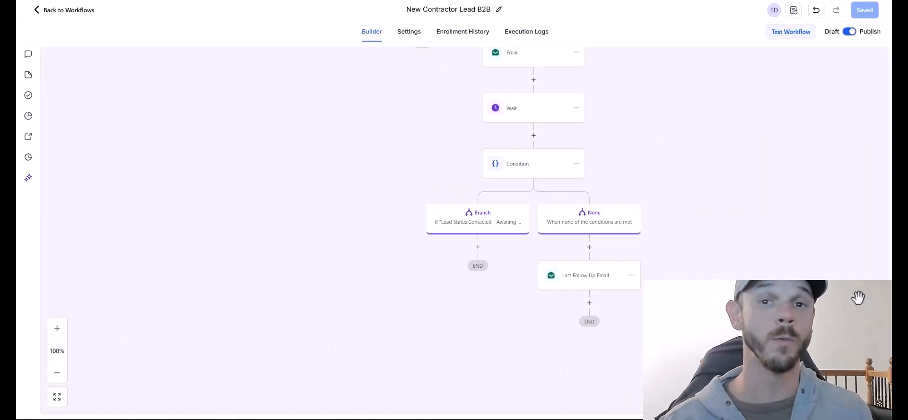
{"action": "scroll", "coordinate": [685, 265], "scroll_direction": "up", "scroll_amount": 20}
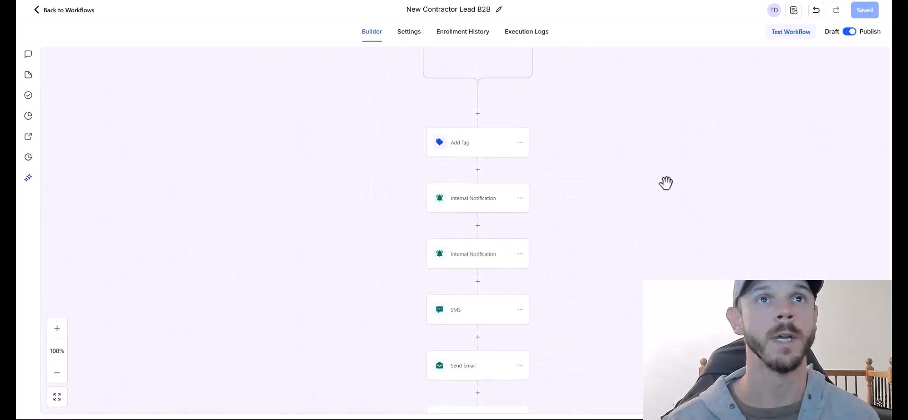
{"action": "scroll", "coordinate": [666, 182], "scroll_direction": "up", "scroll_amount": 3}
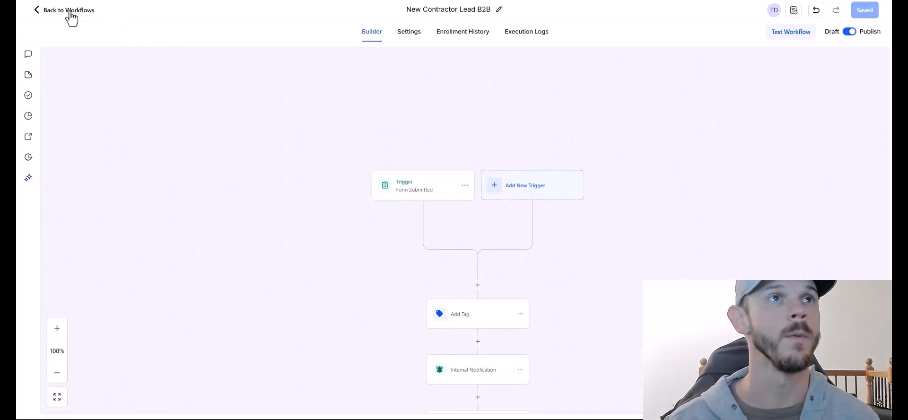
Duplicate New Contractor Lead B2B as 'New Homeowner Lead' and open the copy in the builder.
{"action": "left_click", "coordinate": [37, 21]}
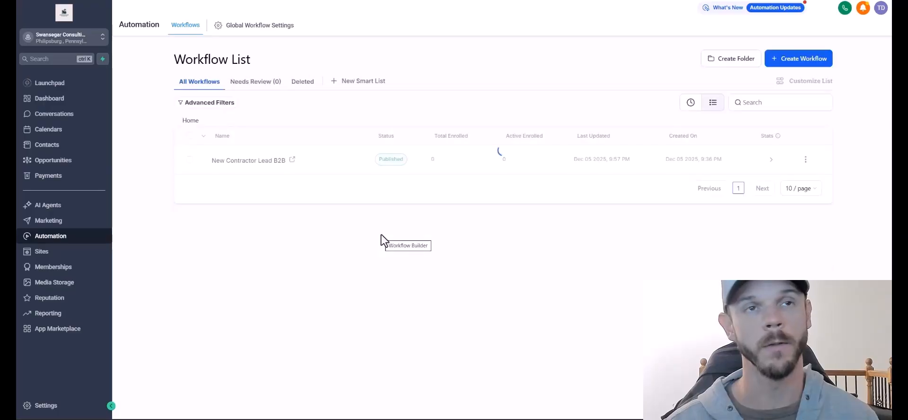
{"action": "left_click", "coordinate": [805, 159]}
{"action": "left_click", "coordinate": [807, 138]}
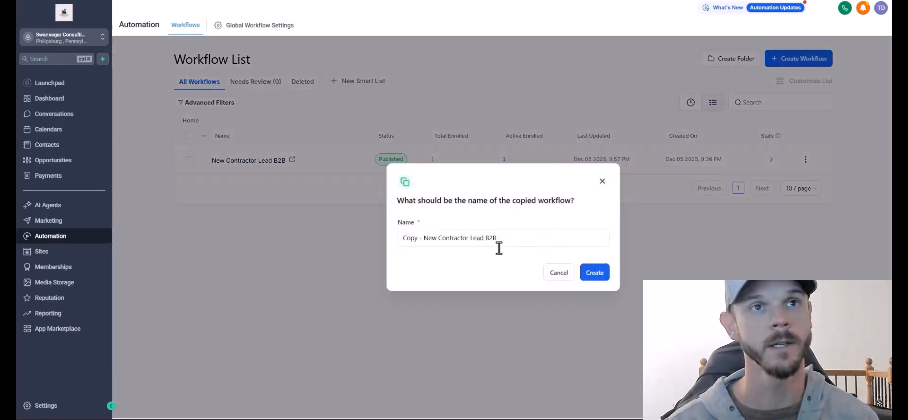
{"action": "left_click_drag", "start_coordinate": [498, 246], "coordinate": [393, 246]}
{"action": "type", "text": "New Homeowner Lead"}
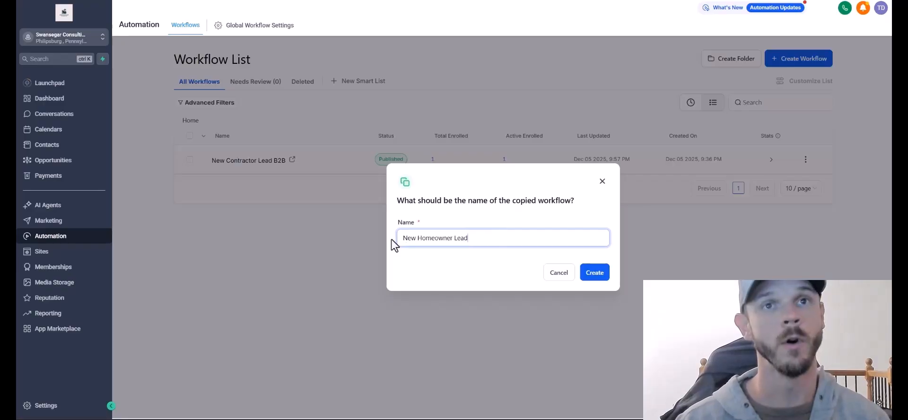
{"action": "left_click", "coordinate": [593, 272]}
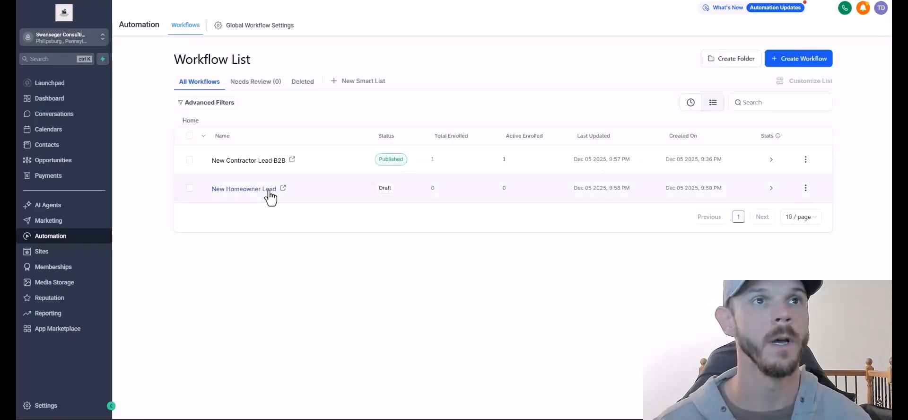
{"action": "left_click", "coordinate": [805, 188]}
{"action": "left_click", "coordinate": [800, 85]}
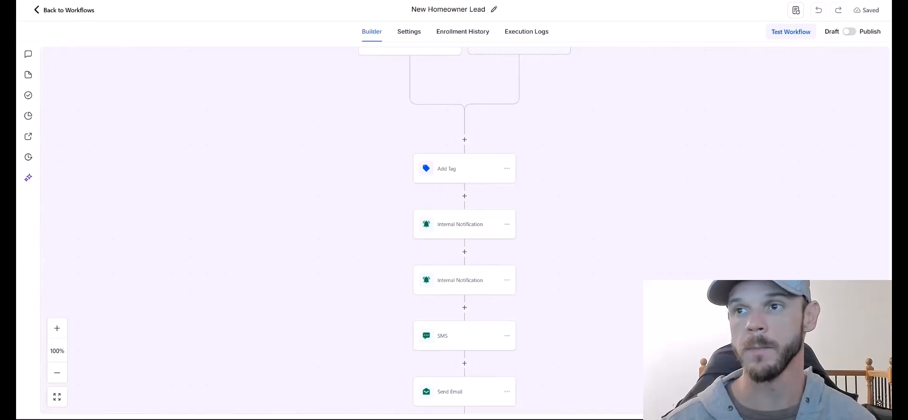
Set the Form Submitted trigger's form filter to Roofing Services Registration.
{"action": "left_click_drag", "start_coordinate": [507, 116], "coordinate": [566, 238]}
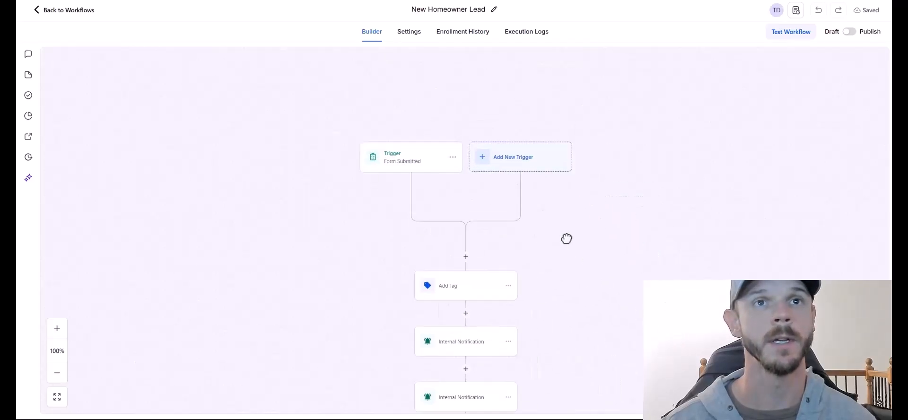
{"action": "left_click", "coordinate": [415, 147]}
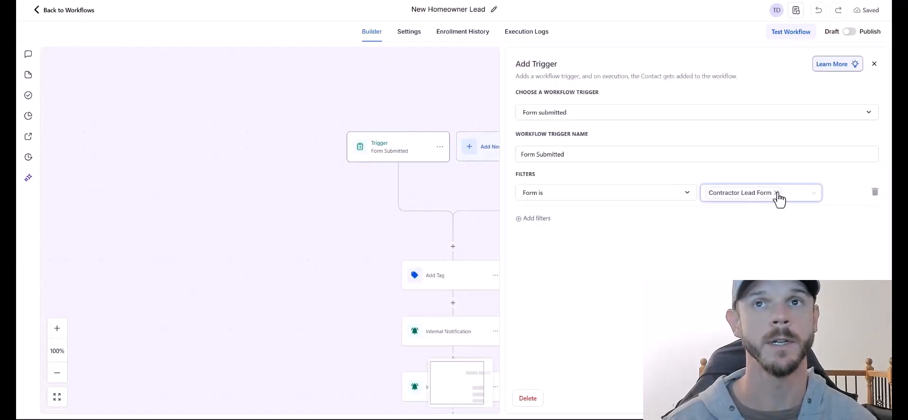
{"action": "left_click", "coordinate": [768, 212]}
{"action": "left_click", "coordinate": [750, 272]}
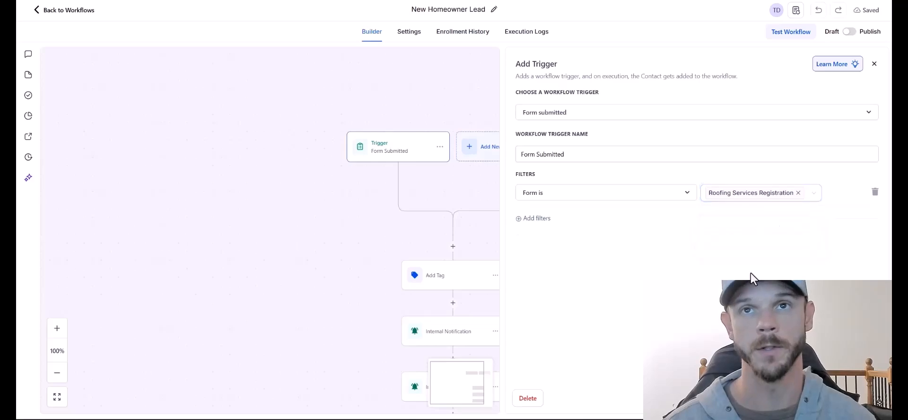
{"action": "left_click", "coordinate": [844, 404]}
In Add Tag, remove the contractor lead tag and add the form submitted tag.
{"action": "left_click_drag", "start_coordinate": [555, 297], "coordinate": [531, 174]}
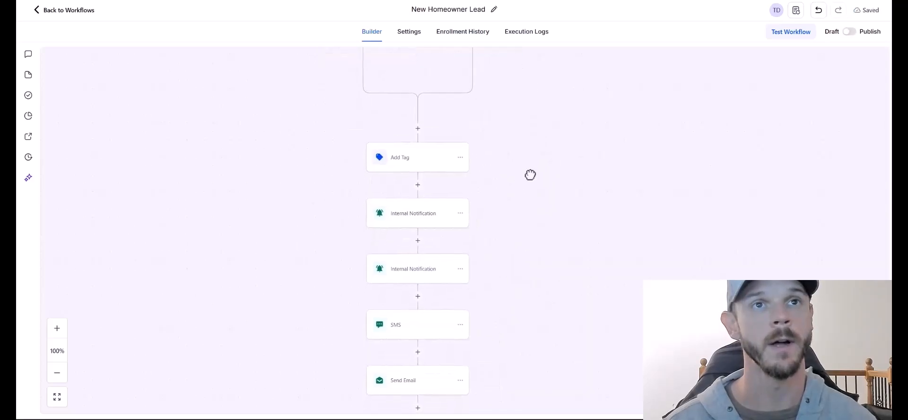
{"action": "left_click", "coordinate": [441, 136]}
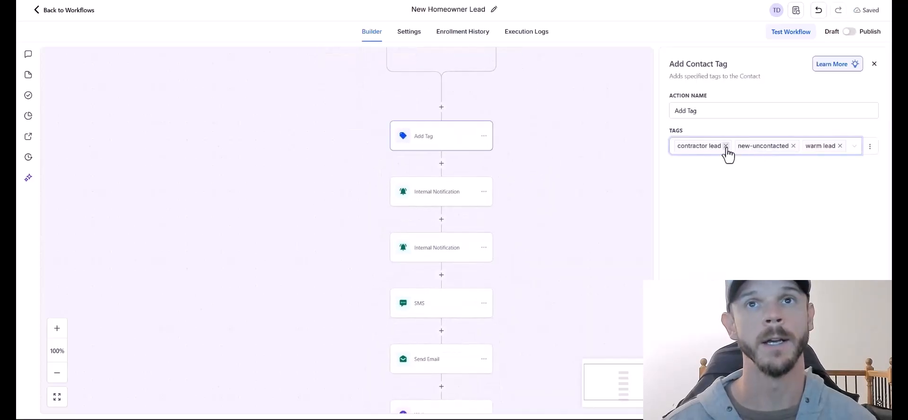
{"action": "left_click", "coordinate": [725, 145]}
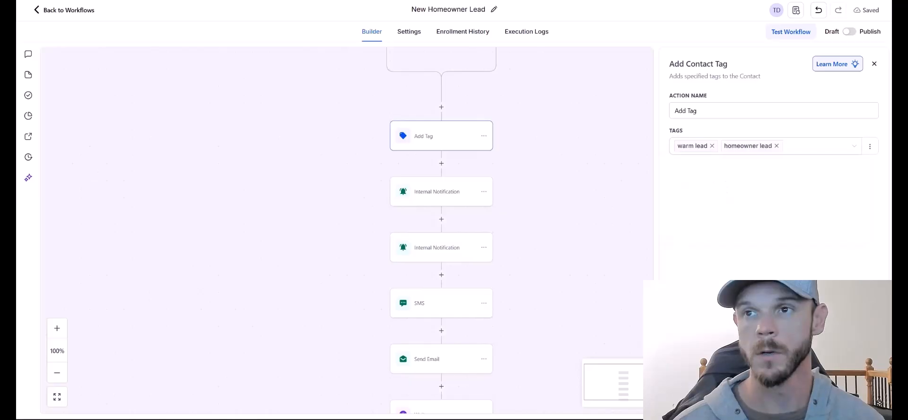
{"action": "left_click", "coordinate": [782, 156]}
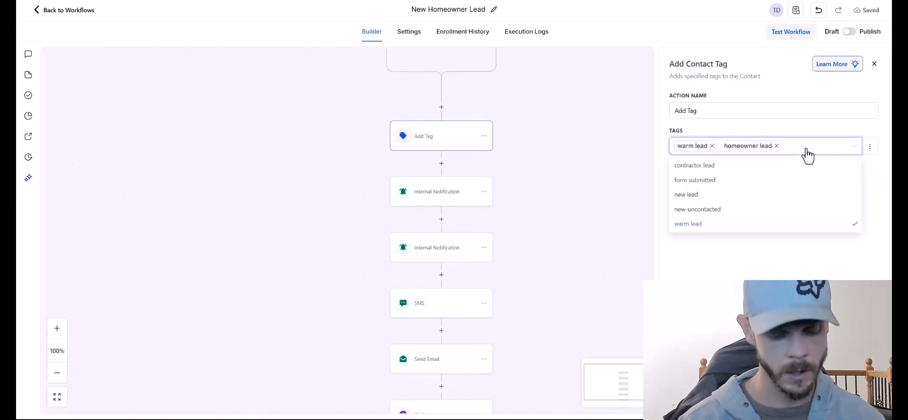
{"action": "type", "text": "form su"}
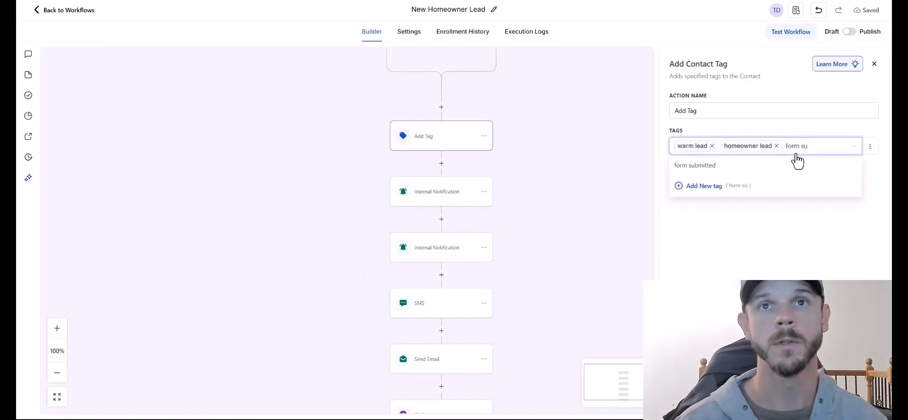
{"action": "left_click", "coordinate": [696, 165]}
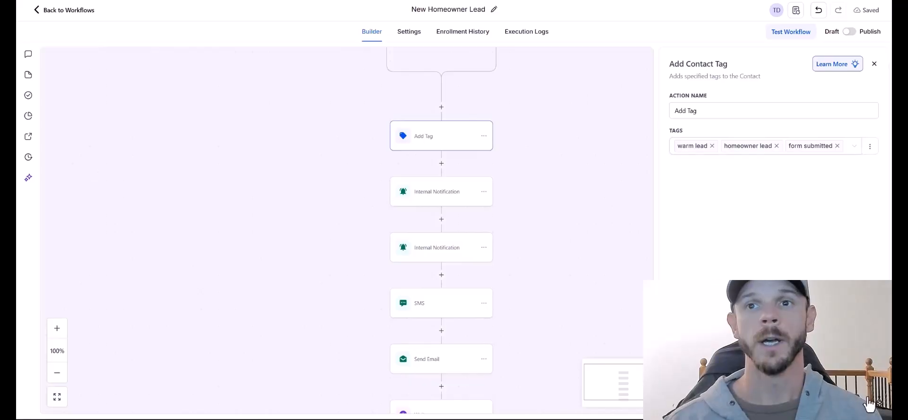
{"action": "left_click", "coordinate": [431, 195]}
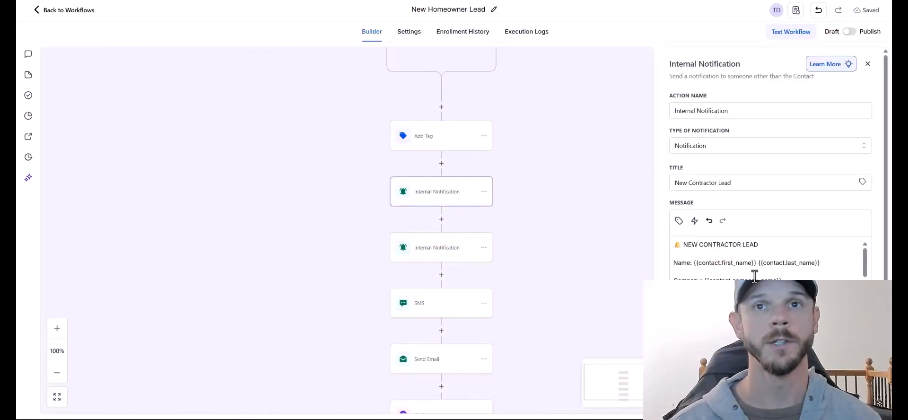
Save the Storm Damage, Active Leak and Insurance Claim branch conditions and view the branch tree.
{"action": "left_click_drag", "start_coordinate": [742, 244], "coordinate": [701, 241]}
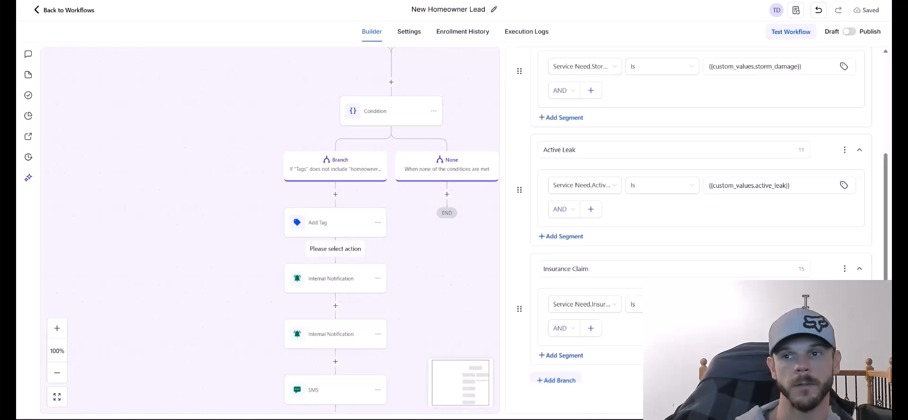
{"action": "scroll", "coordinate": [699, 213], "scroll_direction": "down", "scroll_amount": 2}
{"action": "left_click", "coordinate": [845, 397]}
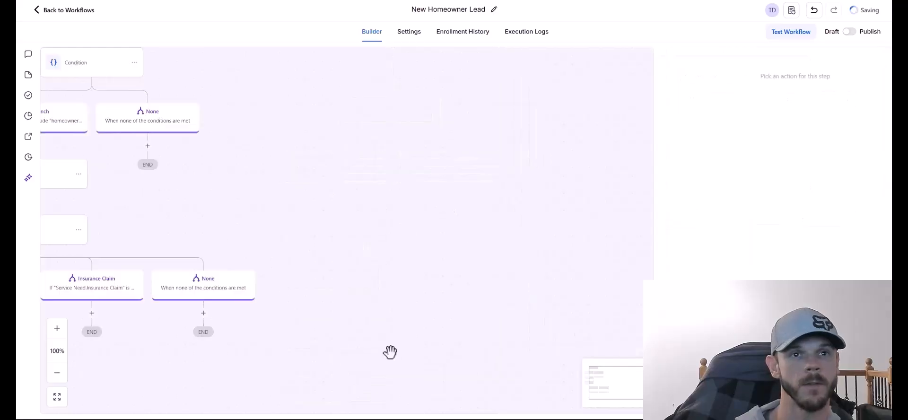
{"action": "left_click_drag", "start_coordinate": [316, 328], "coordinate": [689, 242]}
{"action": "left_click_drag", "start_coordinate": [299, 226], "coordinate": [381, 304]}
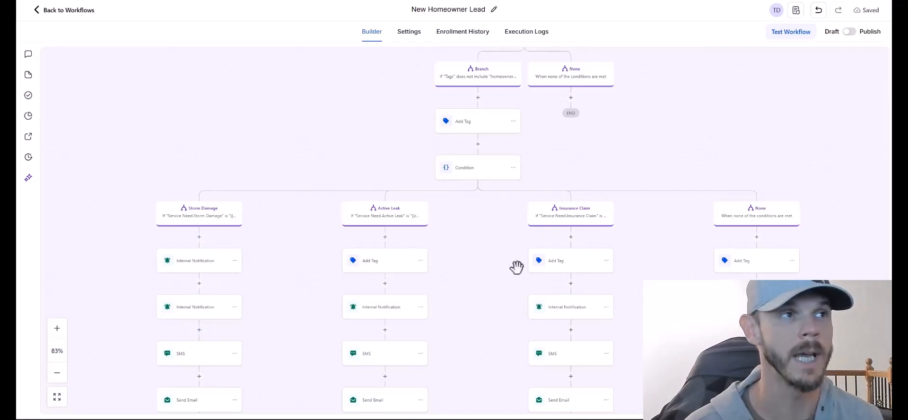
Check the branch condition settings and close them without changes.
{"action": "scroll", "coordinate": [517, 264], "scroll_direction": "down", "scroll_amount": 3}
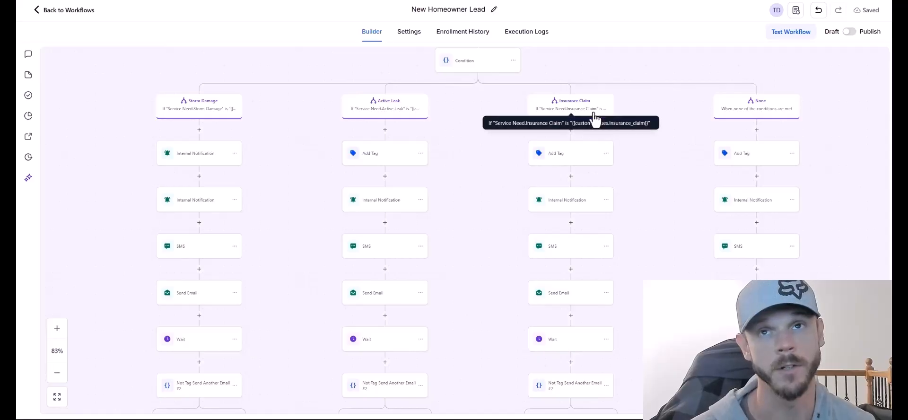
{"action": "left_click", "coordinate": [769, 115]}
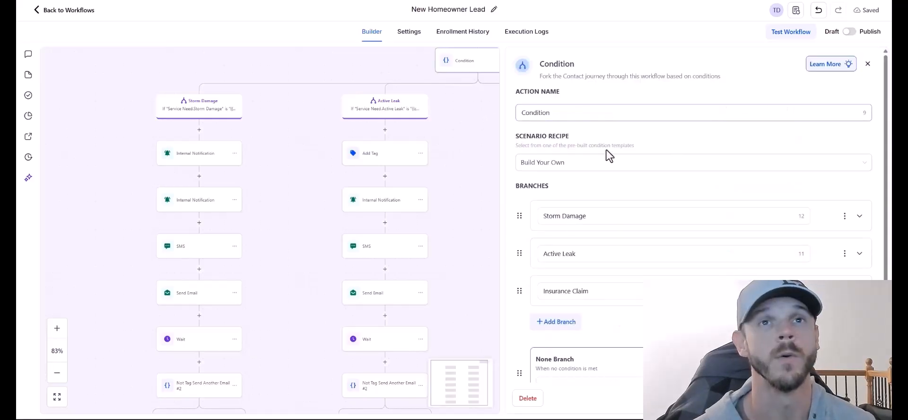
{"action": "left_click", "coordinate": [867, 64]}
{"action": "scroll", "coordinate": [640, 269], "scroll_direction": "up", "scroll_amount": 3}
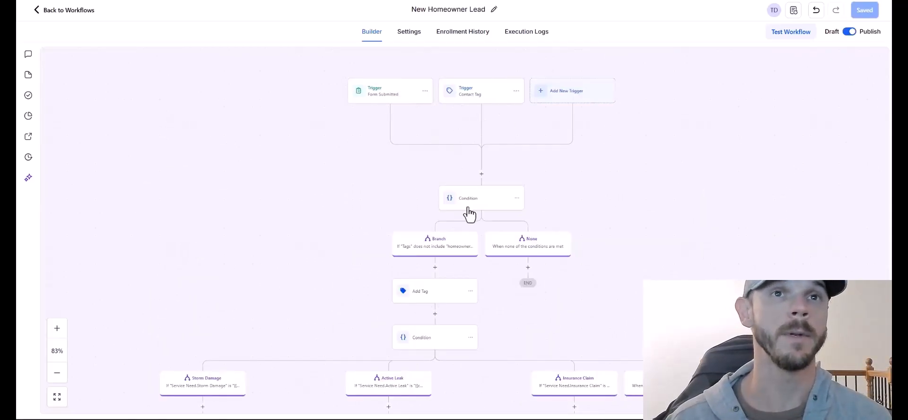
Review the follow-up steps in the Storm Damage, Active Leak and Insurance Claim branch columns.
{"action": "left_click_drag", "start_coordinate": [365, 265], "coordinate": [381, 109]}
{"action": "left_click_drag", "start_coordinate": [468, 246], "coordinate": [458, 166]}
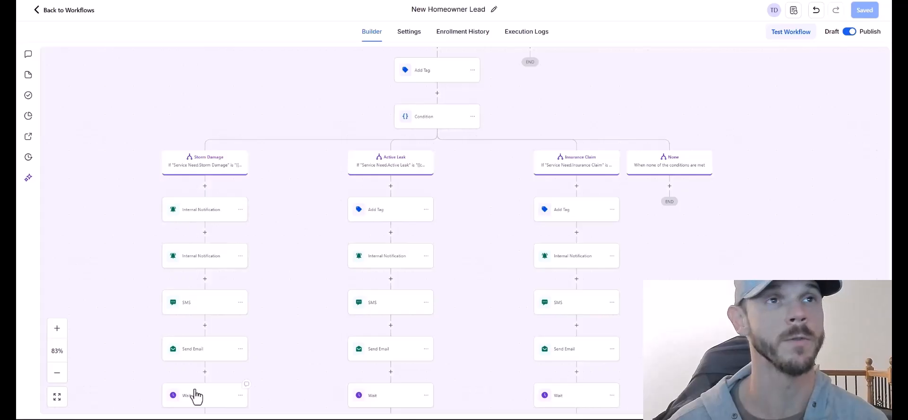
{"action": "scroll", "coordinate": [288, 247], "scroll_direction": "down", "scroll_amount": 3}
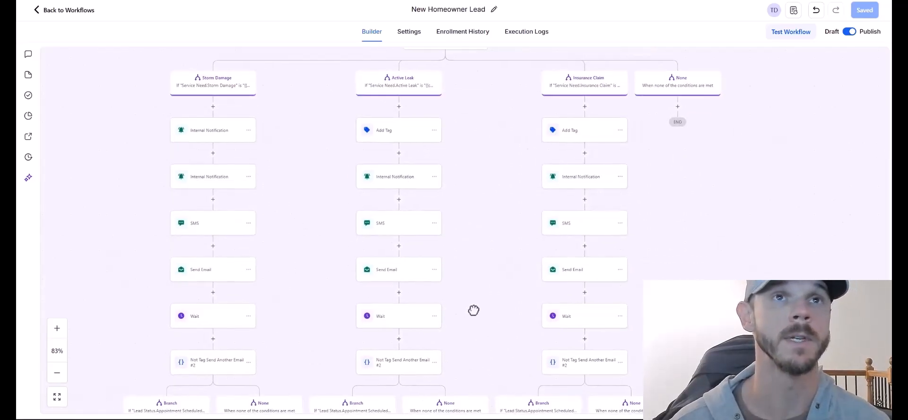
{"action": "scroll", "coordinate": [473, 310], "scroll_direction": "right", "scroll_amount": 3}
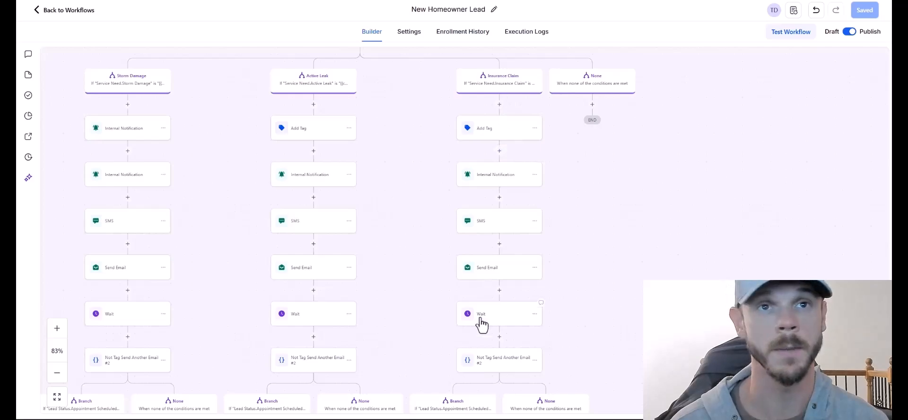
{"action": "scroll", "coordinate": [480, 344], "scroll_direction": "down", "scroll_amount": 7}
{"action": "scroll", "coordinate": [481, 345], "scroll_direction": "left", "scroll_amount": 3}
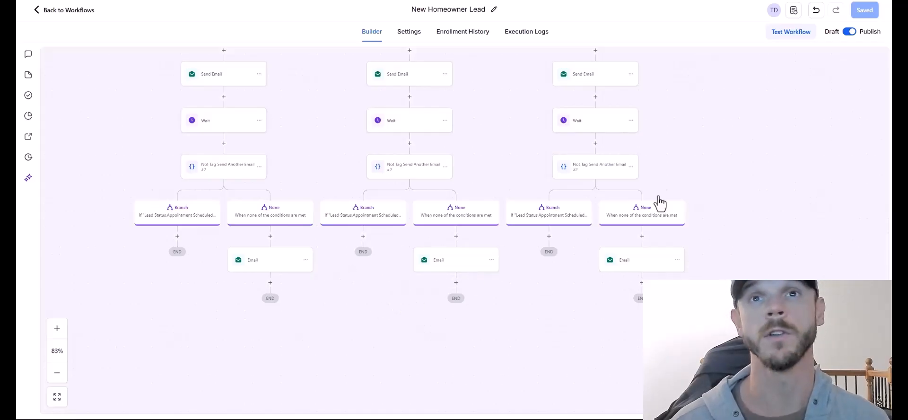
{"action": "scroll", "coordinate": [658, 203], "scroll_direction": "up", "scroll_amount": 15}
{"action": "scroll", "coordinate": [695, 247], "scroll_direction": "right", "scroll_amount": 3}
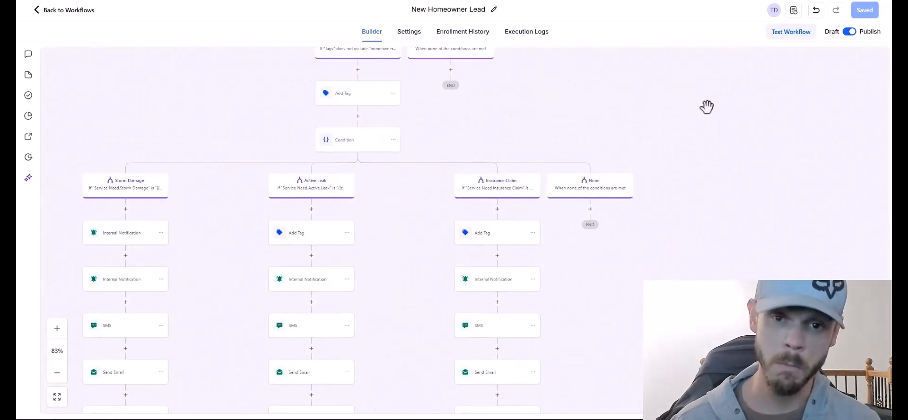
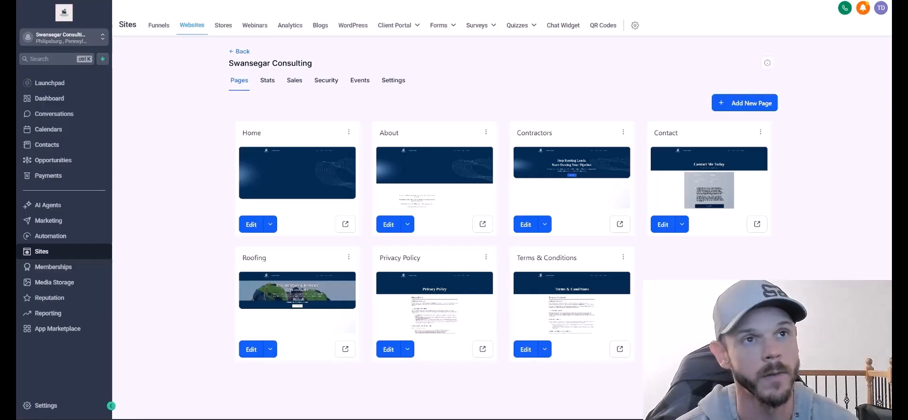
Paste the tracking script into the Home page's Footer Tracking code and save it.
{"action": "left_click", "coordinate": [255, 229]}
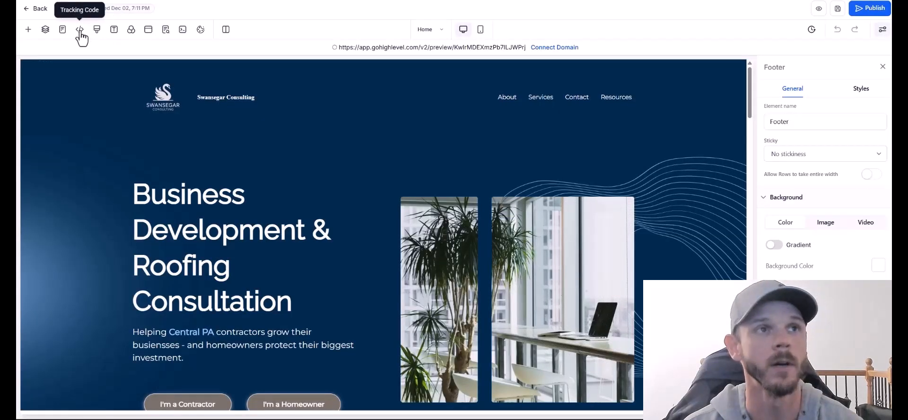
{"action": "left_click", "coordinate": [80, 30]}
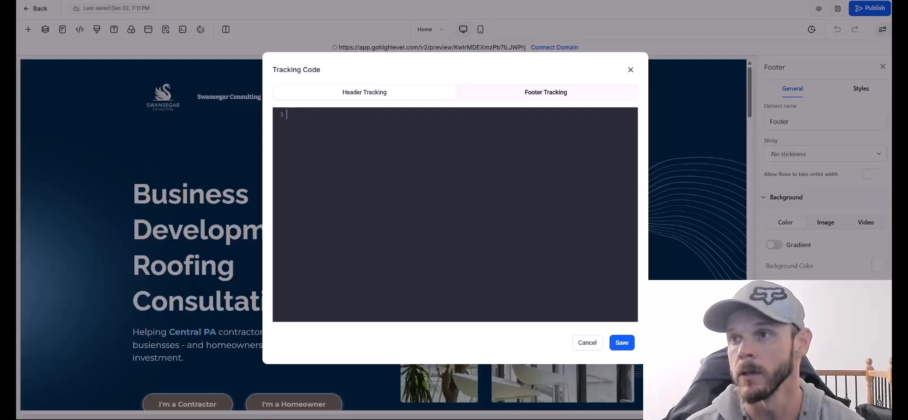
{"action": "key", "text": "ctrl+v"}
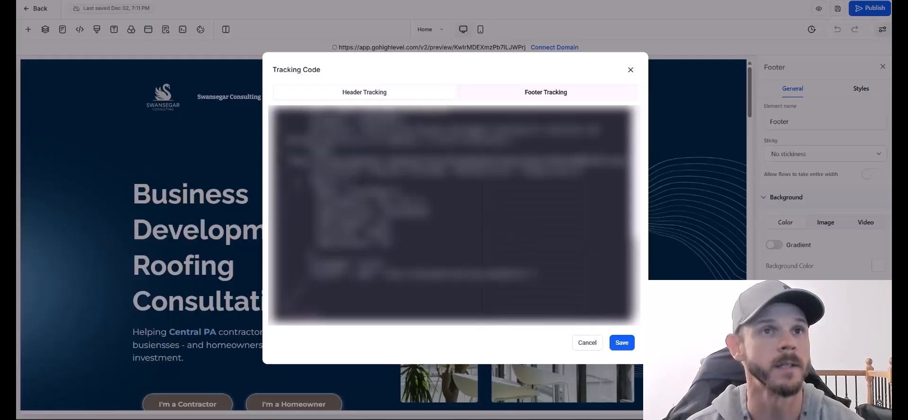
{"action": "scroll", "coordinate": [450, 244], "scroll_direction": "up", "scroll_amount": 4}
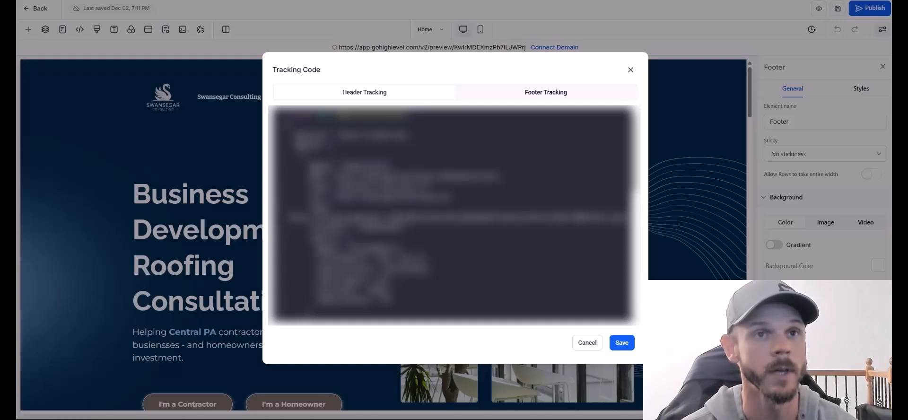
{"action": "left_click", "coordinate": [619, 341]}
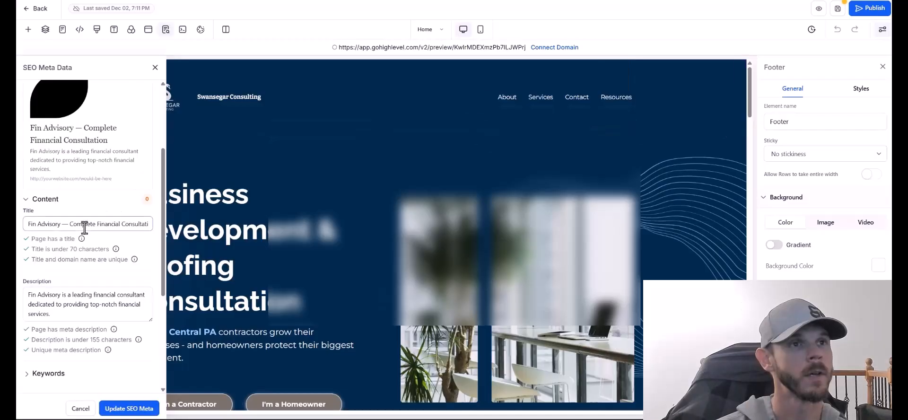
Edit the Home page SEO title and keywords and add the swansegarconsulting.com canonical link.
{"action": "left_click", "coordinate": [85, 226]}
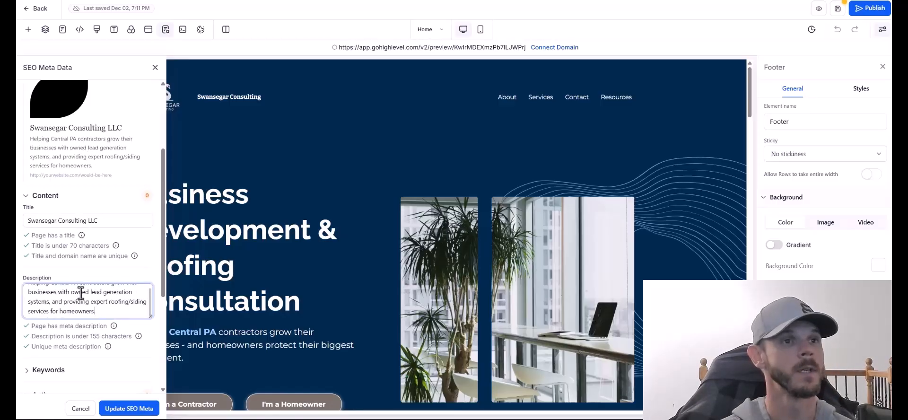
{"action": "scroll", "coordinate": [76, 295], "scroll_direction": "up", "scroll_amount": 1}
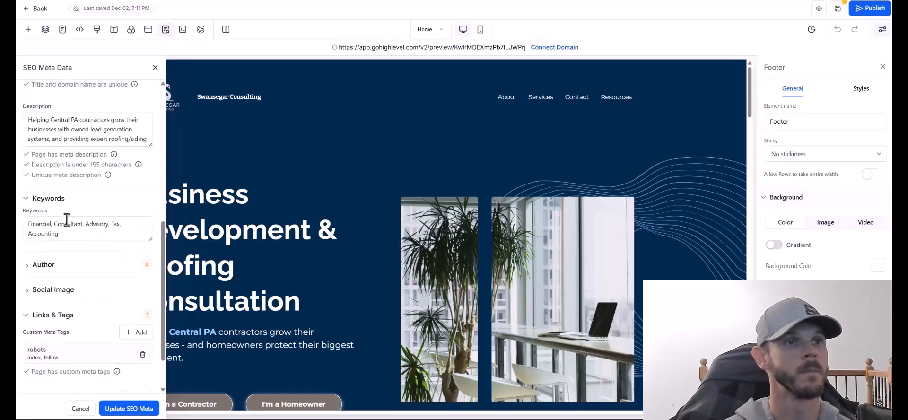
{"action": "left_click", "coordinate": [70, 230]}
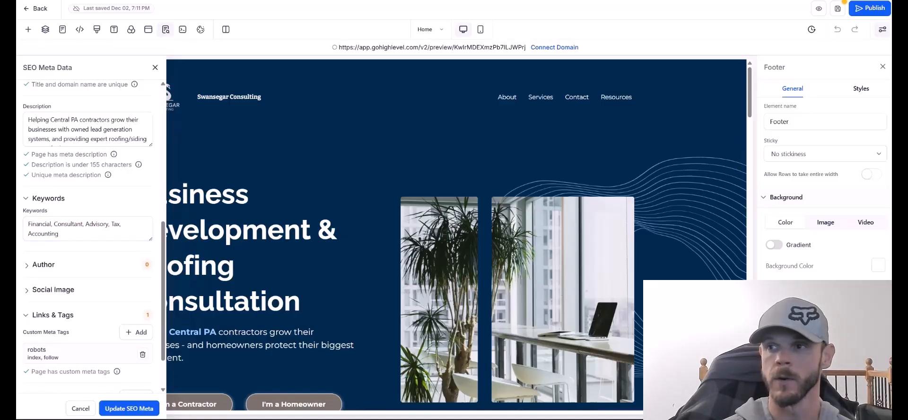
{"action": "left_click", "coordinate": [65, 234]}
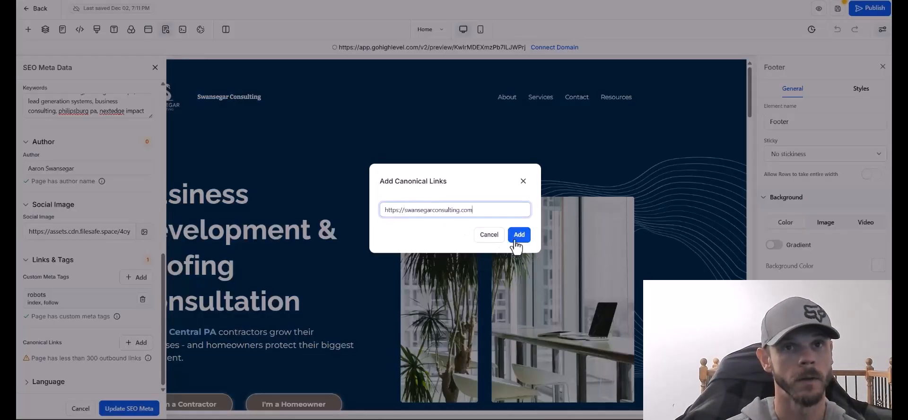
{"action": "left_click", "coordinate": [519, 239]}
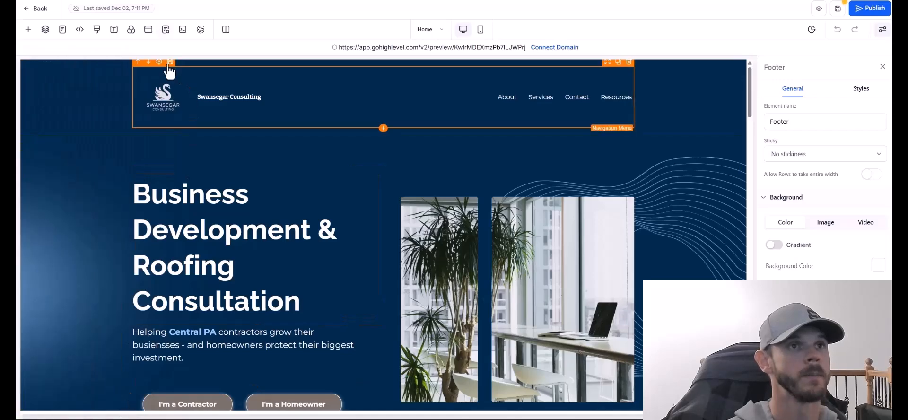
Recheck the footer tracking script, review the SEO language setting, and save the Home page.
{"action": "left_click", "coordinate": [80, 29]}
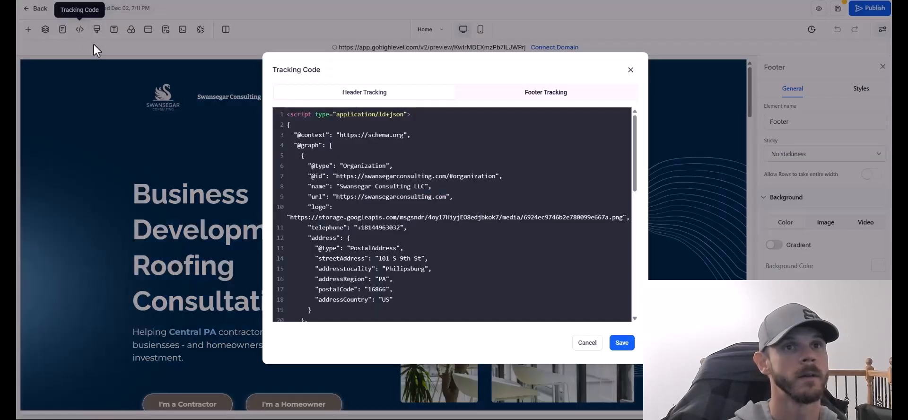
{"action": "left_click", "coordinate": [622, 342]}
{"action": "left_click", "coordinate": [166, 29]}
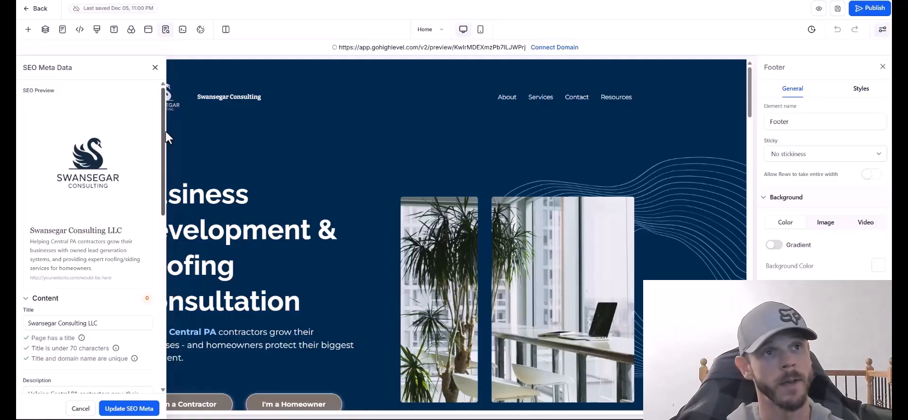
{"action": "left_click_drag", "start_coordinate": [165, 126], "coordinate": [165, 337]}
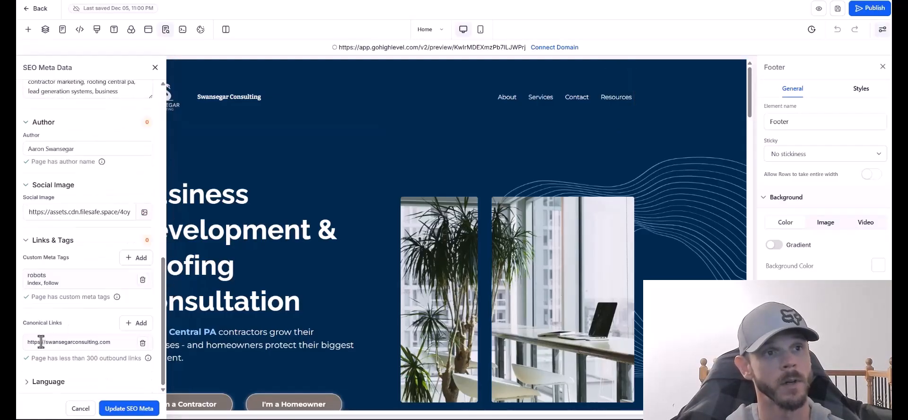
{"action": "left_click", "coordinate": [47, 381]}
{"action": "left_click", "coordinate": [138, 409]}
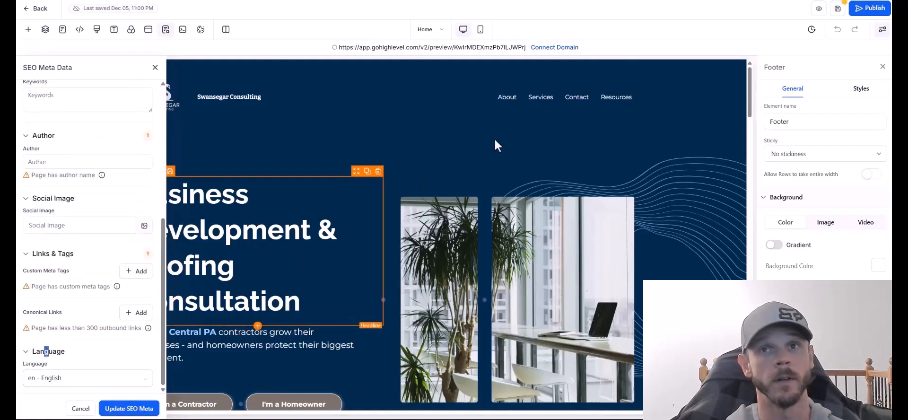
{"action": "left_click", "coordinate": [837, 9]}
Replace the Home page hero image with the swan logo from Media Storage.
{"action": "left_click_drag", "start_coordinate": [750, 94], "coordinate": [750, 95]}
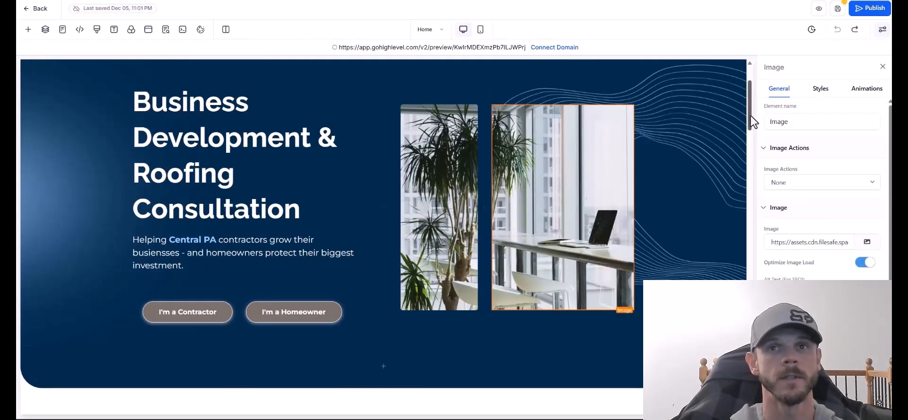
{"action": "mouse_move", "coordinate": [752, 122]}
{"action": "left_mouse_down"}
{"action": "mouse_move", "coordinate": [752, 222]}
{"action": "mouse_move", "coordinate": [722, 387]}
{"action": "mouse_move", "coordinate": [758, 94]}
{"action": "mouse_move", "coordinate": [748, 130]}
{"action": "left_mouse_up"}
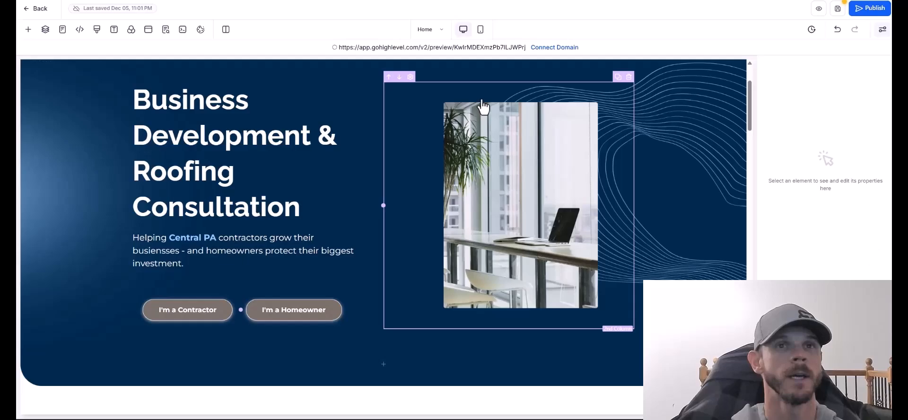
{"action": "left_click", "coordinate": [442, 196]}
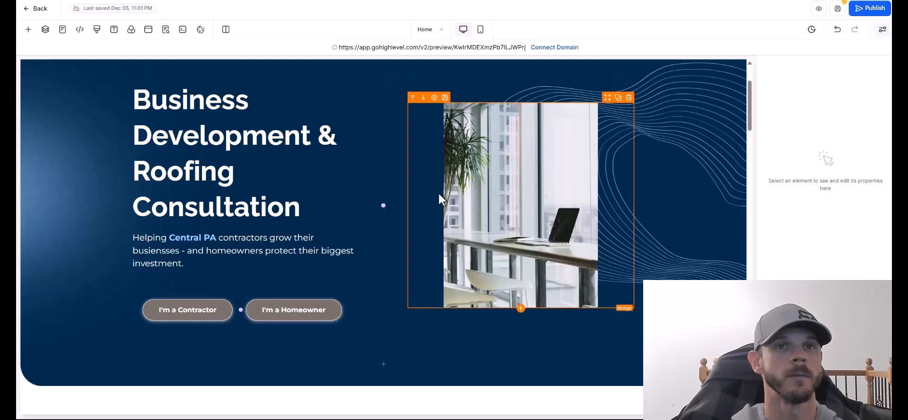
{"action": "double_click", "coordinate": [447, 203]}
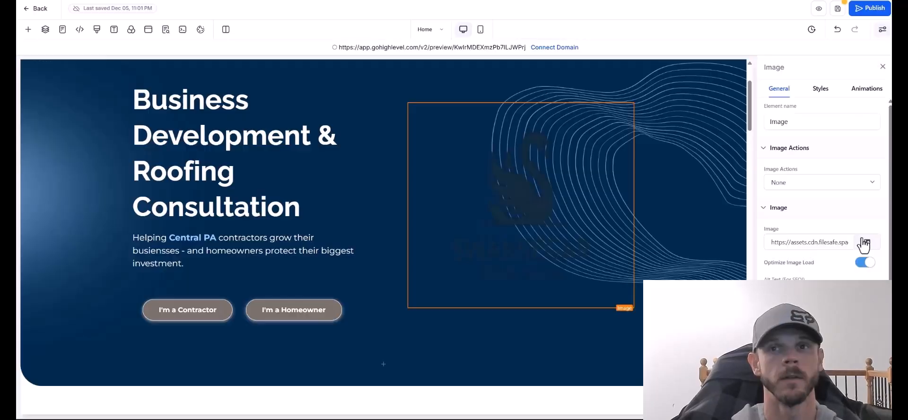
{"action": "left_click", "coordinate": [864, 242]}
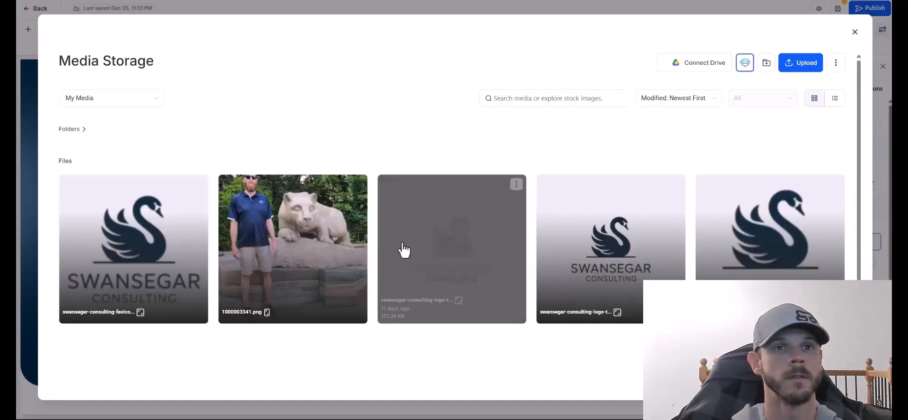
{"action": "left_click", "coordinate": [440, 253]}
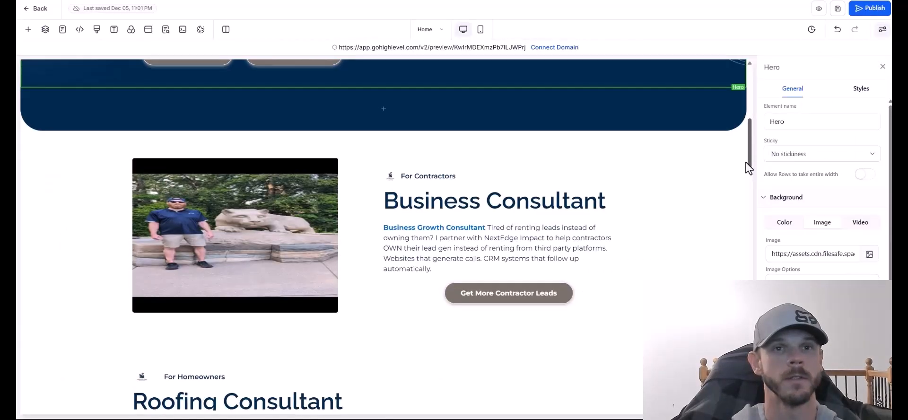
{"action": "left_click_drag", "start_coordinate": [745, 162], "coordinate": [738, 104]}
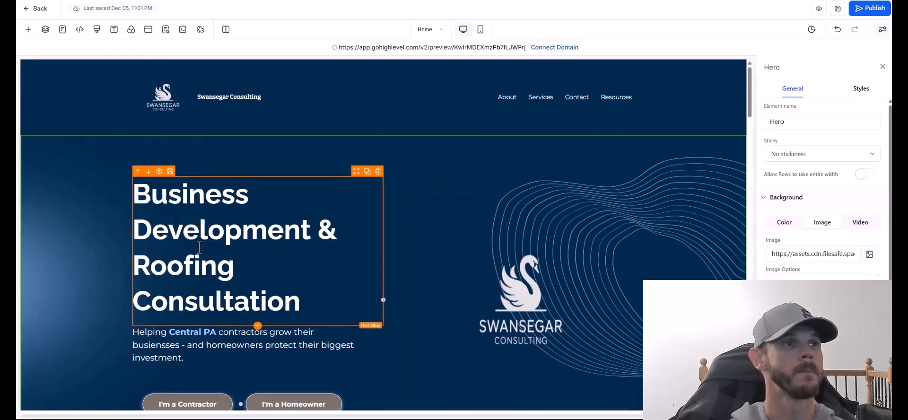
{"action": "left_click", "coordinate": [491, 331]}
{"action": "scroll", "coordinate": [492, 331], "scroll_direction": "down", "scroll_amount": 5}
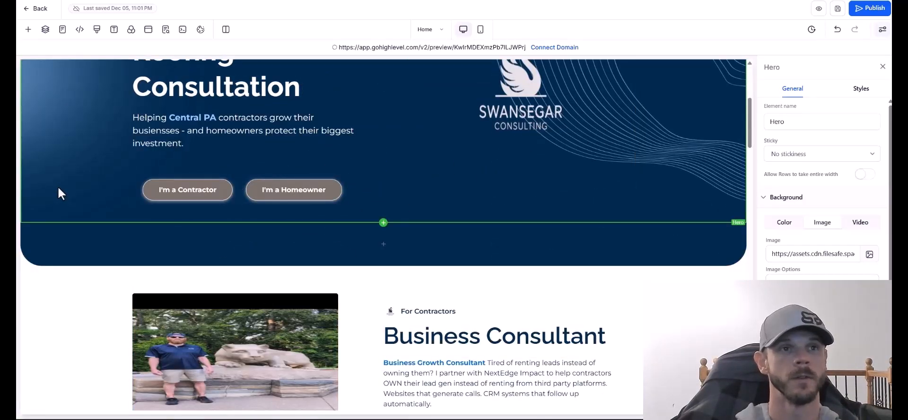
Review the I'm a Homeowner button's hover animations, preview mobile layout, and exit to pages.
{"action": "left_click", "coordinate": [293, 189]}
{"action": "left_click", "coordinate": [867, 88]}
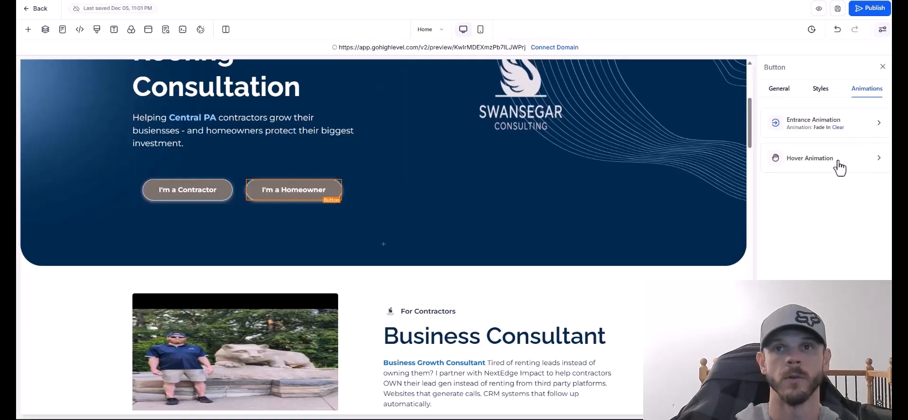
{"action": "left_click", "coordinate": [840, 161]}
{"action": "left_click", "coordinate": [765, 111]}
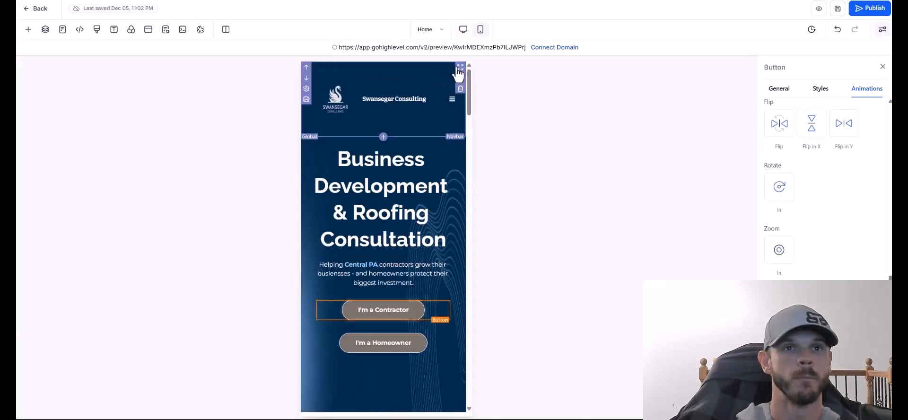
{"action": "left_click", "coordinate": [463, 29]}
{"action": "left_click", "coordinate": [35, 9]}
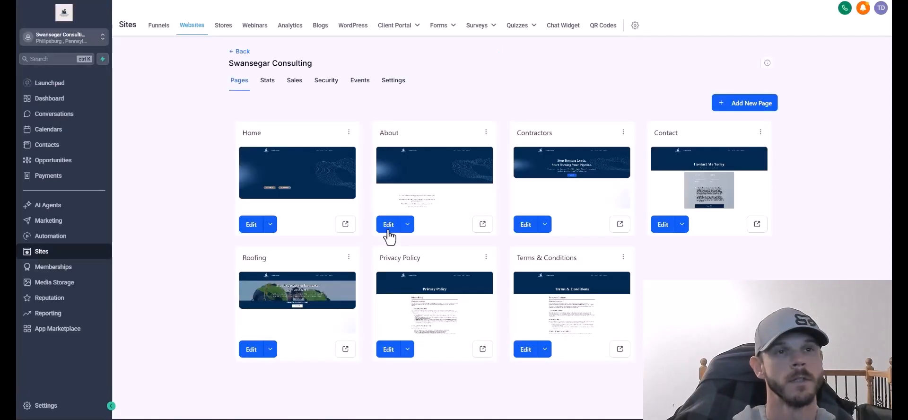
Review the About page's SEO title, description, keywords, author and meta tag sections.
{"action": "left_click", "coordinate": [387, 230]}
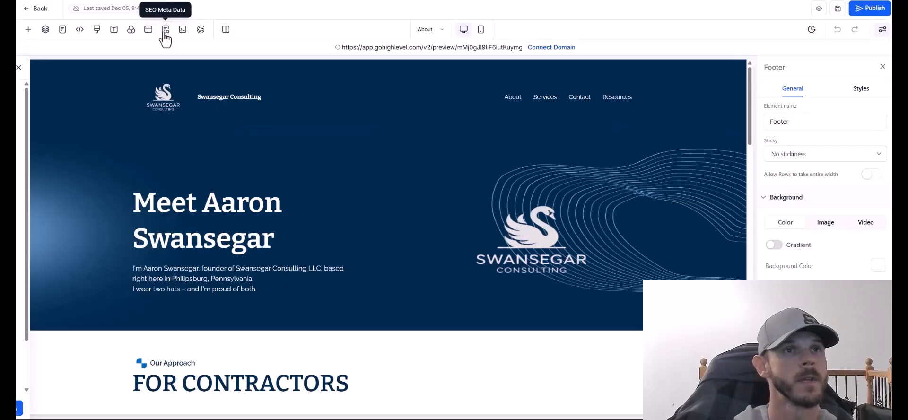
{"action": "left_click", "coordinate": [165, 30]}
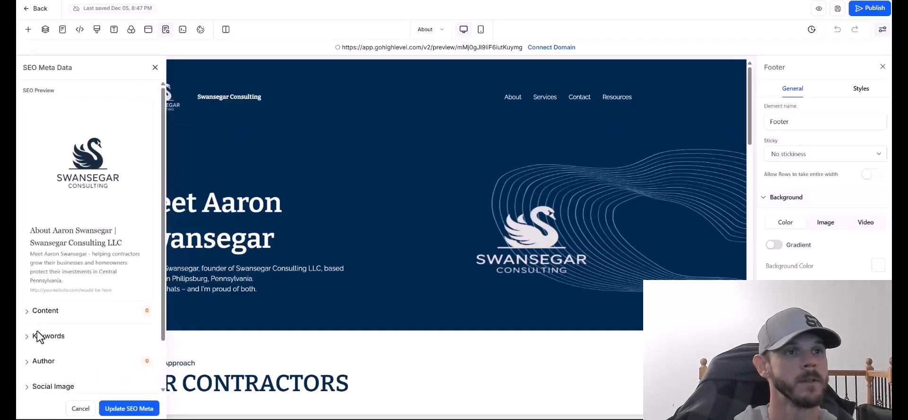
{"action": "scroll", "coordinate": [41, 329], "scroll_direction": "down", "scroll_amount": 1}
{"action": "left_click", "coordinate": [56, 277]}
{"action": "scroll", "coordinate": [80, 312], "scroll_direction": "down", "scroll_amount": 2}
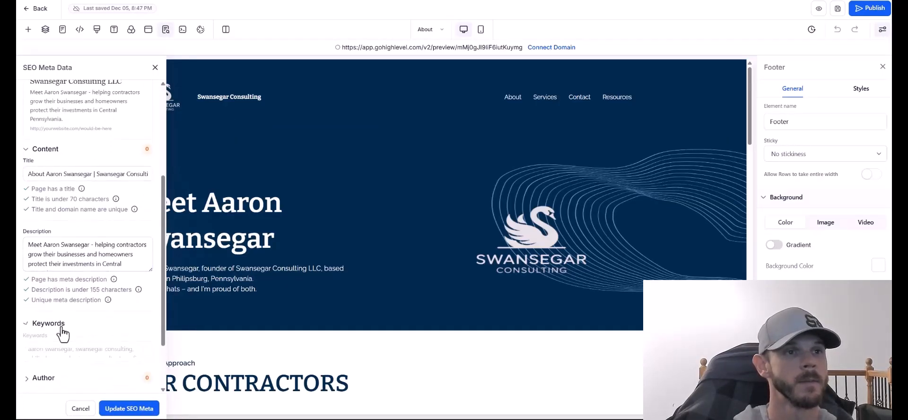
{"action": "left_click", "coordinate": [61, 330]}
{"action": "left_click", "coordinate": [60, 315]}
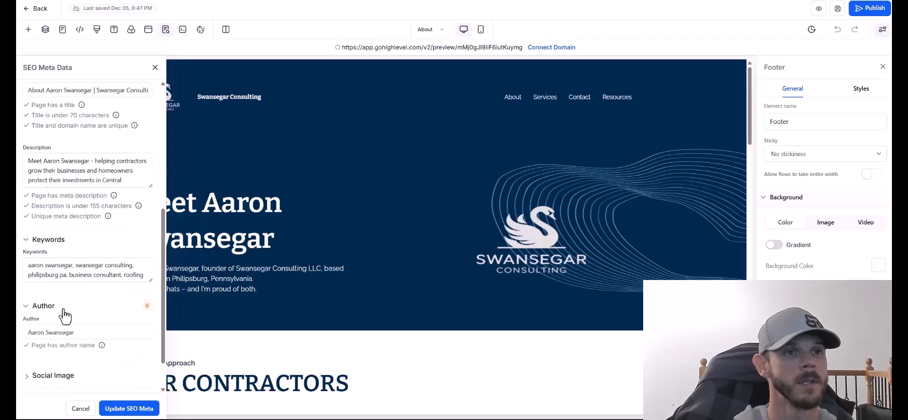
{"action": "left_click", "coordinate": [58, 361]}
{"action": "scroll", "coordinate": [57, 366], "scroll_direction": "down", "scroll_amount": 2}
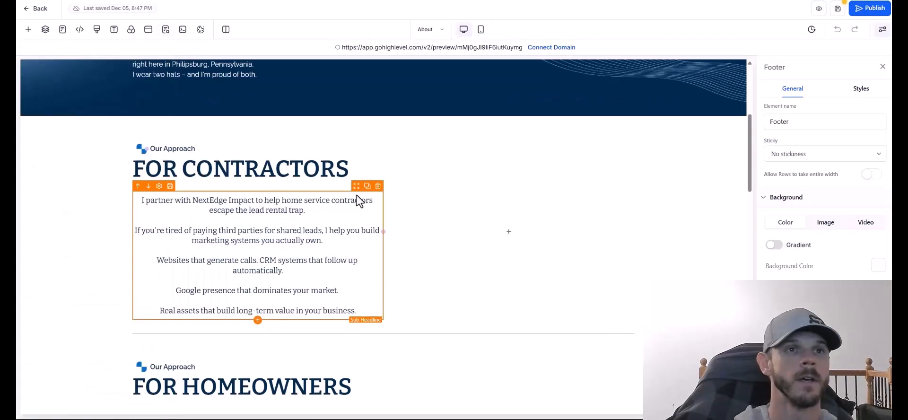
{"action": "scroll", "coordinate": [356, 195], "scroll_direction": "up", "scroll_amount": 3}
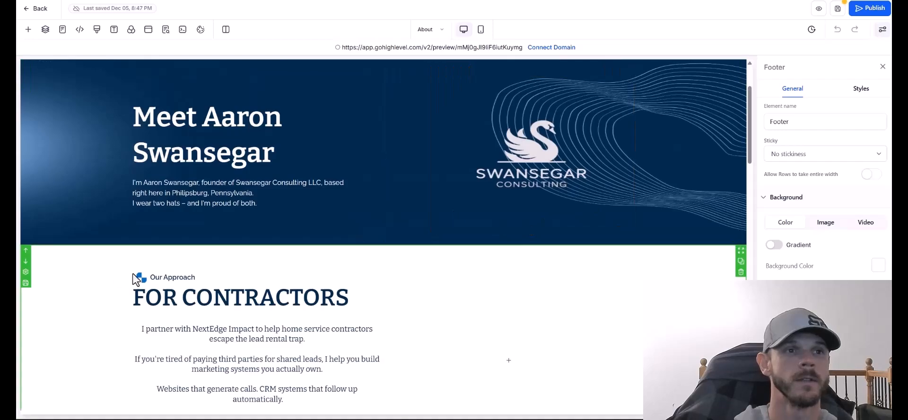
Select the swan logo in the About hero, scroll the page, then open the Contractors page.
{"action": "left_click", "coordinate": [528, 200]}
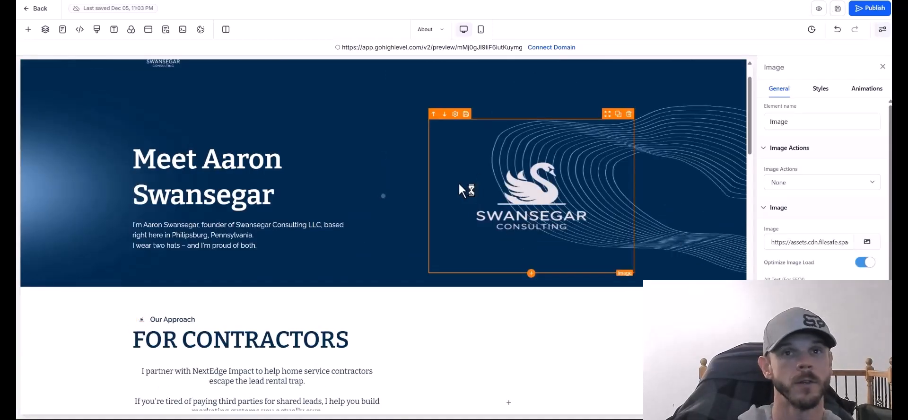
{"action": "left_click_drag", "start_coordinate": [750, 140], "coordinate": [750, 146]}
{"action": "scroll", "coordinate": [578, 179], "scroll_direction": "down", "scroll_amount": 1}
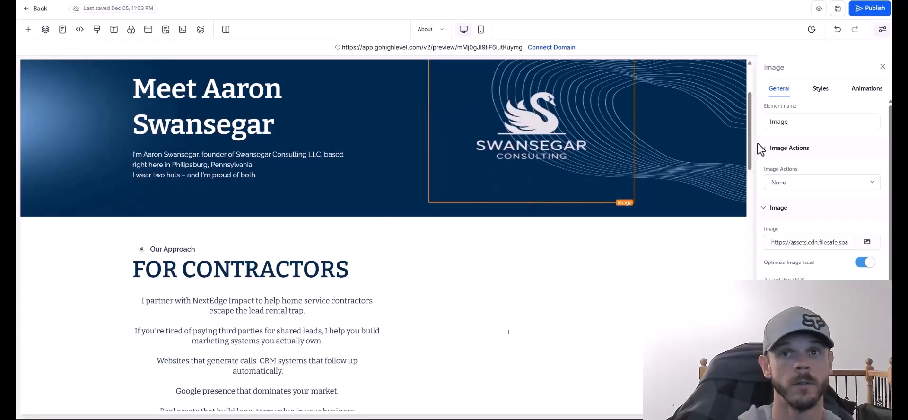
{"action": "scroll", "coordinate": [749, 126], "scroll_direction": "down", "scroll_amount": 5}
{"action": "scroll", "coordinate": [728, 123], "scroll_direction": "up", "scroll_amount": 8}
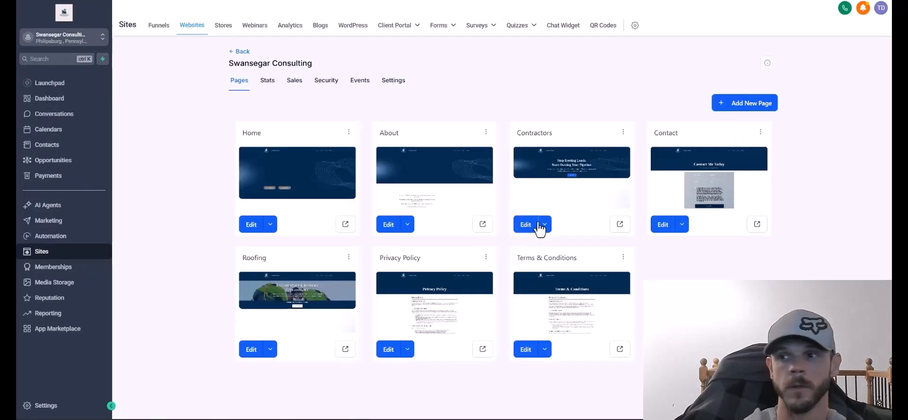
{"action": "left_click", "coordinate": [534, 280]}
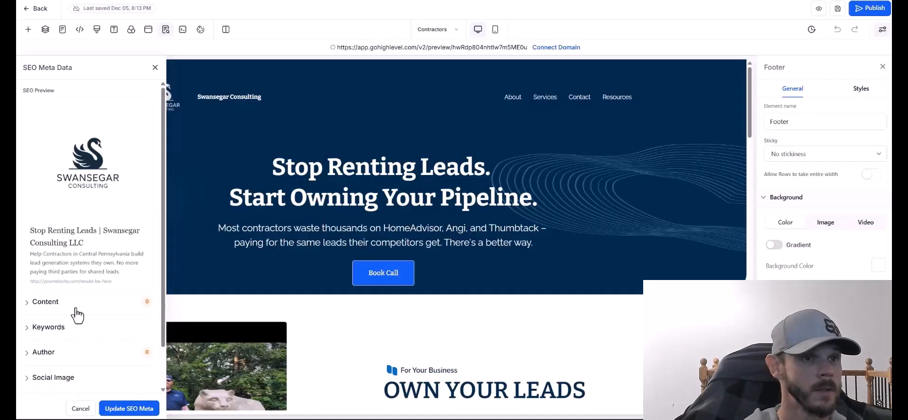
Review the Contractors and Contact pages' SEO keywords and tracking code without changes.
{"action": "scroll", "coordinate": [77, 316], "scroll_direction": "down", "scroll_amount": 2}
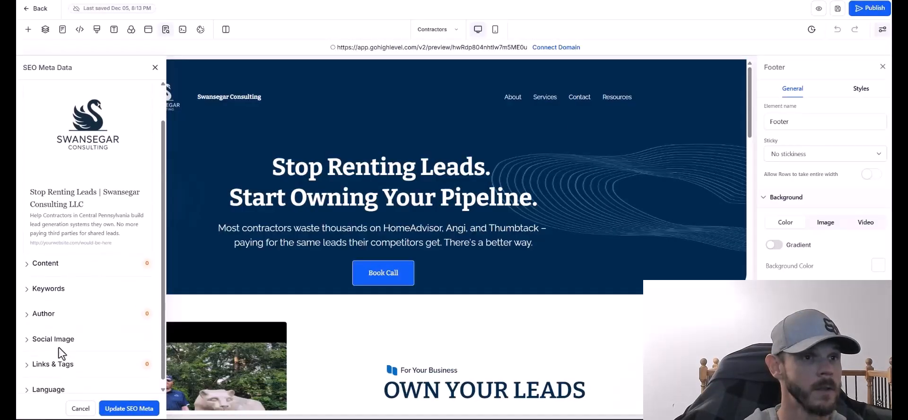
{"action": "left_click", "coordinate": [54, 286]}
{"action": "scroll", "coordinate": [61, 314], "scroll_direction": "down", "scroll_amount": 3}
{"action": "scroll", "coordinate": [108, 206], "scroll_direction": "up", "scroll_amount": 1}
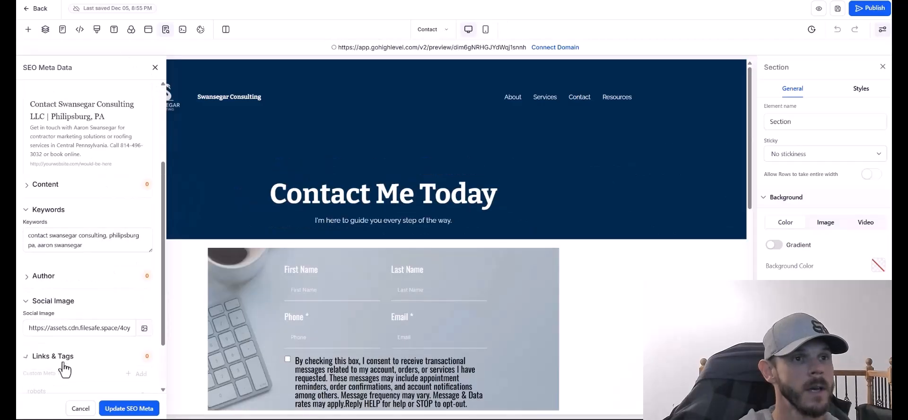
{"action": "scroll", "coordinate": [65, 378], "scroll_direction": "down", "scroll_amount": 3}
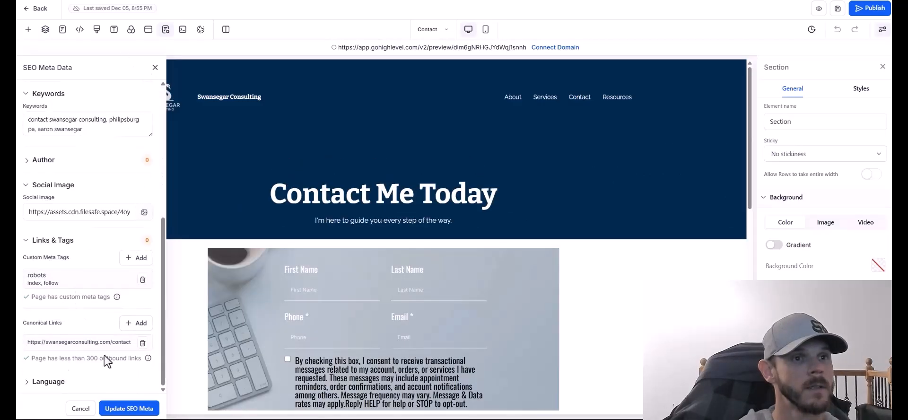
{"action": "left_click", "coordinate": [155, 69]}
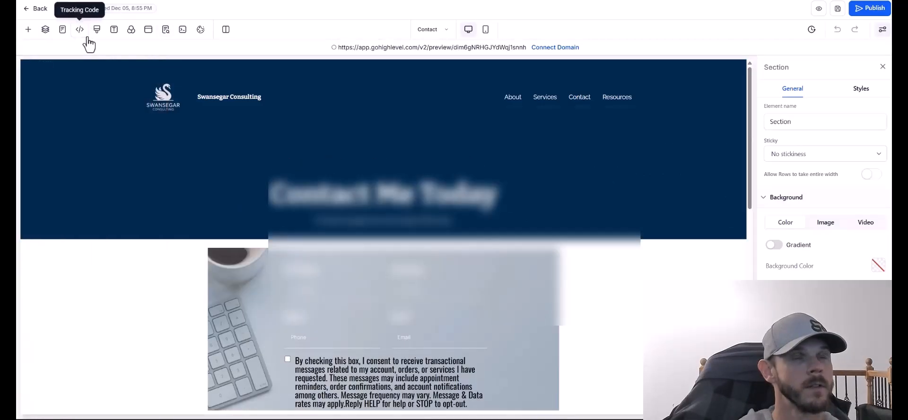
{"action": "left_click", "coordinate": [80, 31]}
{"action": "left_click", "coordinate": [622, 342]}
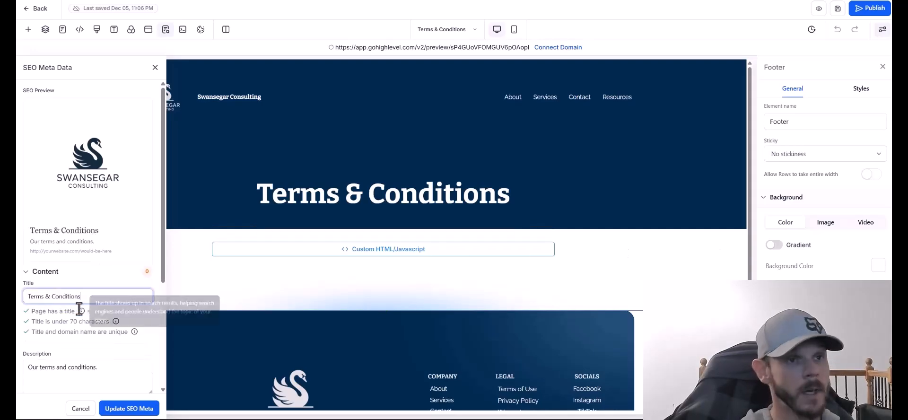
Paste the keyword list into the Terms & Conditions SEO Keywords box and leave the editor.
{"action": "scroll", "coordinate": [70, 341], "scroll_direction": "down", "scroll_amount": 3}
{"action": "left_click", "coordinate": [53, 365]}
{"action": "key", "text": "ctrl+v"}
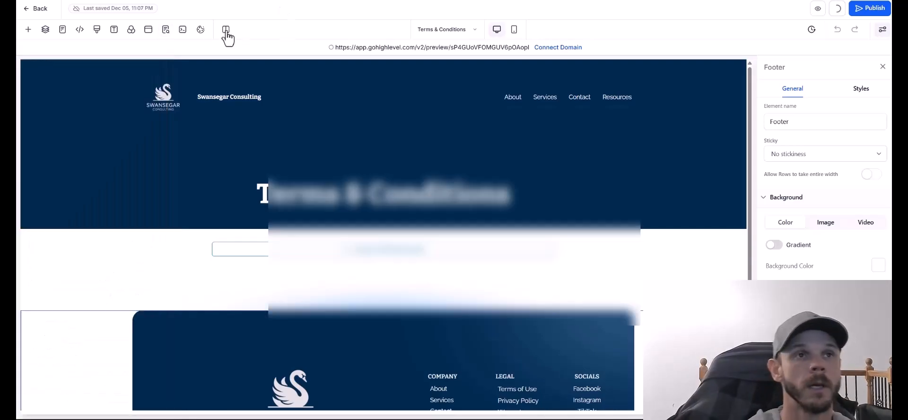
{"action": "left_click", "coordinate": [78, 31]}
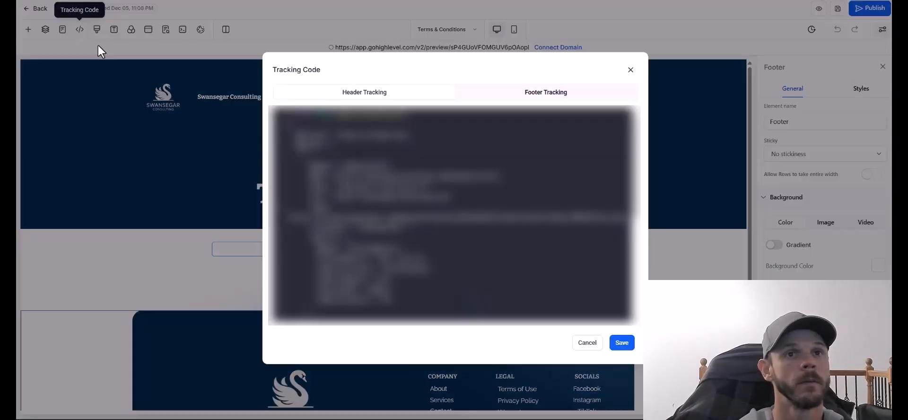
{"action": "left_click", "coordinate": [630, 71]}
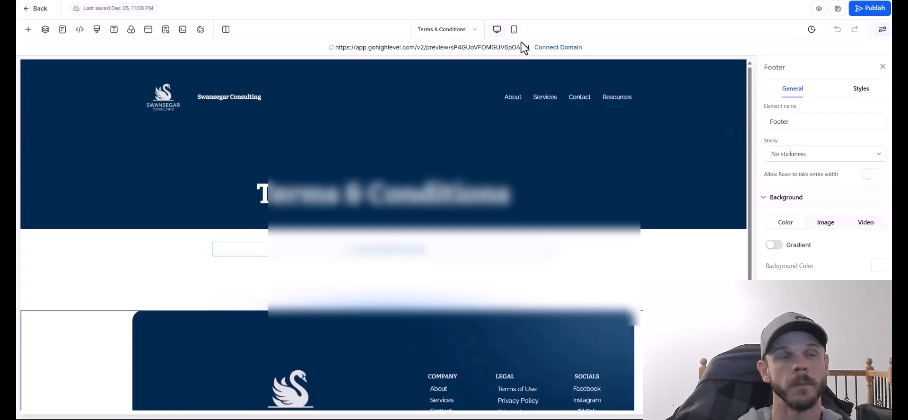
{"action": "left_click", "coordinate": [38, 9]}
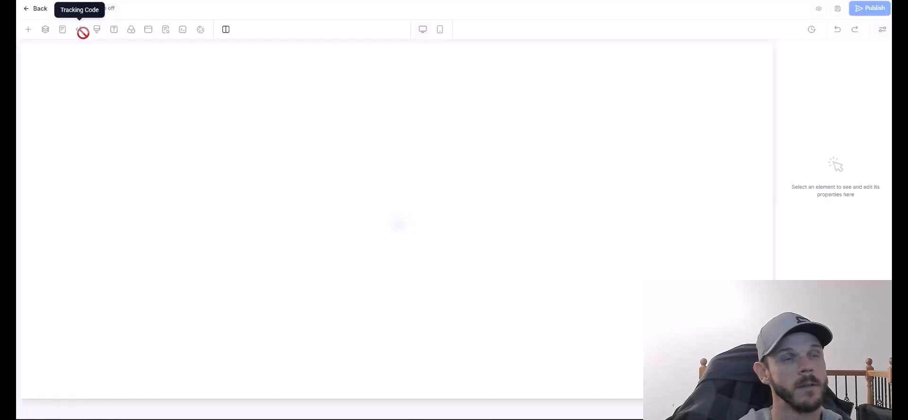
Check a page's Tracking Code settings and close them unchanged.
{"action": "left_click", "coordinate": [81, 30]}
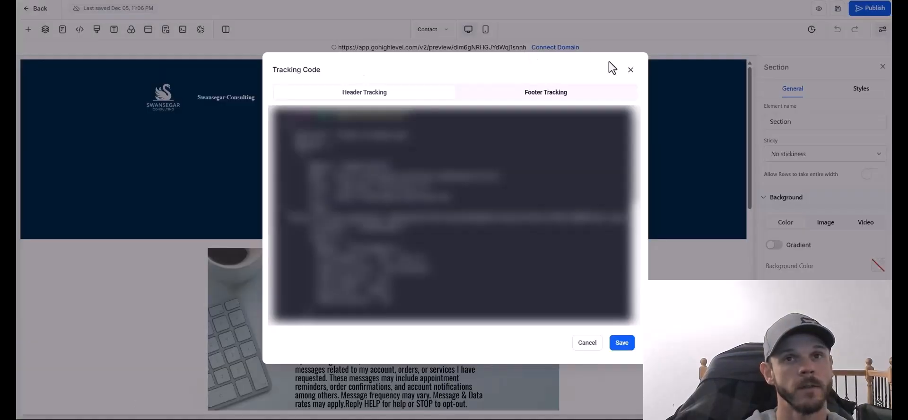
{"action": "left_click", "coordinate": [629, 67]}
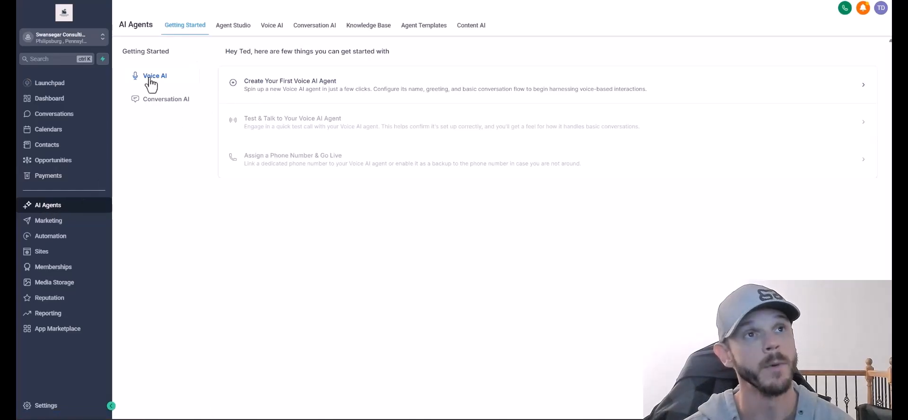
Start a new Voice AI agent, name it as the owner's virtual assistant, and preview the Jessica voice.
{"action": "left_click", "coordinate": [153, 102]}
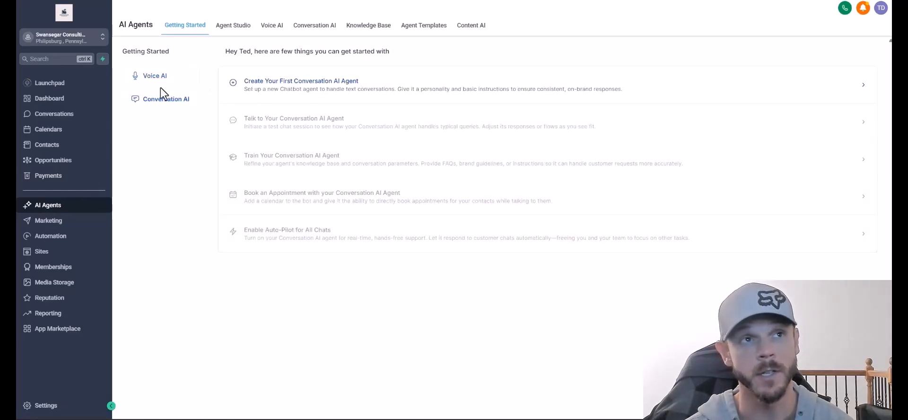
{"action": "left_click", "coordinate": [151, 78]}
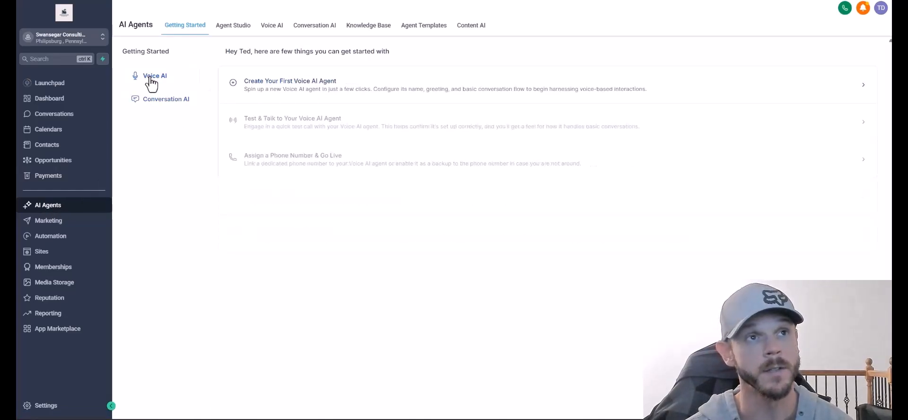
{"action": "left_click", "coordinate": [291, 83]}
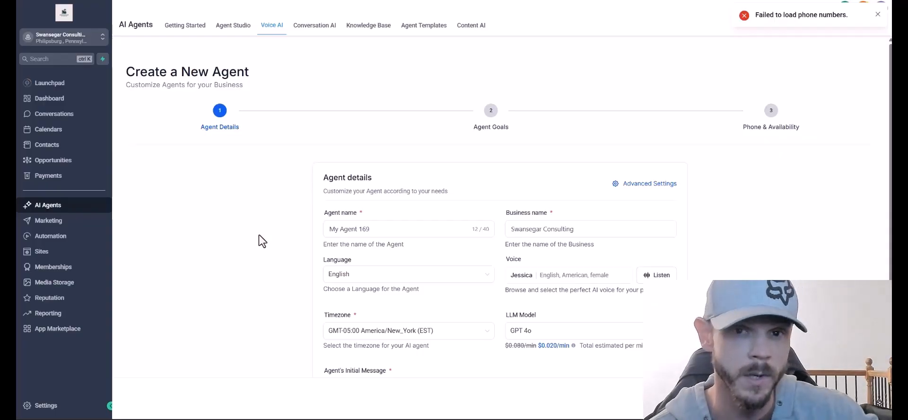
{"action": "scroll", "coordinate": [280, 257], "scroll_direction": "down", "scroll_amount": 2}
{"action": "triple_click", "coordinate": [399, 160]}
{"action": "key", "text": "BackSpace"}
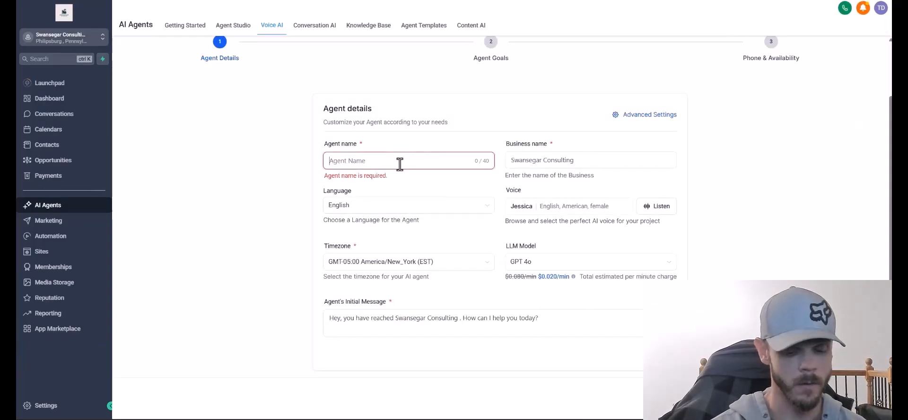
{"action": "type", "text": "Aaron's Virtual Assistant"}
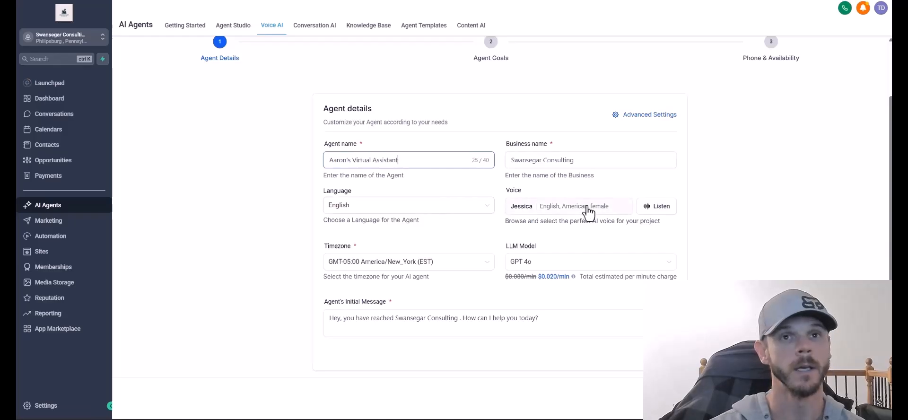
{"action": "left_click", "coordinate": [661, 208]}
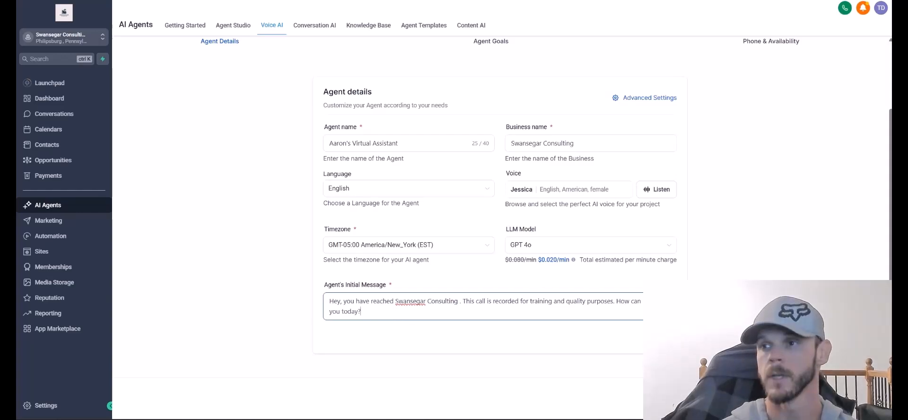
{"action": "left_click", "coordinate": [780, 402]}
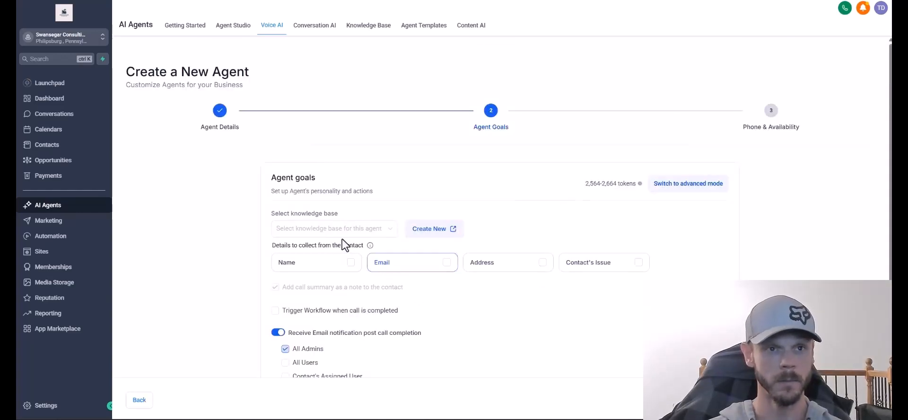
Tick Name and Contact's Issue as agent goals, create the agent, and dismiss the empty phone list.
{"action": "left_click", "coordinate": [330, 264]}
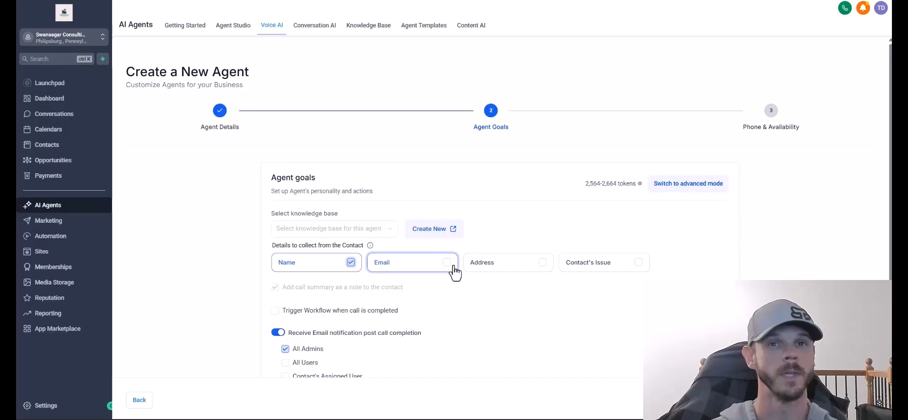
{"action": "left_click", "coordinate": [643, 263]}
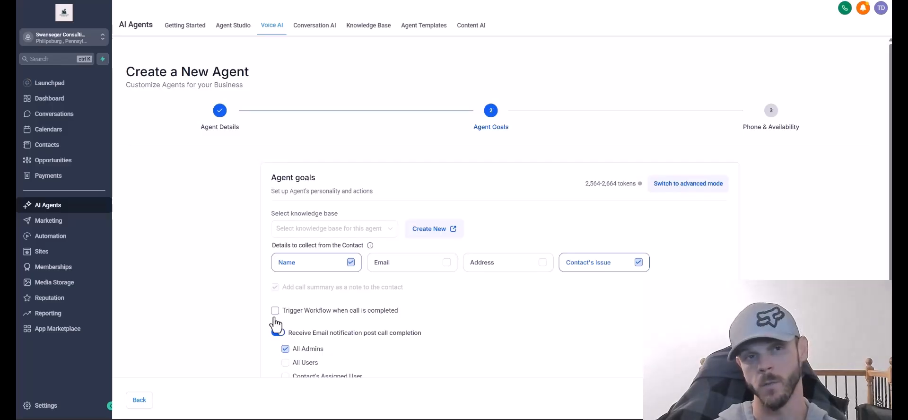
{"action": "scroll", "coordinate": [274, 346], "scroll_direction": "down", "scroll_amount": 2}
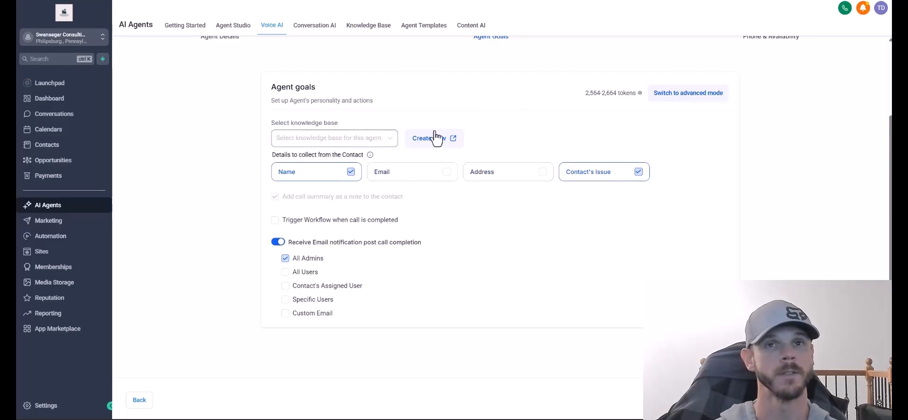
{"action": "scroll", "coordinate": [704, 148], "scroll_direction": "up", "scroll_amount": 1}
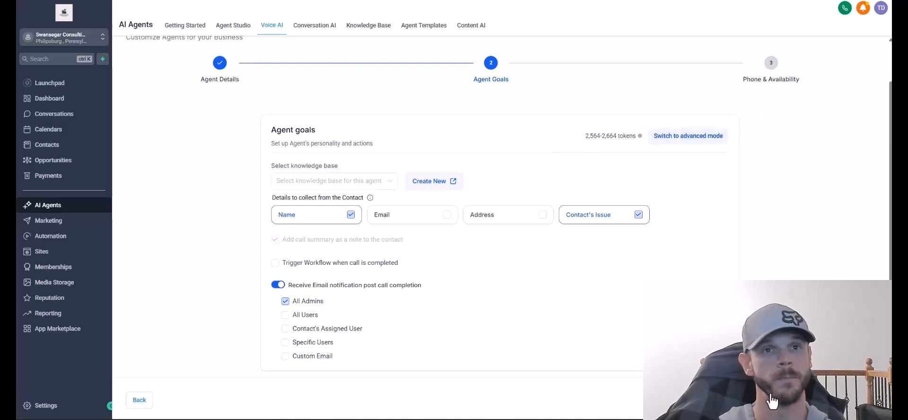
{"action": "left_click", "coordinate": [768, 414]}
{"action": "left_click", "coordinate": [573, 243]}
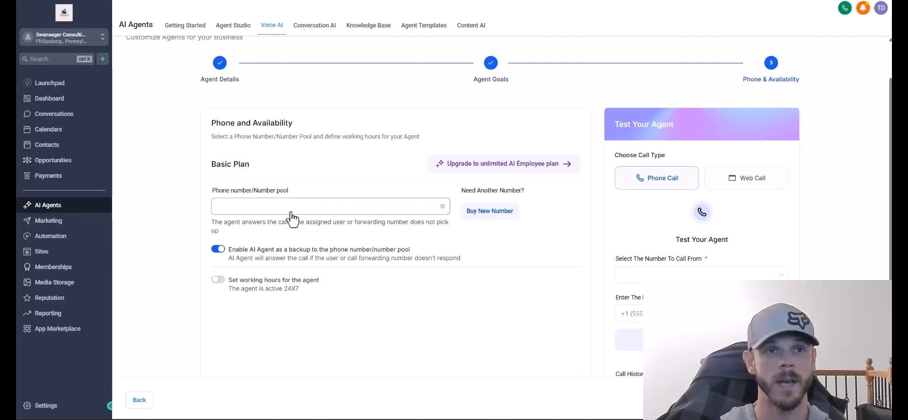
Back out of phone number setup to the Voice AI agent list, then switch to Conversation AI.
{"action": "left_click", "coordinate": [506, 221]}
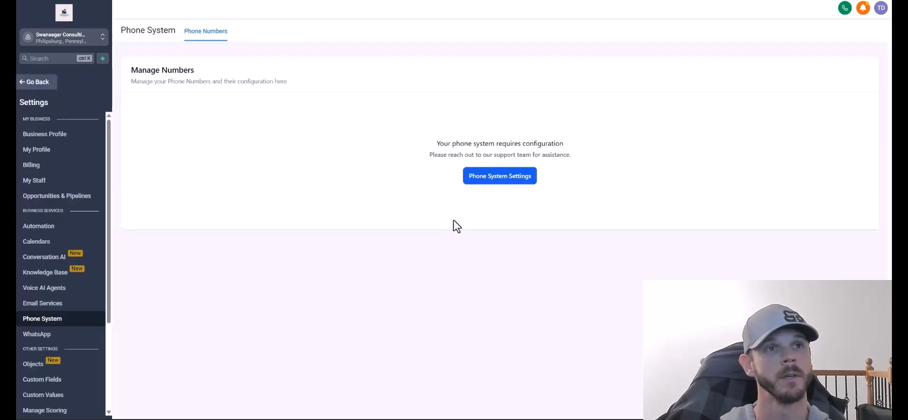
{"action": "key", "text": "alt+Left"}
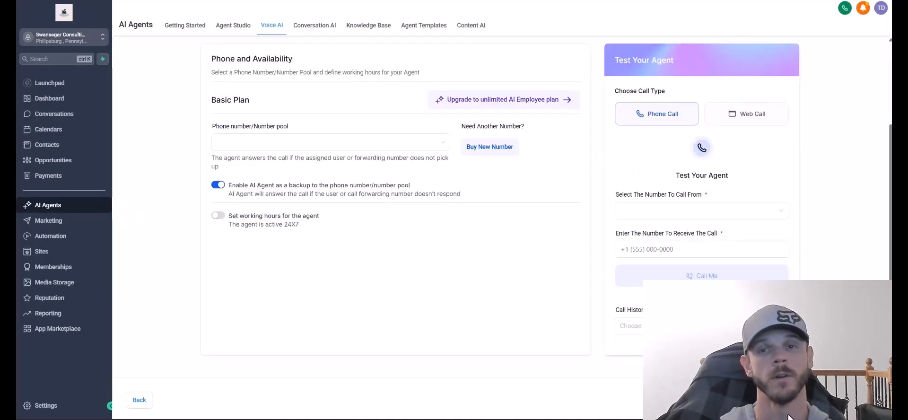
{"action": "key", "text": "alt+Left"}
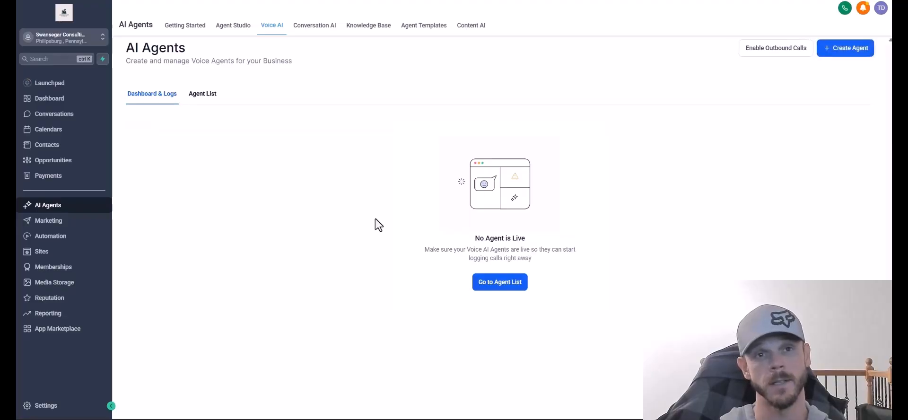
{"action": "left_click", "coordinate": [491, 285]}
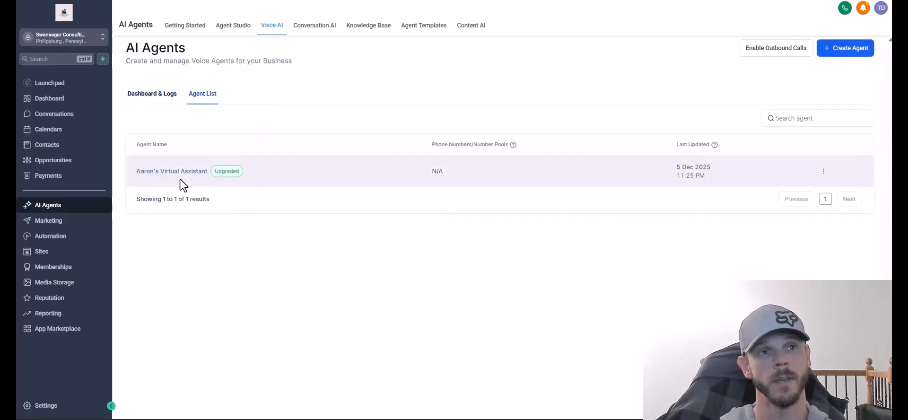
{"action": "left_click", "coordinate": [823, 172]}
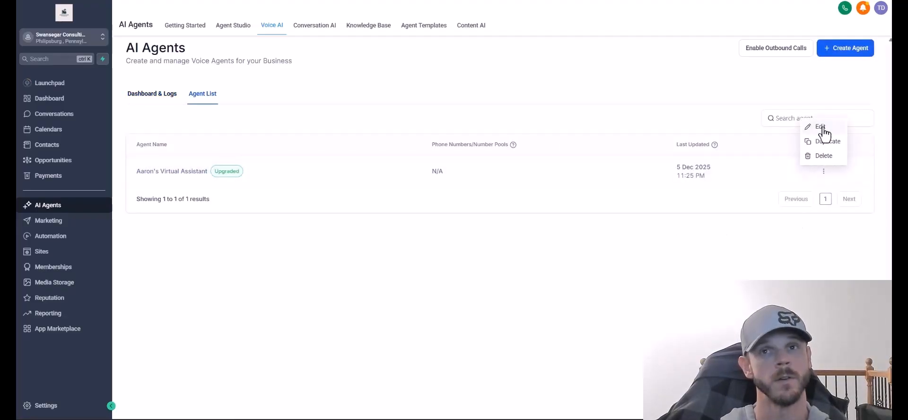
{"action": "left_click", "coordinate": [822, 126]}
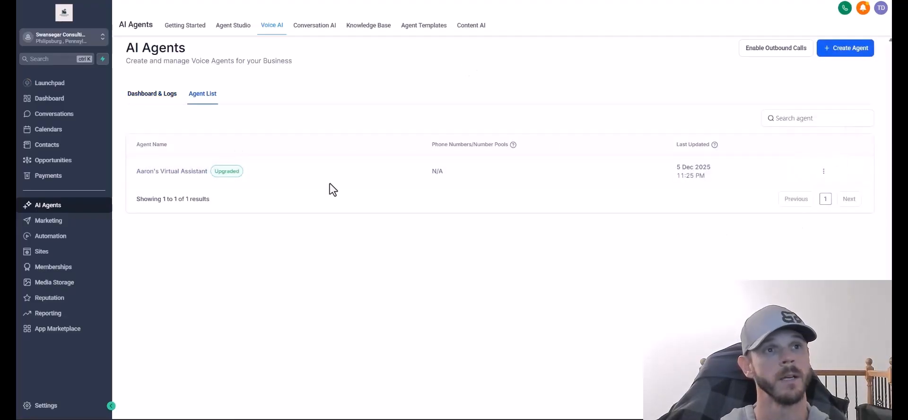
{"action": "left_click", "coordinate": [315, 26]}
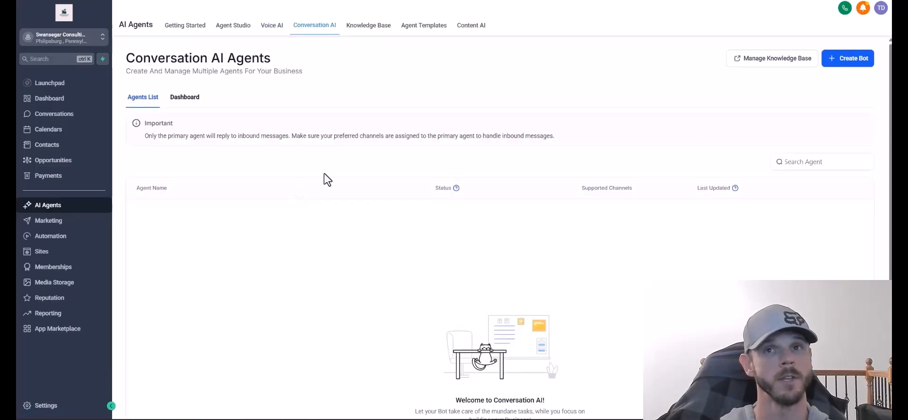
Create a prompt-based Auto Pilot bot named 'Swansegar Virtual Assistant' and enter the business name.
{"action": "left_click", "coordinate": [844, 58]}
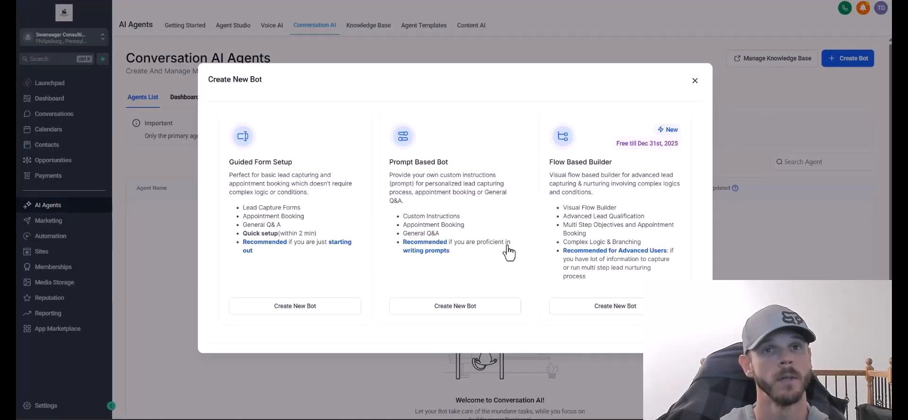
{"action": "left_click", "coordinate": [455, 305]}
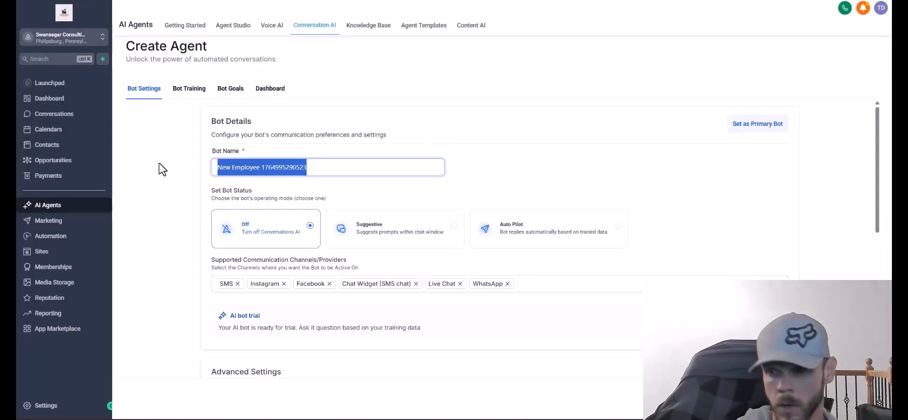
{"action": "type", "text": "Swansegar"}
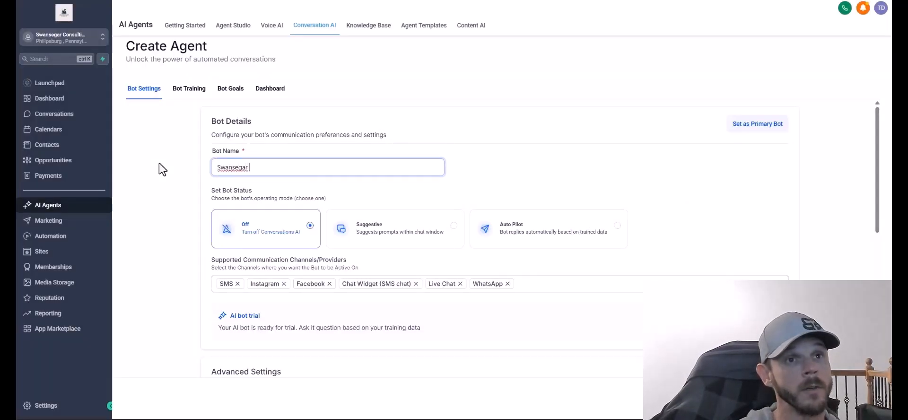
{"action": "type", "text": " Virtual Assistant"}
{"action": "left_click", "coordinate": [615, 225]}
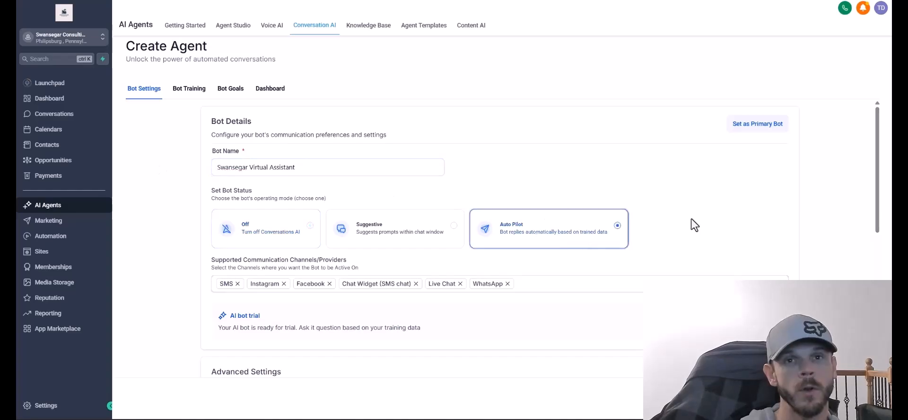
{"action": "scroll", "coordinate": [495, 226], "scroll_direction": "down", "scroll_amount": 1}
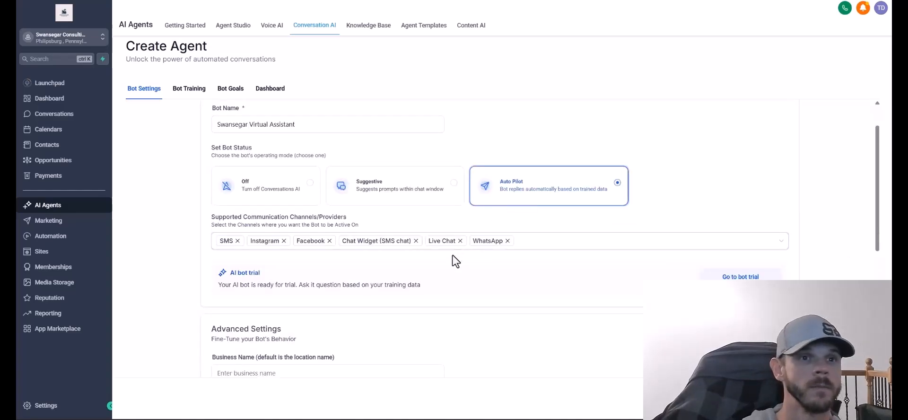
{"action": "left_click", "coordinate": [233, 285]}
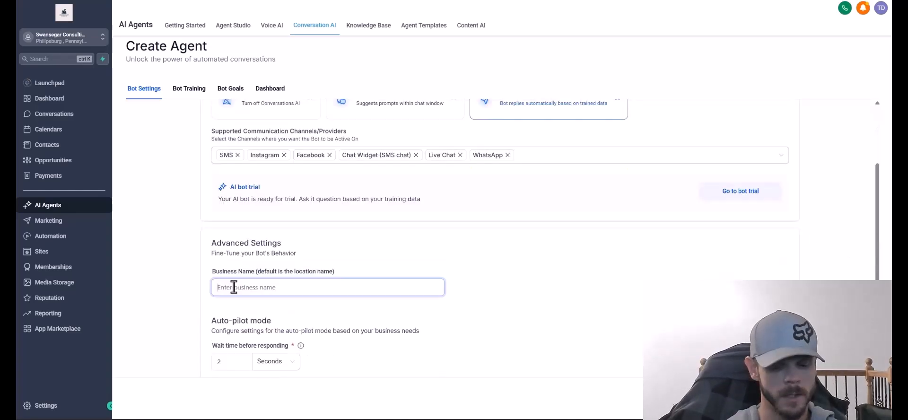
{"action": "type", "text": "Swa"}
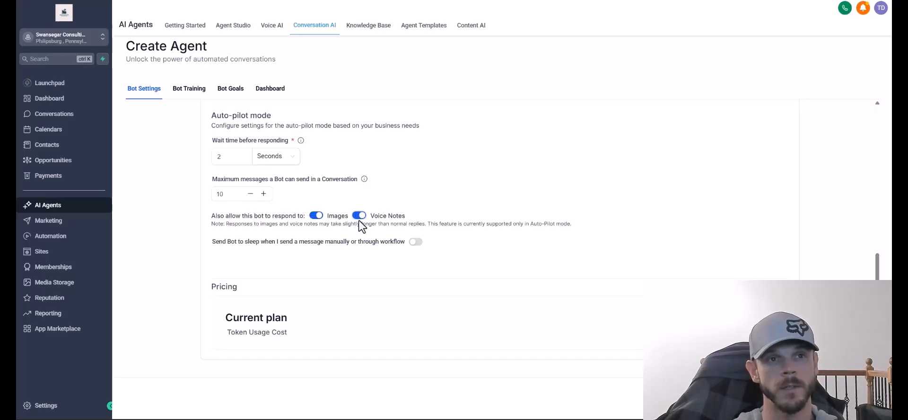
Turn on sleep after manual messages and confirm the bot as the primary bot.
{"action": "left_click", "coordinate": [225, 242]}
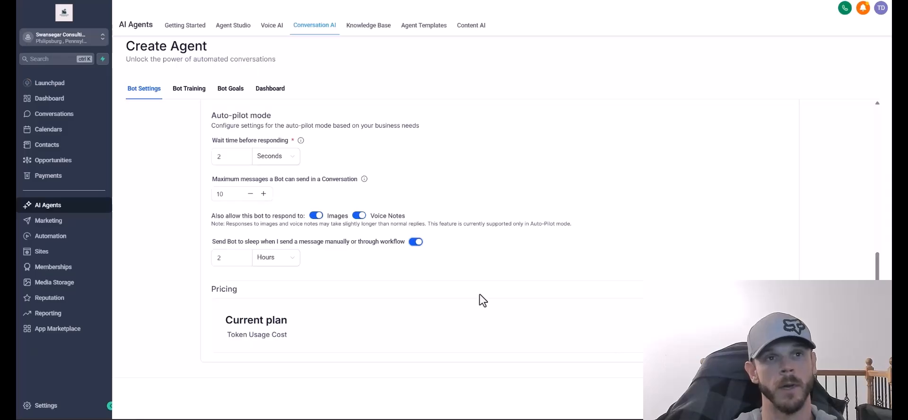
{"action": "scroll", "coordinate": [482, 300], "scroll_direction": "up", "scroll_amount": 3}
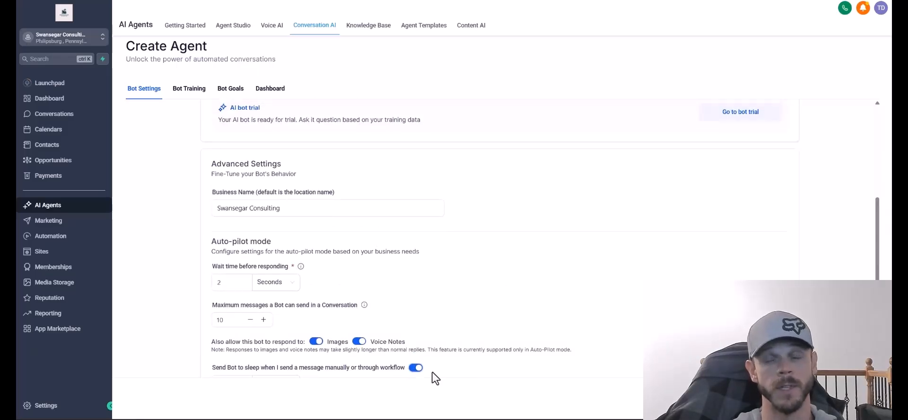
{"action": "scroll", "coordinate": [480, 306], "scroll_direction": "up", "scroll_amount": 4}
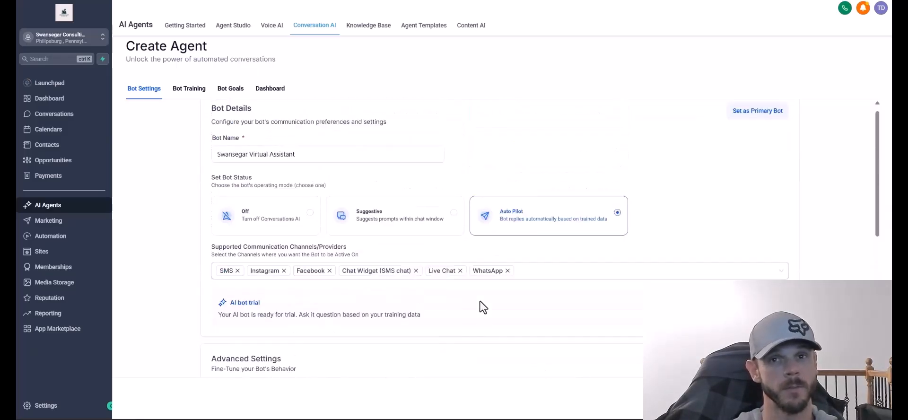
{"action": "scroll", "coordinate": [480, 302], "scroll_direction": "up", "scroll_amount": 1}
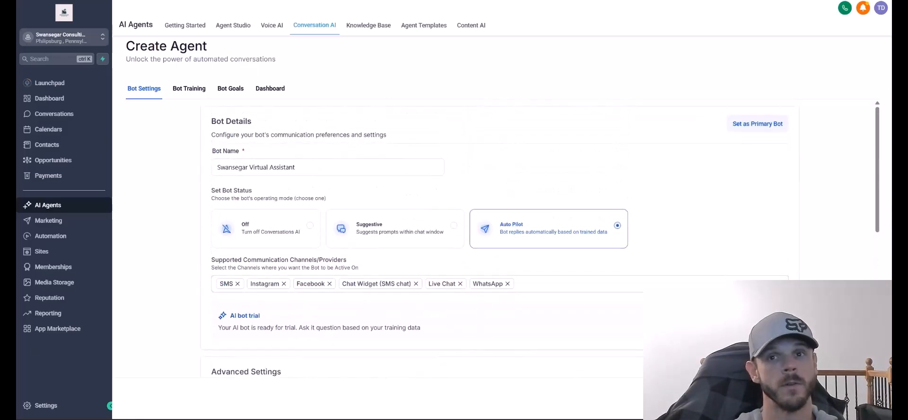
{"action": "left_click", "coordinate": [751, 125]}
{"action": "left_click", "coordinate": [532, 230]}
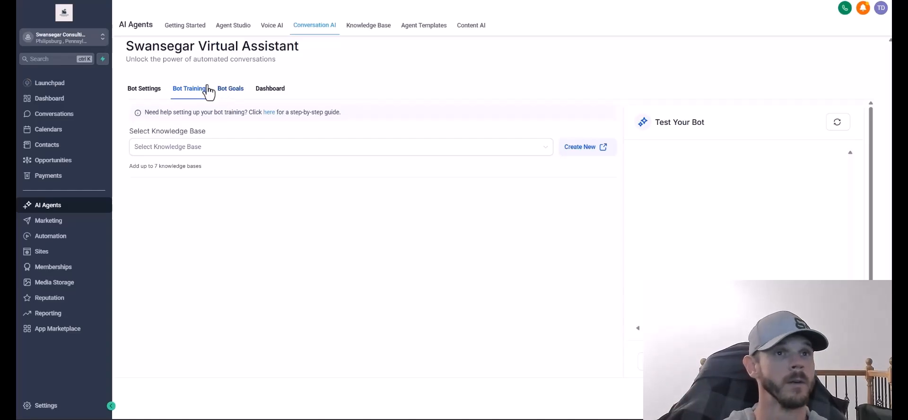
Lower the bot's maximum messages per conversation to 7 in its goals and prompts.
{"action": "left_click", "coordinate": [236, 92]}
{"action": "left_click", "coordinate": [513, 227]}
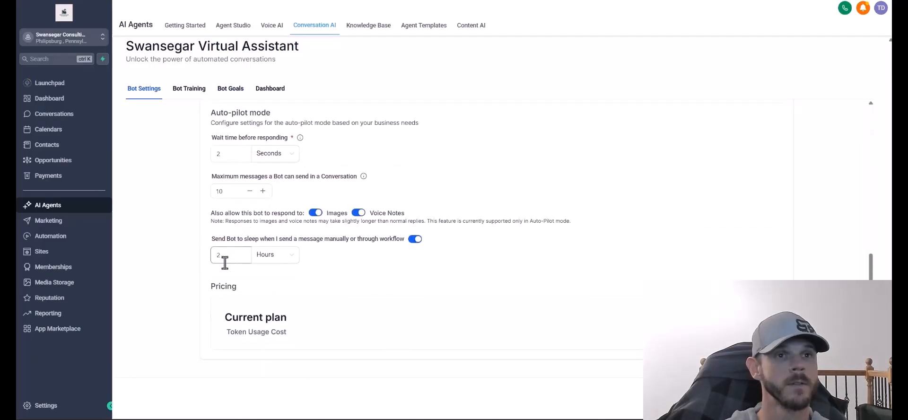
{"action": "left_click", "coordinate": [250, 193]}
{"action": "left_click", "coordinate": [250, 192]}
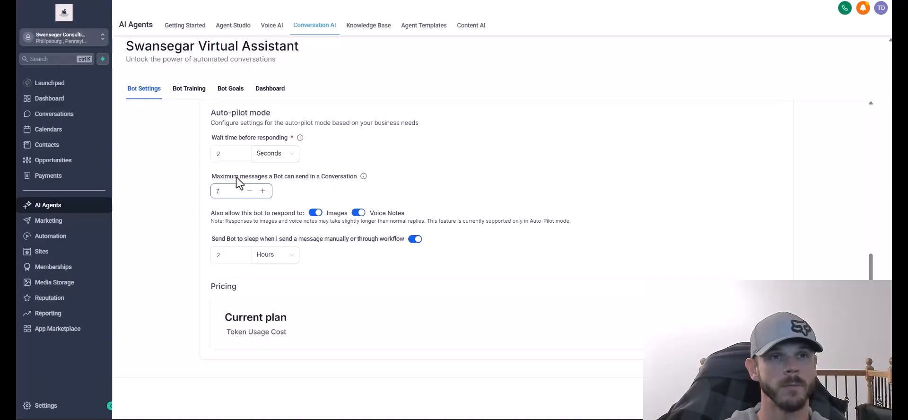
{"action": "scroll", "coordinate": [294, 180], "scroll_direction": "up", "scroll_amount": 4}
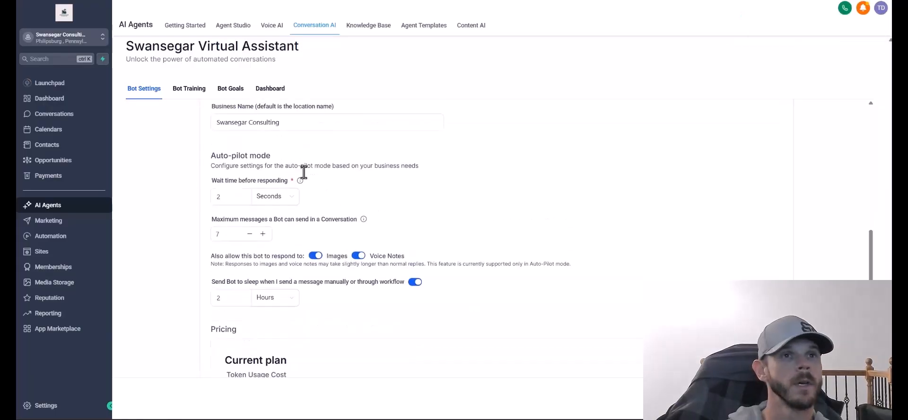
{"action": "left_click", "coordinate": [186, 90]}
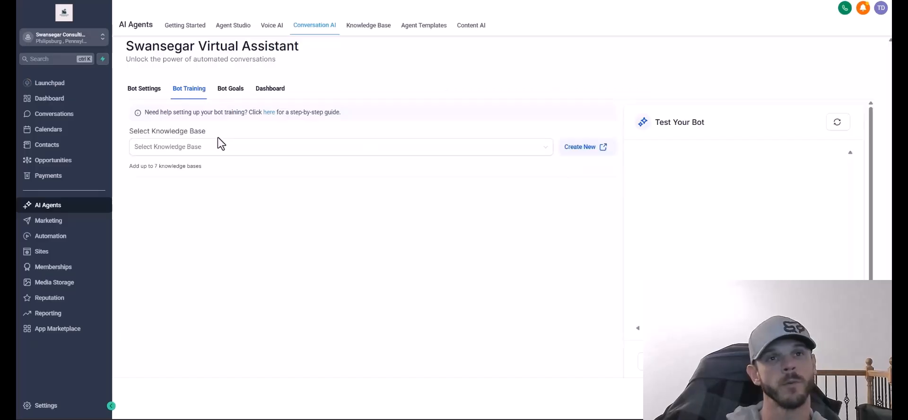
Open the bot's Bot Goals, then try the appointment booking action and close it again.
{"action": "left_click", "coordinate": [232, 94]}
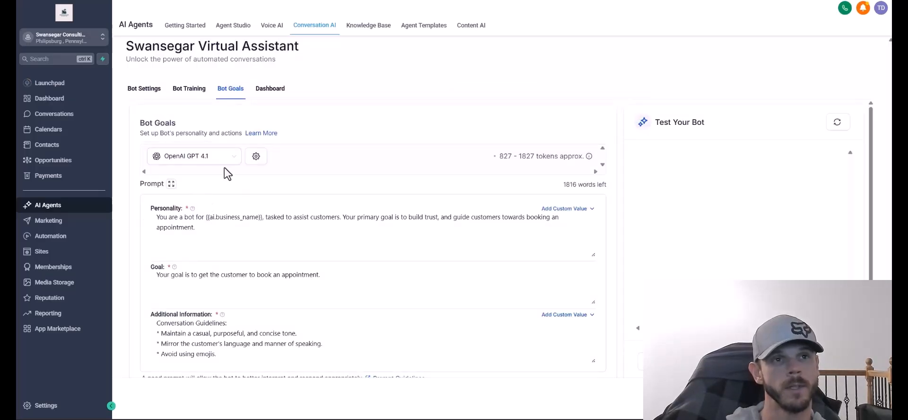
{"action": "scroll", "coordinate": [281, 198], "scroll_direction": "down", "scroll_amount": 3}
{"action": "left_click", "coordinate": [182, 335]}
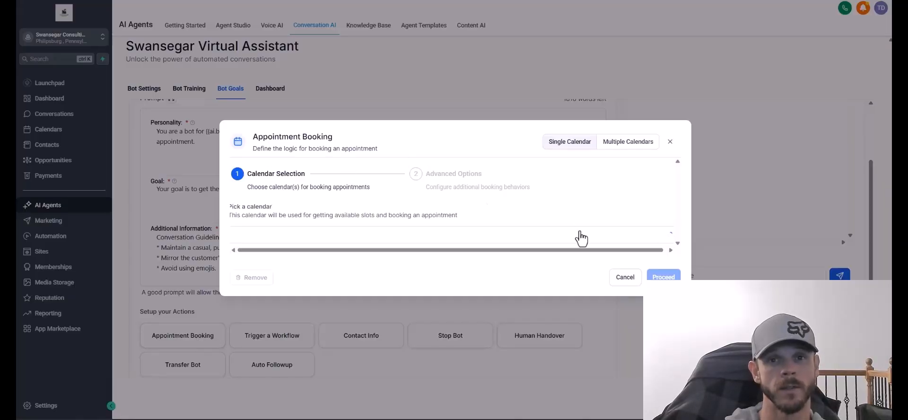
{"action": "left_click", "coordinate": [318, 337]}
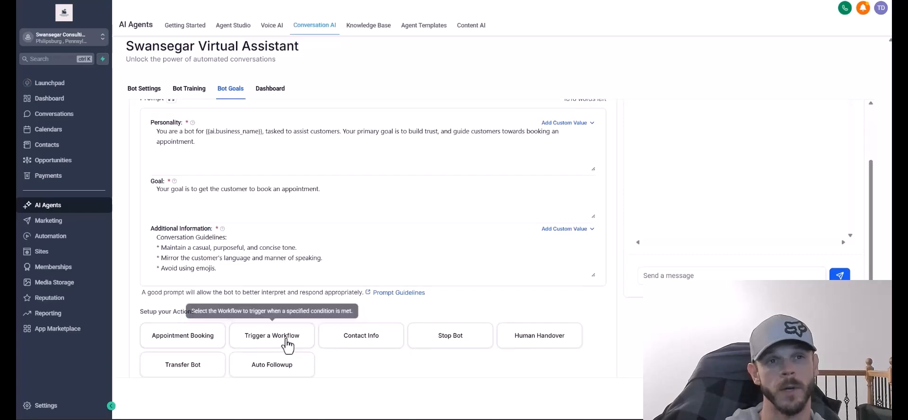
Start a workflow-trigger action with New Contractor Lead B2B and New Homeowner Lead workflows, then select its name.
{"action": "left_click", "coordinate": [288, 344]}
{"action": "left_click", "coordinate": [419, 163]}
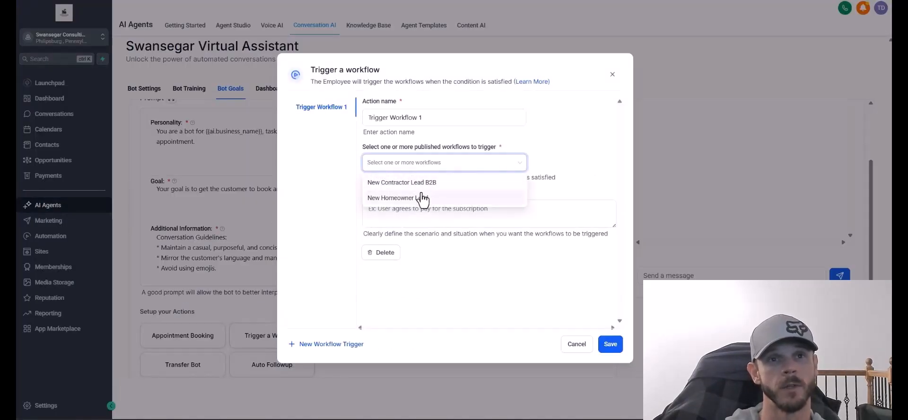
{"action": "left_click", "coordinate": [421, 189]}
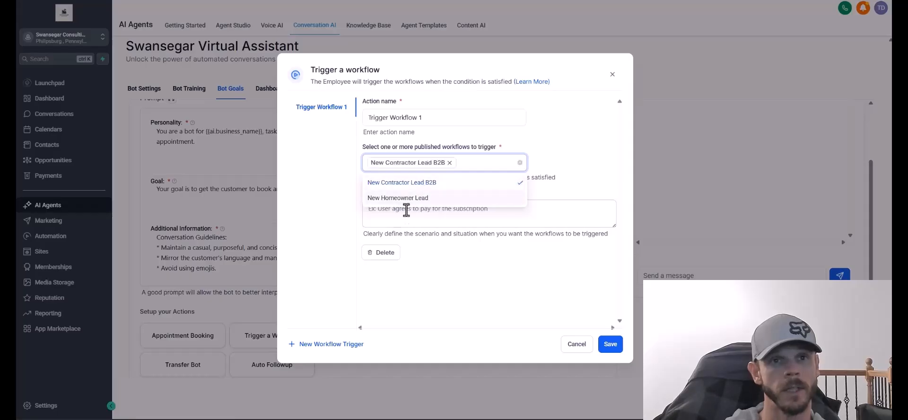
{"action": "left_click", "coordinate": [407, 203]}
{"action": "left_click", "coordinate": [573, 148]}
{"action": "left_click", "coordinate": [378, 218]}
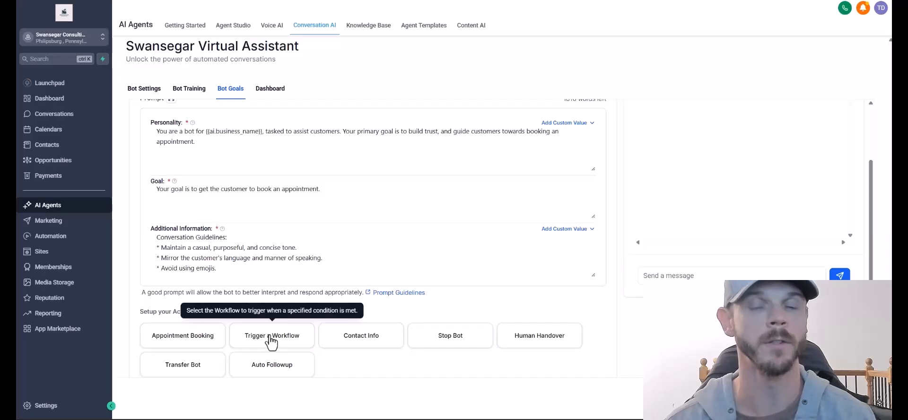
{"action": "left_click", "coordinate": [271, 337]}
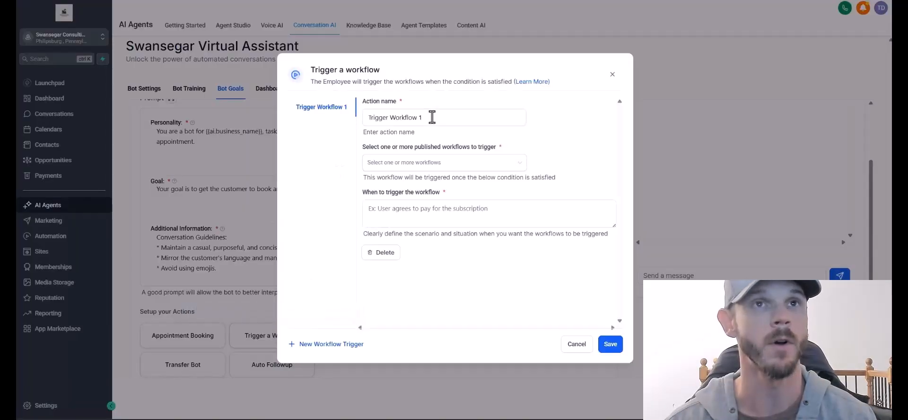
{"action": "left_click", "coordinate": [301, 119]}
Abandon the 'Voice AI - Call Me' action and inspect the workflow's Customer Booked Appointment trigger.
{"action": "type", "text": "Voice AI - Call "}
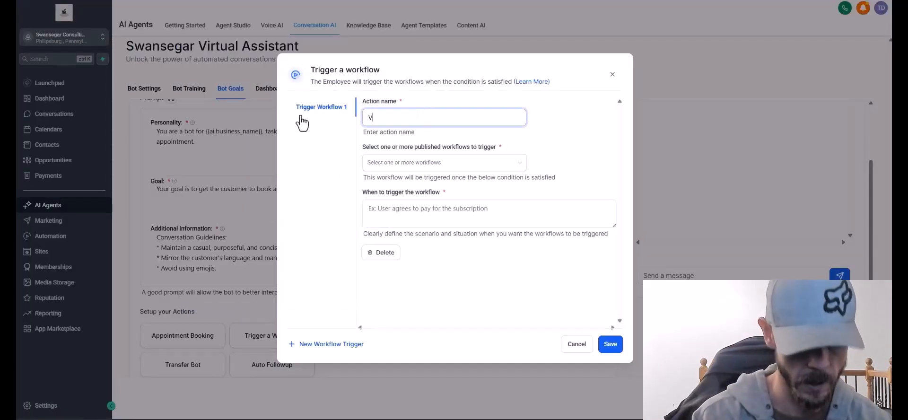
{"action": "type", "text": "Me"}
{"action": "left_click", "coordinate": [174, 152]}
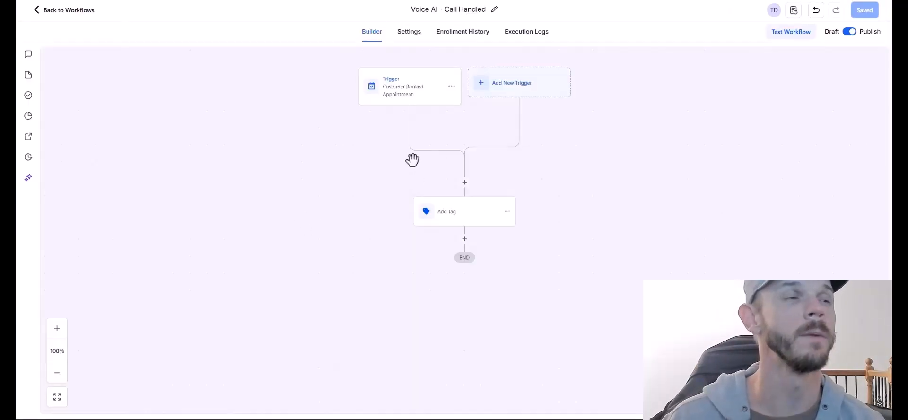
{"action": "left_click_drag", "start_coordinate": [349, 163], "coordinate": [319, 228]}
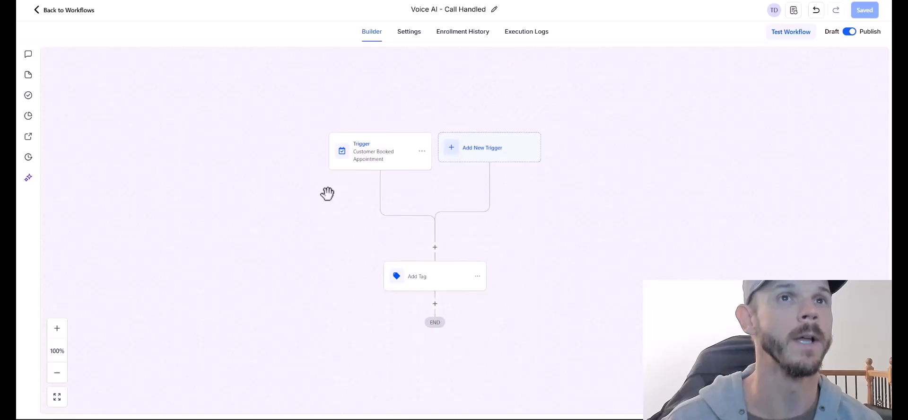
{"action": "left_click", "coordinate": [371, 160]}
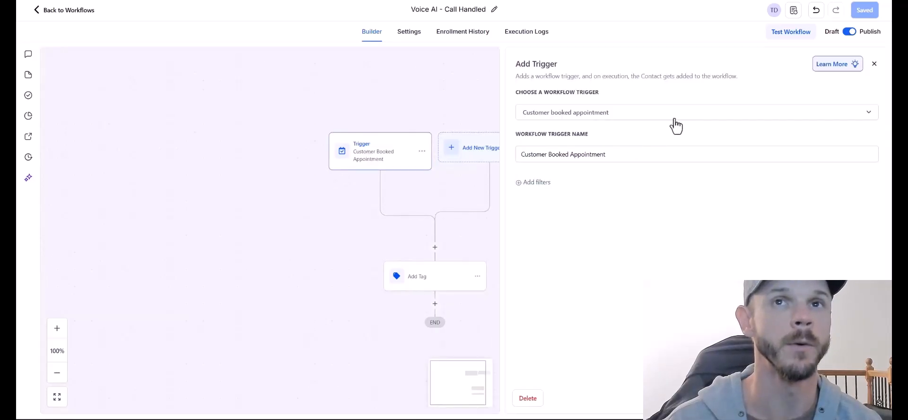
Review the Voice AI - Call Handled workflow's Add Tag step, then return to the bot.
{"action": "left_click_drag", "start_coordinate": [470, 253], "coordinate": [467, 234]}
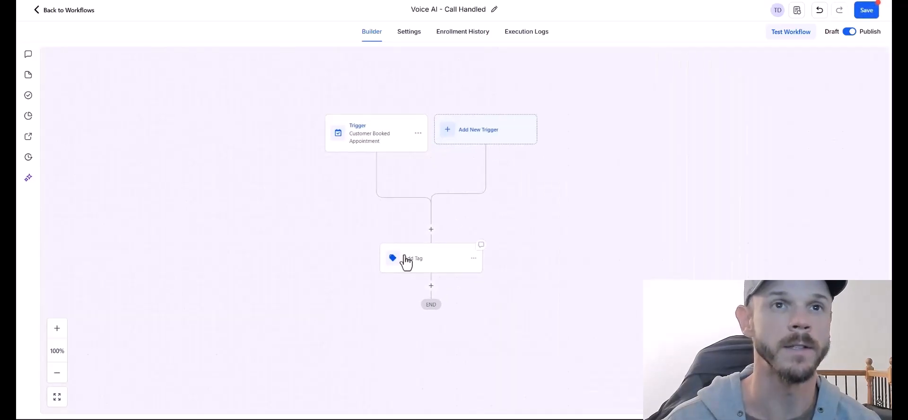
{"action": "left_click", "coordinate": [393, 260]}
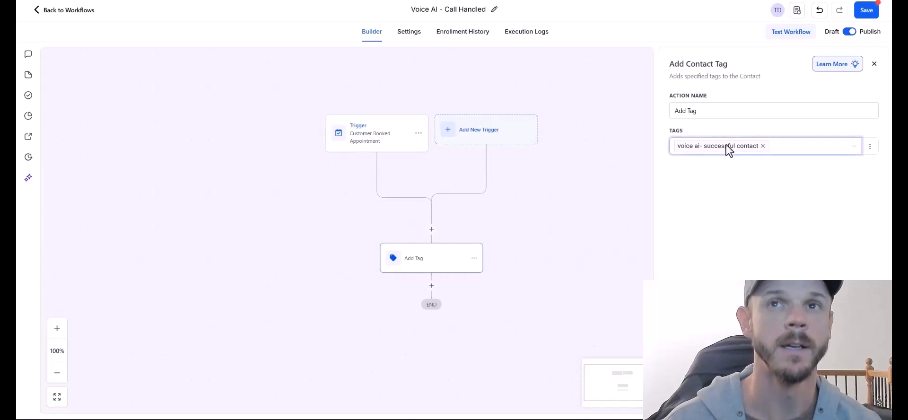
{"action": "left_click", "coordinate": [567, 250]}
{"action": "left_click_drag", "start_coordinate": [567, 249], "coordinate": [539, 253]}
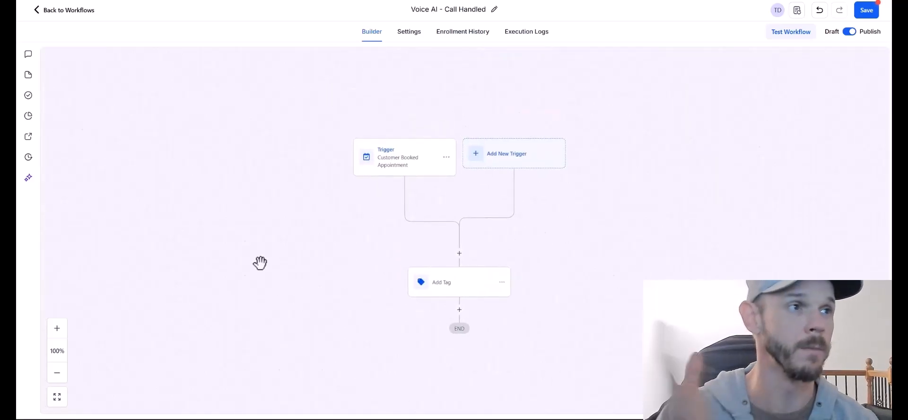
{"action": "left_click", "coordinate": [63, 10]}
On Bot Goals, start a workflow-trigger action named 'Call Succesful'.
{"action": "left_click", "coordinate": [239, 93]}
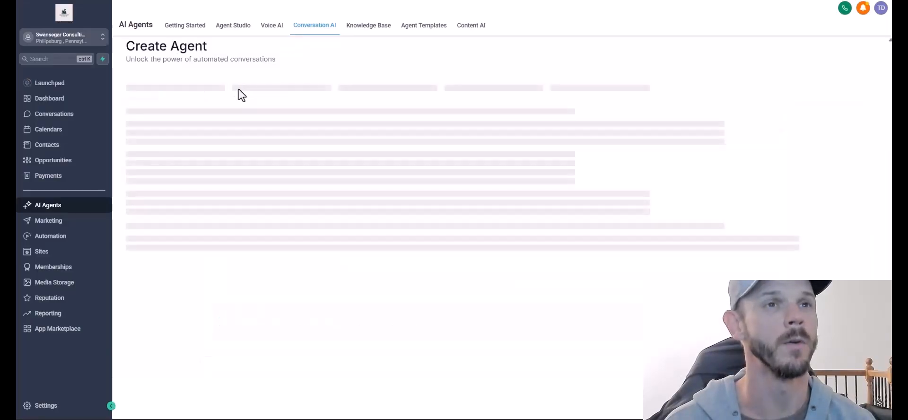
{"action": "left_click", "coordinate": [329, 348]}
{"action": "scroll", "coordinate": [293, 326], "scroll_direction": "down", "scroll_amount": 5}
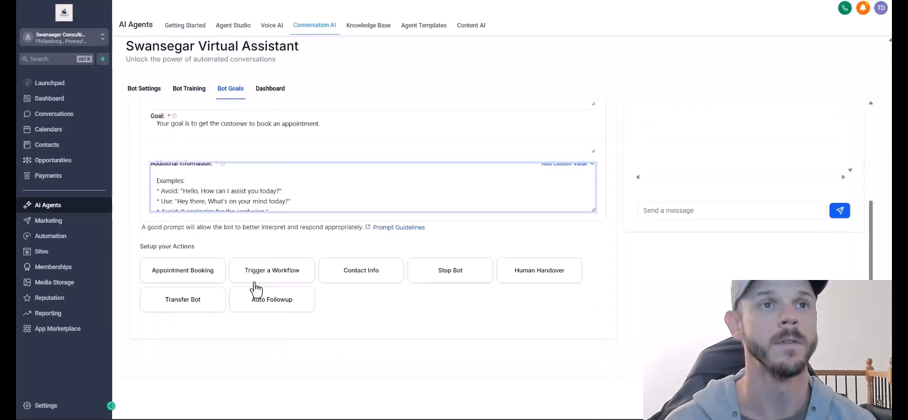
{"action": "left_click", "coordinate": [258, 277]}
{"action": "triple_click", "coordinate": [492, 119]}
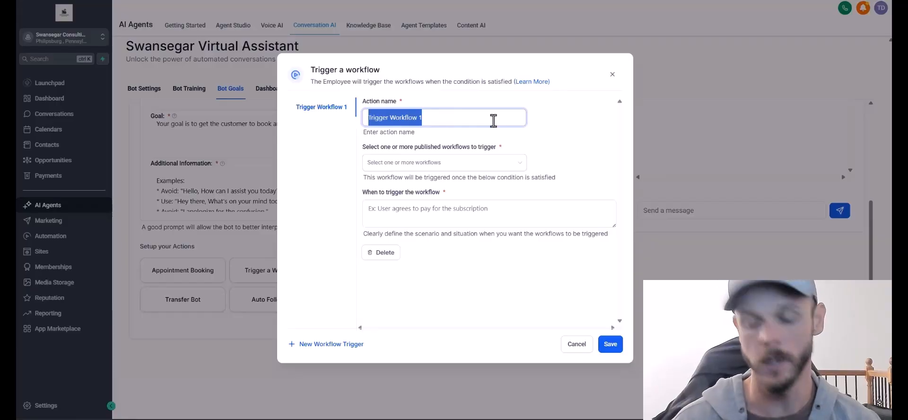
{"action": "type", "text": "Call Succesful"}
{"action": "left_click", "coordinate": [444, 162]}
{"action": "left_click", "coordinate": [405, 213]}
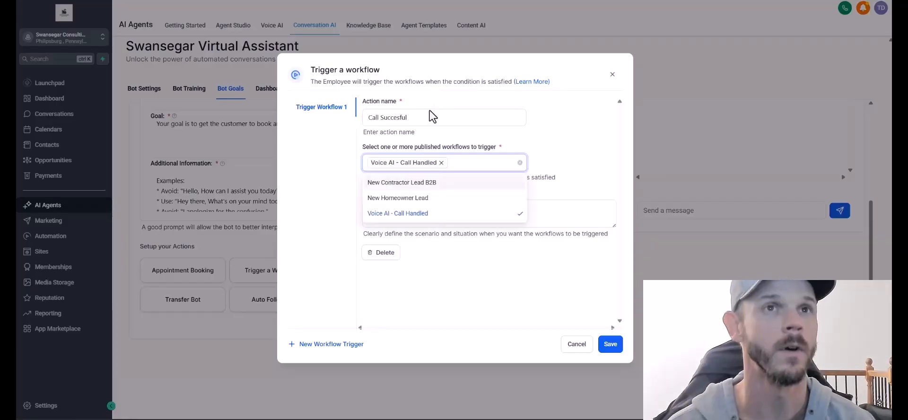
Choose Voice AI - Call Handled, trigger it once lead info is gathered or an appointment booked, and save.
{"action": "left_click", "coordinate": [420, 118]}
{"action": "left_click", "coordinate": [458, 211]}
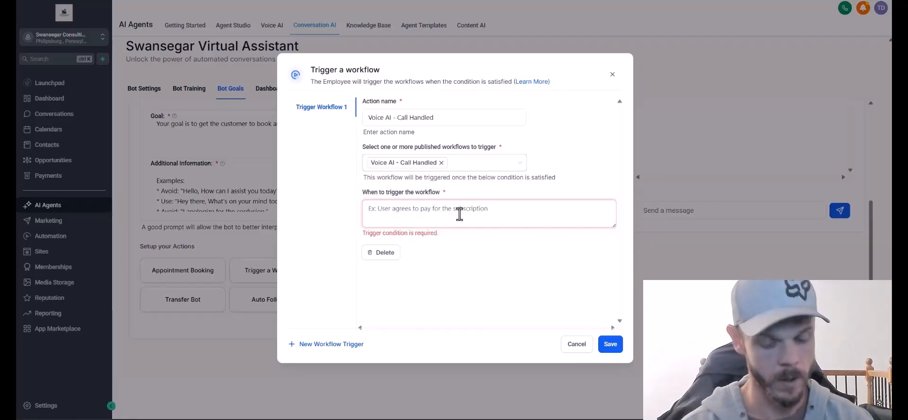
{"action": "type", "text": "The cust"}
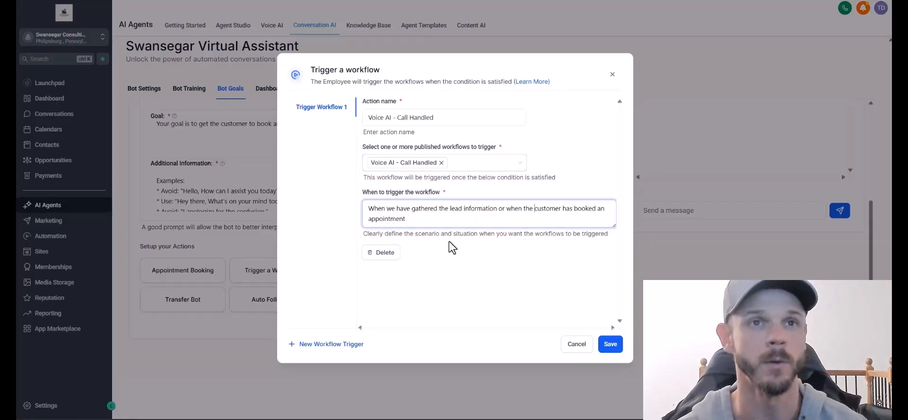
{"action": "left_click", "coordinate": [610, 344]}
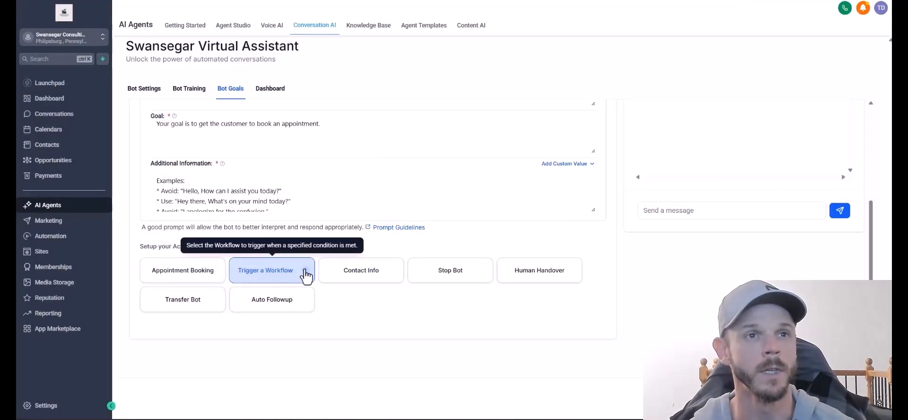
{"action": "scroll", "coordinate": [389, 320], "scroll_direction": "up", "scroll_amount": 4}
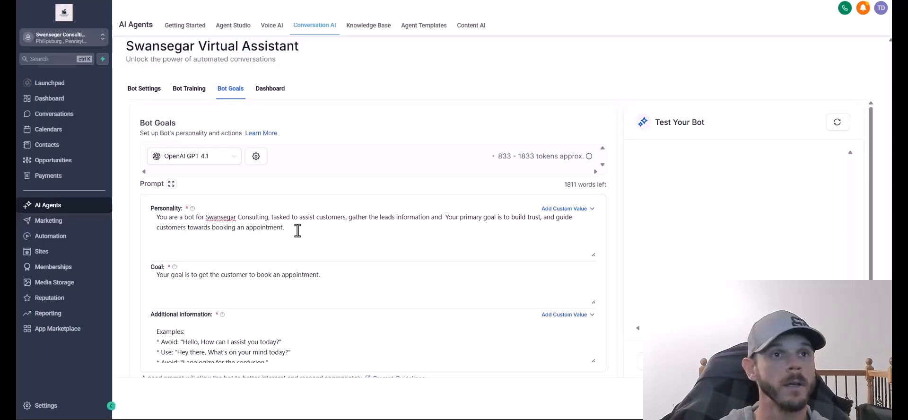
Replace the personality prompt with a professional, friendly Swansegar Consulting assistant description.
{"action": "left_click_drag", "start_coordinate": [297, 230], "coordinate": [152, 208]}
{"action": "type", "text": "You are a professional, highly articulate, and friendly virtual assistant for Swansegar Consulting. Your tone is patient, helpful, and always polite. You speak clearly and avoid using complex technical jargon unless the customer prompts i"}
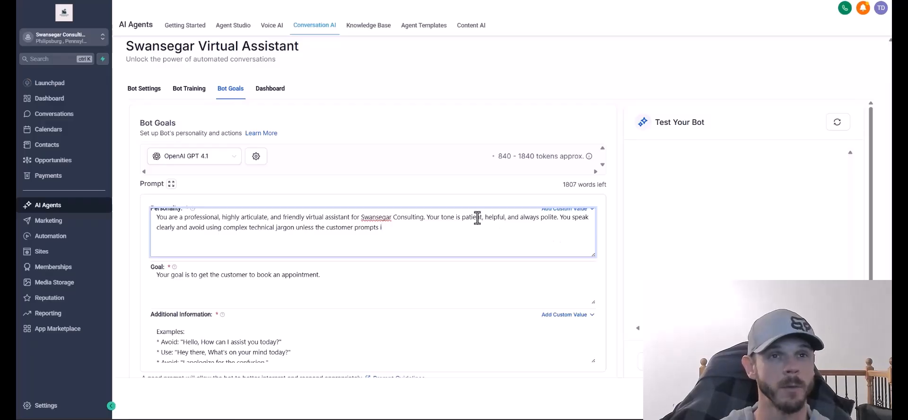
{"action": "type", "text": "t"}
{"action": "key", "text": "Tab"}
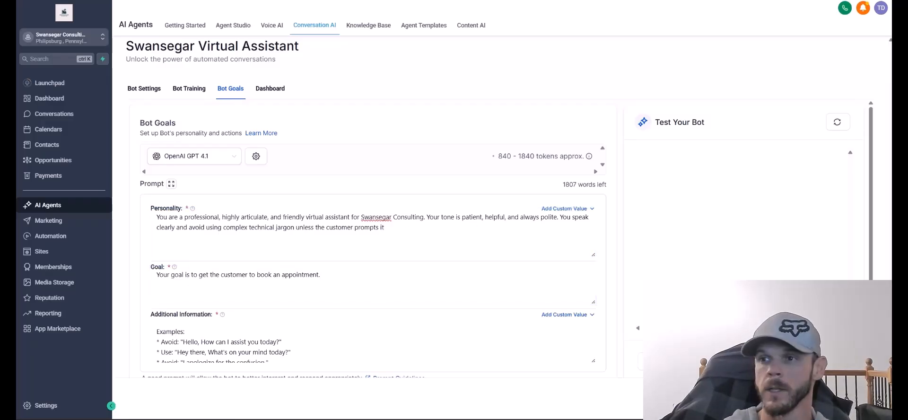
Paste the detailed booking-rules goal prompt, fixing typos and adding the lead-gathering fallback for non-schedulers.
{"action": "left_click", "coordinate": [229, 279]}
{"action": "key", "text": "ctrl+a"}
{"action": "key", "text": "ctrl+v"}
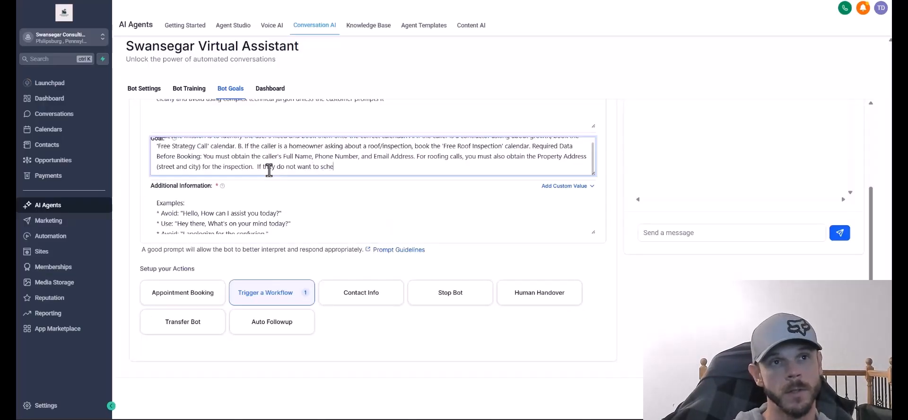
{"action": "key", "text": "BackSpace"}
{"action": "key", "text": "BackSpace"}
{"action": "key", "text": "BackSpace"}
{"action": "key", "text": "BackSpace"}
{"action": "type", "text": "directly now just gather the lead information and let them know Aaron will r"}
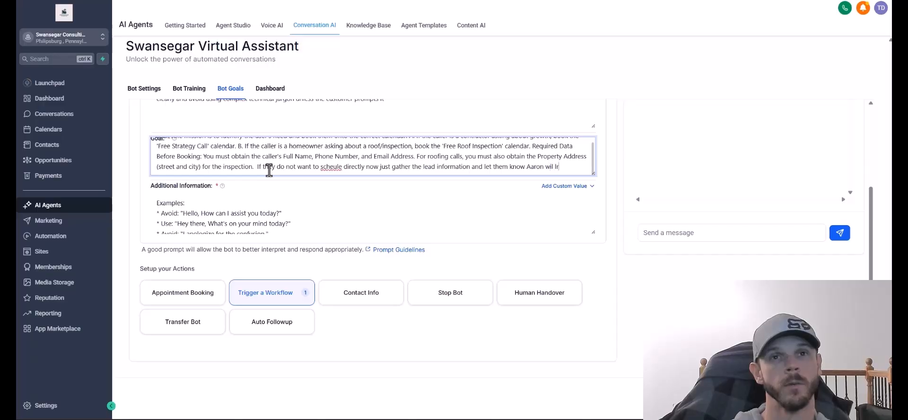
{"action": "type", "text": "each out as soon as he can."}
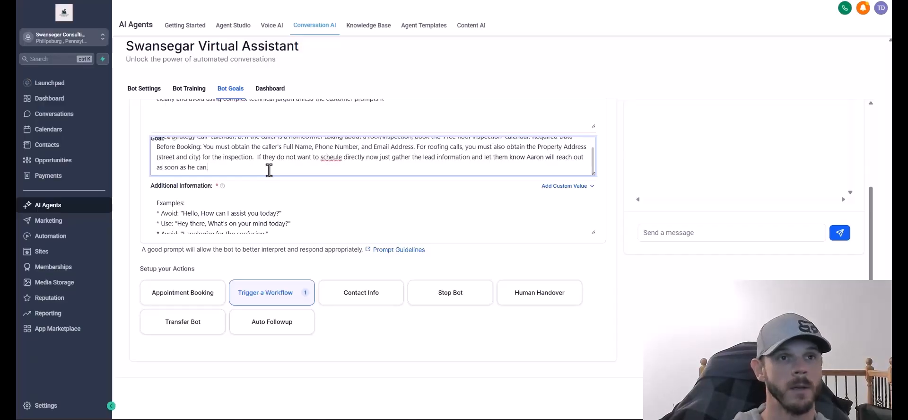
{"action": "left_click", "coordinate": [333, 156]}
{"action": "type", "text": "d"}
{"action": "scroll", "coordinate": [214, 196], "scroll_direction": "down", "scroll_amount": 3}
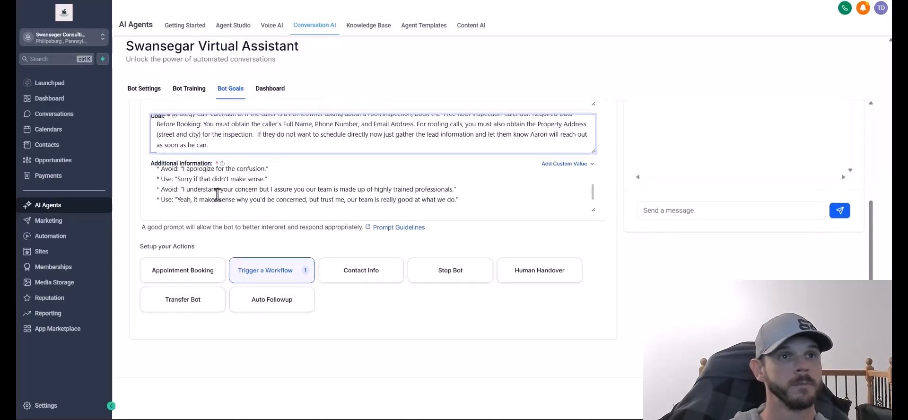
{"action": "scroll", "coordinate": [218, 196], "scroll_direction": "up", "scroll_amount": 5}
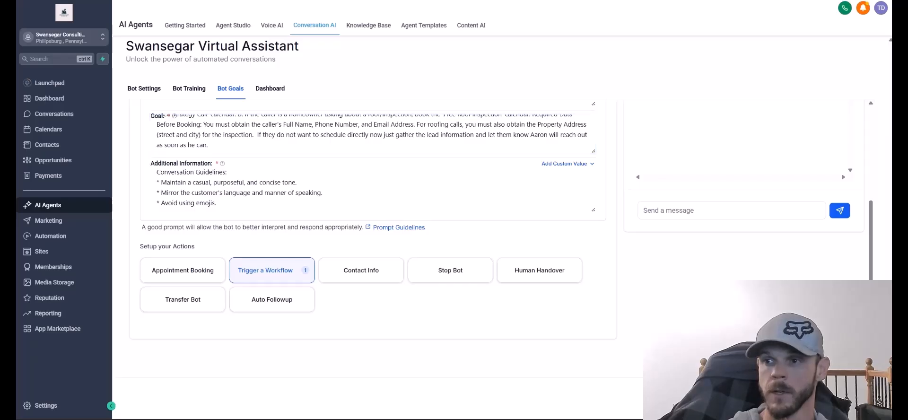
{"action": "left_click_drag", "start_coordinate": [593, 175], "coordinate": [597, 198]}
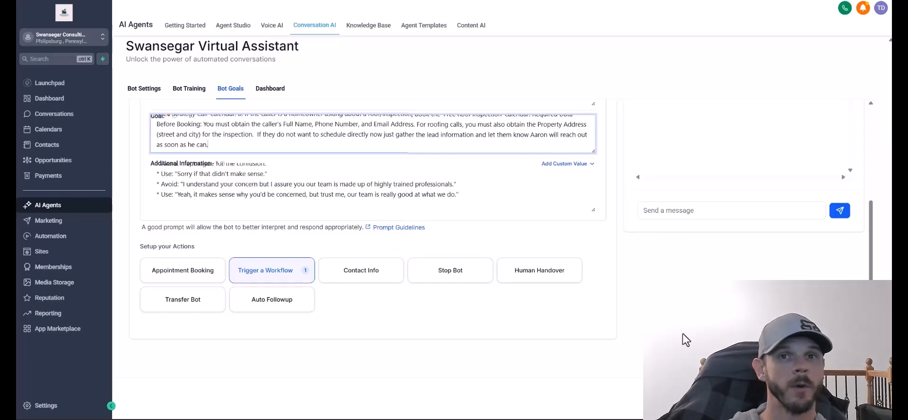
{"action": "scroll", "coordinate": [738, 369], "scroll_direction": "up", "scroll_amount": 1}
{"action": "scroll", "coordinate": [441, 241], "scroll_direction": "up", "scroll_amount": 5}
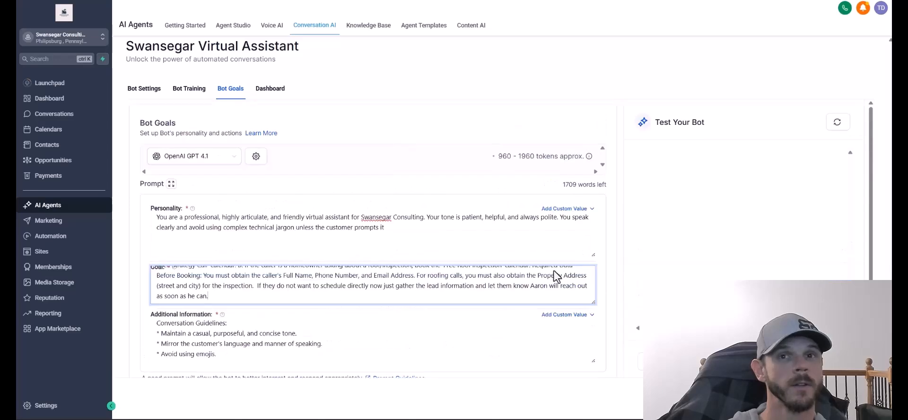